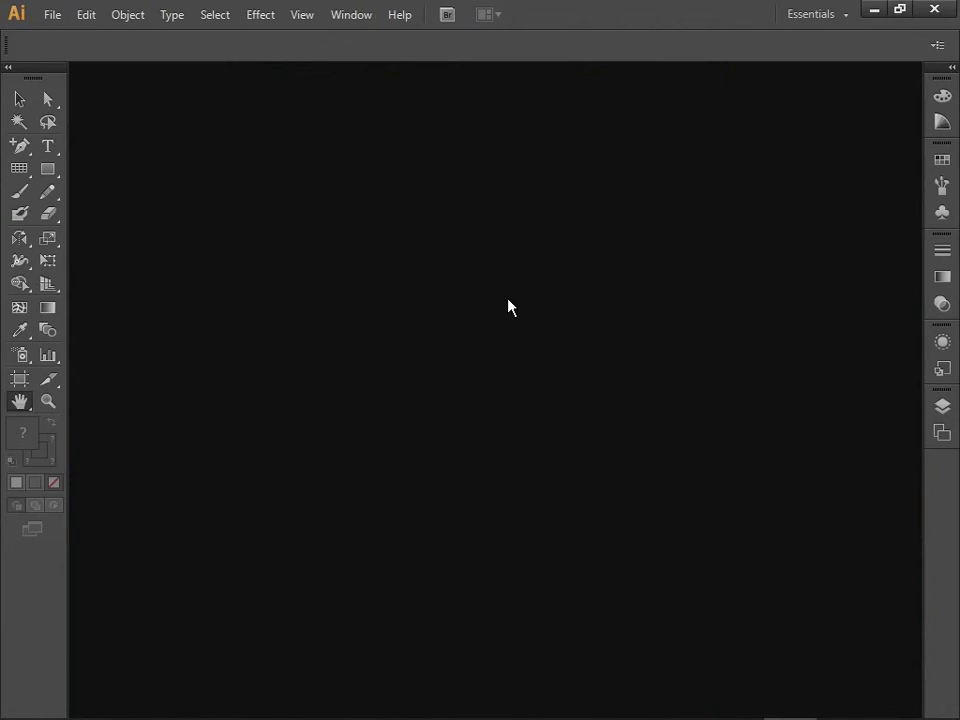
Start a new document named 일러스트 작업 with millimeters as its units.
click(45, 15)
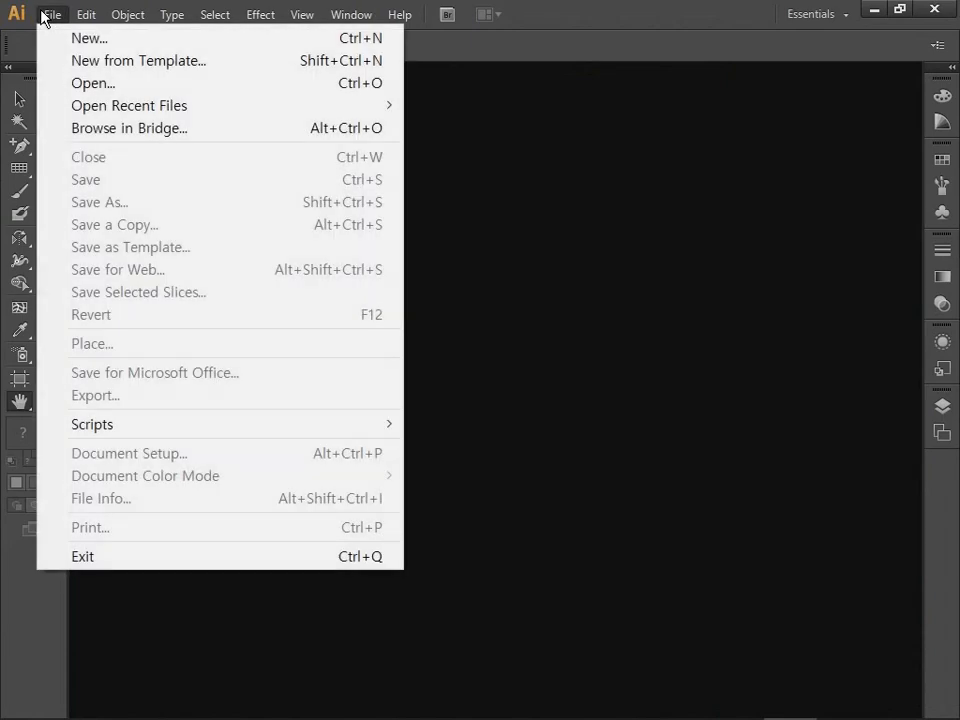
click(78, 40)
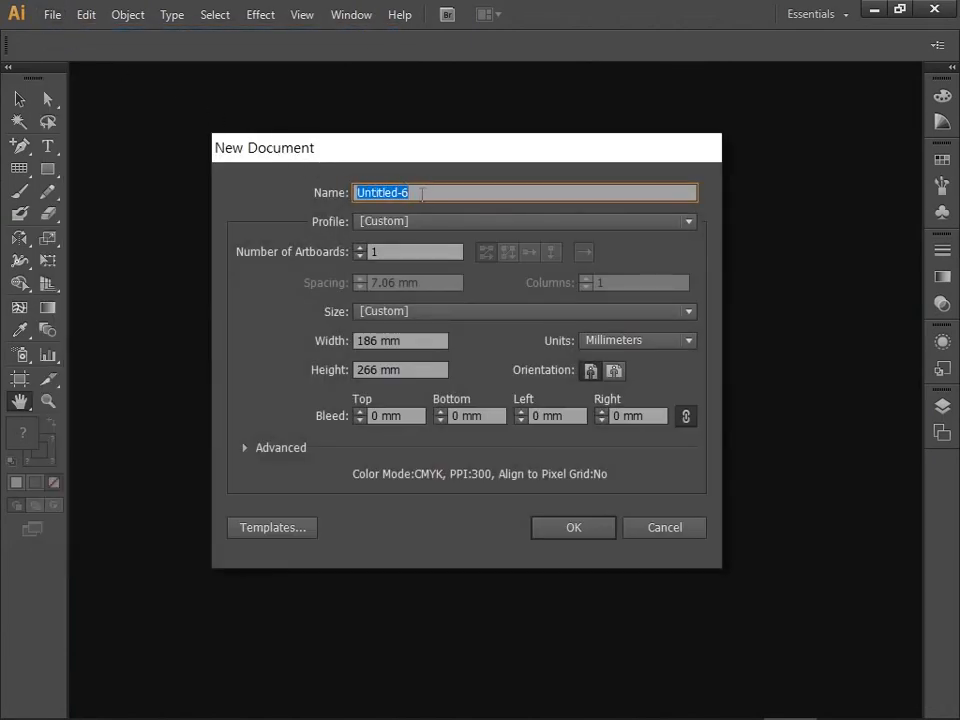
text(일러스트 자)
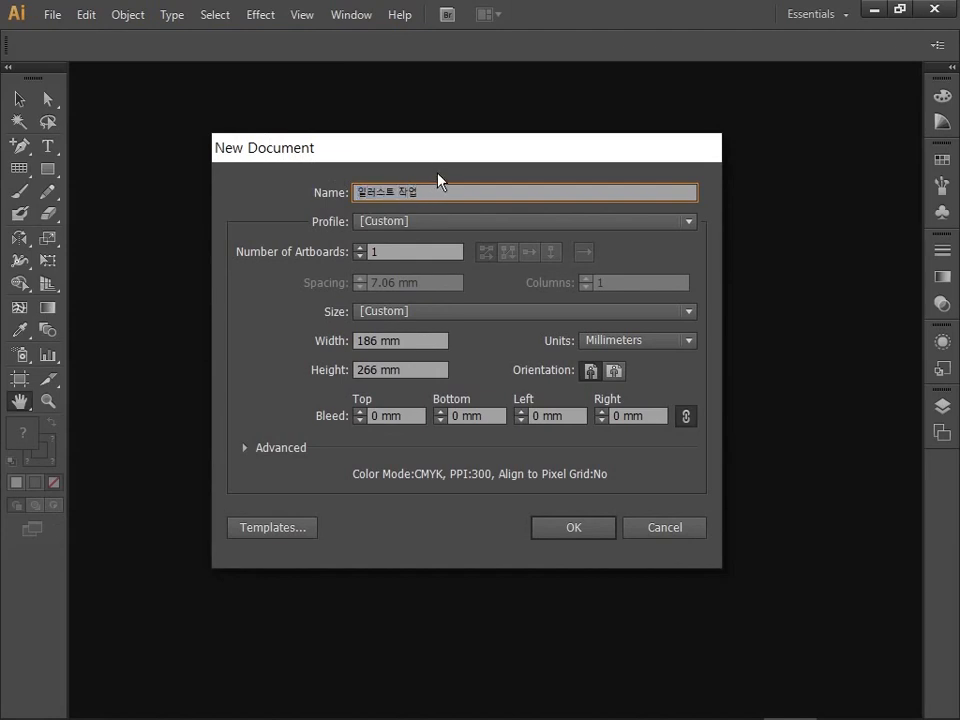
text(업)
click(625, 343)
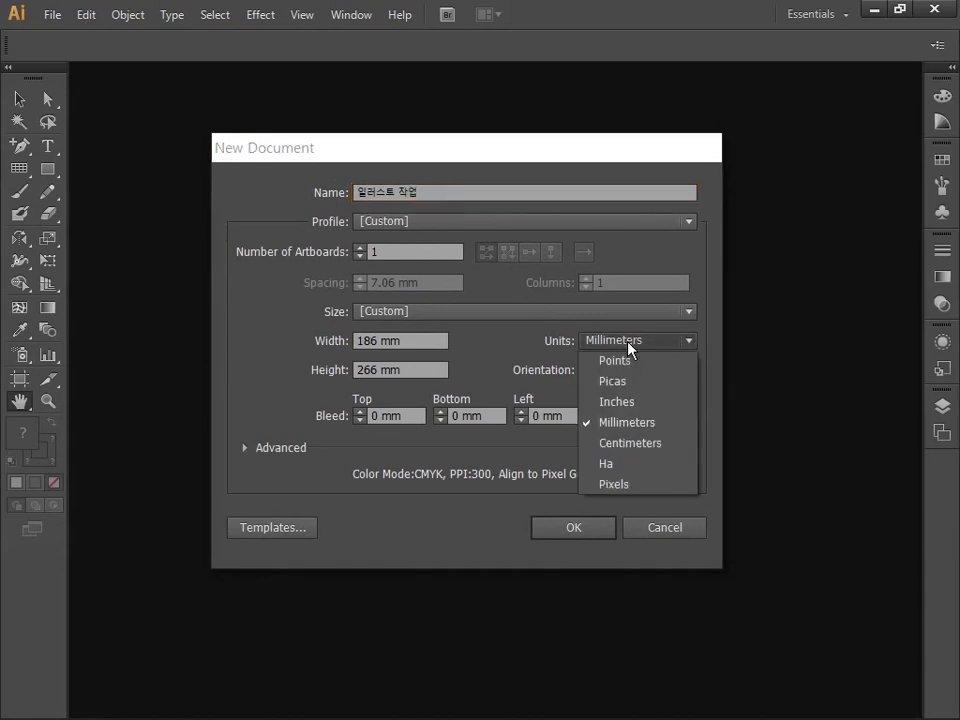
click(625, 422)
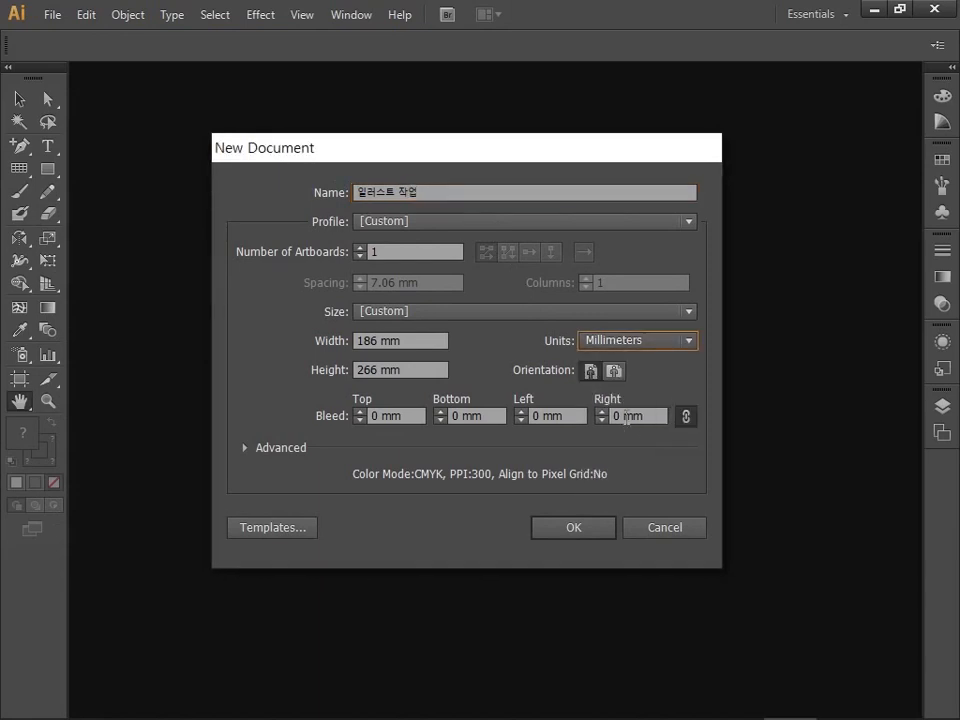
Set the page size to 186 mm wide by 266 mm high, check the advanced settings, and create the document.
double_click(367, 341)
text(186)
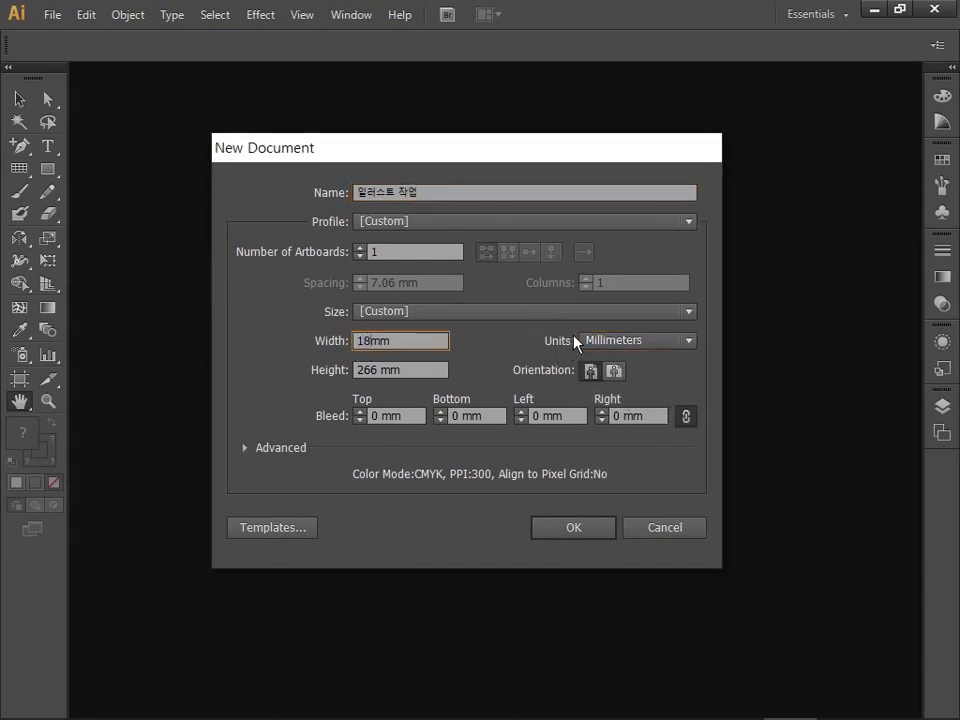
click(436, 364)
double_click(364, 371)
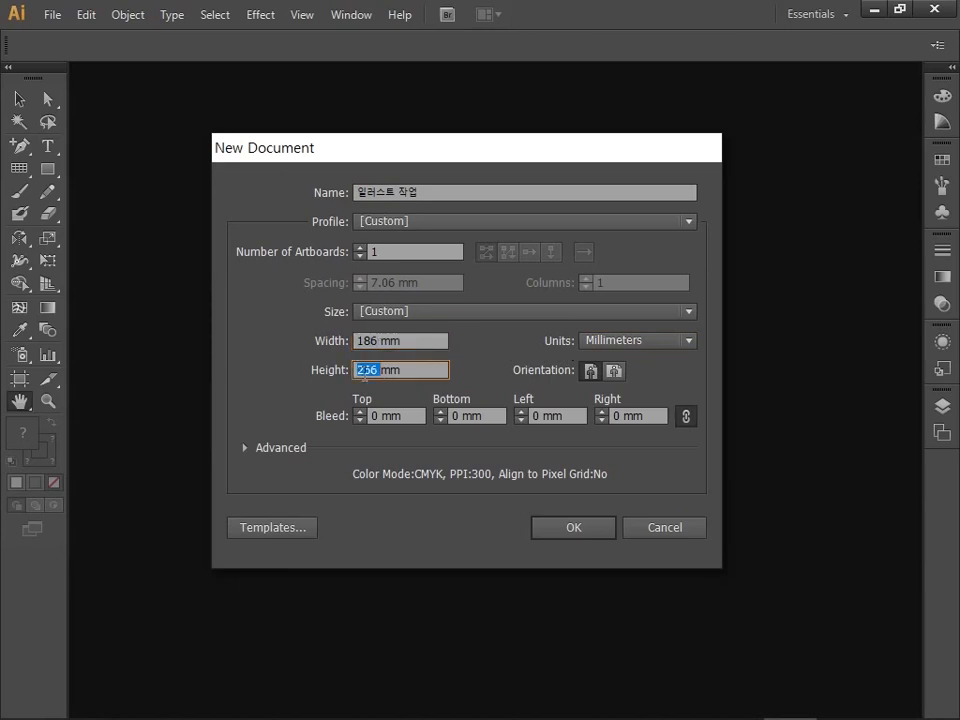
text(266)
click(251, 448)
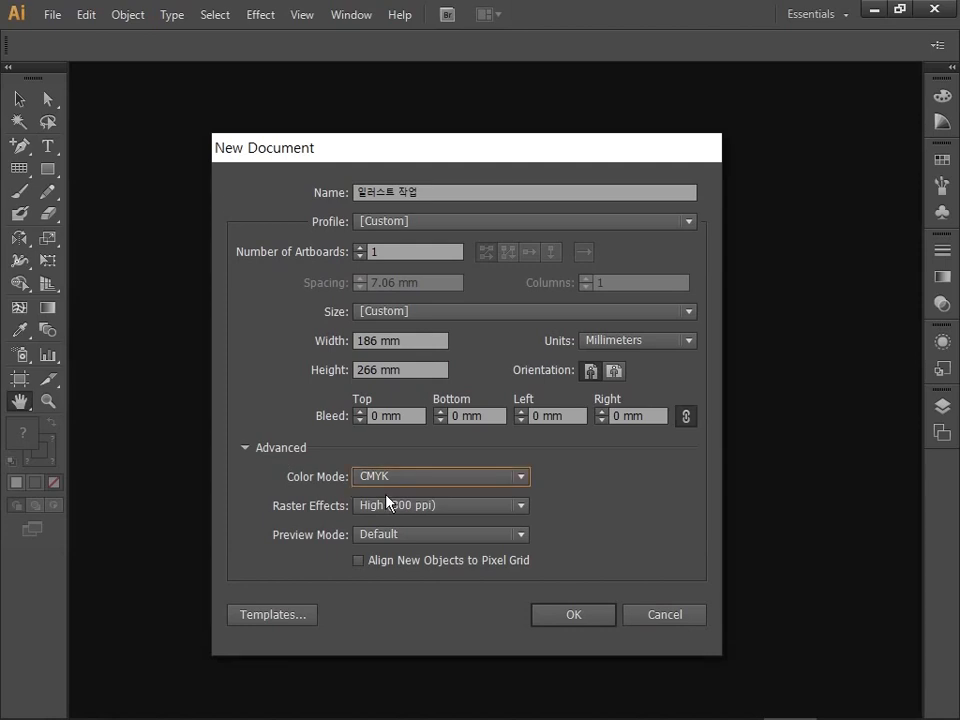
click(547, 621)
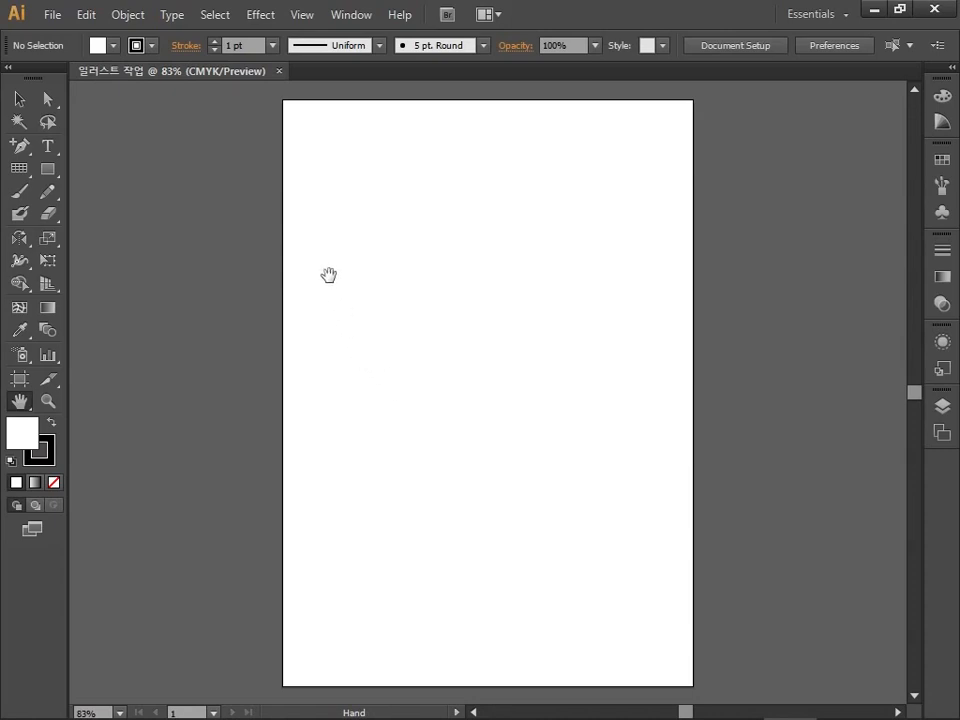
Create a 180 × 260 mm rectangular grid with 3 horizontal and 3 vertical dividers on the artboard.
click(20, 170)
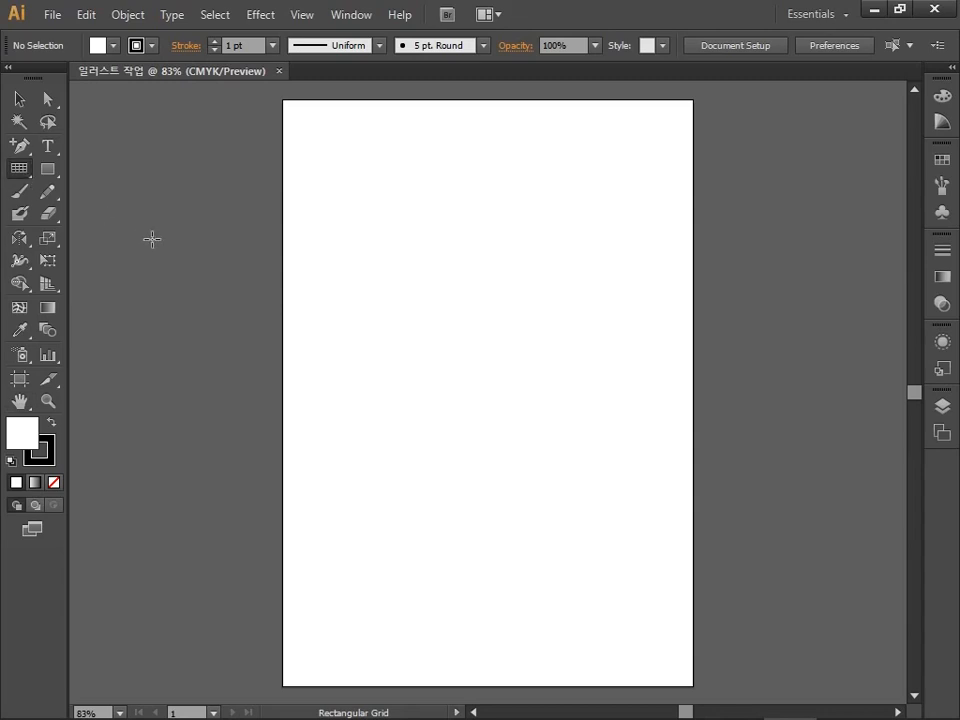
click(307, 675)
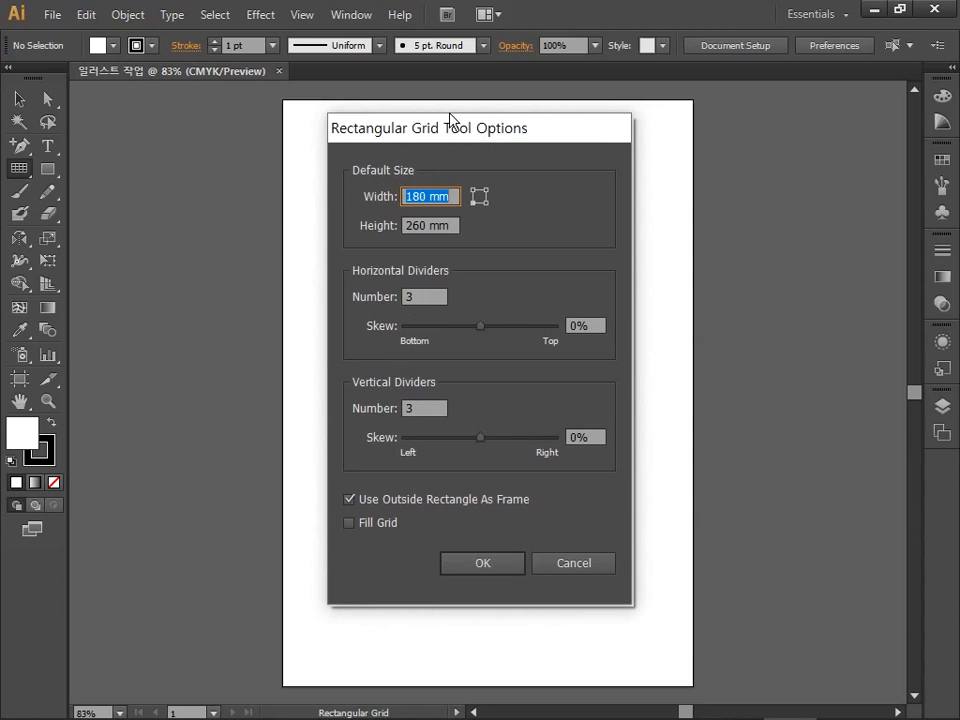
text(180)
key(Tab)
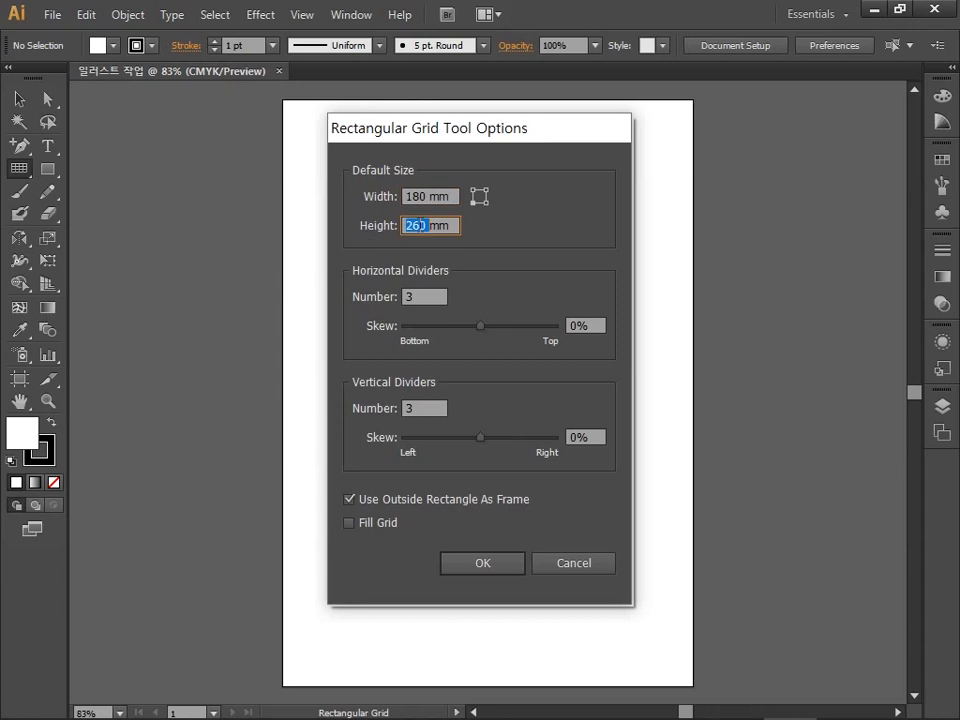
text(260)
double_click(416, 300)
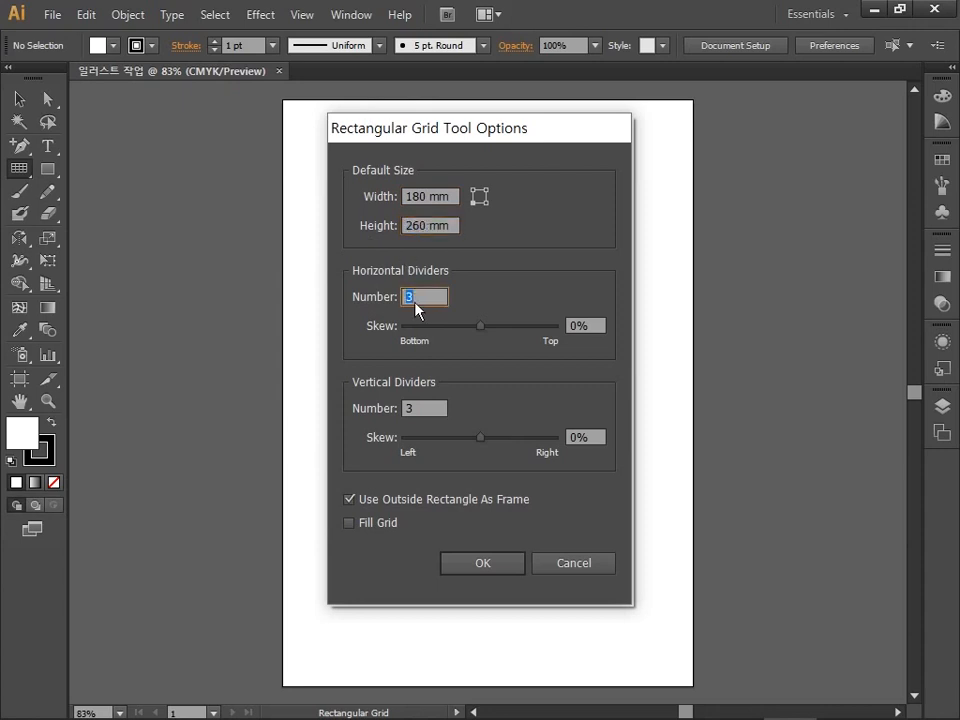
text(3)
double_click(407, 408)
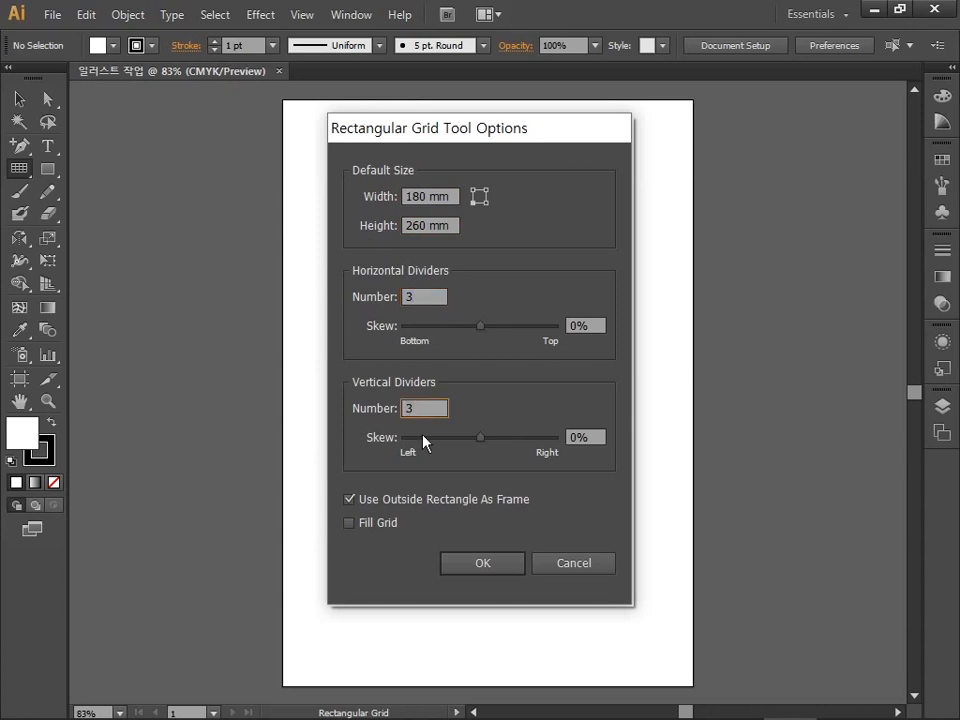
click(464, 572)
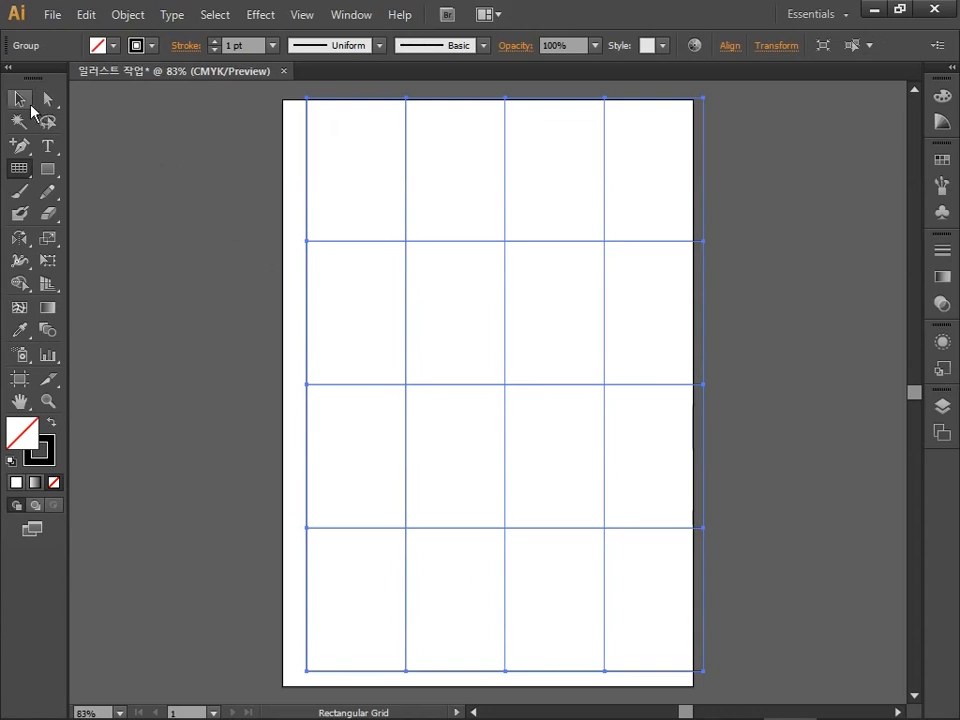
Center the grid horizontally and vertically on the artboard and deselect it.
click(18, 98)
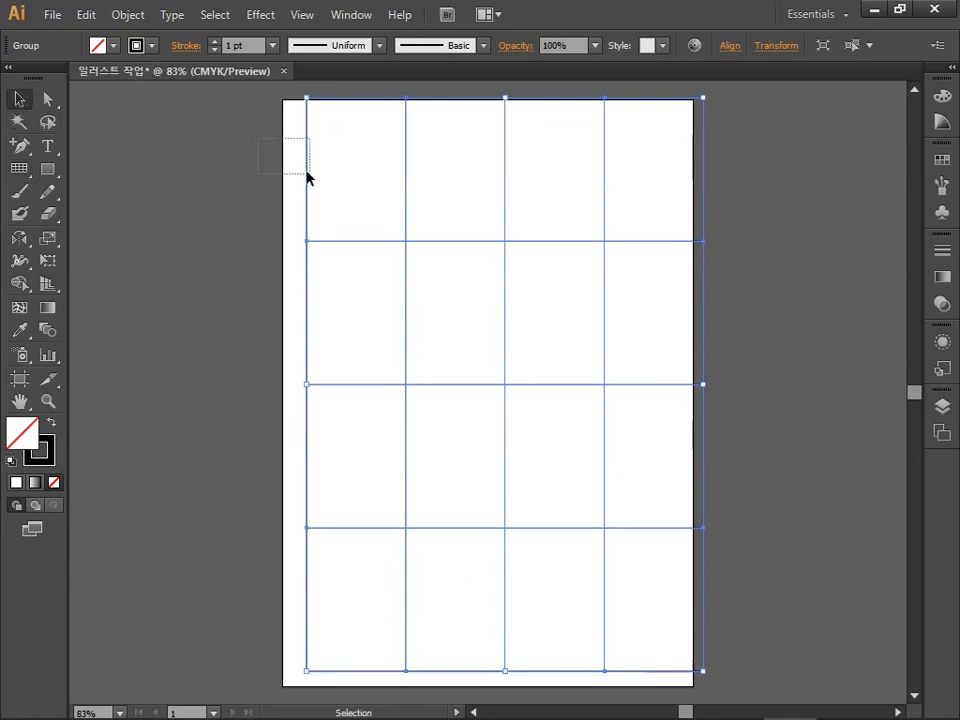
click(350, 16)
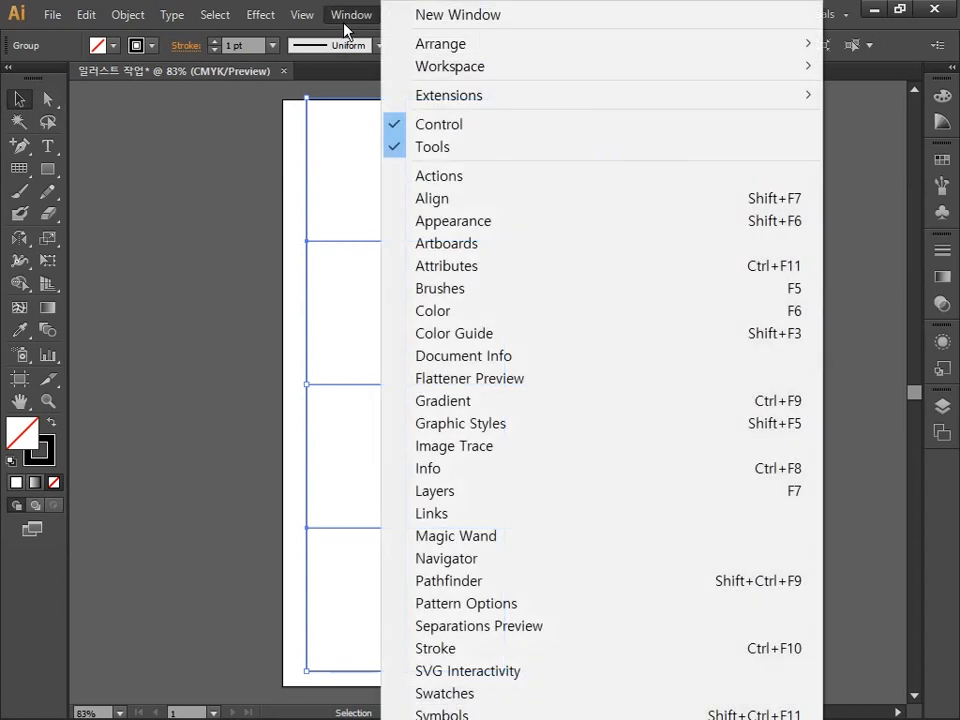
click(446, 208)
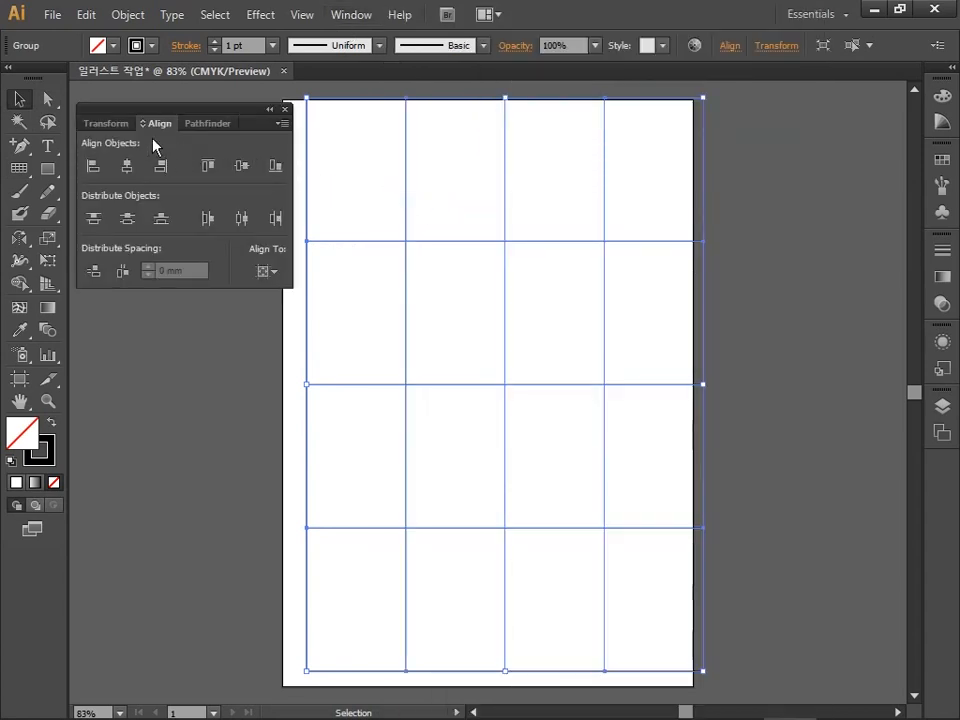
click(267, 271)
click(305, 334)
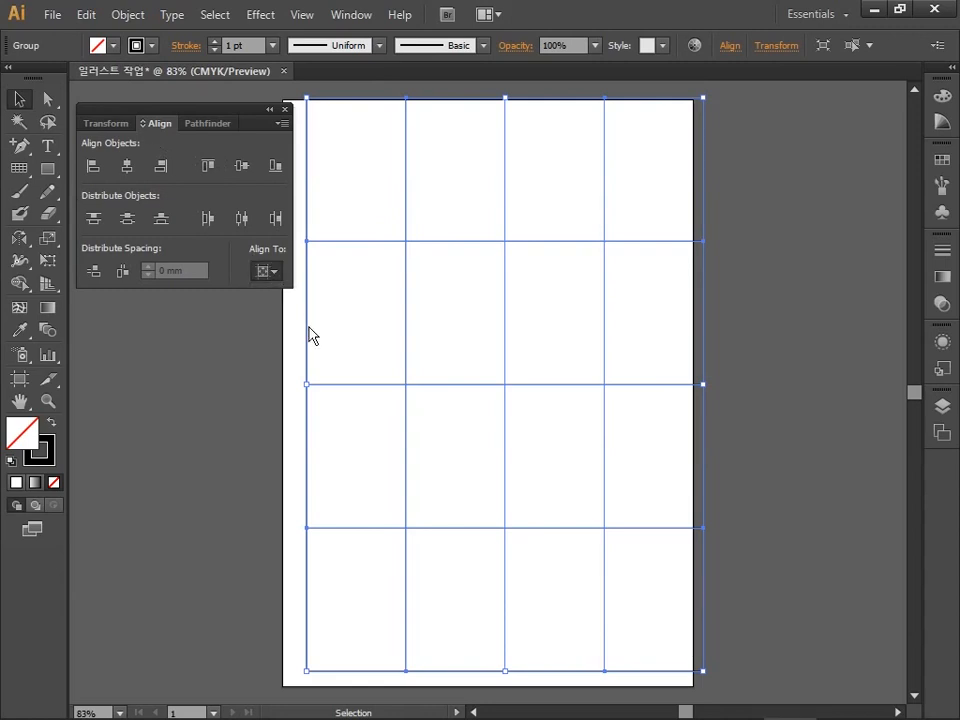
click(133, 167)
click(248, 172)
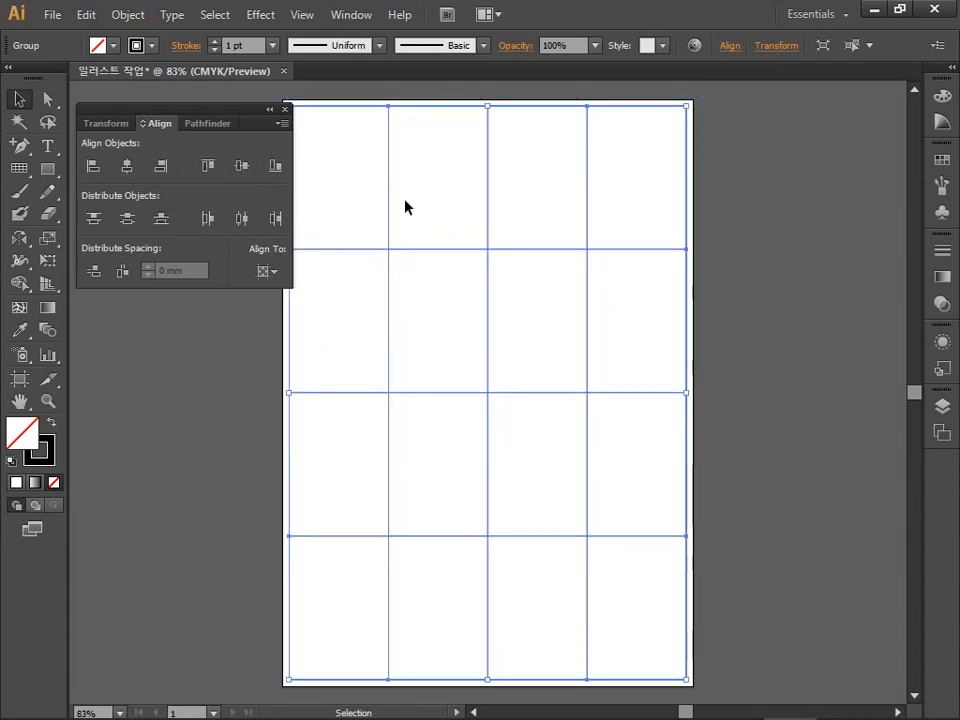
click(285, 108)
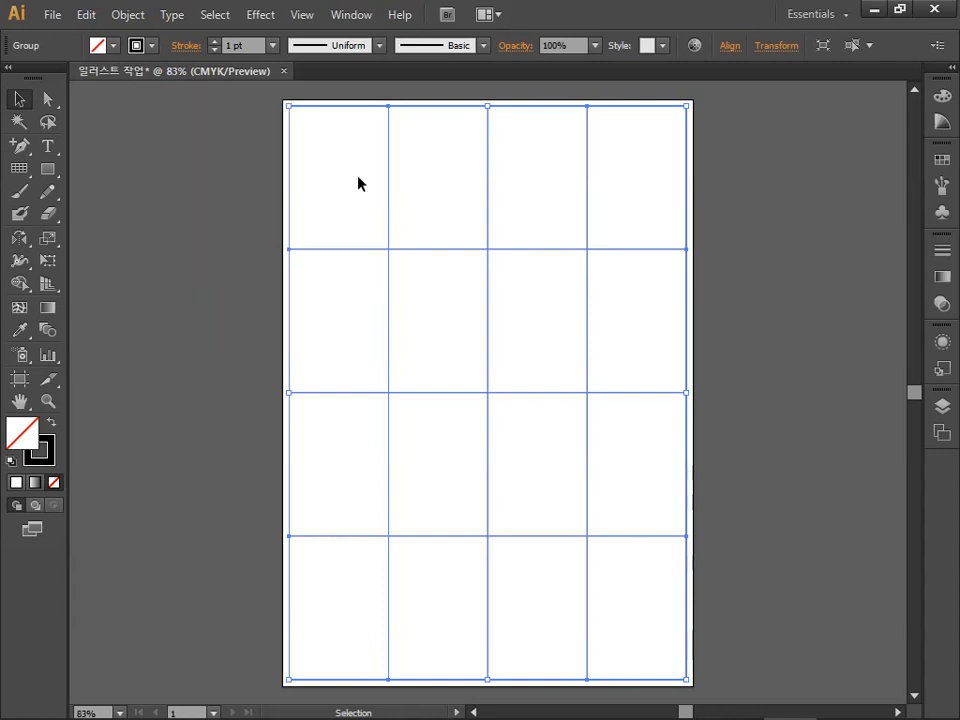
key(a)
click(360, 184)
key(v)
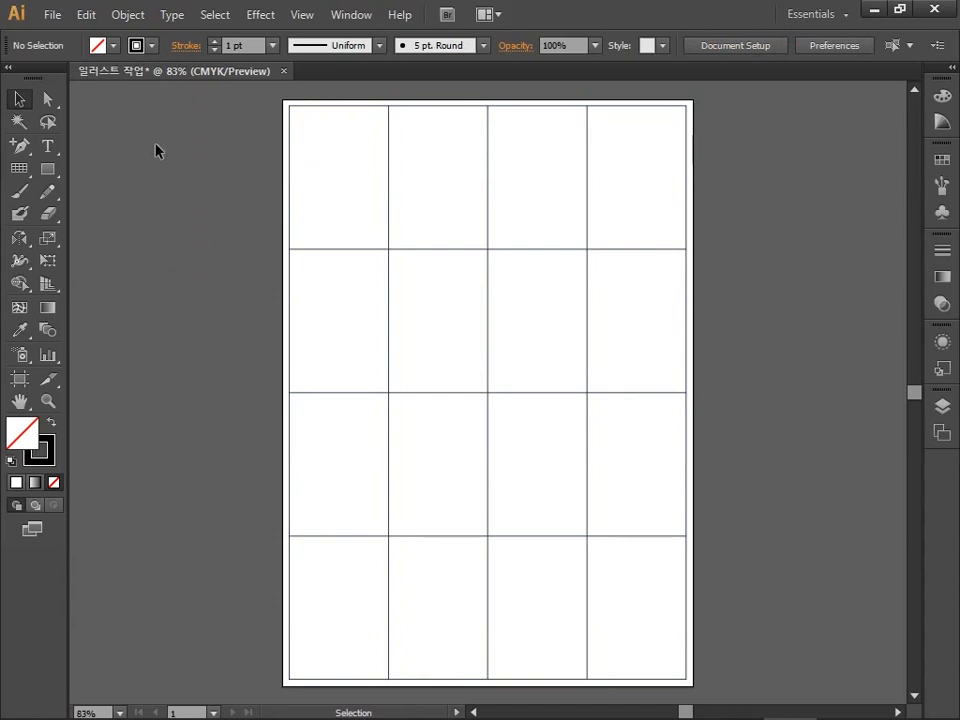
Draw seven parallel diagonal line segments descending to the right through the grid's intersections, covering every cell.
click(22, 170)
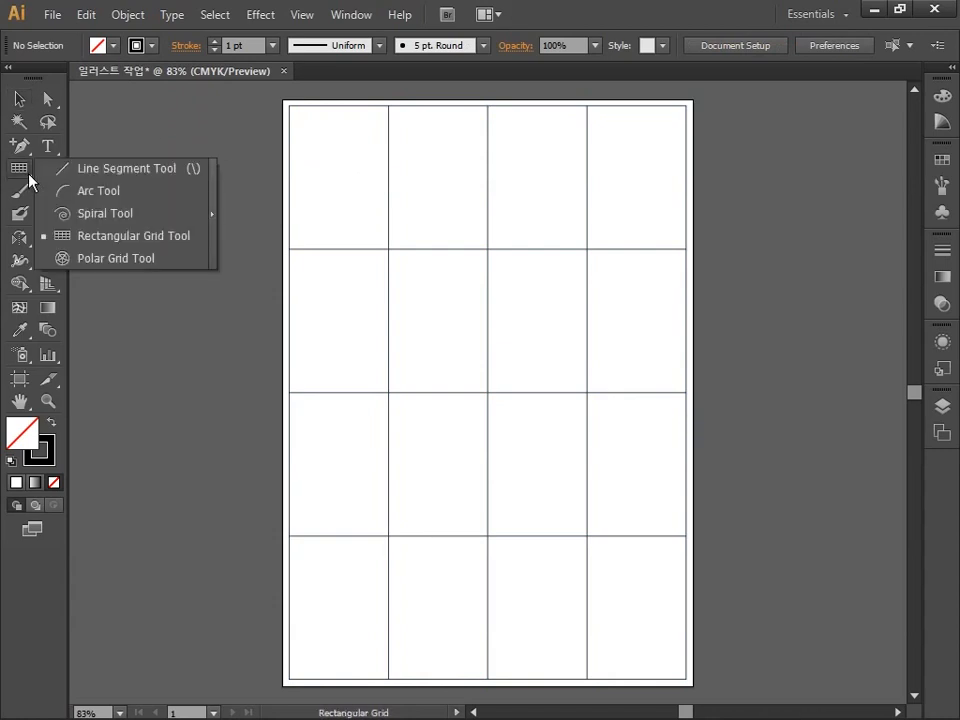
click(82, 170)
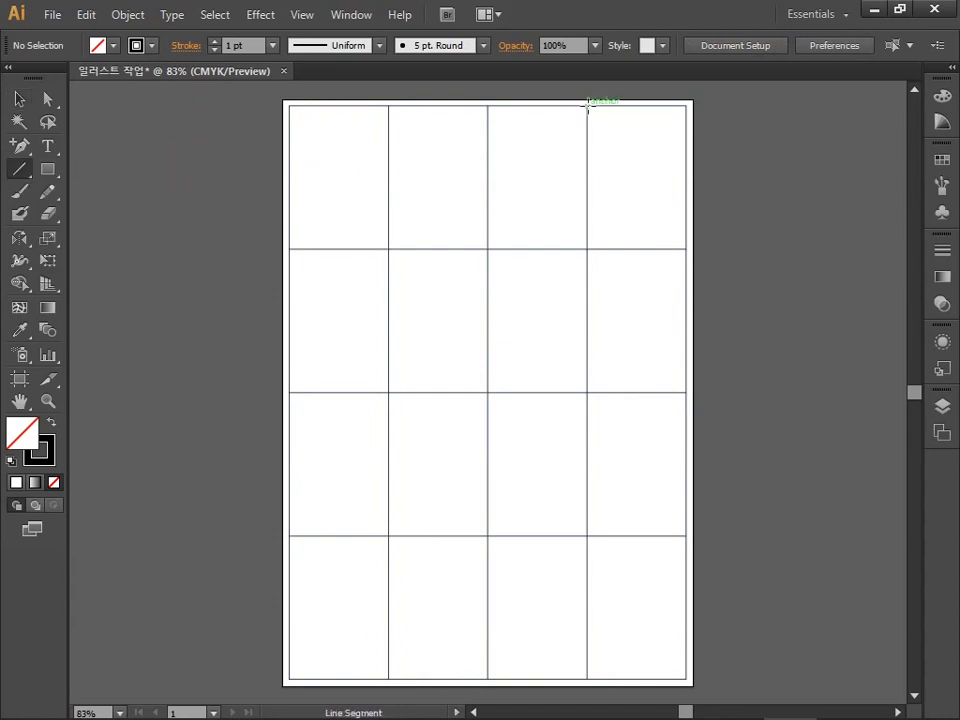
drag(587, 105, 686, 249)
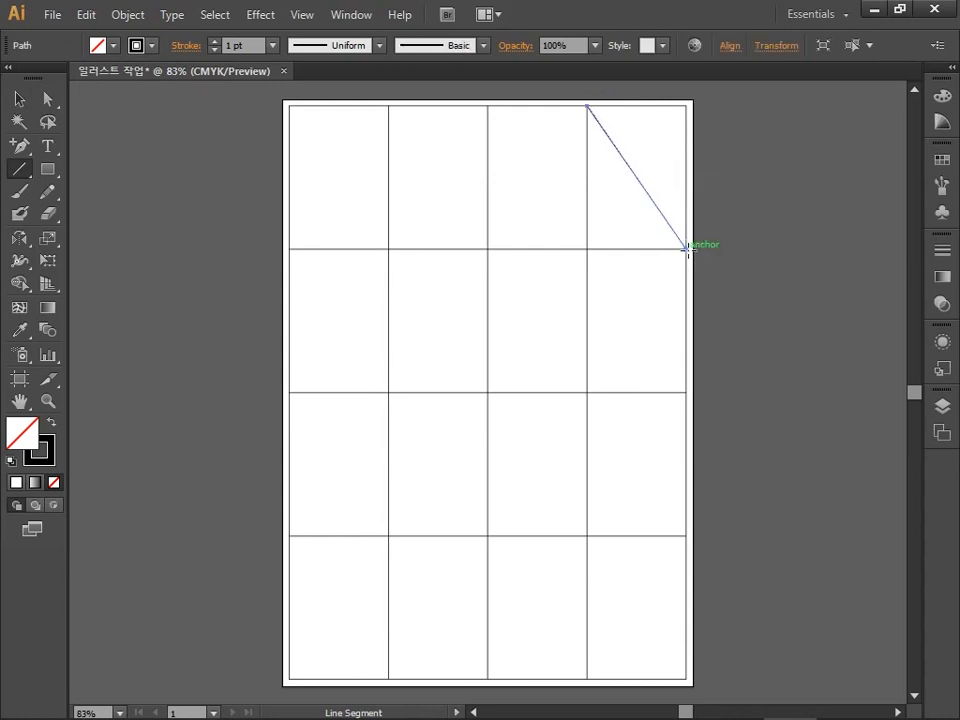
drag(487, 105, 686, 392)
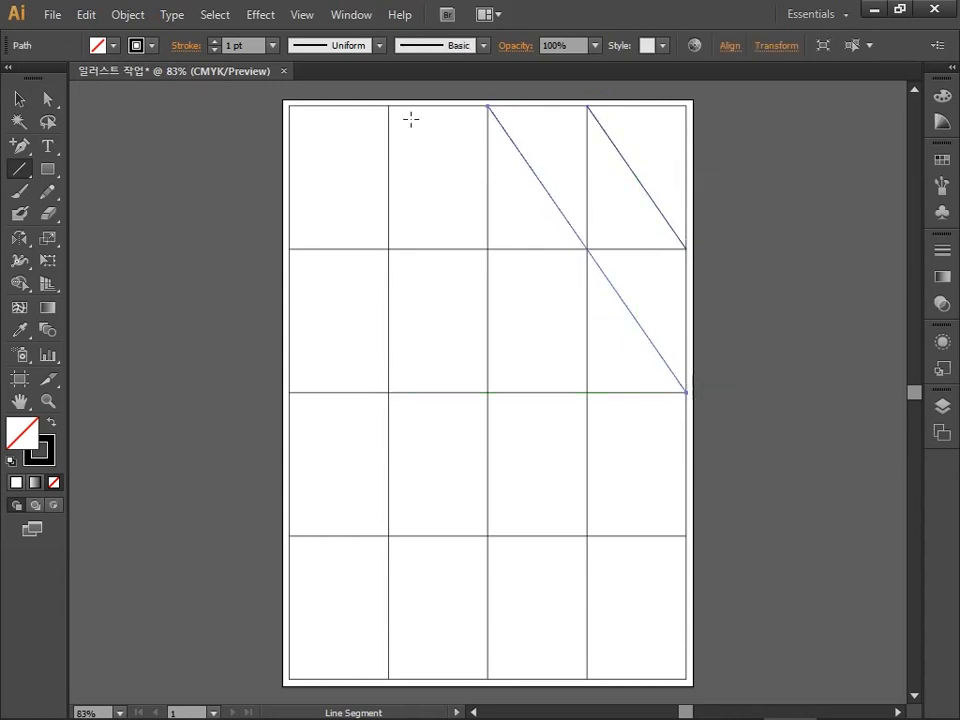
mouse_move(388, 105)
mouse_down()
mouse_move(651, 388)
mouse_move(686, 536)
mouse_up()
drag(289, 105, 686, 677)
mouse_move(289, 249)
mouse_down()
mouse_move(579, 619)
mouse_move(587, 679)
mouse_up()
mouse_move(289, 392)
mouse_down()
mouse_move(411, 531)
mouse_move(487, 679)
mouse_up()
drag(289, 536, 388, 679)
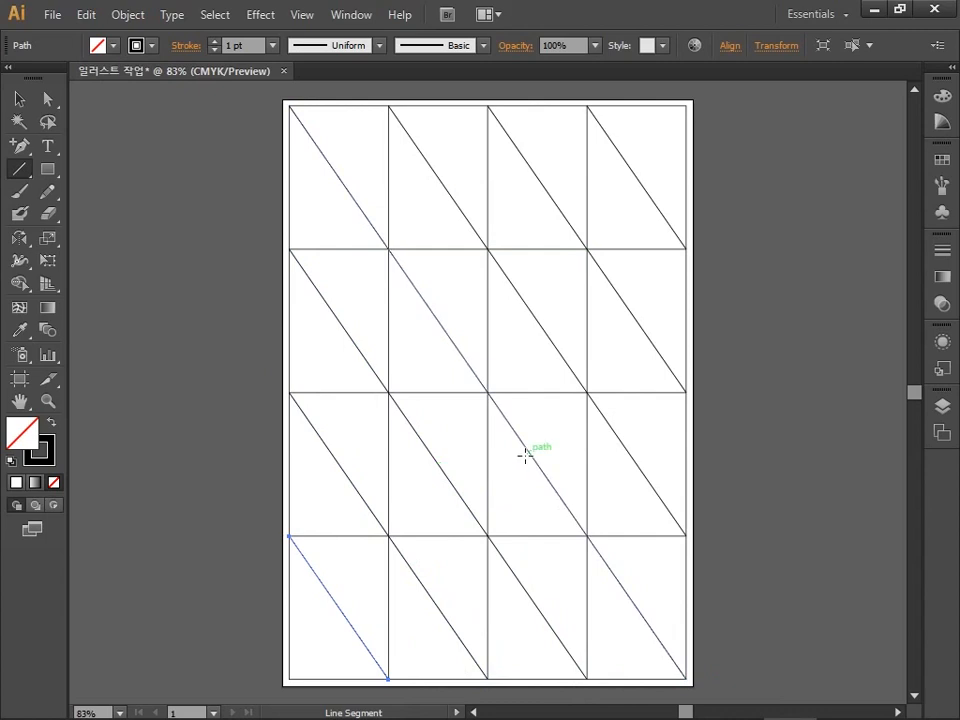
Select all the diagonal lines and reflect a copy of them across the vertical axis.
key(ctrl+a)
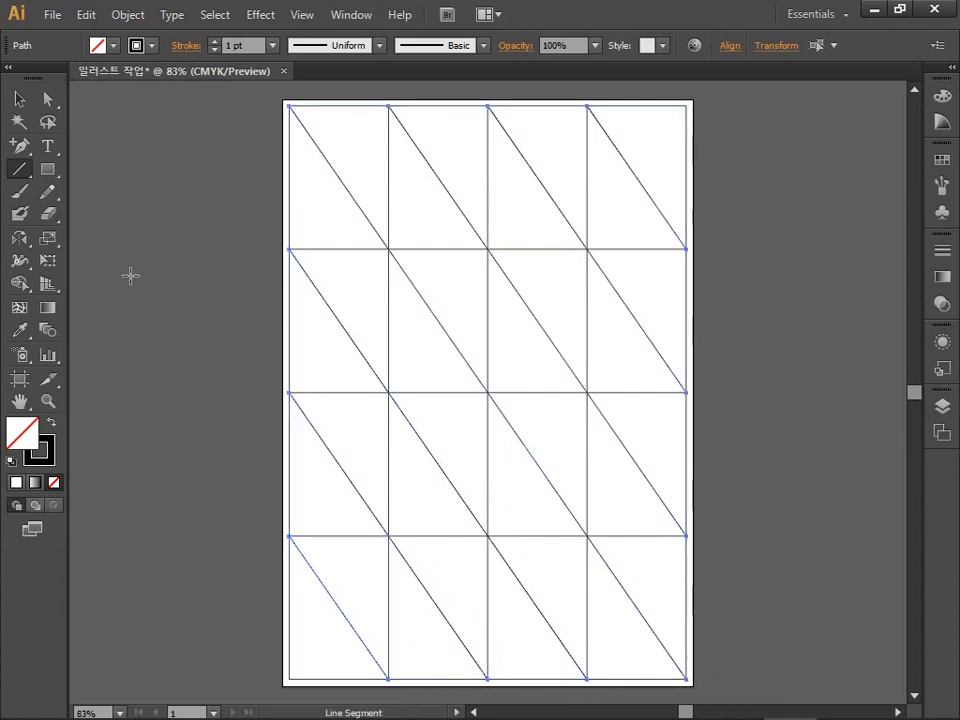
click(17, 240)
double_click(18, 240)
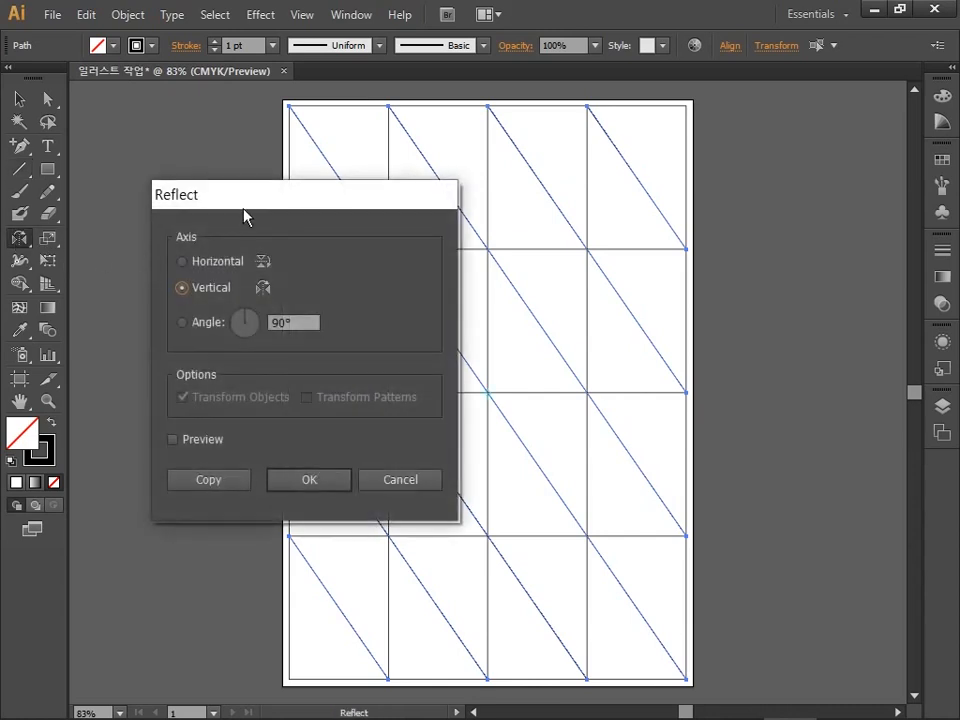
drag(246, 206, 443, 208)
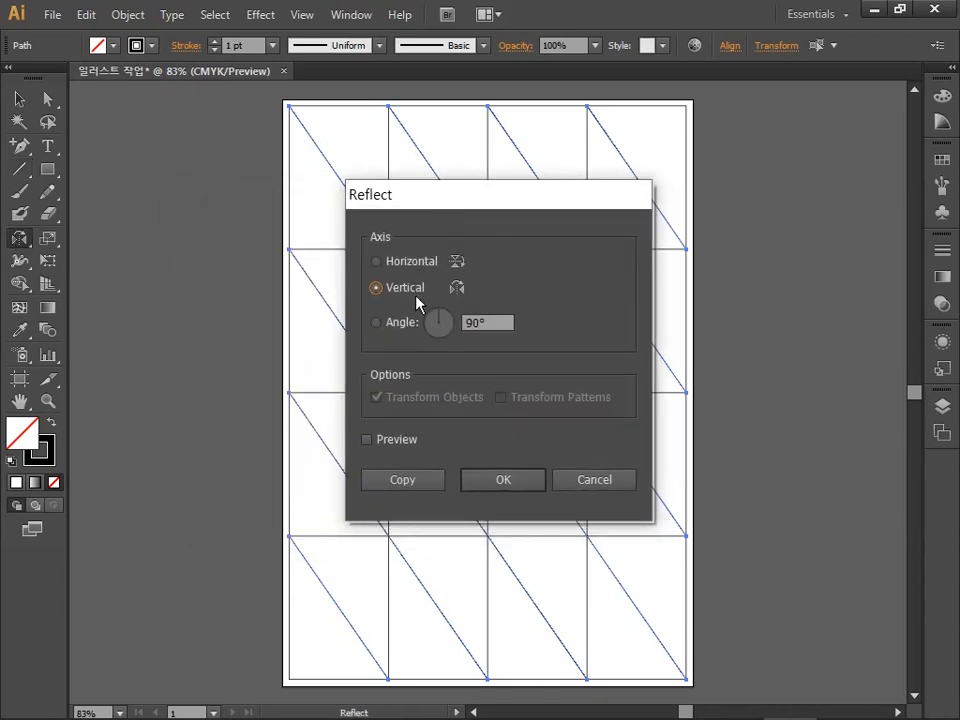
click(405, 480)
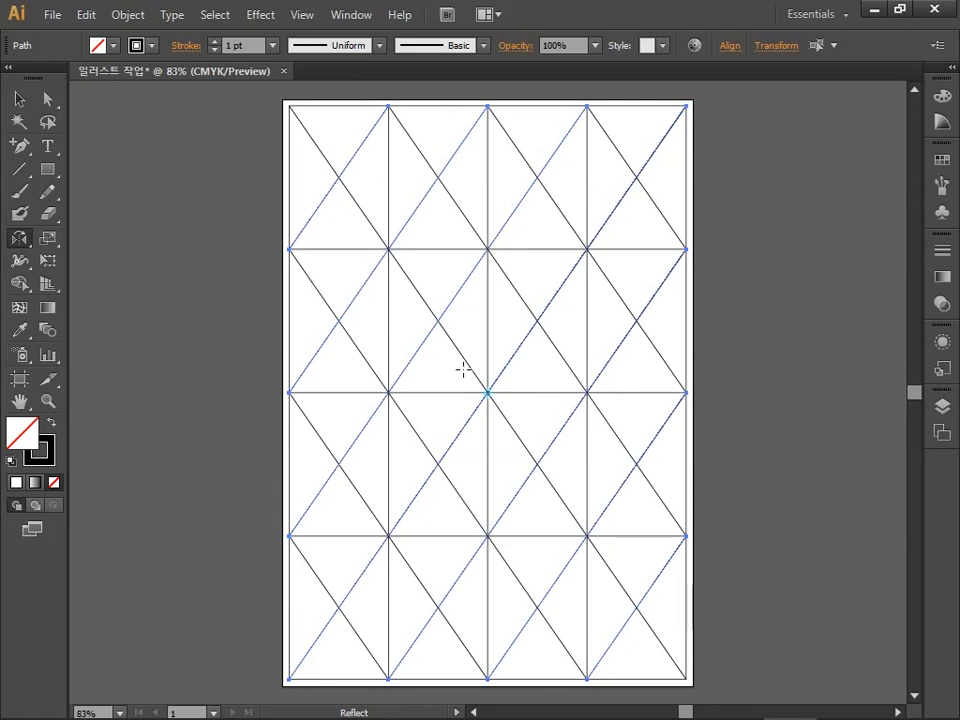
Select the grid and all diagonal lines together, group them and ungroup them again.
key(v)
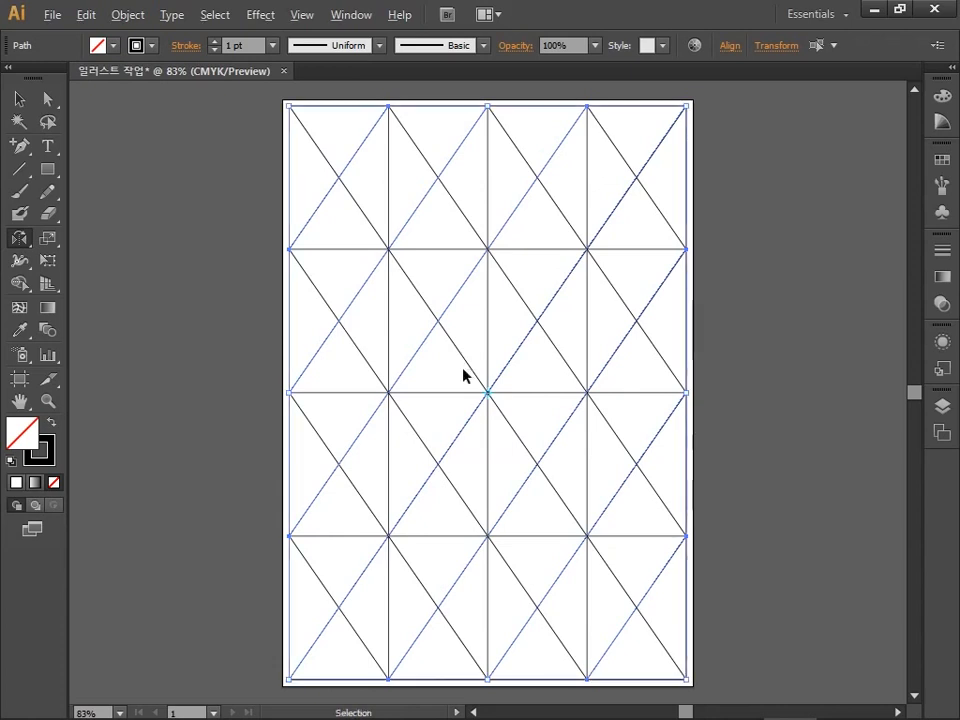
key(ctrl+a)
key(ctrl+g)
key(o)
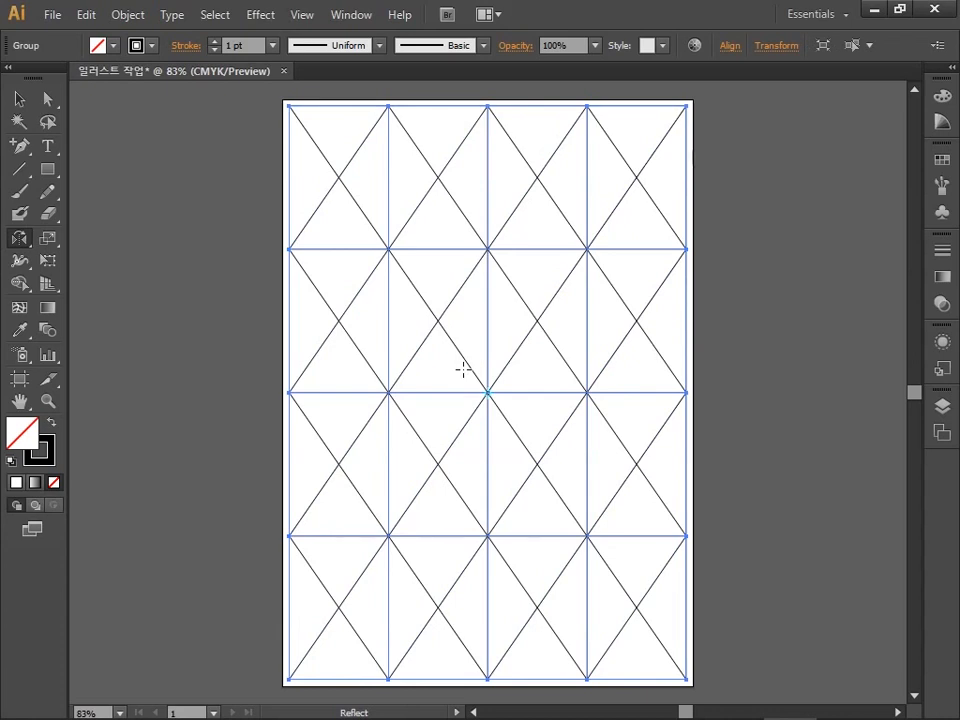
key(ctrl+shift+g)
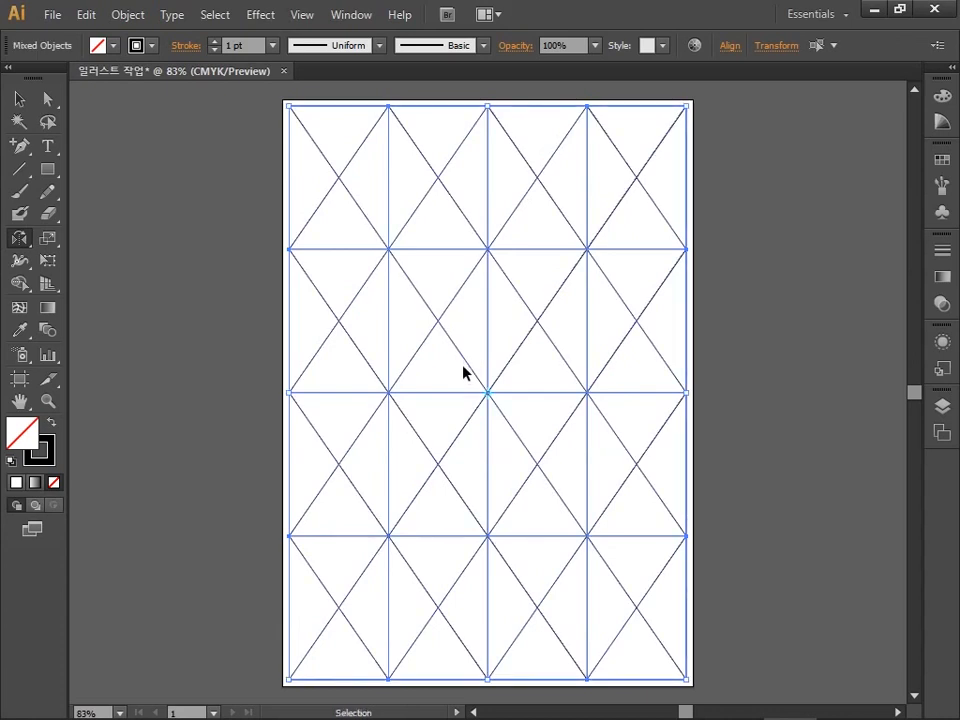
Recolor the stroke of the selected grid and diagonal lines with a new color from the Color Picker.
click(42, 455)
double_click(39, 450)
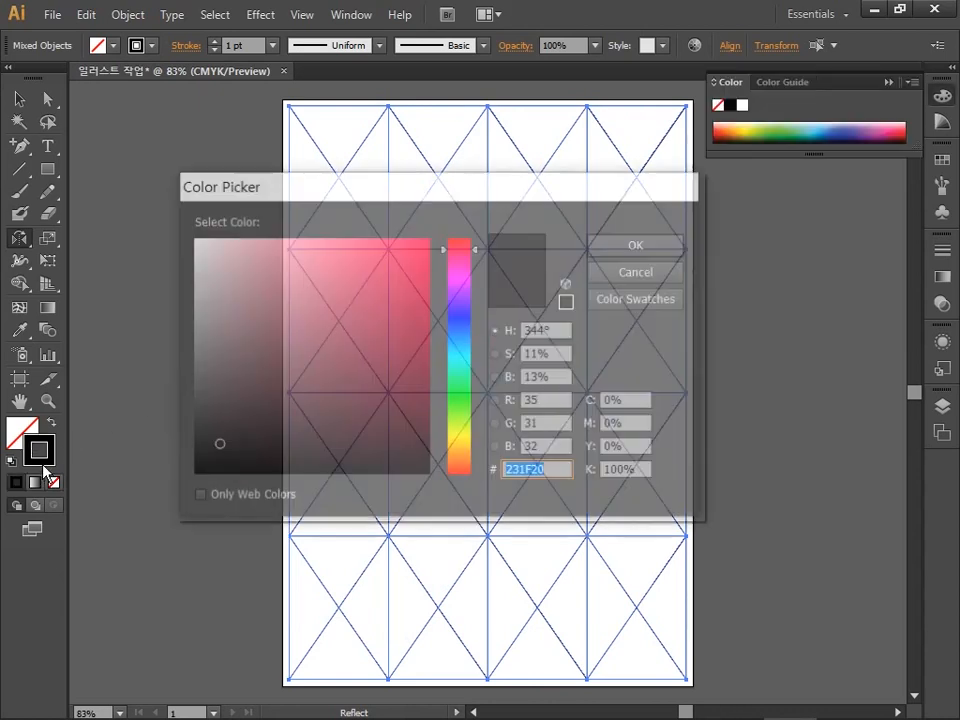
mouse_move(217, 445)
mouse_down()
mouse_move(426, 199)
mouse_move(469, 228)
mouse_up()
click(606, 246)
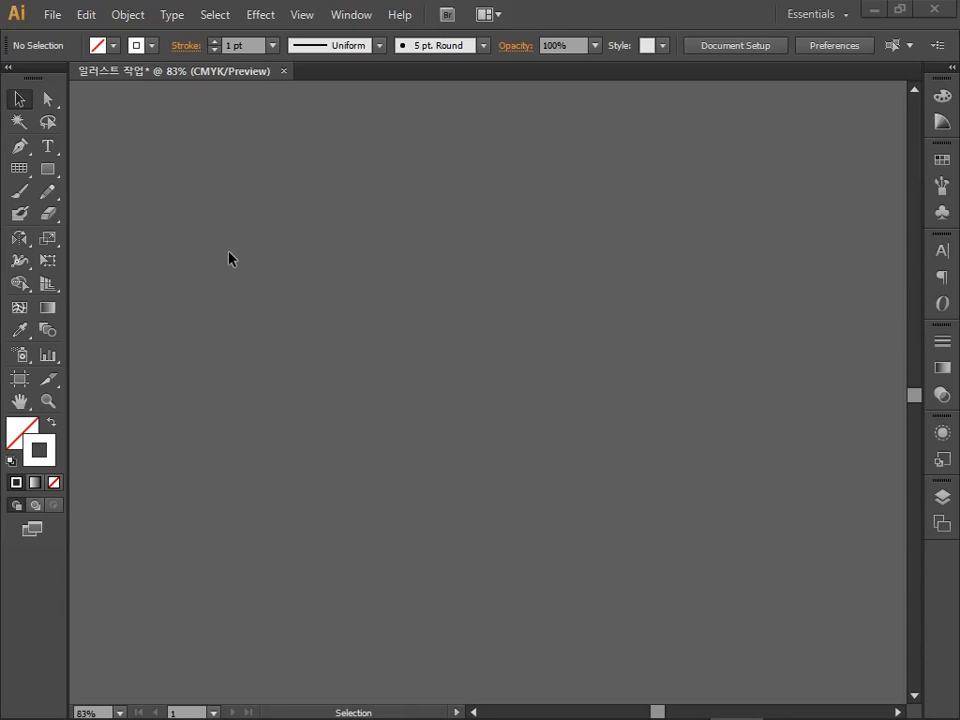
Draw the large curved ㄱ stroke of the letter 경 with the Pen tool, arching over and sweeping down to a low end.
click(15, 147)
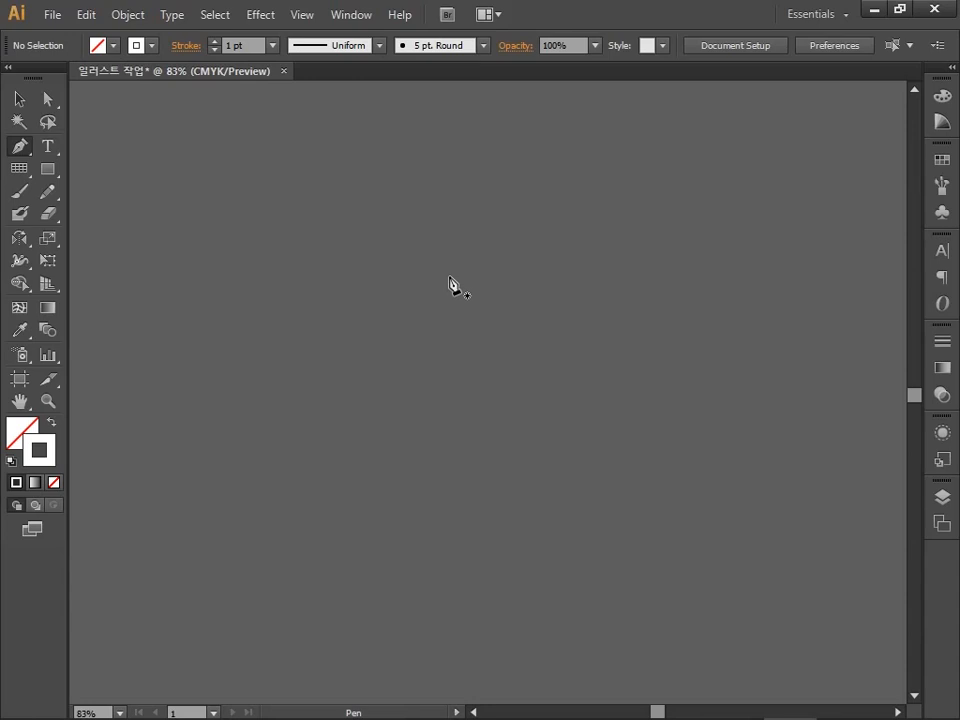
click(241, 249)
drag(390, 244, 443, 270)
drag(226, 465, 205, 541)
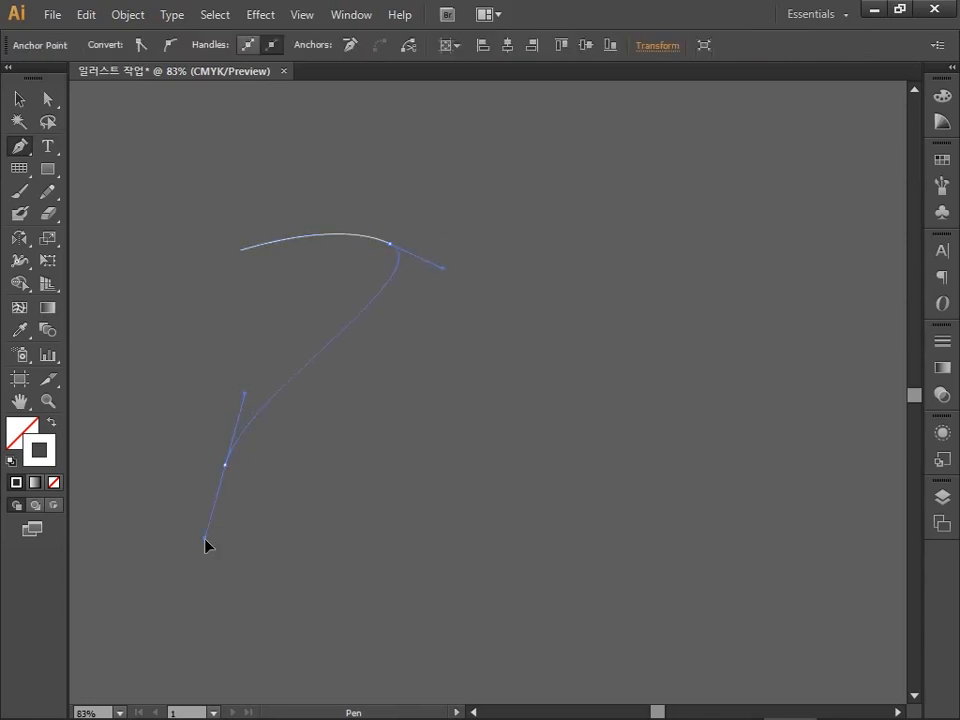
click(216, 514)
ctrl+click(426, 257)
Draw a short arched stroke beside the ㄱ curve and start a new path just below it.
click(427, 260)
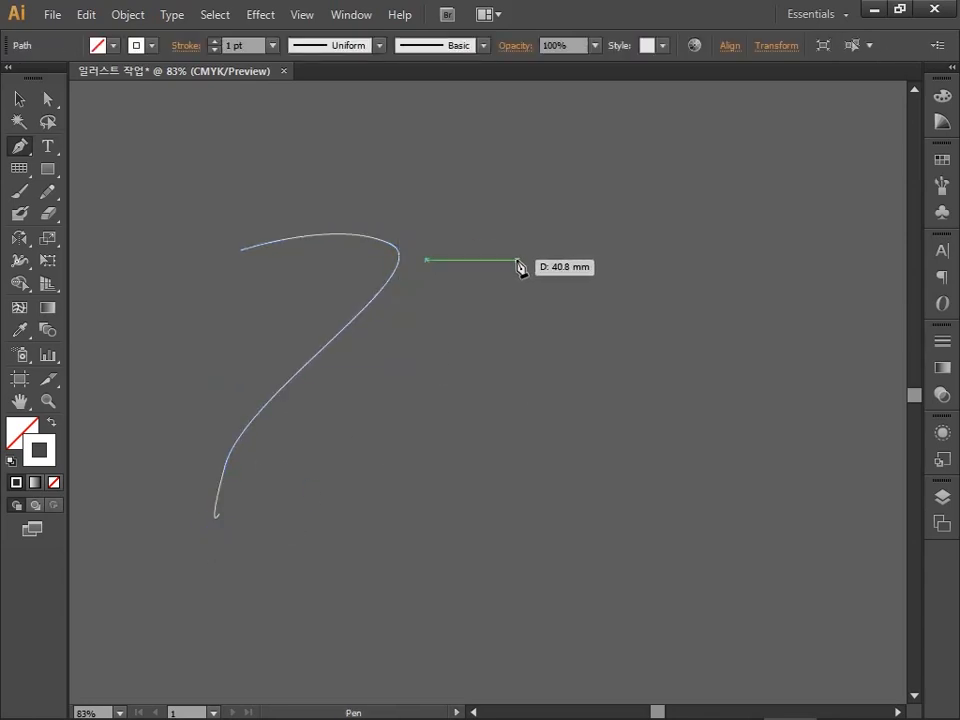
drag(517, 260, 568, 285)
ctrl+click(409, 337)
click(407, 336)
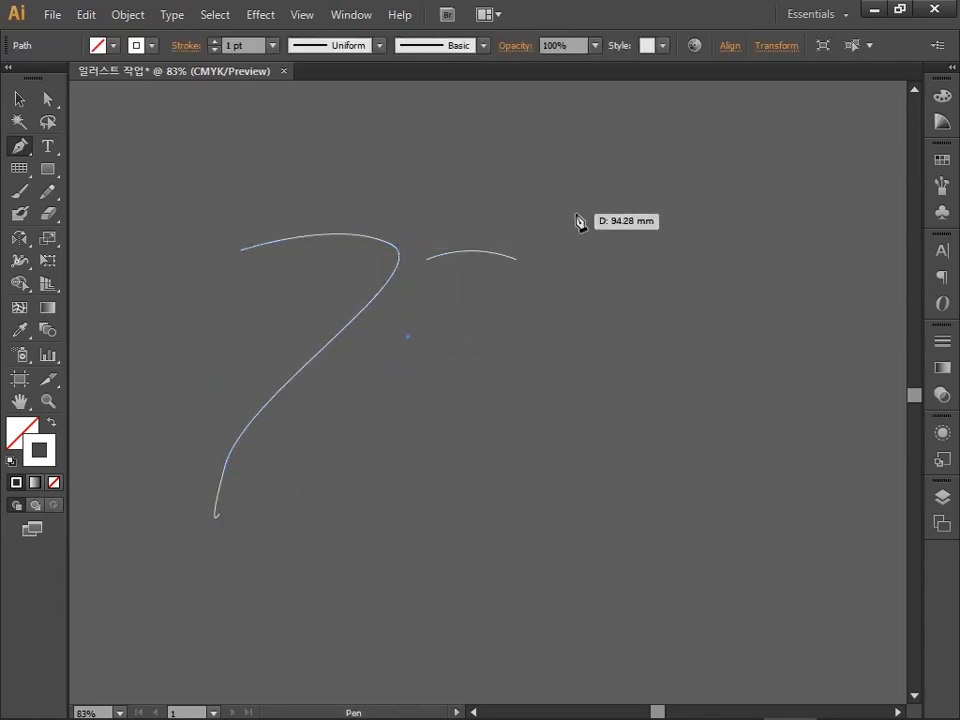
drag(566, 189, 563, 268)
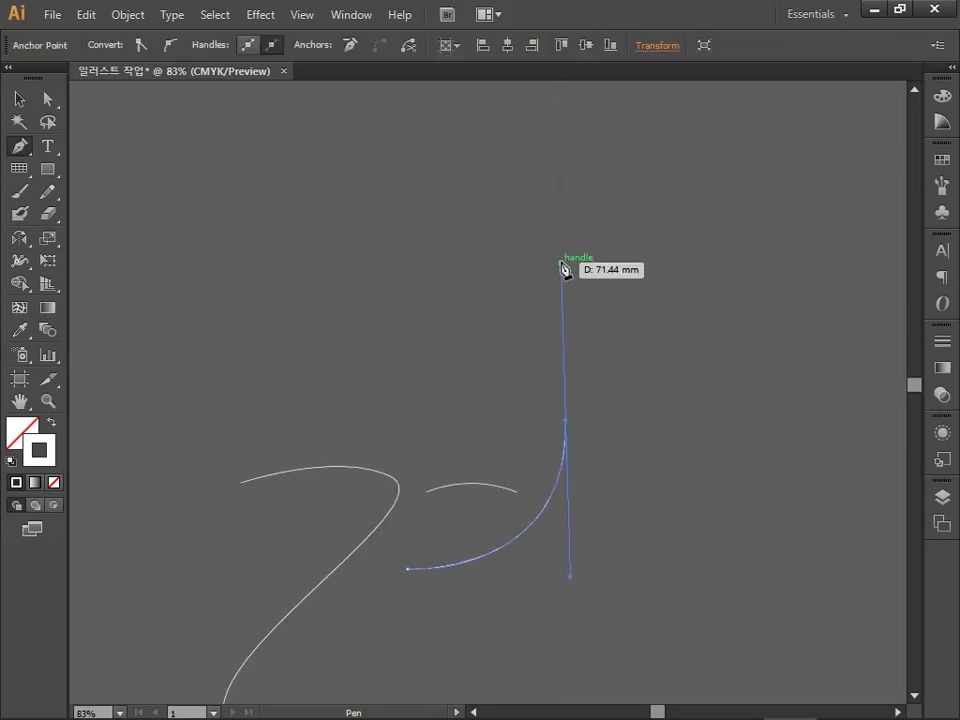
click(565, 421)
key(space)
drag(630, 671, 594, 476)
key(space)
drag(656, 271, 664, 414)
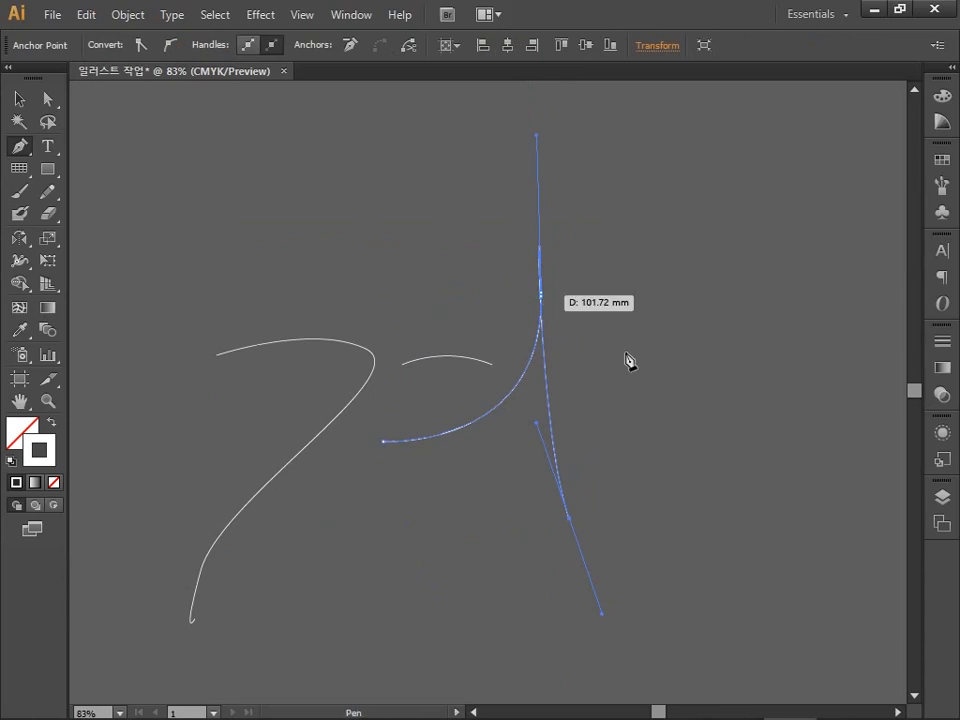
key(ctrl+z)
ctrl+click(583, 313)
ctrl+click(542, 297)
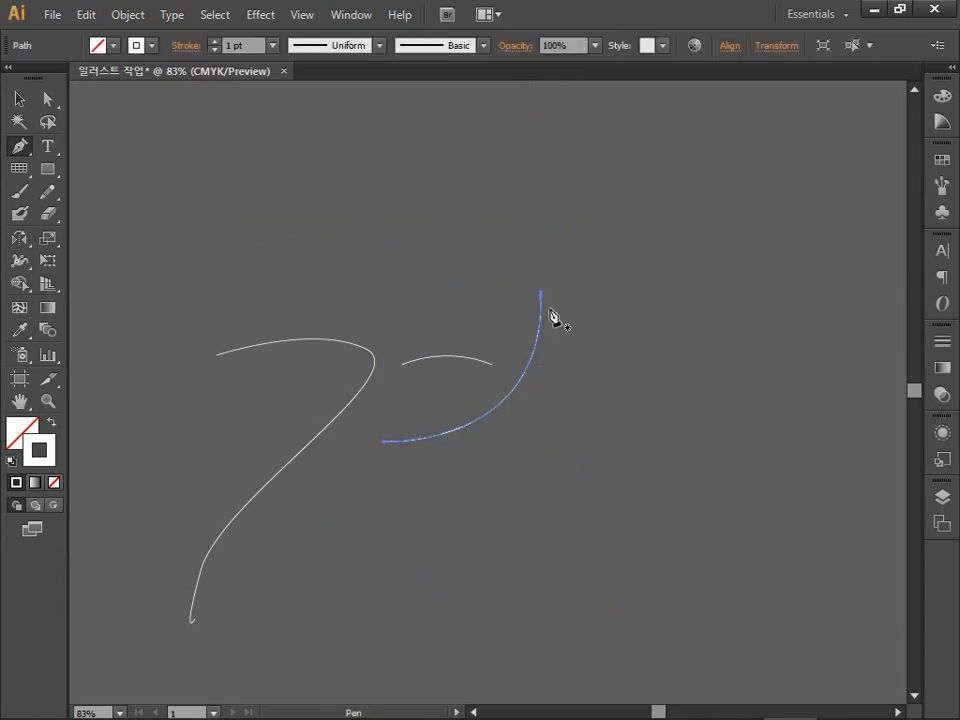
key(ctrl+z)
Continue the path in a curve up to a sharp peak and down into a long vertical stroke, adjusting its lower end.
drag(544, 281, 534, 108)
click(544, 281)
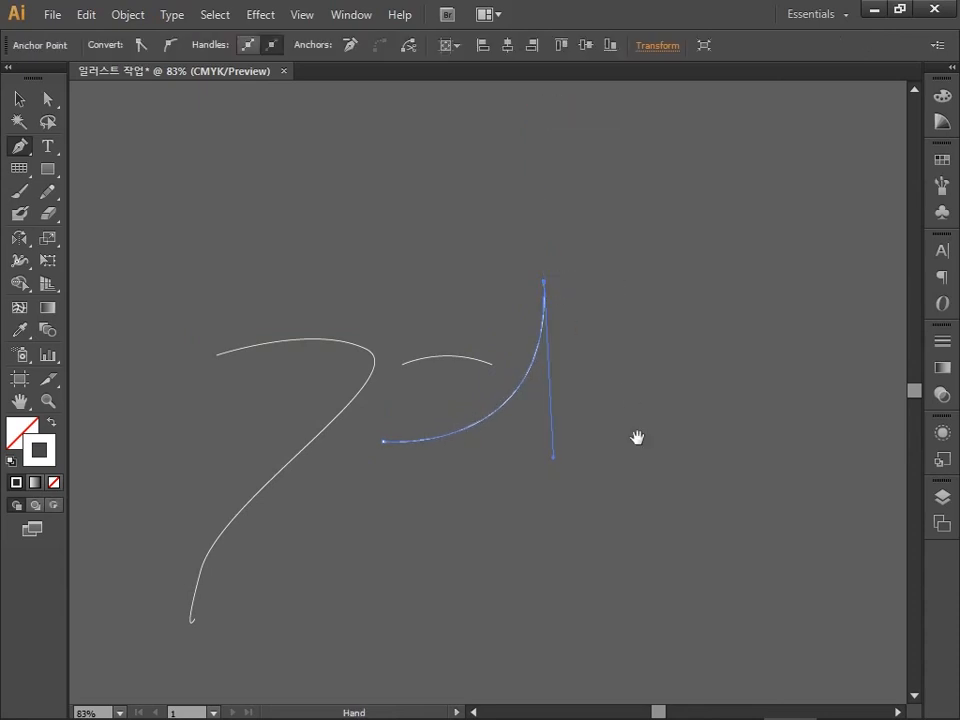
drag(637, 438, 610, 286)
drag(552, 343, 592, 443)
ctrl+click(564, 497)
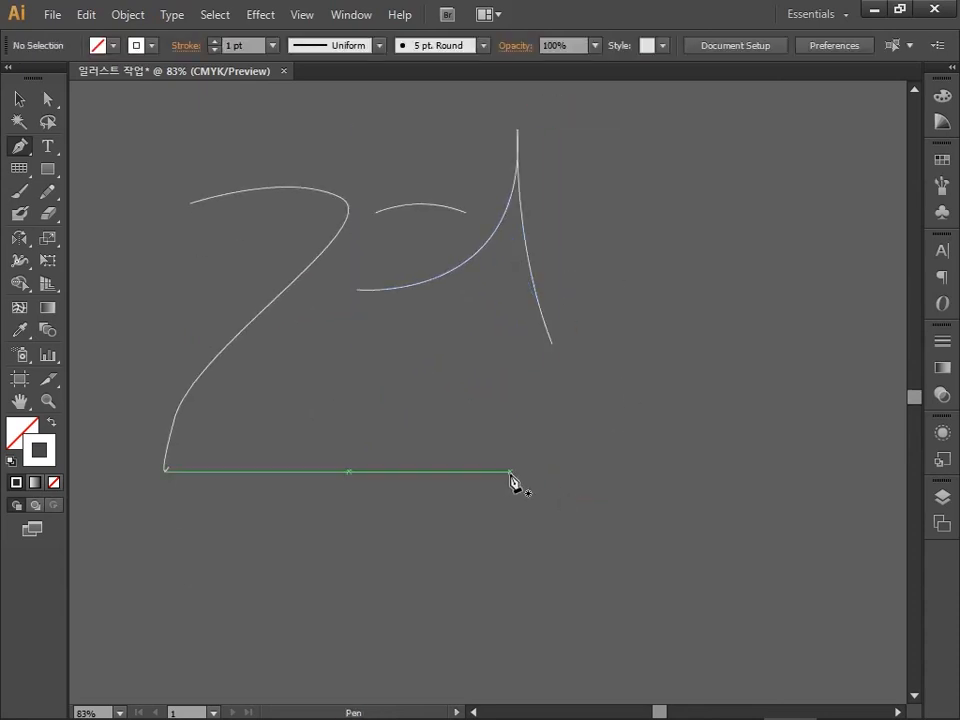
mouse_move(552, 341)
mouse_down()
mouse_move(538, 357)
mouse_move(545, 350)
mouse_up()
Draw an open, rounded ㅇ loop with a small tail beneath the peaked stroke.
click(460, 342)
drag(432, 372, 386, 433)
drag(444, 455, 505, 372)
ctrl+click(538, 398)
Narrow the short arch and the peaked stroke together horizontally, keeping their height.
click(18, 99)
click(471, 250)
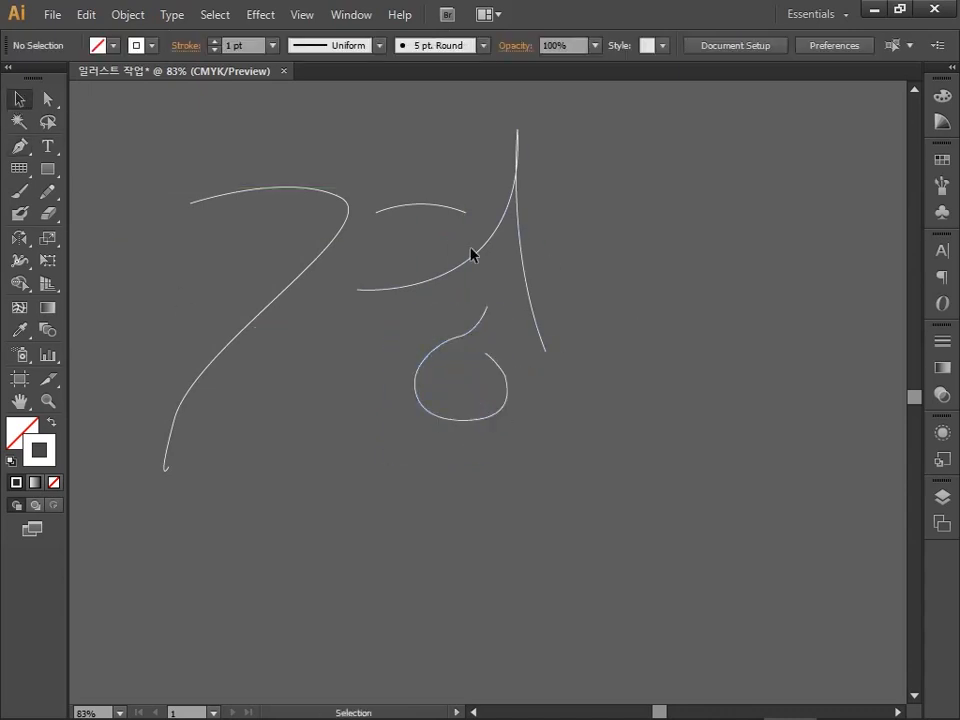
drag(533, 315, 553, 358)
click(555, 330)
drag(566, 281, 537, 285)
click(545, 424)
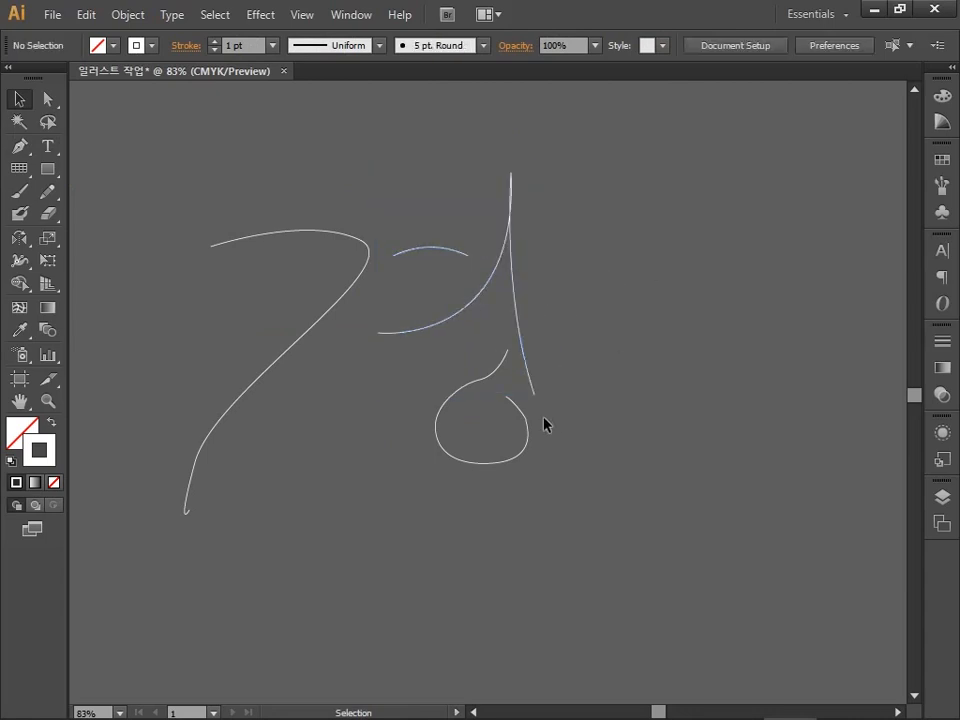
Shift the ㅇ loop toward the ㄱ curve, scale it down and reposition it under the peaked stroke.
drag(526, 432, 511, 432)
click(506, 421)
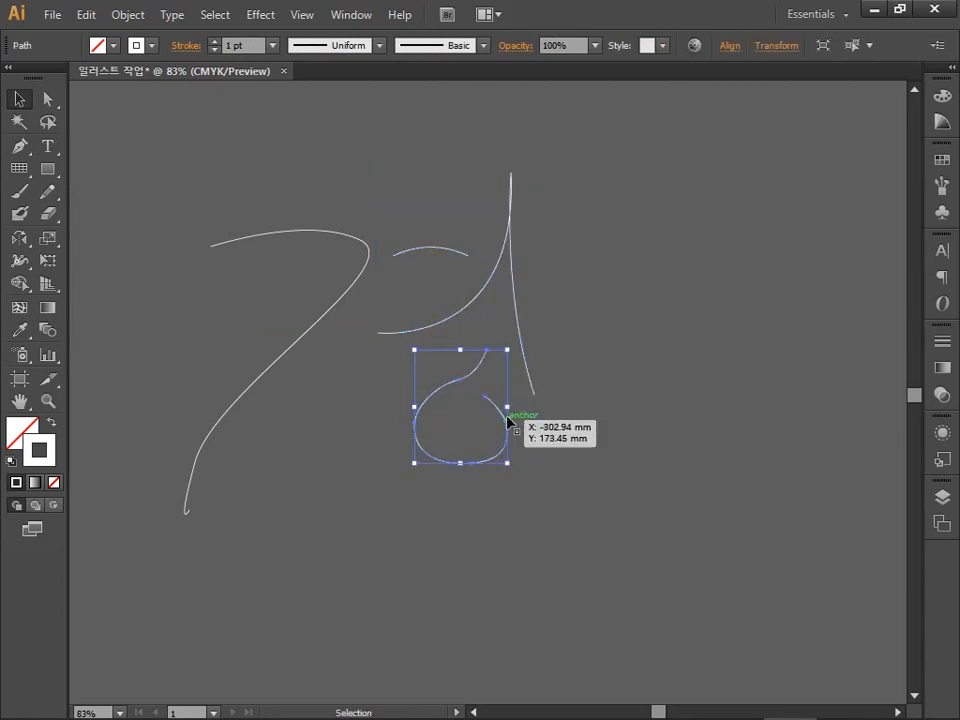
drag(507, 463, 489, 446)
mouse_move(486, 419)
mouse_down()
mouse_move(504, 442)
mouse_move(492, 411)
mouse_up()
click(574, 420)
click(593, 433)
Reshape the ㄱ curve by moving its two lower anchor points down and inward and shifting its starting point inward.
ctrl+click(294, 352)
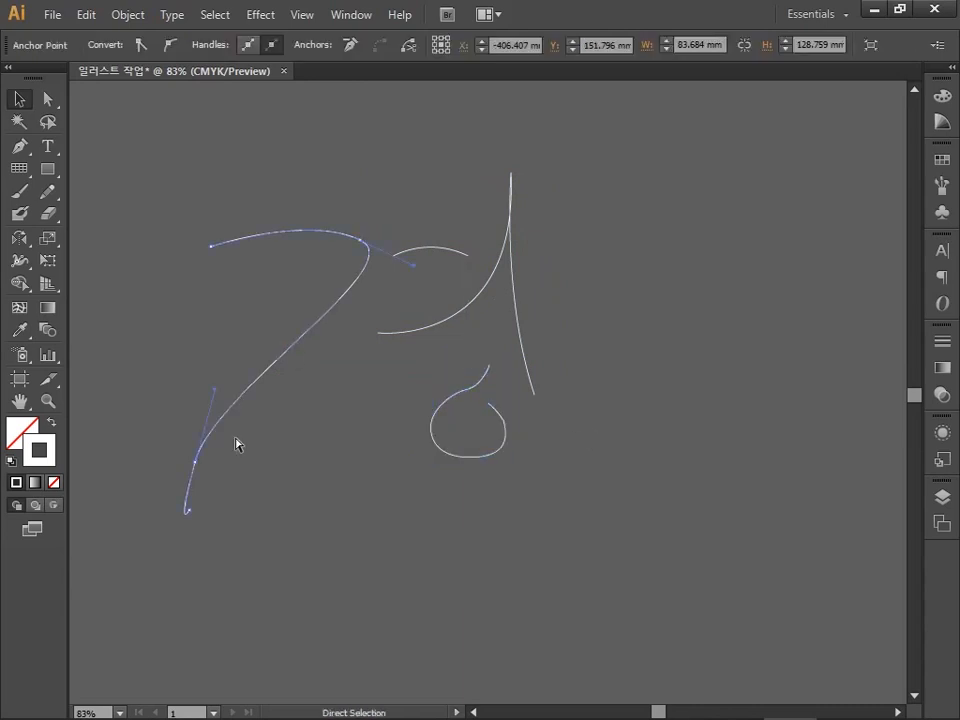
drag(193, 465, 237, 481)
drag(188, 508, 227, 546)
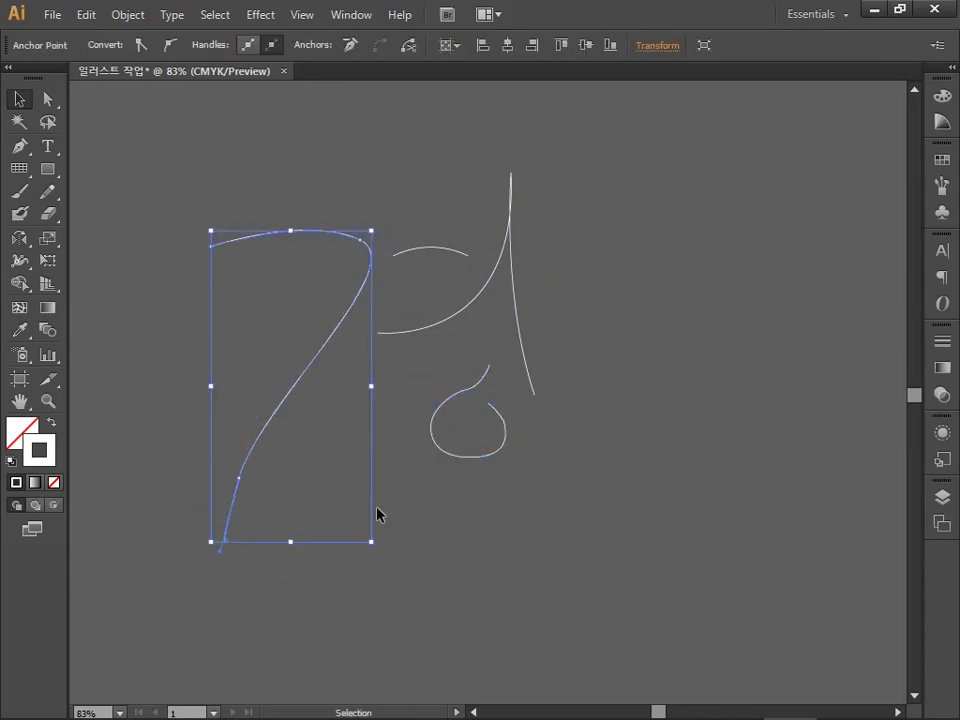
click(327, 448)
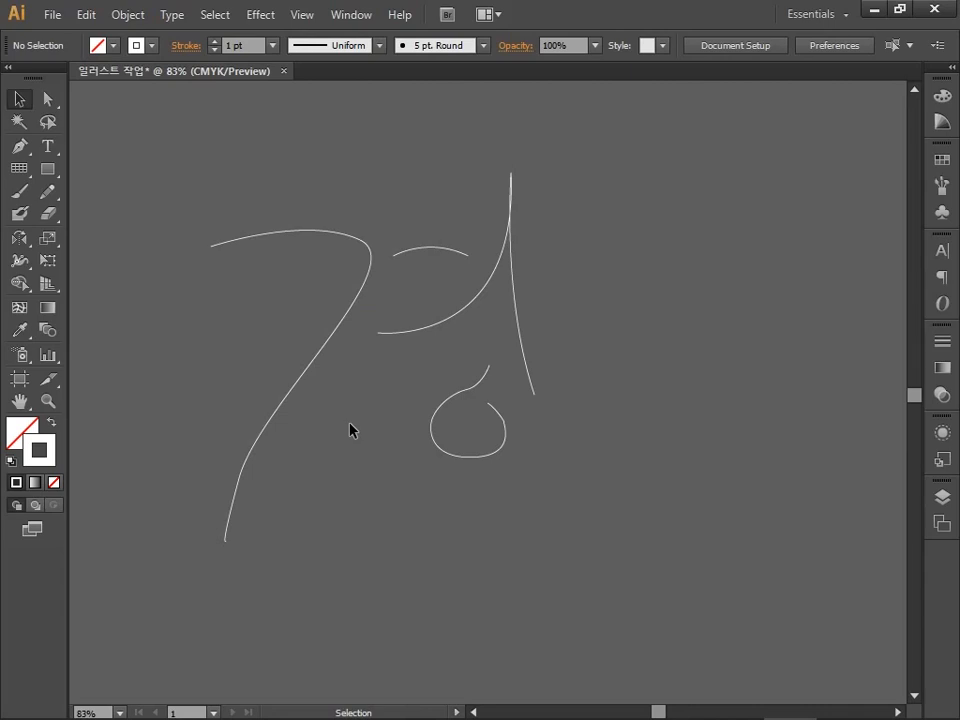
drag(212, 248, 240, 241)
click(523, 524)
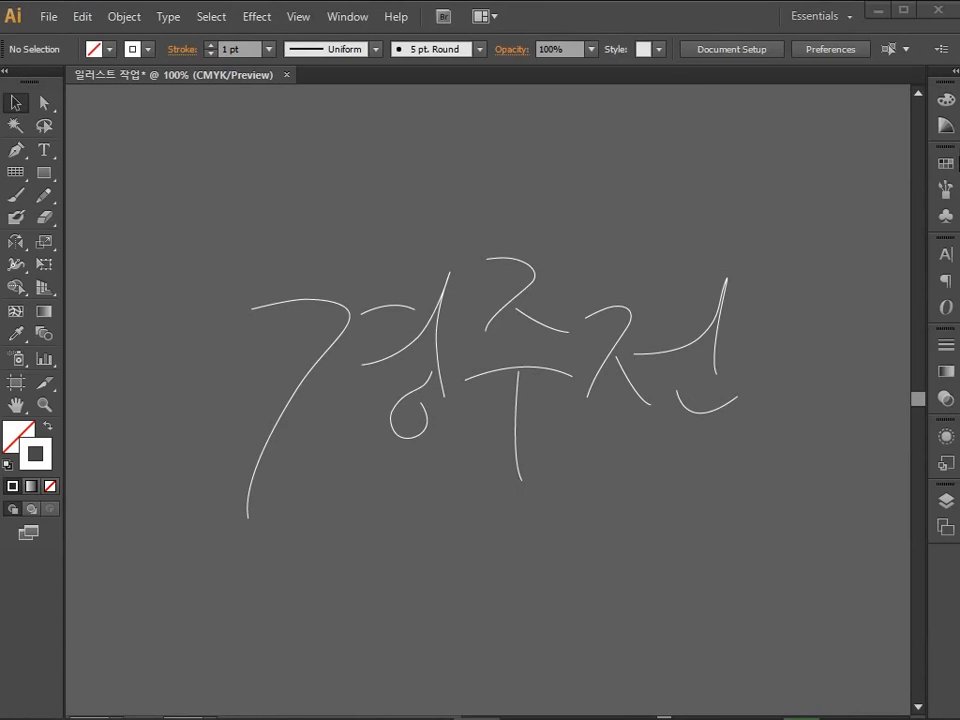
Open the Artistic_Paintbrush brush library.
click(945, 189)
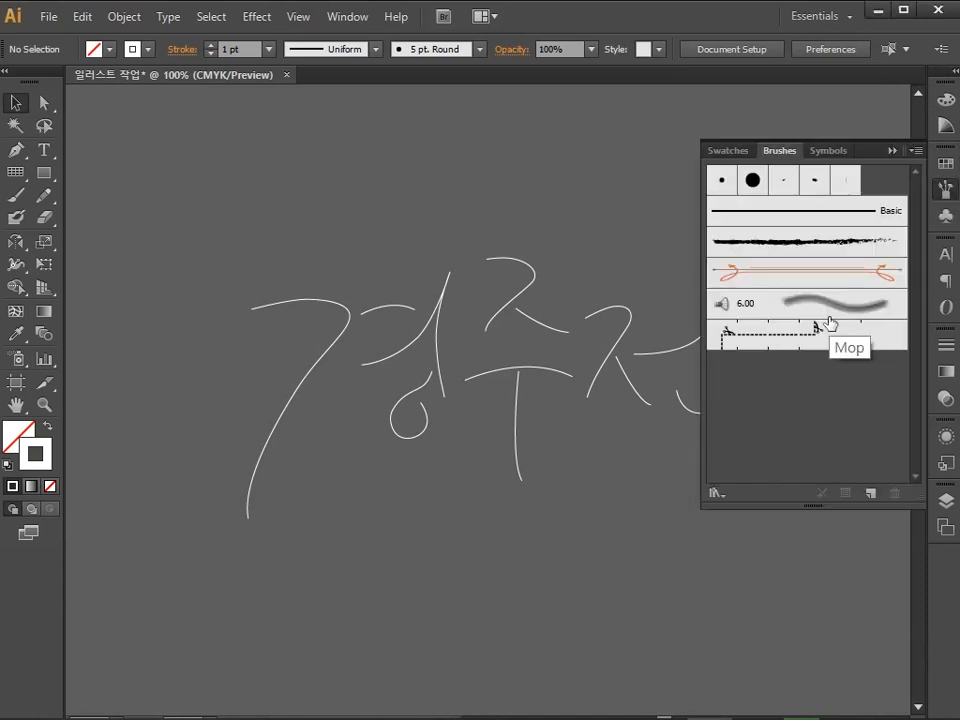
click(724, 493)
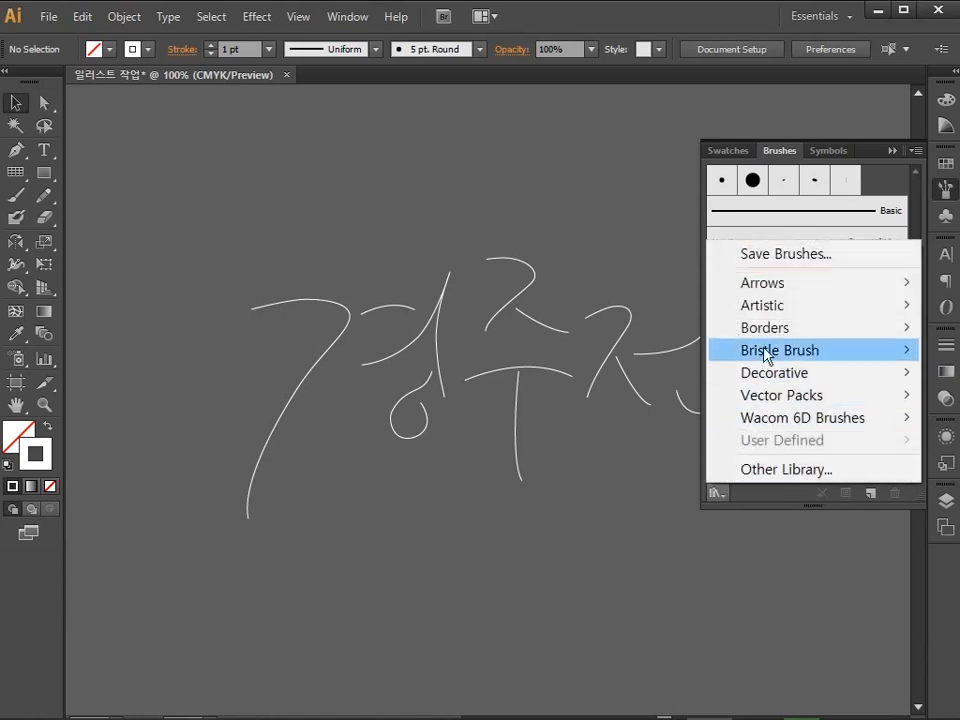
mouse_move(772, 310)
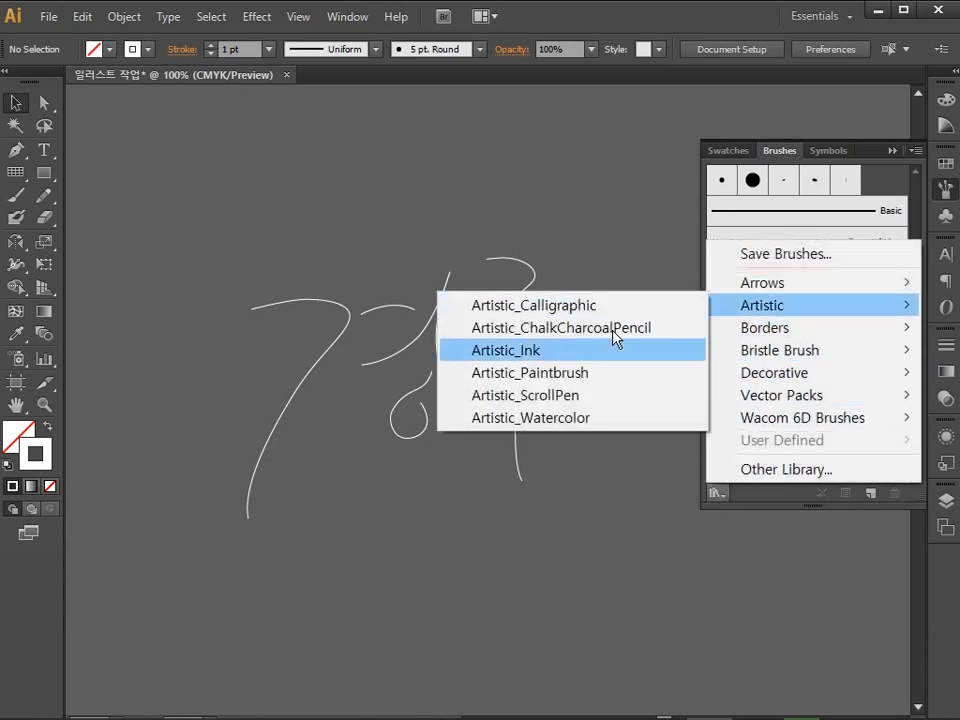
click(578, 384)
Apply a thick, rough-edged brush from the Artistic_Paintbrush library to the ㄱ curve of 경.
click(45, 106)
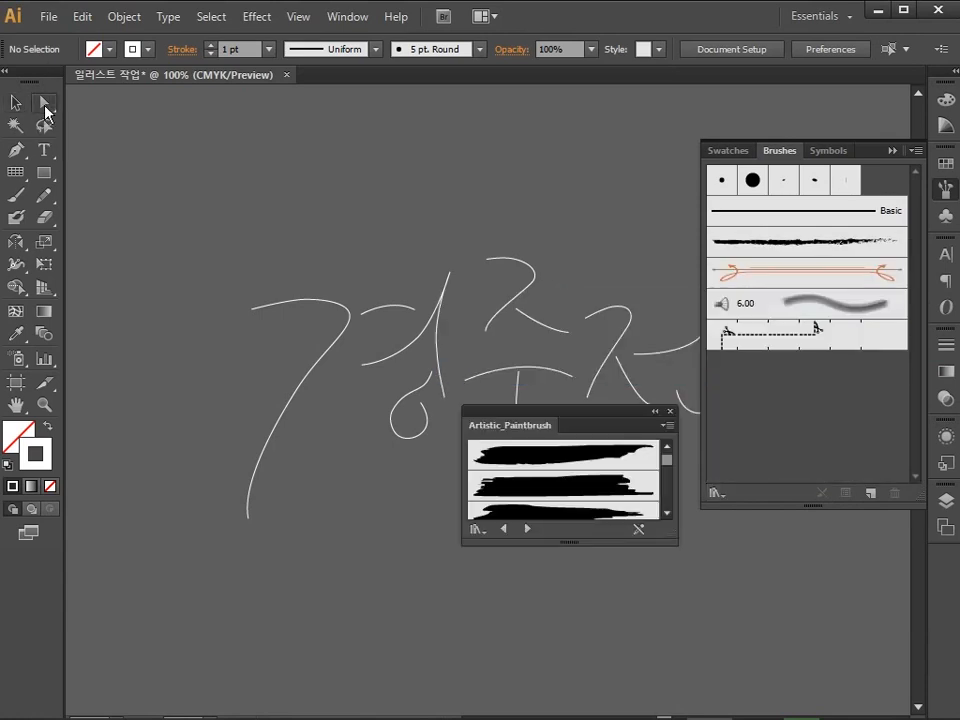
click(346, 307)
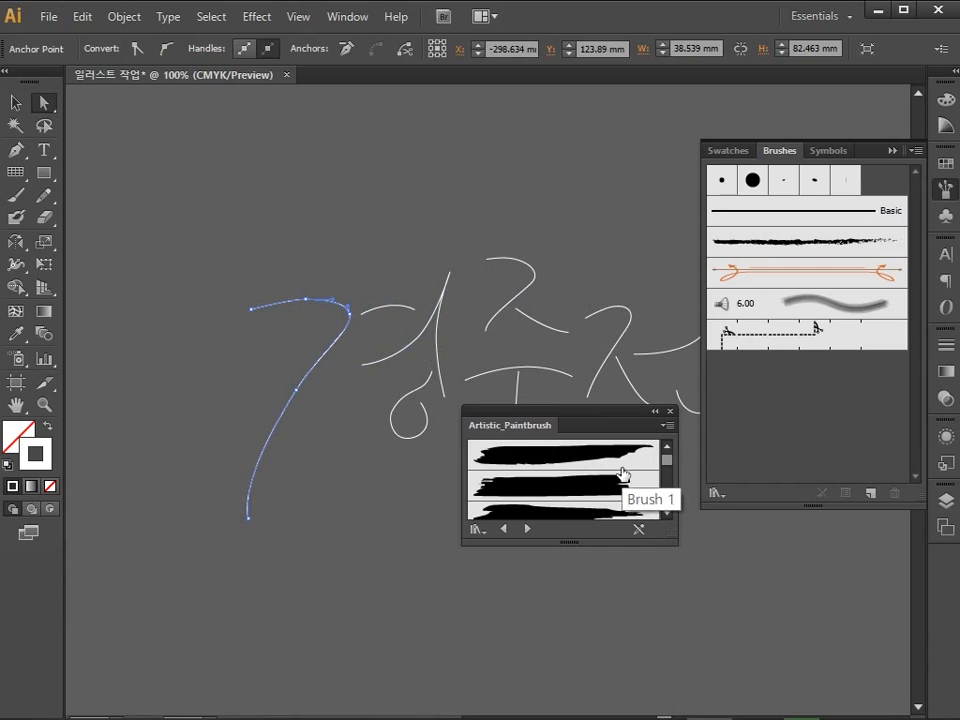
scroll(624, 478, down, 3)
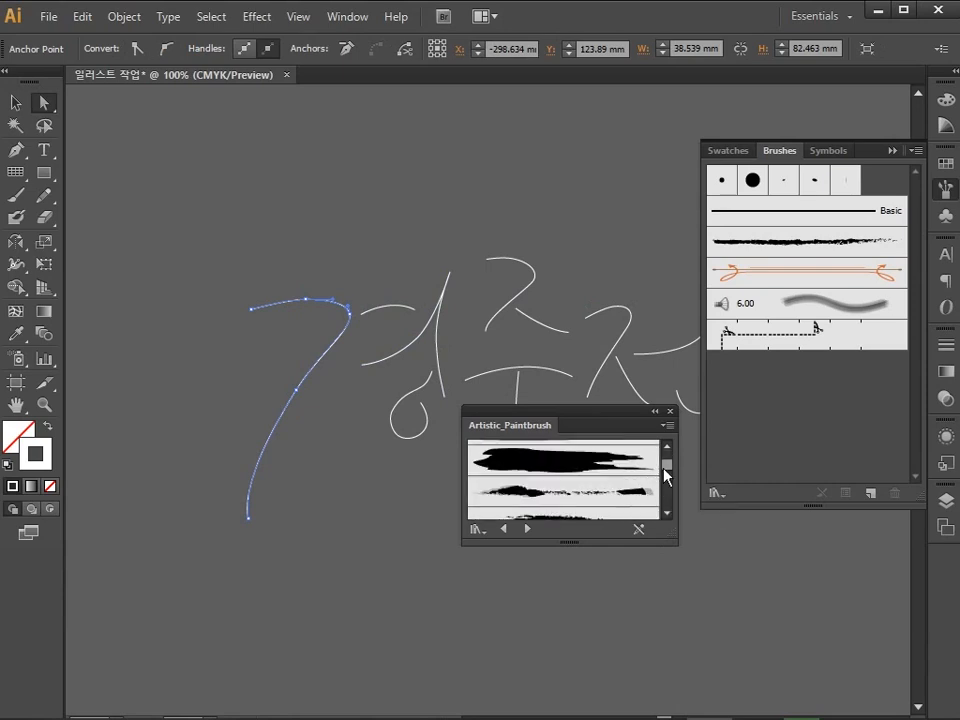
drag(664, 468, 675, 498)
click(628, 484)
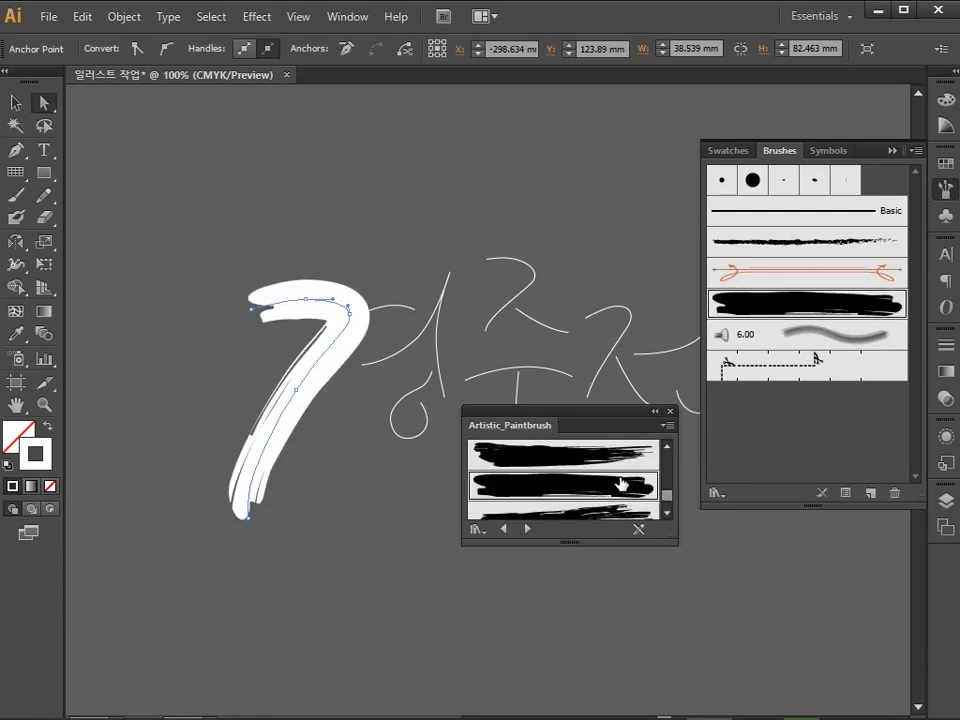
Set the brushed ㄱ curve's stroke weight to 1.1 pt.
click(306, 476)
click(278, 445)
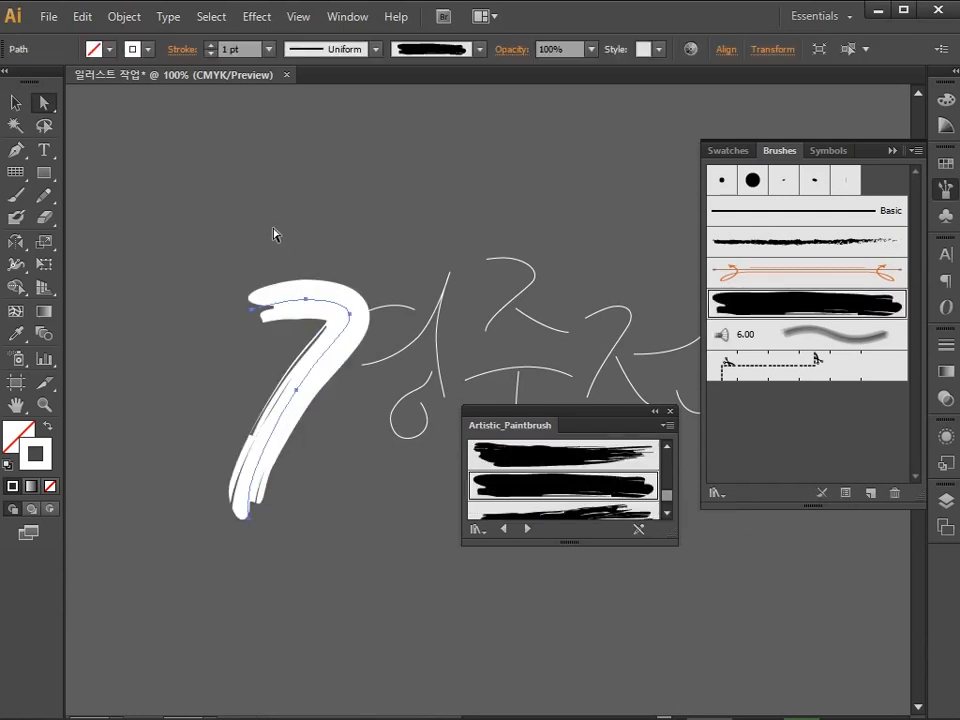
click(211, 45)
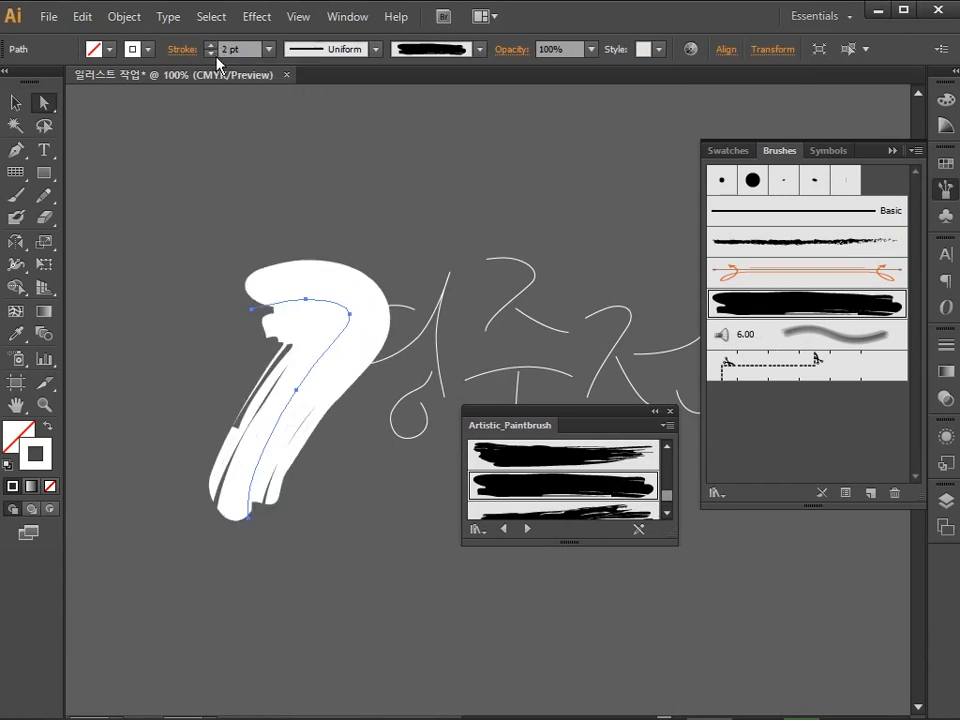
click(214, 54)
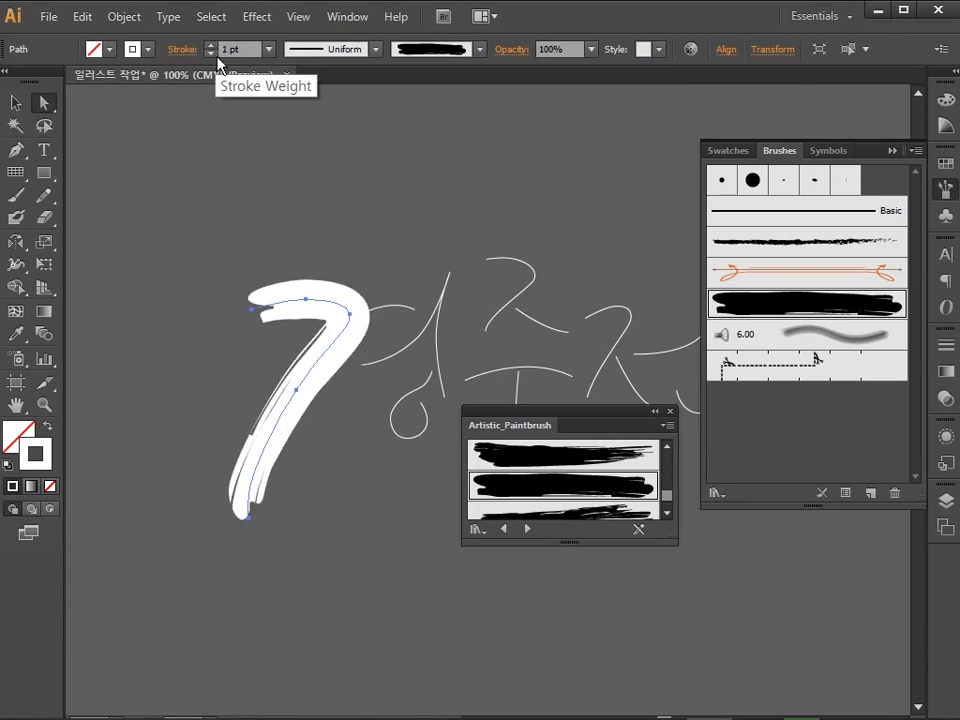
scroll(247, 50, up, 2)
double_click(228, 49)
text(1)
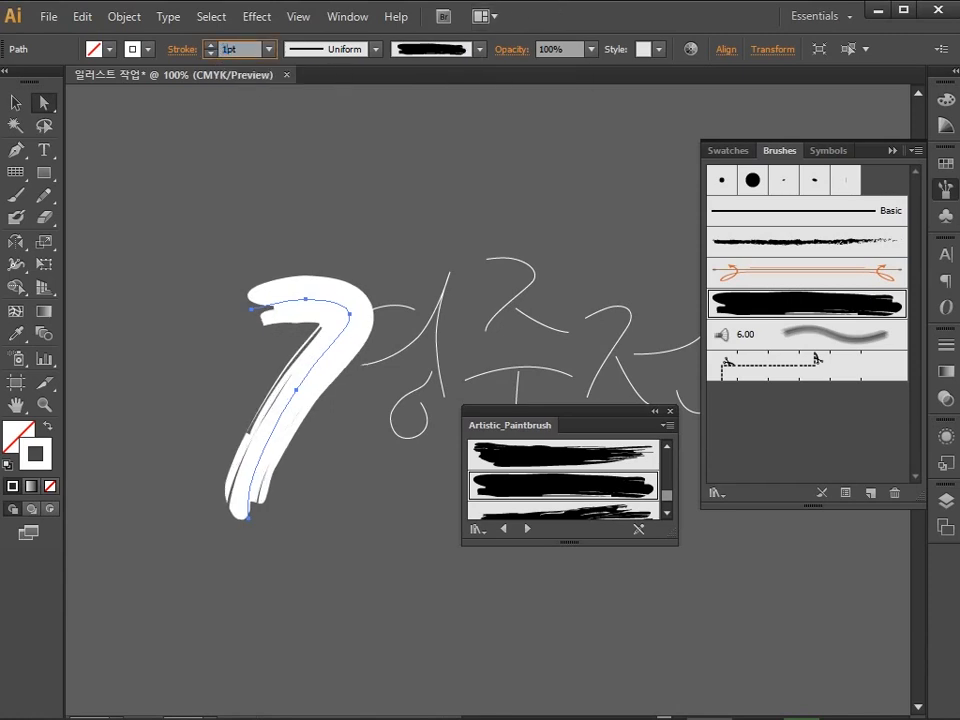
key(Return)
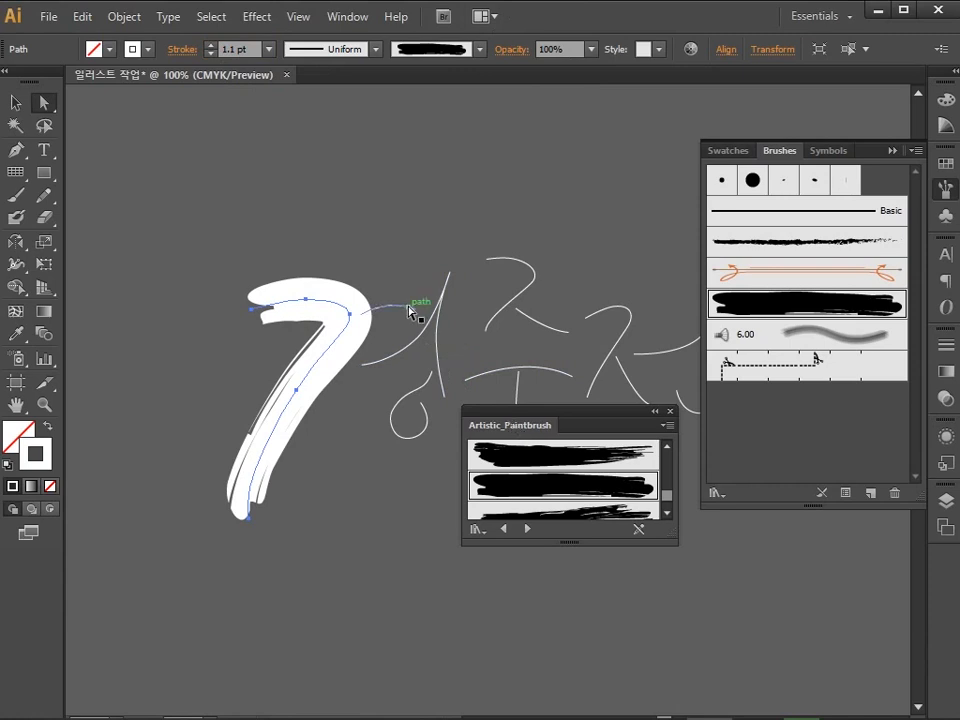
Apply the same paintbrush style to the short arched stroke beside the ㄱ curve.
click(409, 311)
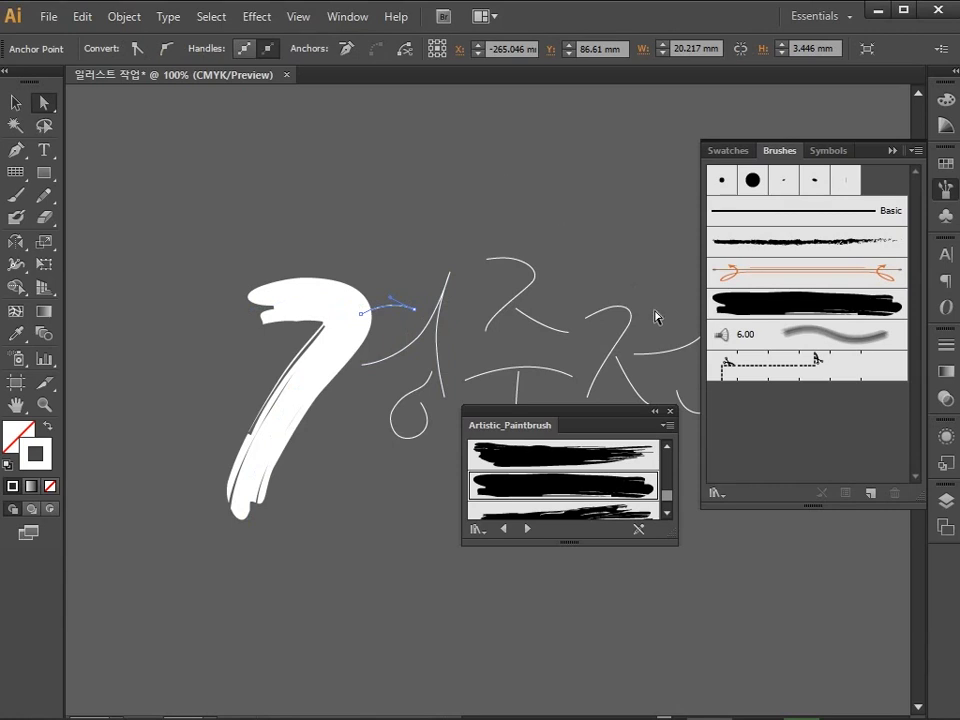
click(613, 495)
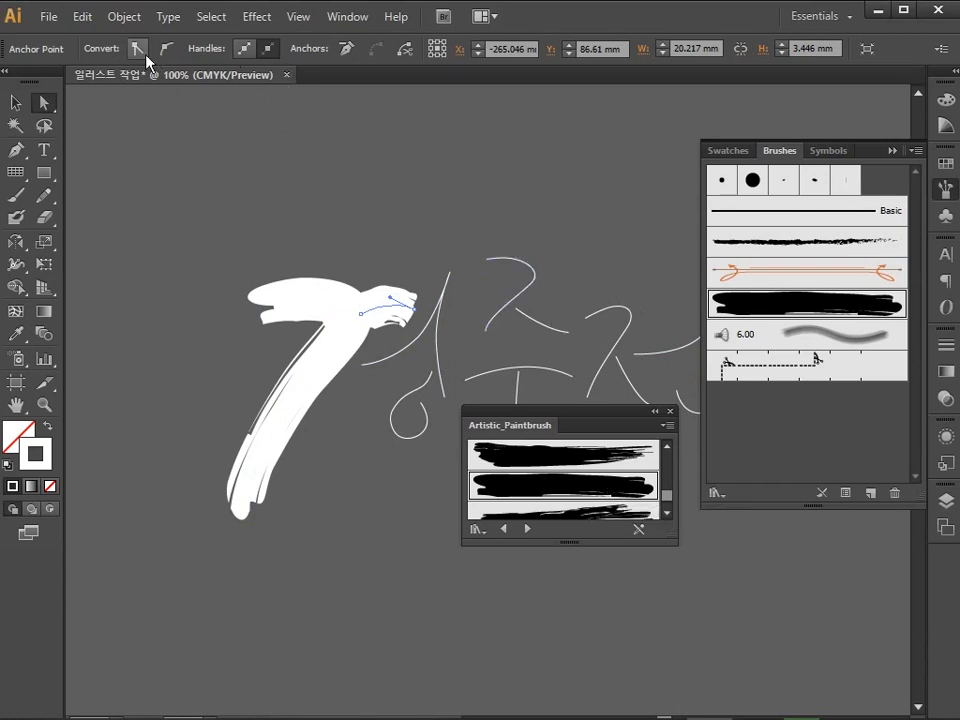
Set the stroke weight of the short arched stroke beside the ㄱ curve to 0.8 pt.
click(375, 312)
scroll(229, 47, down, 2)
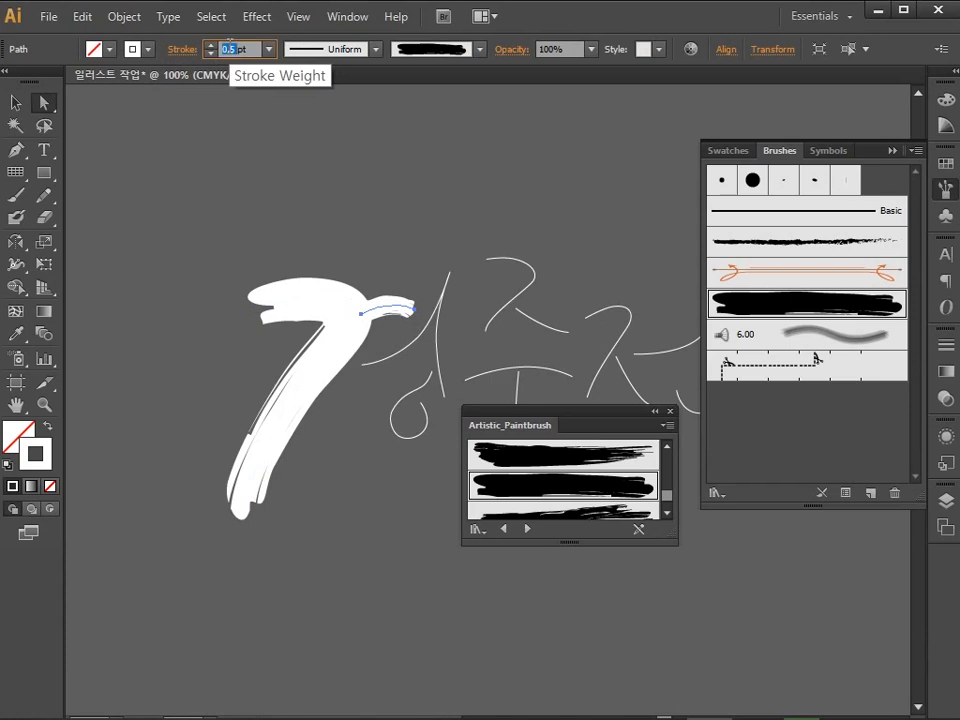
text(0.8)
key(Return)
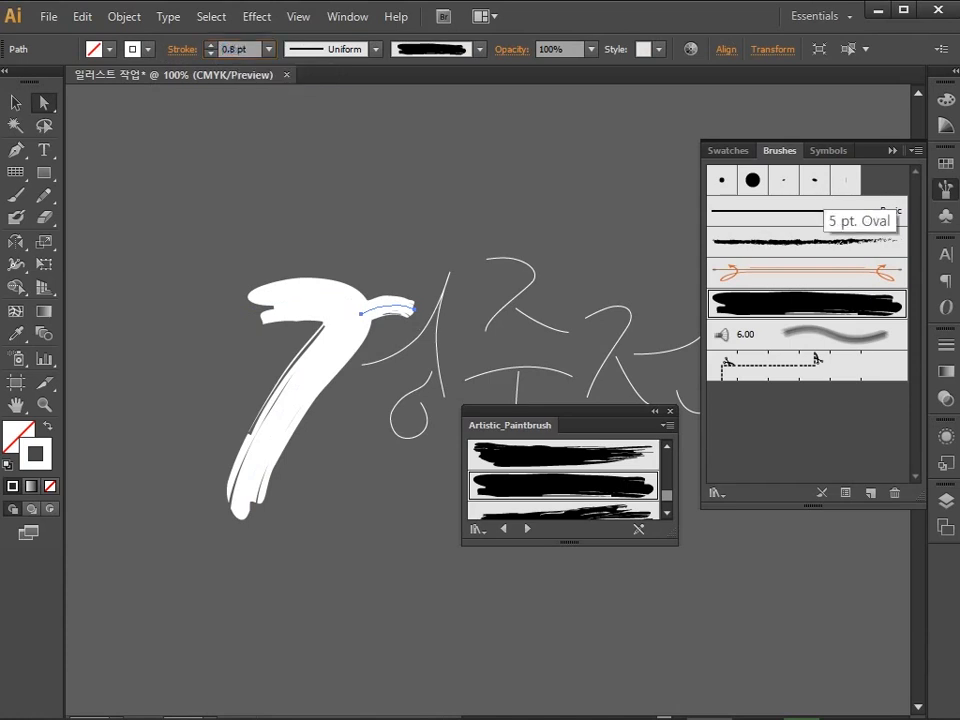
click(332, 178)
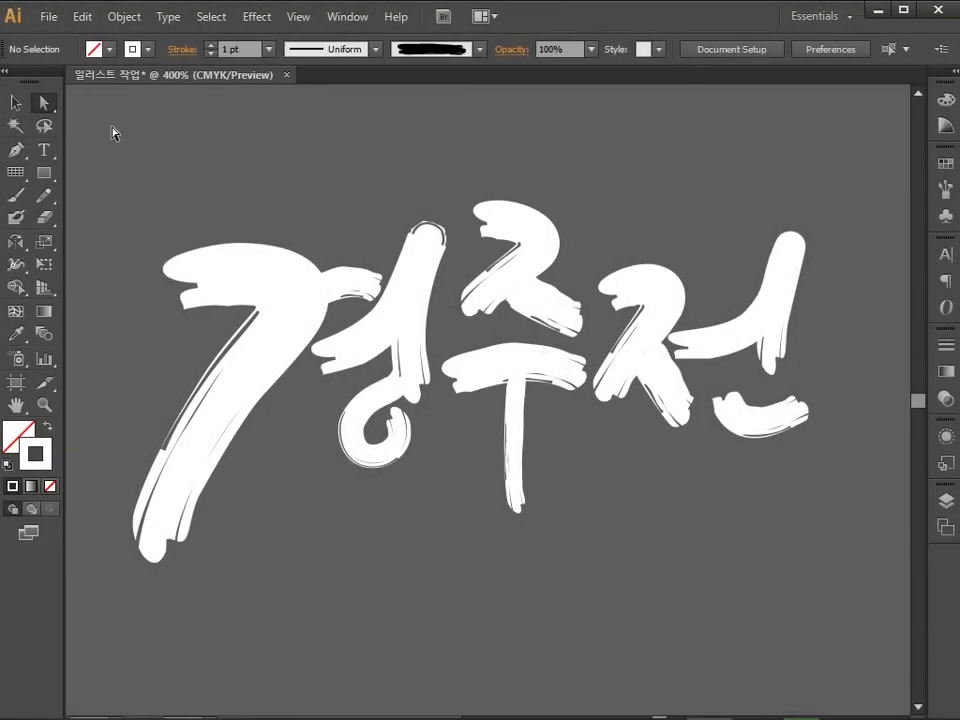
Convert all the brushed strokes of the 경주전 lettering to outlines with Outline Stroke.
drag(112, 128, 842, 634)
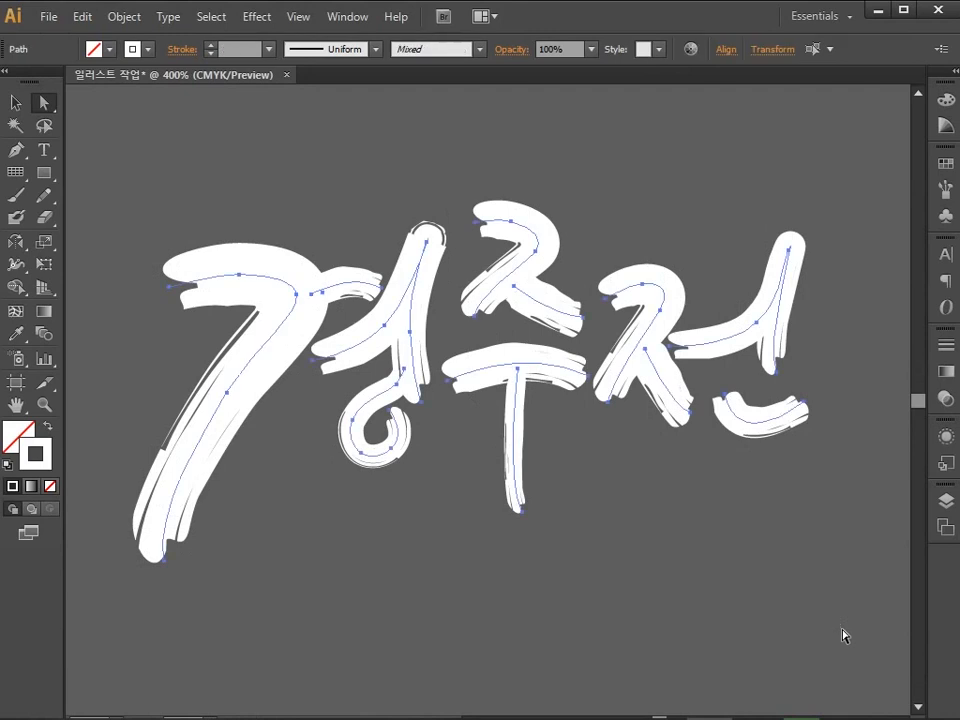
click(122, 17)
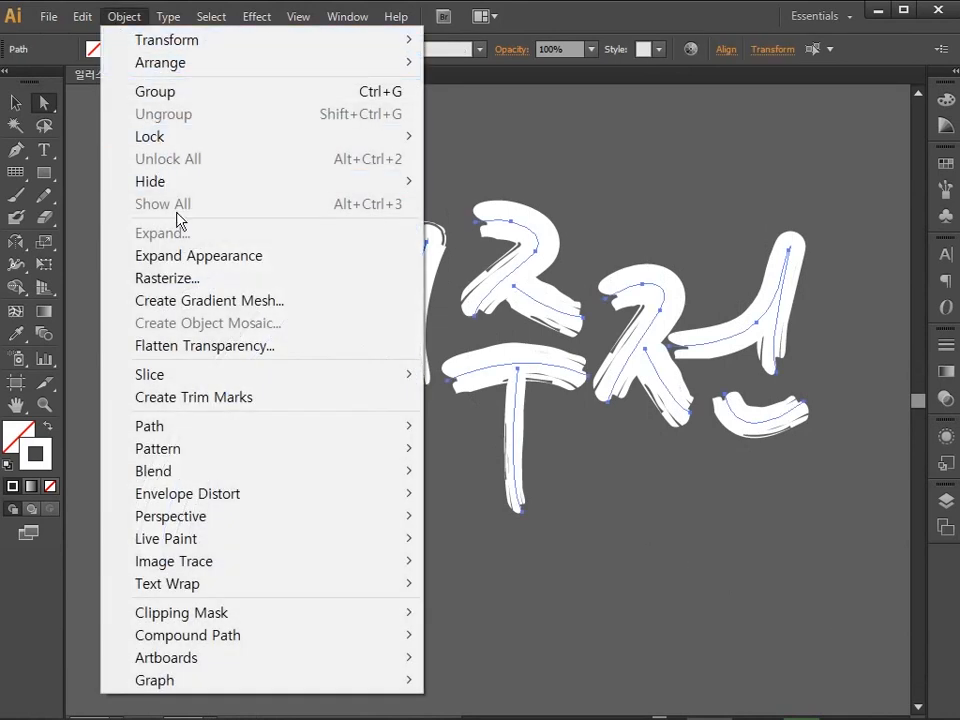
mouse_move(205, 428)
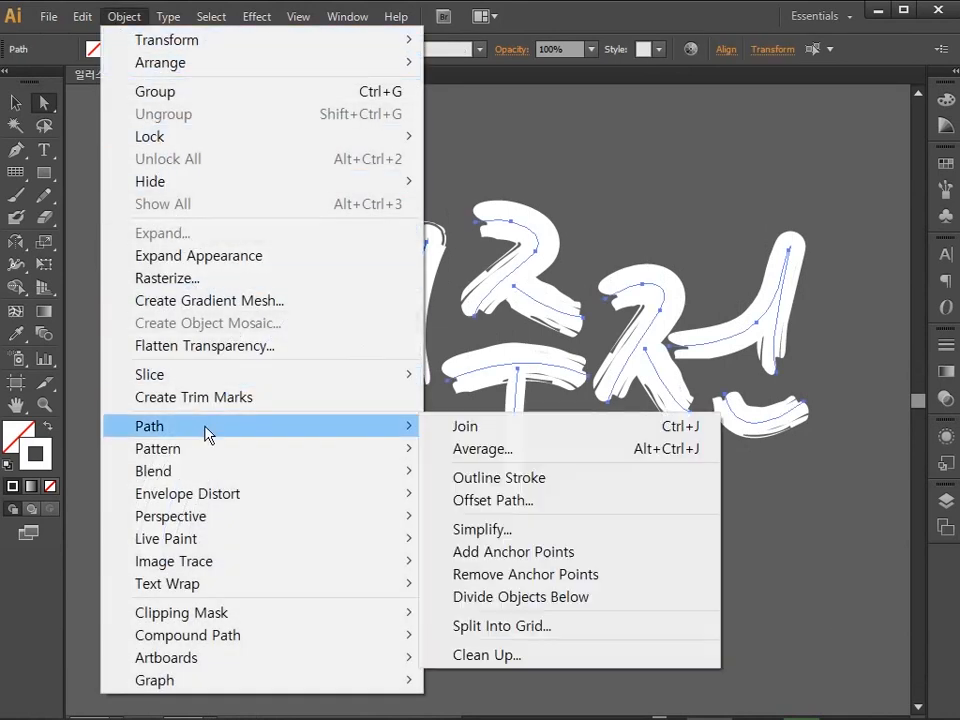
click(527, 480)
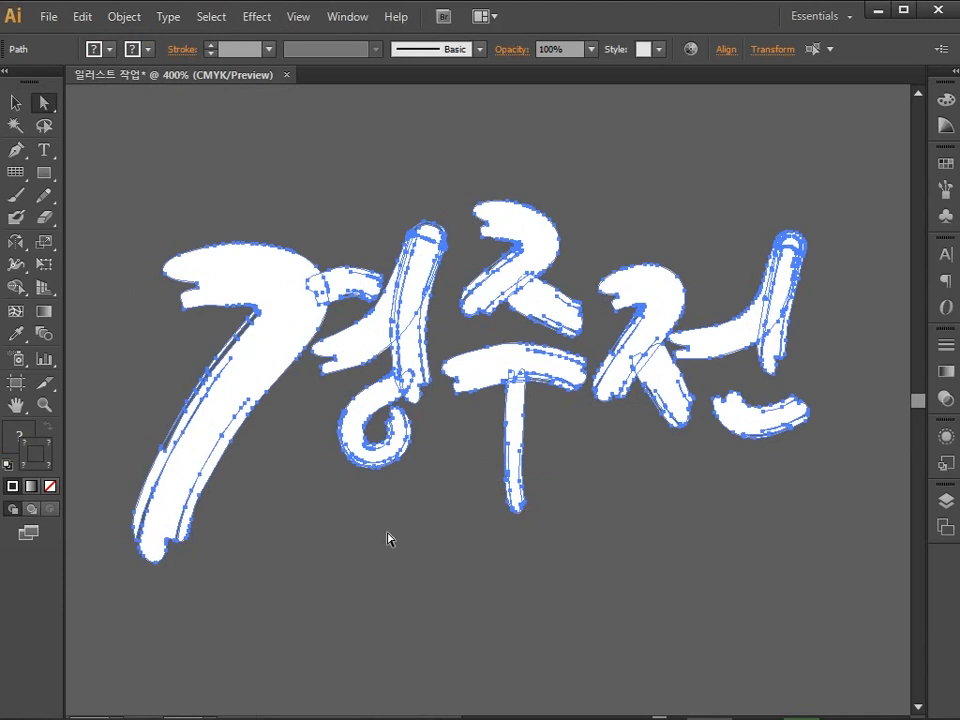
Fill the outlined lettering with white, C 0, M 0, Y 0, K 0.
click(17, 437)
double_click(17, 437)
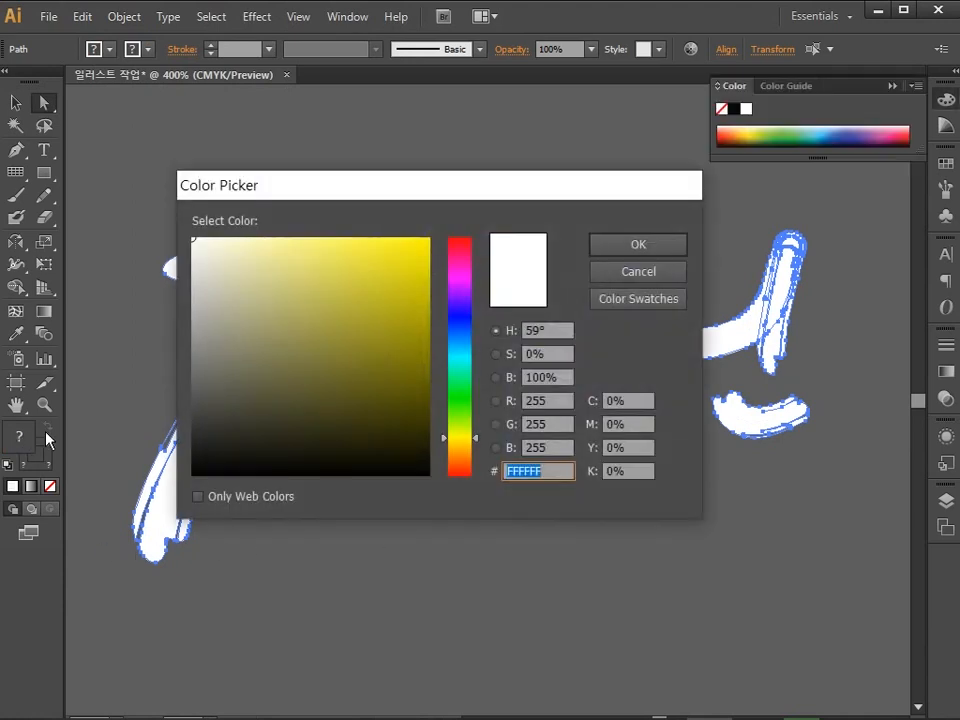
click(623, 401)
key(Tab)
text(0)
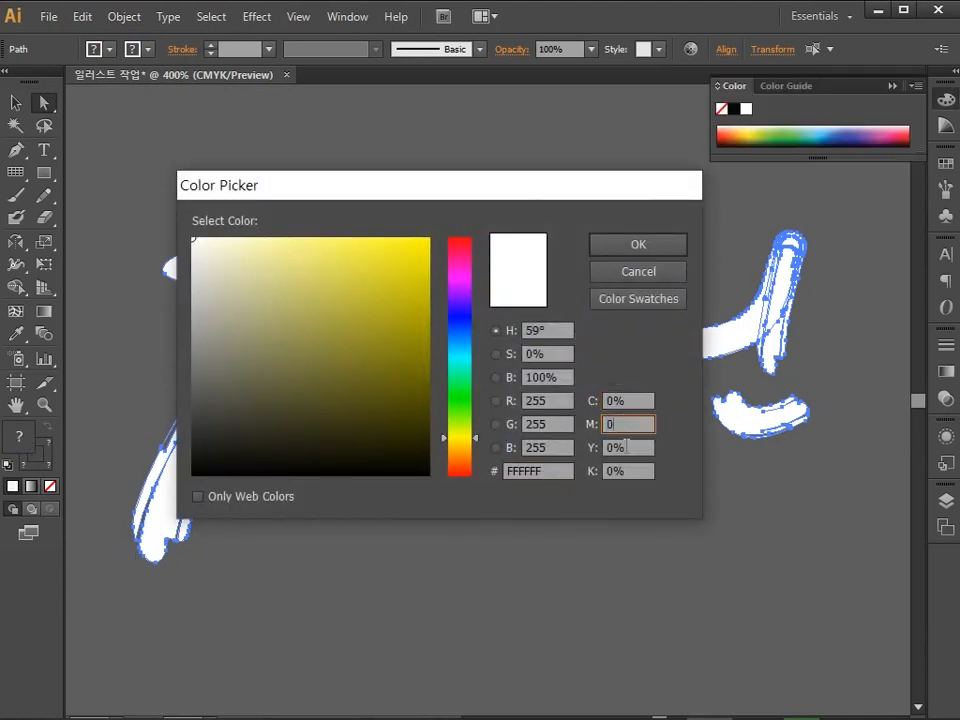
key(Tab)
text(0)
key(Tab)
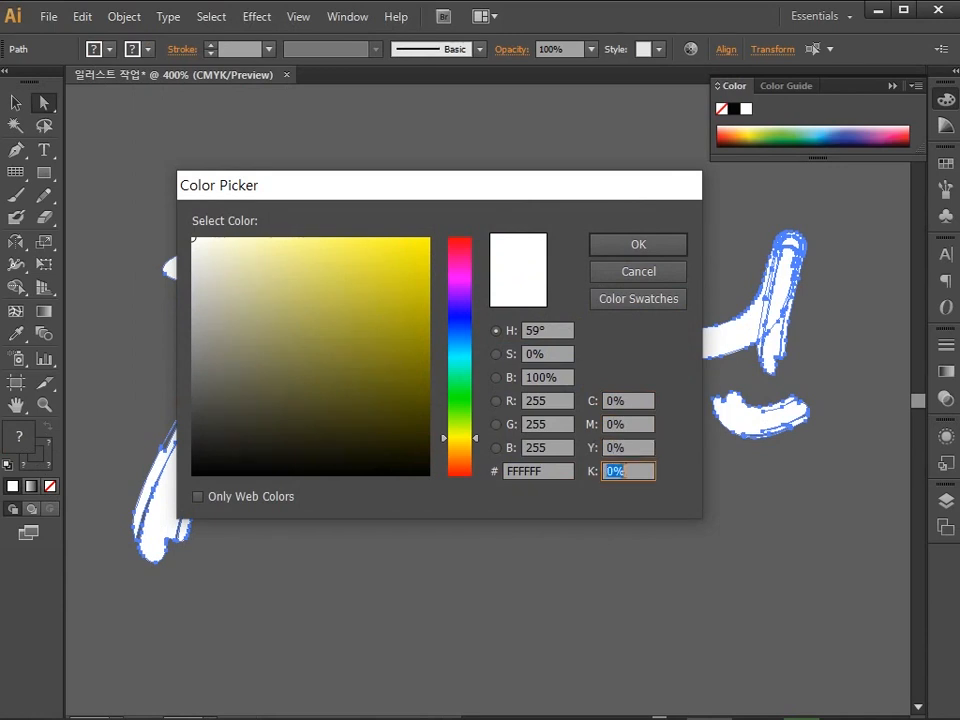
text(0)
click(604, 246)
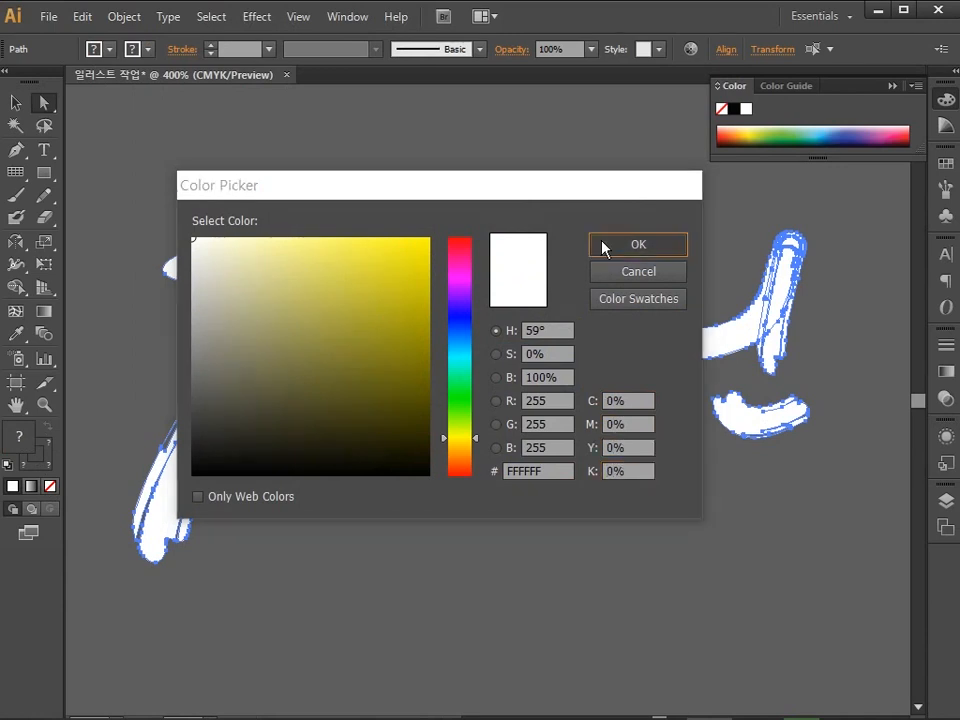
Remove the stroke from the outlined lettering and group all its pieces.
key(x)
click(50, 487)
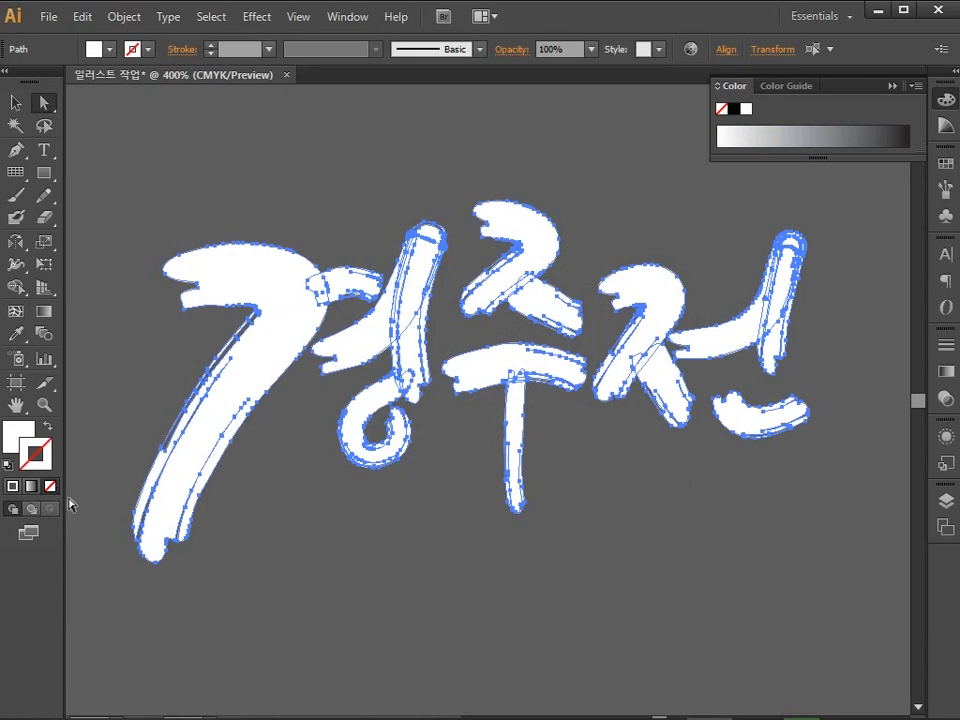
click(121, 18)
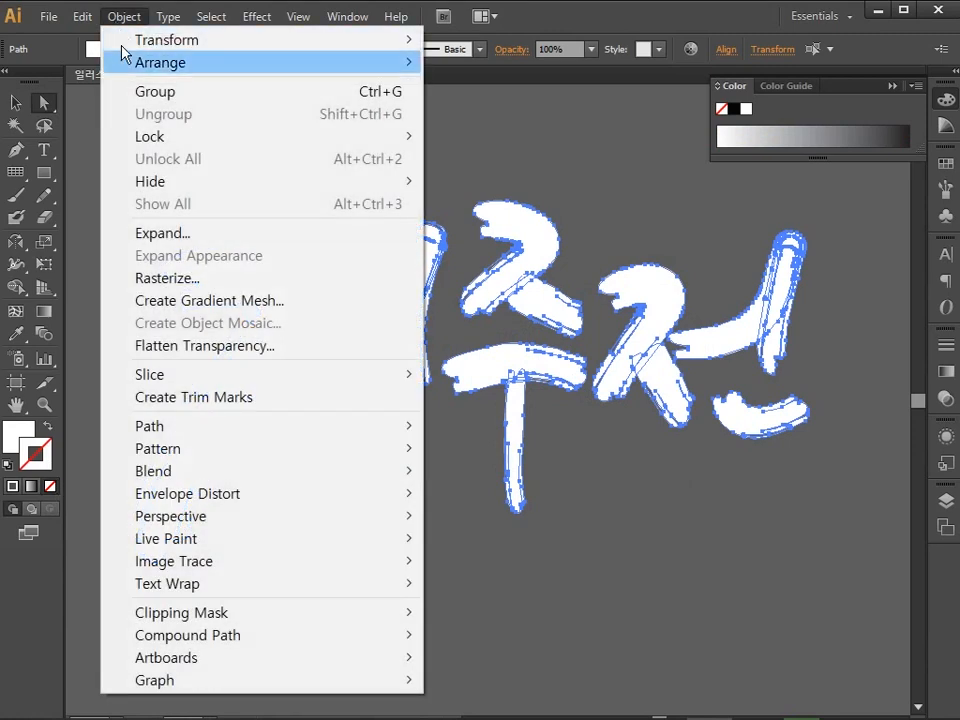
click(170, 92)
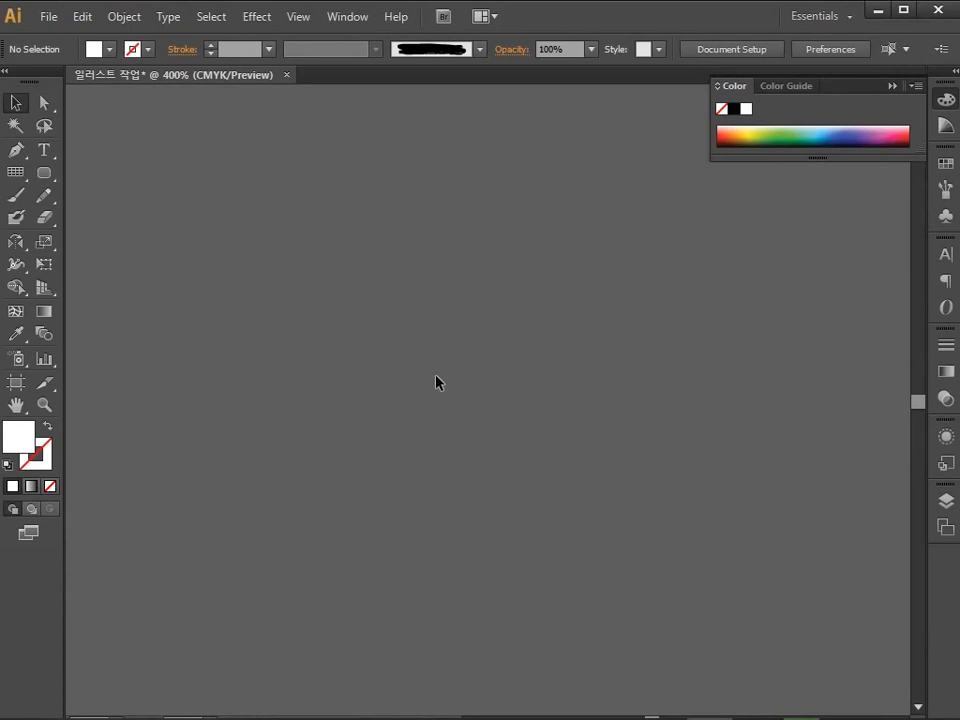
Draw a tall, upright rounded rectangle on an empty area of the canvas.
click(45, 170)
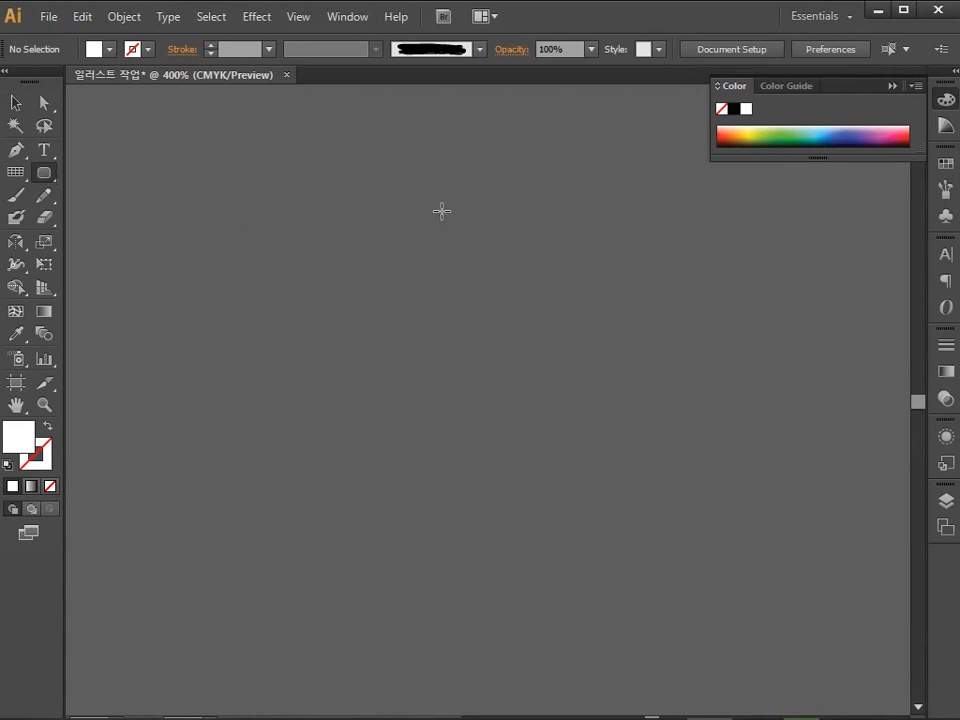
drag(366, 156, 561, 519)
key(space)
drag(630, 384, 624, 492)
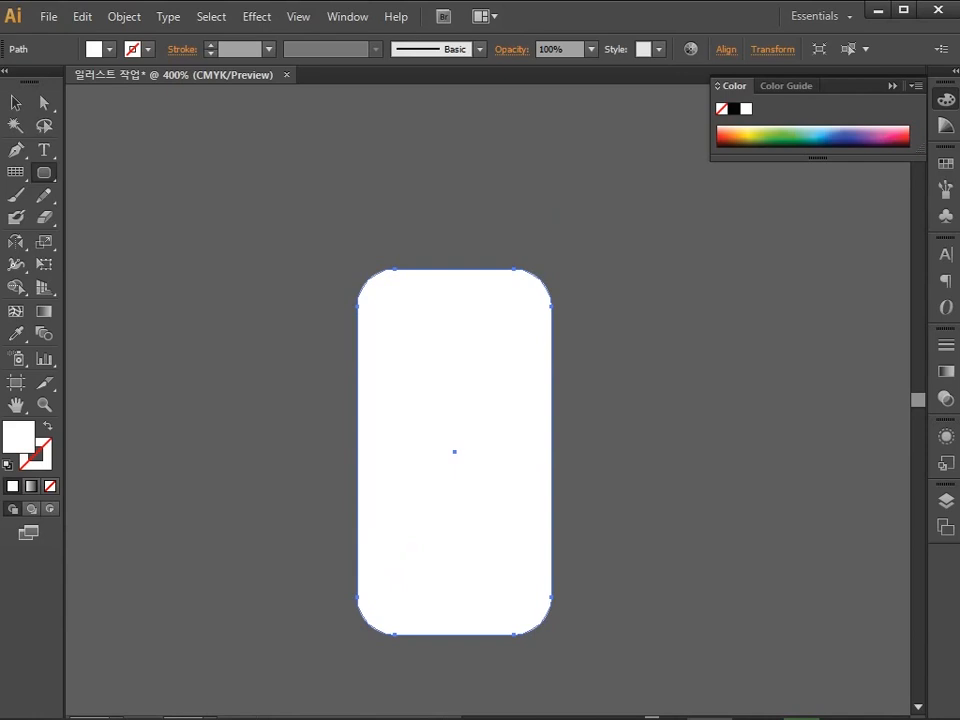
Fill the rounded rectangle with red, C 0, M 90, Y 75, K 0.
double_click(19, 437)
double_click(620, 400)
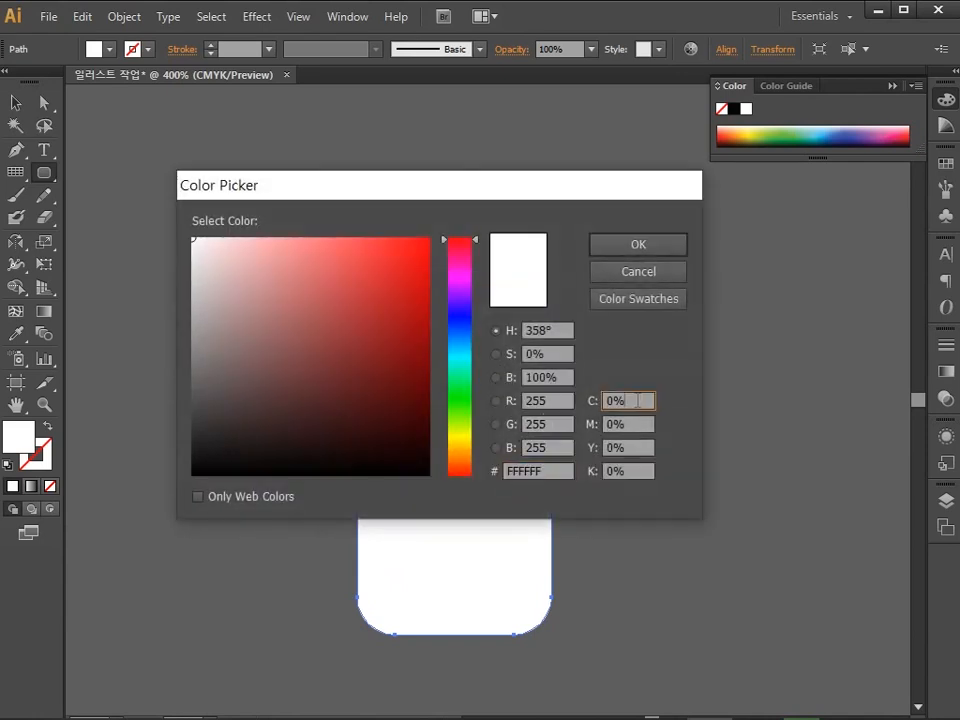
double_click(649, 424)
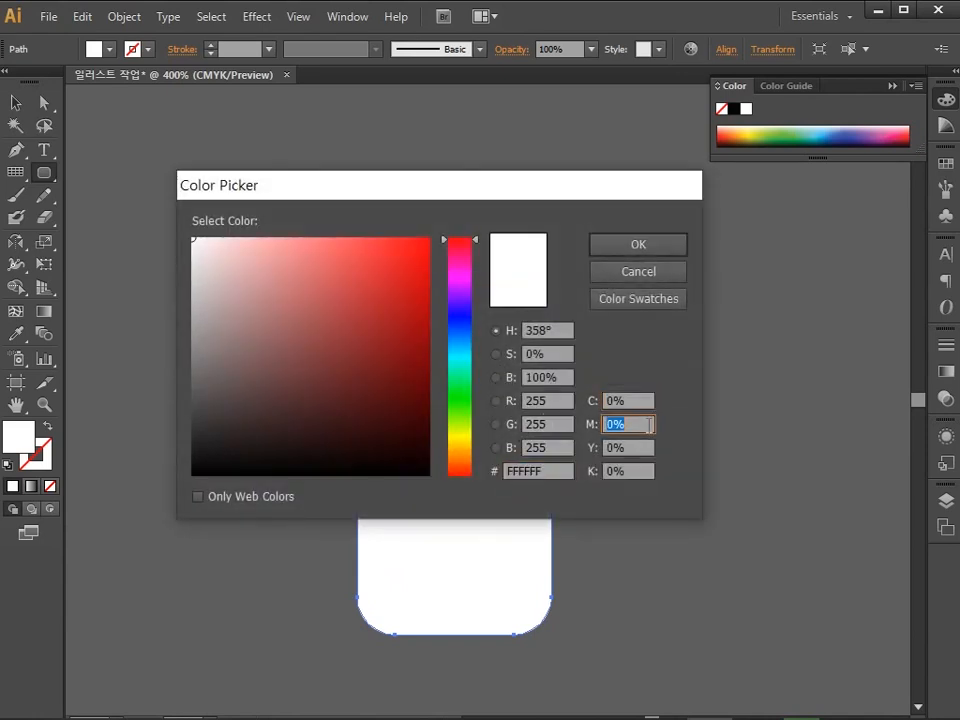
text(90)
key(Tab)
text(7)
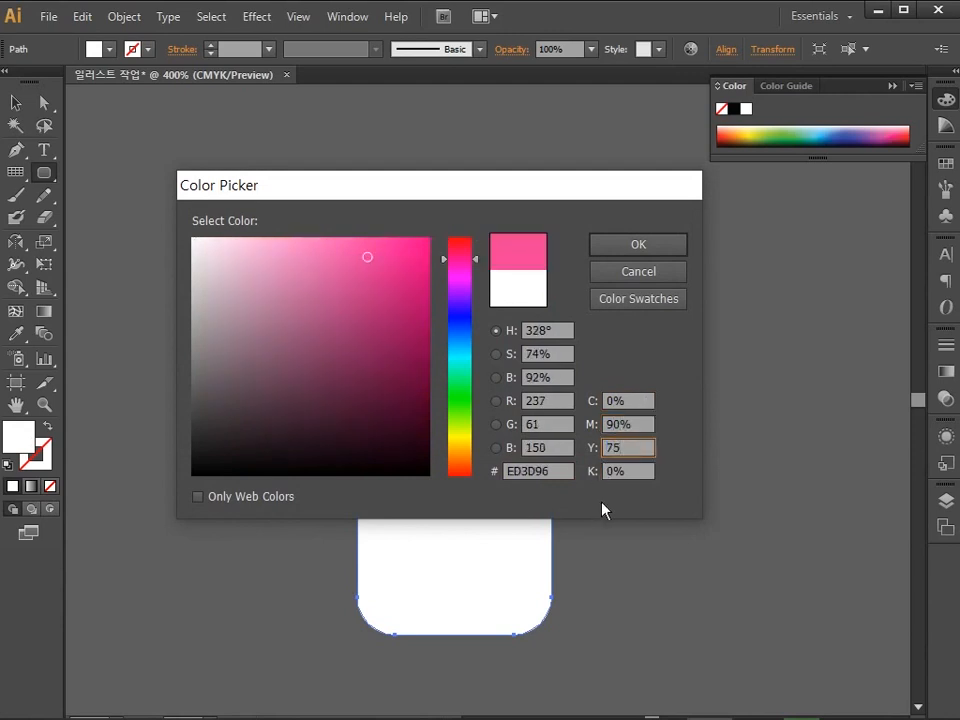
text(5)
key(Tab)
key(Return)
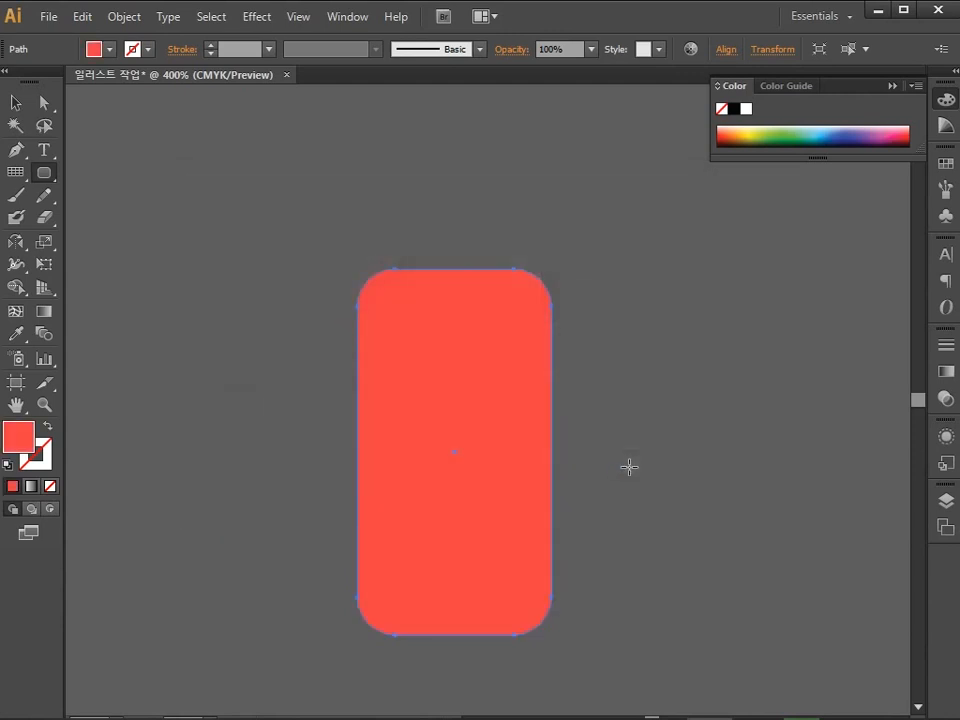
Give the rounded rectangle a matching red stroke and apply a thick, rough-edged brush from the Artistic_ChalkCharcoalPencil library.
key(x)
key(comma)
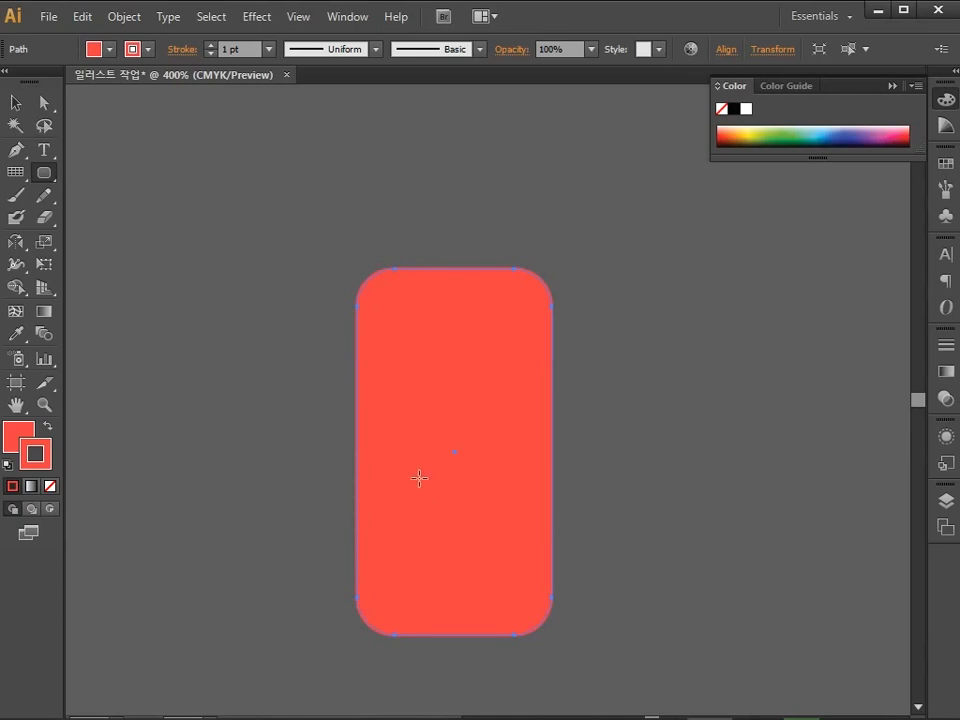
click(943, 190)
click(716, 492)
mouse_move(760, 305)
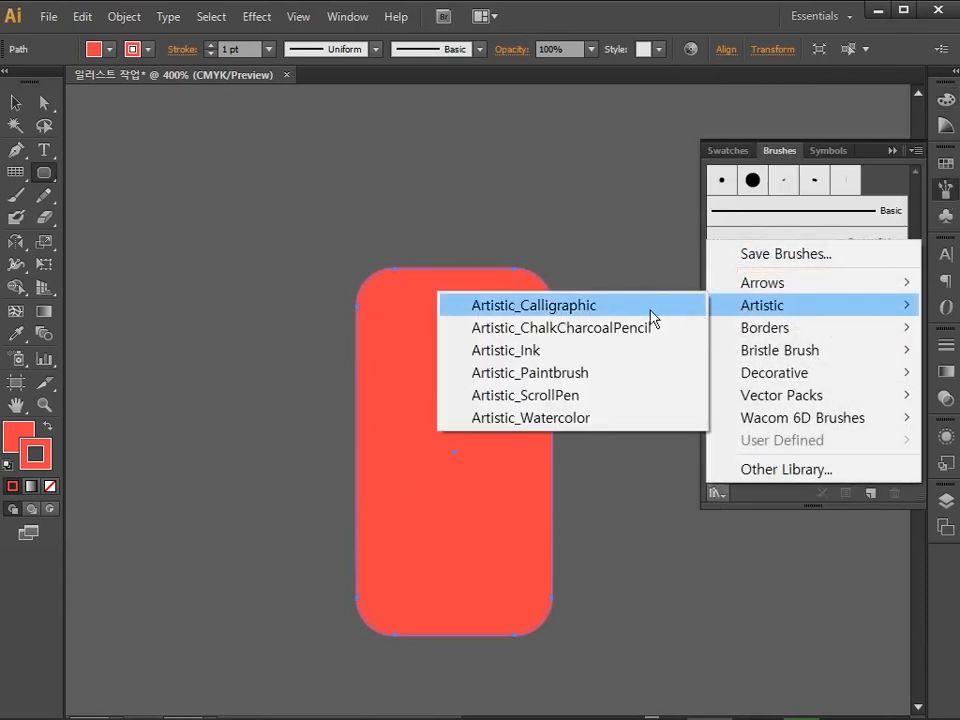
click(606, 335)
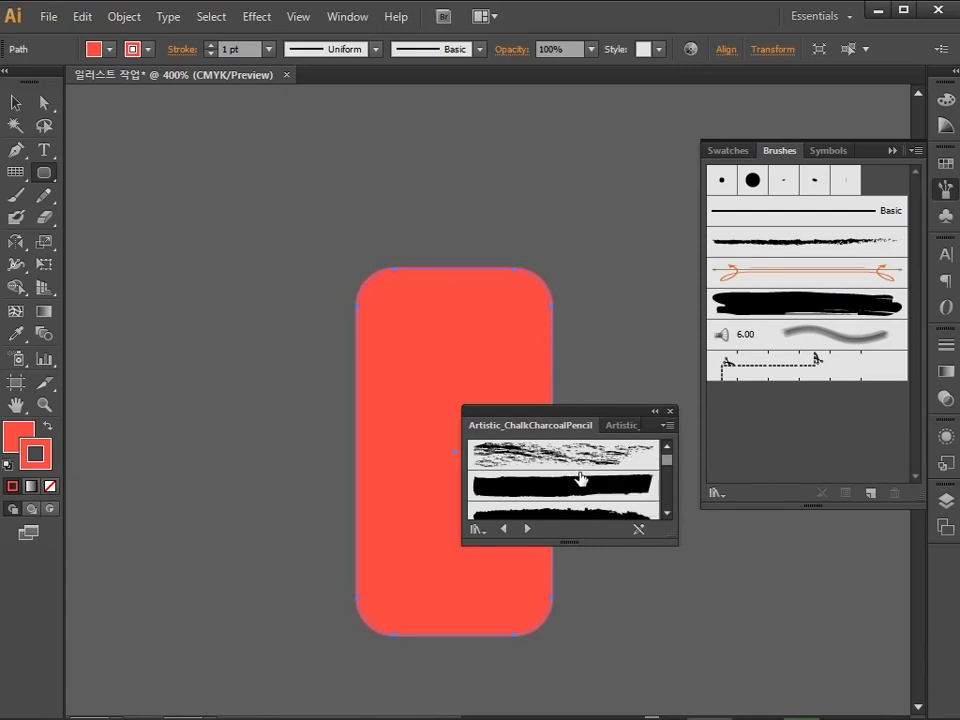
click(566, 512)
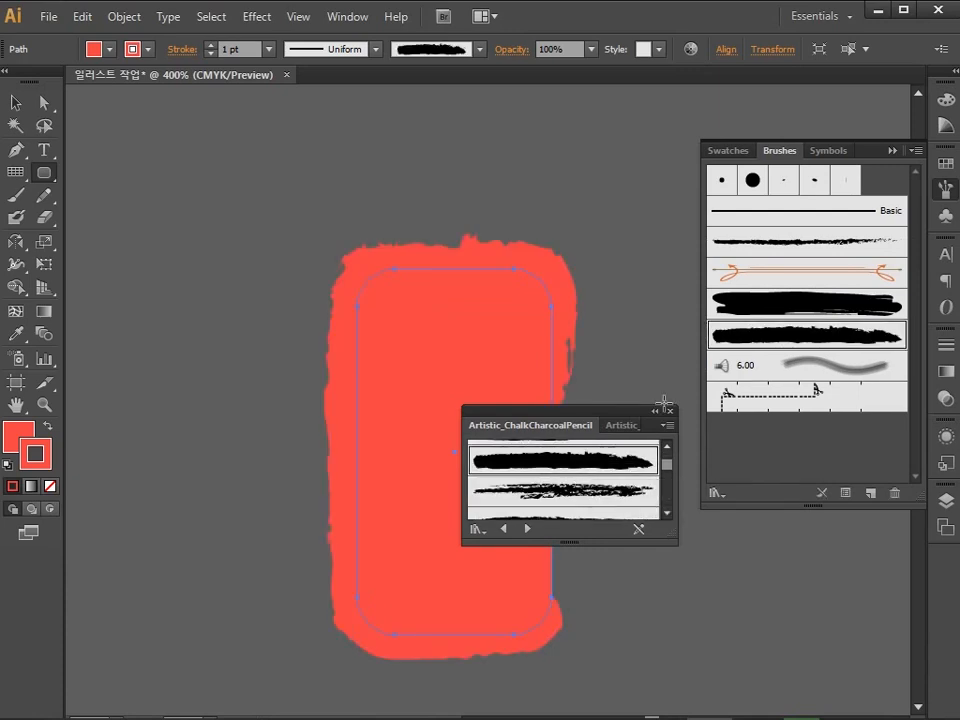
click(670, 410)
Outline the rectangle's brushed stroke and unite it with the red fill into one shape using Pathfinder.
click(136, 22)
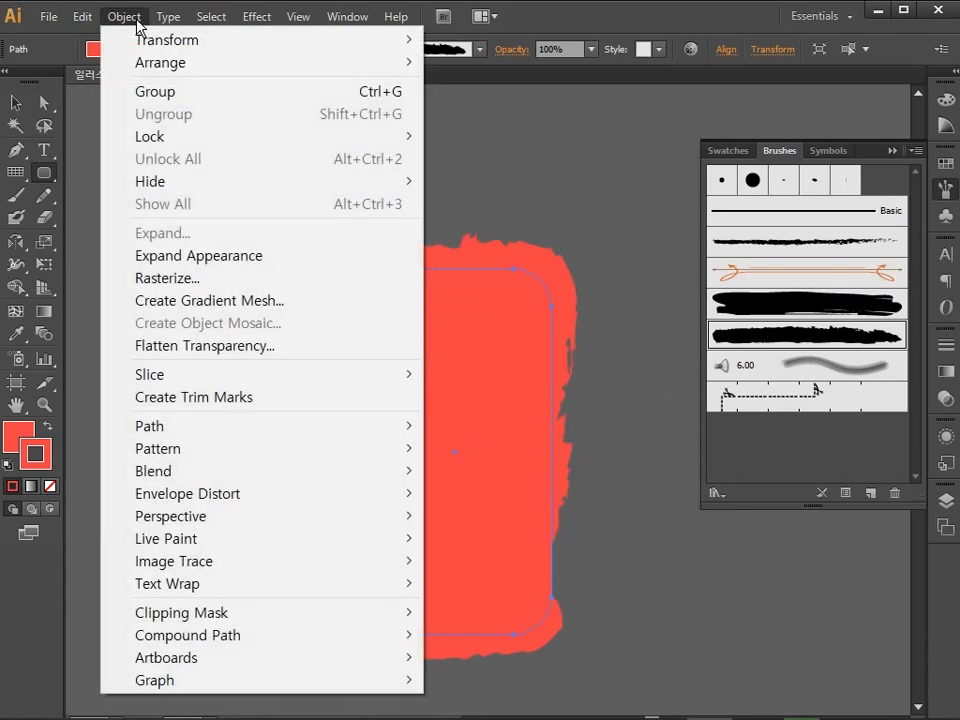
mouse_move(254, 424)
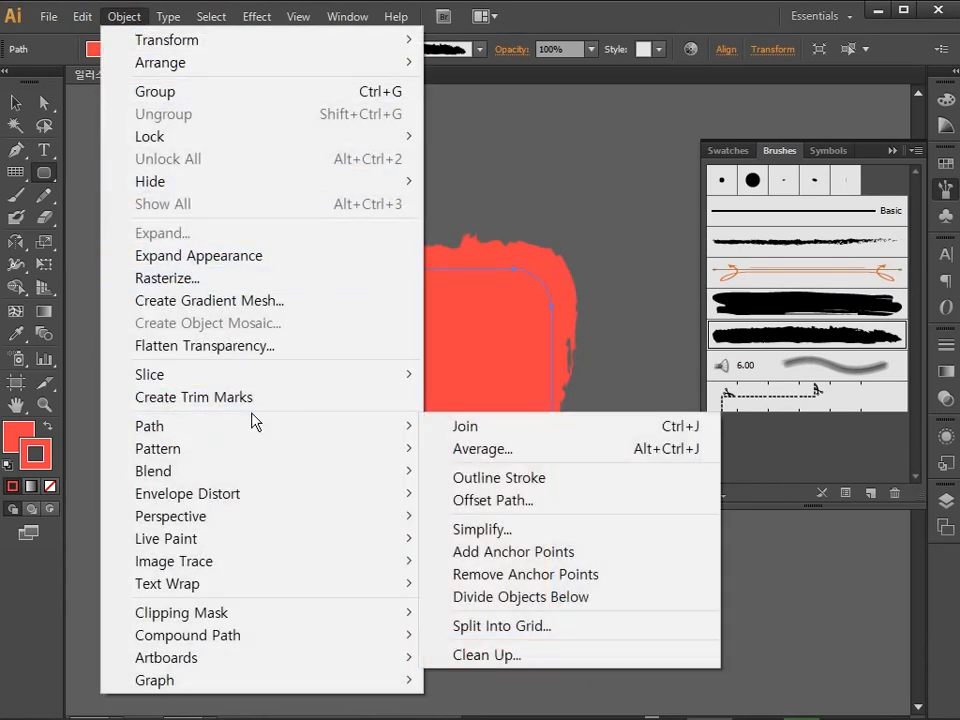
click(513, 486)
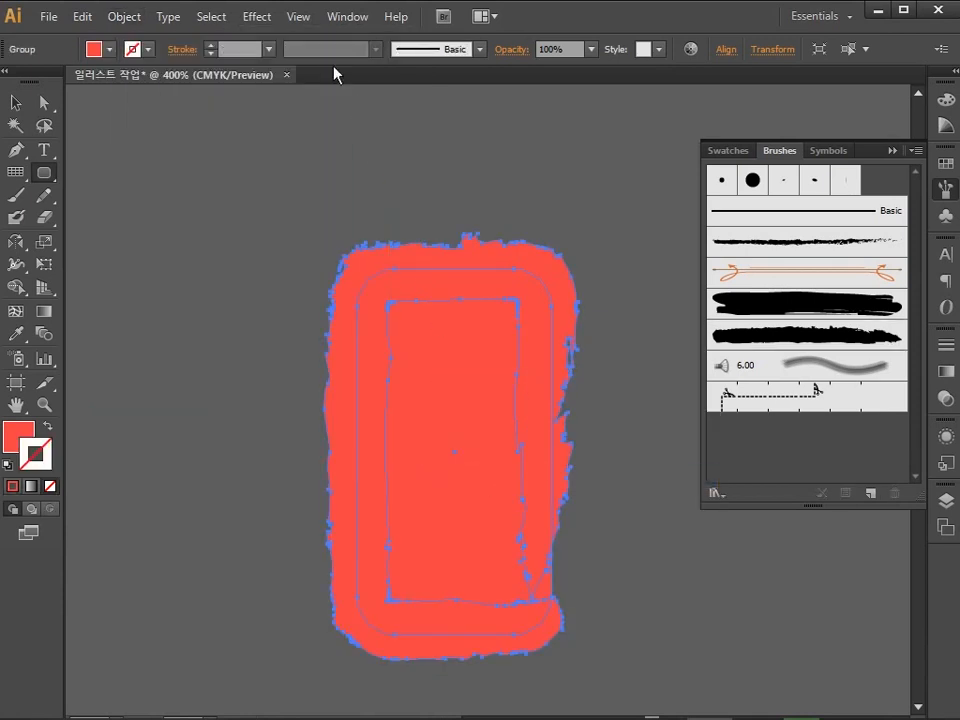
click(331, 19)
click(442, 581)
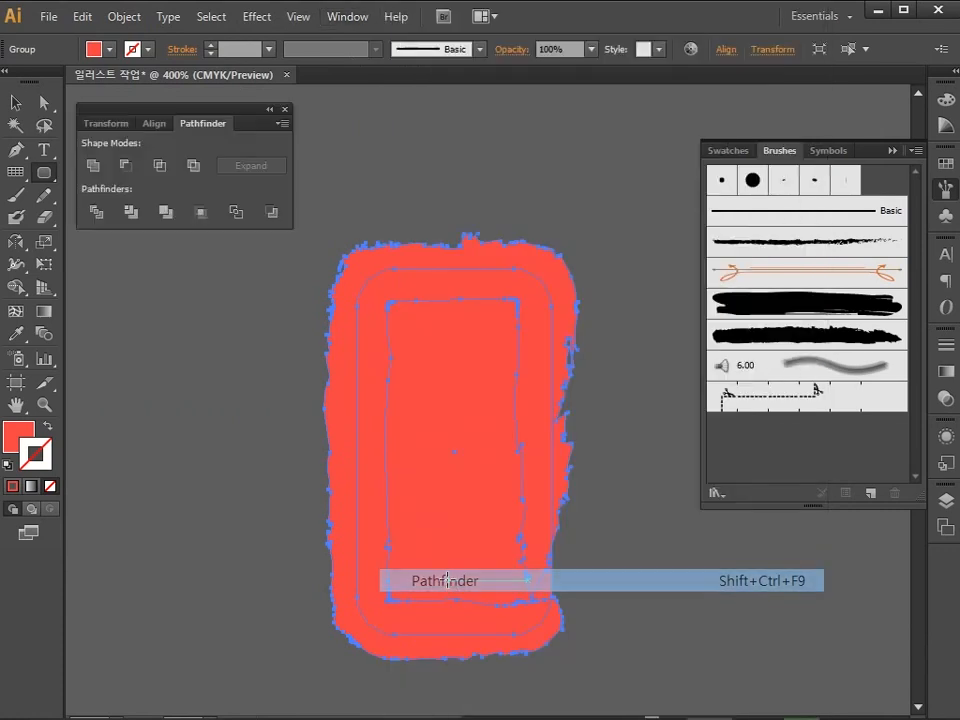
click(95, 165)
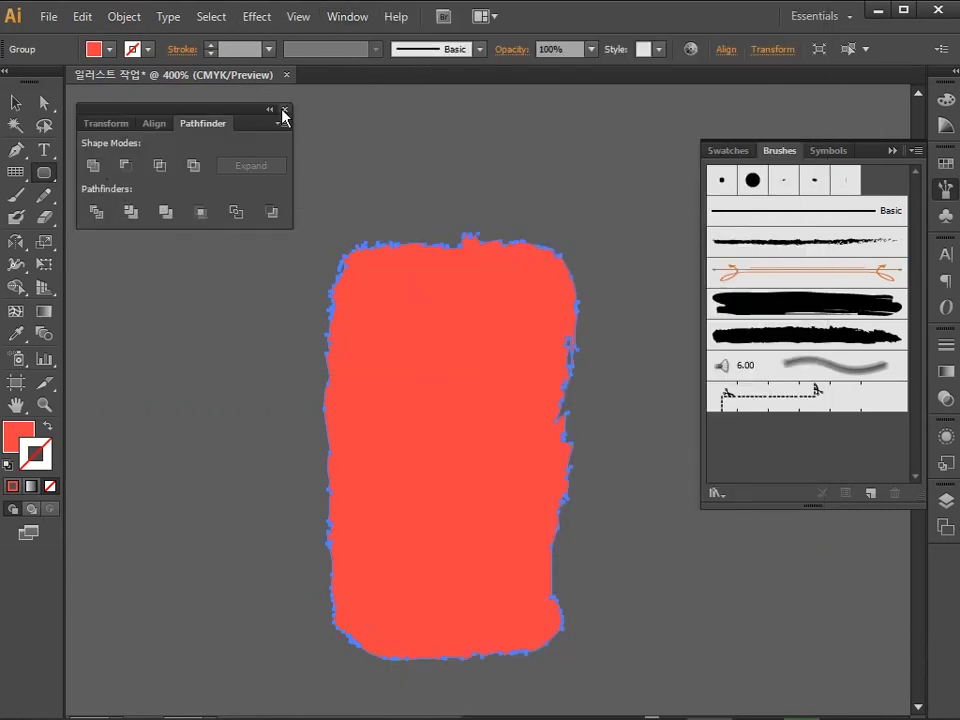
click(284, 111)
Add the text 경주전 on the red shape with one syllable per line.
click(44, 149)
click(427, 344)
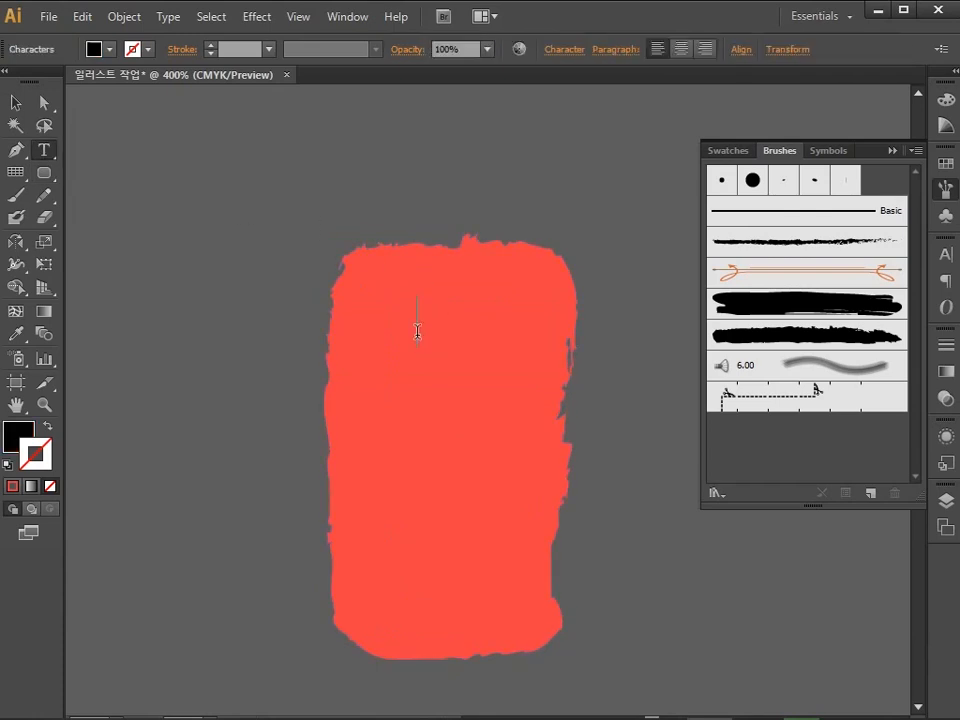
text(경)
key(Return)
text(주)
text(전)
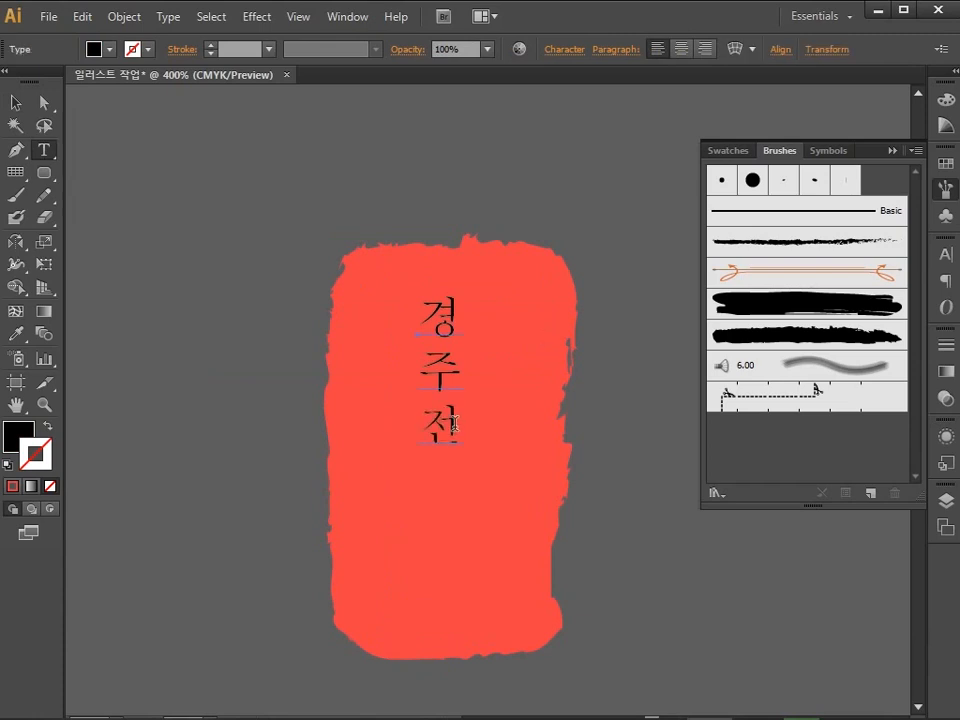
Set the stacked 경주전 text in 궁서체 Regular and enlarge it to span most of the red shape's height.
key(ctrl+a)
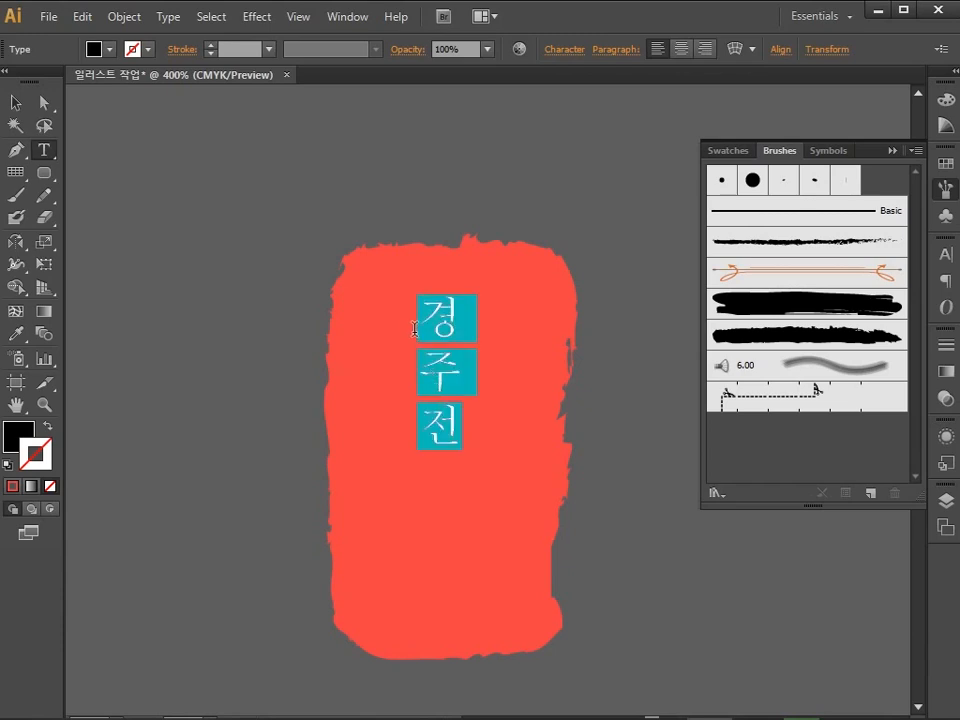
click(565, 49)
click(574, 78)
click(669, 525)
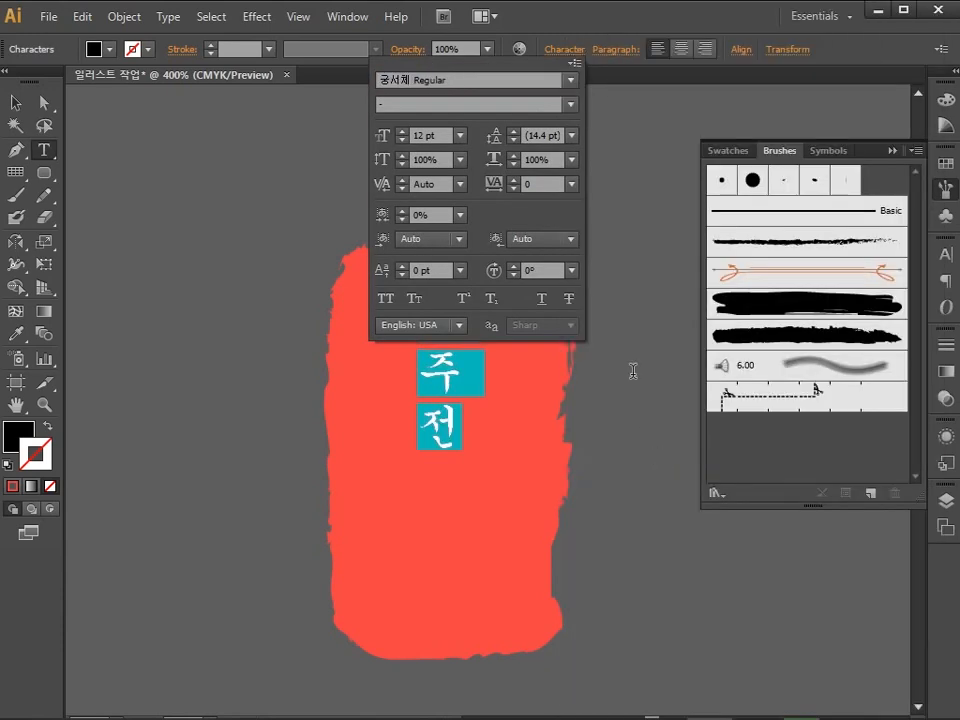
click(404, 131)
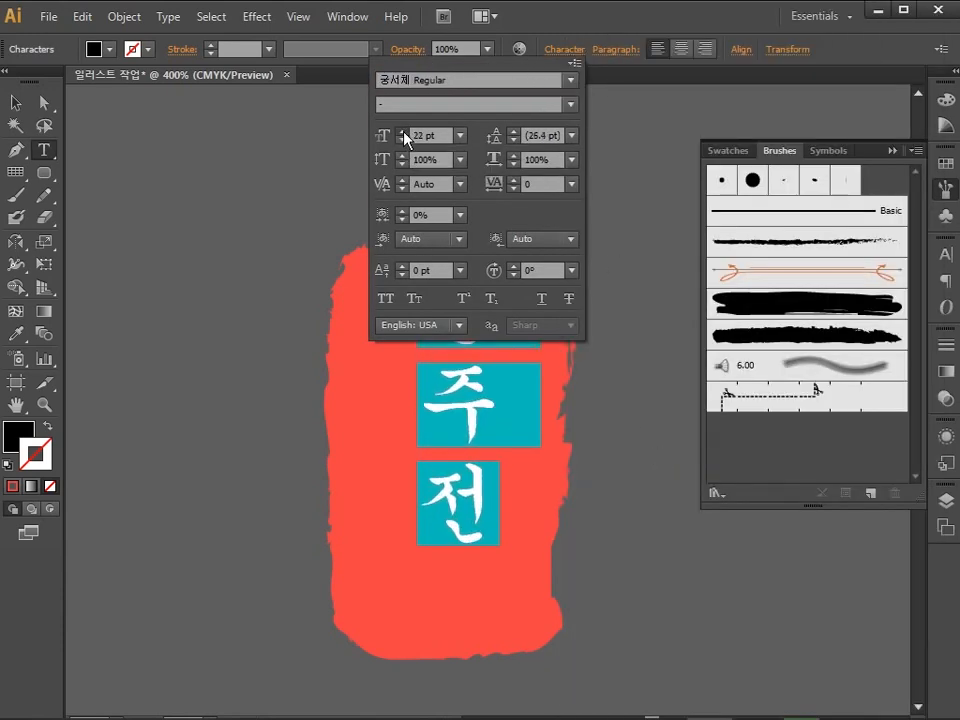
click(13, 103)
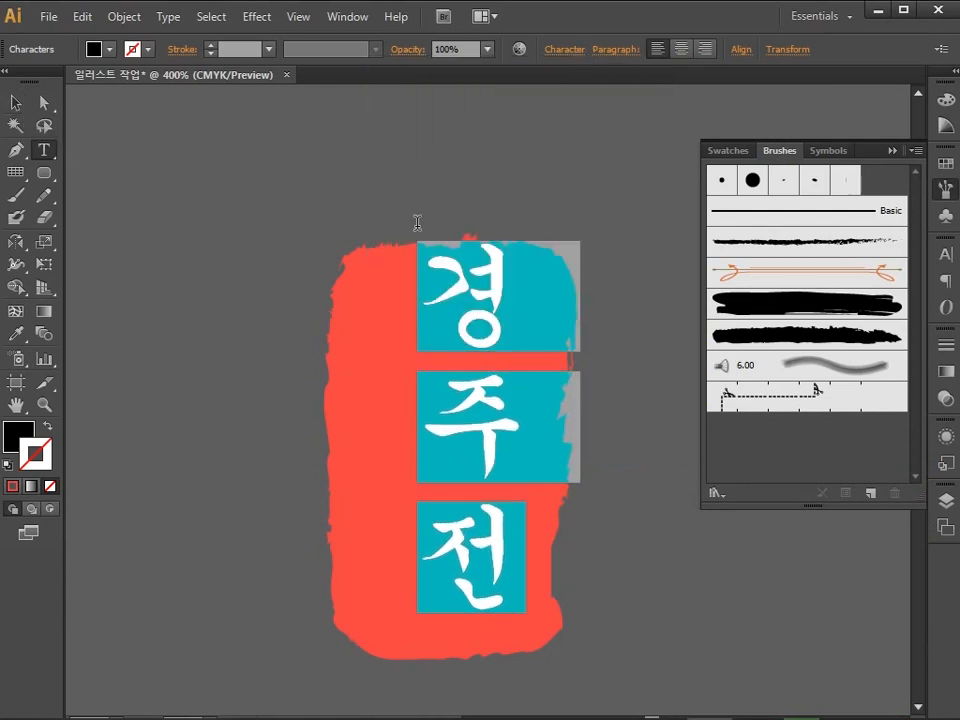
Move the stacked 경주전 text toward the middle of the red shape and scale it down slightly.
drag(487, 416, 450, 452)
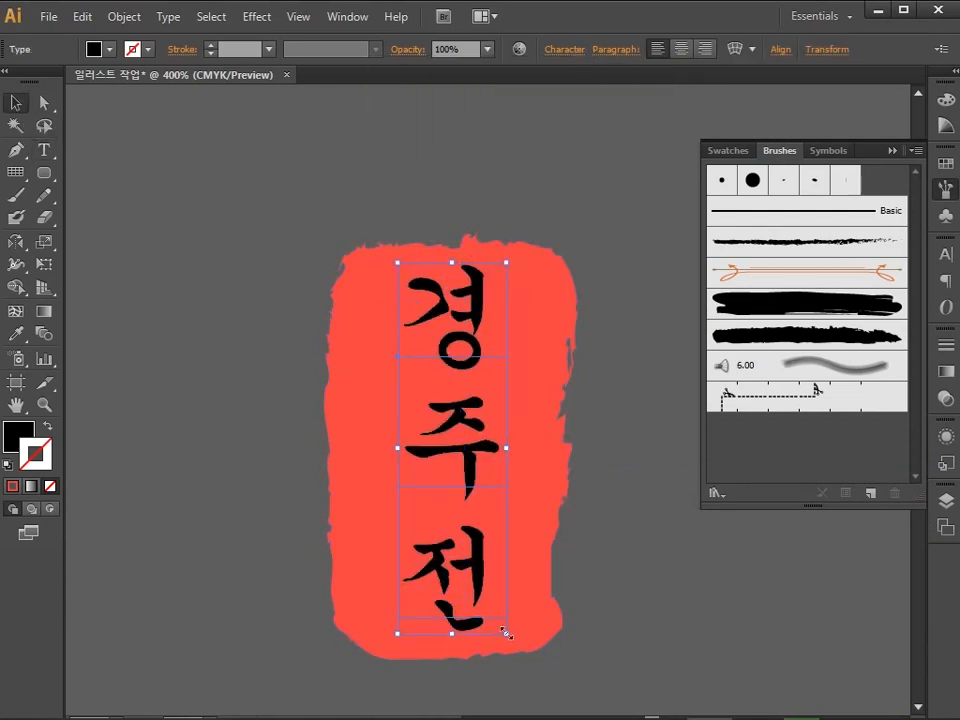
mouse_move(504, 634)
mouse_down()
mouse_move(444, 579)
mouse_move(522, 635)
mouse_up()
shift+click(501, 613)
click(480, 592)
key(ctrl+shift+a)
click(478, 561)
Nudge the stacked 경주전 text vertically until it is centred within the red shape.
key(Up)
key(Up)
key(Up)
key(Up)
key(Up)
key(Up)
key(shift+Down)
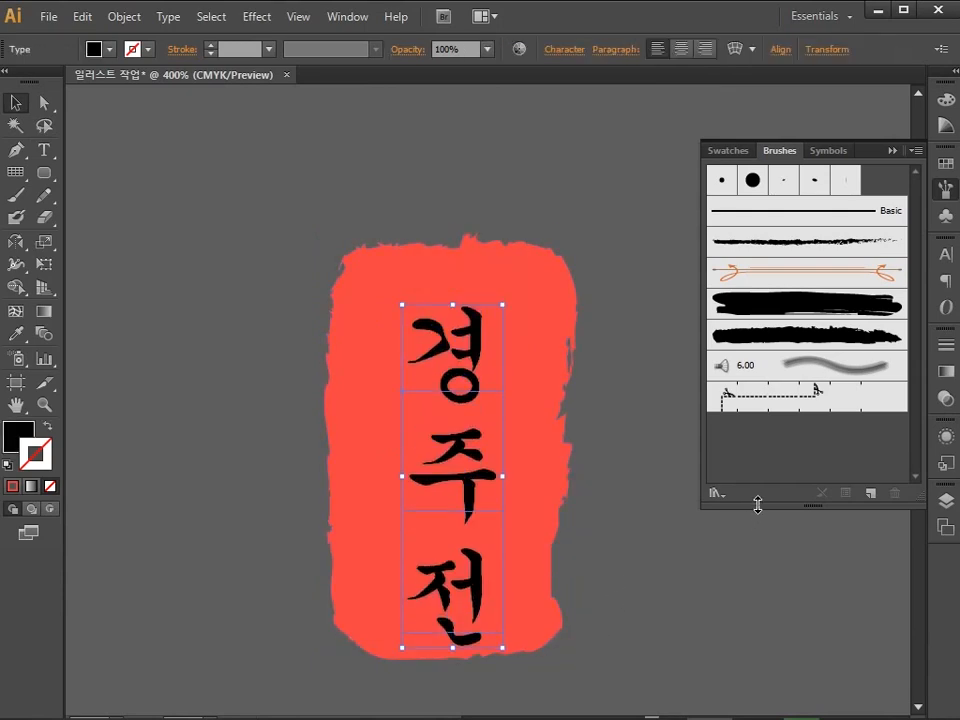
key(shift+Up)
key(Down)
key(Down)
key(Up)
key(Down)
key(Down)
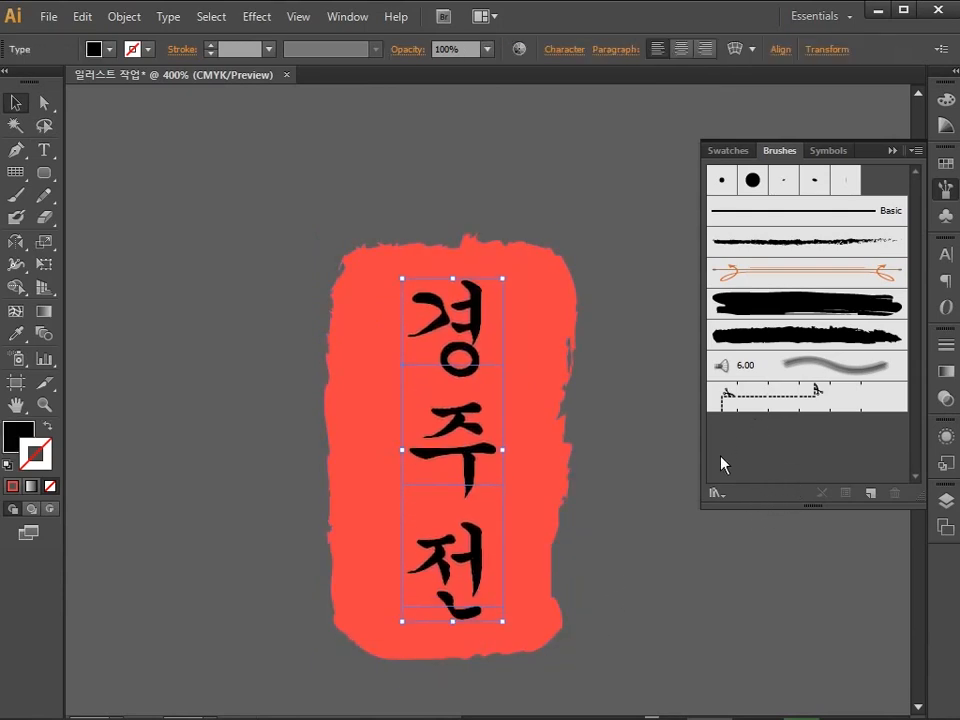
key(ctrl+shift+a)
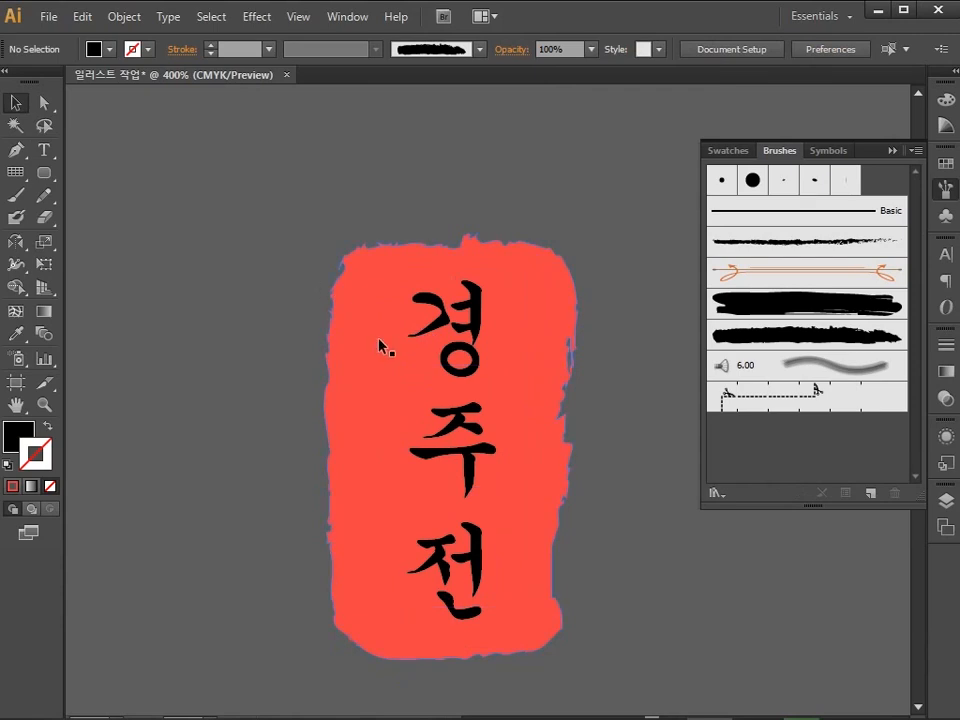
Convert the stacked 경주전 text to outlines.
click(463, 437)
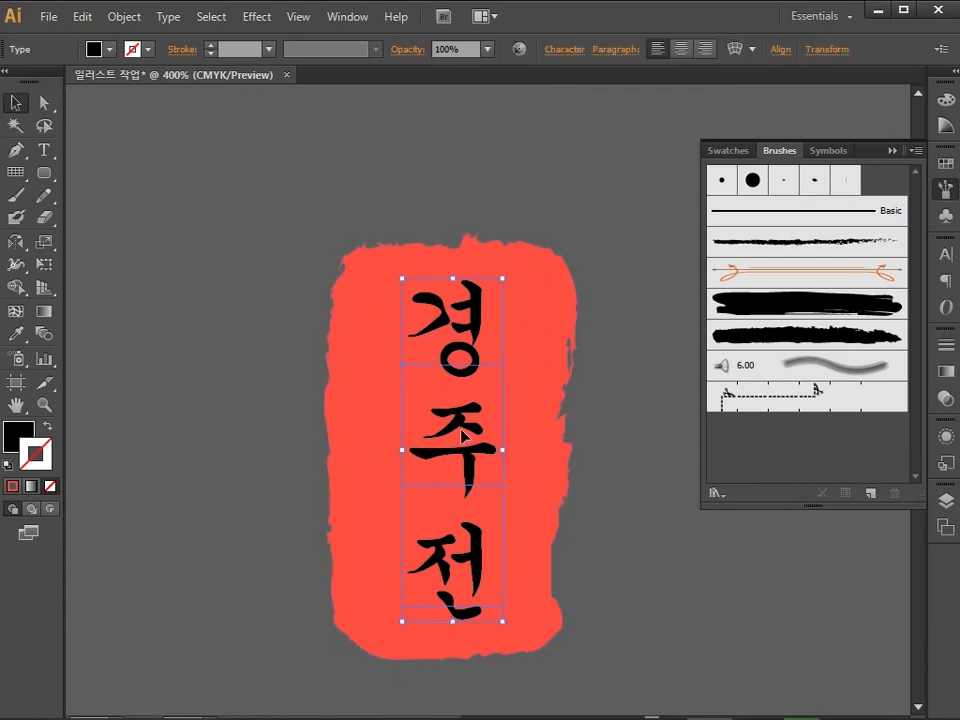
click(160, 17)
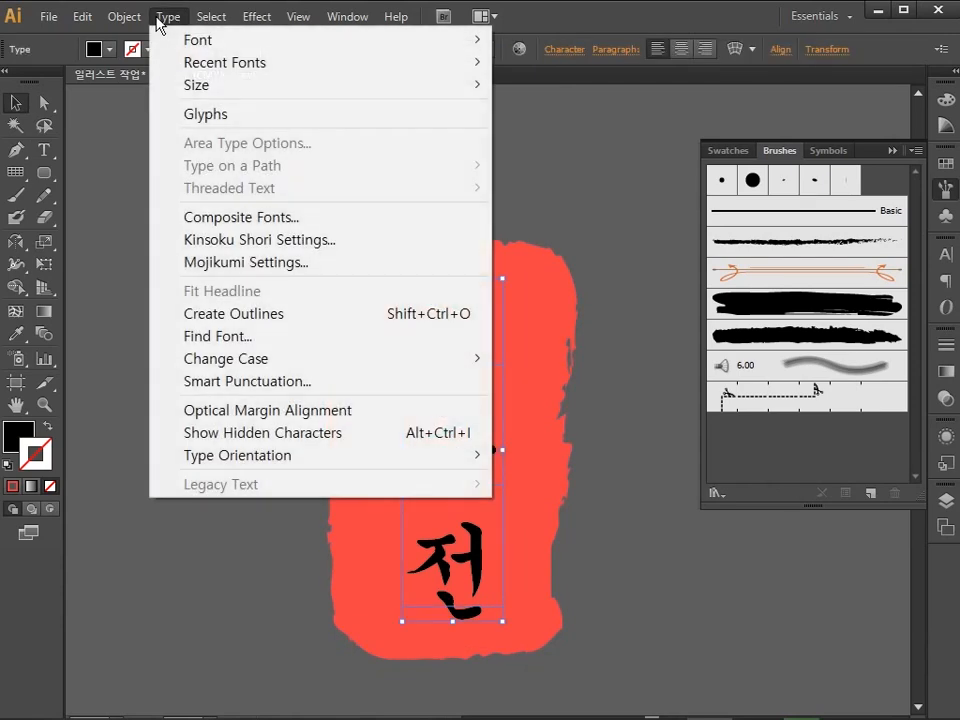
click(255, 315)
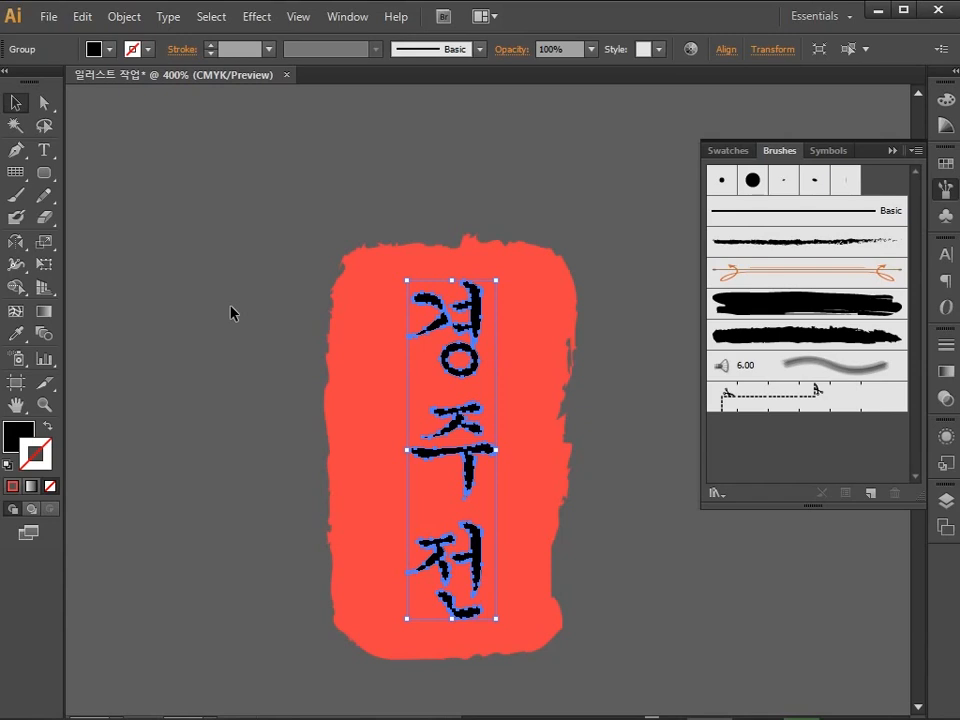
click(231, 313)
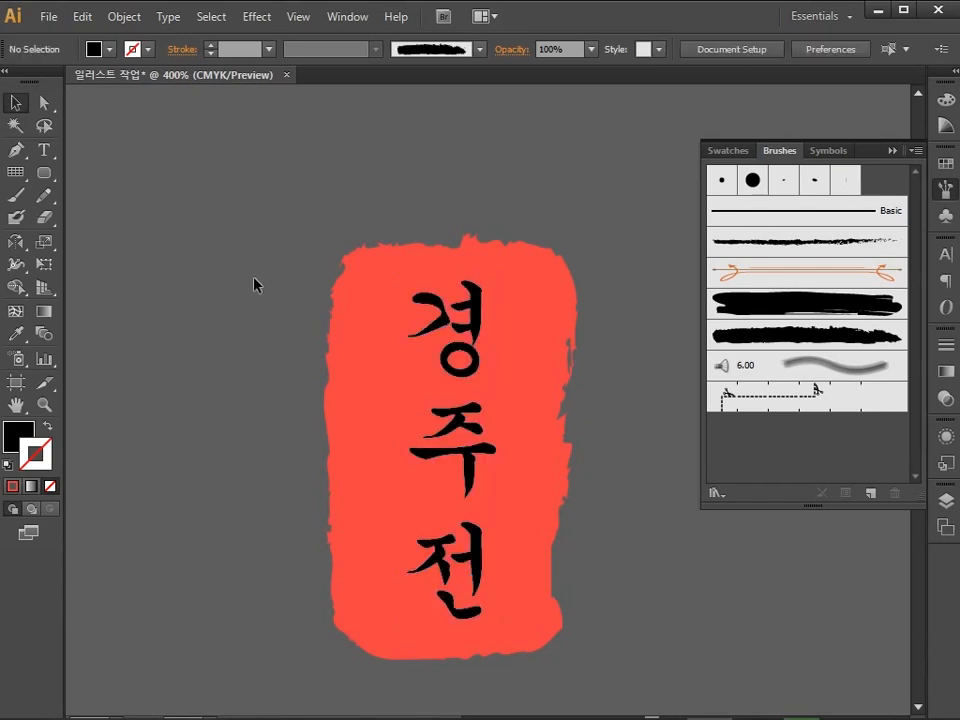
Divide the red shape with the outlined 경주전 letters using Pathfinder, and ungroup the resulting pieces.
drag(299, 193, 657, 681)
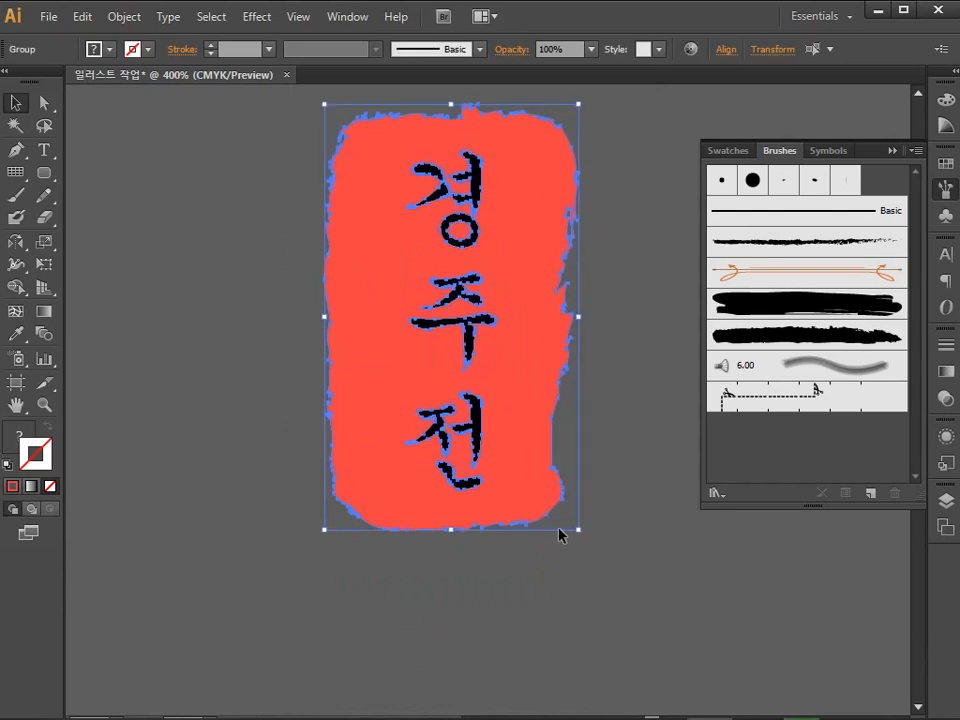
click(352, 17)
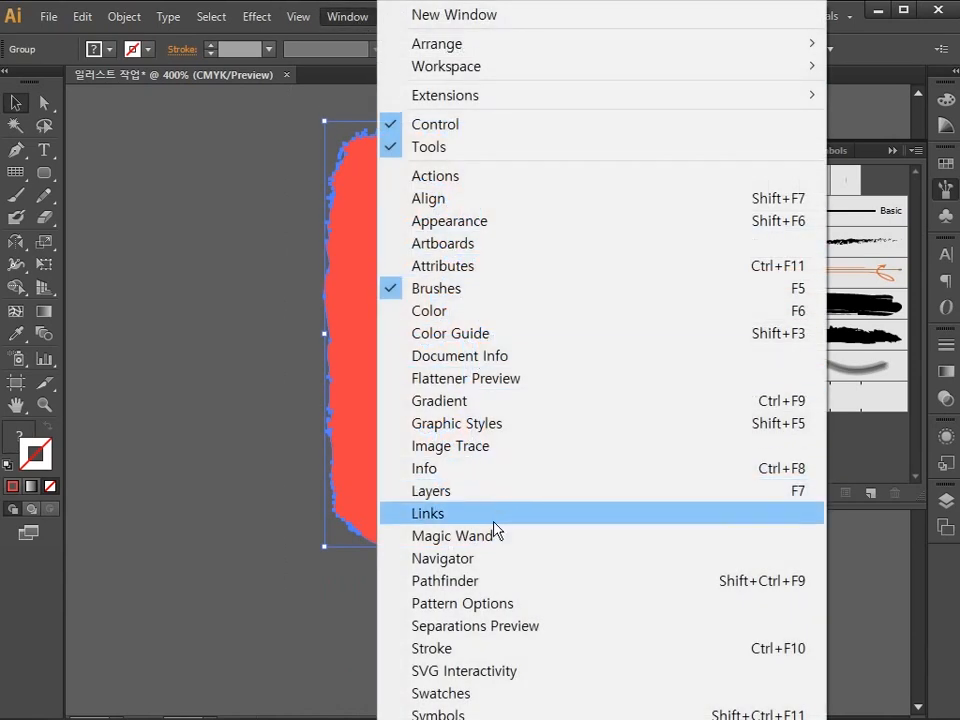
click(491, 584)
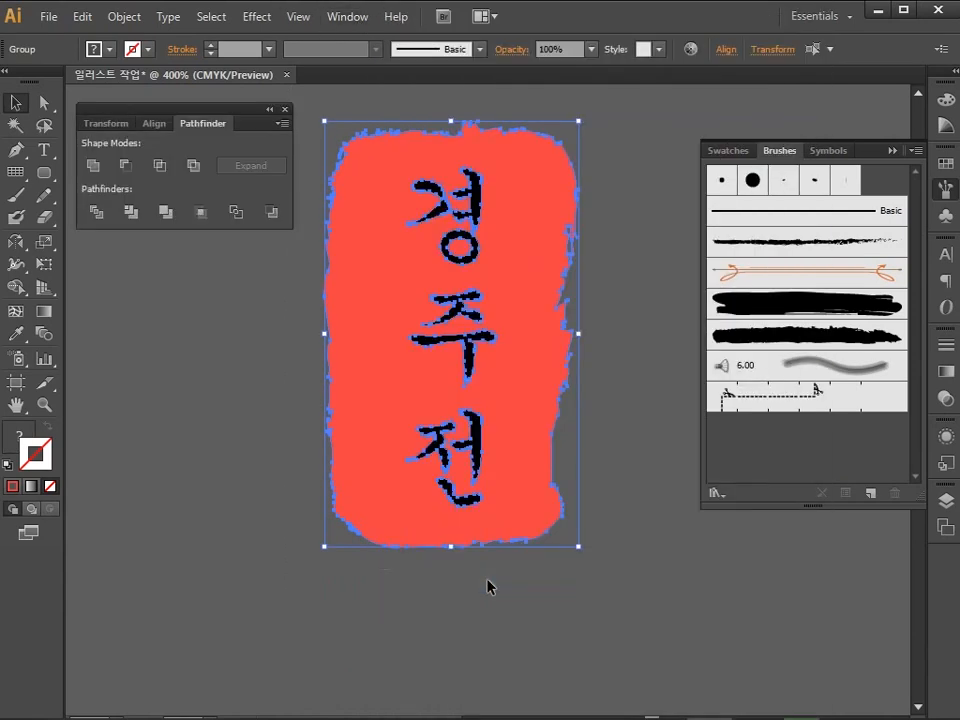
click(97, 212)
scroll(531, 556, up, 1)
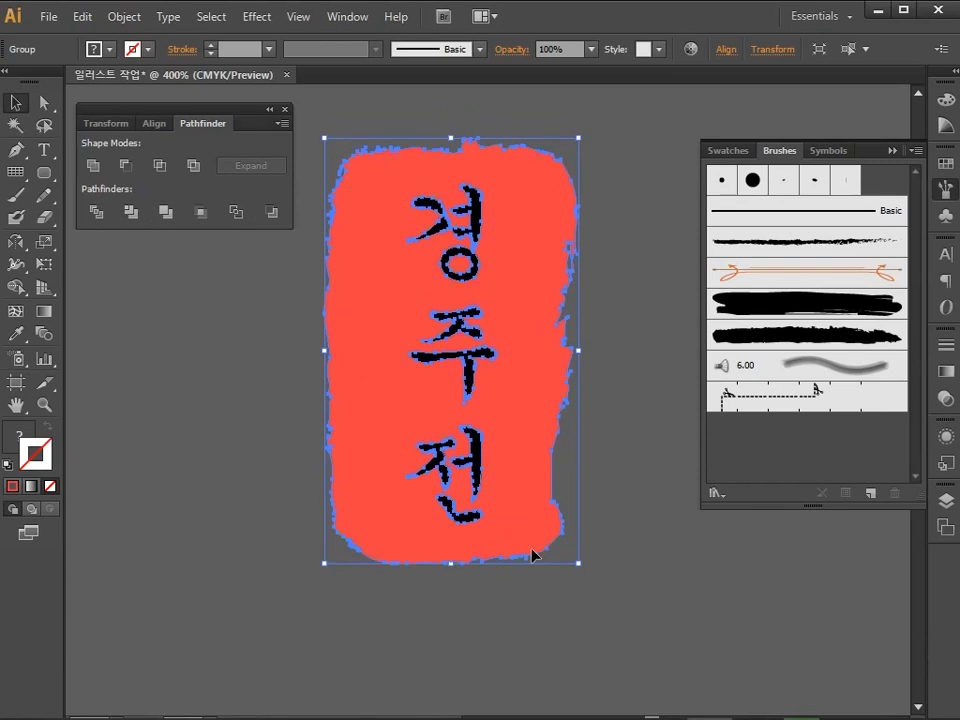
key(ctrl+shift+g)
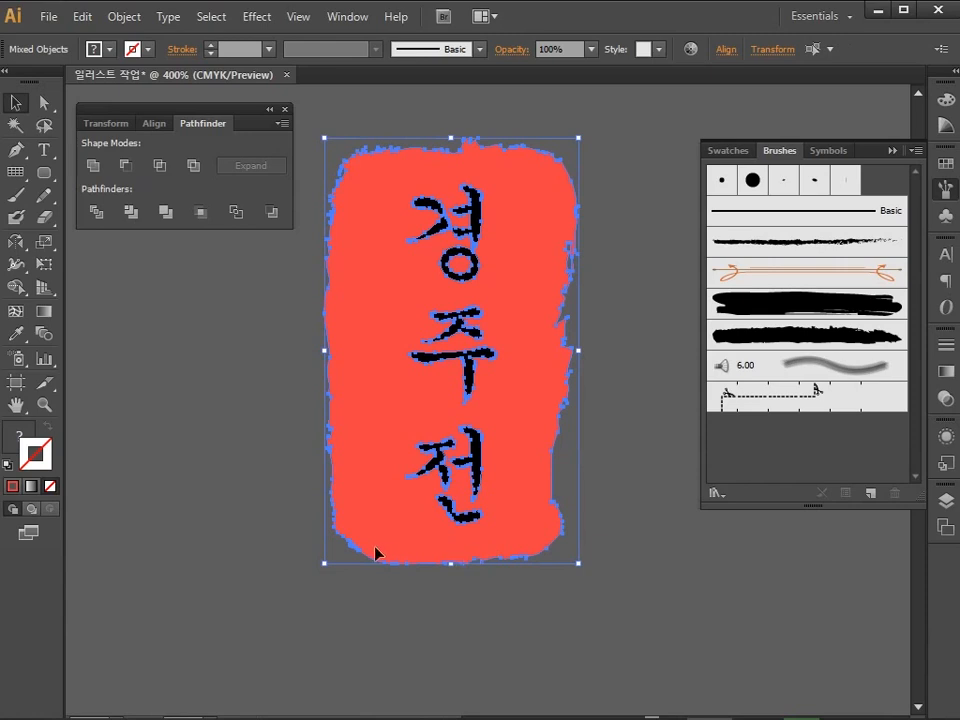
click(101, 469)
Select the black letter pieces inside the divided red seal.
click(467, 363)
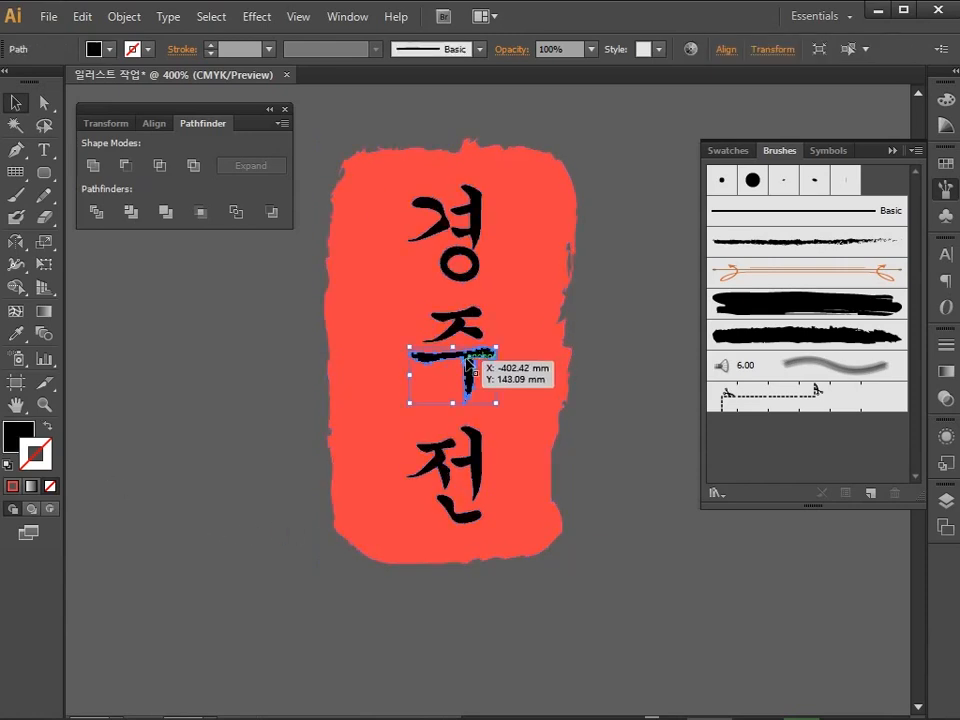
shift+click(475, 228)
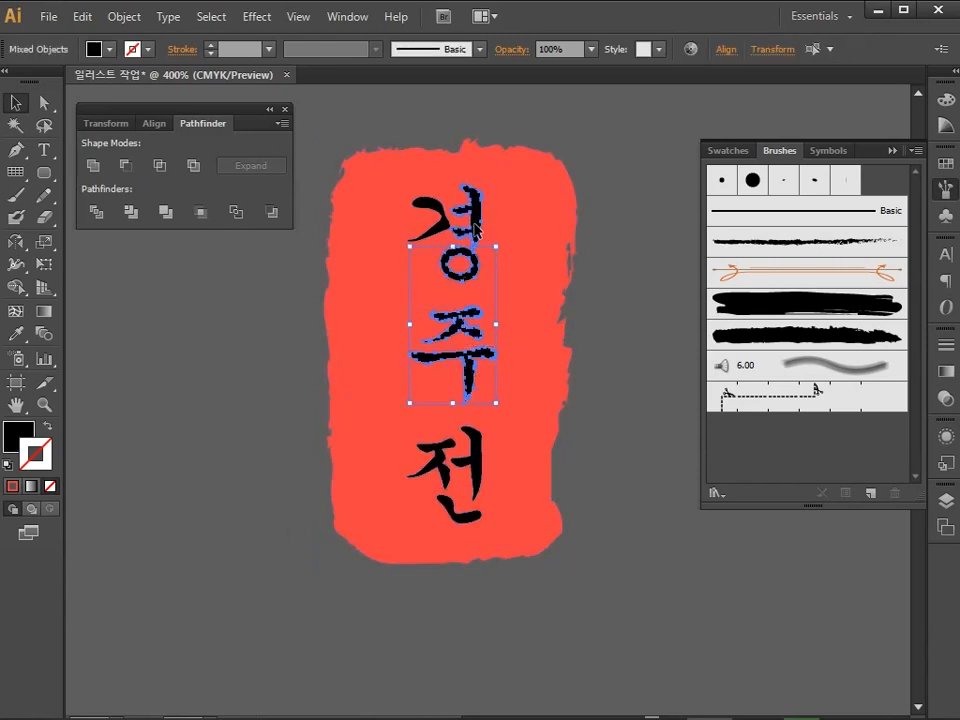
shift+click(468, 512)
click(597, 424)
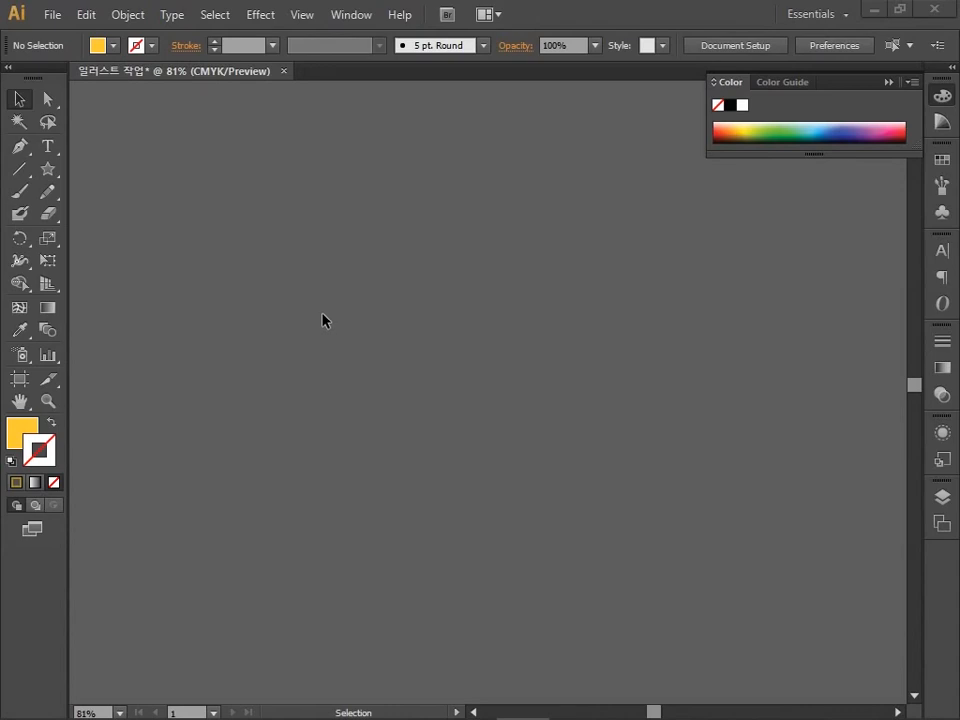
Draw a yellow five-pointed star without a stroke on the empty canvas.
click(47, 169)
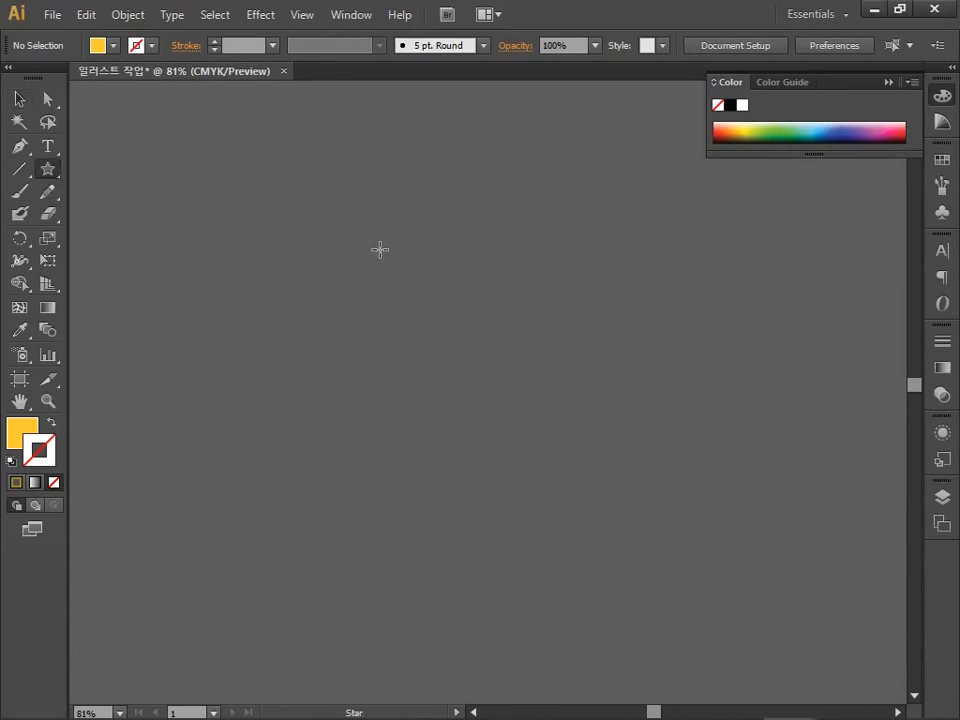
drag(363, 241, 424, 302)
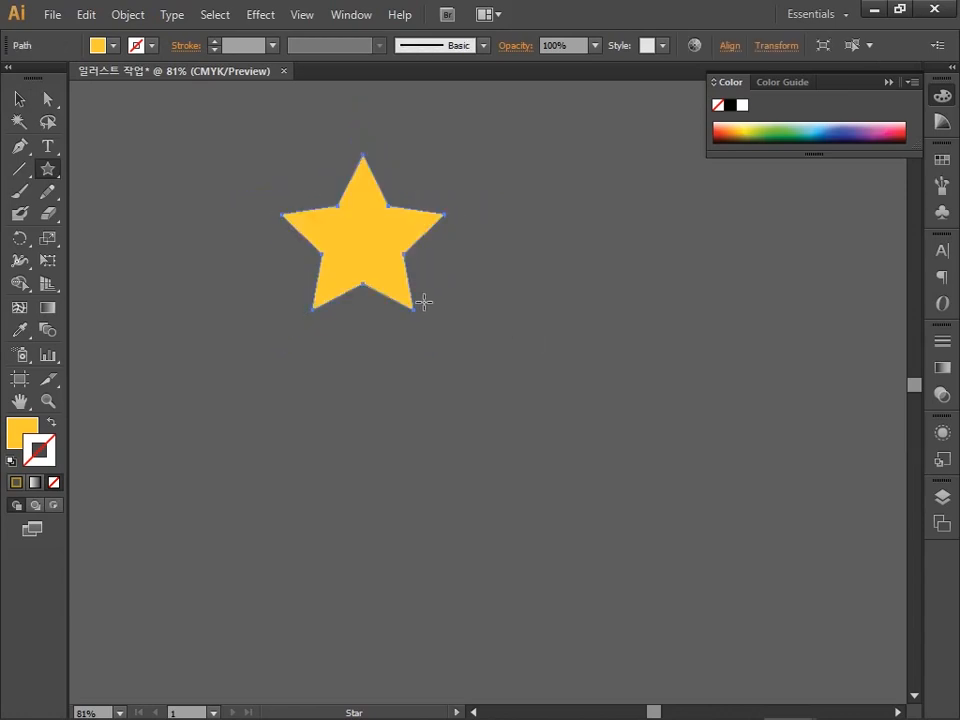
Try a stroke colour of C 0%, M 20%, Y 90%, K 0% on the star and remove the stroke again.
double_click(26, 443)
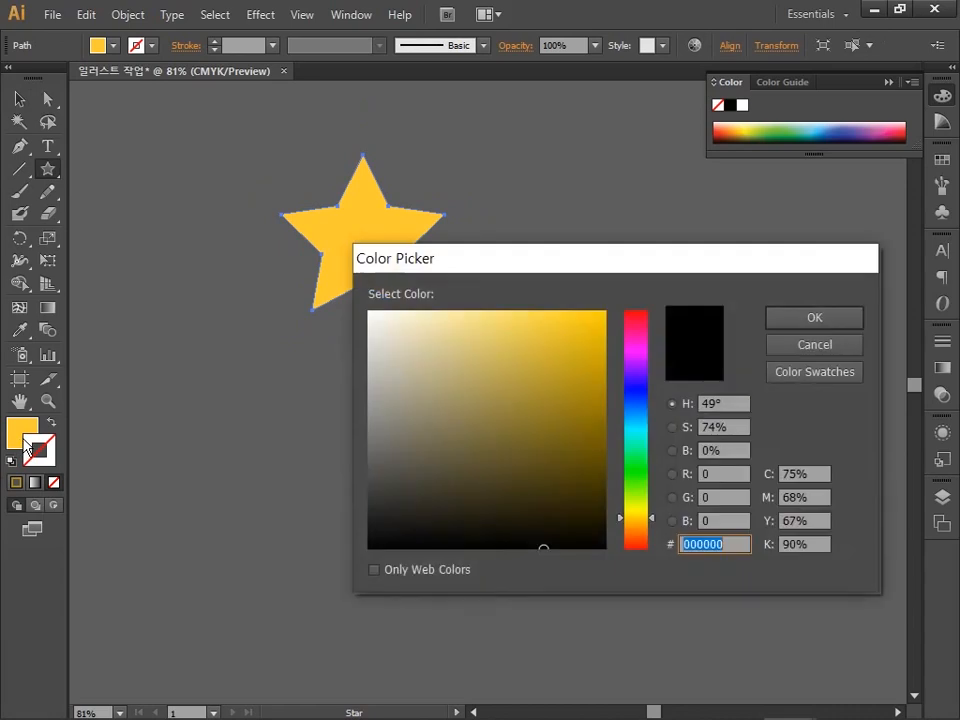
click(805, 474)
text(0)
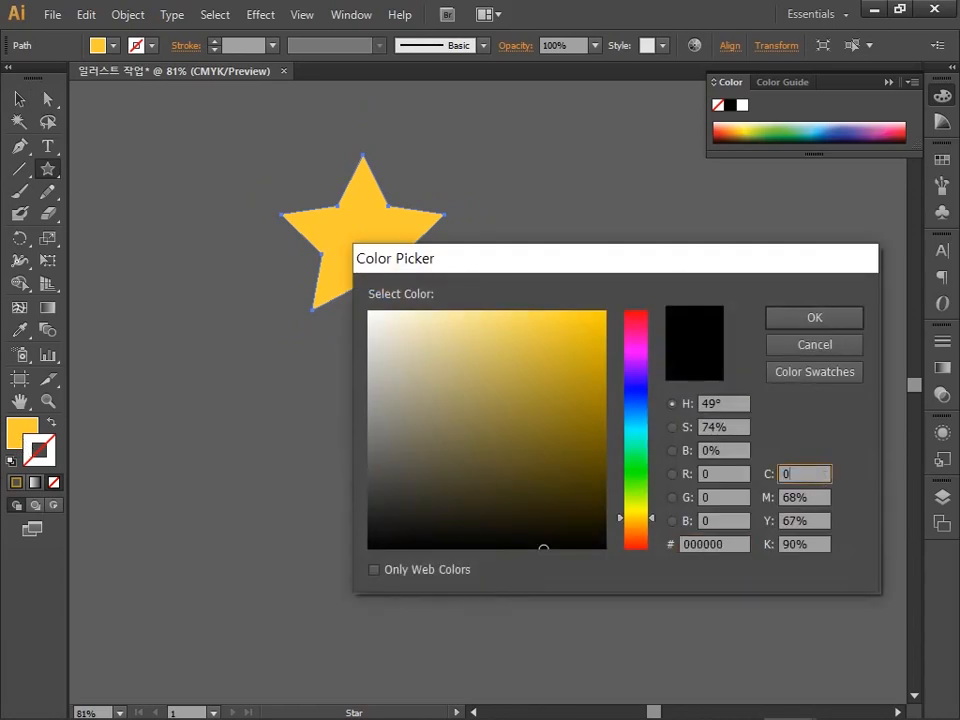
click(816, 496)
text(20)
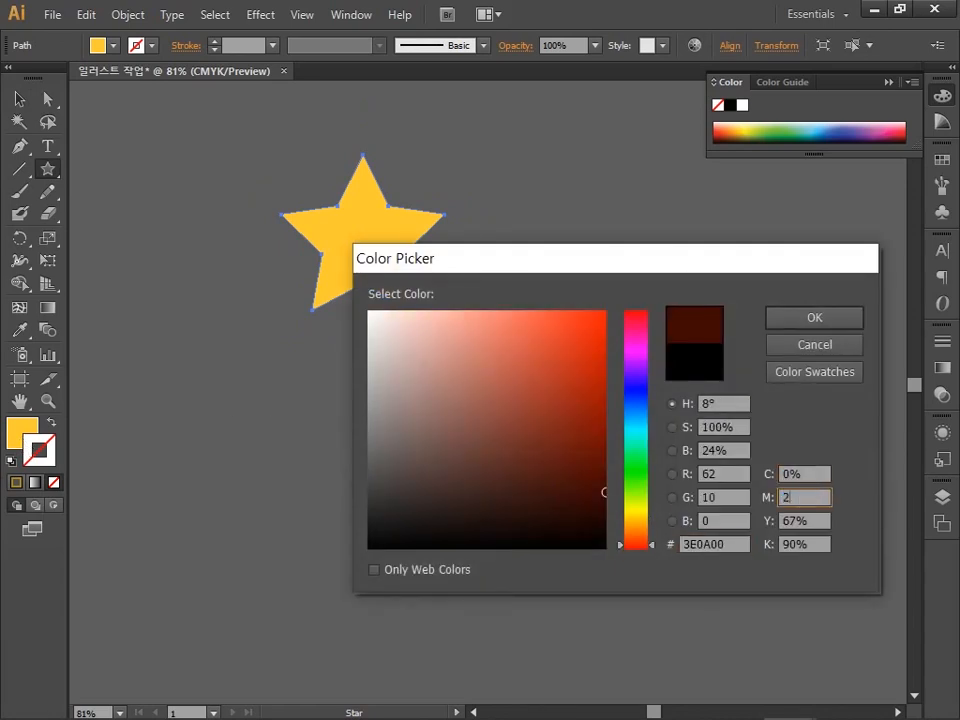
click(806, 521)
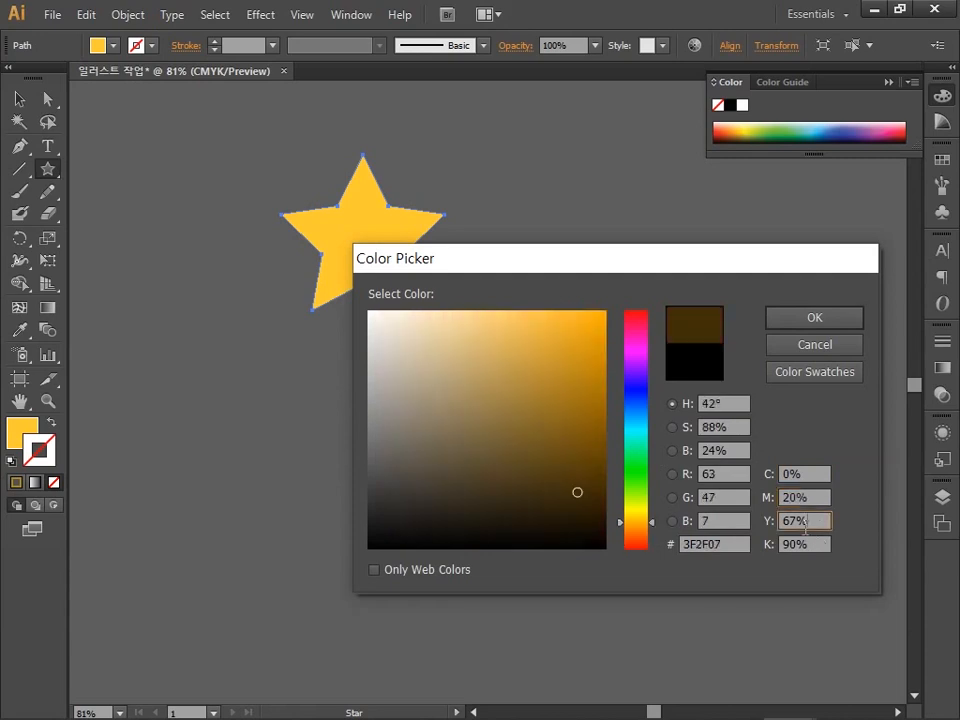
text(90)
click(814, 542)
text(0)
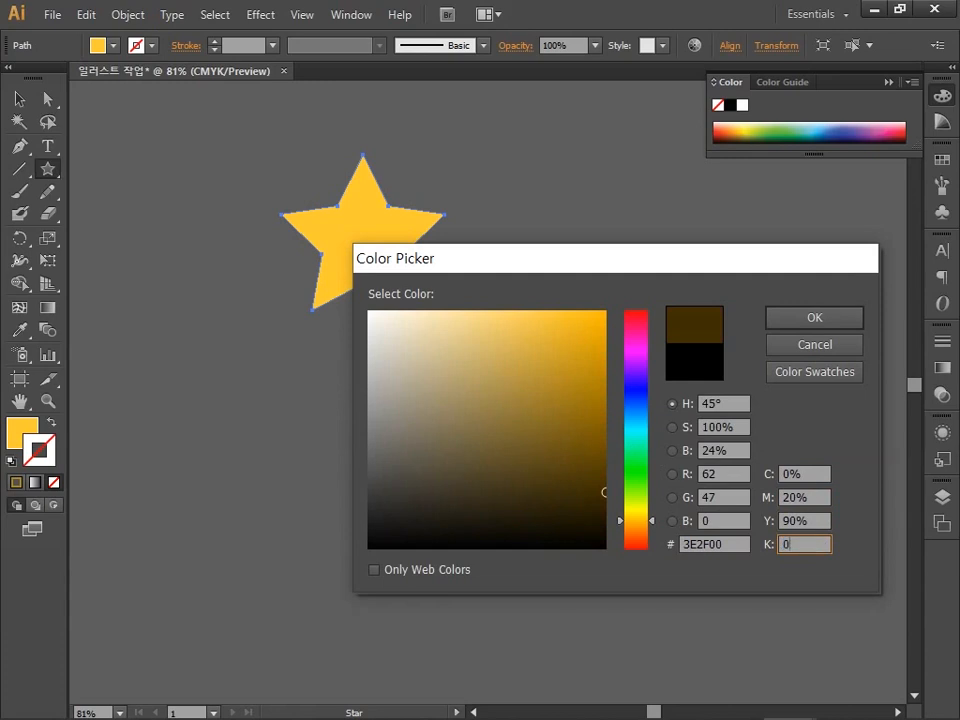
click(815, 317)
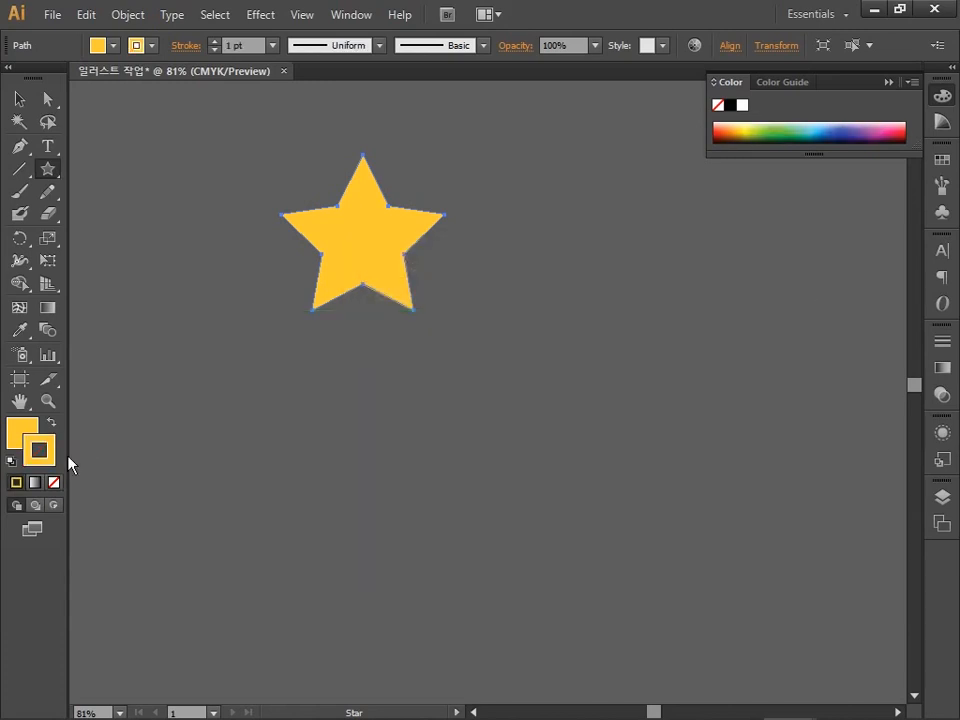
click(54, 484)
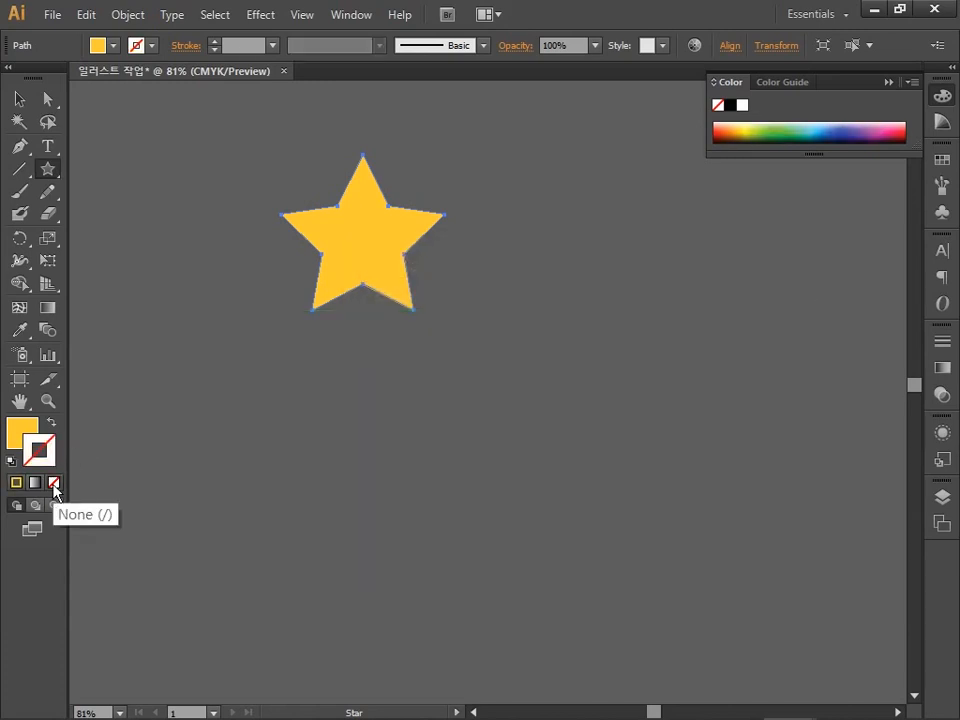
Draw a closed Pen triangle joining the star's lower-left tip, a distant point at its lower right, and the star's bottom notch.
key(ctrl+shift+a)
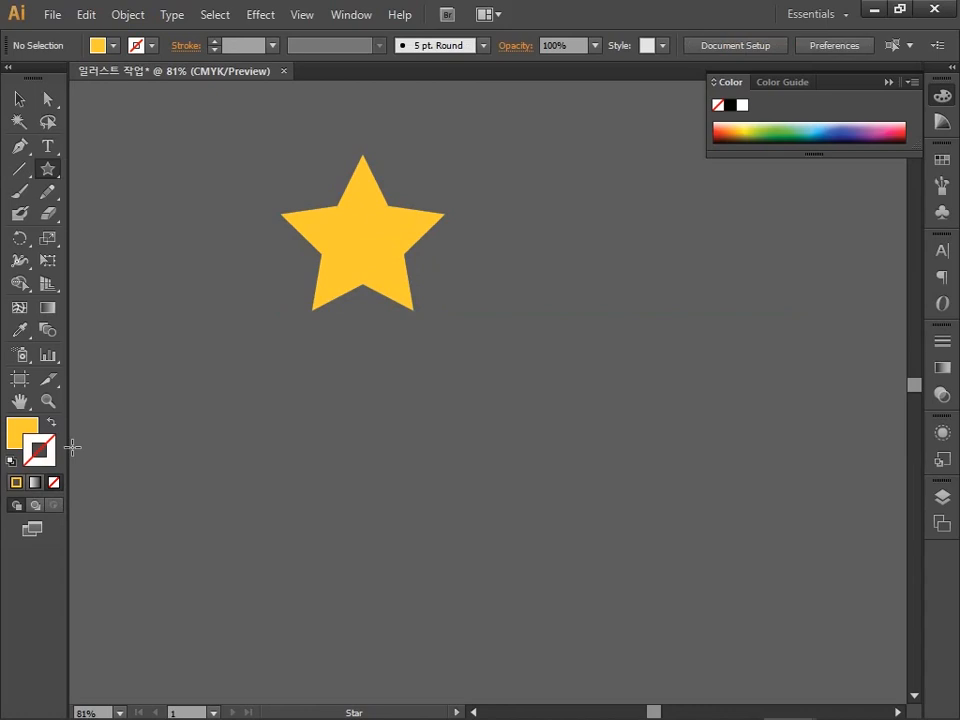
click(19, 146)
click(313, 310)
click(812, 607)
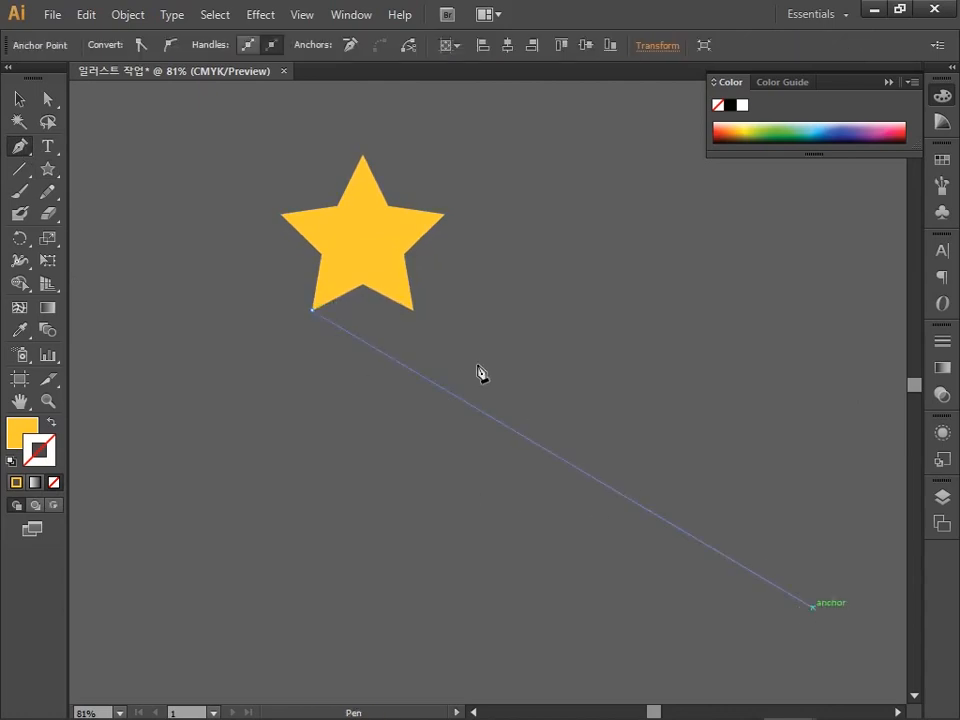
click(362, 285)
click(313, 310)
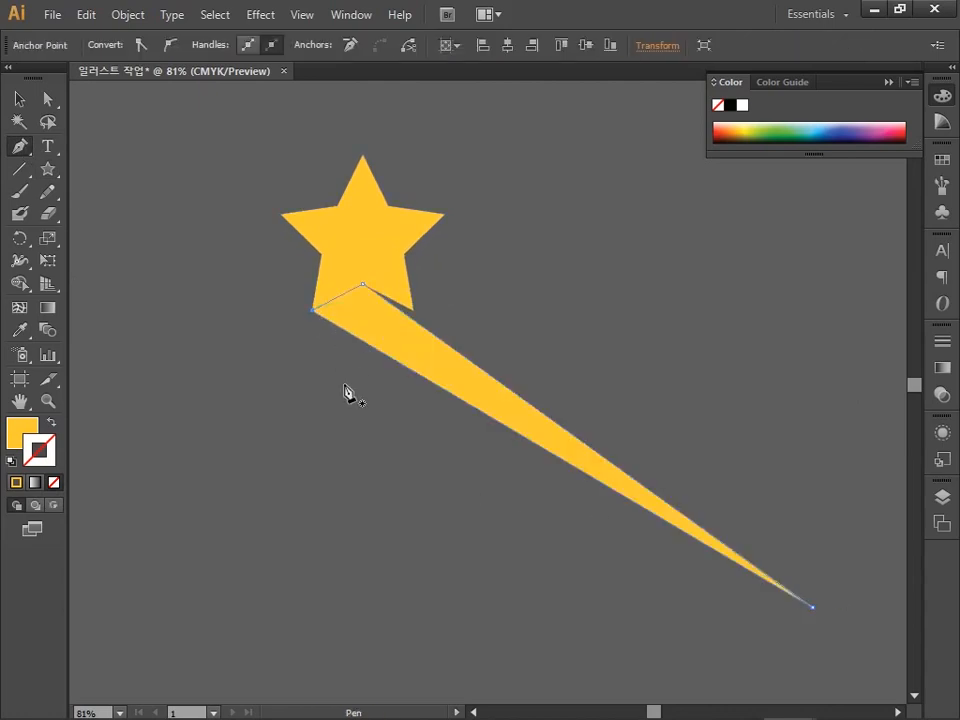
Set the long triangle's fill colour to C 15%, M 20%, Y 85%, K 0%.
double_click(22, 432)
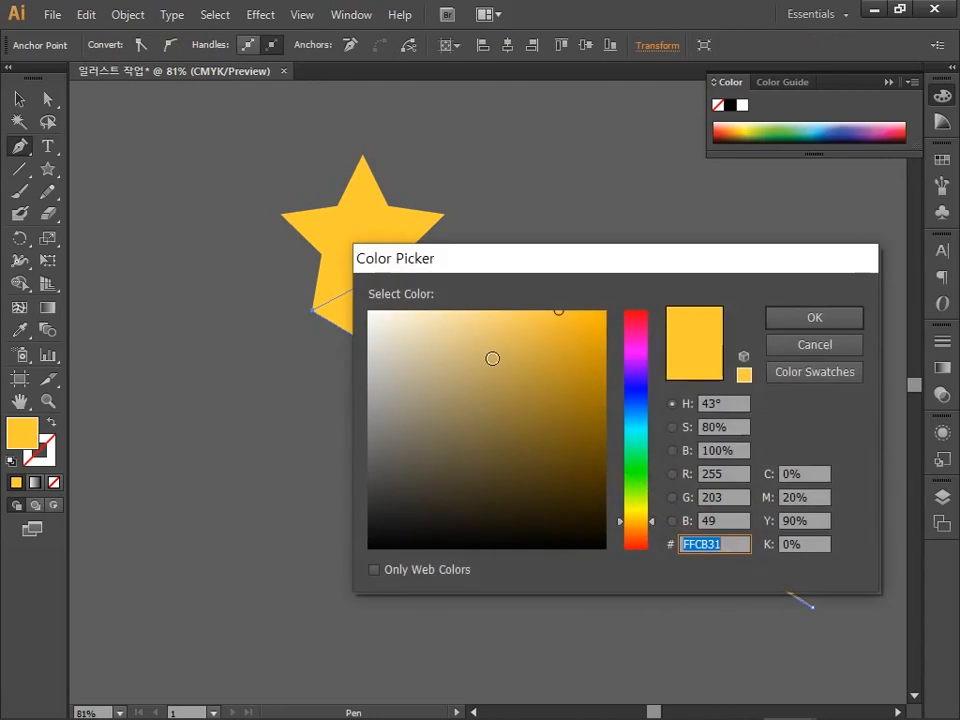
click(818, 474)
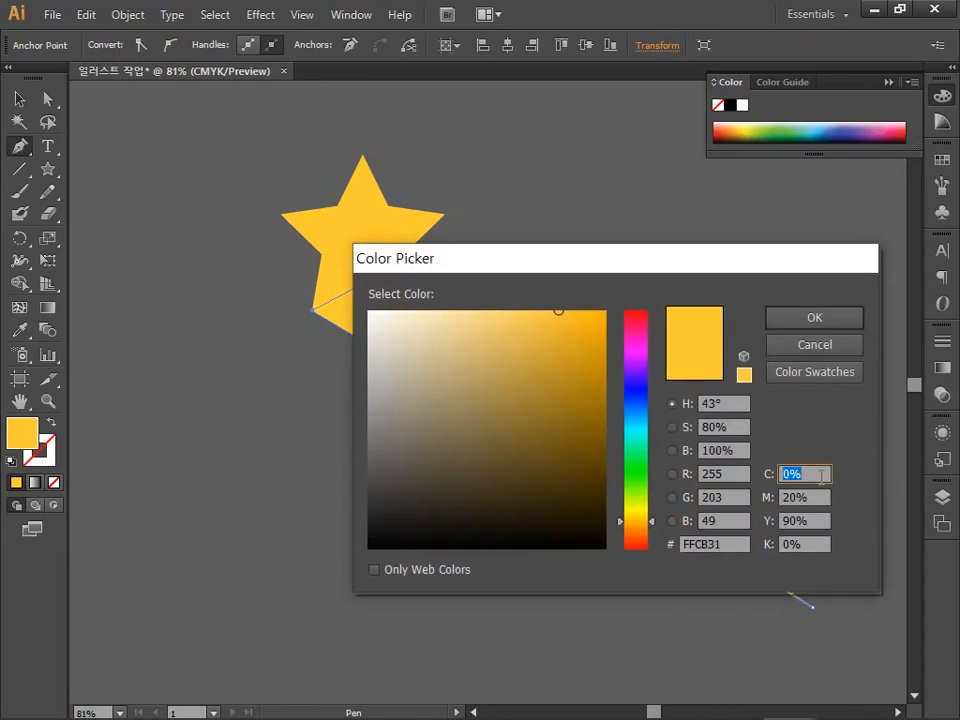
text(15)
click(796, 526)
text(85)
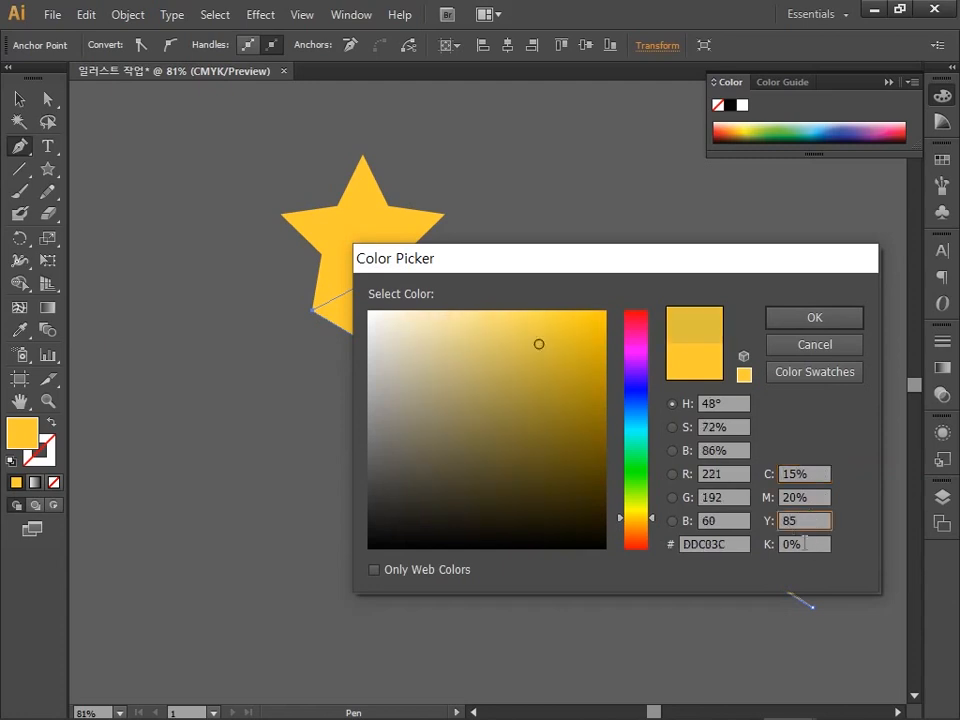
click(800, 320)
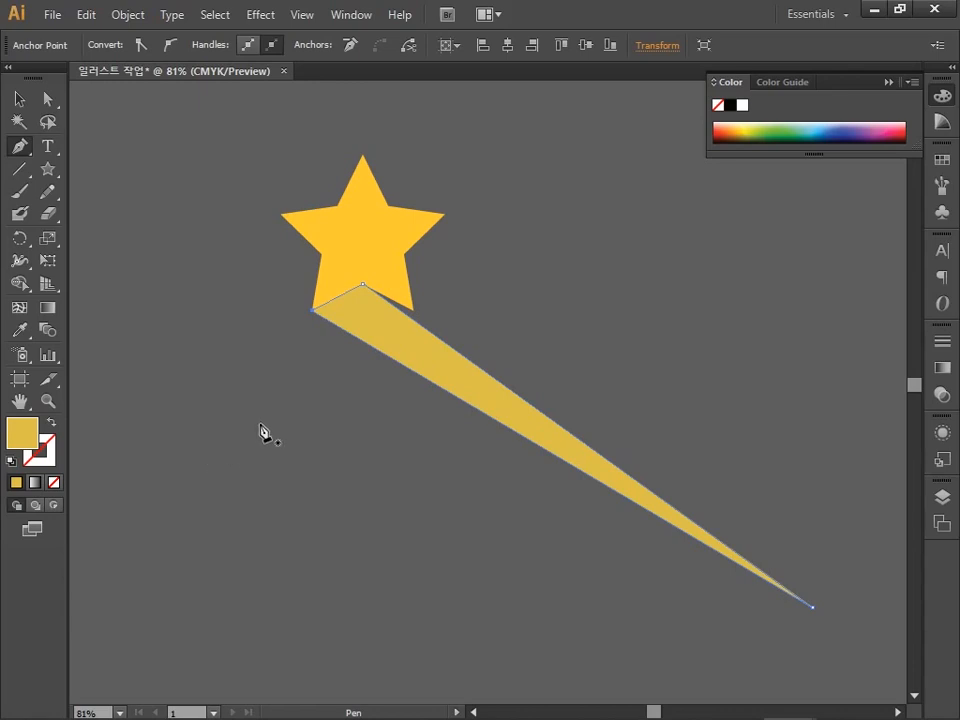
Draw a second Pen triangle from the star's lower-right tip to the same distant point and the star's bottom notch.
click(414, 310)
click(813, 607)
click(363, 284)
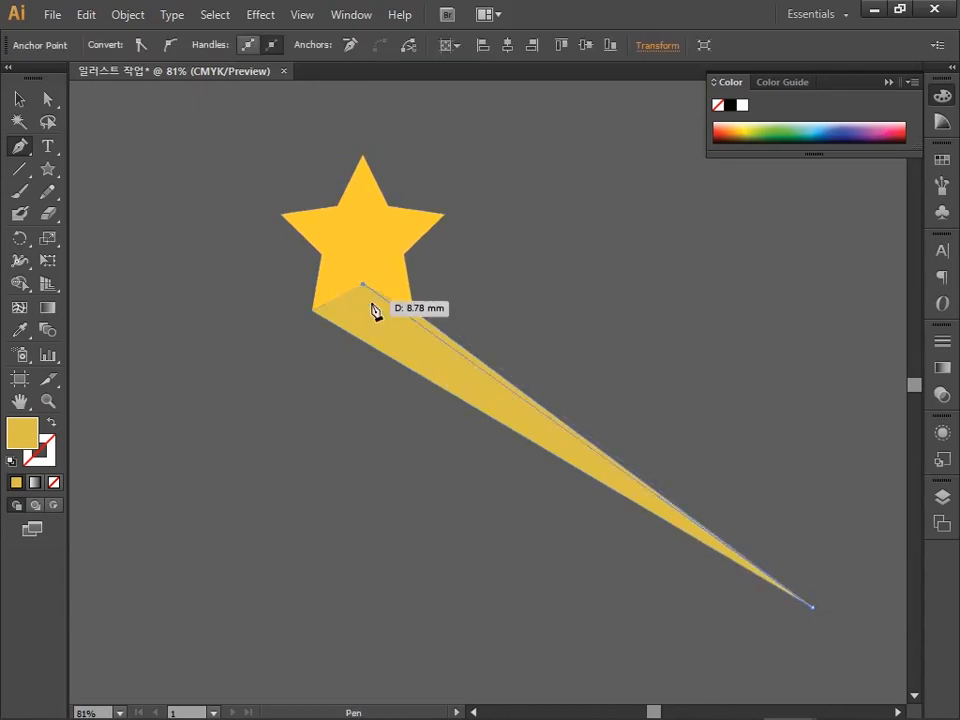
Set the second long triangle's fill colour to C 30%, M 30%, Y 100%, K 15% and deselect it.
double_click(23, 438)
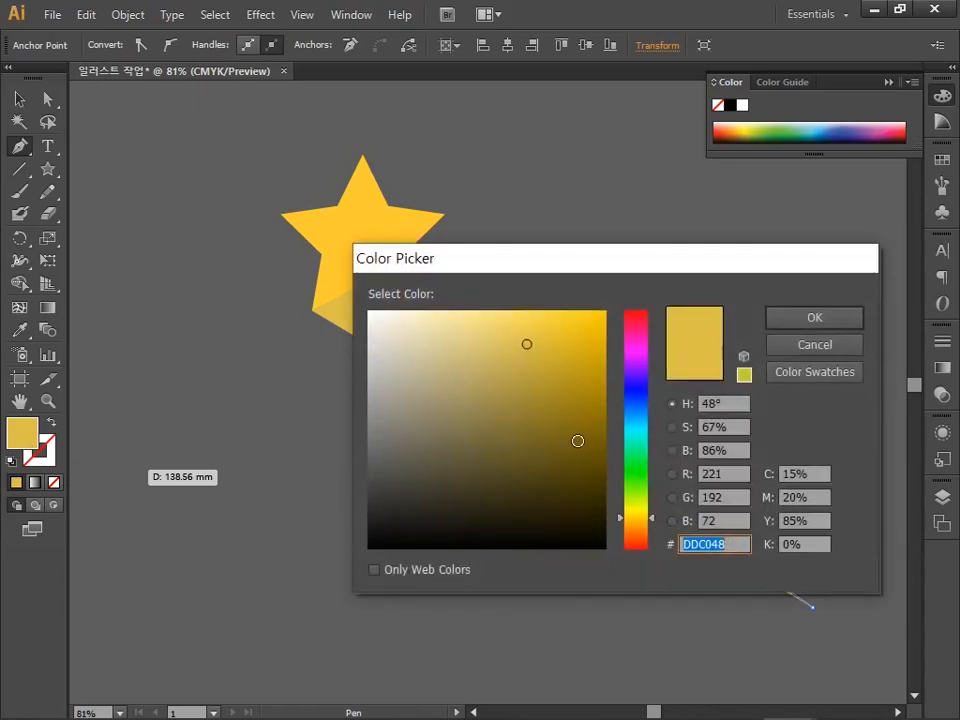
click(823, 474)
text(3)
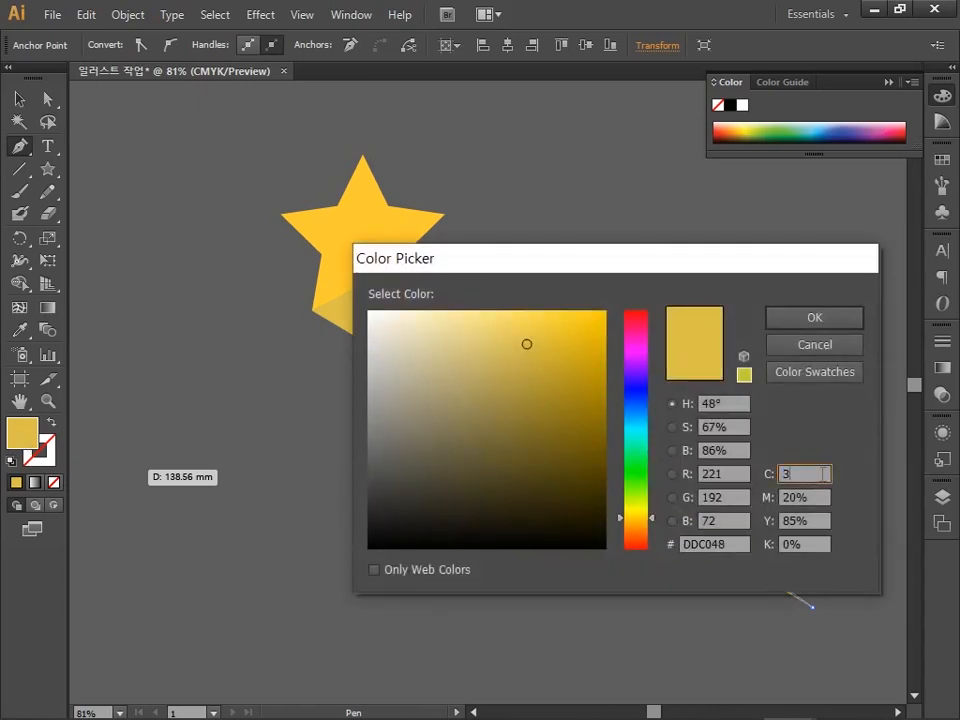
text(0)
click(819, 496)
text(30)
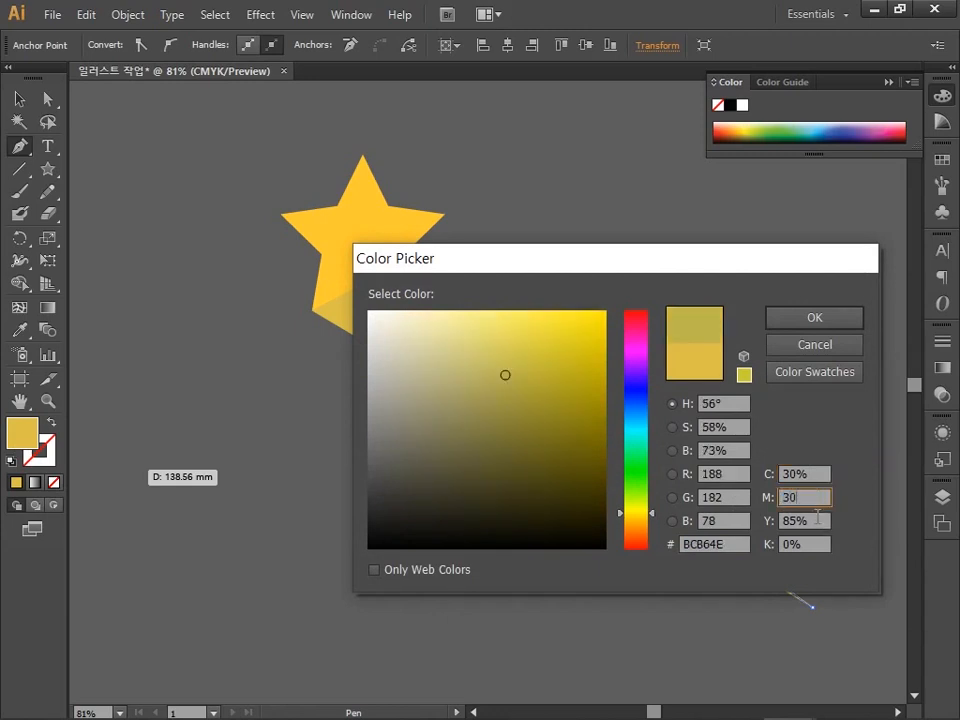
key(Tab)
text(100)
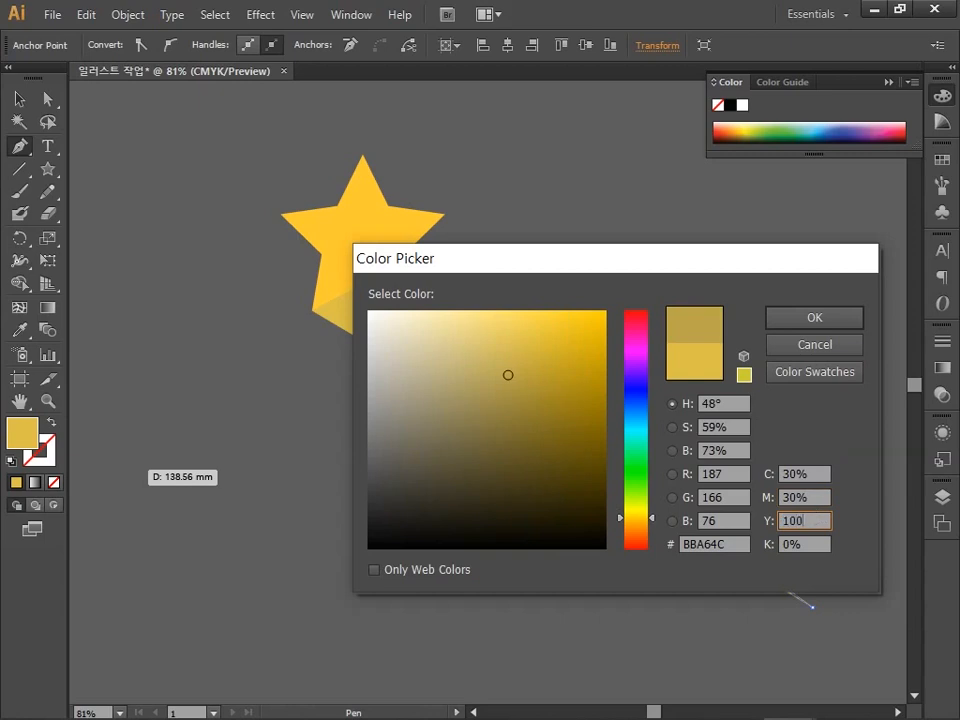
click(815, 541)
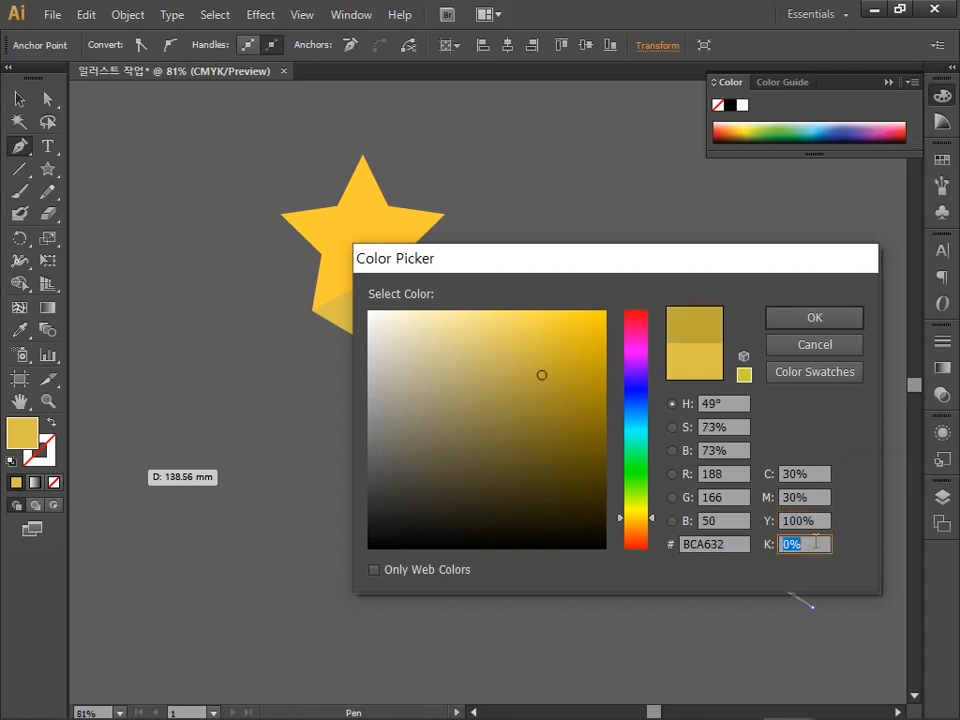
text(15)
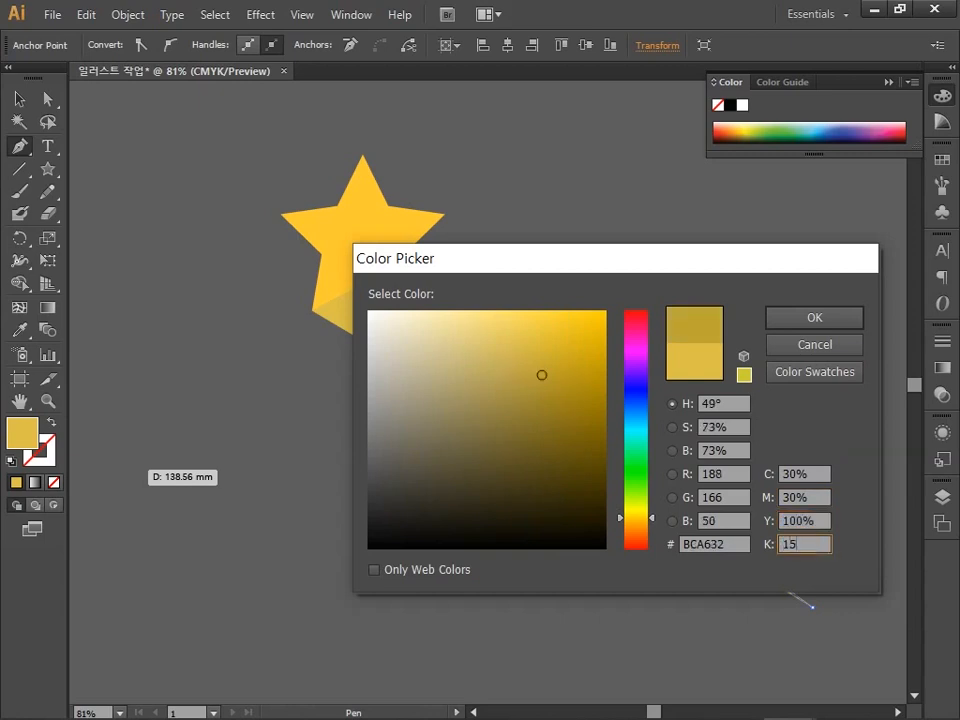
click(841, 317)
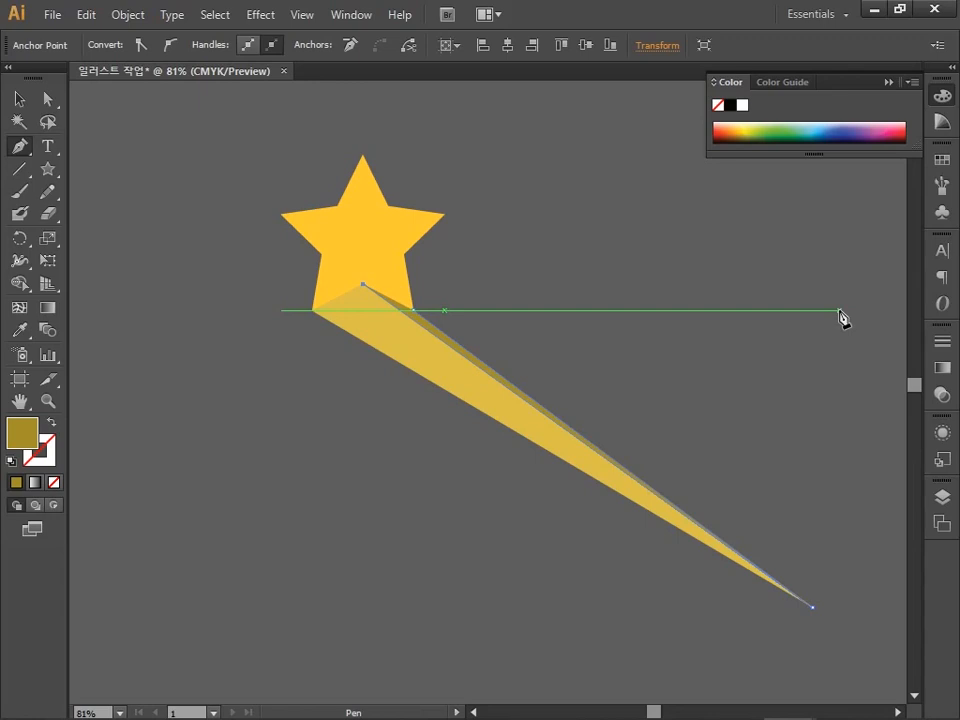
click(363, 285)
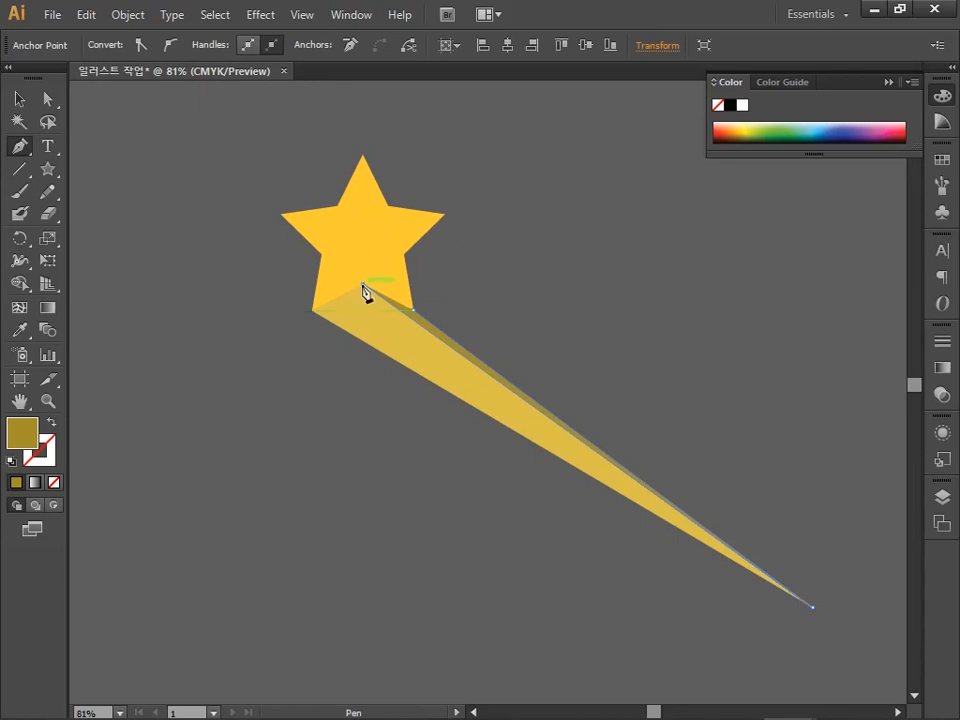
click(20, 99)
key(ctrl+shift+a)
Draw a closed Pen triangle joining the star's right inner notch, the distant point, and the star's lower-right tip.
click(19, 146)
click(404, 254)
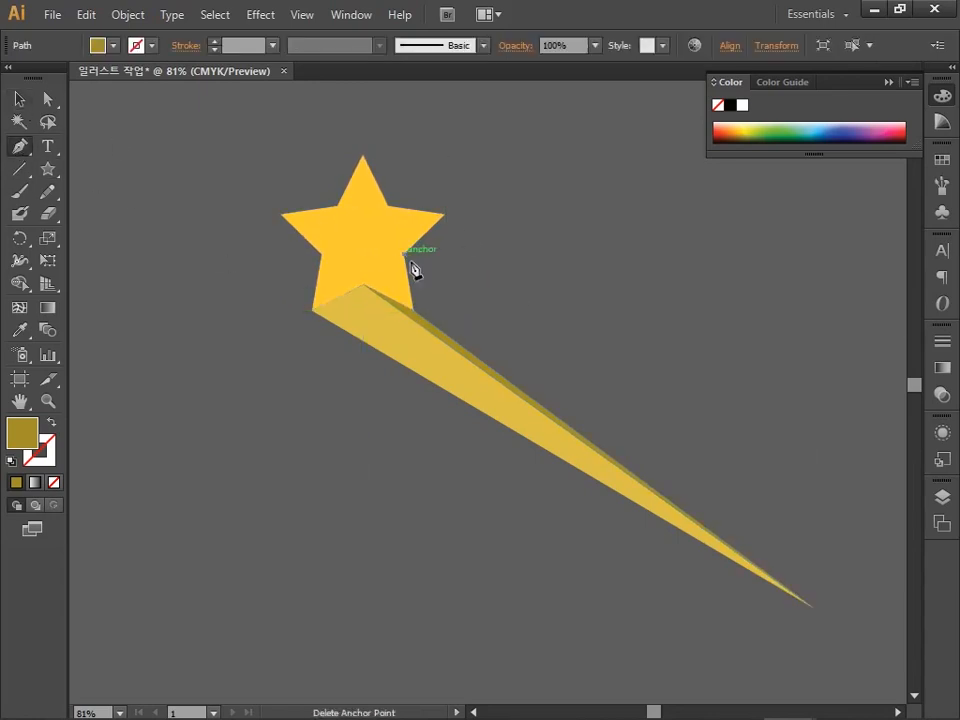
click(813, 607)
click(414, 310)
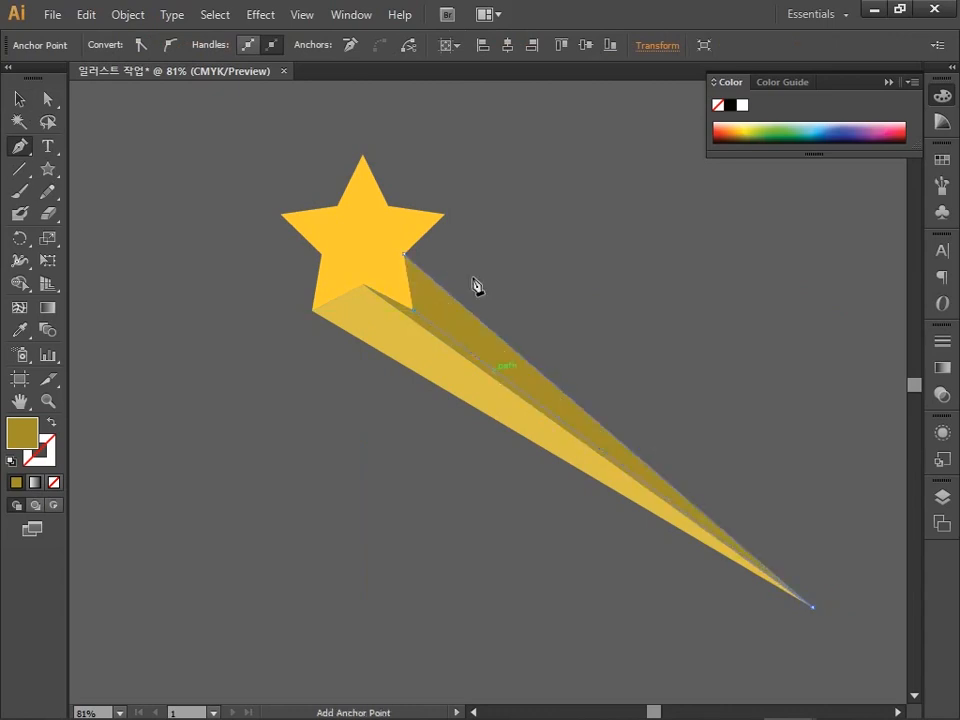
click(404, 255)
key(ctrl+shift+a)
Draw a closed Pen triangle joining the star's right tip, the distant point, and the star's right inner notch.
click(813, 607)
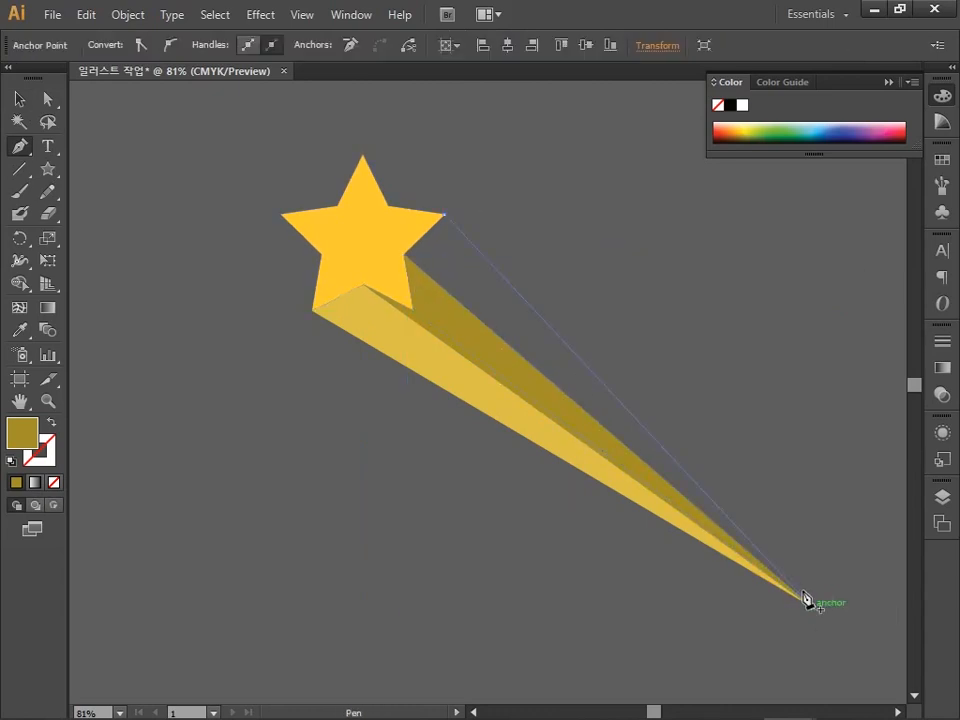
click(404, 255)
click(444, 214)
key(ctrl+shift+a)
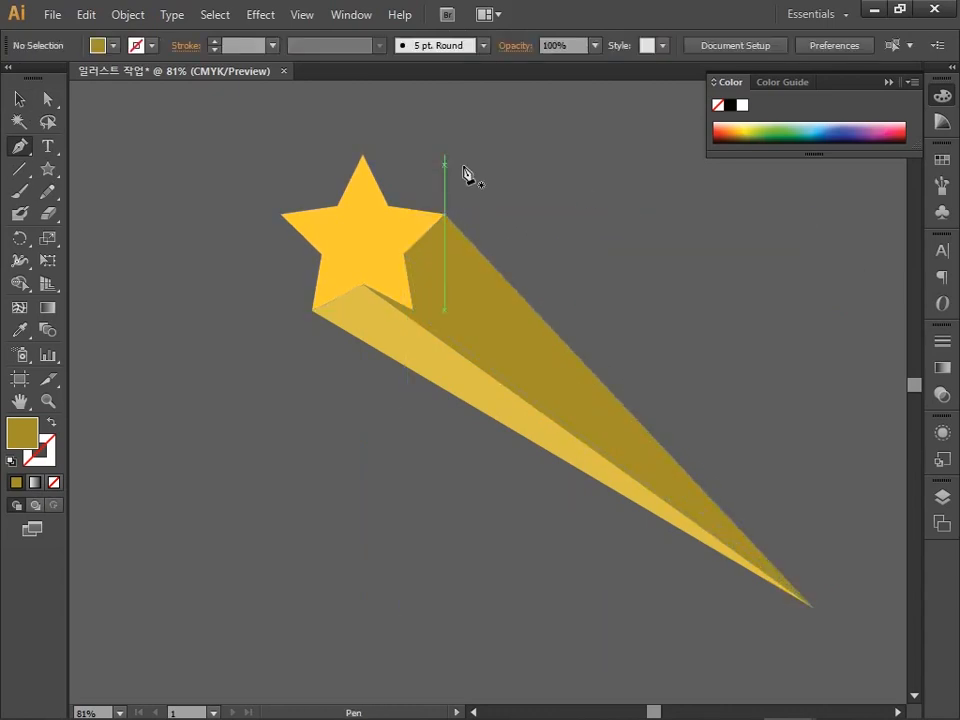
Draw a closed Pen triangle joining the star's top tip, the distant point, and the star's upper-right notch.
click(363, 156)
click(813, 607)
click(390, 215)
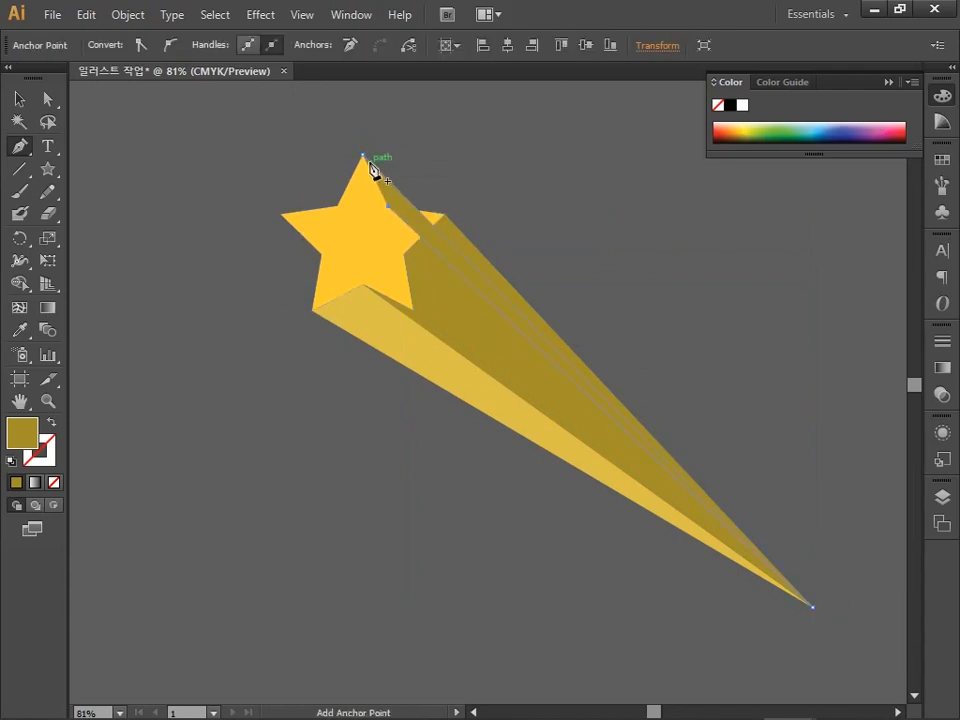
click(363, 157)
key(ctrl+shift+a)
Send the triangle running from the star's top tip to the back, behind the star, and deselect it.
key(v)
right_click(407, 204)
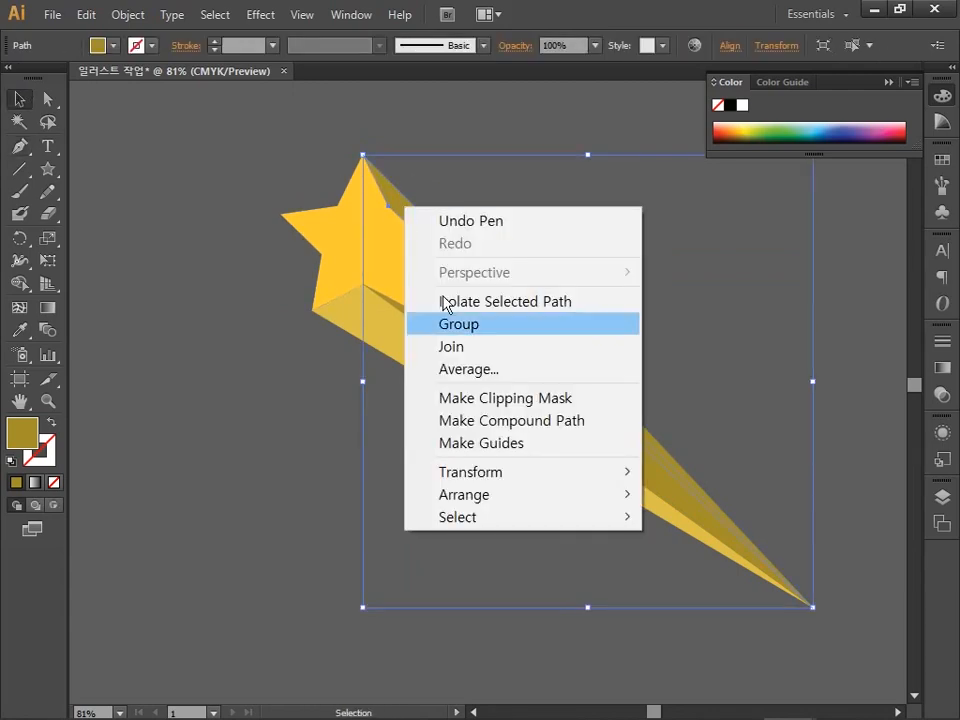
mouse_move(461, 493)
click(680, 561)
click(341, 471)
Copy the light lower triangle's fill colour, #DDC048, to the triangle between the star's right notch and lower-right tip.
click(446, 318)
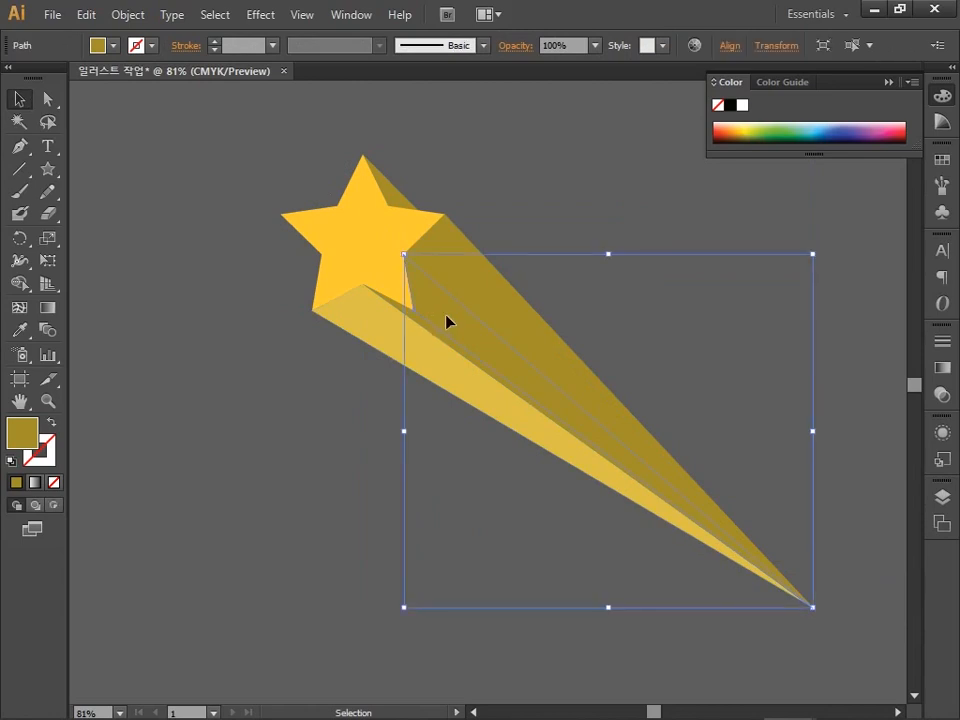
click(330, 312)
double_click(22, 432)
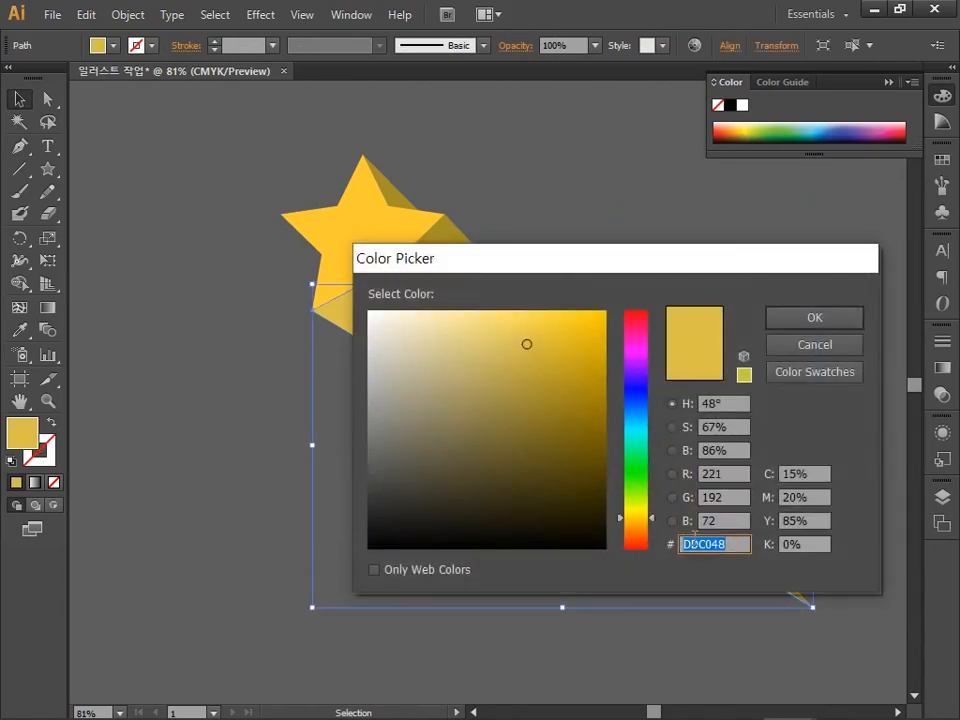
click(827, 317)
click(469, 326)
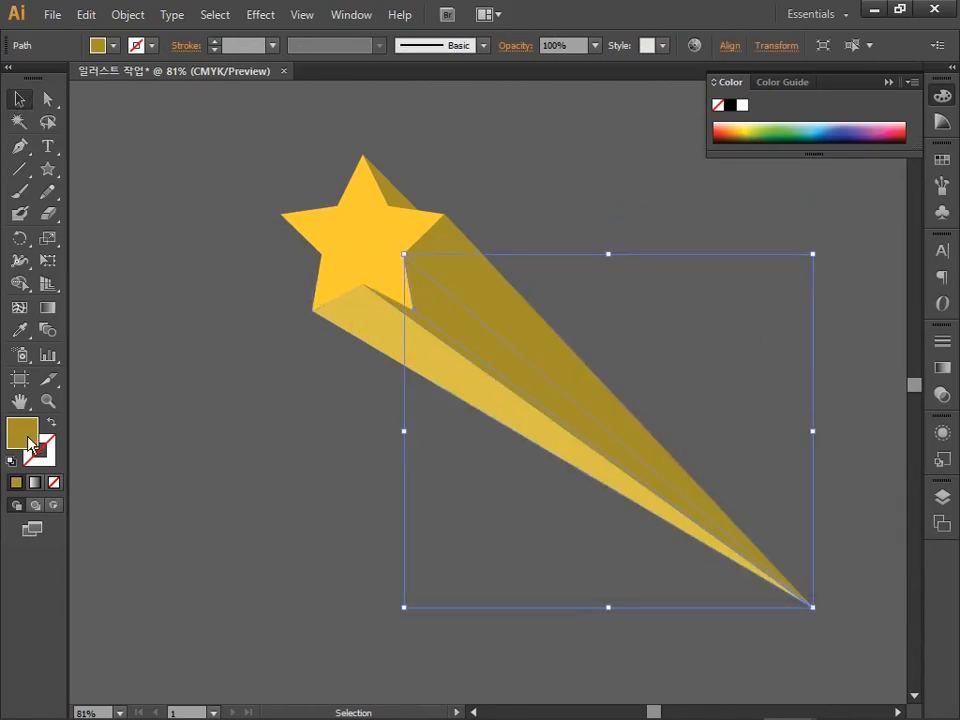
double_click(22, 432)
text(DDC048)
click(806, 324)
click(591, 287)
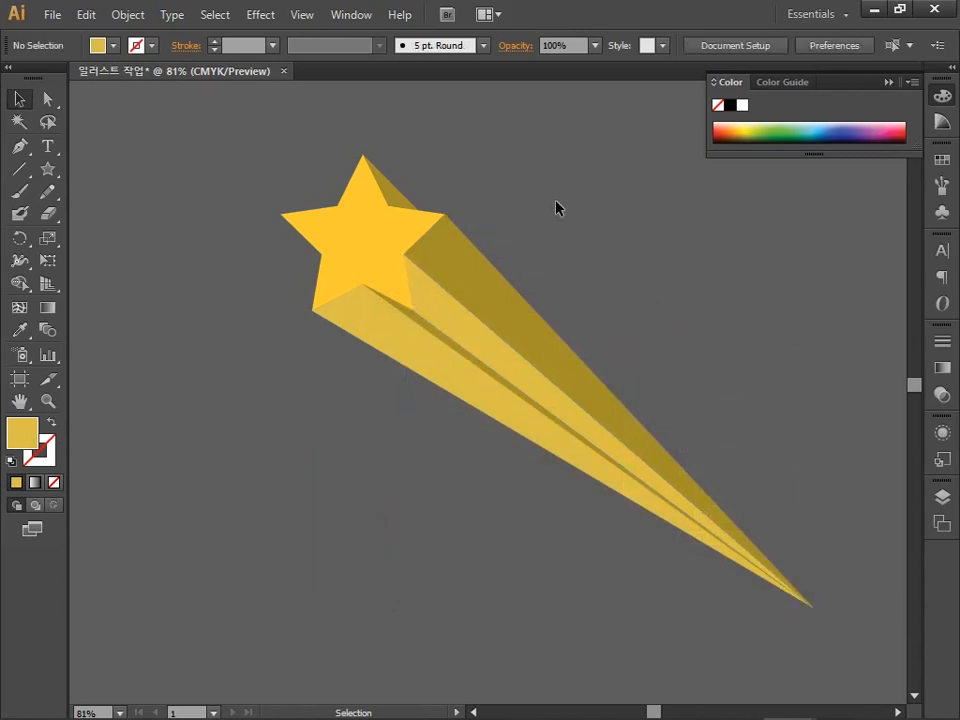
Group the star with all its extrusion triangles and deselect the group.
drag(557, 204, 243, 507)
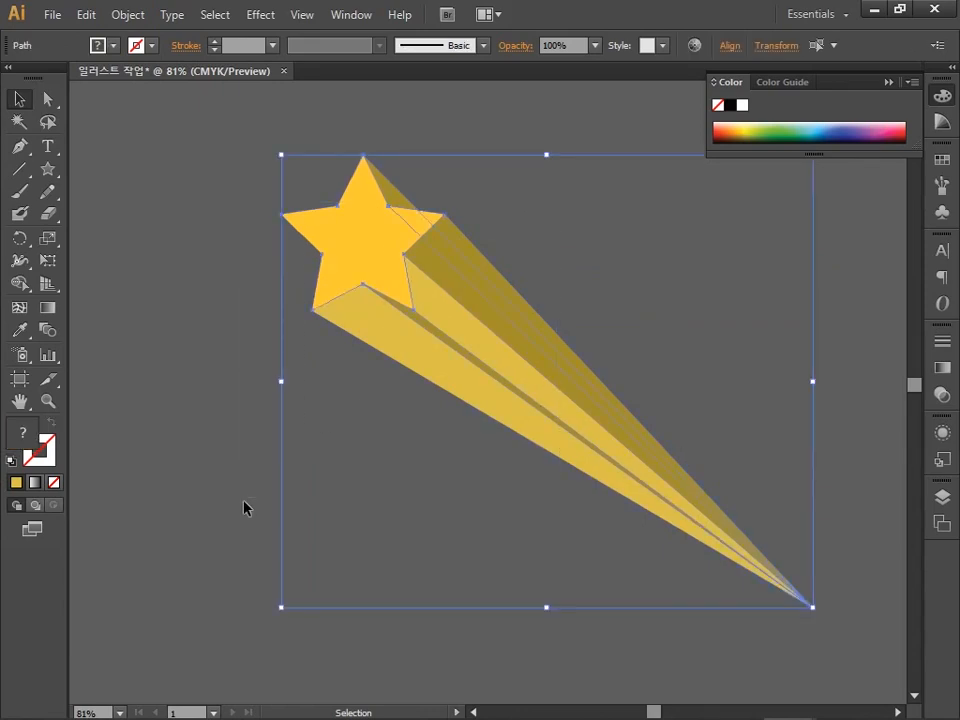
key(ctrl+g)
click(243, 507)
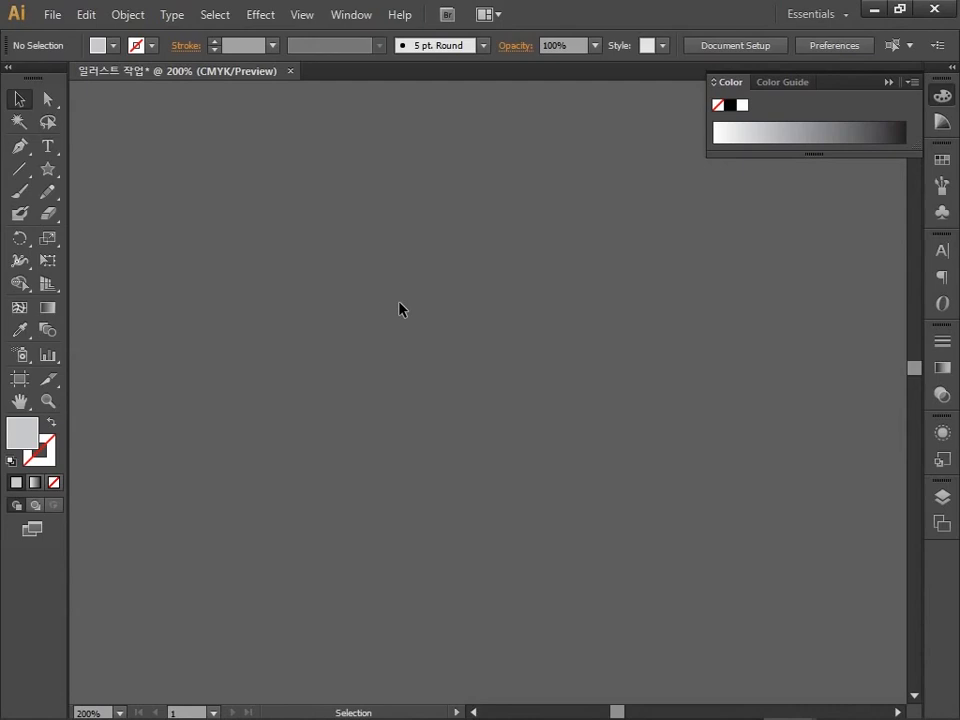
Create a four-pointed star with Radius 1 of 30 mm and Radius 2 of 8 mm on the empty canvas.
click(47, 169)
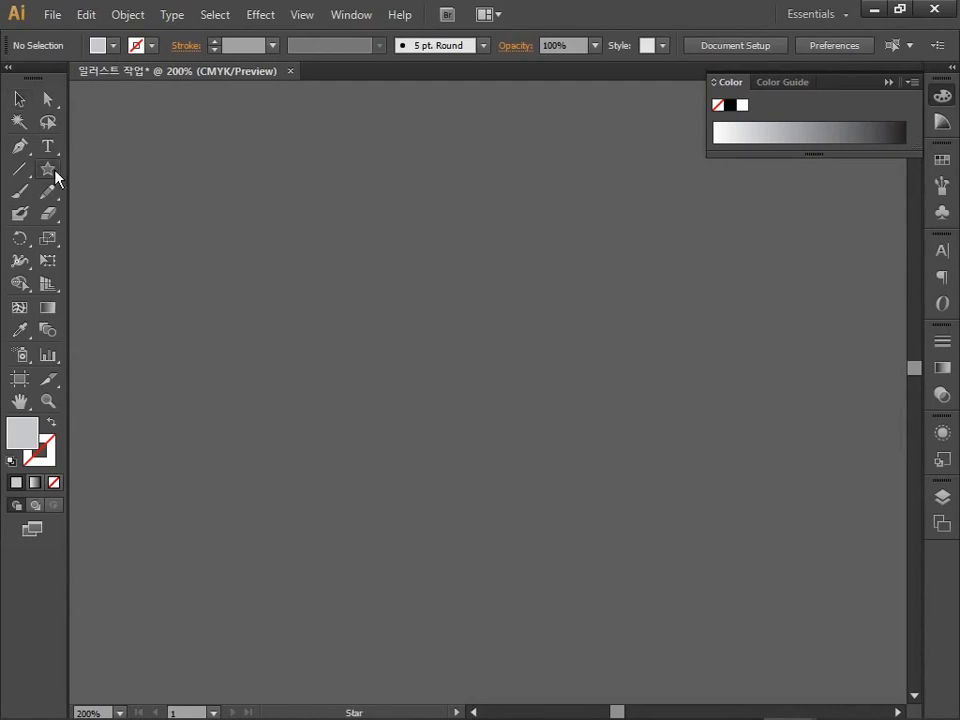
click(381, 260)
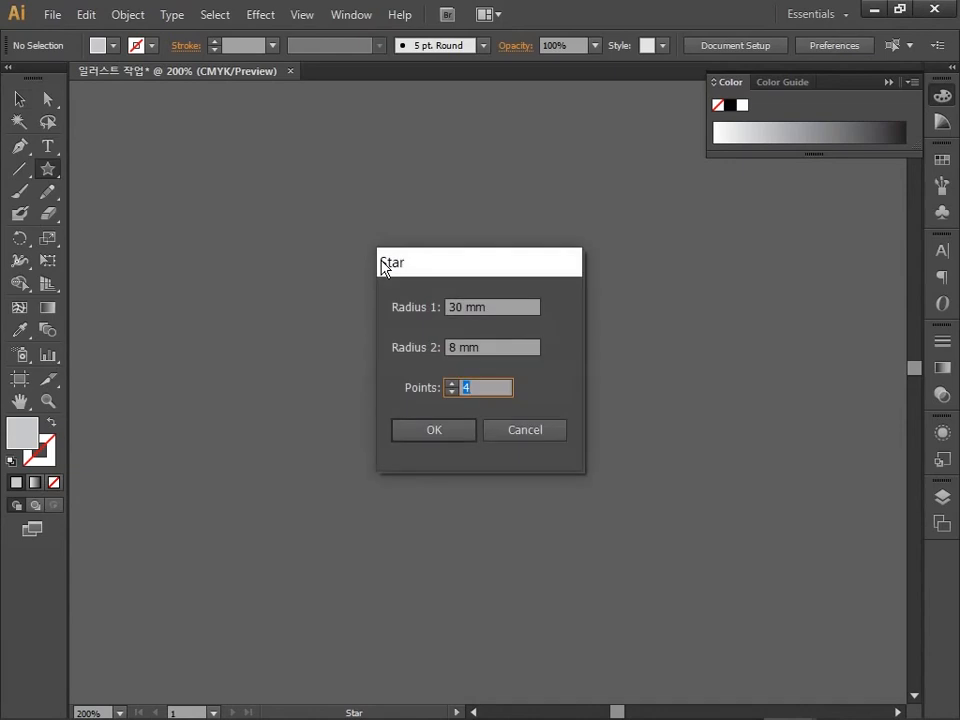
double_click(455, 307)
text(30)
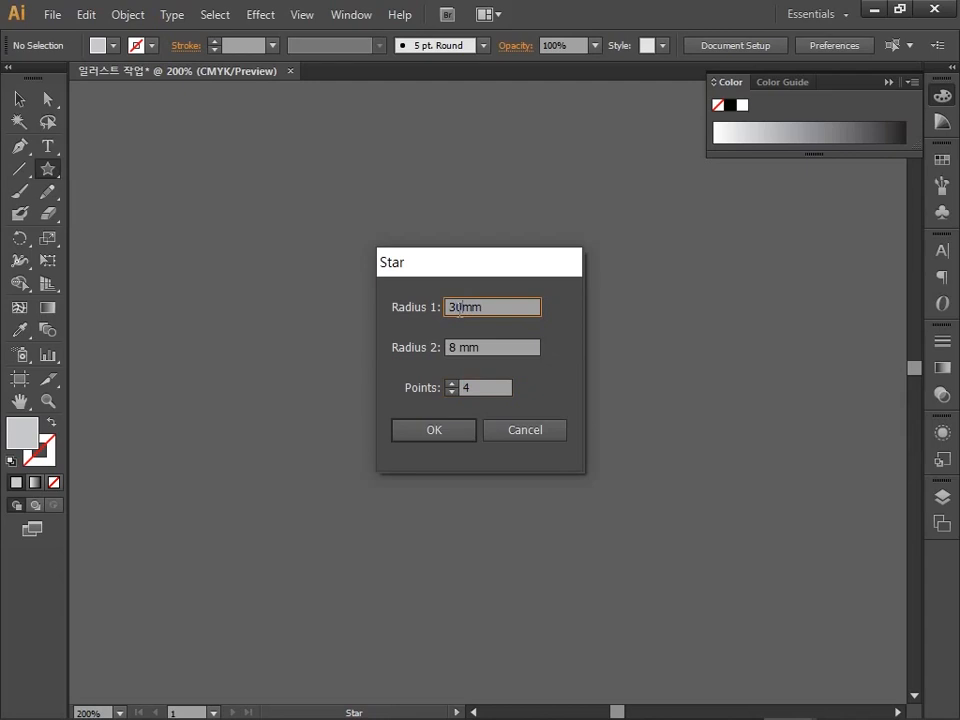
double_click(452, 347)
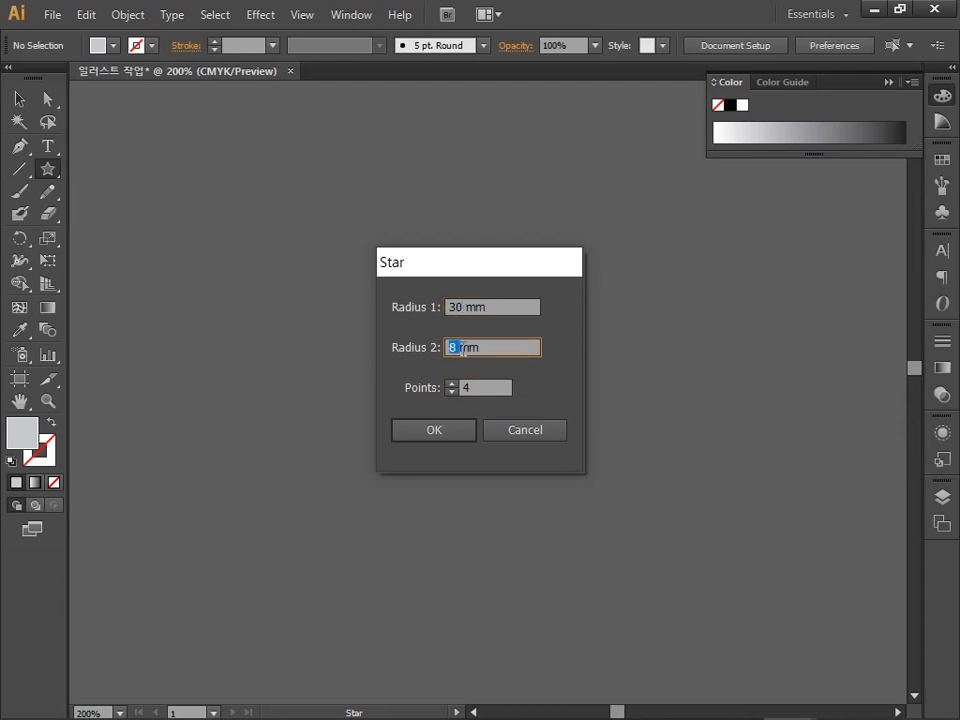
text(8)
double_click(466, 388)
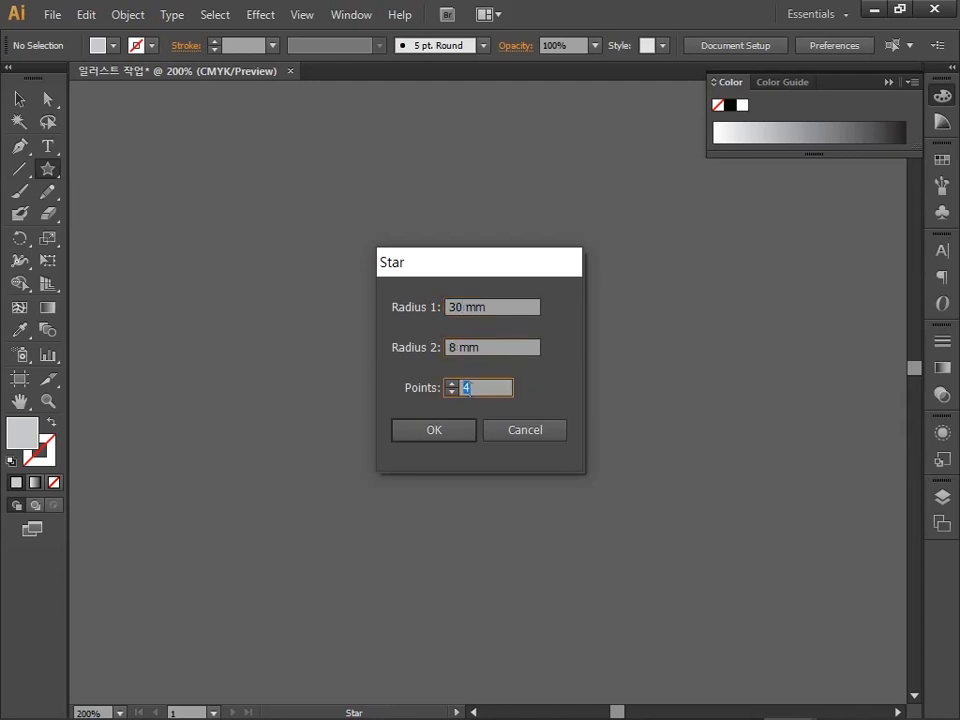
text(4)
click(436, 430)
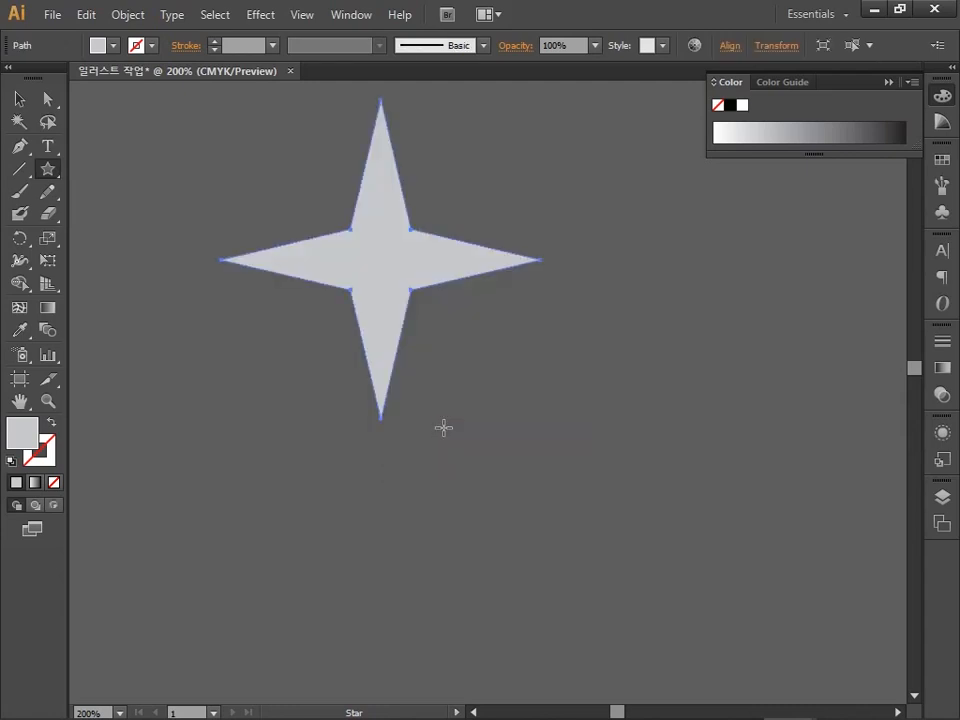
Set the four-pointed star's fill colour to C 0%, M 0%, Y 0%, K 25%.
drag(431, 418, 541, 560)
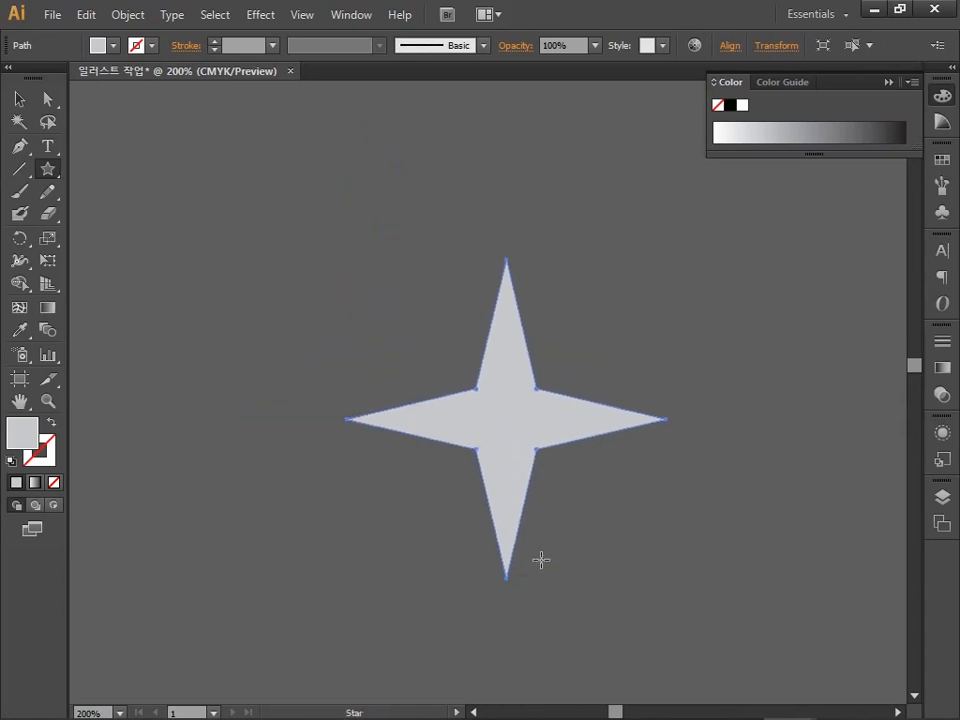
double_click(18, 434)
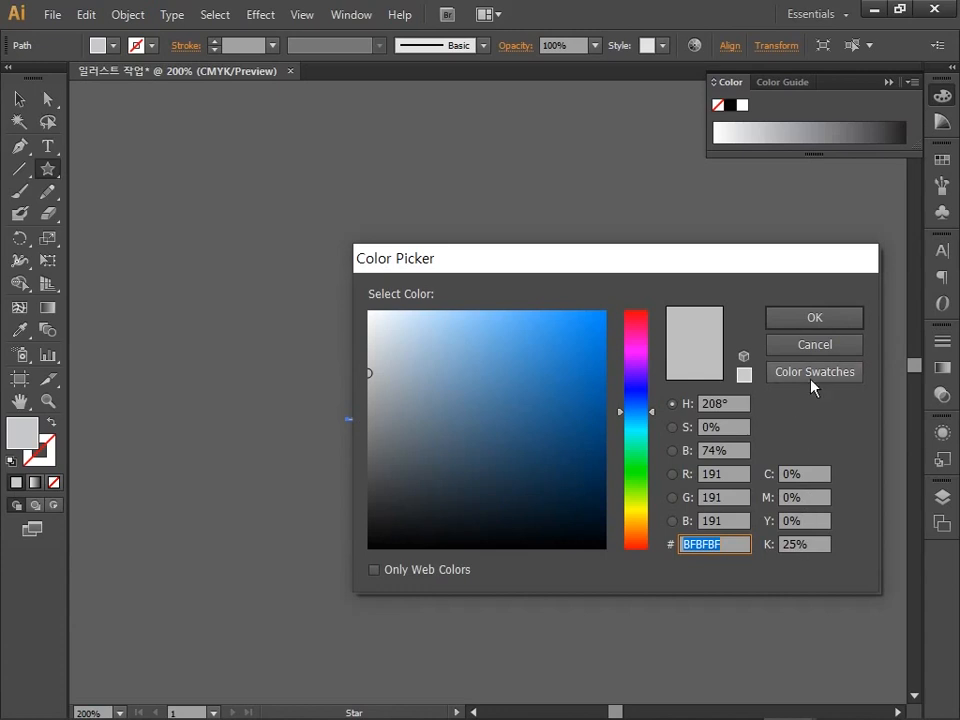
click(811, 316)
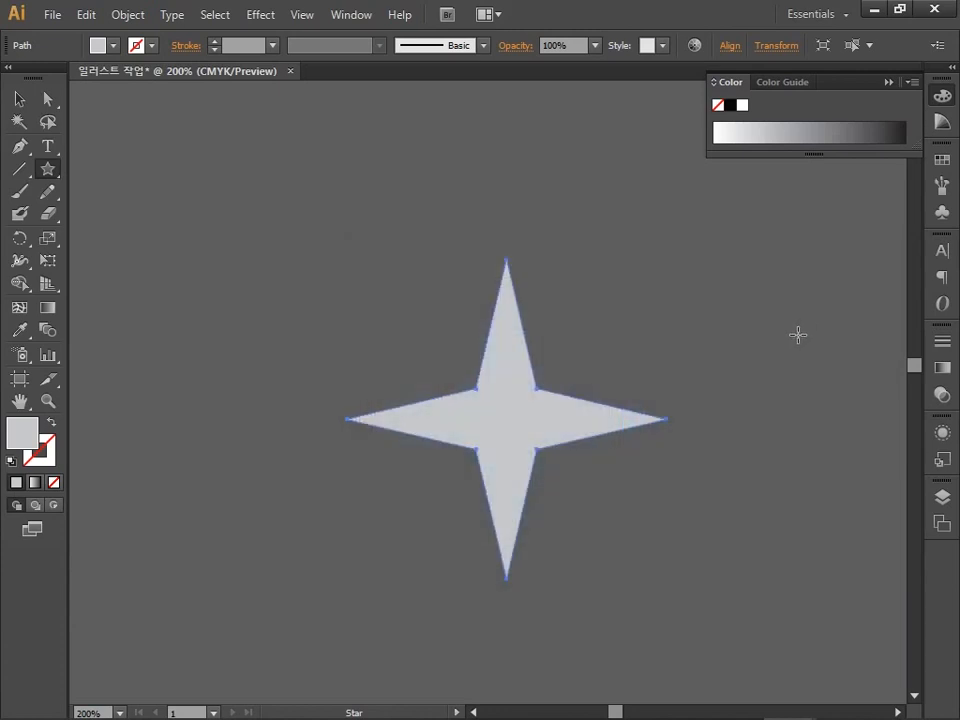
Draw four line segments through the star's centre, joining each pair of opposite tips and each pair of opposite inner corners.
click(19, 169)
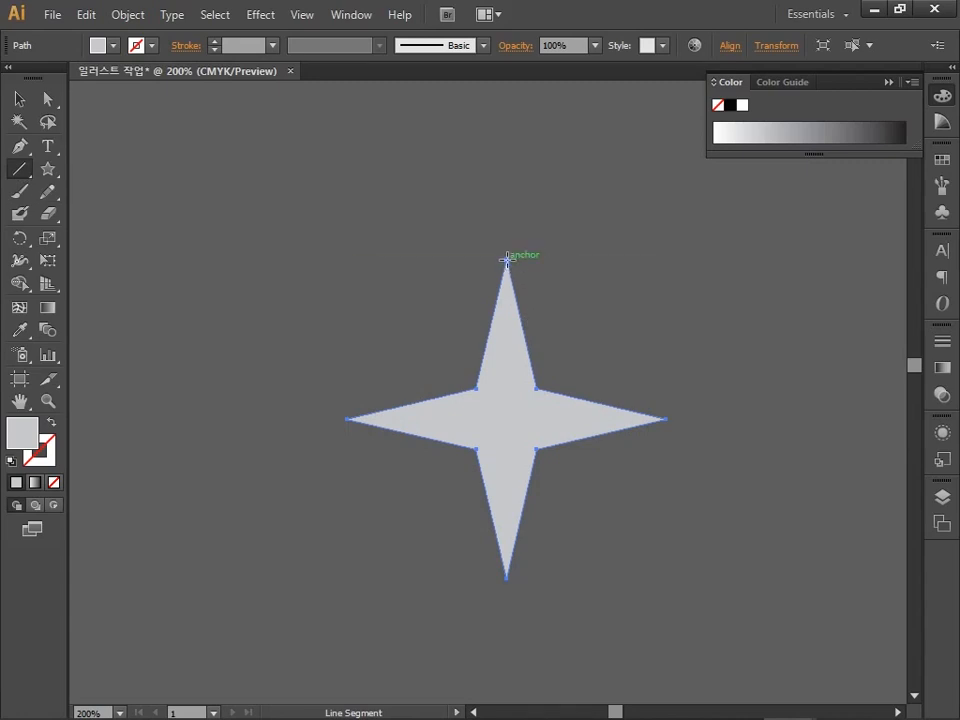
drag(505, 257, 506, 576)
drag(348, 419, 666, 419)
drag(535, 390, 476, 449)
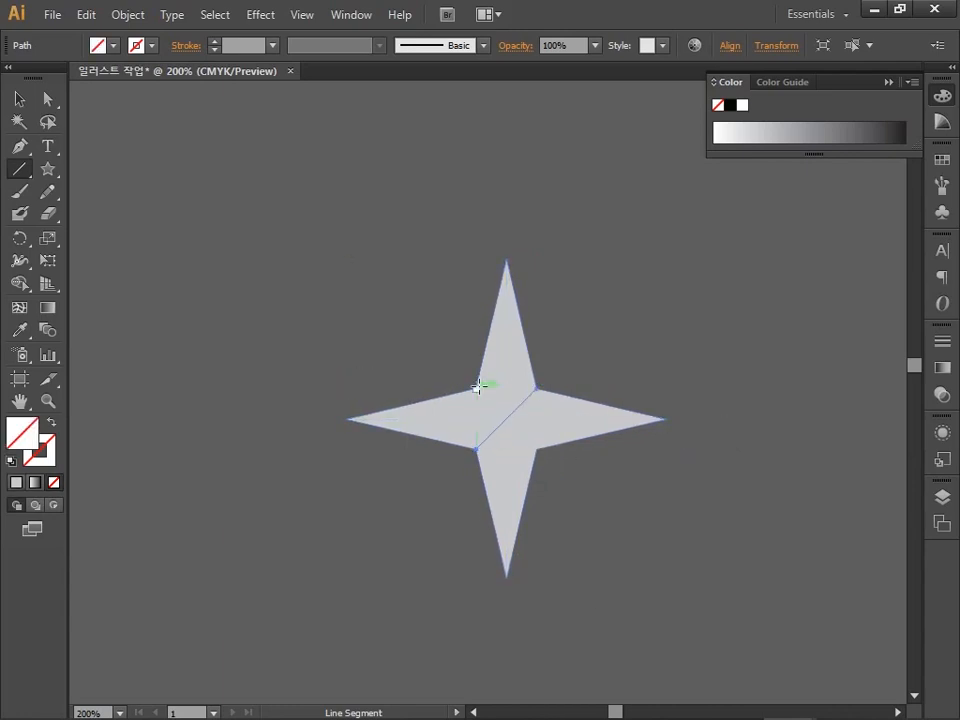
drag(476, 388, 536, 449)
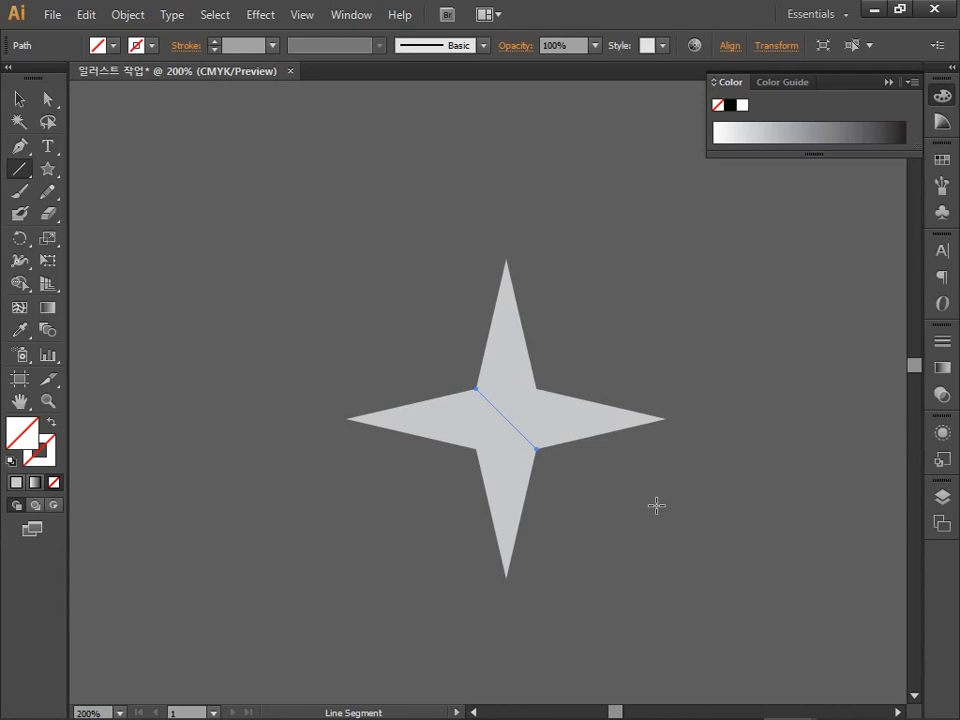
Divide the four-pointed star along its four centre lines with Pathfinder Divide, then ungroup and deselect the pieces.
click(18, 100)
drag(306, 268, 716, 617)
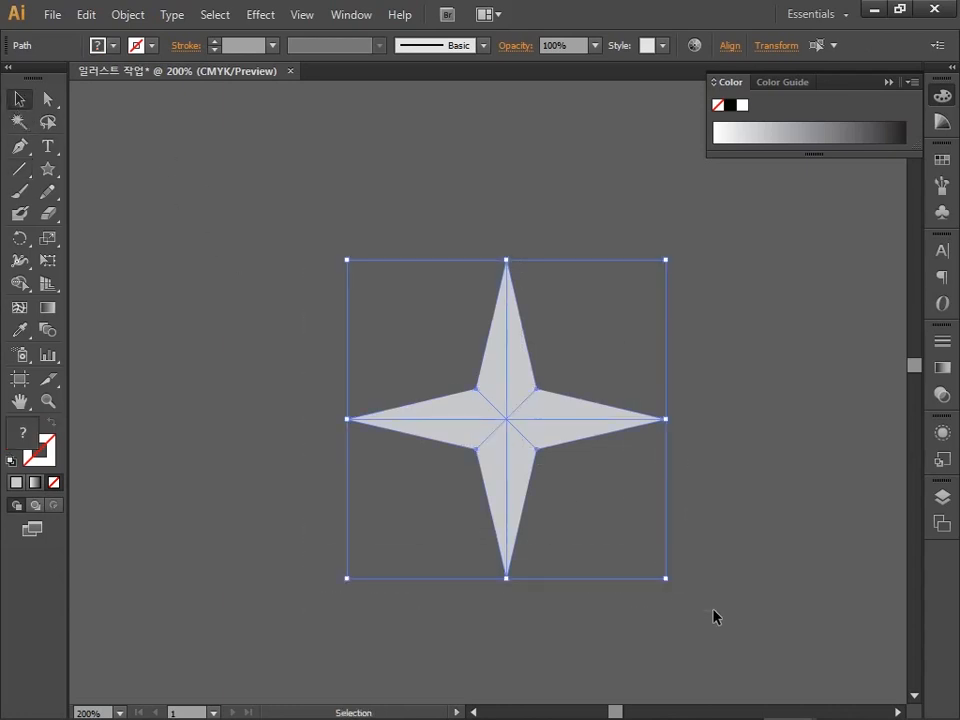
click(357, 20)
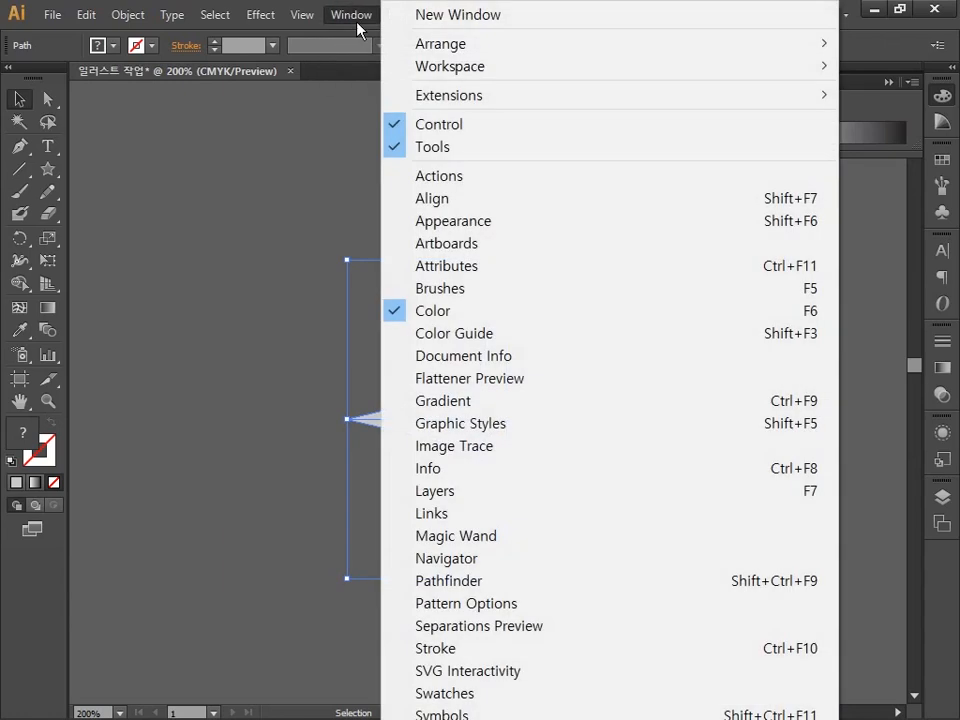
click(487, 581)
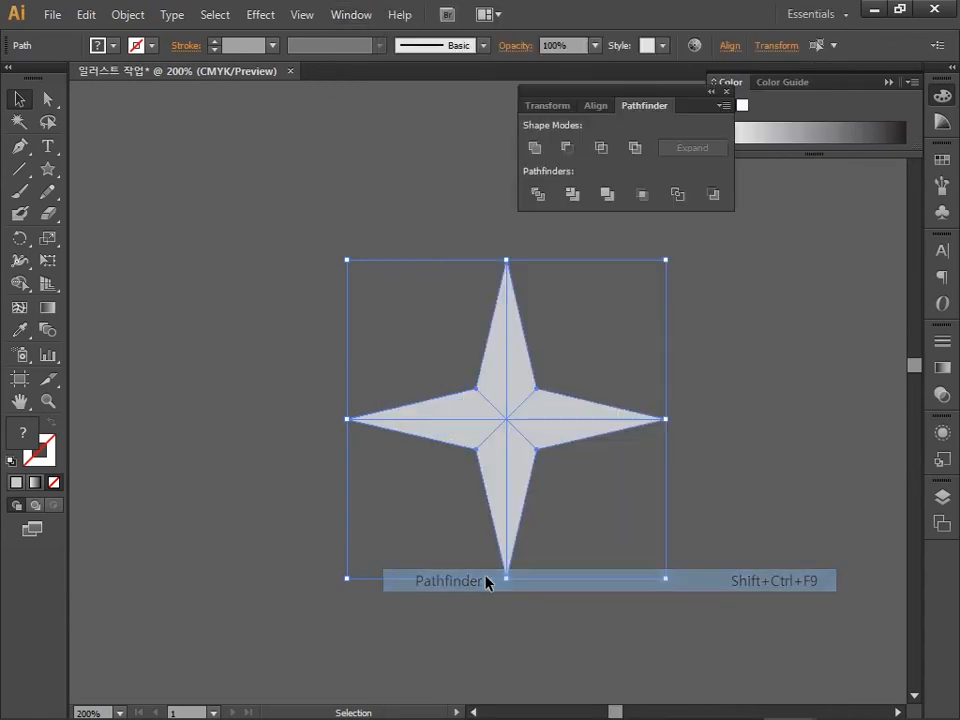
click(536, 194)
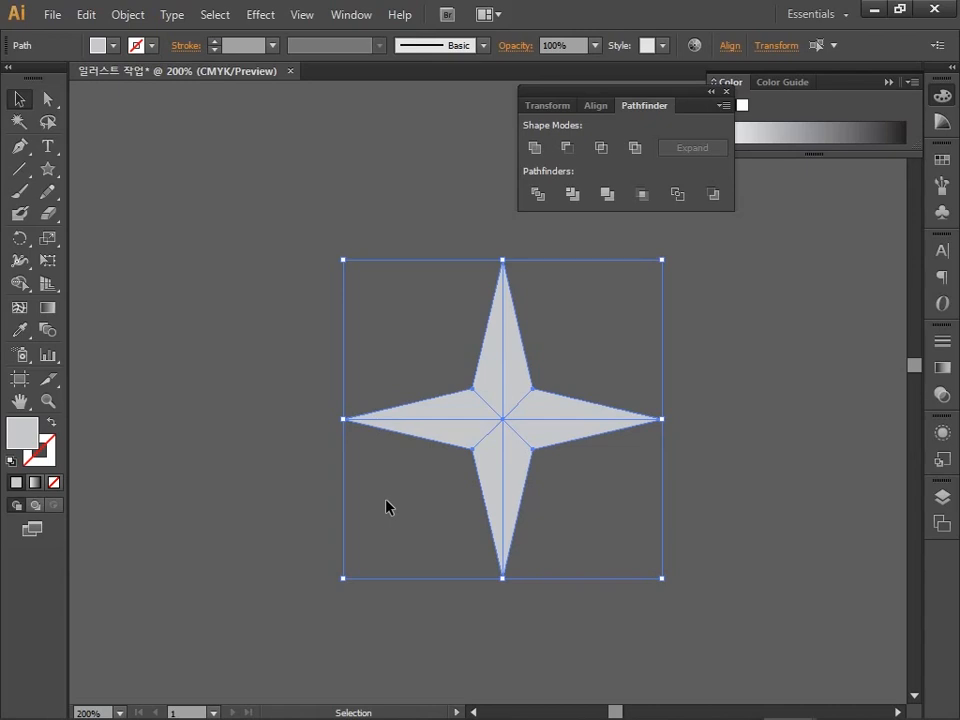
key(ctrl+shift)
click(334, 515)
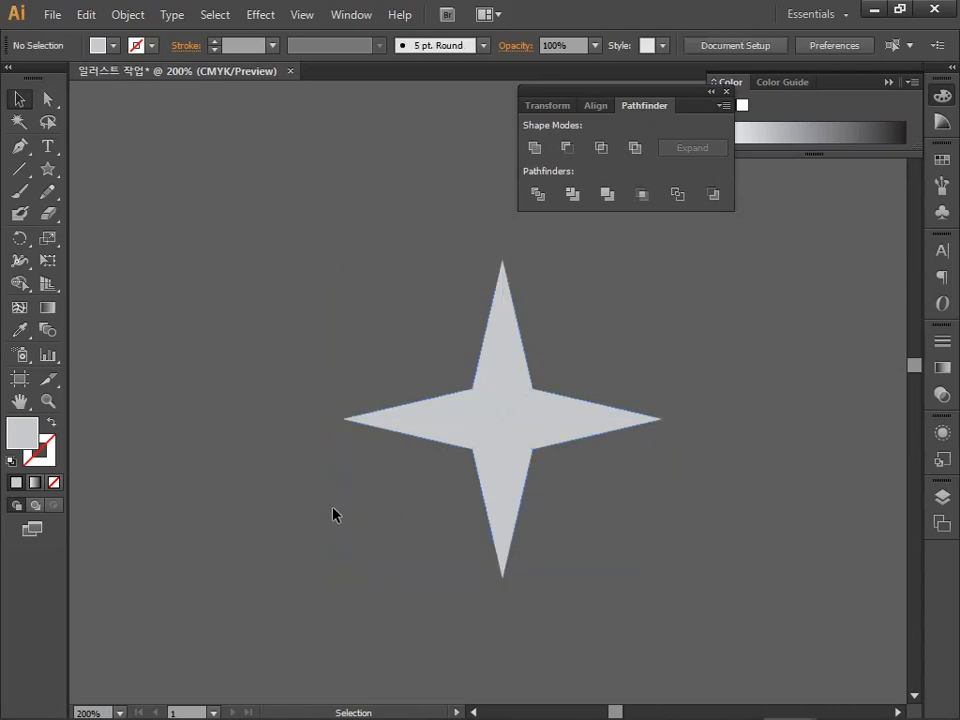
Set the fill of every other facet of the divided star, one per arm, to K 50%.
click(485, 469)
shift+click(441, 399)
shift+click(523, 376)
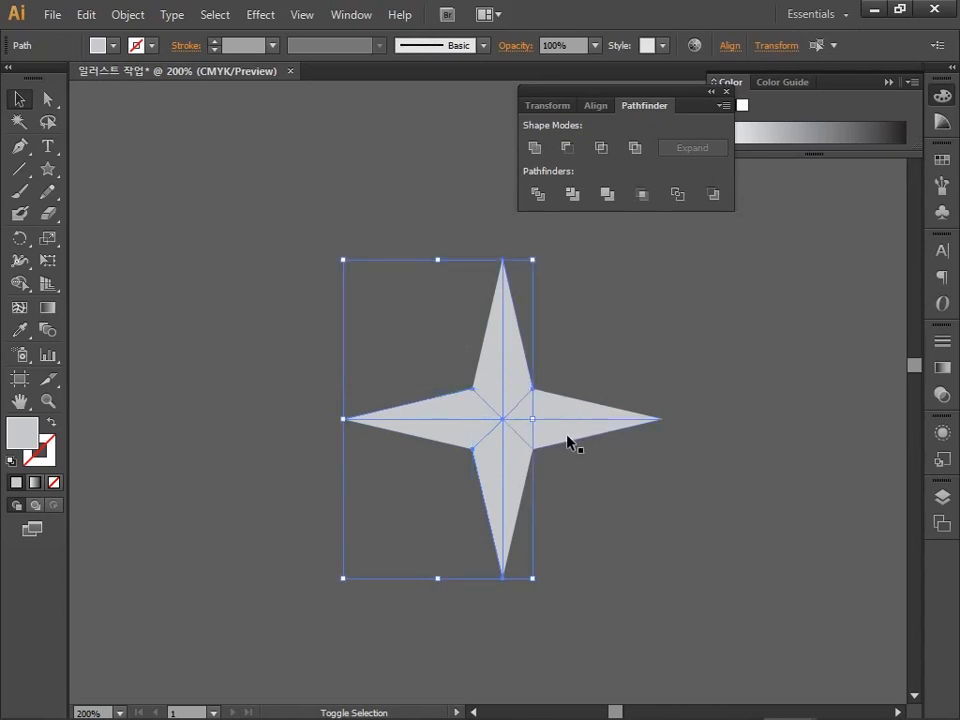
shift+click(568, 436)
double_click(22, 433)
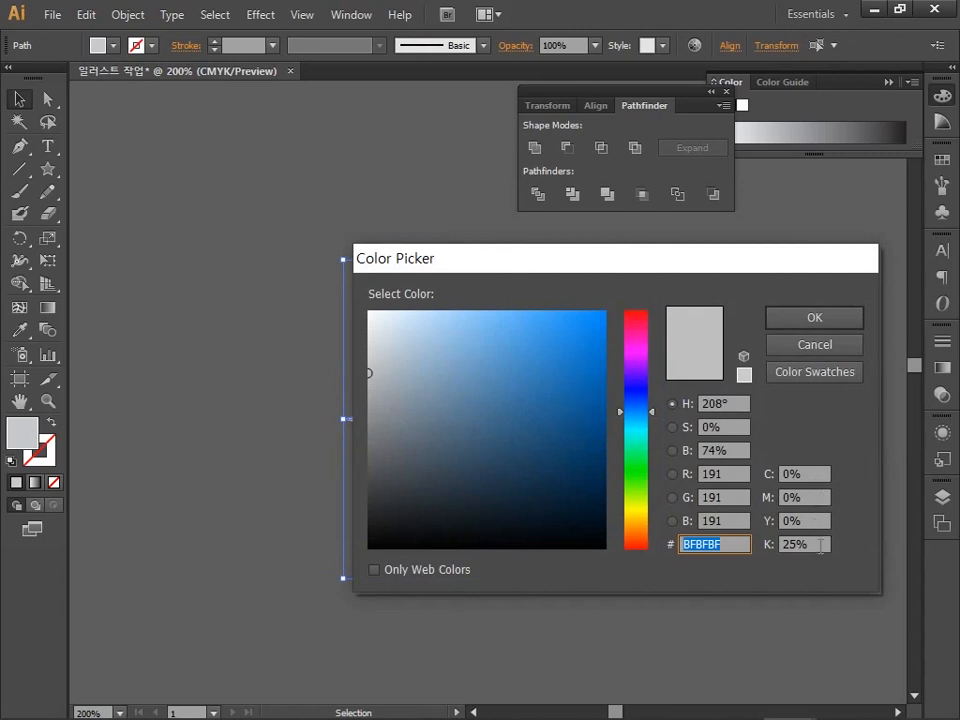
click(820, 544)
text(50)
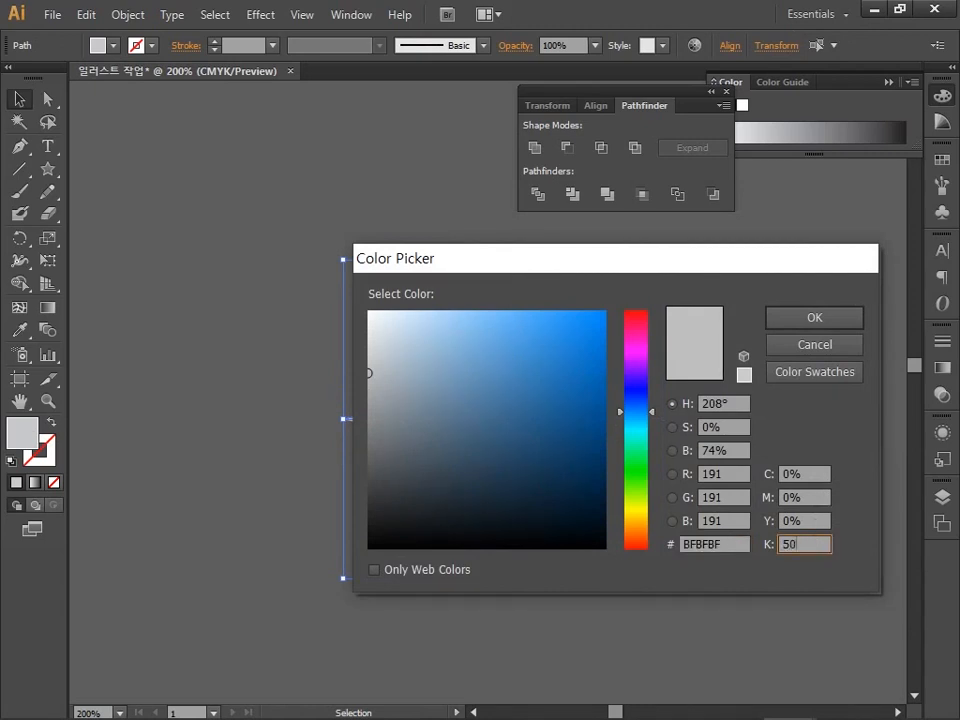
click(806, 328)
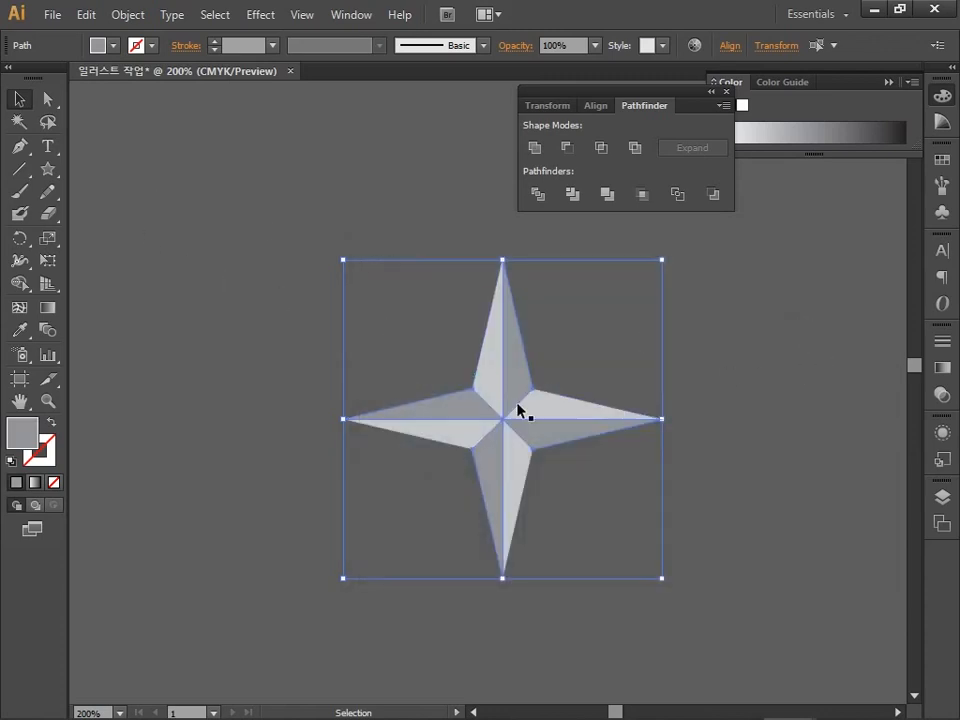
Group all the star's facets and create a copy of the group rotated 45° about the star's centre.
drag(261, 326, 783, 622)
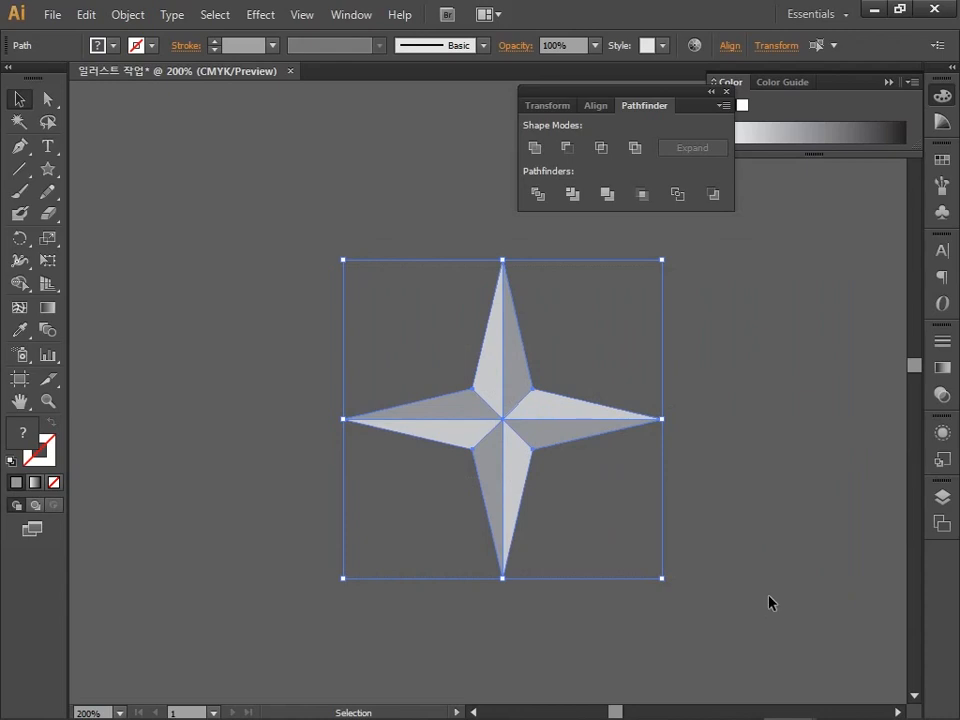
key(ctrl+g)
click(19, 237)
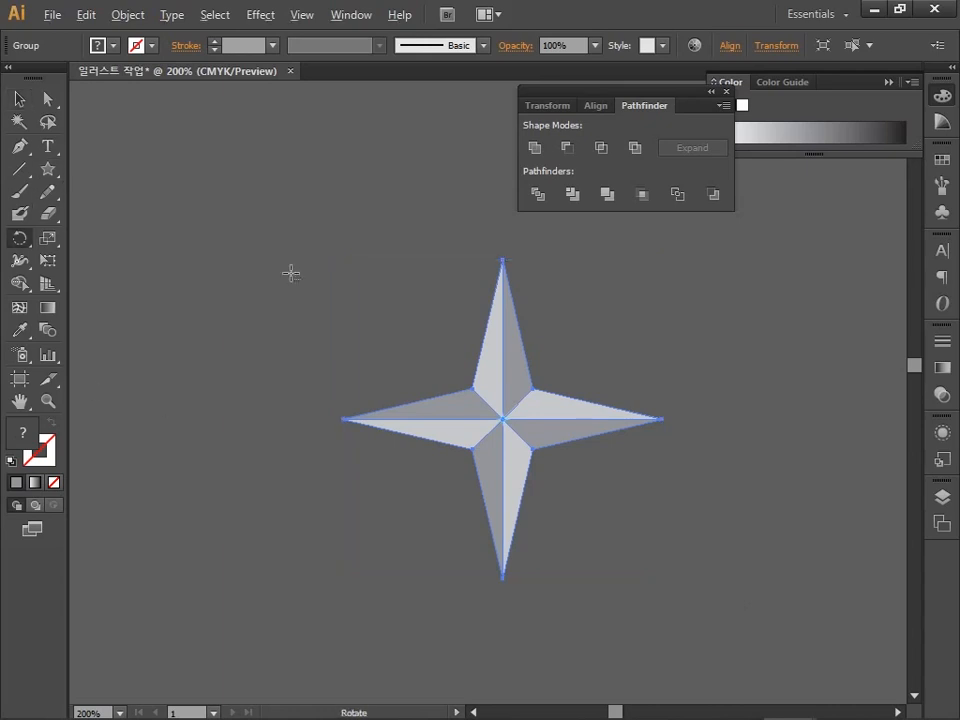
alt+click(503, 422)
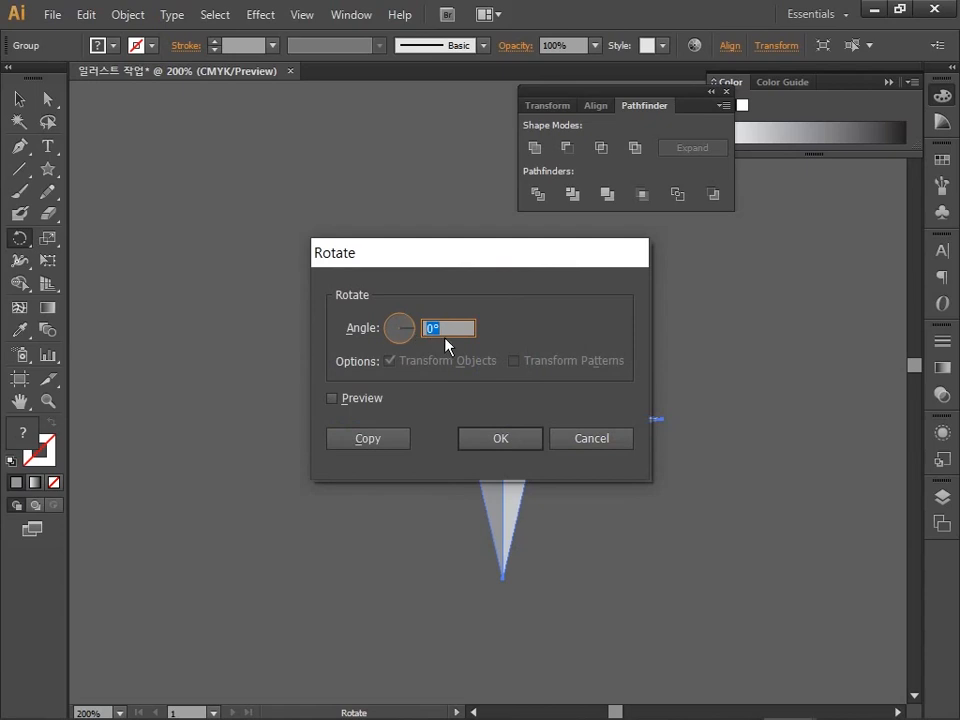
text(45)
click(500, 438)
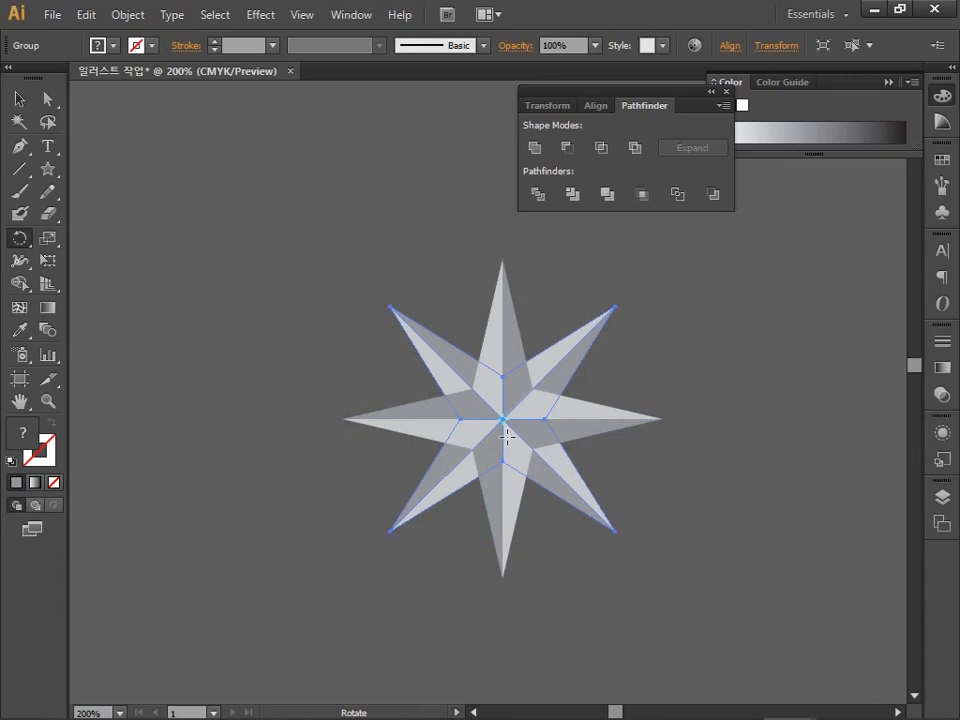
Scale the rotated star copy uniformly to 80%, send it behind the original star and deselect it.
double_click(40, 243)
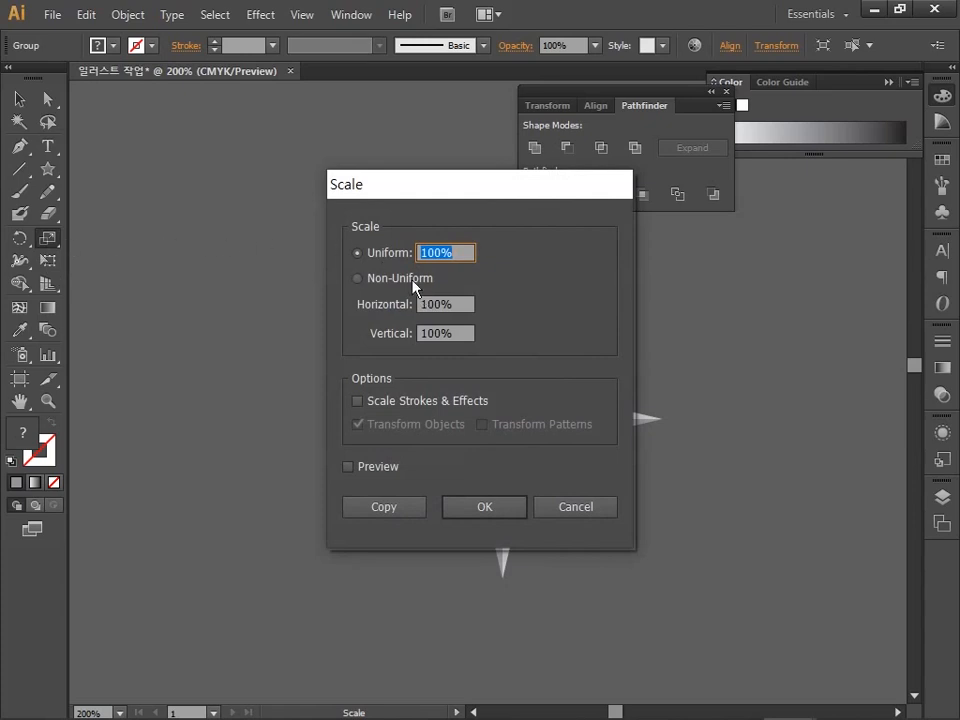
text(80)
click(484, 507)
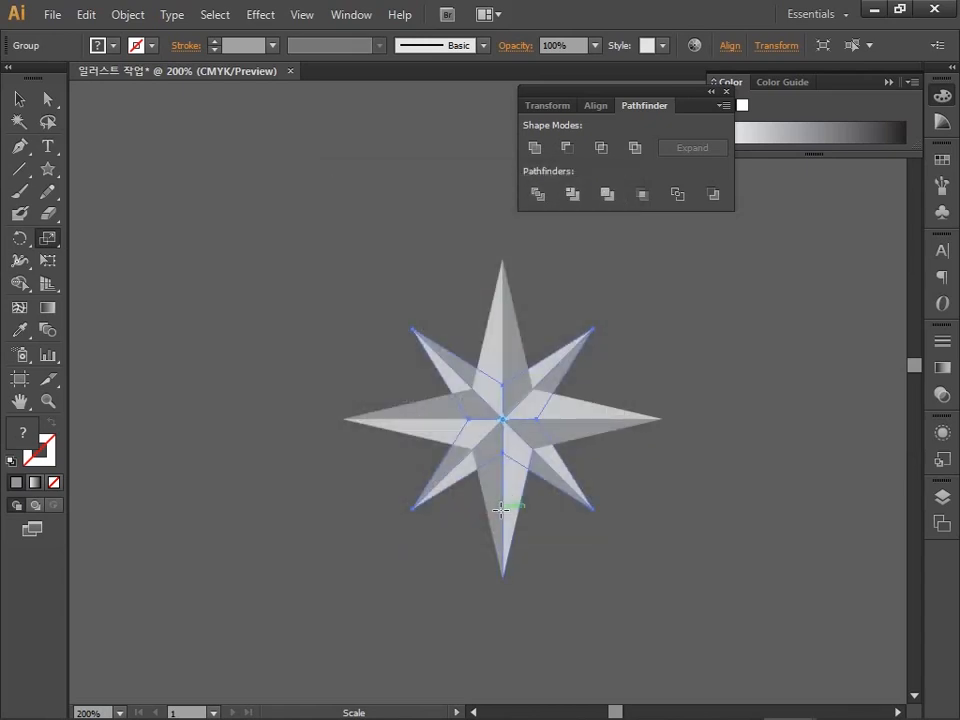
key(ctrl+shift+a)
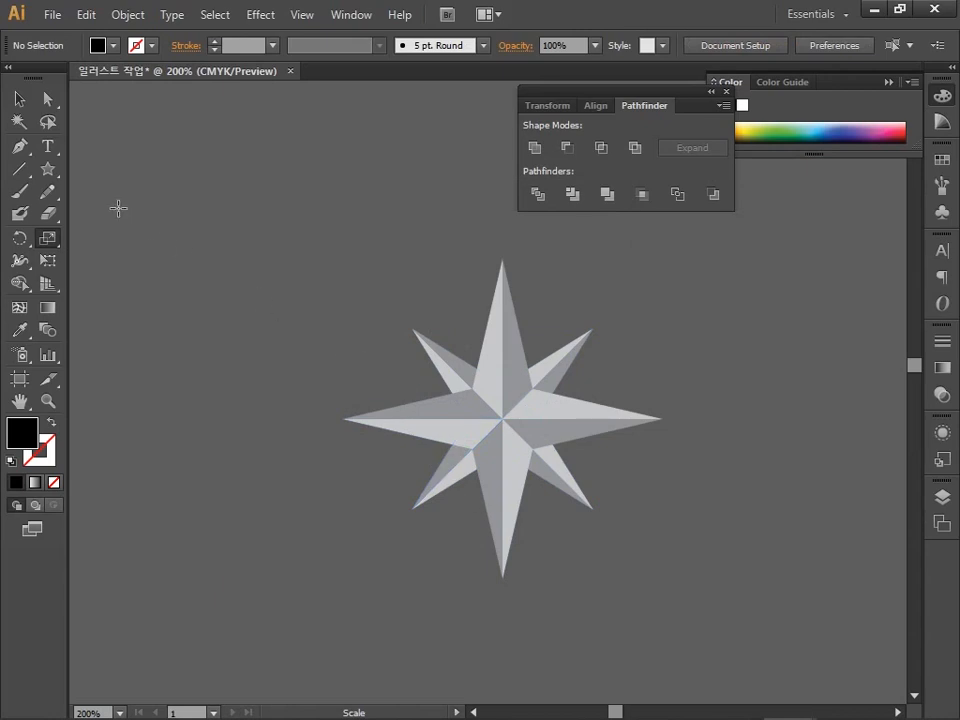
Add the text labels N above, E to the right of, S below and W to the left of the compass star.
click(45, 156)
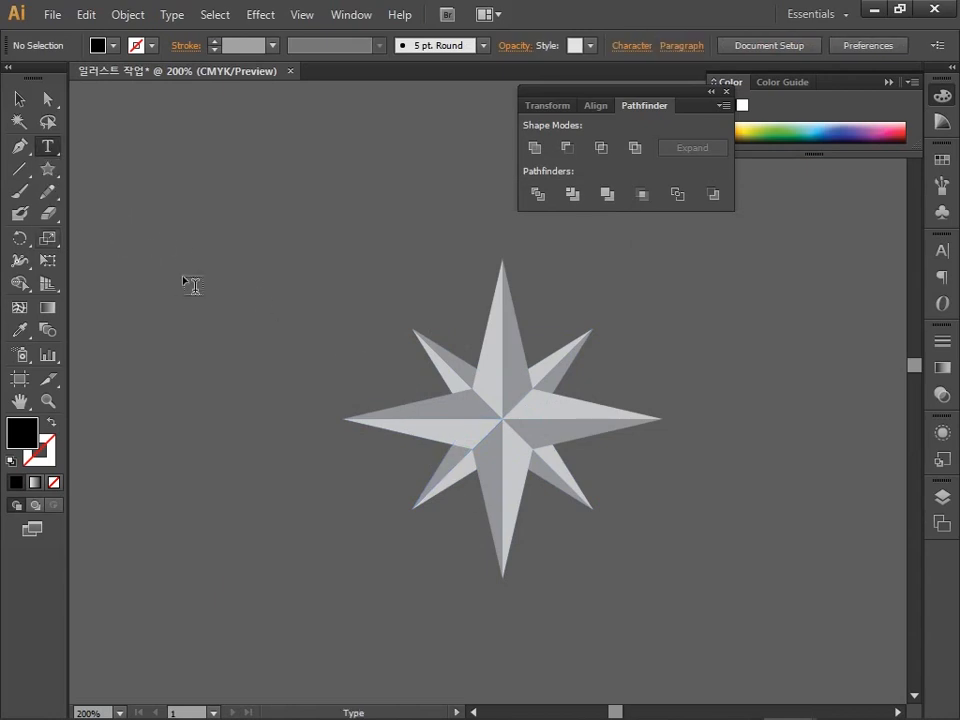
click(500, 240)
text(N)
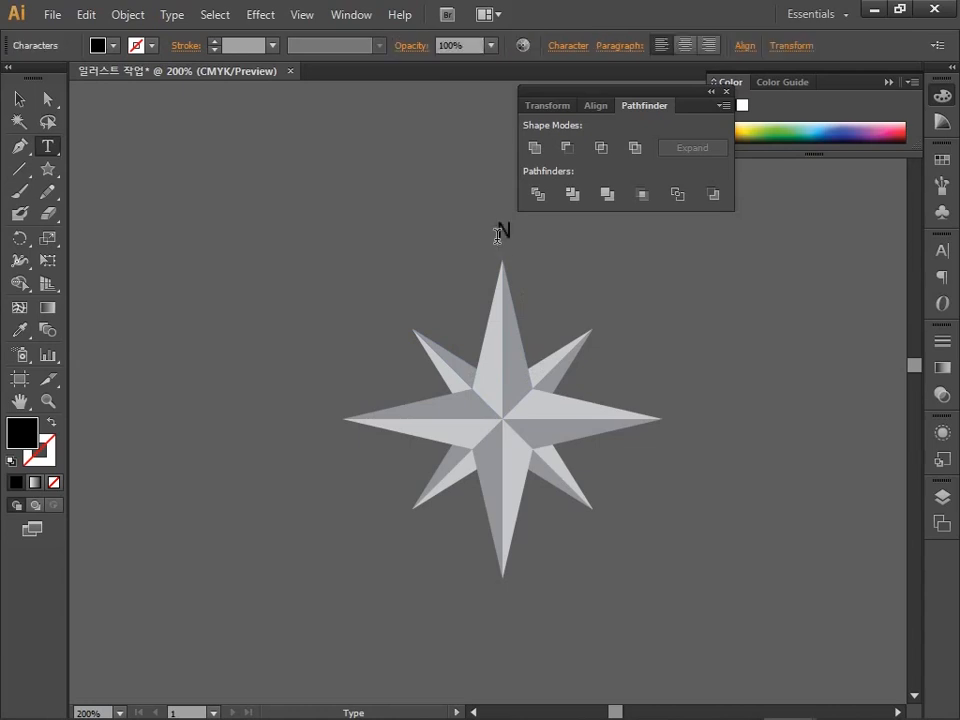
click(695, 420)
text(E)
ctrl+click(750, 510)
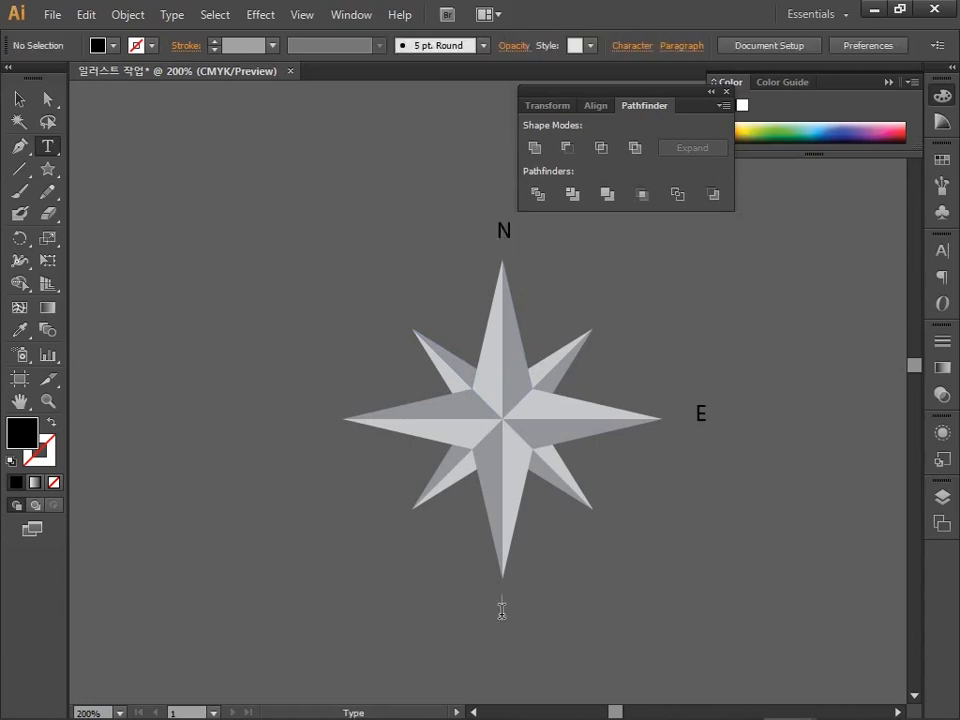
click(500, 616)
text(S)
ctrl+click(675, 617)
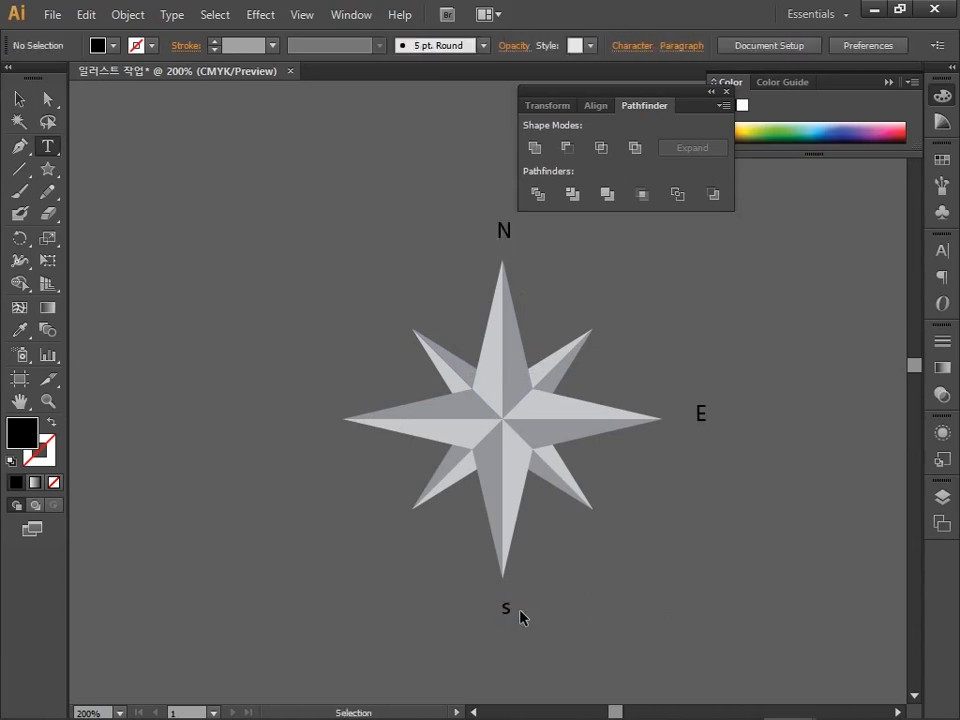
click(303, 418)
text(W)
ctrl+click(476, 540)
Set the fill of the N, E, S and W labels to C 0%, M 0%, Y 0%, K 50%.
ctrl+click(504, 230)
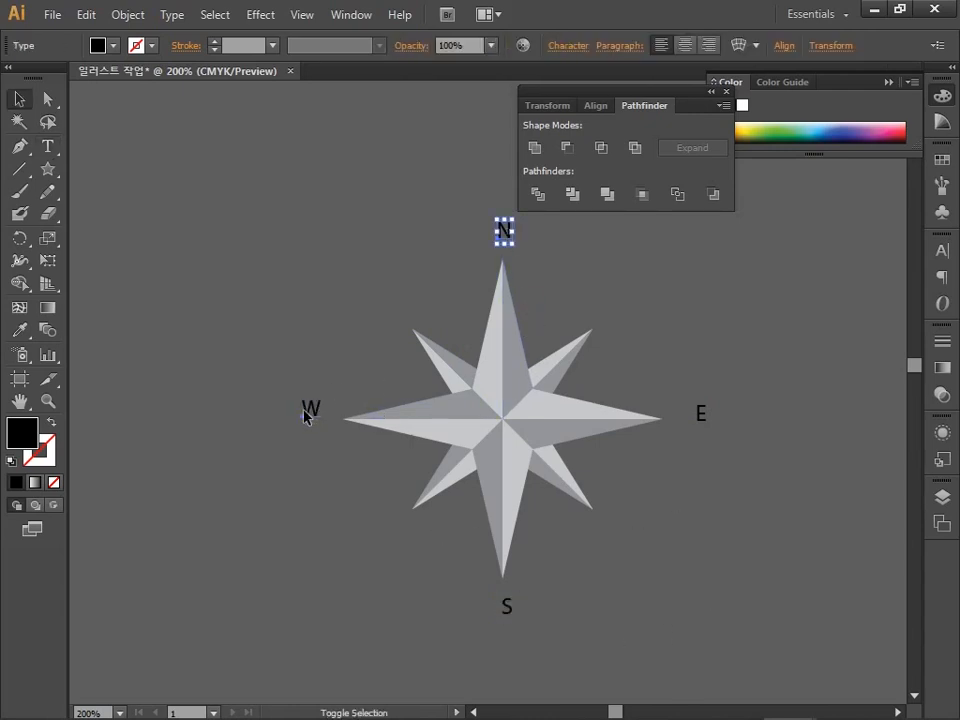
ctrl+shift+click(311, 410)
ctrl+shift+click(505, 608)
ctrl+shift+click(700, 413)
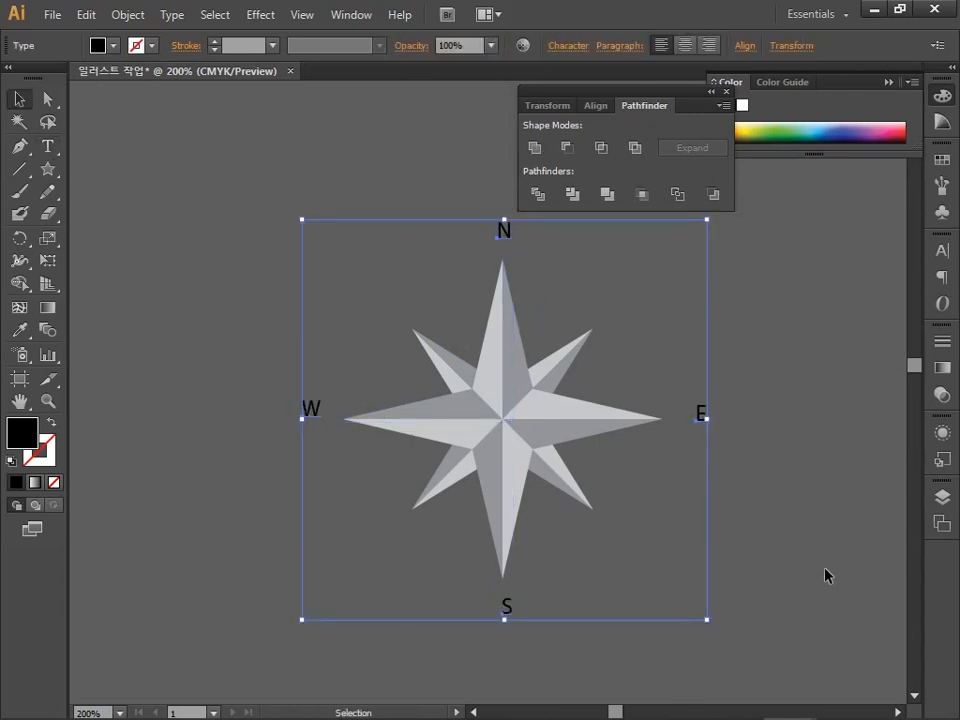
double_click(22, 432)
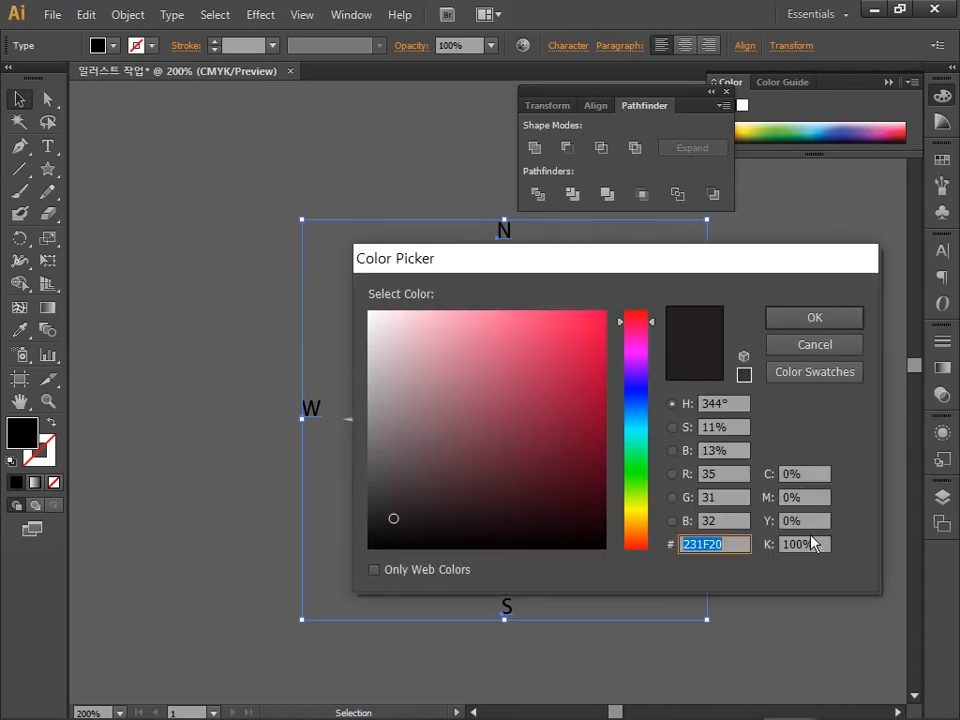
click(814, 543)
text(50)
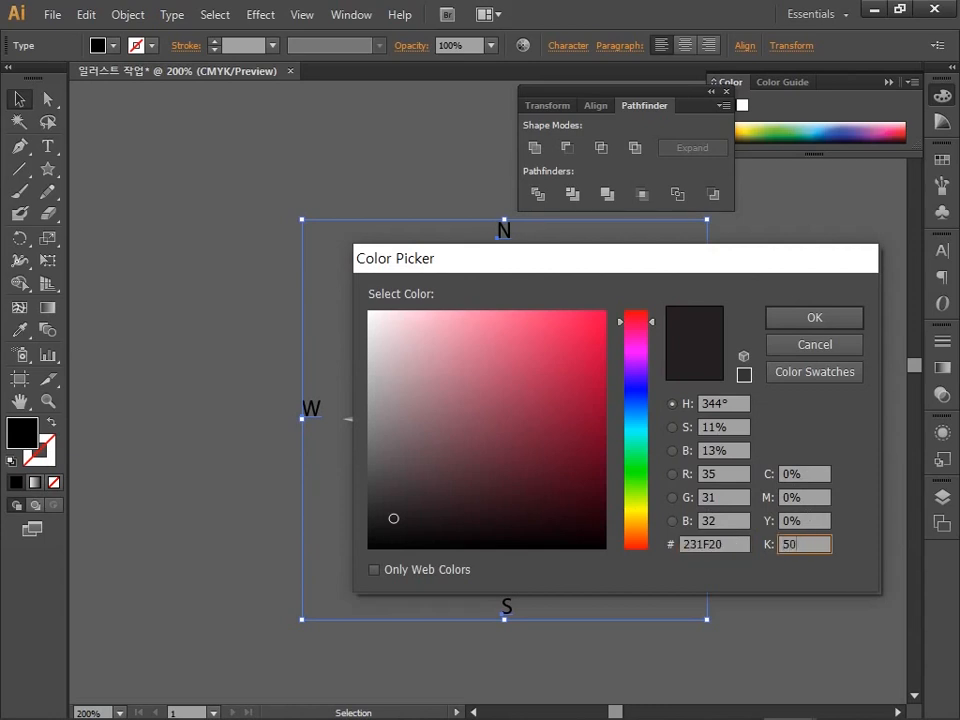
click(833, 318)
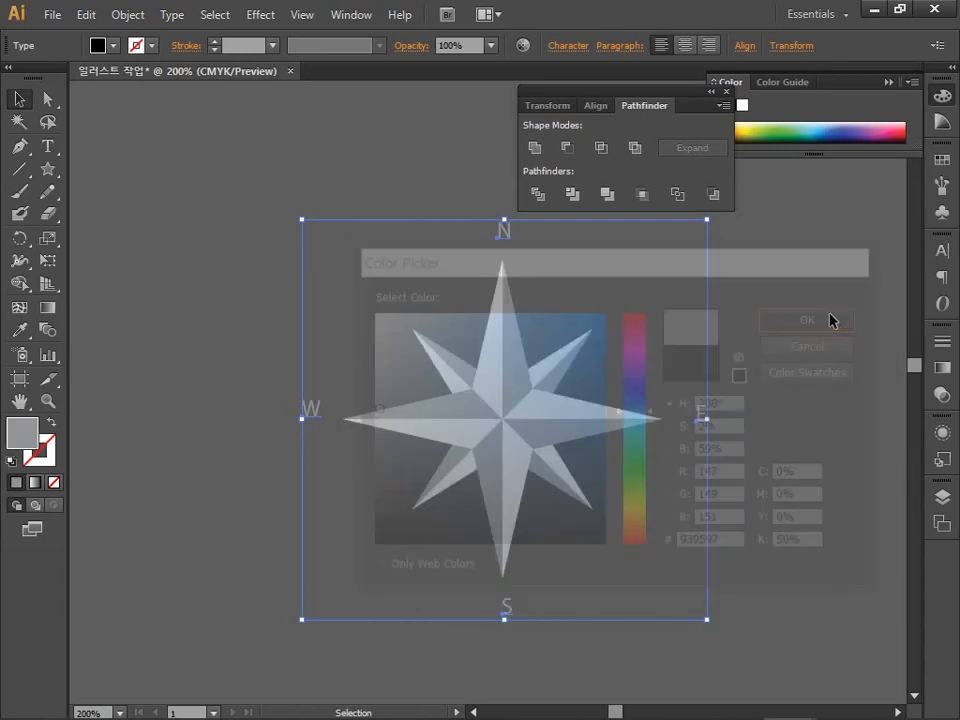
Set the N label's font to HY헤드라인M and its size to 18 pt.
click(507, 236)
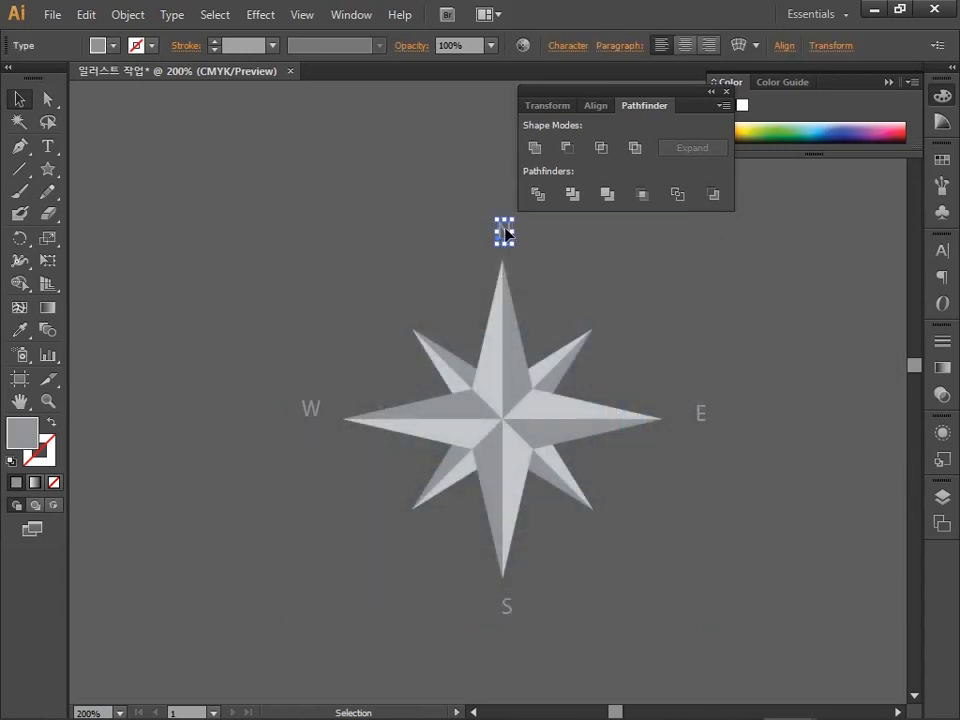
click(581, 45)
click(573, 77)
click(675, 242)
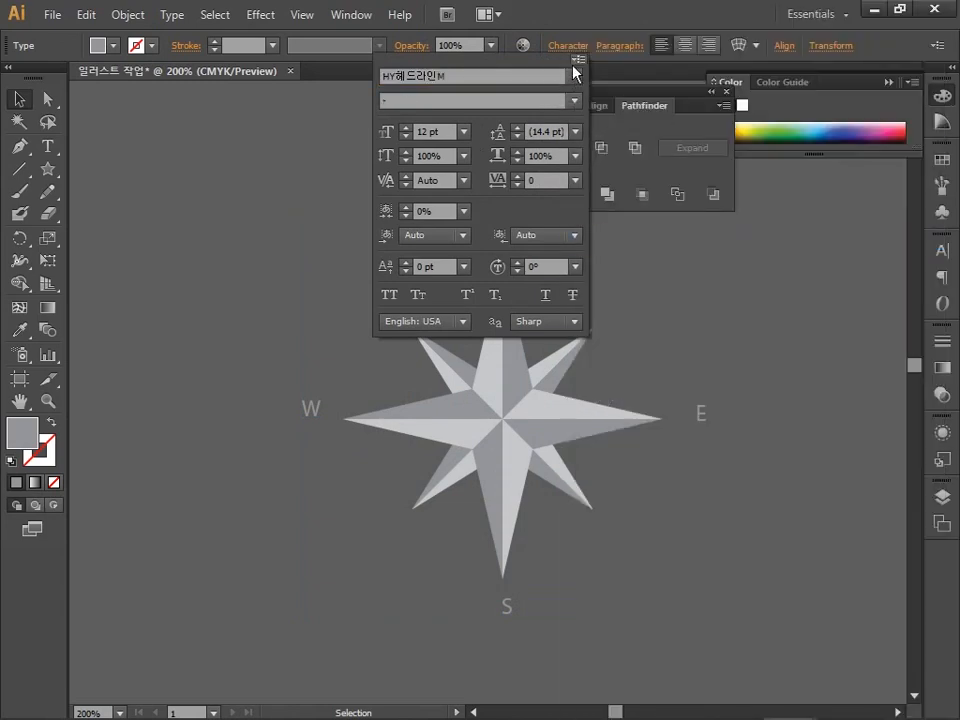
click(568, 46)
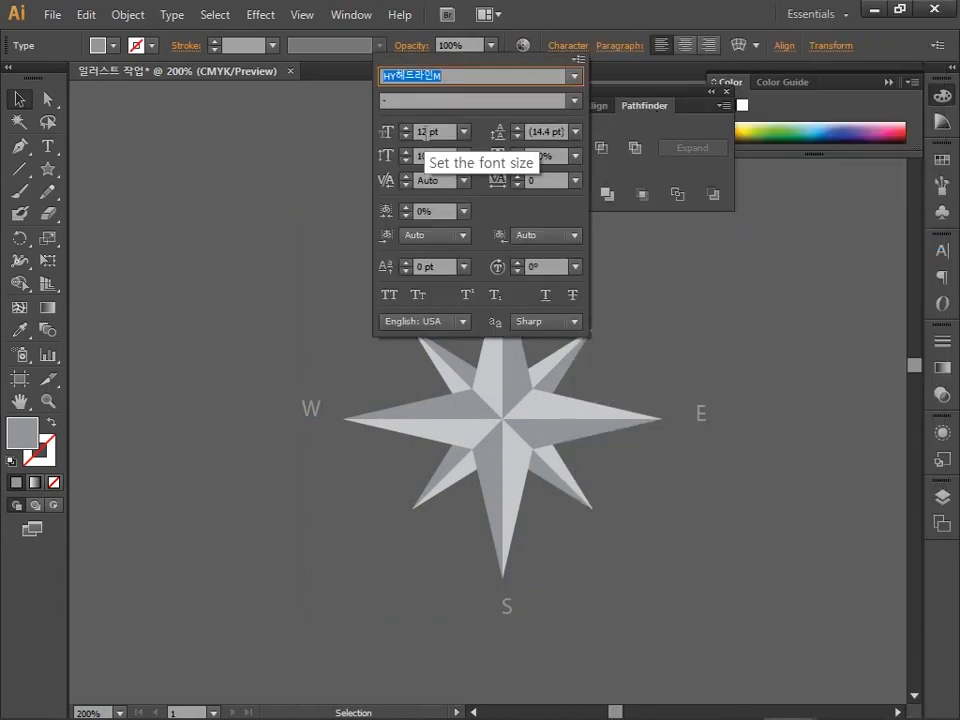
double_click(426, 132)
text(18)
click(556, 46)
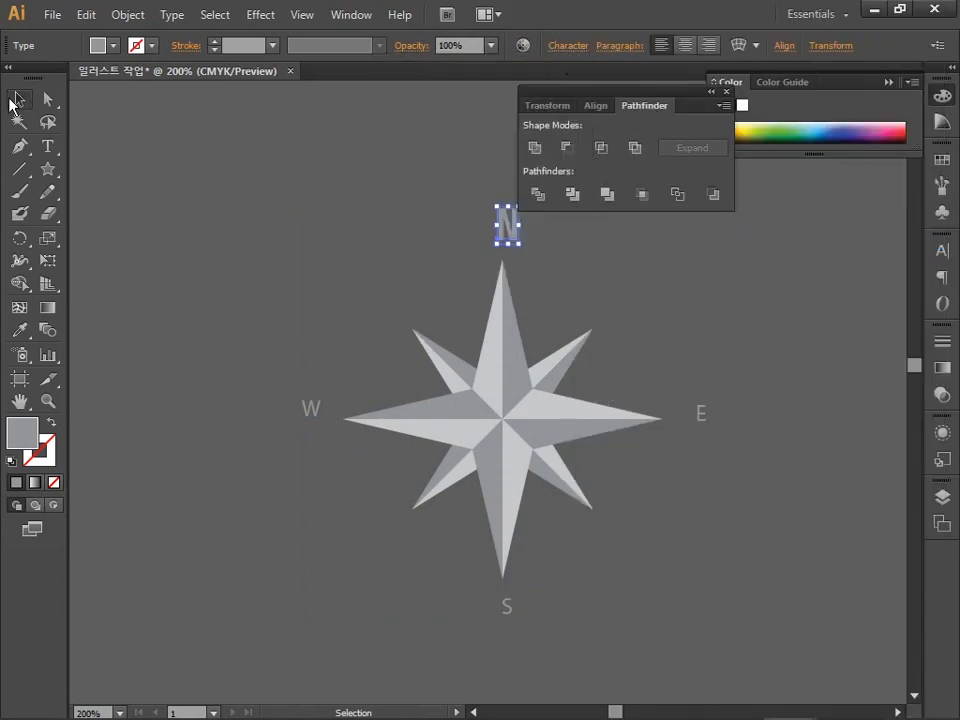
Move the N label so it is centred just above the star's upper tip and deselect it.
click(18, 99)
click(521, 223)
click(507, 224)
drag(506, 244, 518, 247)
click(560, 270)
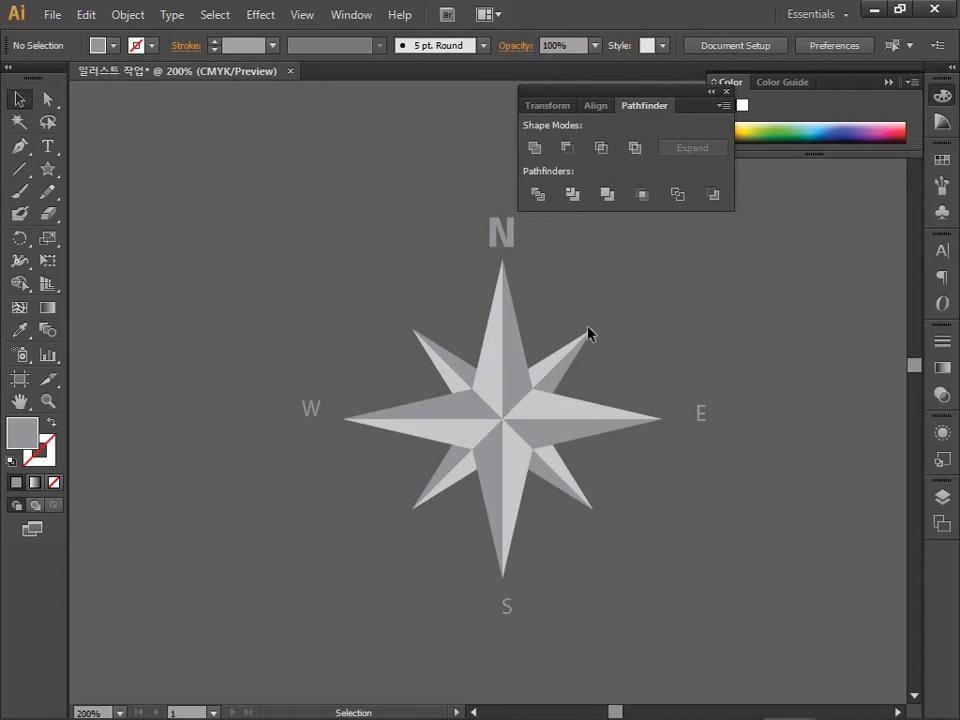
Check the N label's character settings and apply the same HY헤드라인M font to the E label.
click(704, 420)
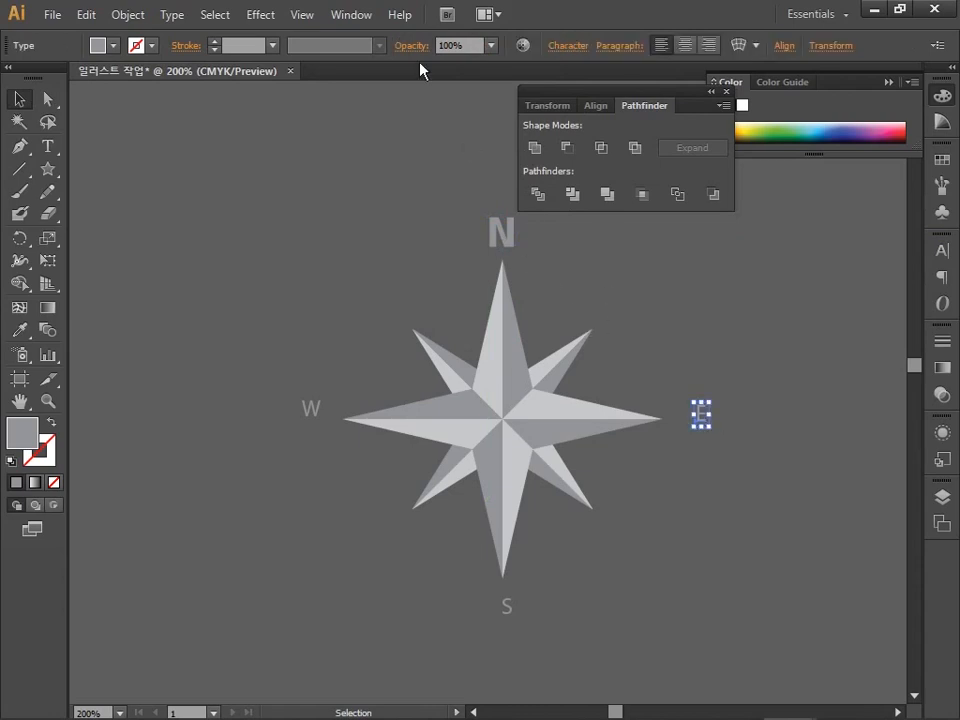
click(568, 46)
click(499, 229)
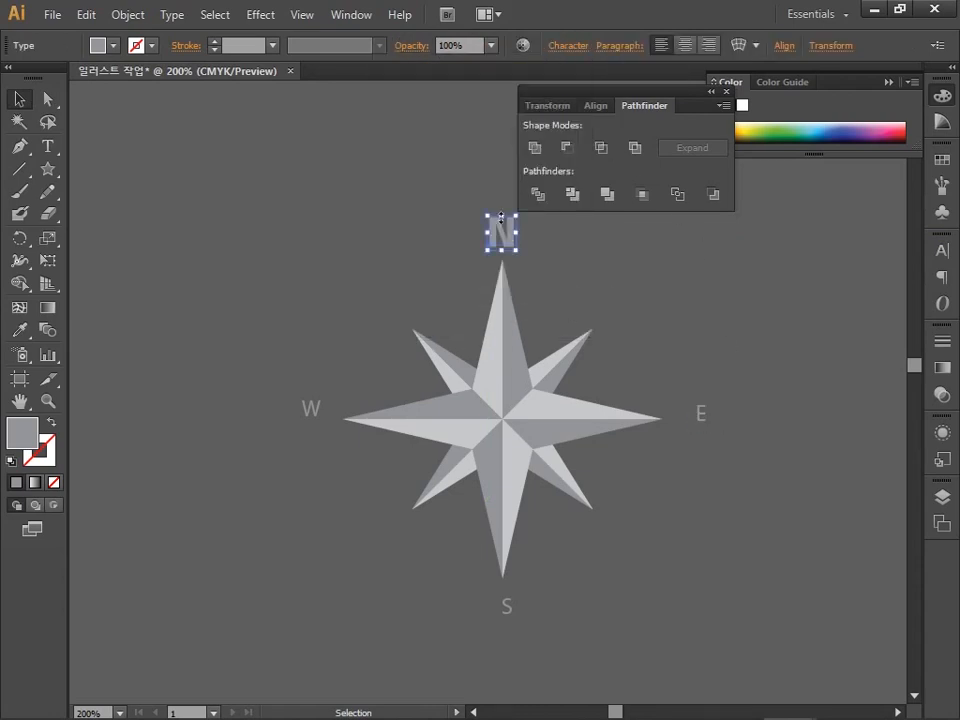
click(568, 46)
click(567, 48)
click(698, 411)
click(568, 46)
click(574, 76)
click(681, 236)
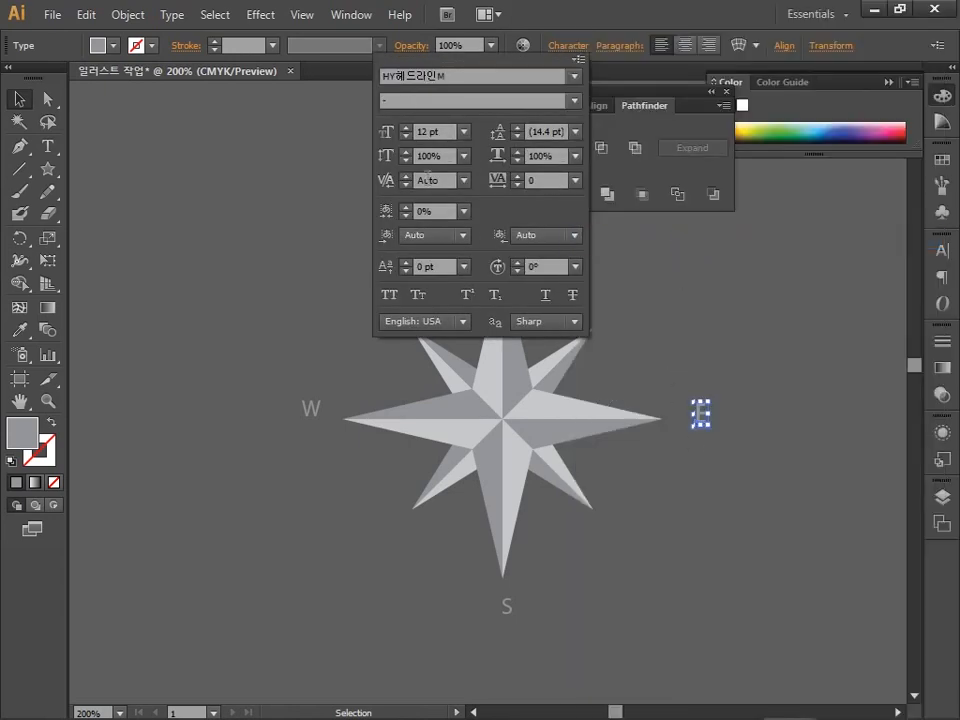
Set the E label to HY헤드라인M at 20 pt and move it just beyond the star's right tip.
click(706, 411)
double_click(702, 414)
double_click(700, 412)
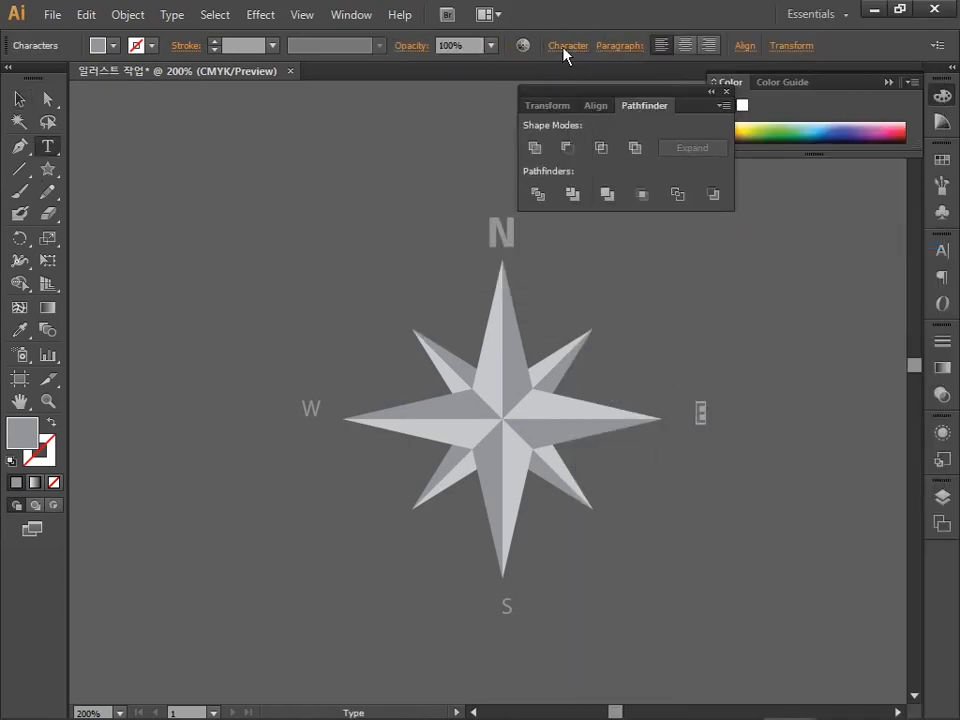
click(563, 46)
click(574, 76)
click(636, 238)
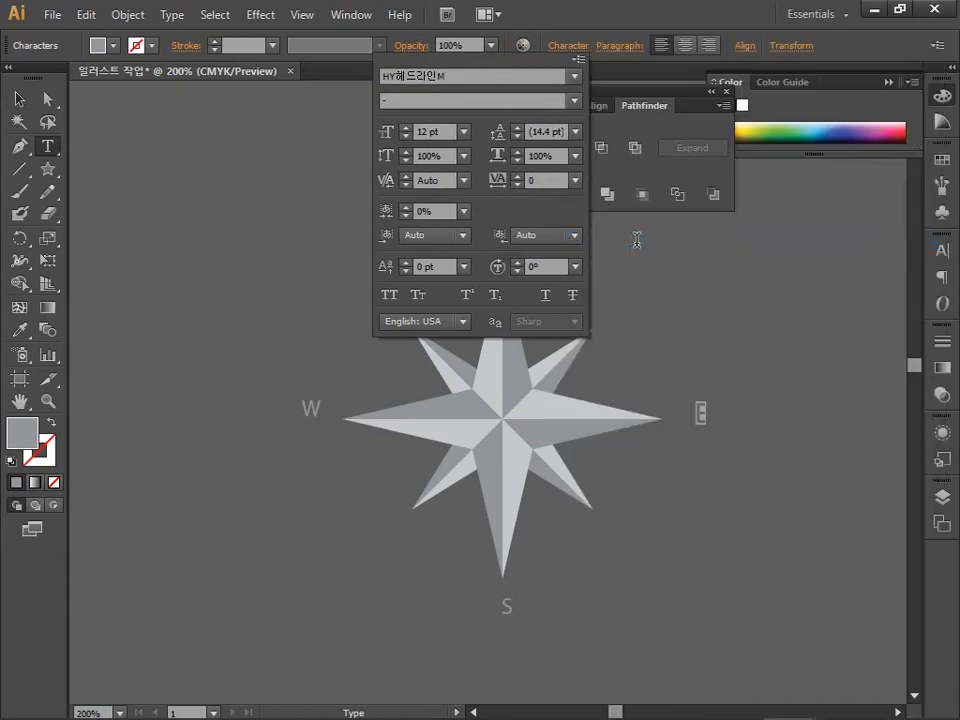
double_click(423, 132)
text(20)
key(Return)
mouse_move(688, 425)
mouse_down()
mouse_move(678, 425)
mouse_move(700, 421)
mouse_up()
click(745, 405)
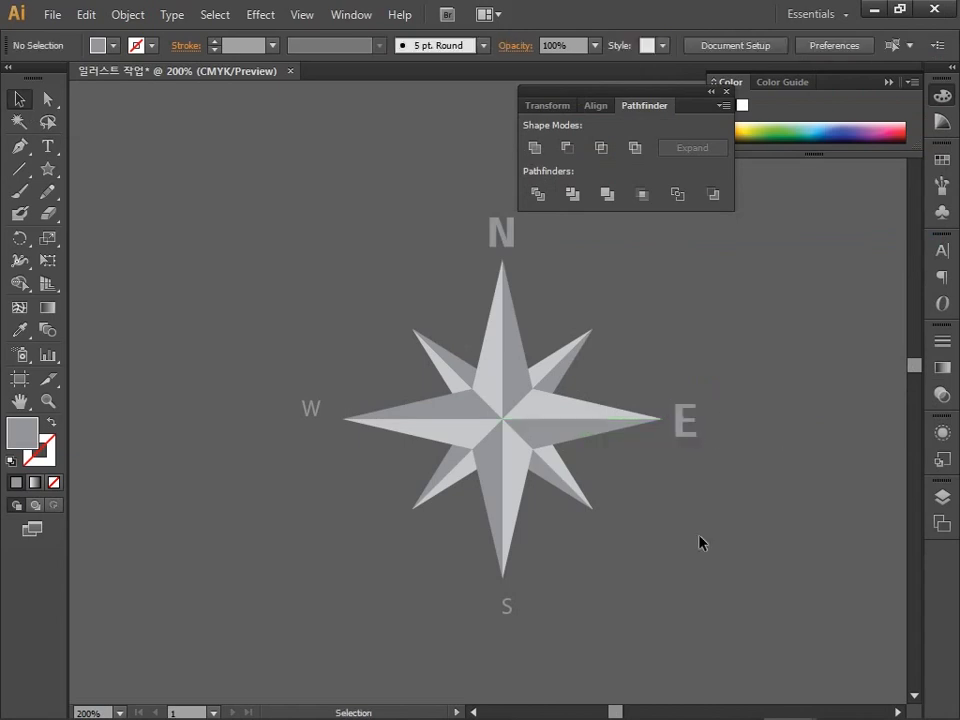
Set the S label to HY헤드라인M at 18 pt and centre it just below the star's lower tip.
click(506, 606)
click(568, 45)
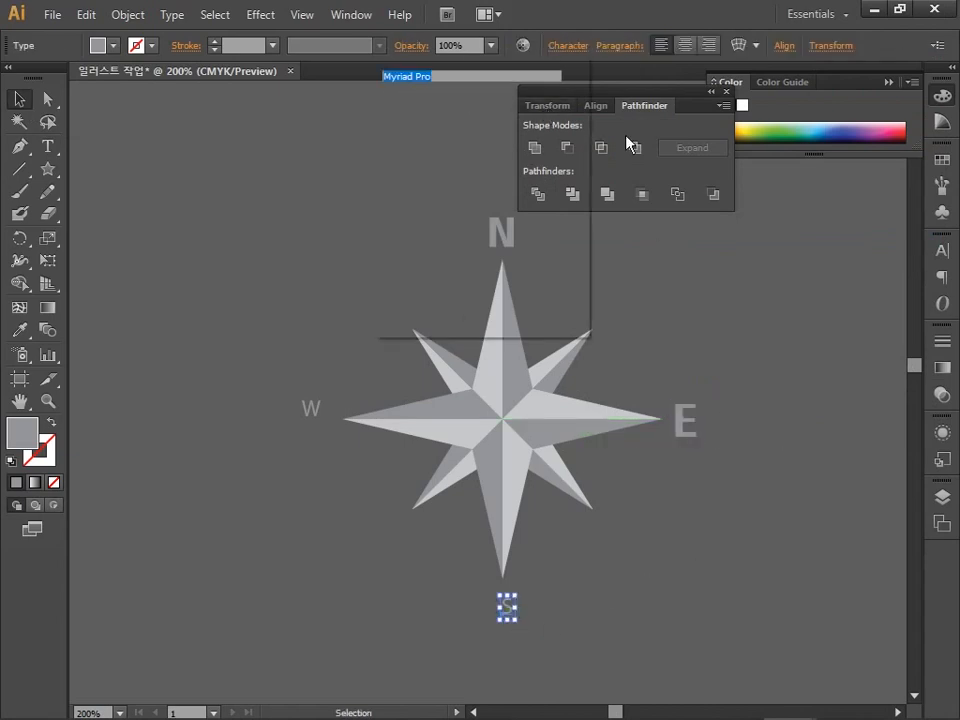
click(574, 86)
click(653, 242)
click(463, 131)
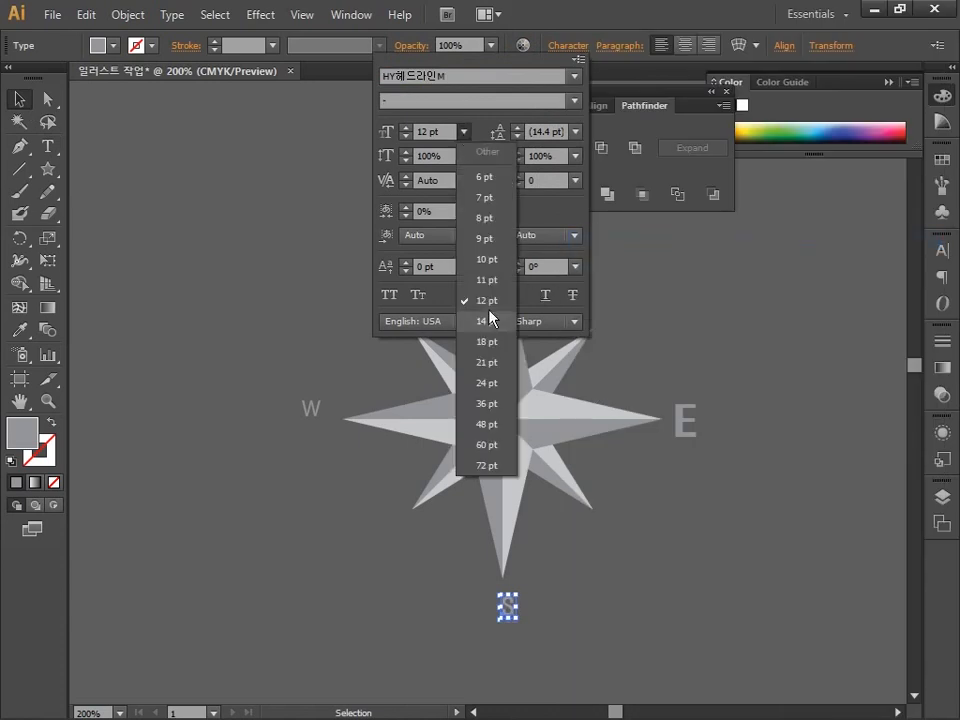
click(488, 320)
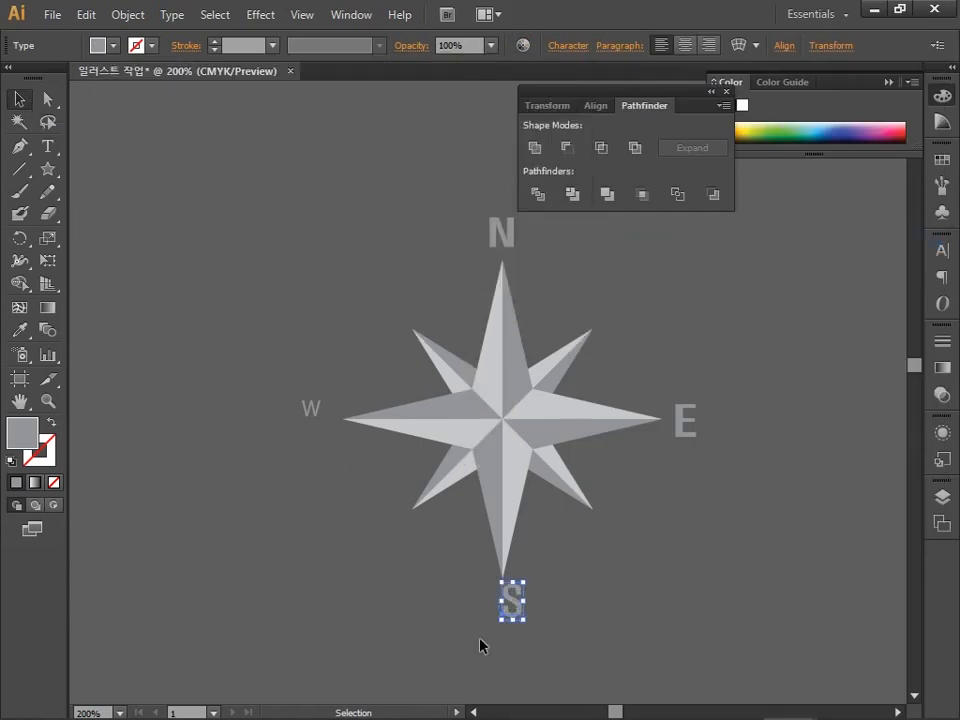
drag(510, 603, 502, 611)
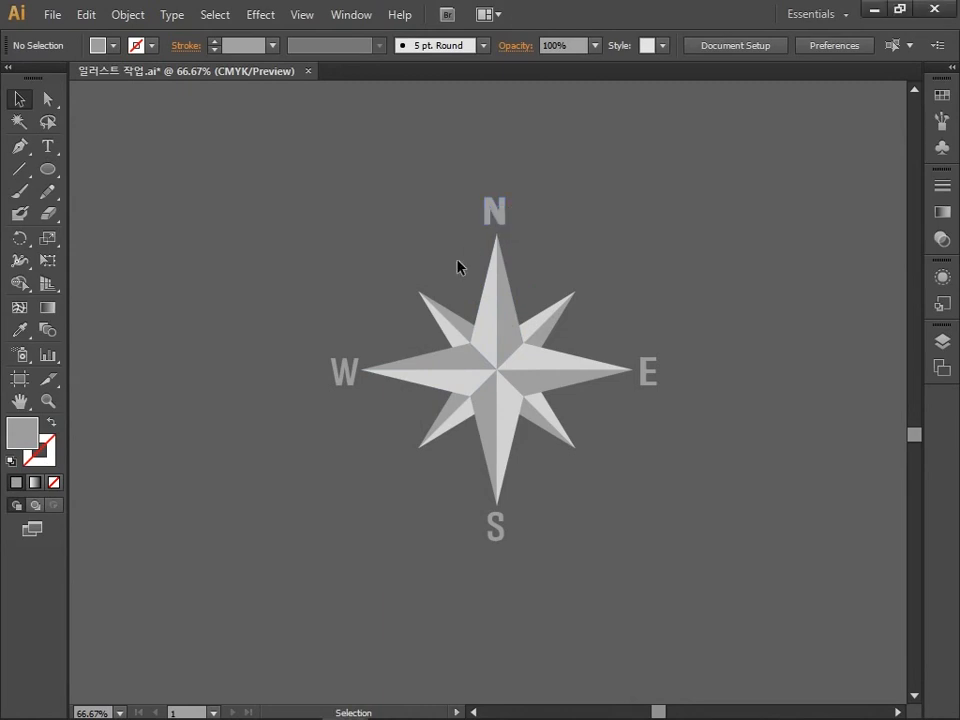
Give the N, W, S and E labels a C 0%, M 0%, Y 0%, K 50% fill and convert them to outlines.
shift+click(502, 216)
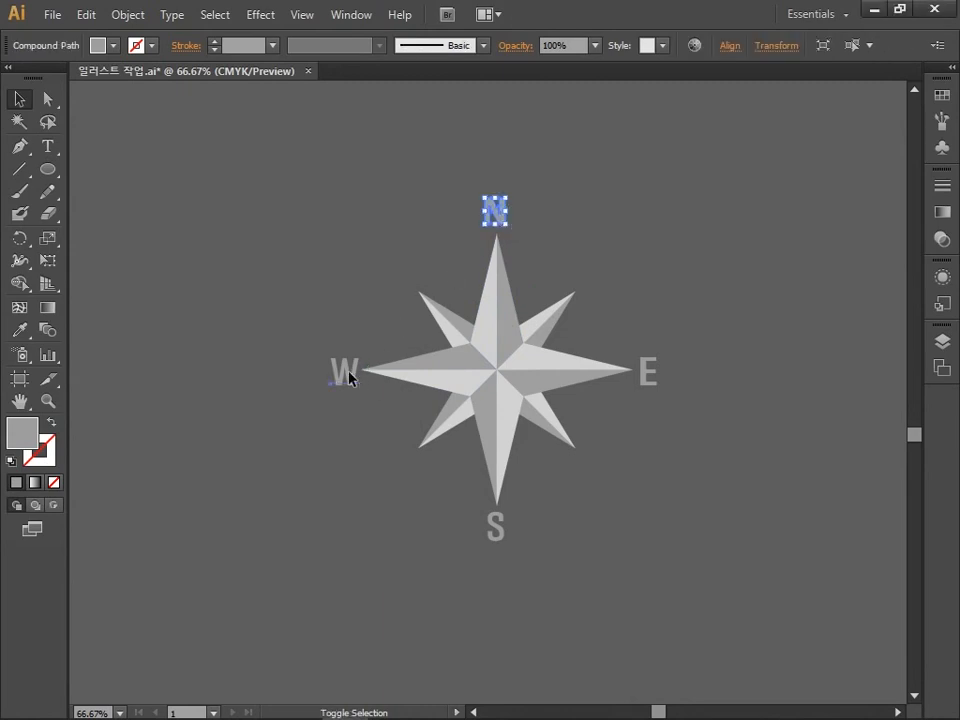
shift+click(345, 374)
shift+click(496, 530)
shift+click(648, 377)
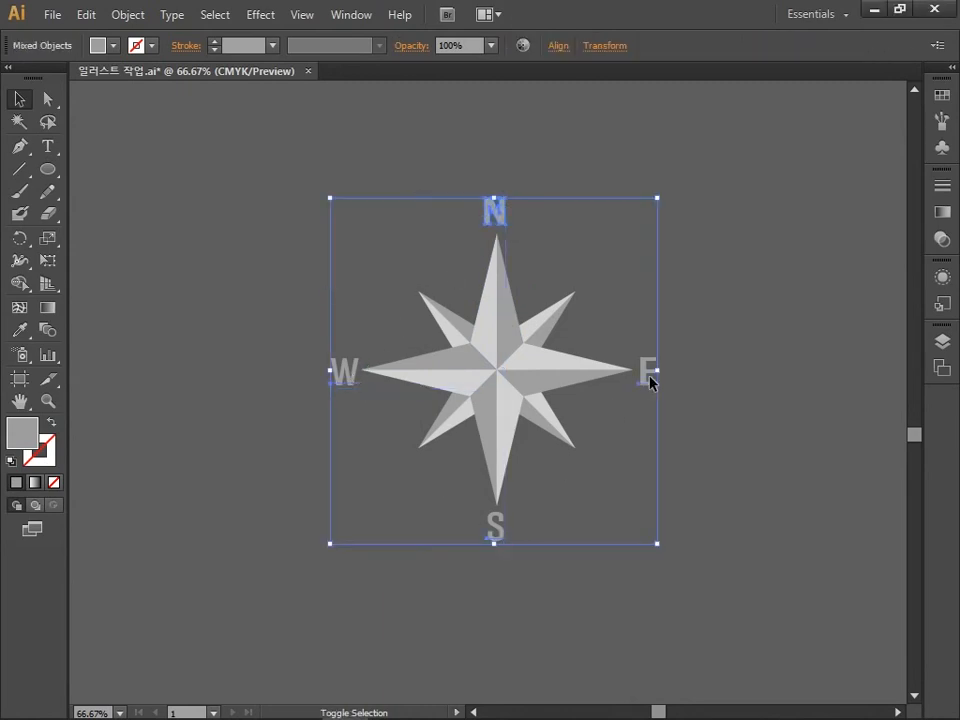
double_click(22, 433)
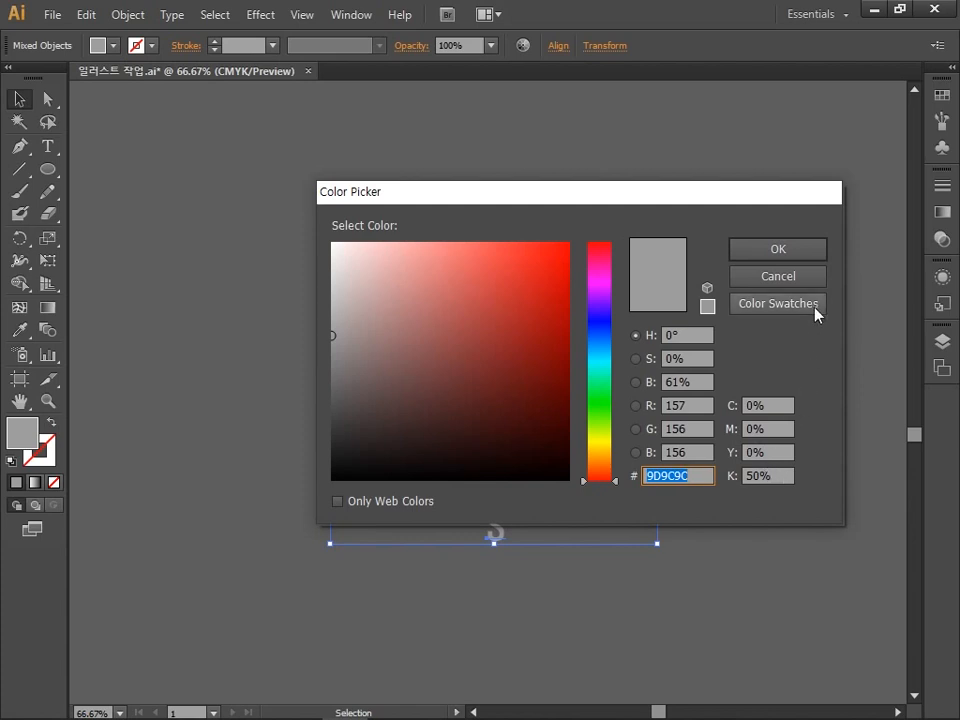
click(756, 249)
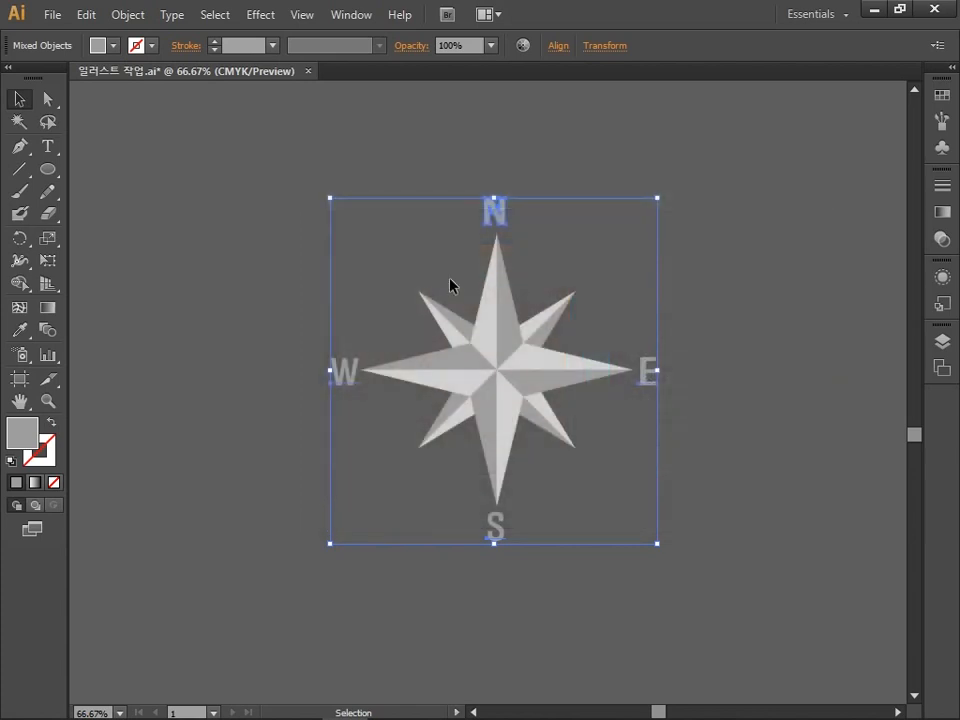
click(170, 15)
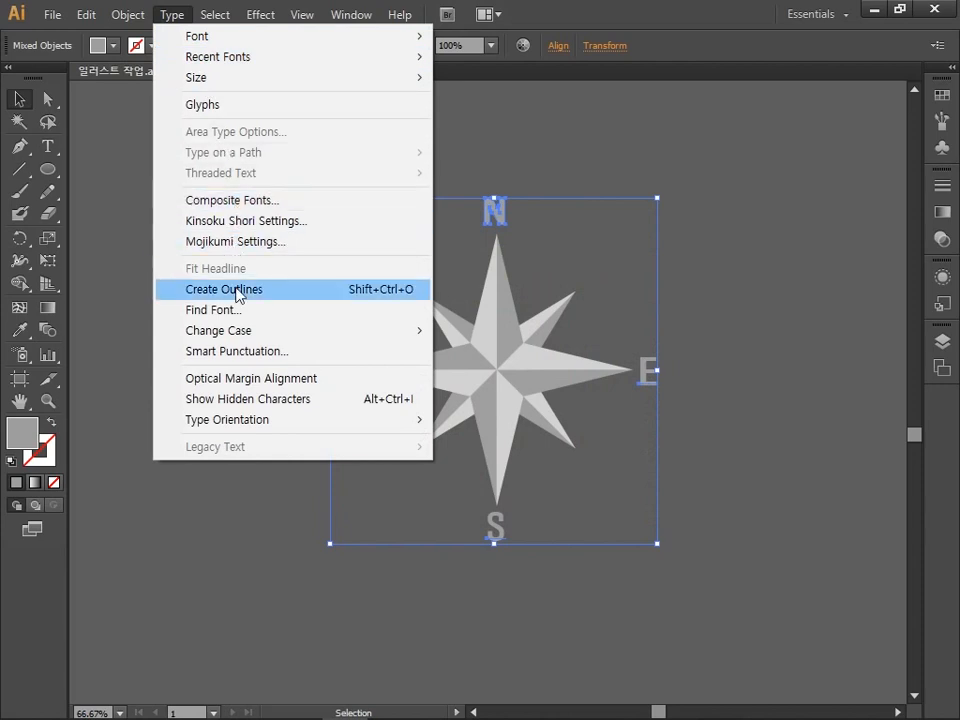
click(236, 289)
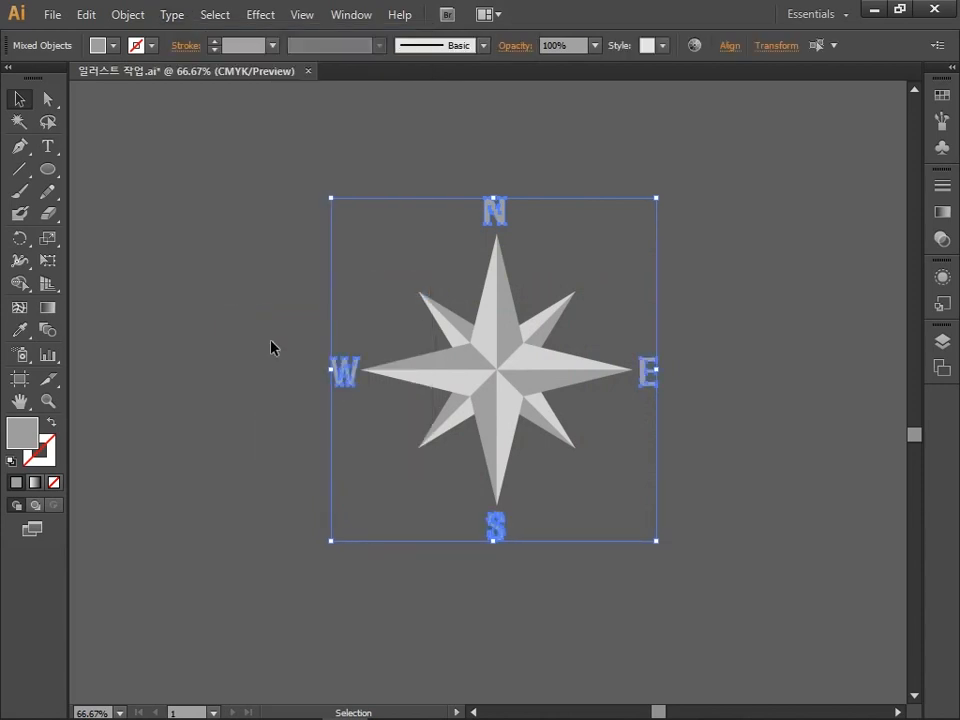
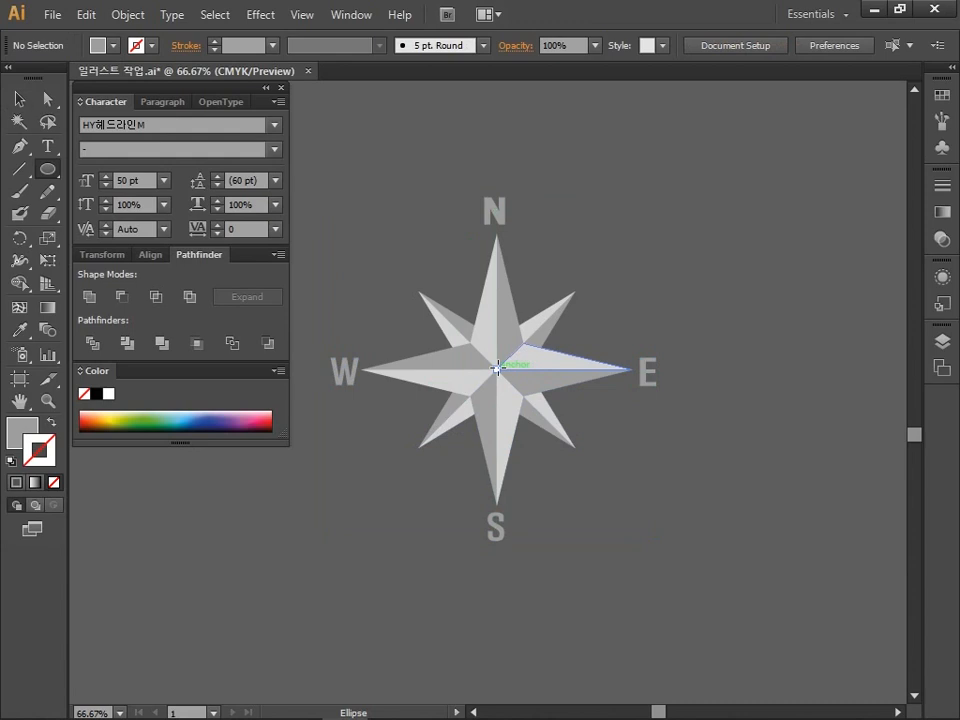
Draw three concentric circles around the labels, centred on the compass star, with no fill and a 1 pt grey stroke.
drag(497, 368, 680, 272)
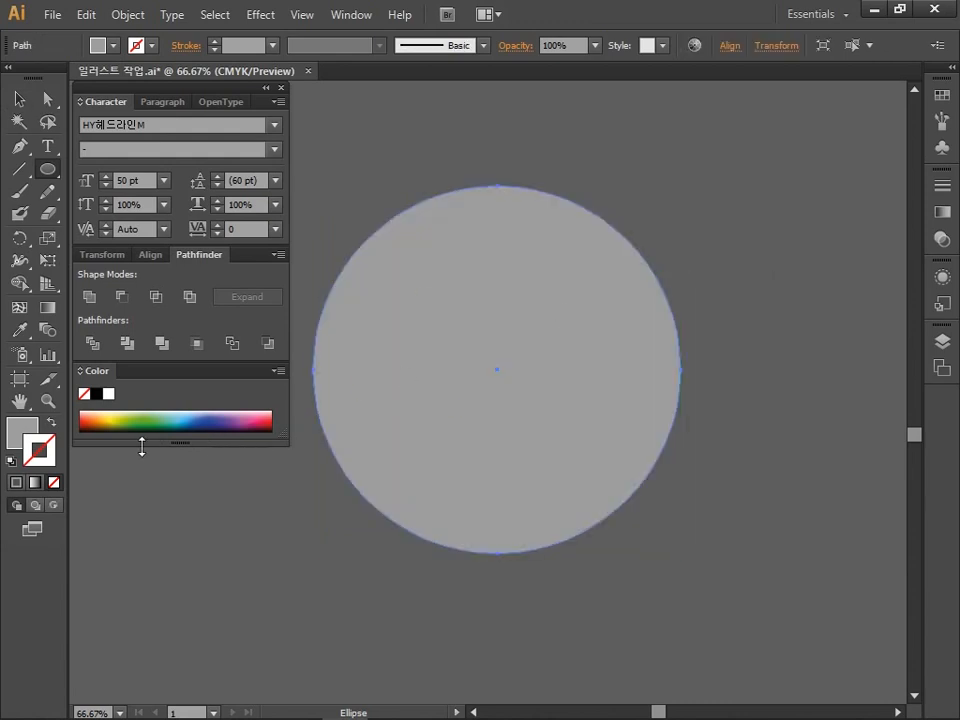
click(55, 487)
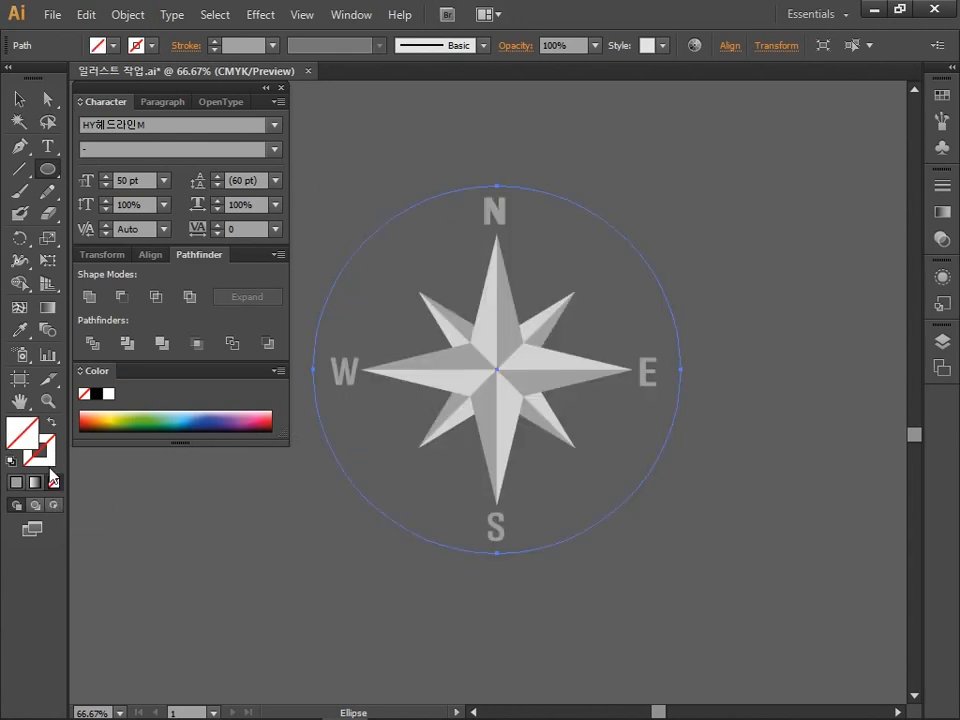
click(45, 455)
click(18, 483)
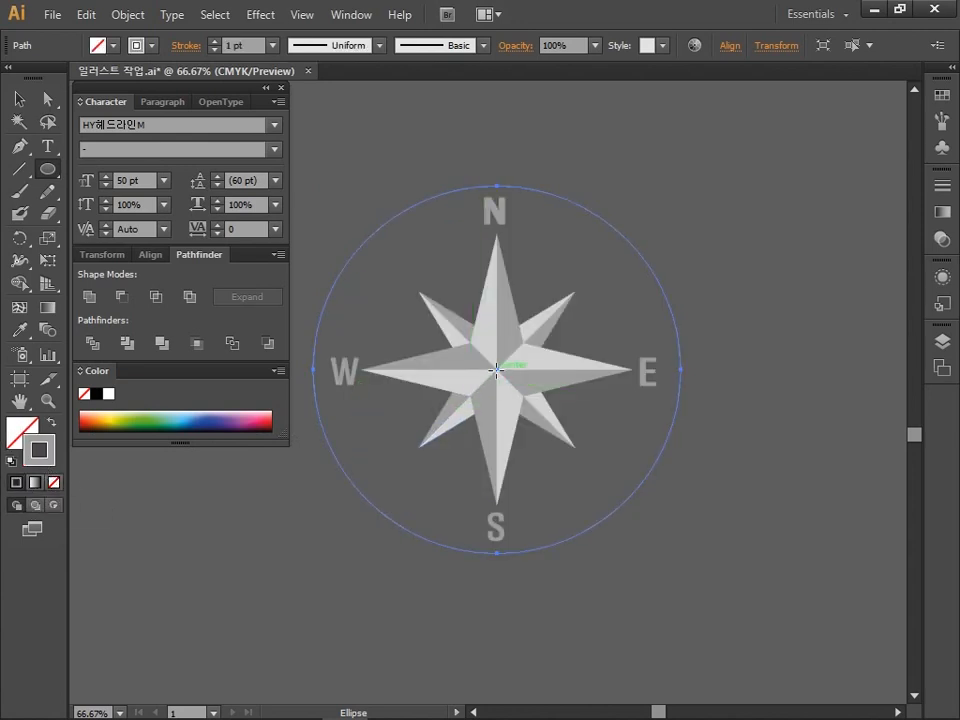
drag(497, 370, 733, 215)
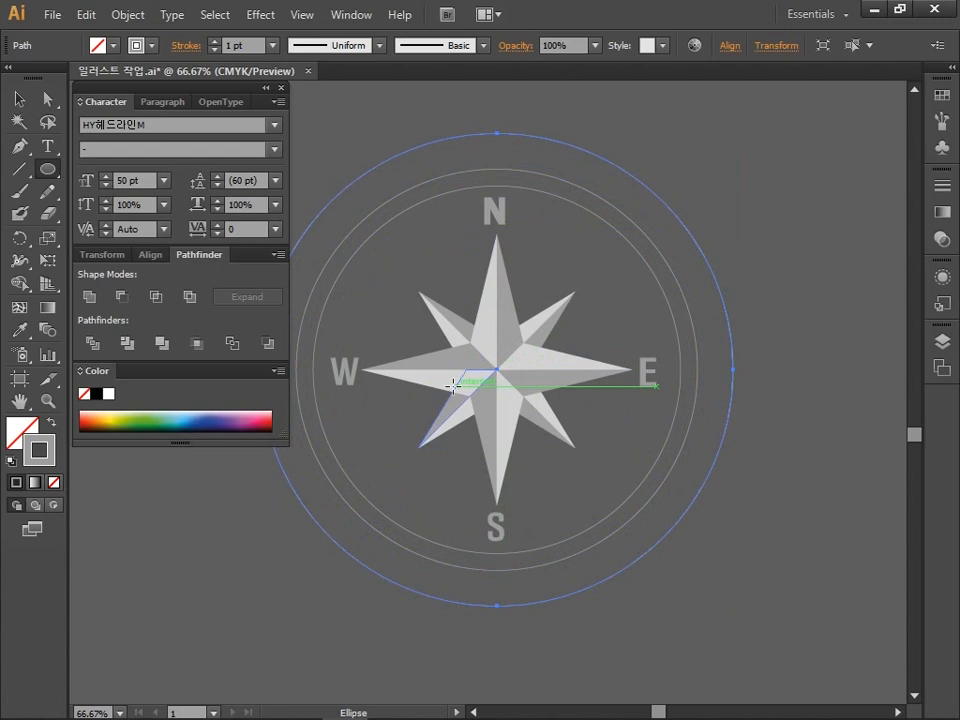
Set the stroke of the two inner circles to C 0%, M 0%, Y 0%, K 62% and deselect them.
click(19, 99)
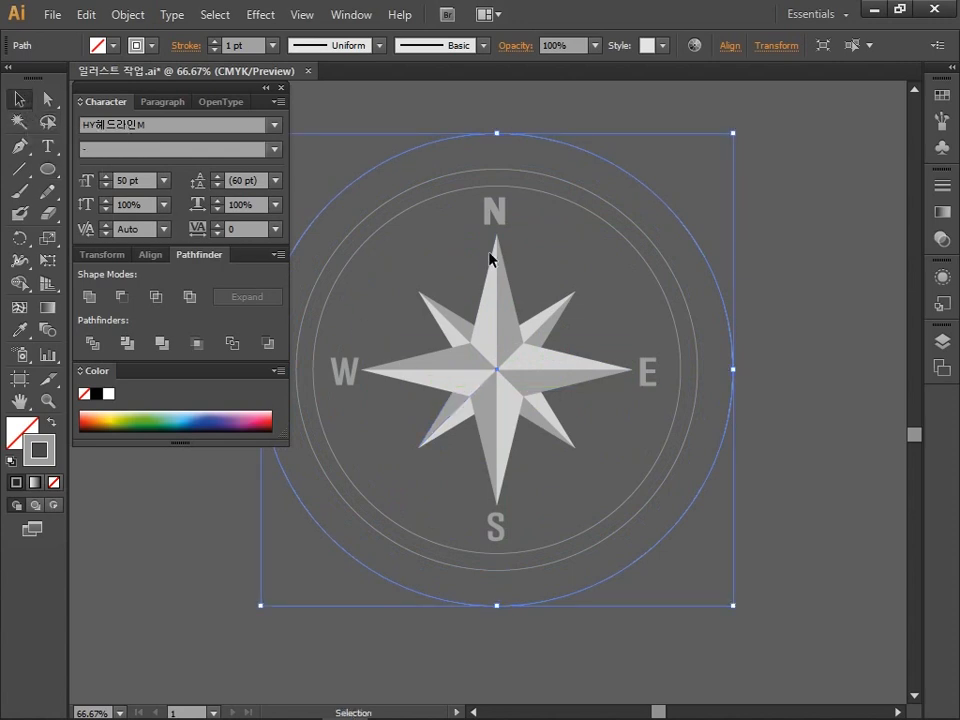
drag(610, 235, 610, 236)
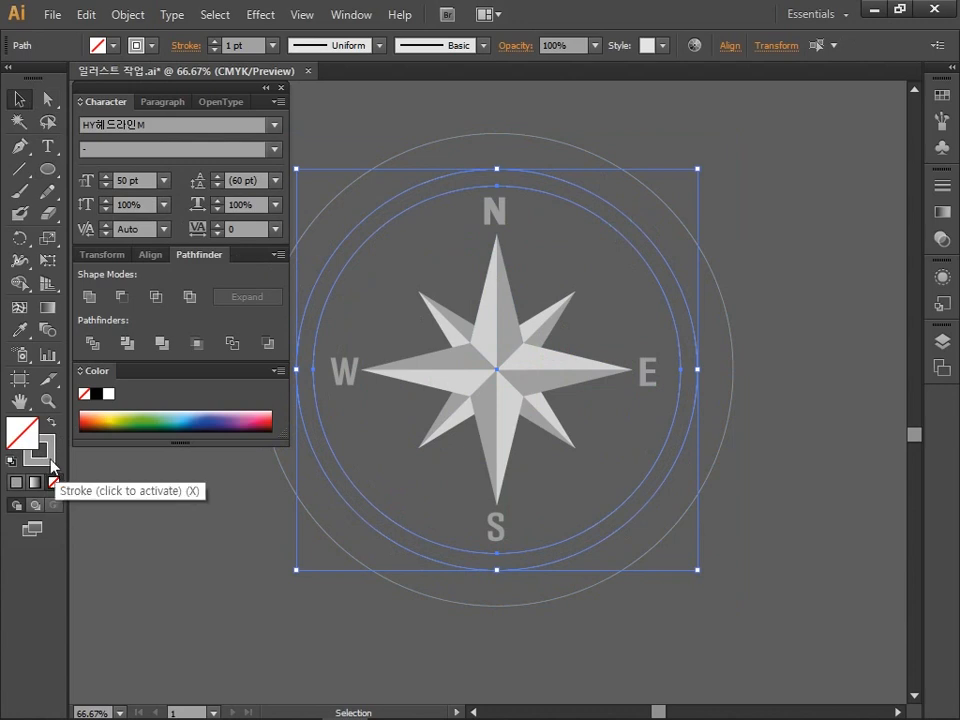
double_click(42, 456)
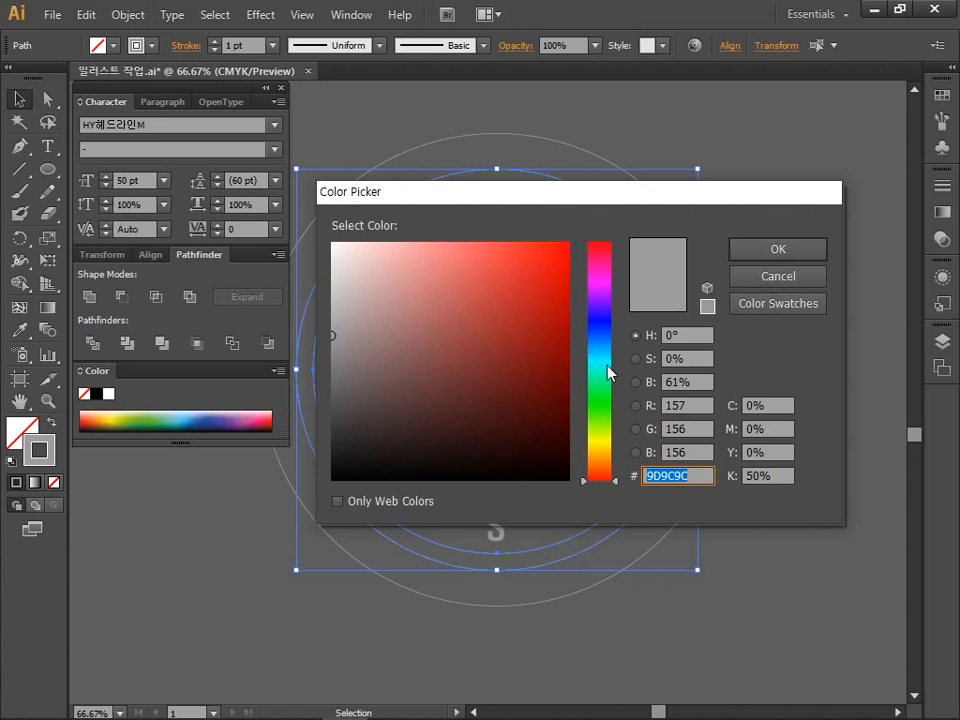
click(762, 475)
text(62)
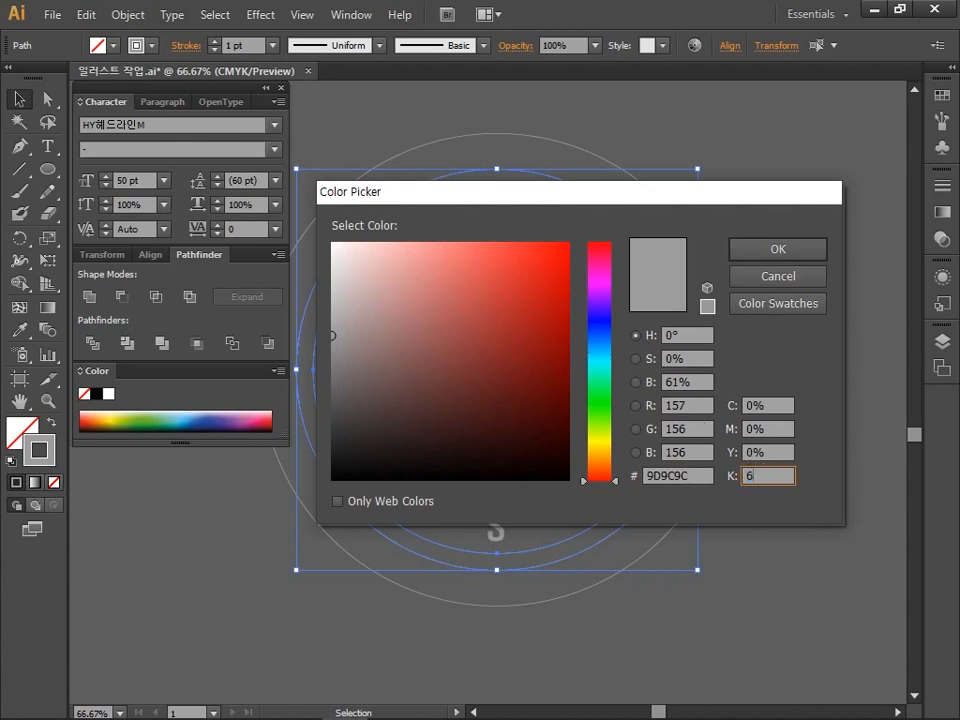
click(768, 250)
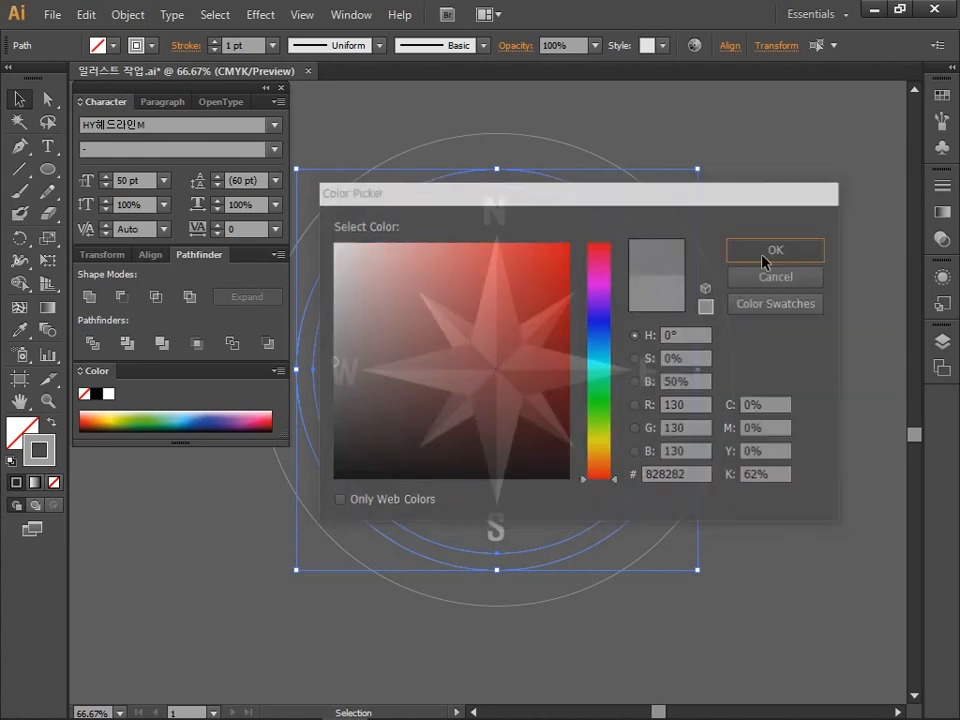
click(762, 262)
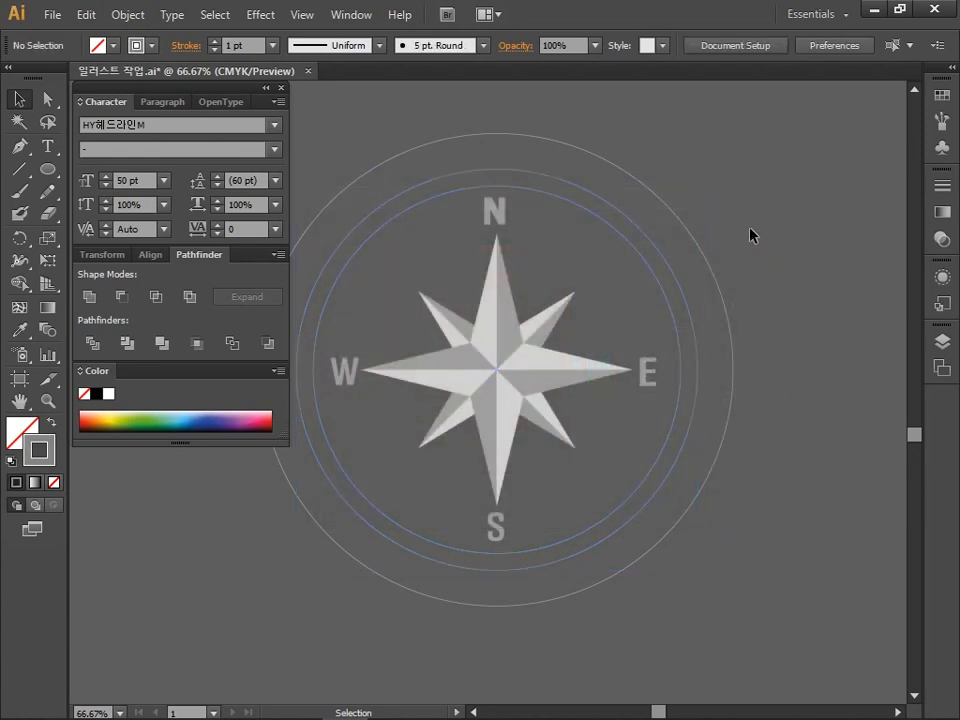
Apply a C 0%, M 0%, Y 0%, K 50% stroke to the outermost circle.
click(643, 192)
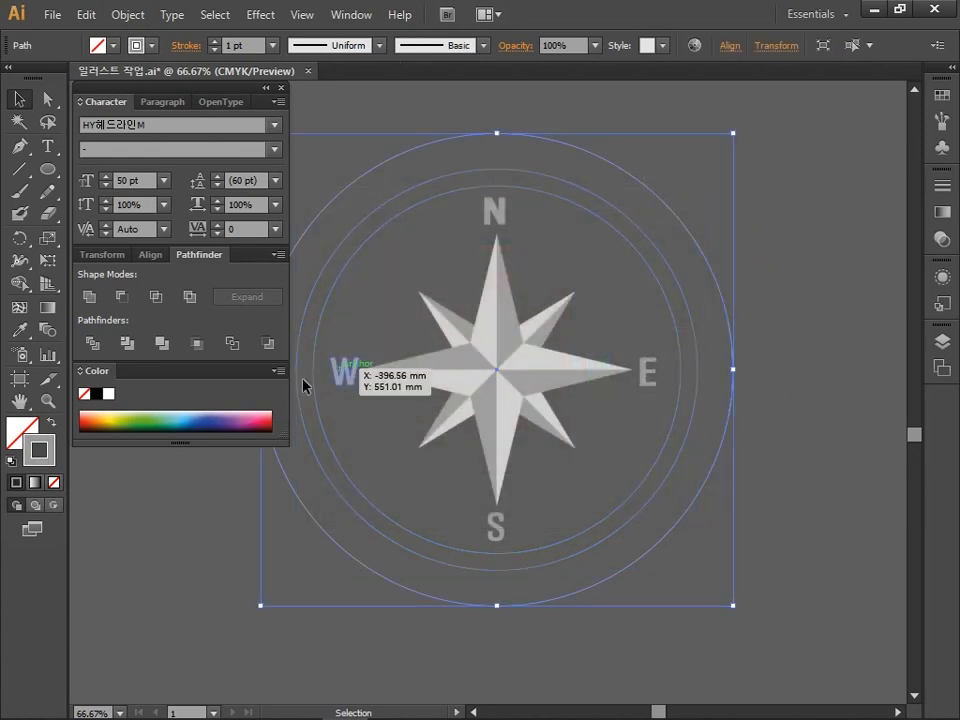
double_click(40, 450)
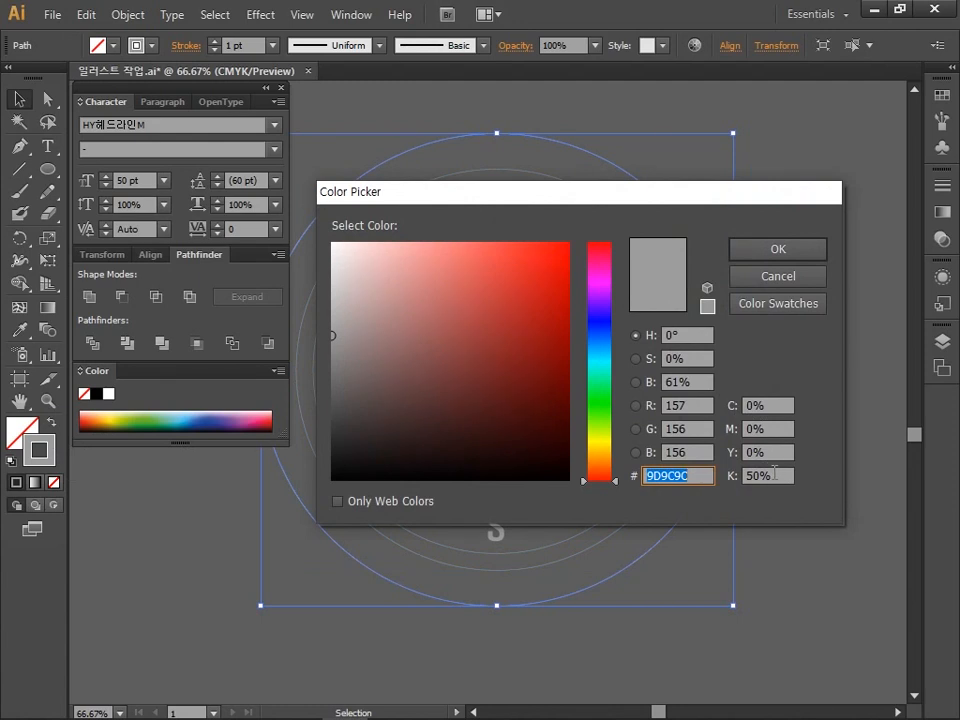
click(752, 262)
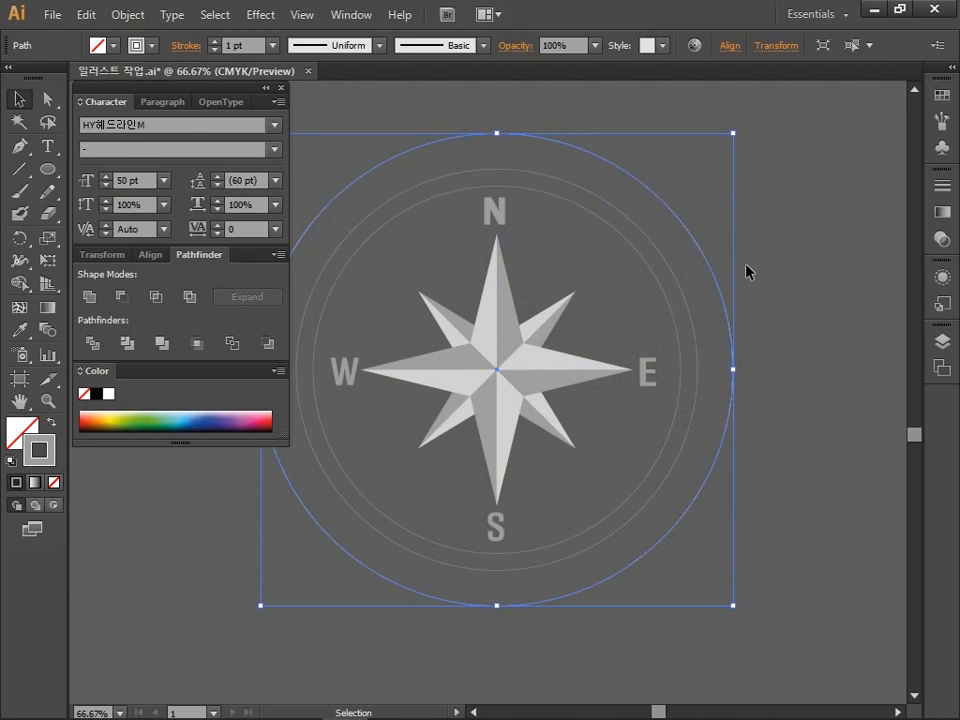
Set the stroke weight of all three circles to 6 pt and deselect them.
shift+drag(743, 247, 617, 275)
click(213, 42)
click(213, 42)
click(213, 42)
click(213, 42)
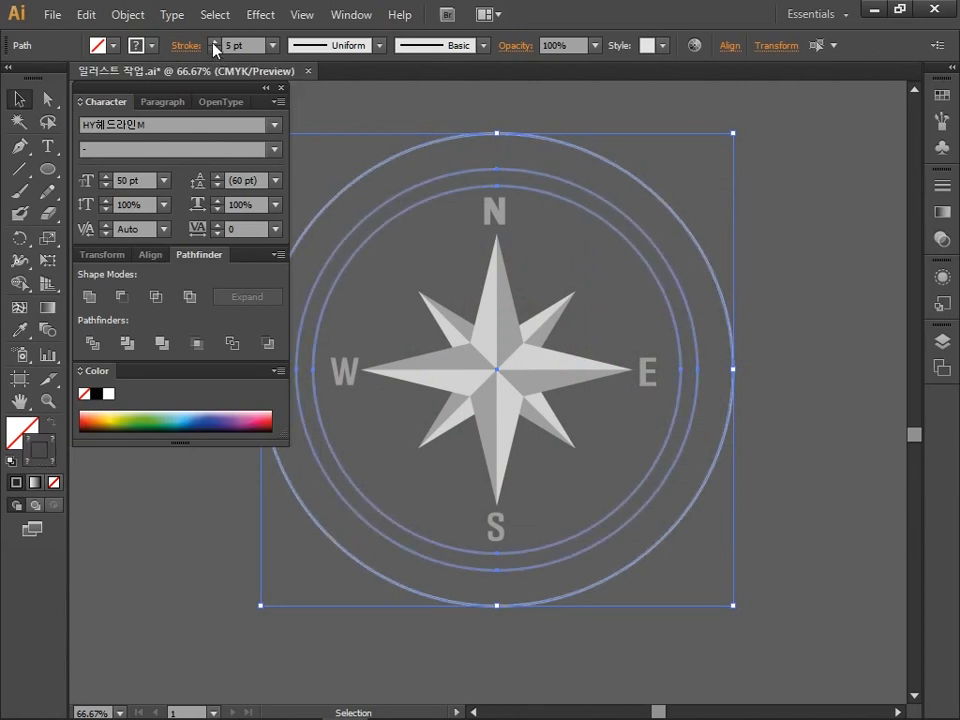
click(672, 155)
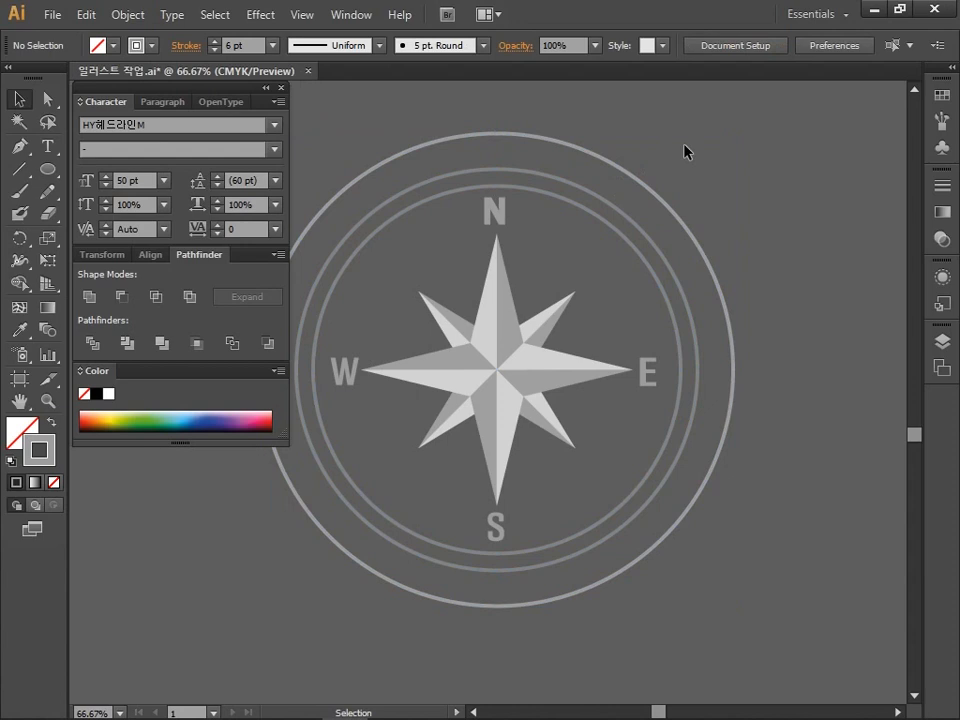
Combine the outermost and middle circles into one ring with the Pathfinder Exclude operation.
drag(684, 146, 626, 223)
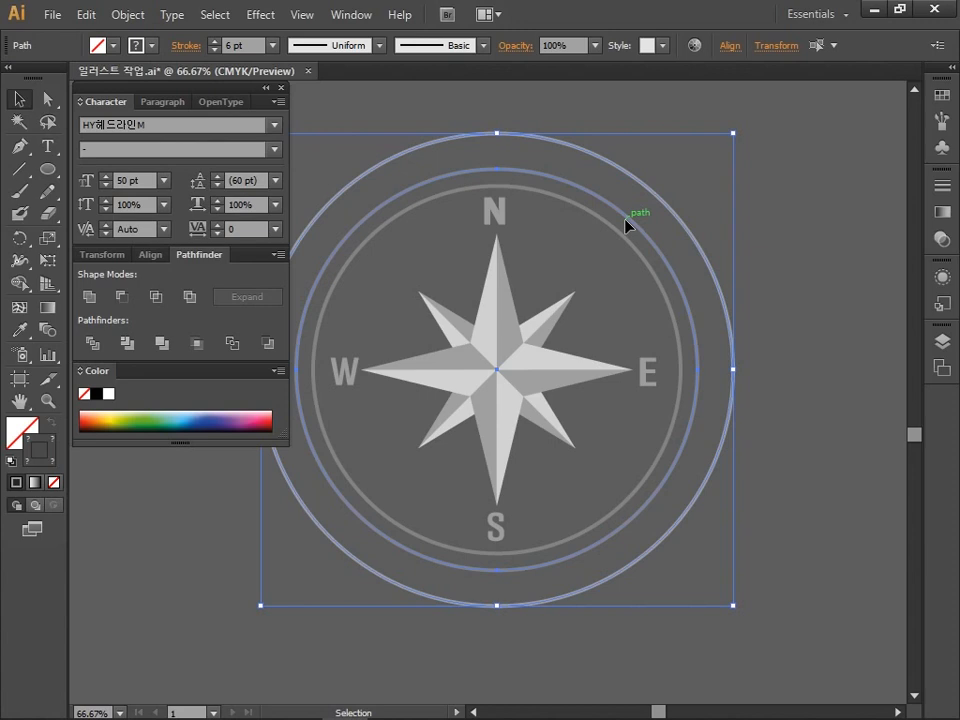
key(a)
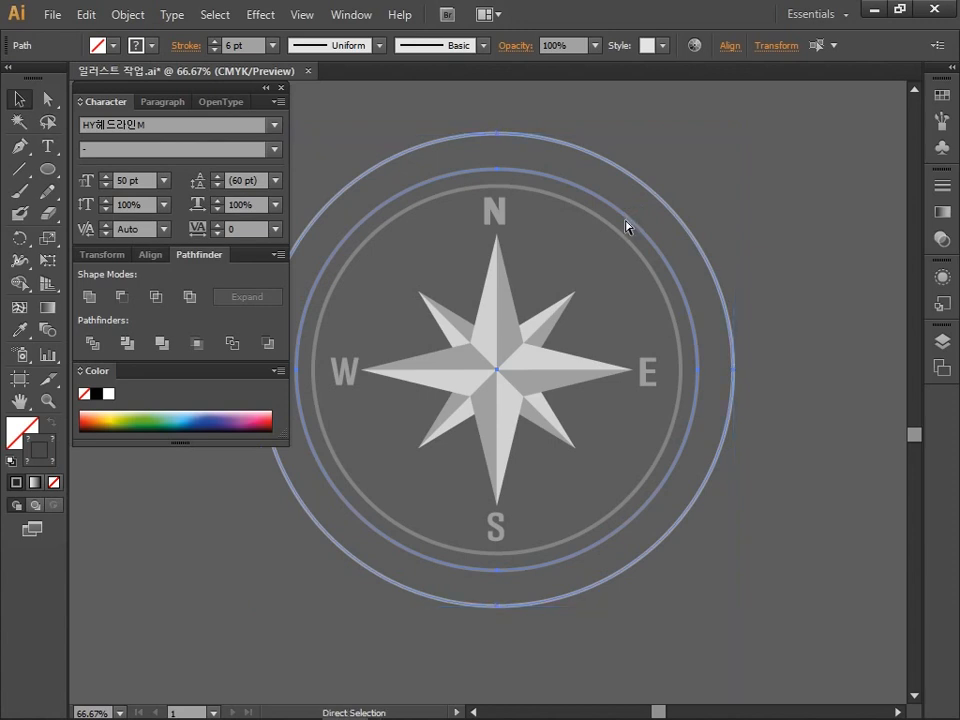
key(v)
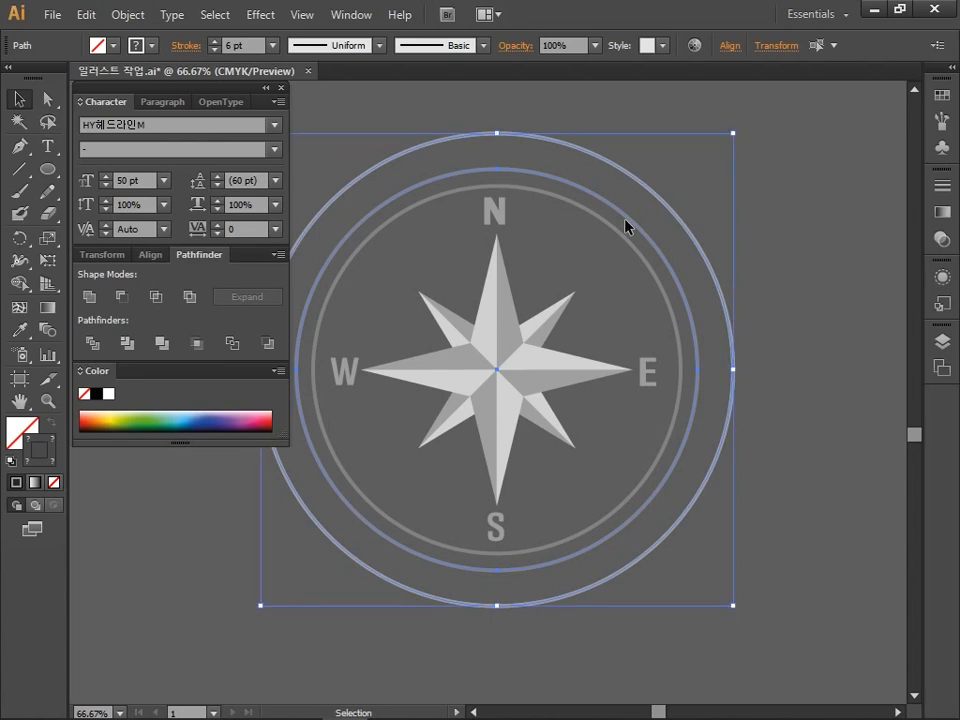
click(190, 296)
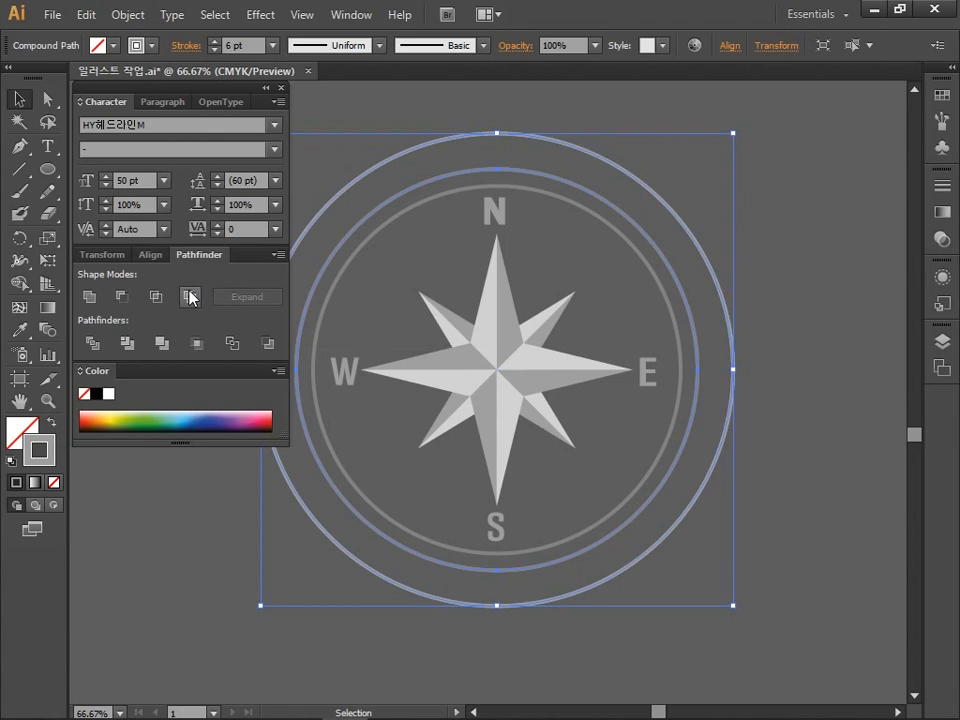
Fill the wide outer ring with C 0%, M 0%, Y 0%, K 30% and deselect it.
click(281, 87)
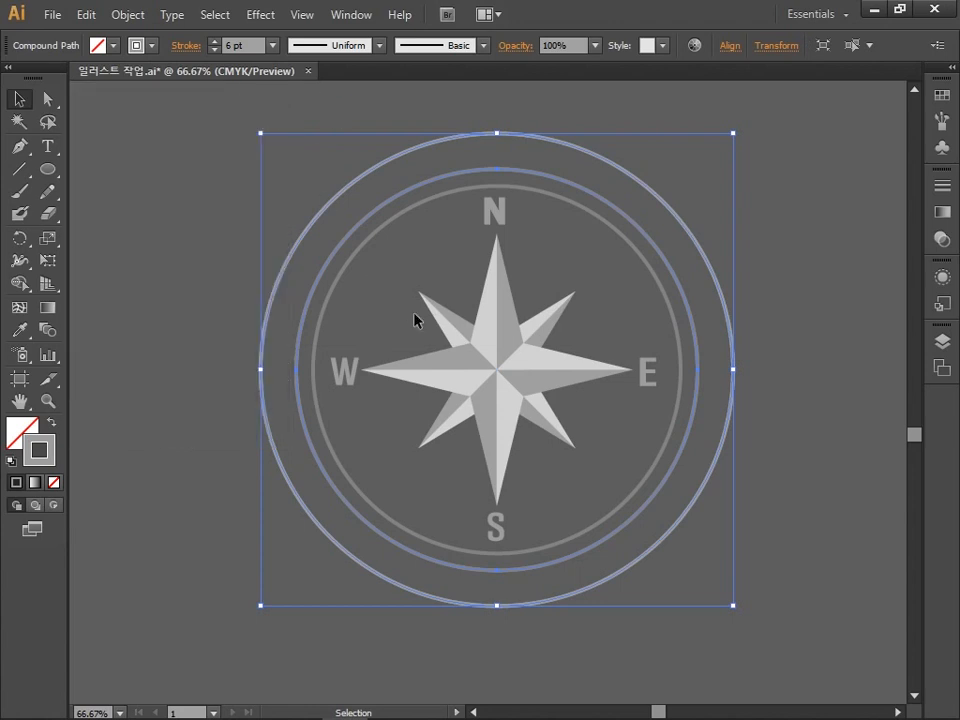
double_click(16, 438)
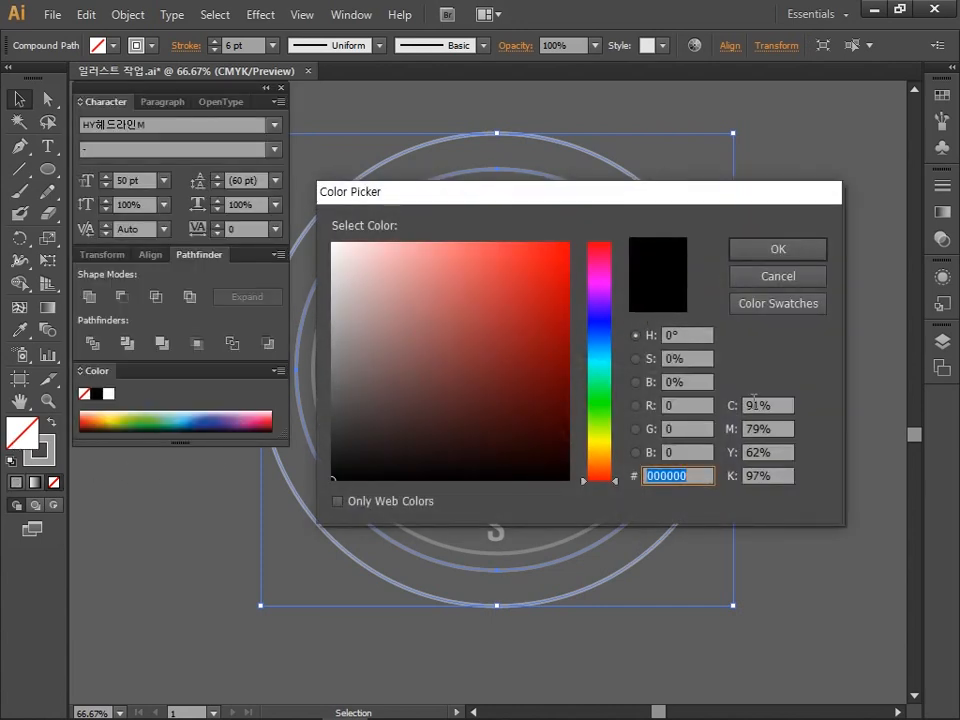
click(754, 404)
text(0)
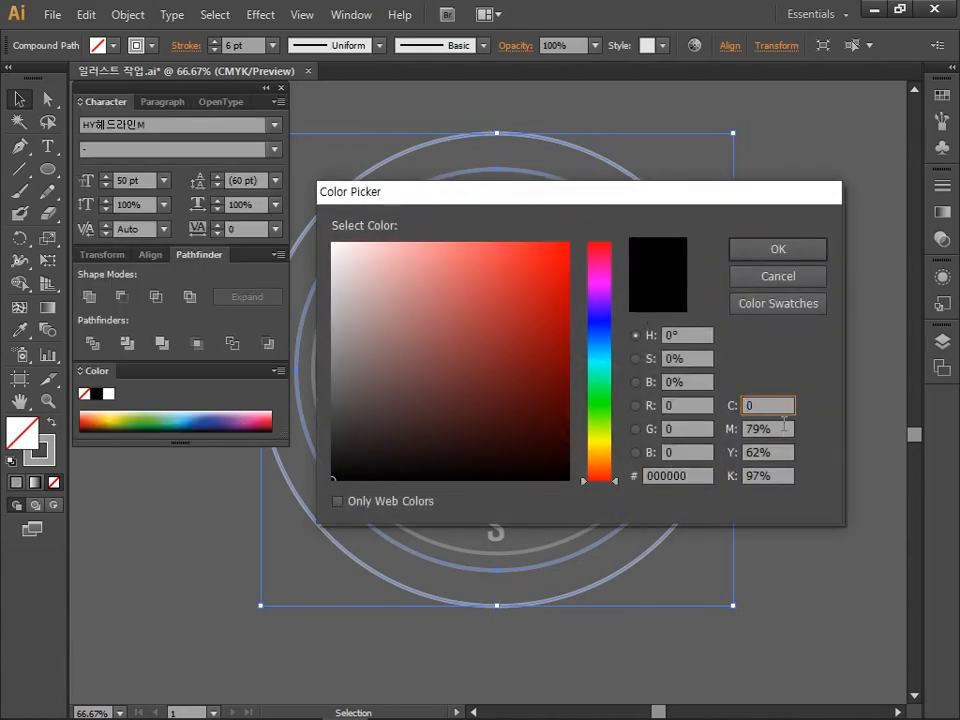
key(Tab)
text(0)
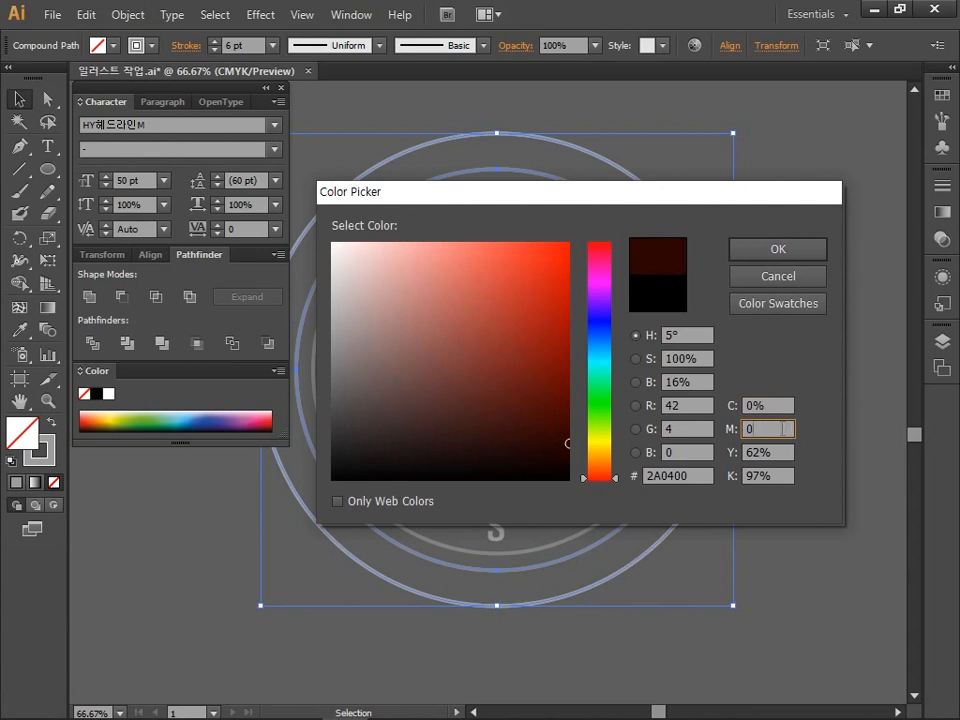
key(Tab)
text(0)
key(Tab)
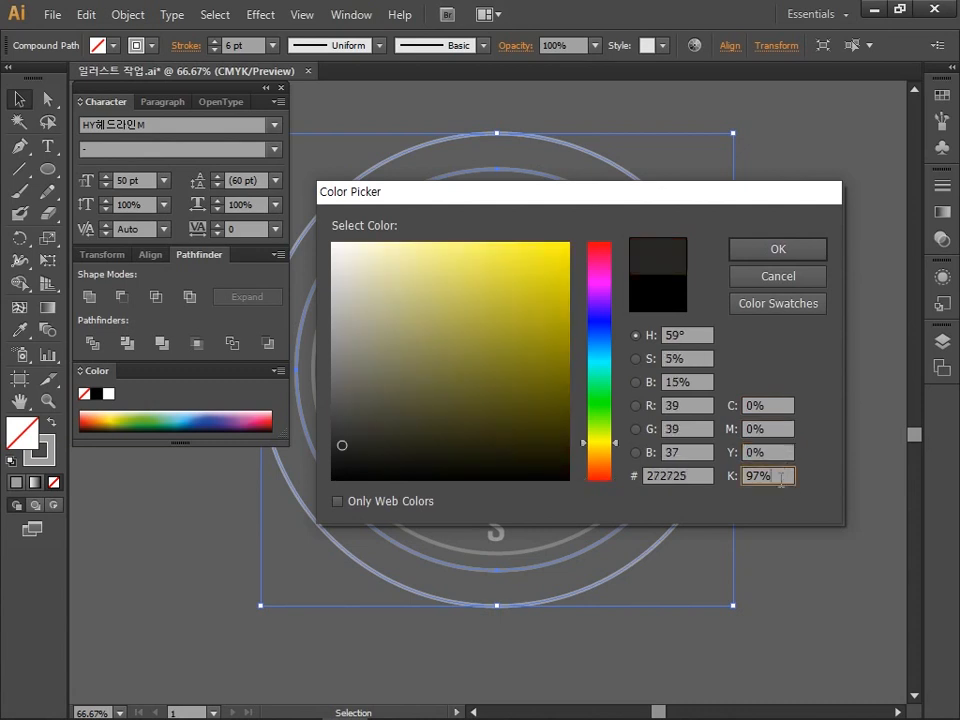
text(30)
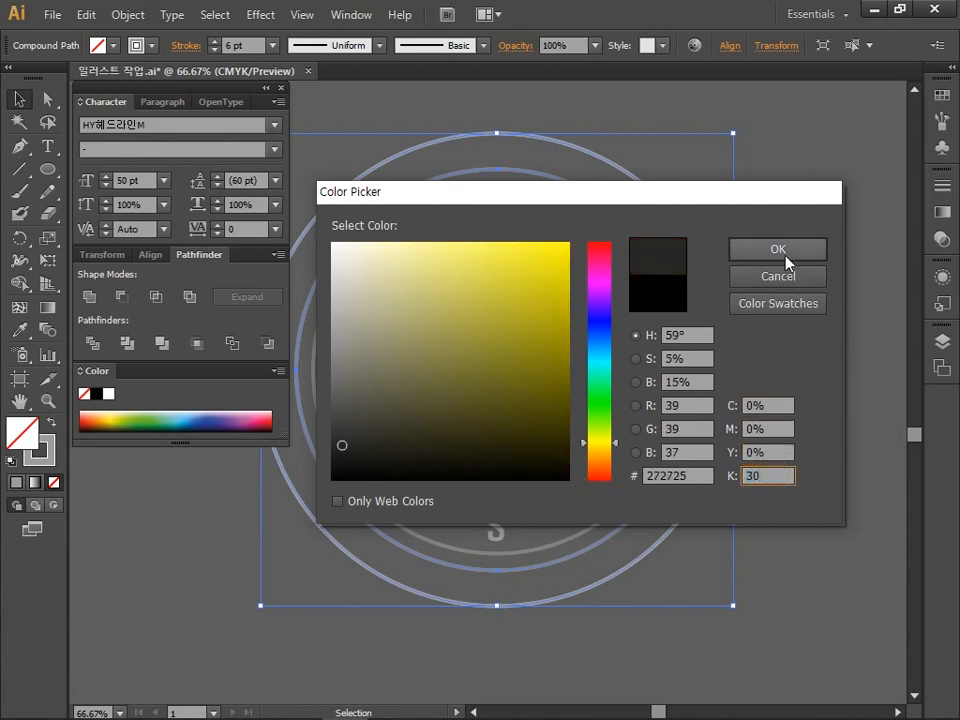
click(787, 258)
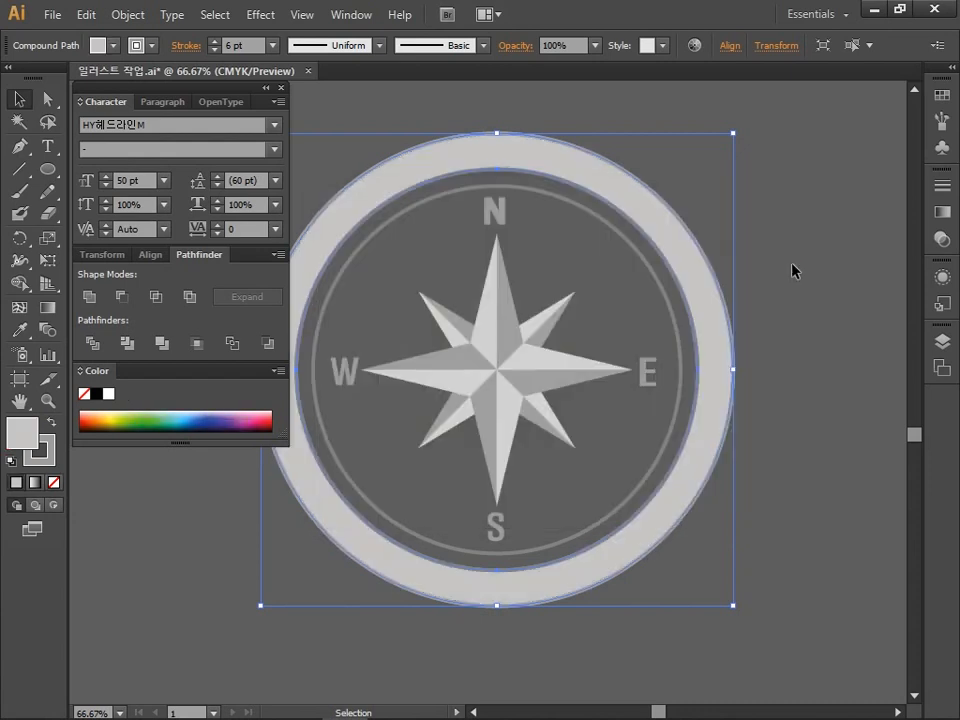
click(281, 91)
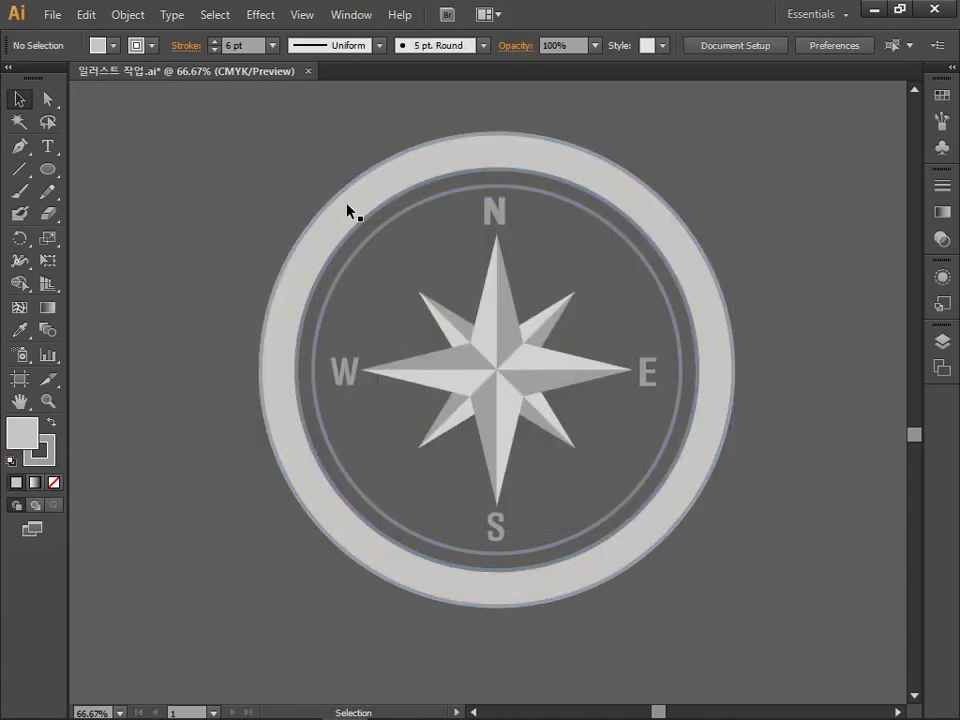
Draw a short vertical tick line above the N, joining the two inner circles, and set its stroke black value to K 45%.
click(28, 175)
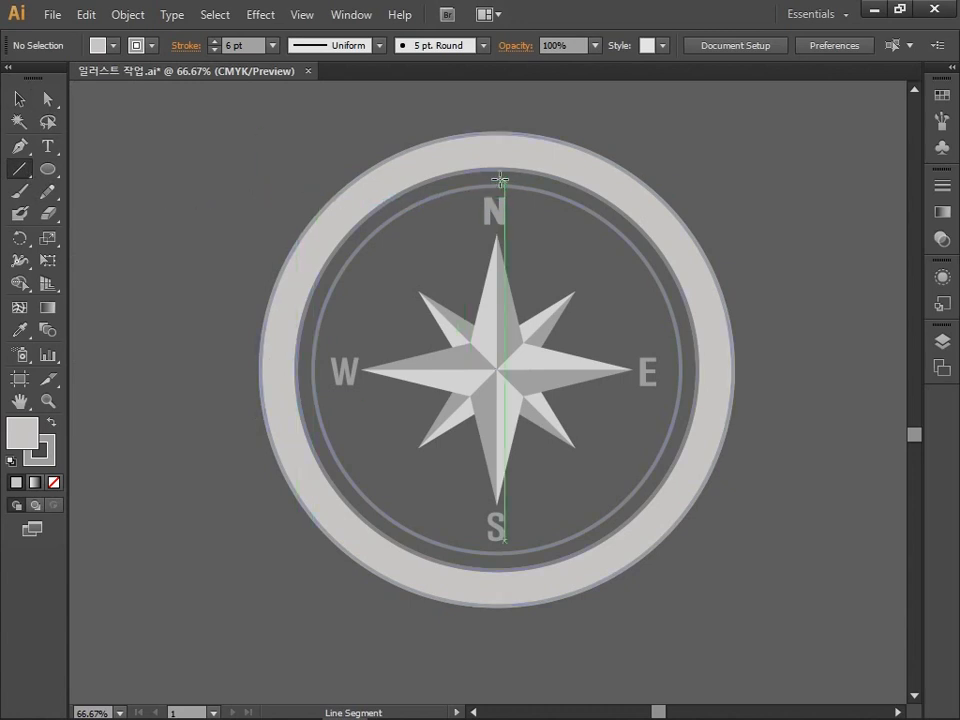
drag(497, 170, 497, 186)
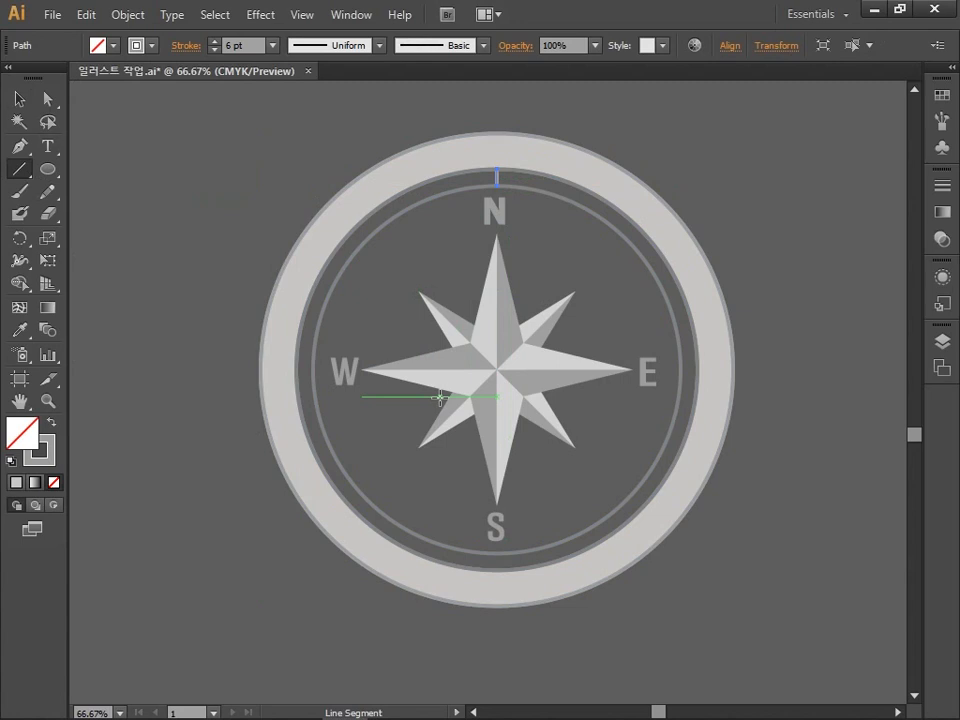
double_click(45, 452)
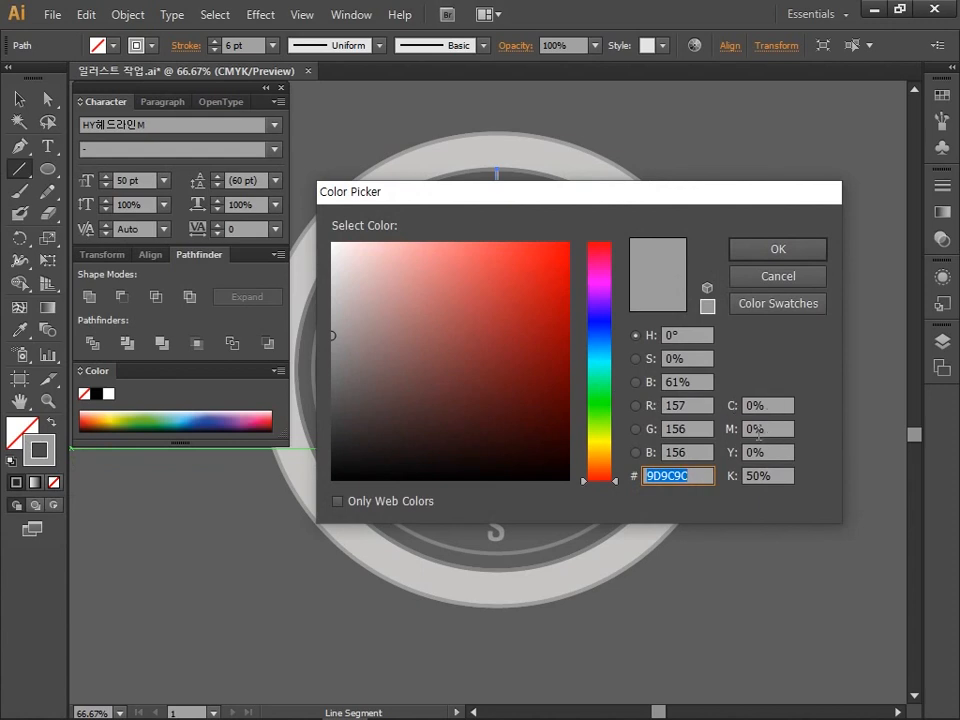
click(781, 477)
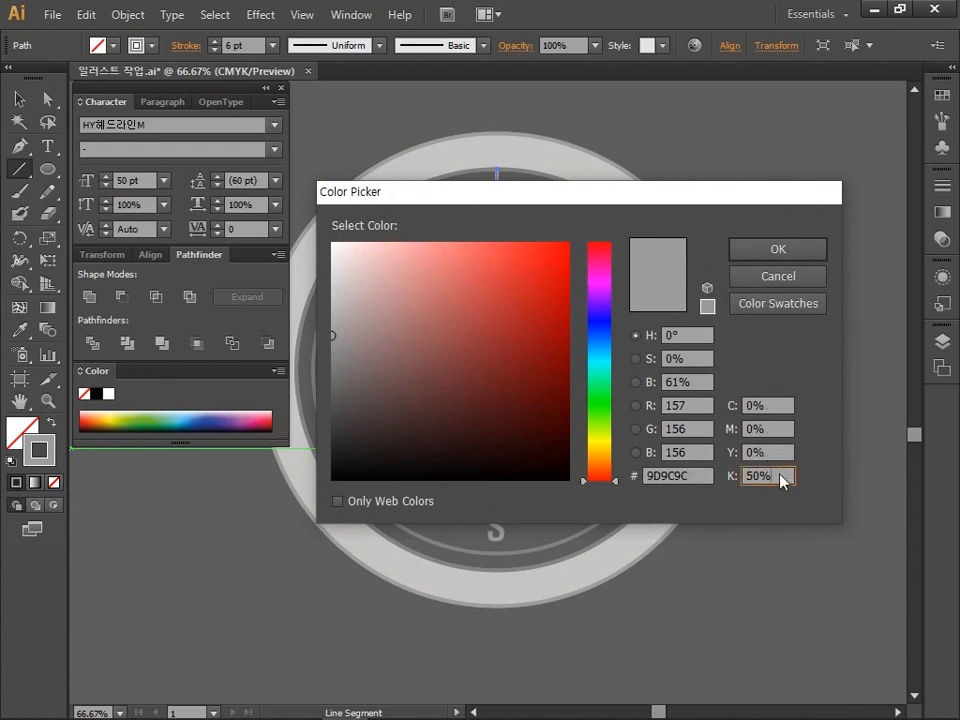
double_click(781, 477)
text(45)
click(760, 255)
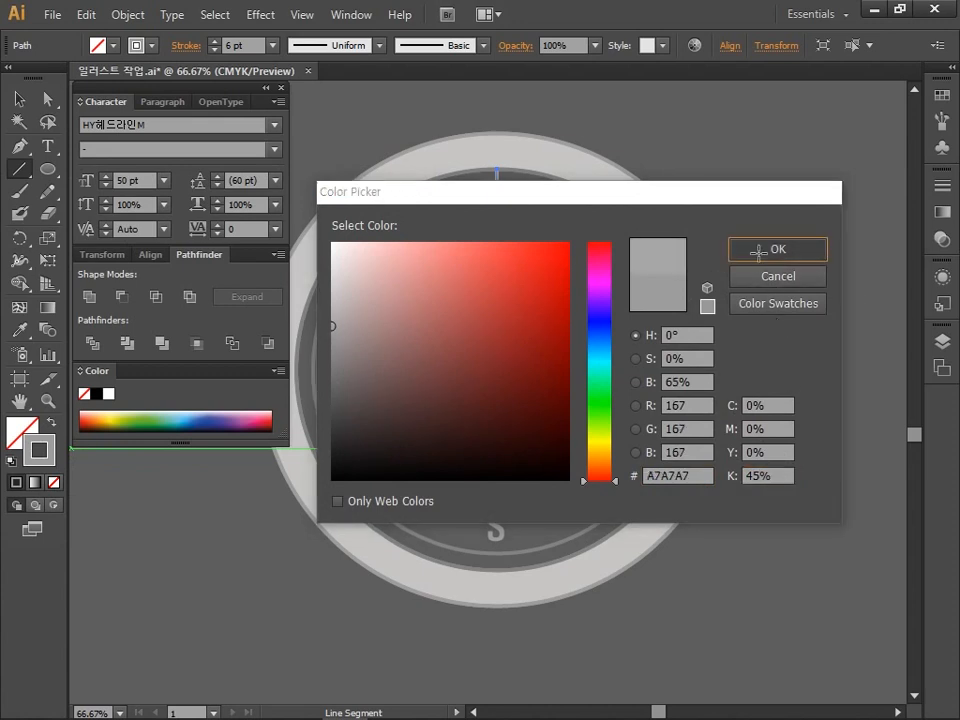
click(282, 89)
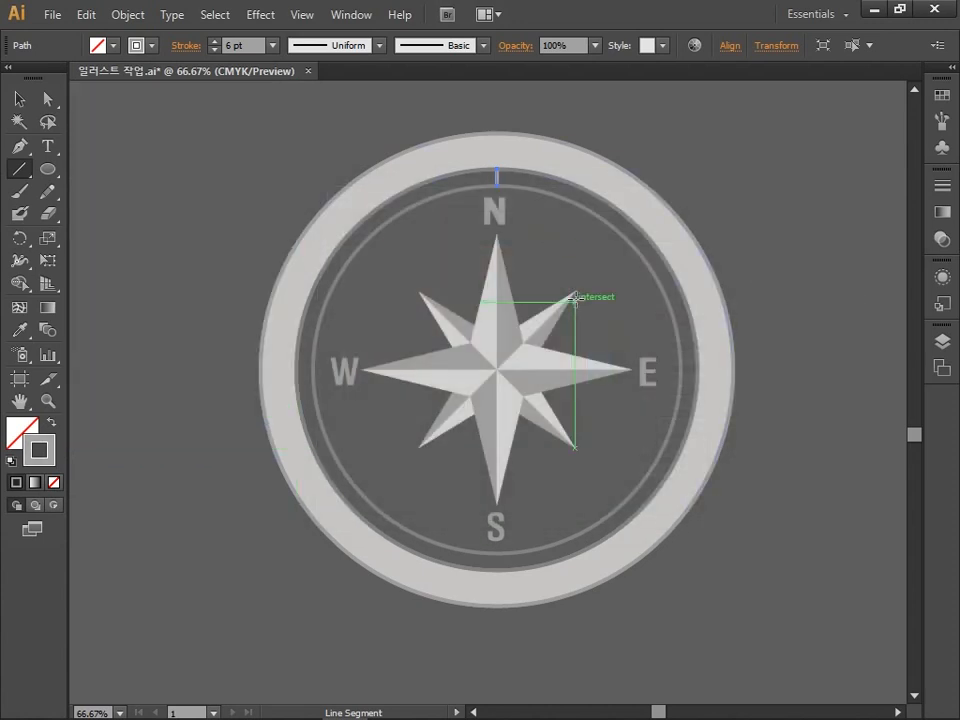
Make a copy of the tick rotated 5° around the compass star's centre.
click(19, 238)
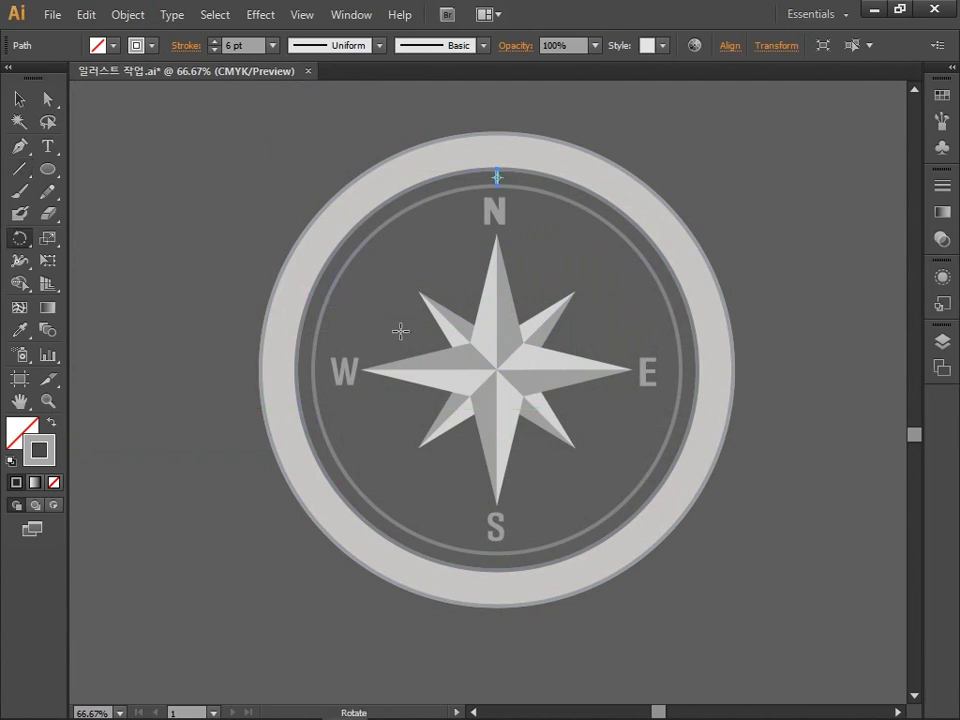
alt+click(494, 370)
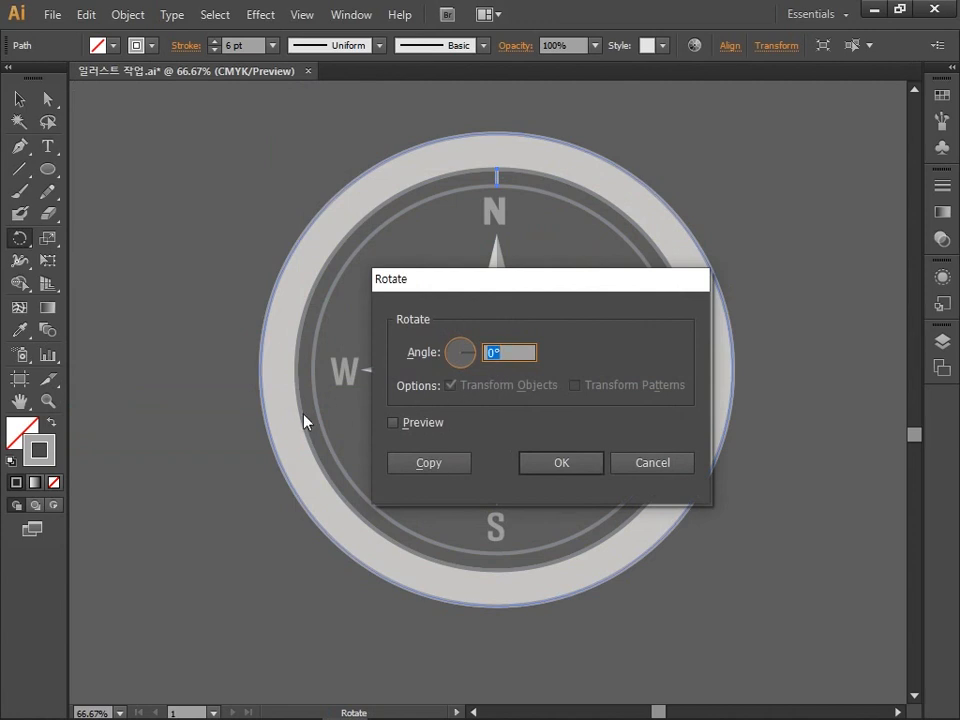
text(5)
click(454, 463)
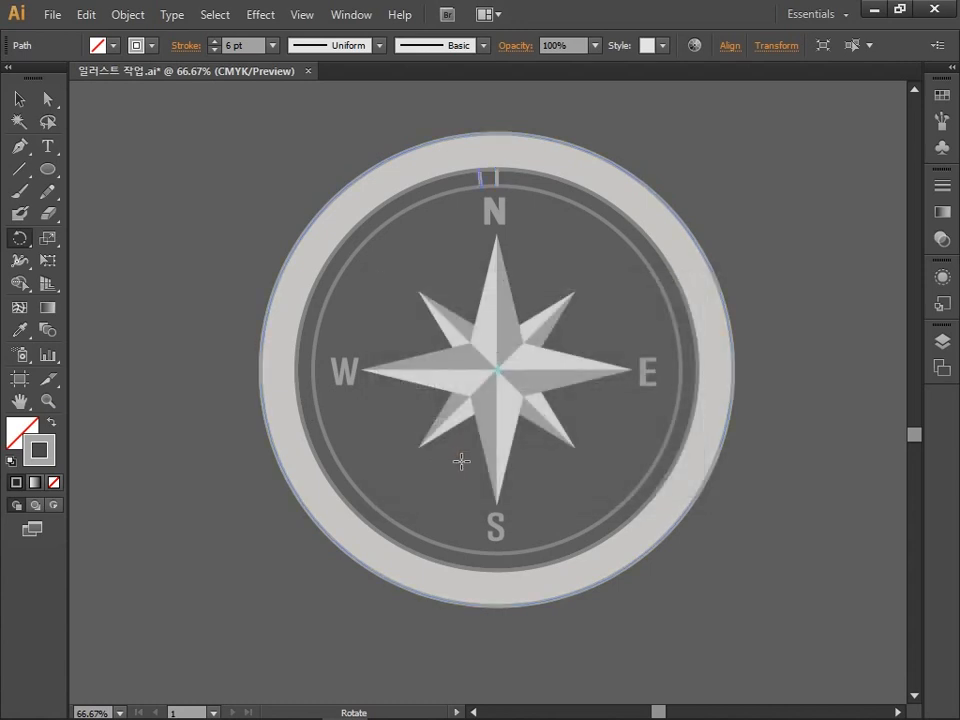
Repeat the rotated copy until ticks fill the whole band between the two inner circles, and deselect them.
key(ctrl+d)
key(ctrl+d)
key(ctrl+d)
key(ctrl+d)
key(ctrl+d)
key(ctrl+d)
key(ctrl+d)
key(ctrl+d)
key(ctrl+d)
key(ctrl+d)
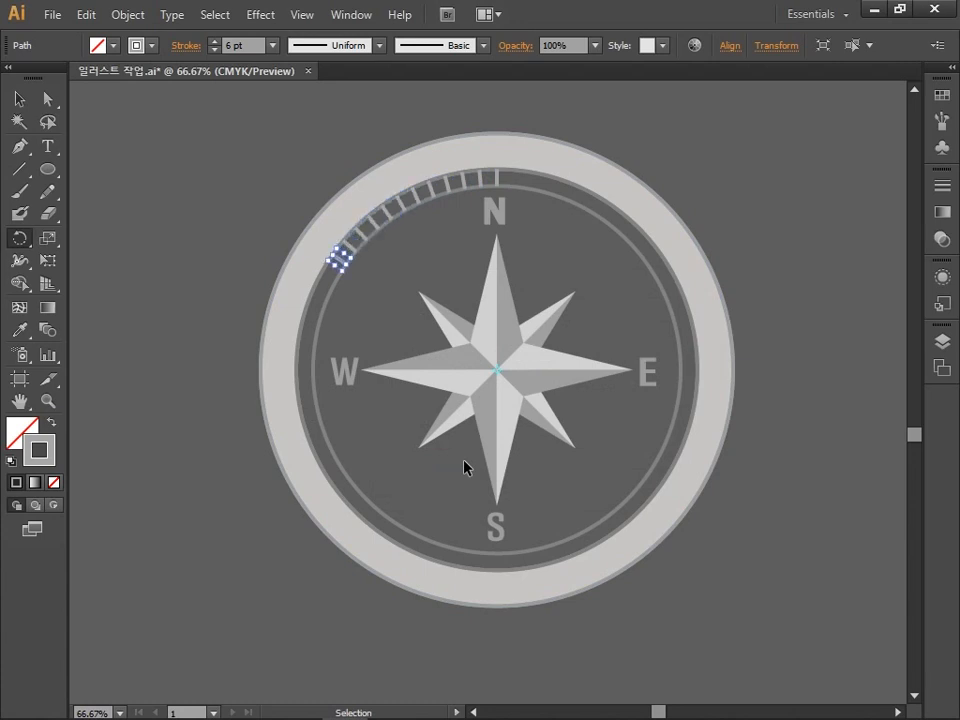
key(ctrl+d)
key(ctrl+d)
key(ctrl+d)
key(ctrl+d)
key(ctrl+d)
key(ctrl+d)
key(ctrl+d)
key(ctrl+d)
key(ctrl+d)
key(ctrl+d)
key(ctrl+d)
key(ctrl+d)
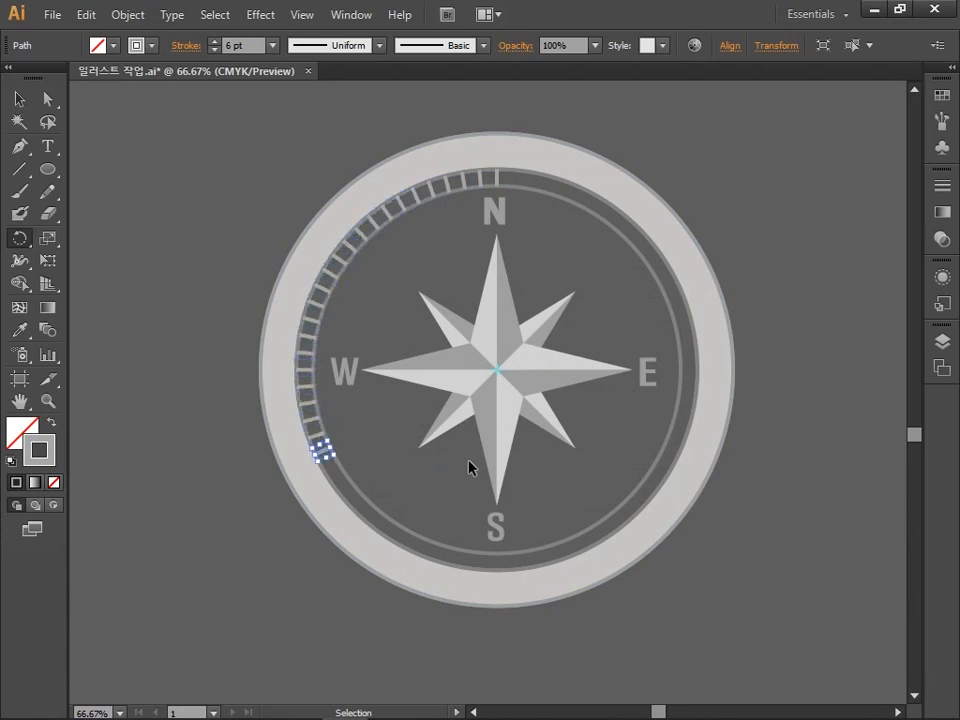
key(ctrl+d)
key(ctrl+d)
key(ctrl+d)
key(ctrl+d)
key(ctrl+d)
key(ctrl+d)
key(ctrl+d)
key(ctrl+d)
key(ctrl+d)
key(ctrl+d)
key(ctrl+d)
key(ctrl+d)
key(ctrl+d)
key(ctrl+d)
key(ctrl+d)
key(ctrl+d)
key(ctrl+d)
key(ctrl+d)
key(ctrl+d)
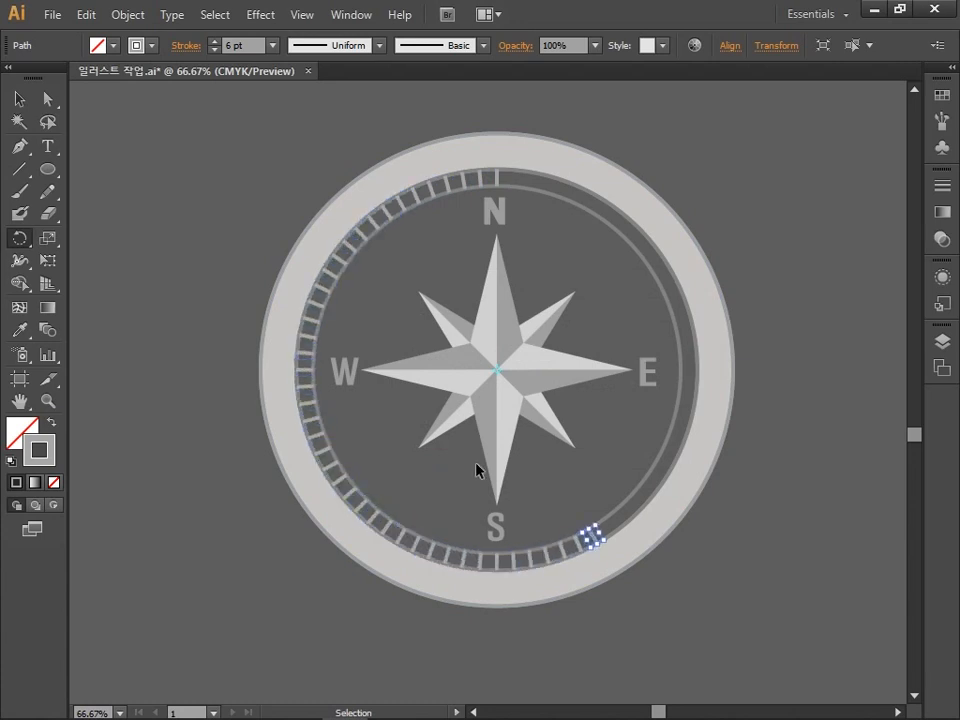
key(ctrl+d)
key(ctrl+d)
key(ctrl+d)
key(ctrl+d)
key(ctrl+d)
key(ctrl+d)
key(ctrl+d)
key(ctrl+d)
key(ctrl+d)
key(ctrl+d)
key(ctrl+d)
key(ctrl+d)
key(ctrl+d)
key(ctrl+d)
key(ctrl+d)
key(ctrl+d)
key(ctrl+d)
key(ctrl+d)
key(ctrl+d)
key(ctrl+d)
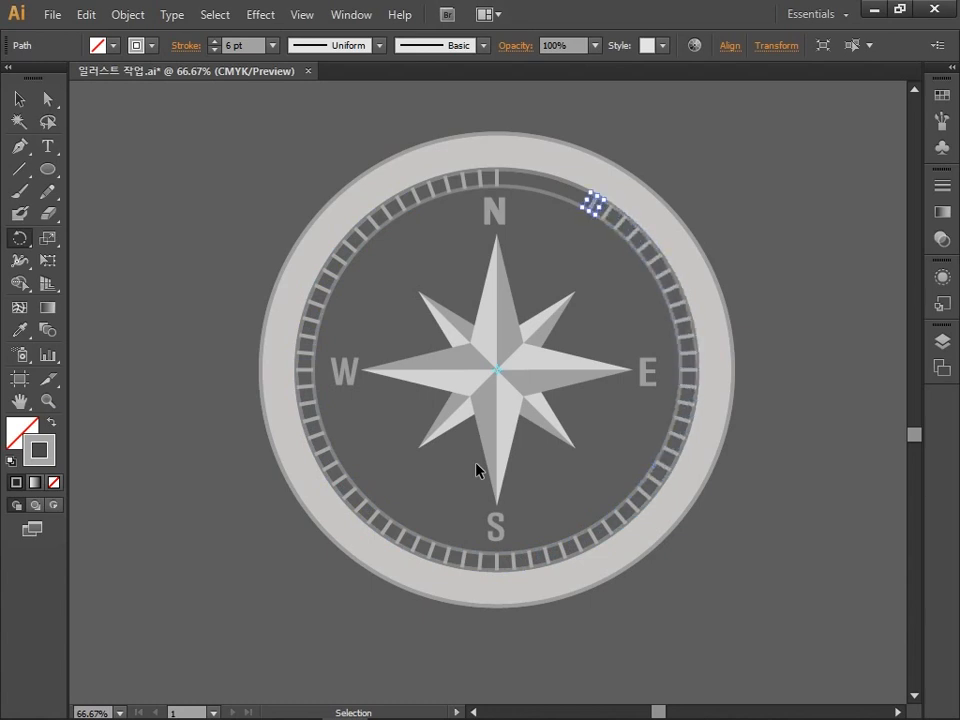
key(ctrl+d)
key(ctrl+d)
key(ctrl+d)
key(ctrl+d)
key(ctrl+d)
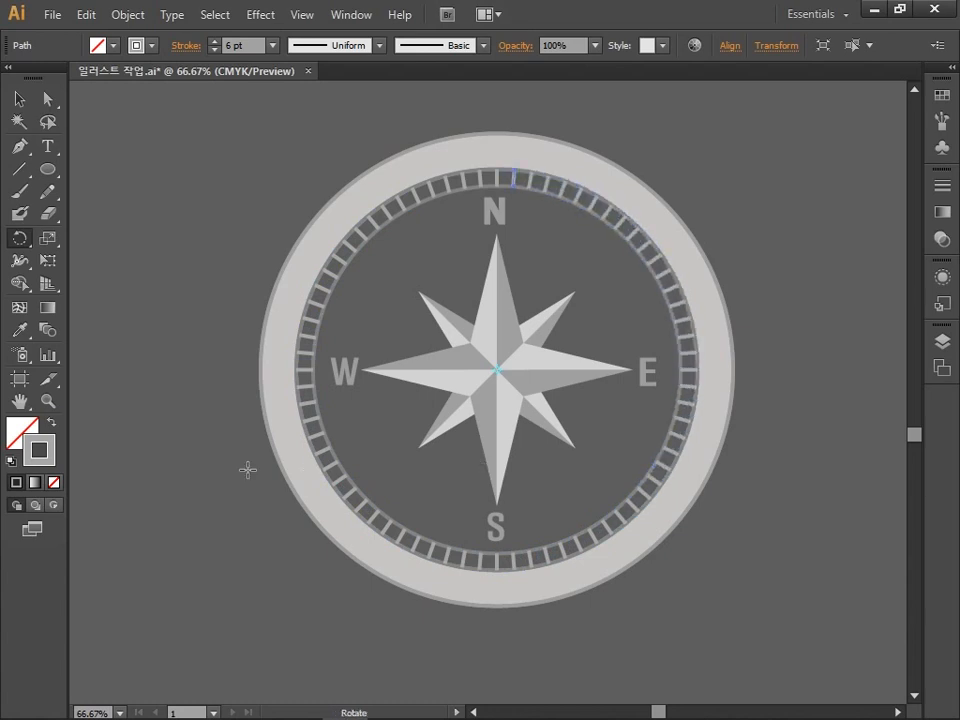
key(v)
click(258, 320)
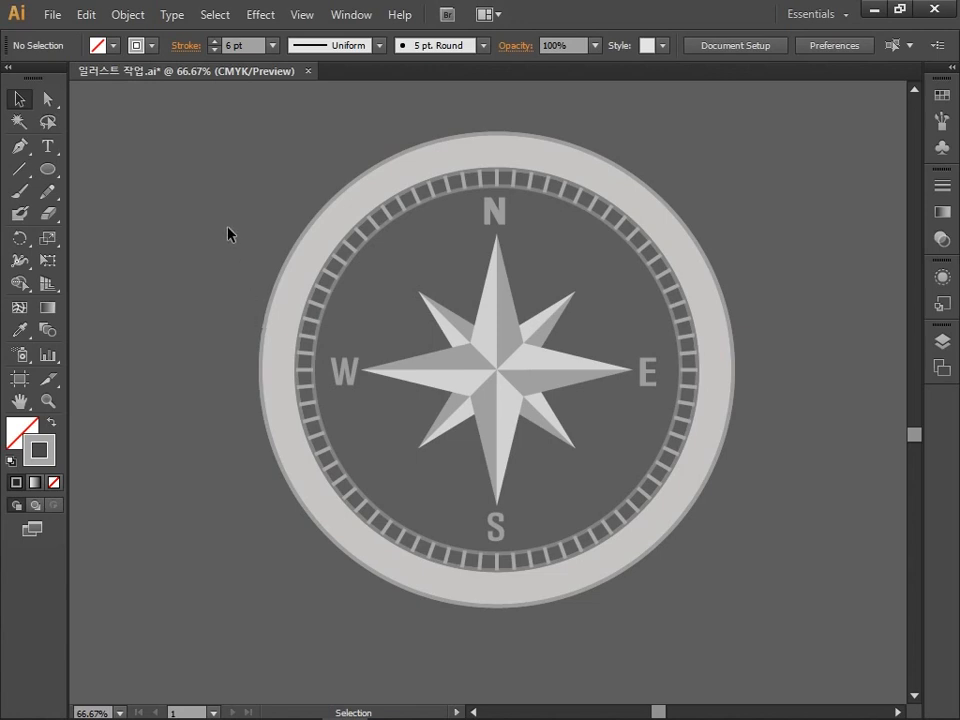
Draw a small downward-pointing triangle about 8 mm wide on the innermost circle, just above the N, with the Pen tool.
key(p)
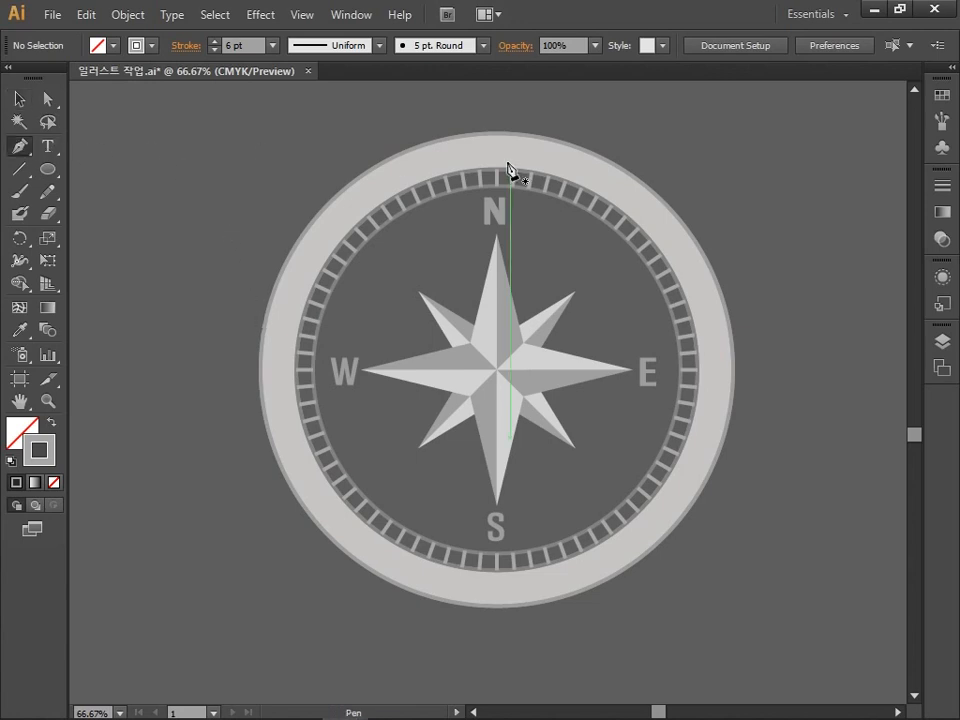
scroll(490, 178, up, 1)
scroll(490, 178, up, 4)
click(463, 194)
click(551, 194)
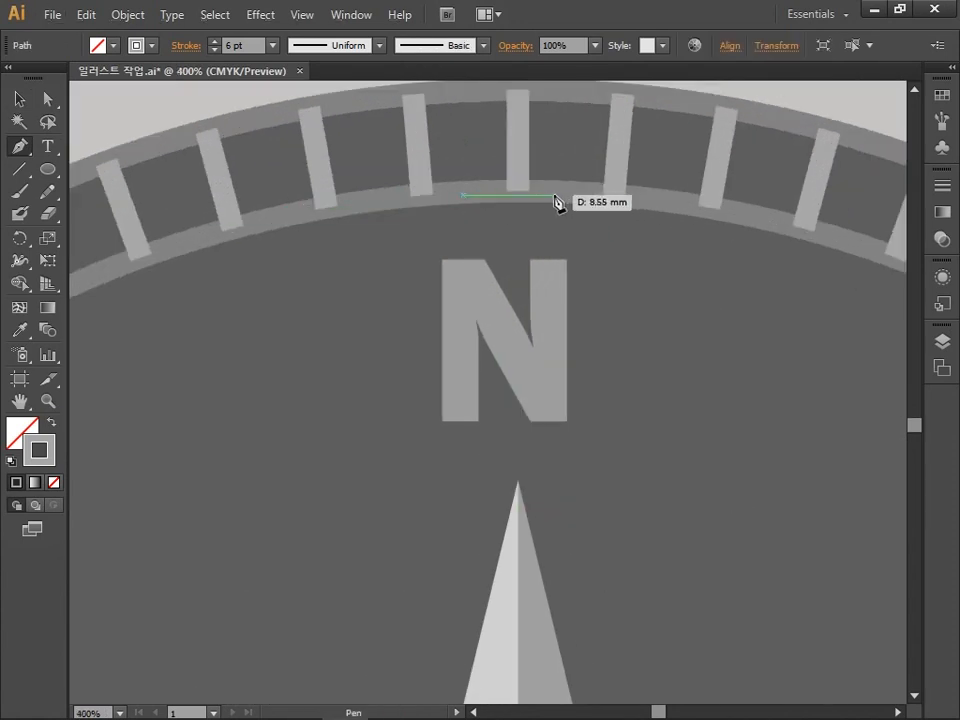
click(508, 257)
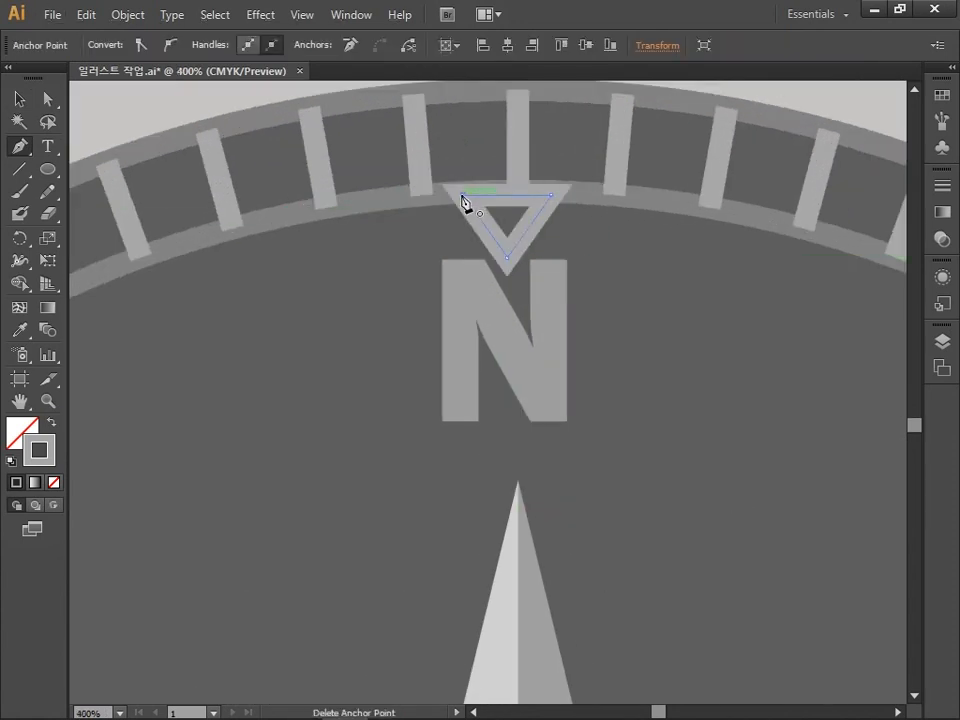
Fill the small triangle with C 0%, M 0%, Y 0%, K 85% and remove its stroke.
double_click(40, 448)
click(780, 402)
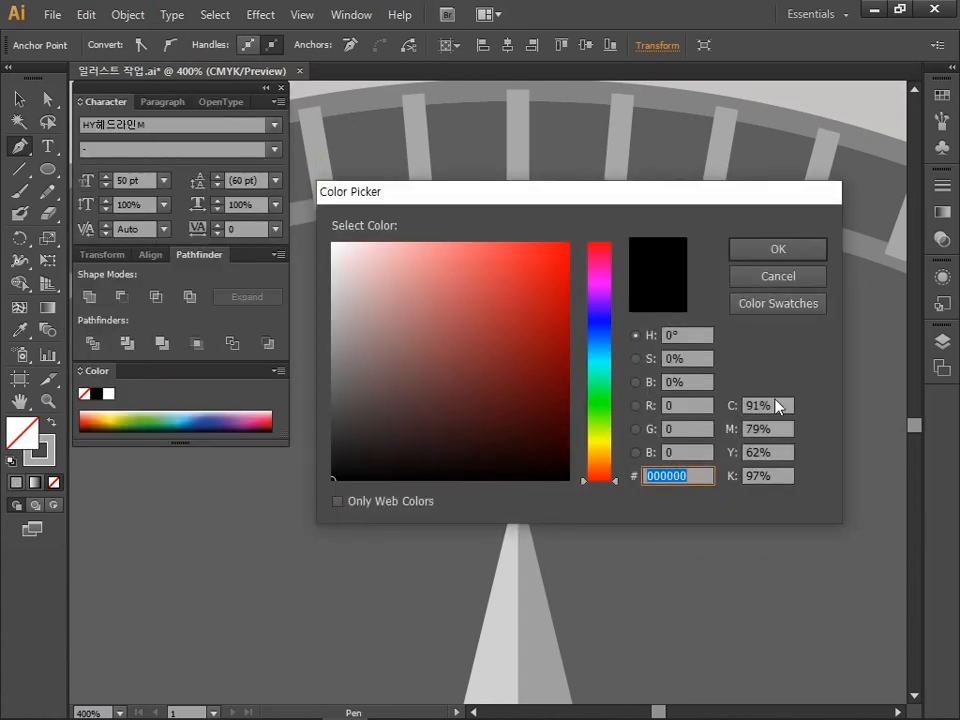
text(0)
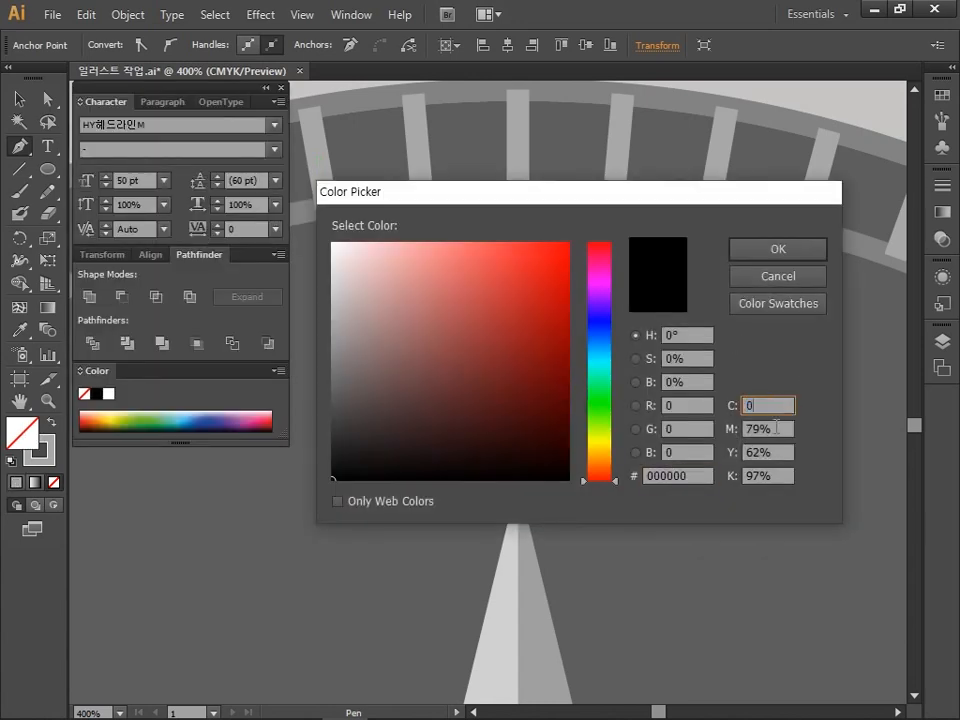
click(777, 428)
text(0)
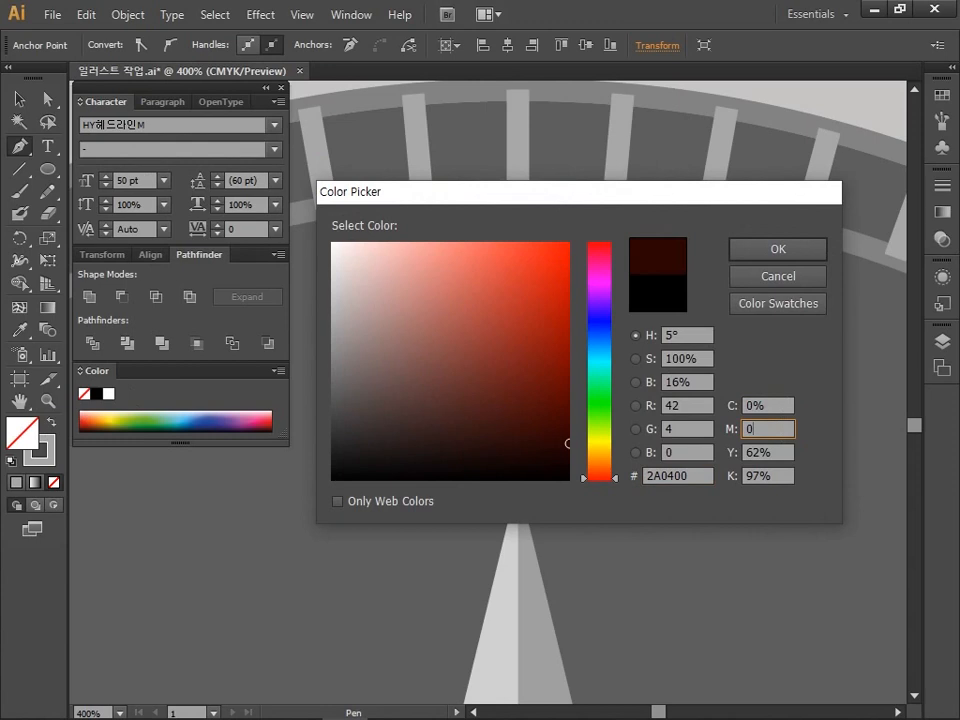
click(778, 452)
text(0)
click(775, 475)
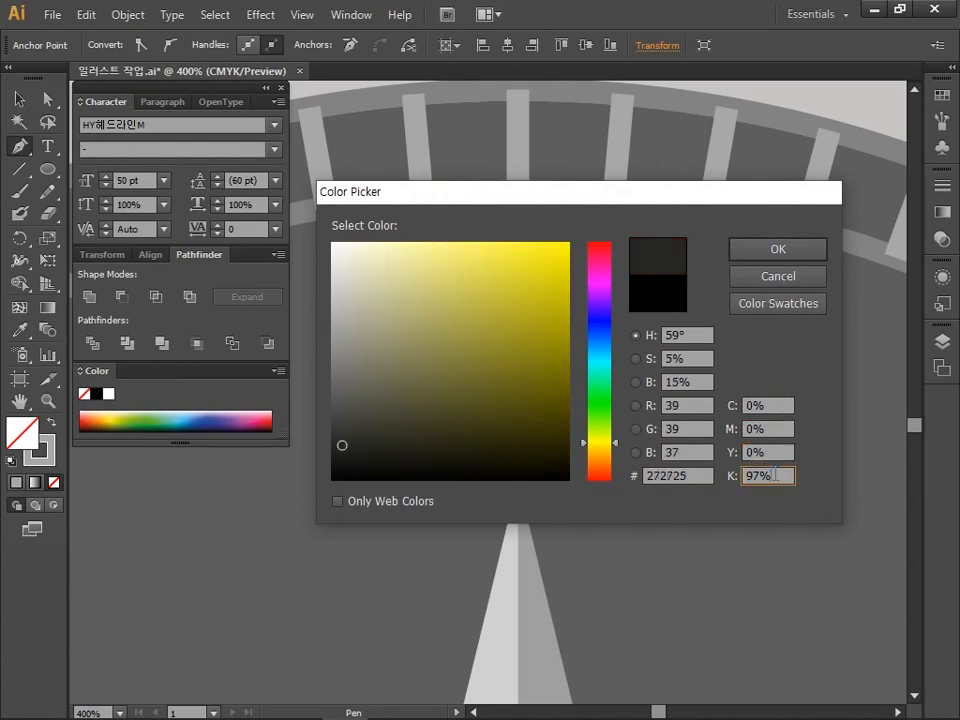
text(85)
key(Return)
click(55, 448)
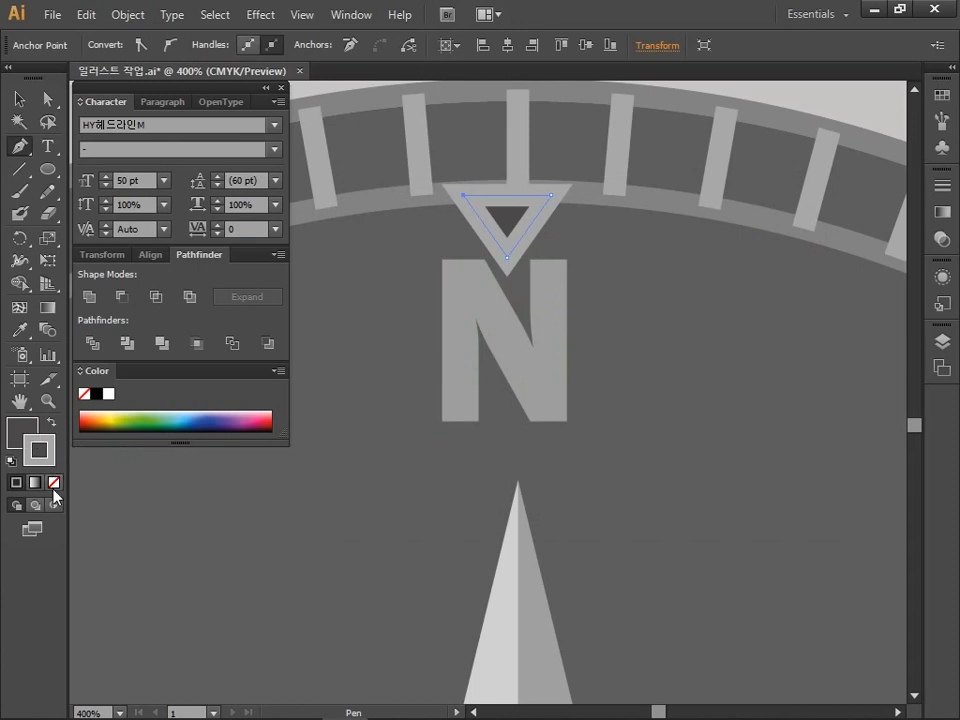
click(56, 483)
click(281, 88)
Place a copy of the triangle beside the W, rotated 90° around the compass star's centre.
scroll(373, 394, down, 6)
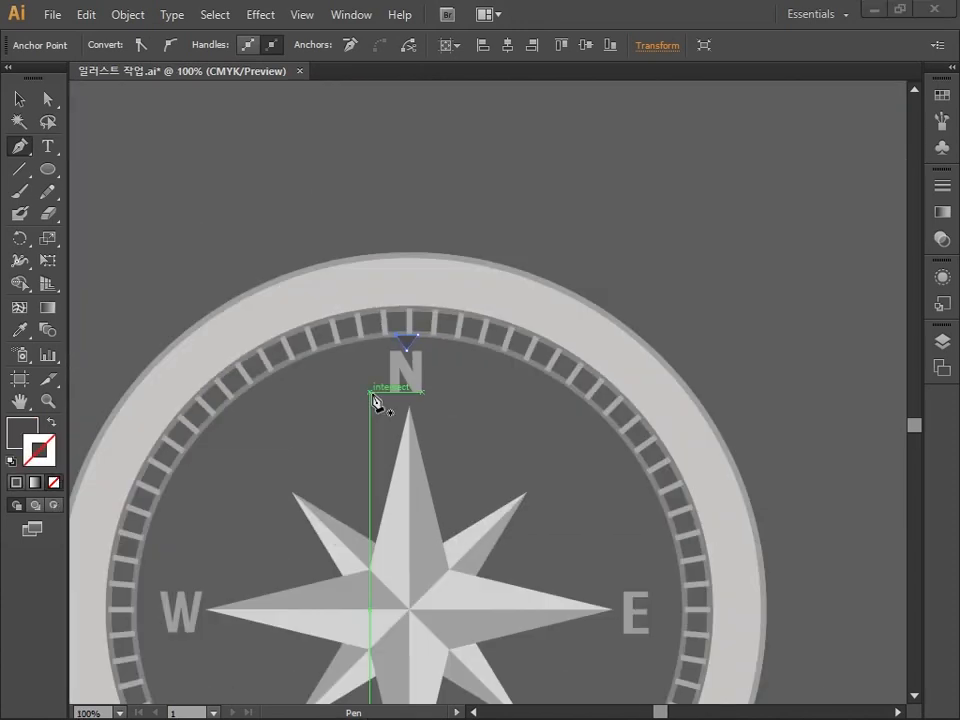
drag(340, 438, 424, 336)
key(r)
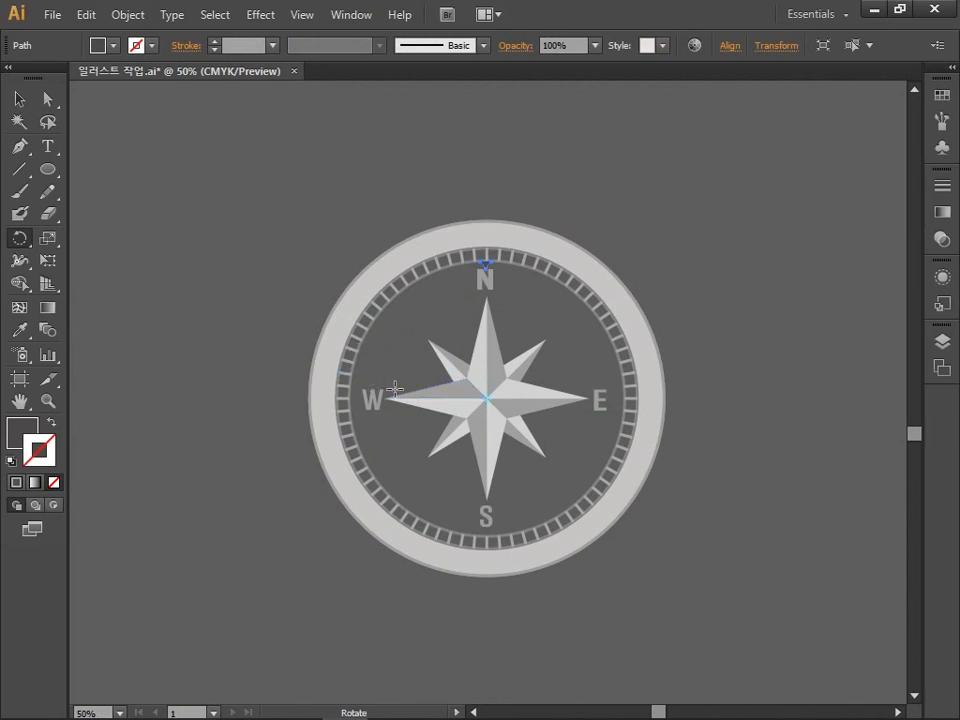
alt+click(489, 397)
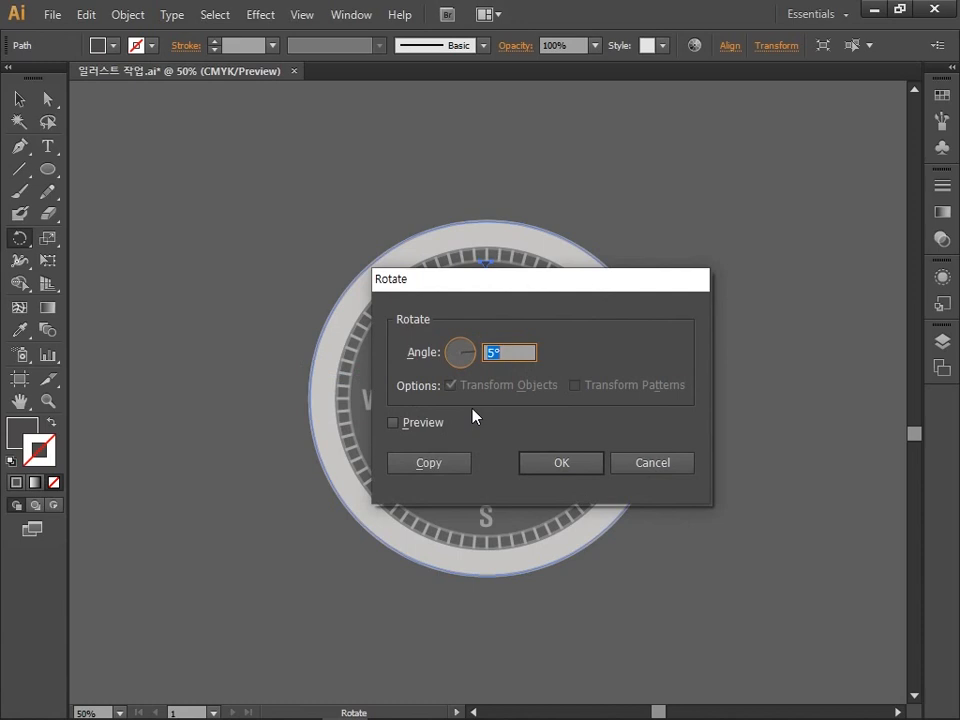
text(90)
click(421, 466)
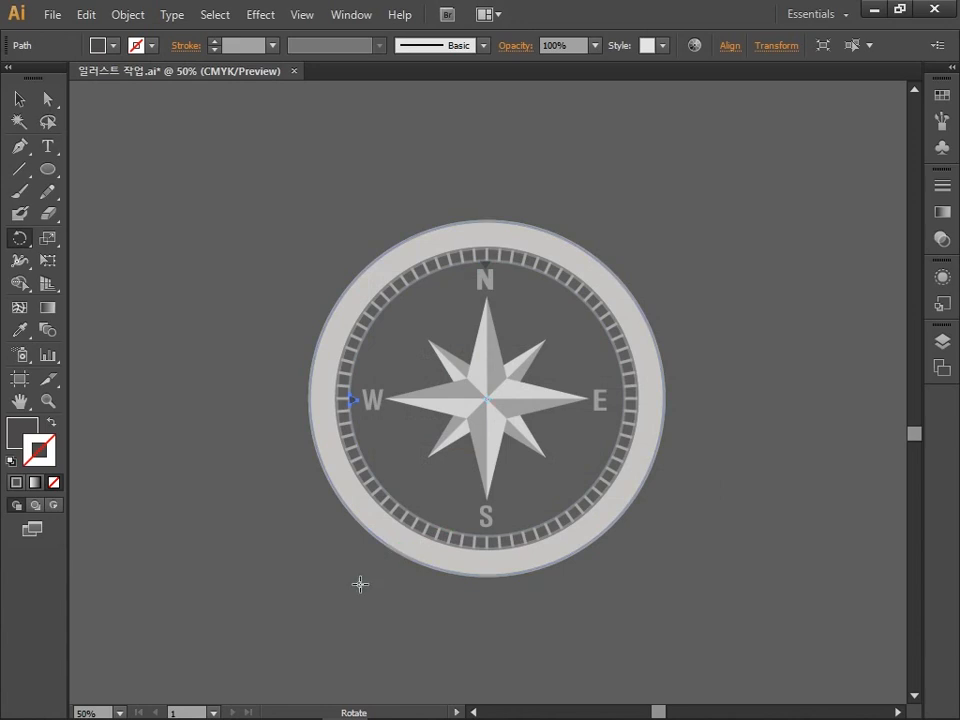
Repeat the rotated triangle copy until one also points at the S and the E.
key(ctrl+d)
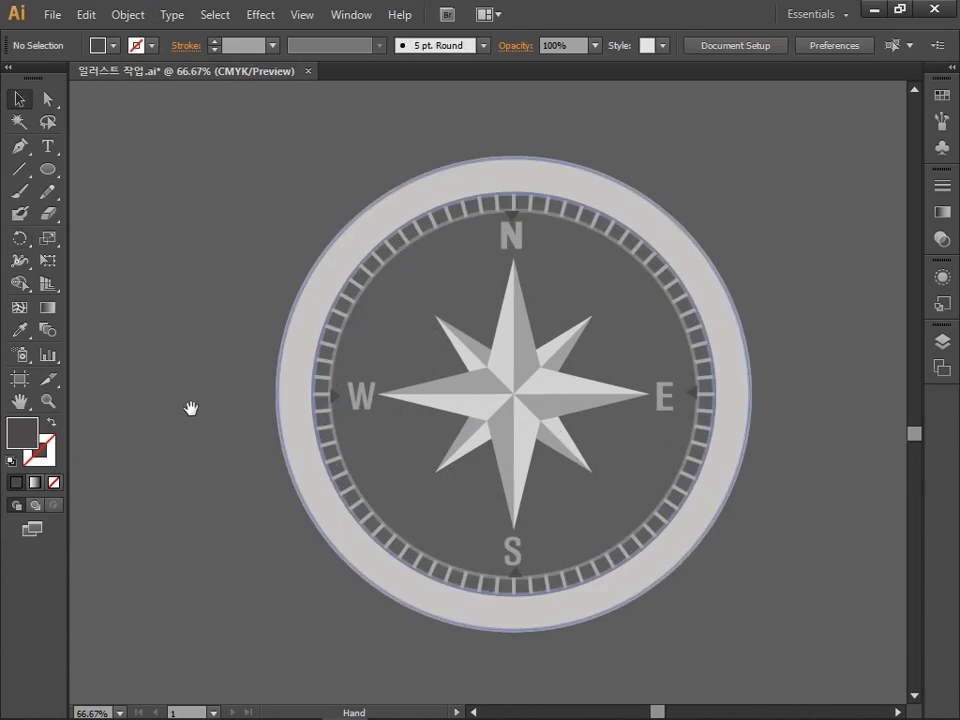
Add the text 0 on empty canvas beside the compass and fill it with C 0%, M 0%, Y 0%, K 90%.
click(60, 146)
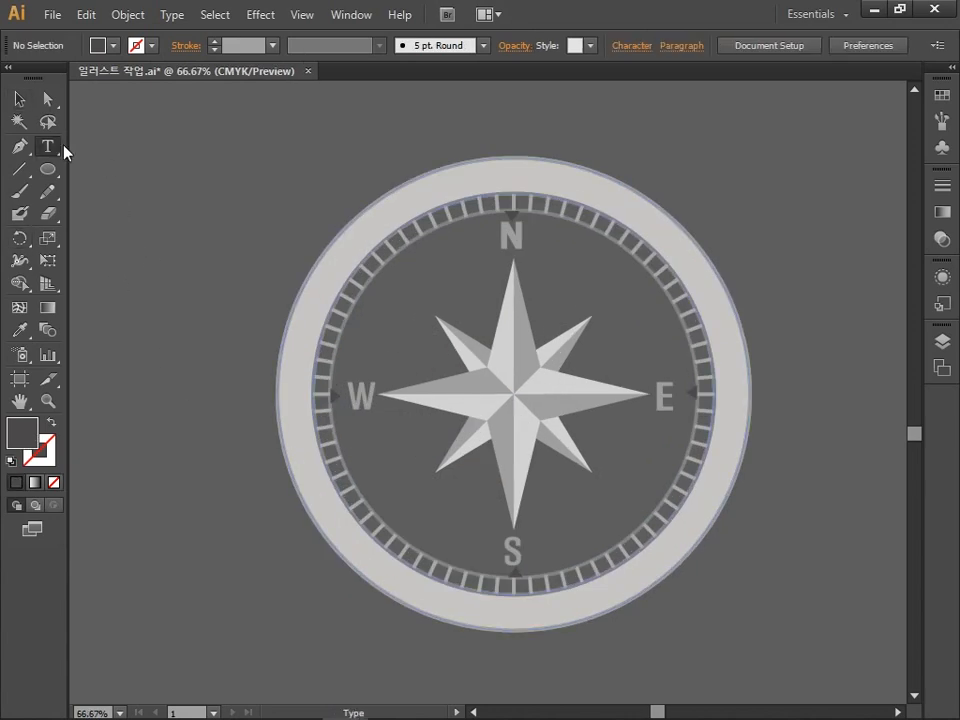
click(216, 212)
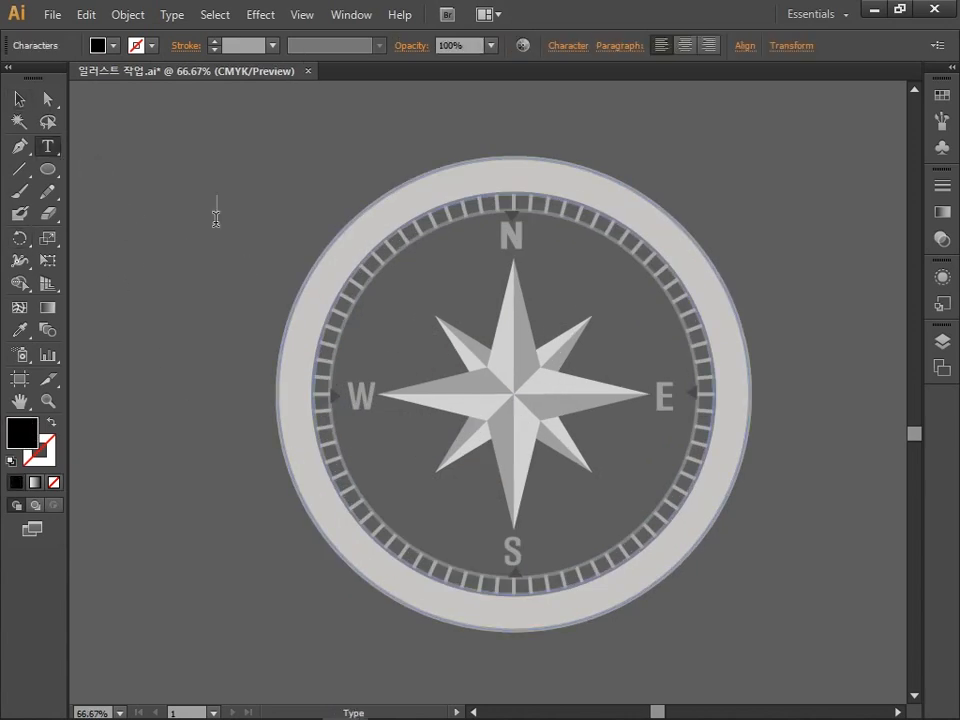
text(0)
drag(240, 204, 220, 207)
double_click(24, 436)
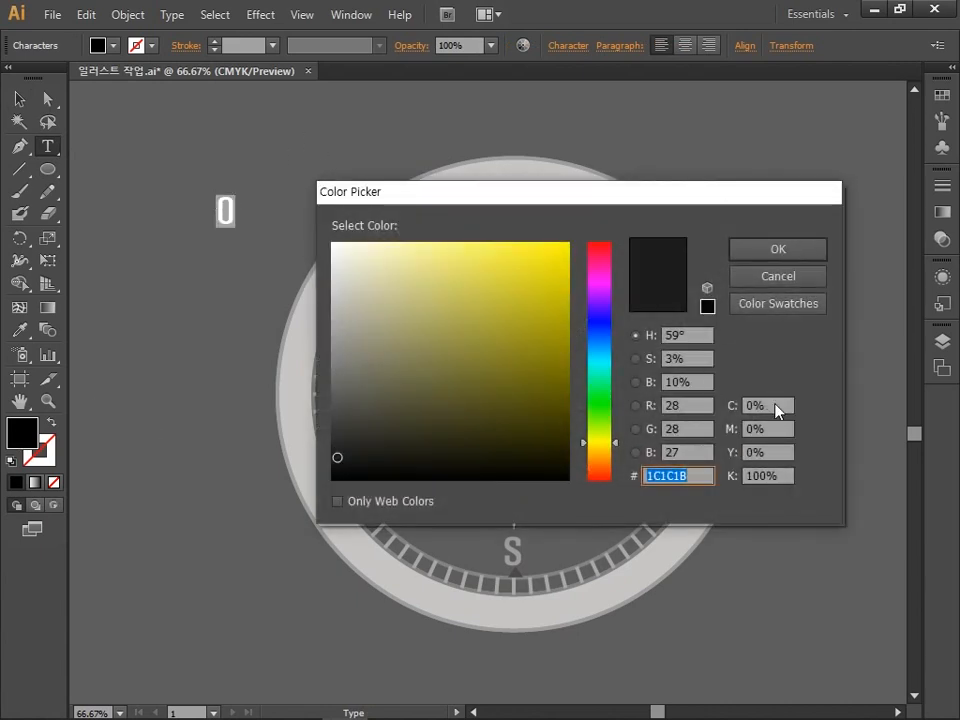
click(770, 476)
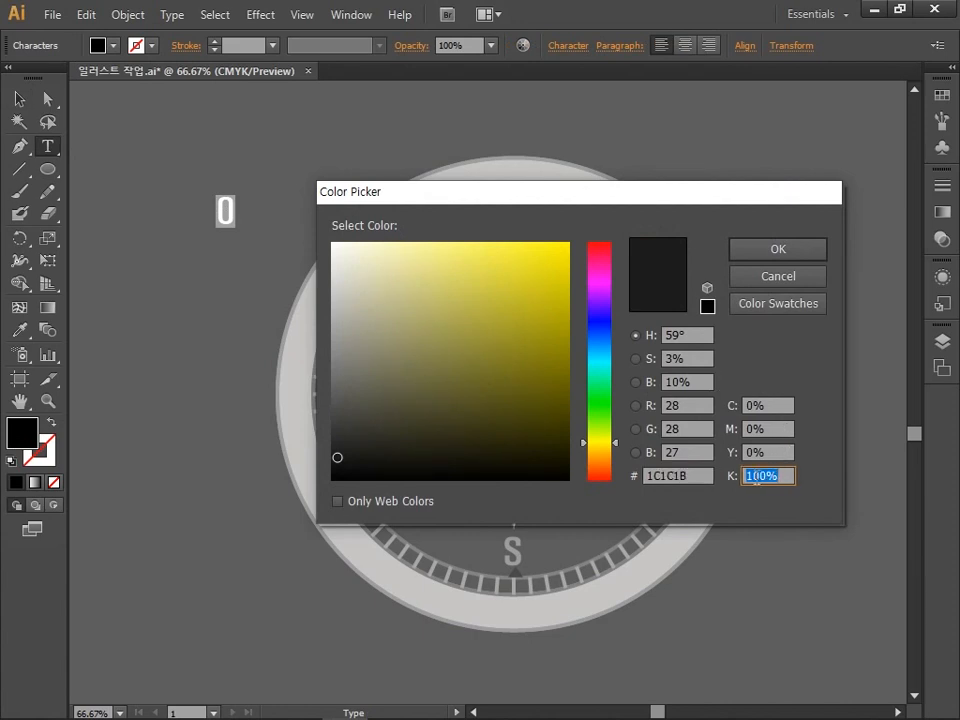
text(90)
click(765, 252)
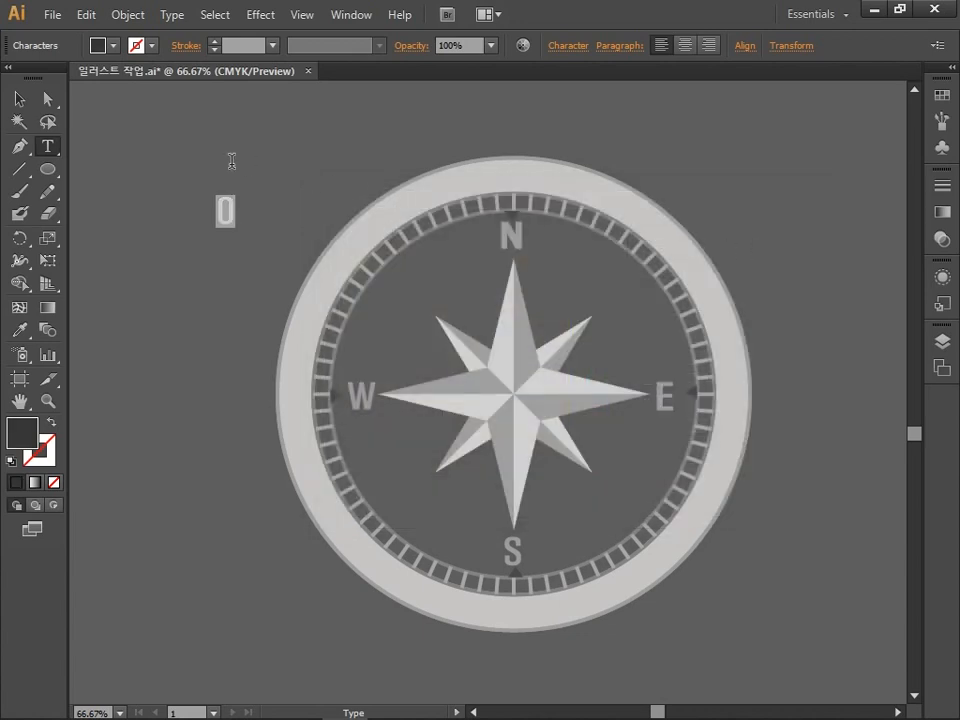
Place the 0 in the pale outer ring directly above the N, shrinking it slightly to fit inside the band.
click(19, 100)
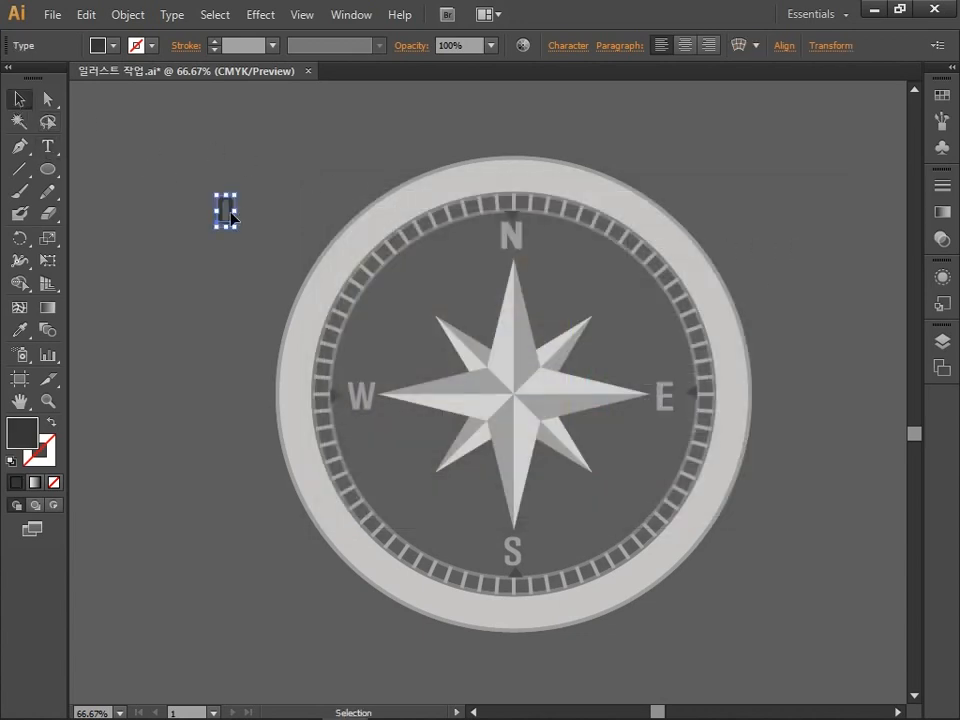
mouse_move(230, 215)
mouse_down()
mouse_move(252, 222)
mouse_move(515, 182)
mouse_up()
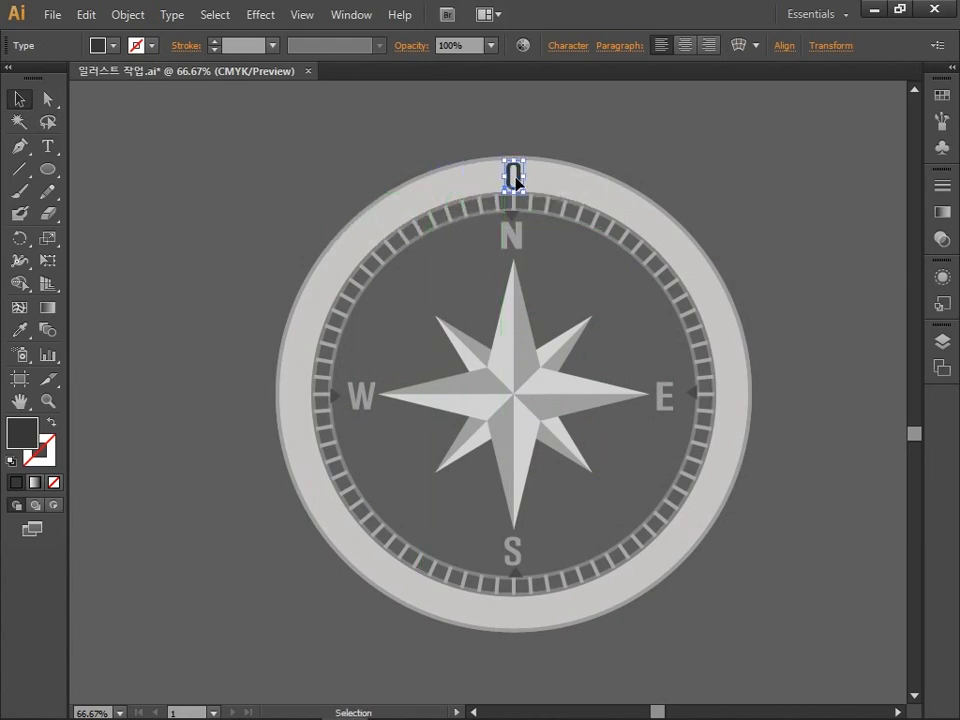
scroll(558, 135, up, 4)
drag(397, 410, 376, 376)
key(Up)
key(Up)
scroll(345, 433, down, 4)
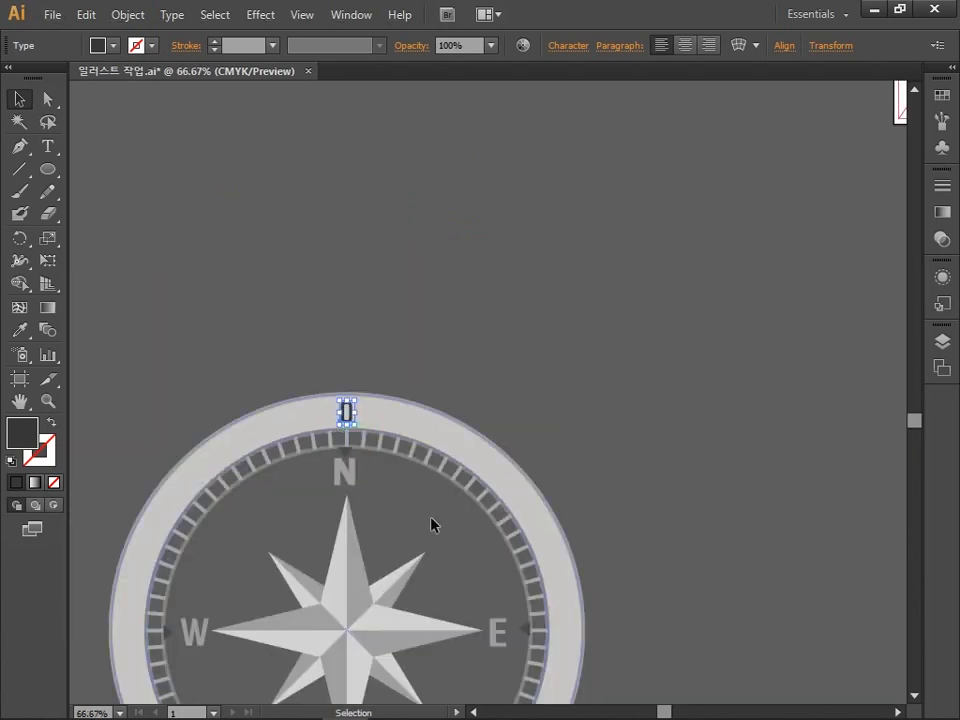
drag(468, 569, 596, 313)
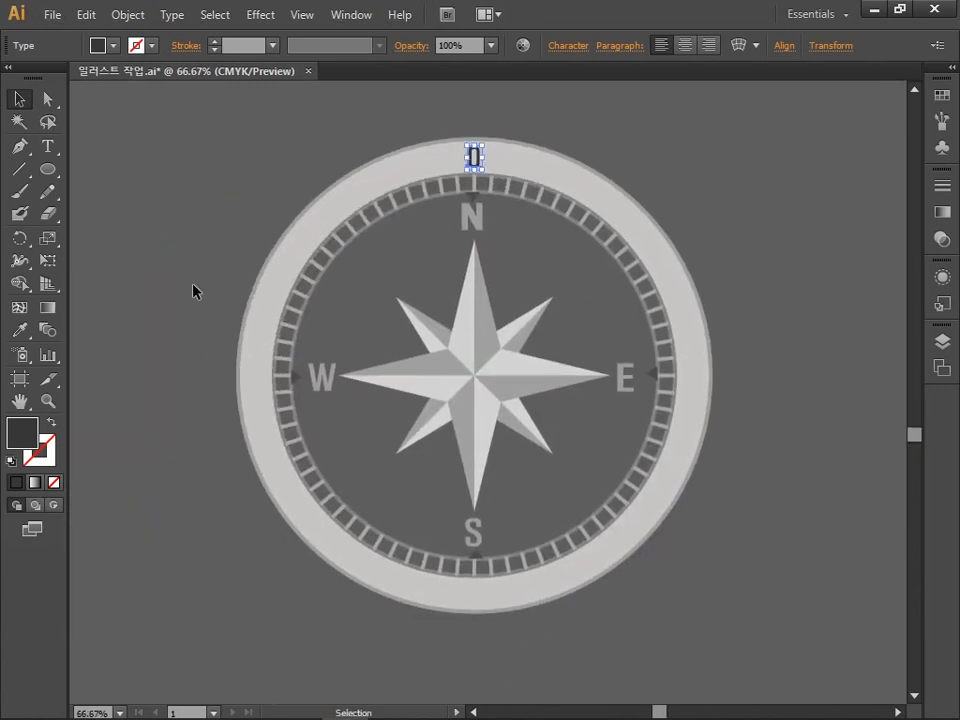
Copy the 0 around the compass star's centre in 60° rotations until six evenly spaced zeros fill the outer ring.
click(20, 240)
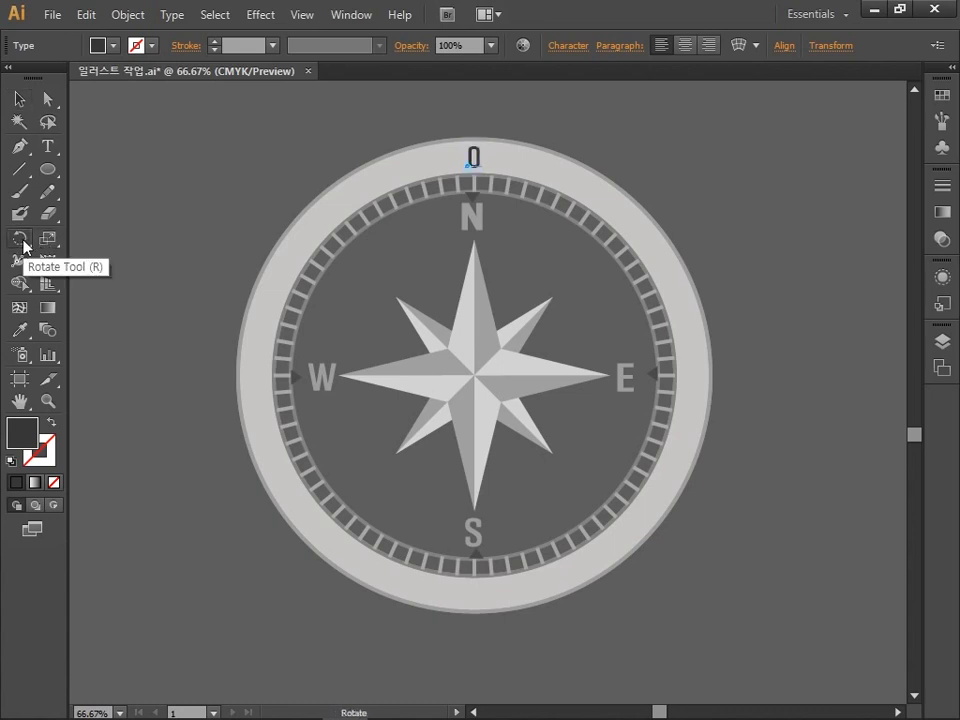
alt+click(476, 378)
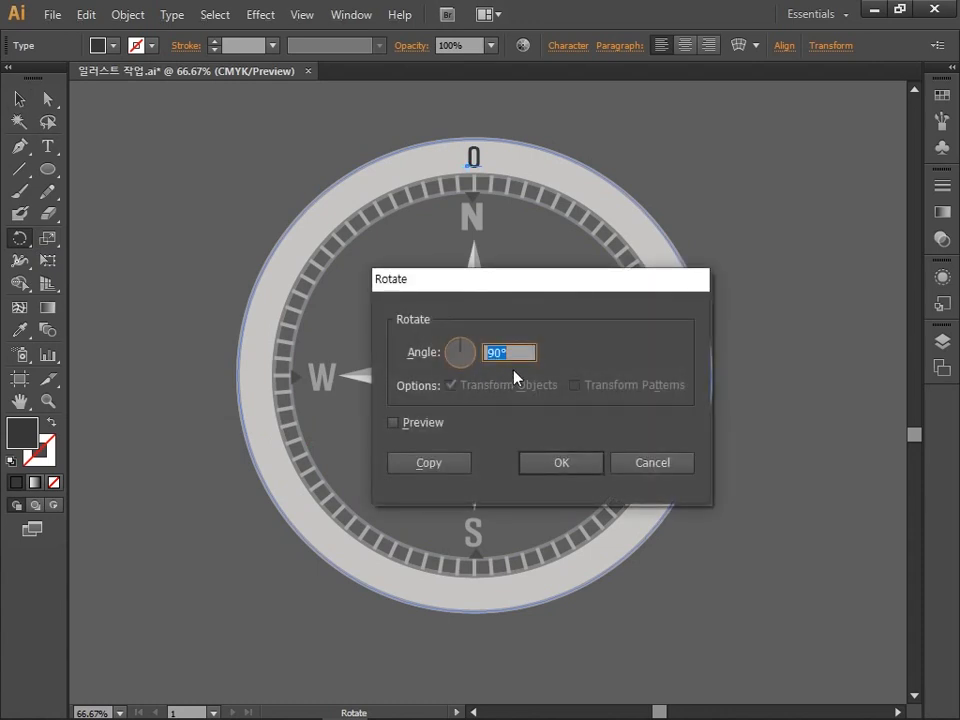
text(60)
click(450, 462)
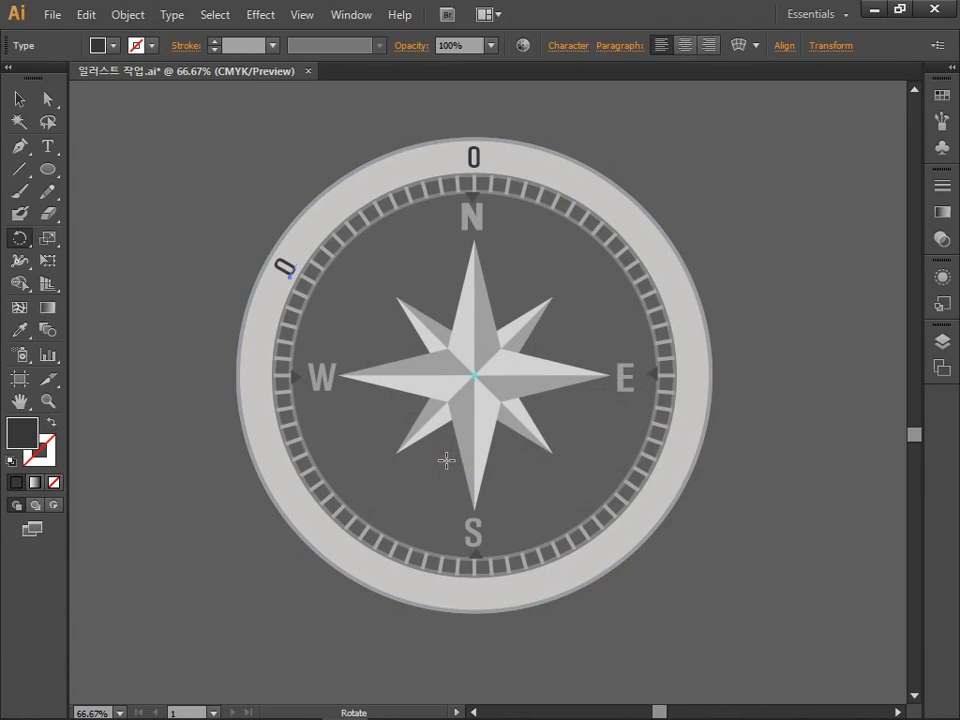
key(ctrl+d)
key(ctrl+d)
key(ctrl+d)
key(ctrl+d)
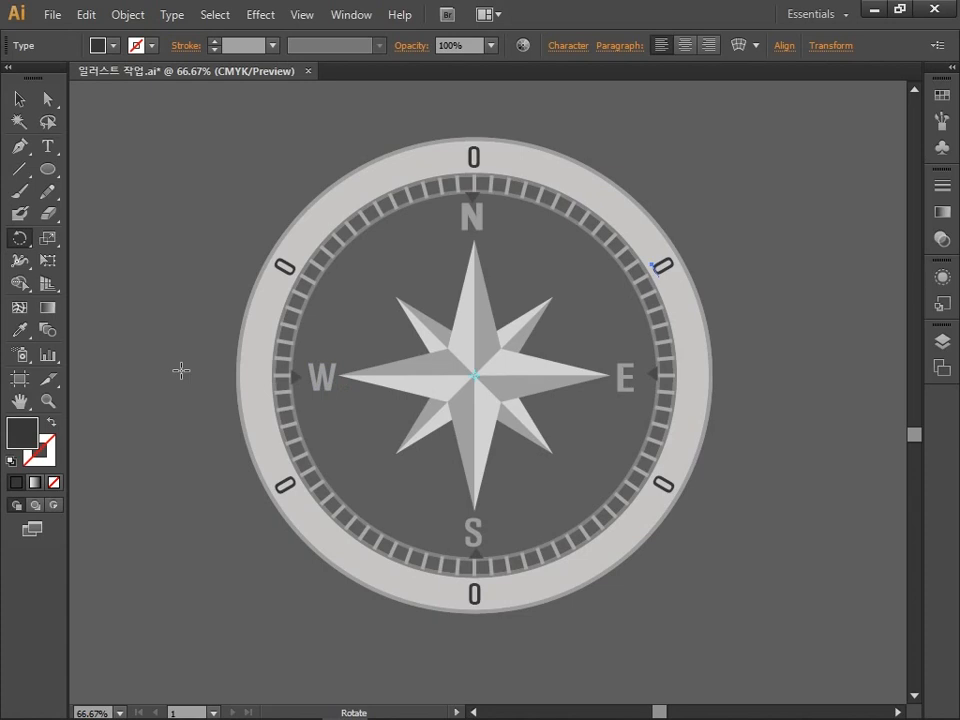
Replace the five copied zeros, counterclockwise from the one after the upper 0, with 300, 240, 180, 120 and 60.
click(47, 146)
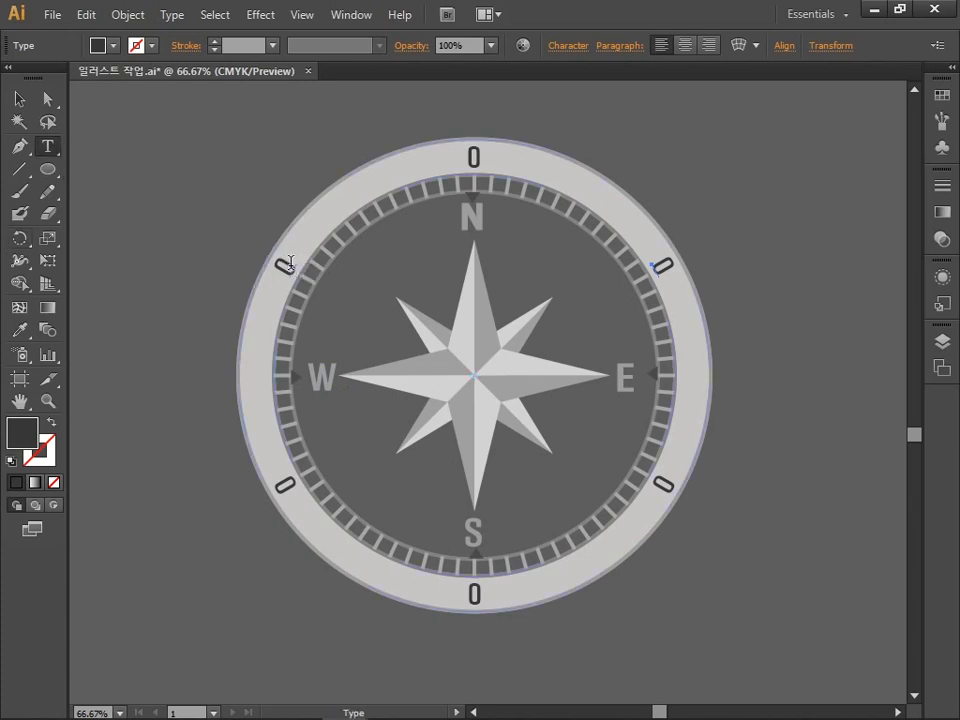
double_click(285, 263)
text(300)
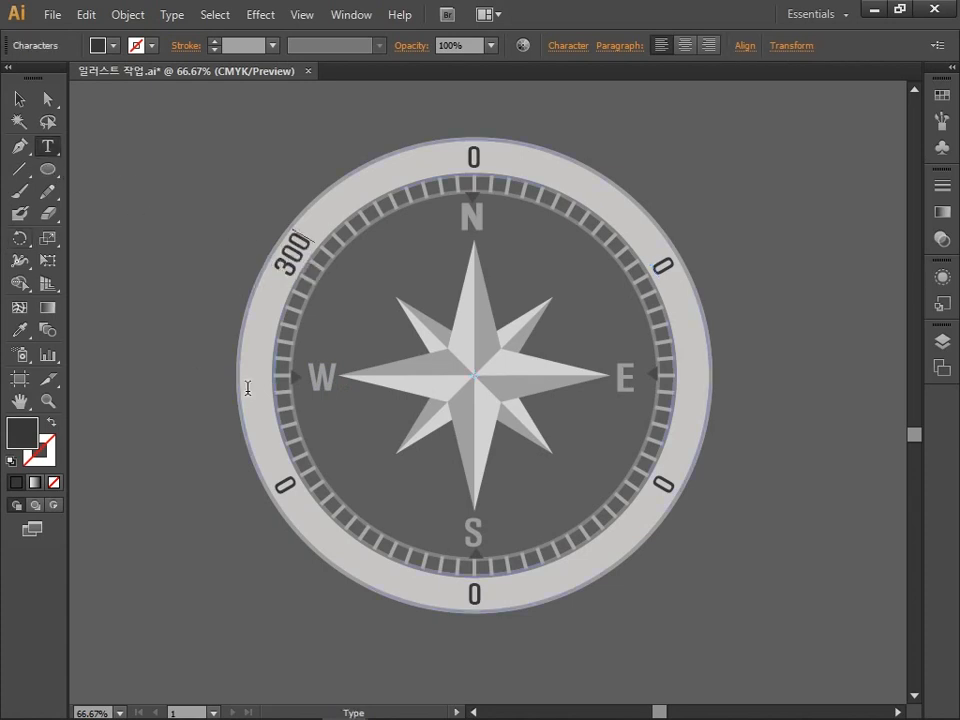
double_click(292, 489)
text(240)
double_click(484, 597)
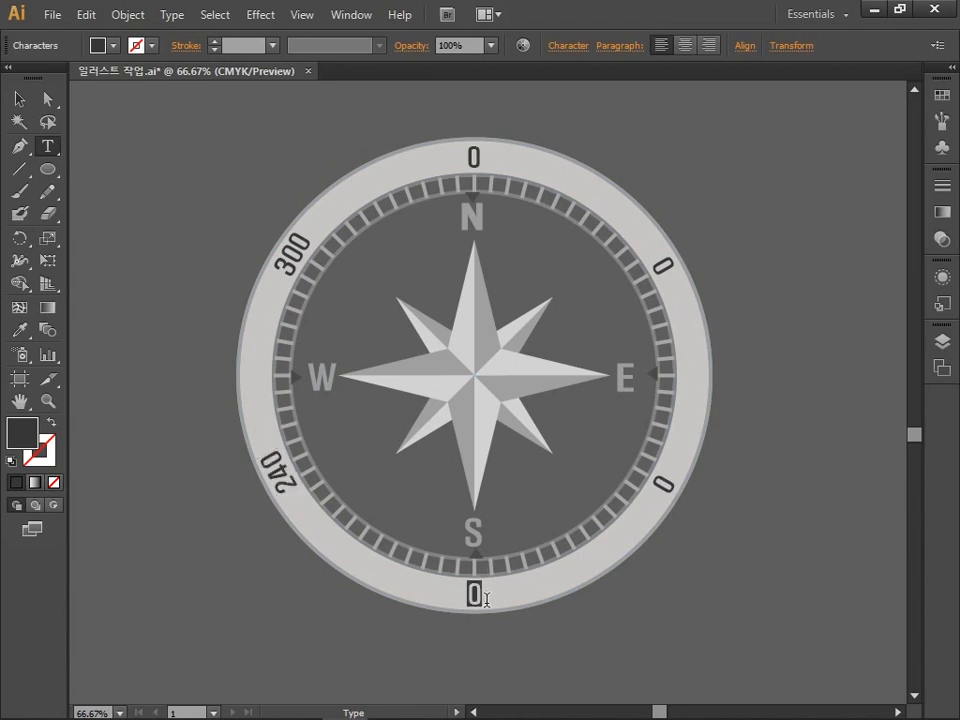
text(180)
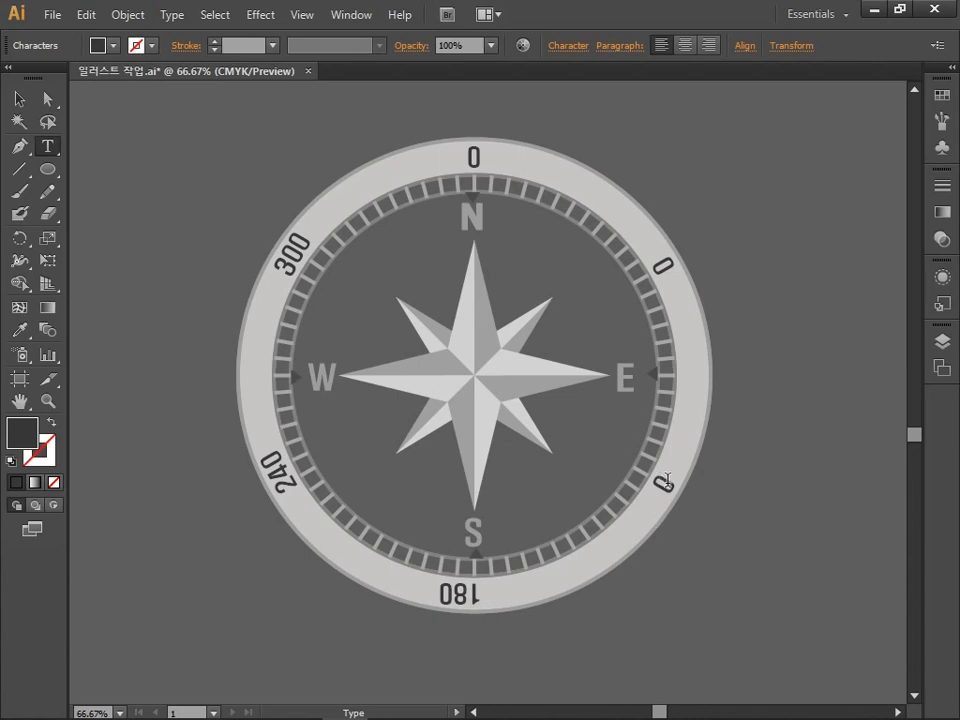
double_click(667, 481)
text(120)
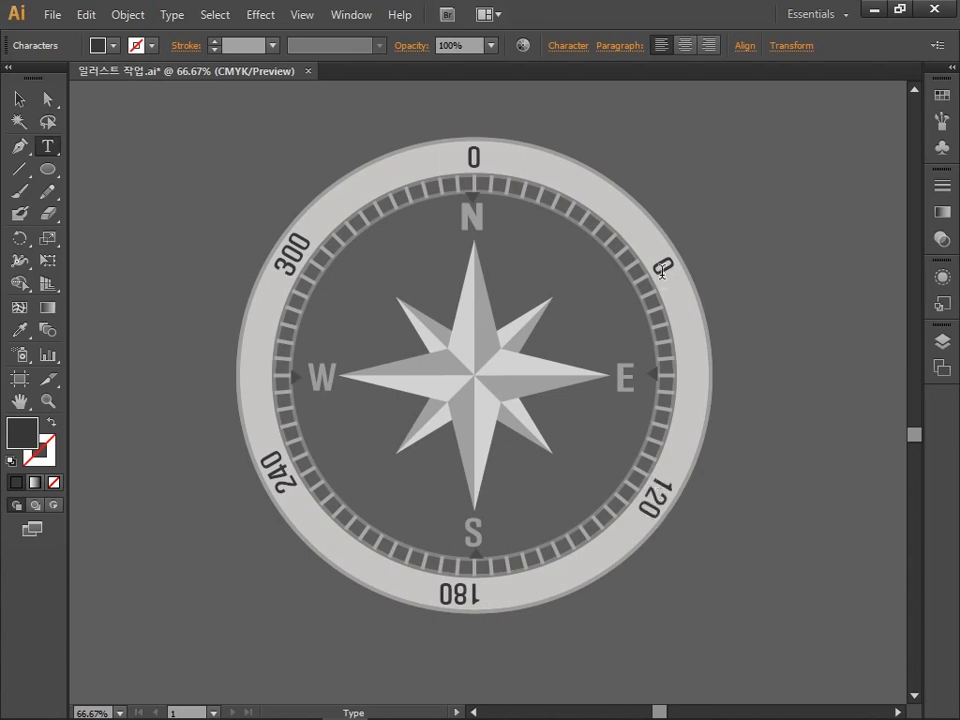
double_click(661, 268)
text(60)
Shift the 300 and the 240 along the outer ring to centre each on its 60° position.
click(19, 98)
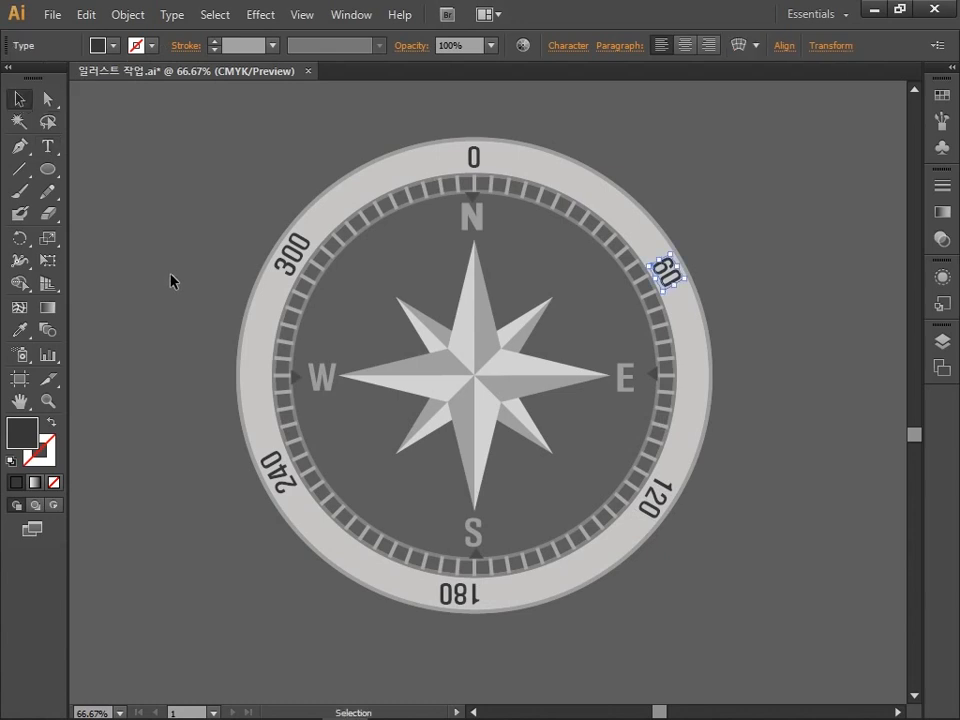
click(224, 277)
click(285, 256)
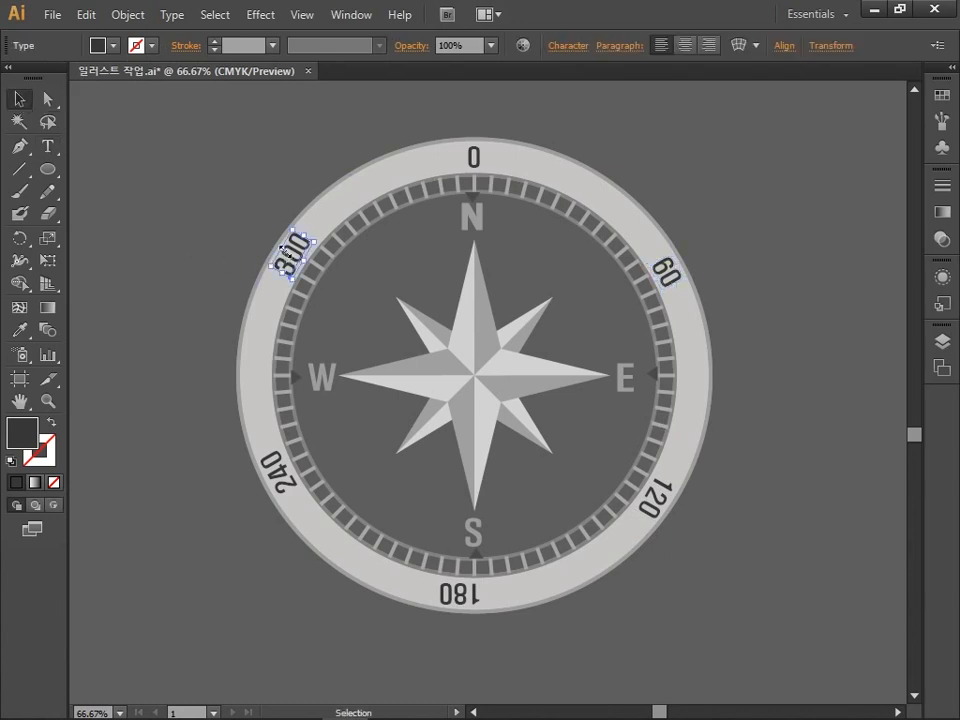
key(Down)
key(shift+Left)
key(shift+Down)
key(shift+Down)
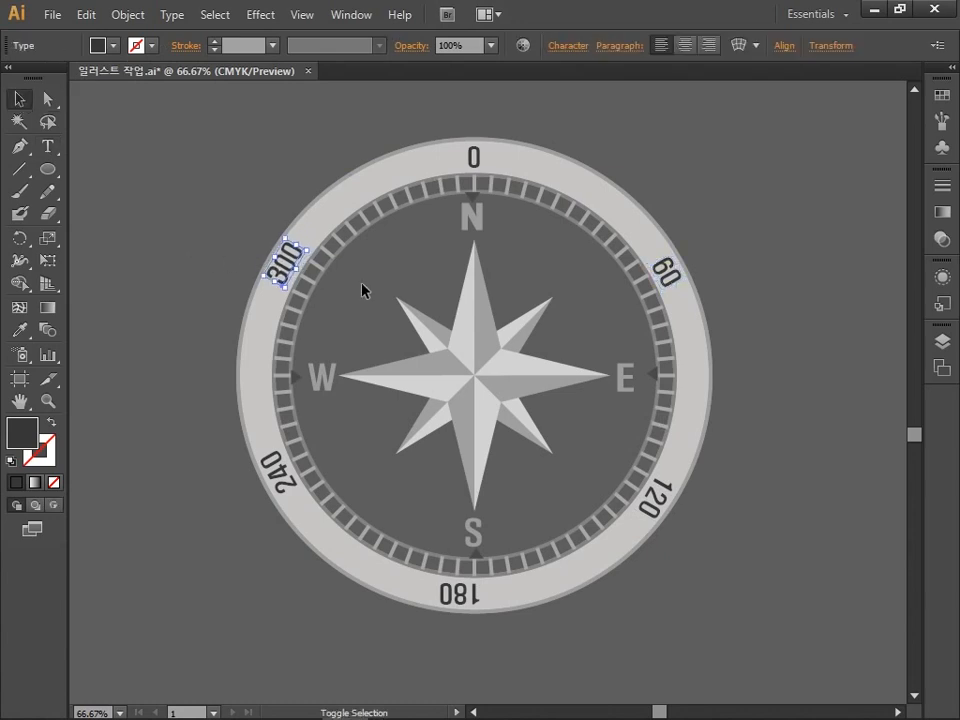
key(Down)
click(335, 430)
click(284, 487)
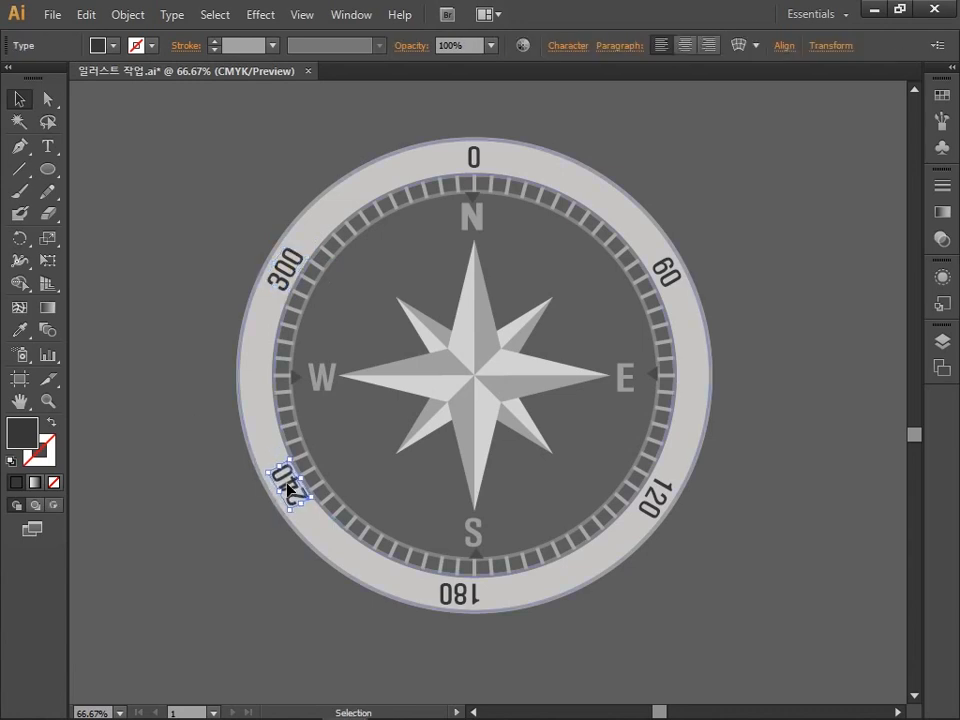
Nudge the 180 sideways until it is centred in the ring beneath the S.
click(213, 580)
click(461, 599)
key(shift+Right)
key(shift+Right)
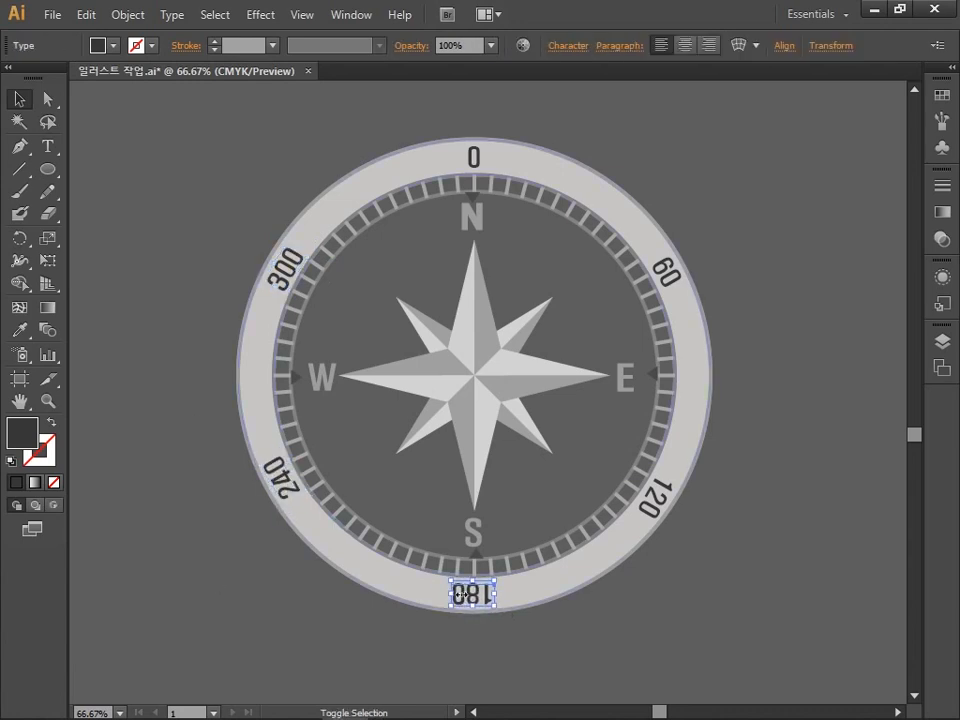
click(651, 573)
click(477, 595)
key(Right)
key(Right)
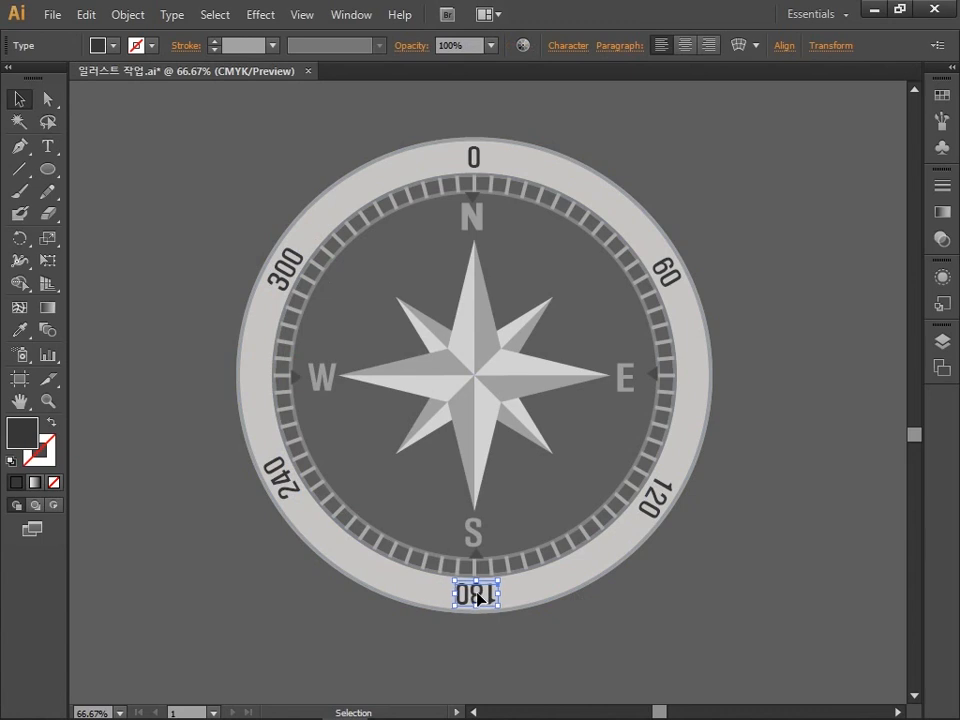
Shift the 120 up along the outer ring to centre it on its 60° position.
click(716, 582)
click(659, 484)
key(shift+Right)
key(shift+Right)
key(shift+Up)
key(shift+Up)
key(shift+Left)
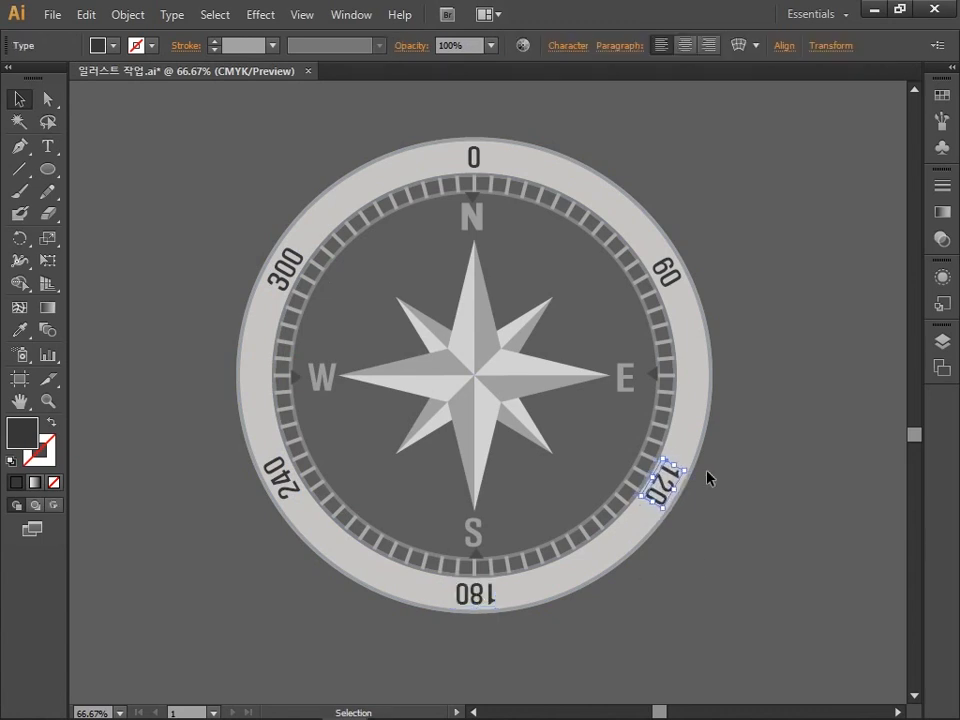
Shift the 60 up along the outer ring to centre it on its position, and deselect it.
click(709, 473)
click(655, 262)
key(shift+Left)
key(shift+Left)
key(shift+Up)
key(shift+Up)
key(shift+Up)
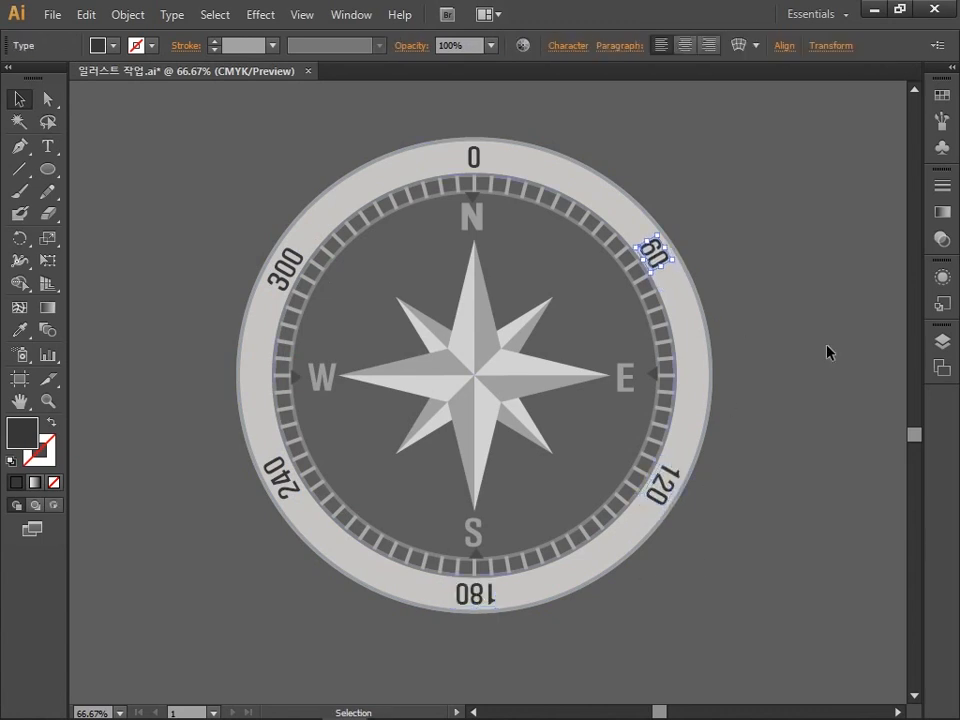
click(683, 135)
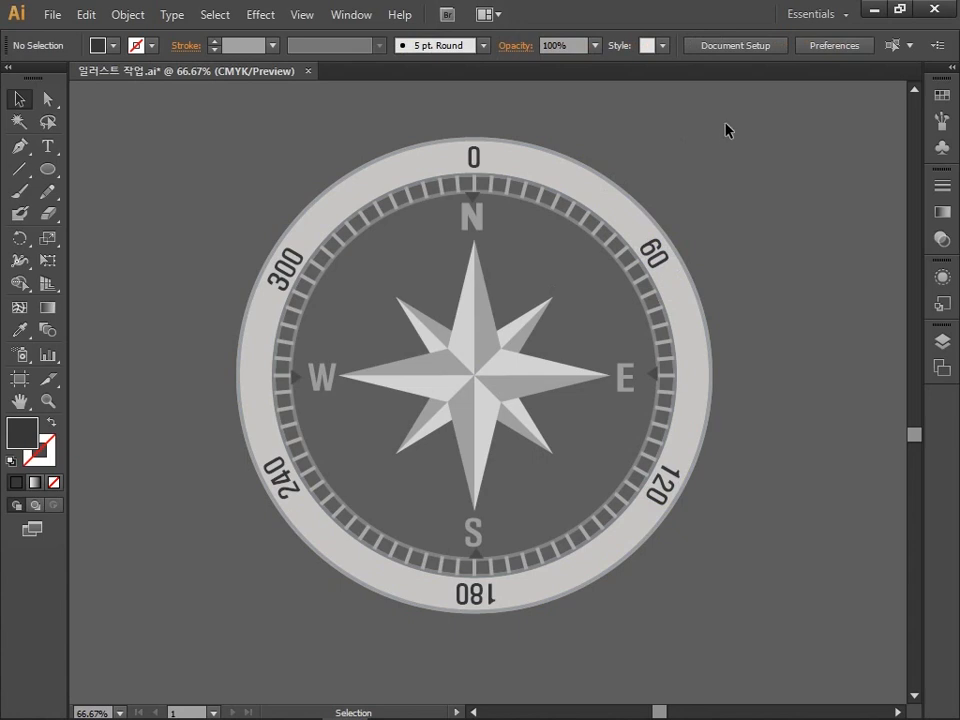
Group all parts of the compass, including the star, letters, ticks, rings and numbers.
drag(726, 129, 149, 633)
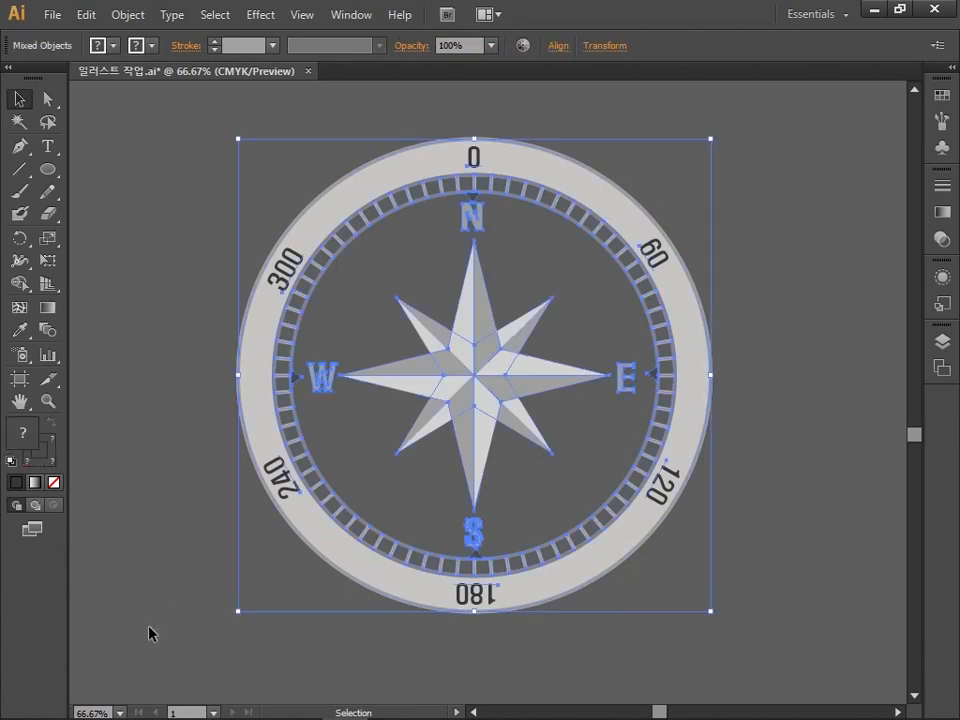
key(a)
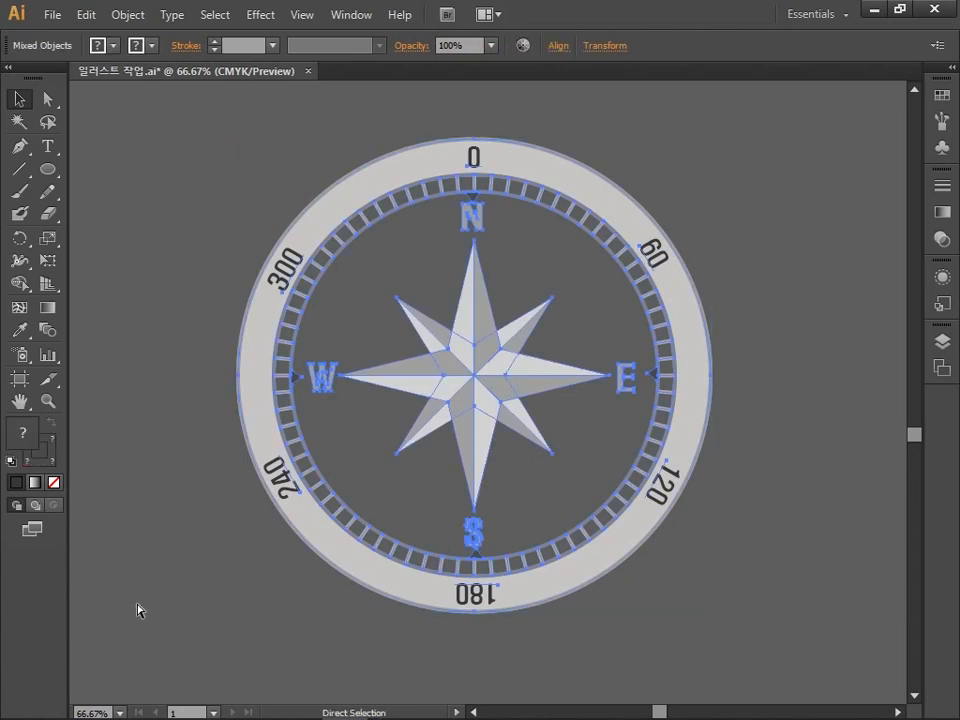
key(ctrl+g)
key(v)
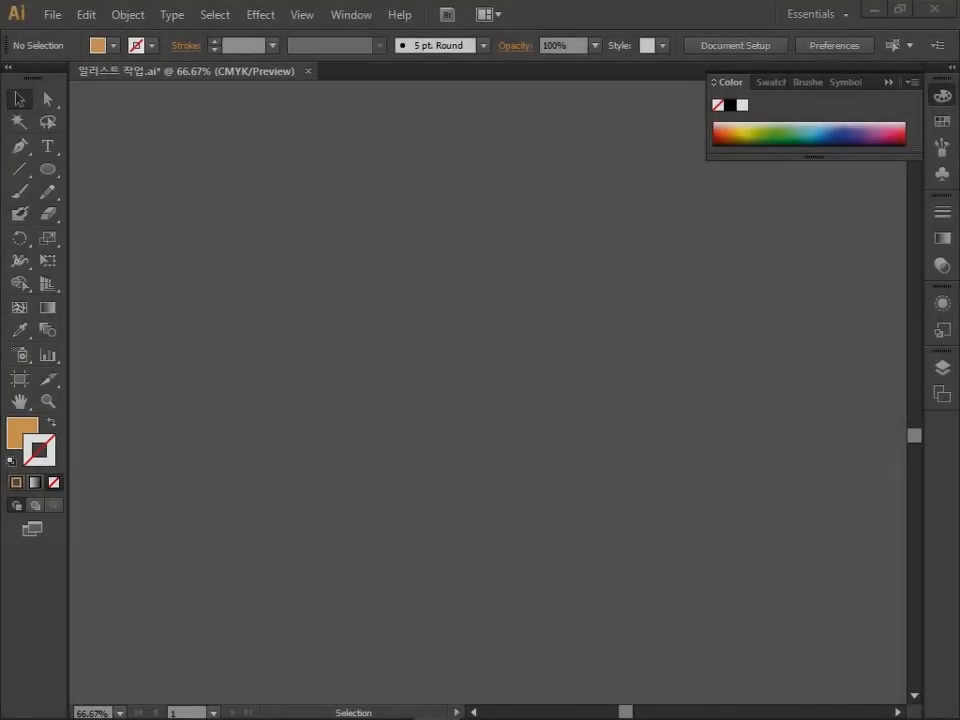
Draw four concentric circles on an empty area with no fill and a 1 pt orange stroke.
key(shift+x)
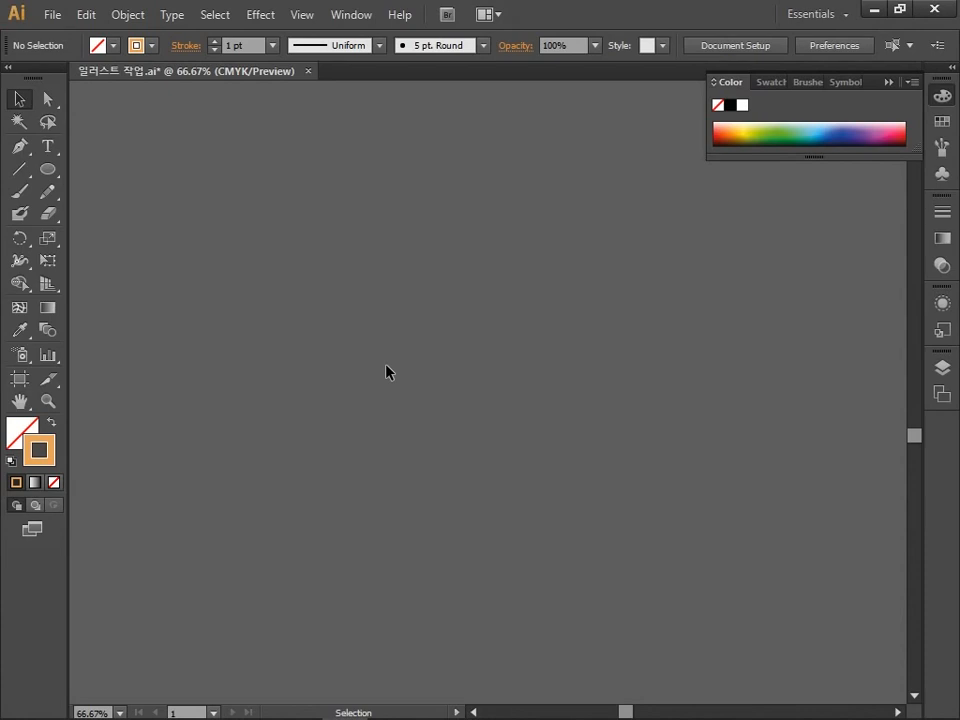
click(51, 173)
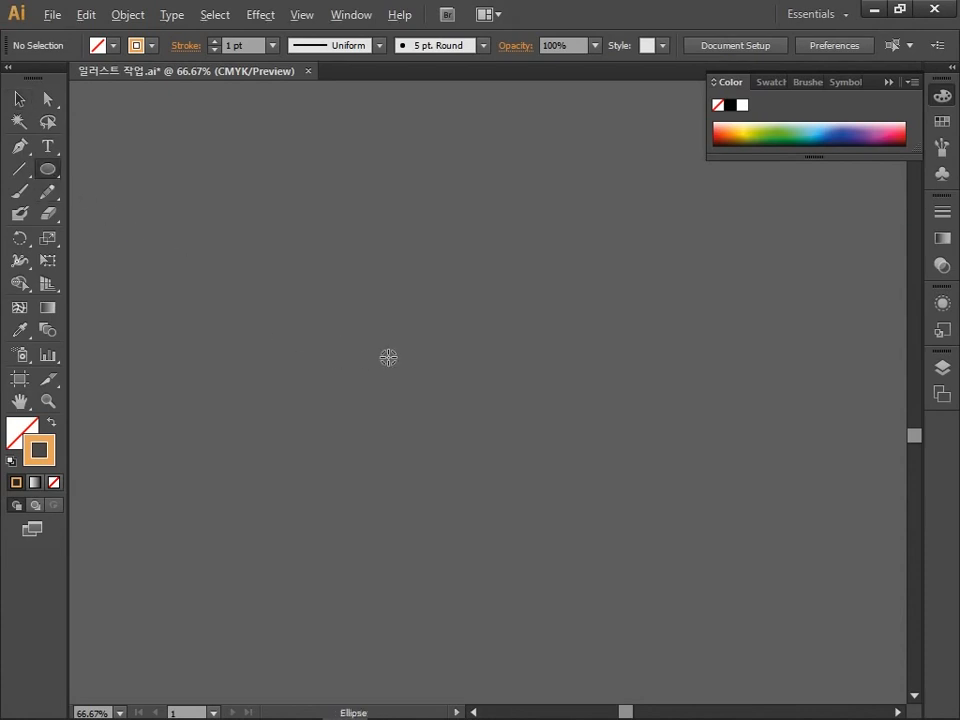
drag(438, 356, 350, 270)
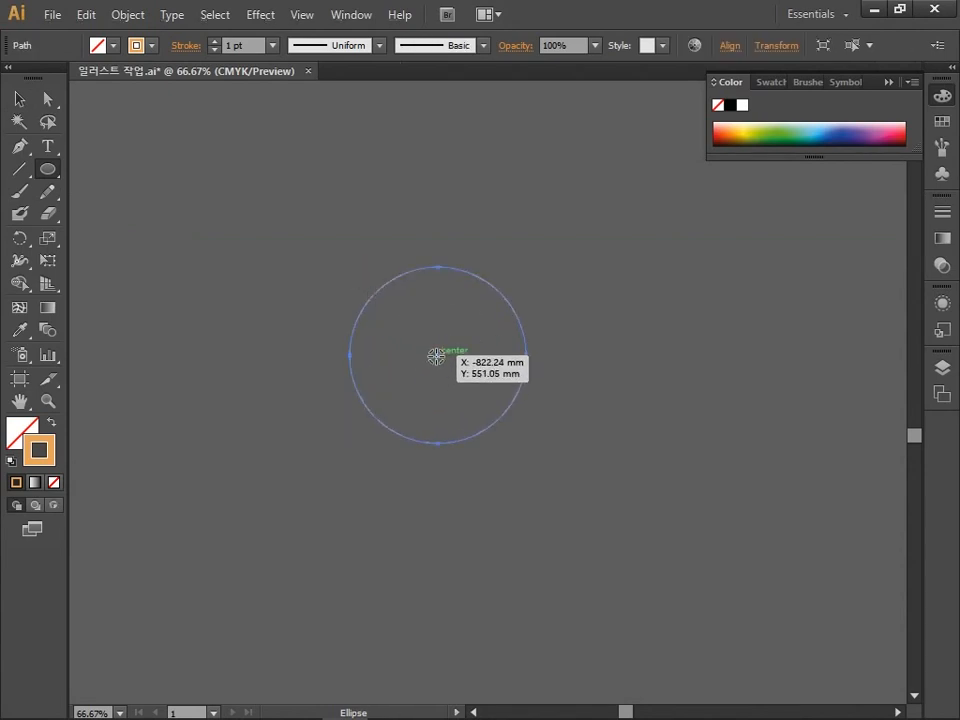
drag(437, 355, 284, 209)
drag(437, 355, 268, 212)
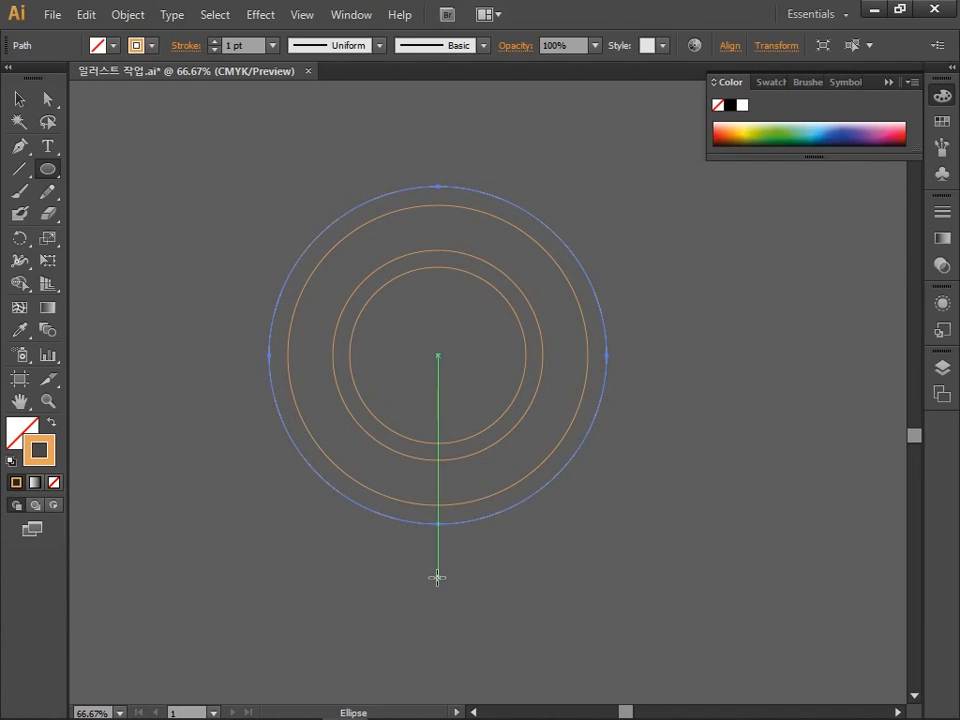
Draw a horizontal line from outside the circles' left edge into the innermost circle, and a vertical line right of centre crossing all circles.
click(21, 172)
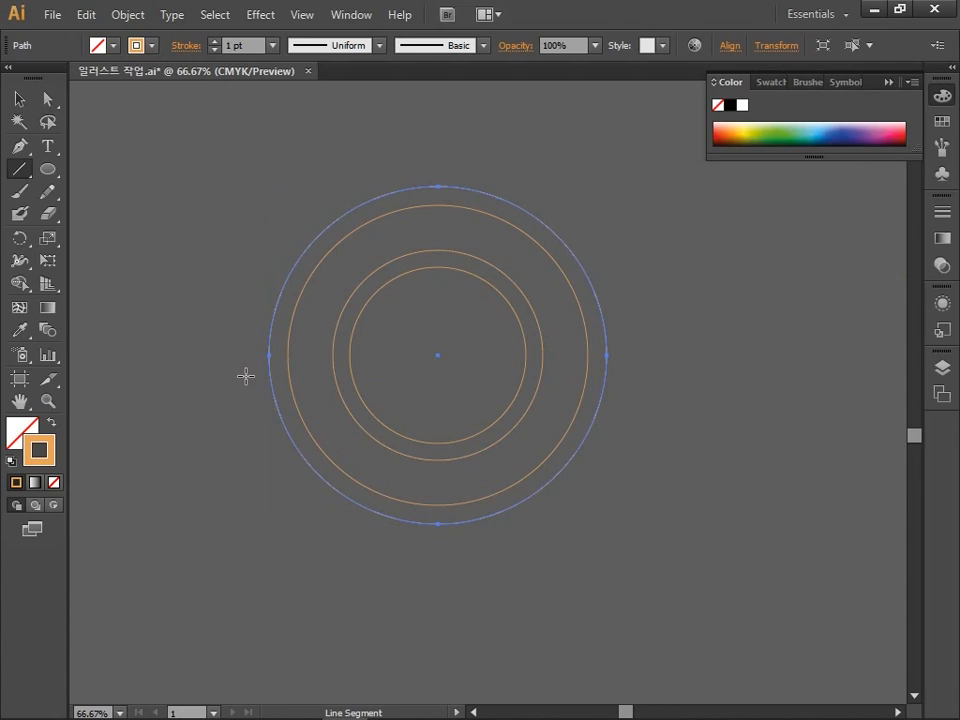
drag(249, 376, 428, 376)
drag(480, 167, 518, 551)
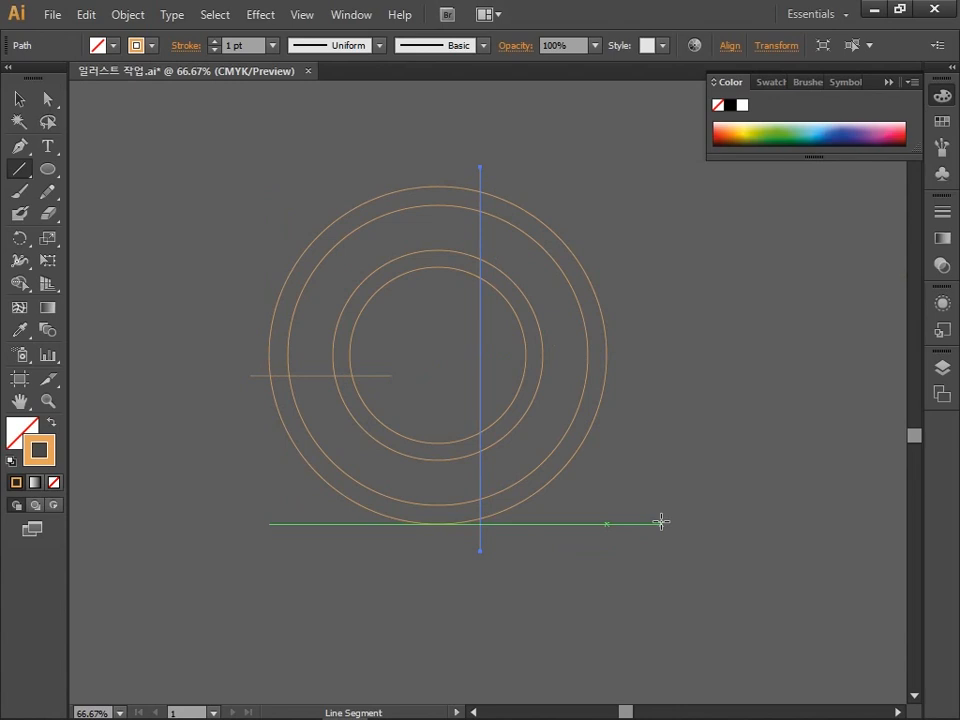
Divide the three outer circles along the horizontal and vertical lines with Pathfinder Divide, leaving out the innermost circle.
click(19, 98)
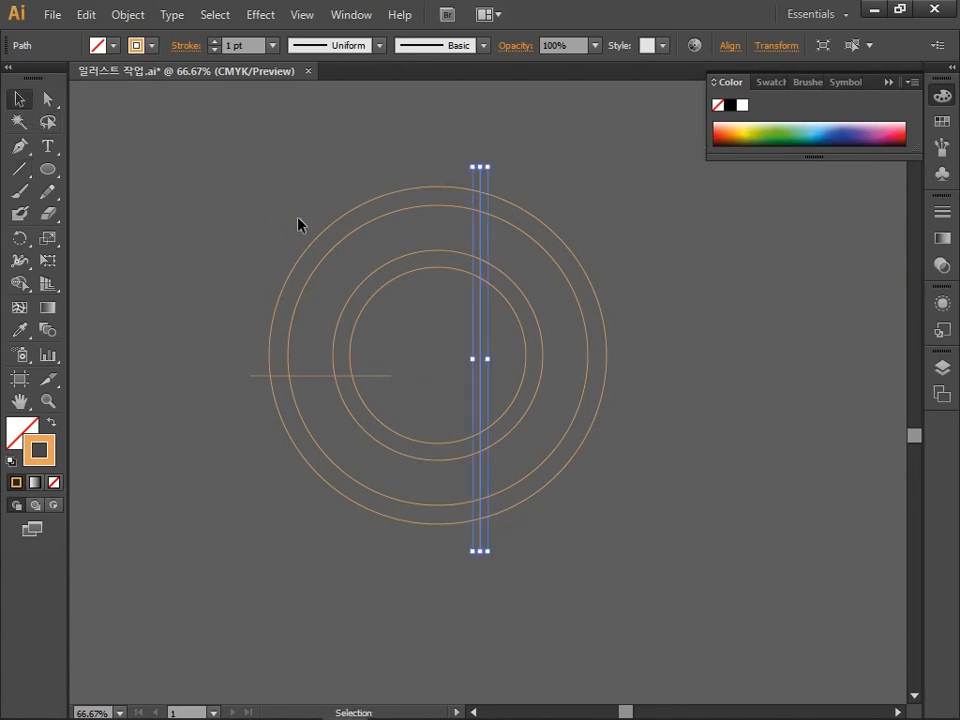
drag(293, 217, 376, 283)
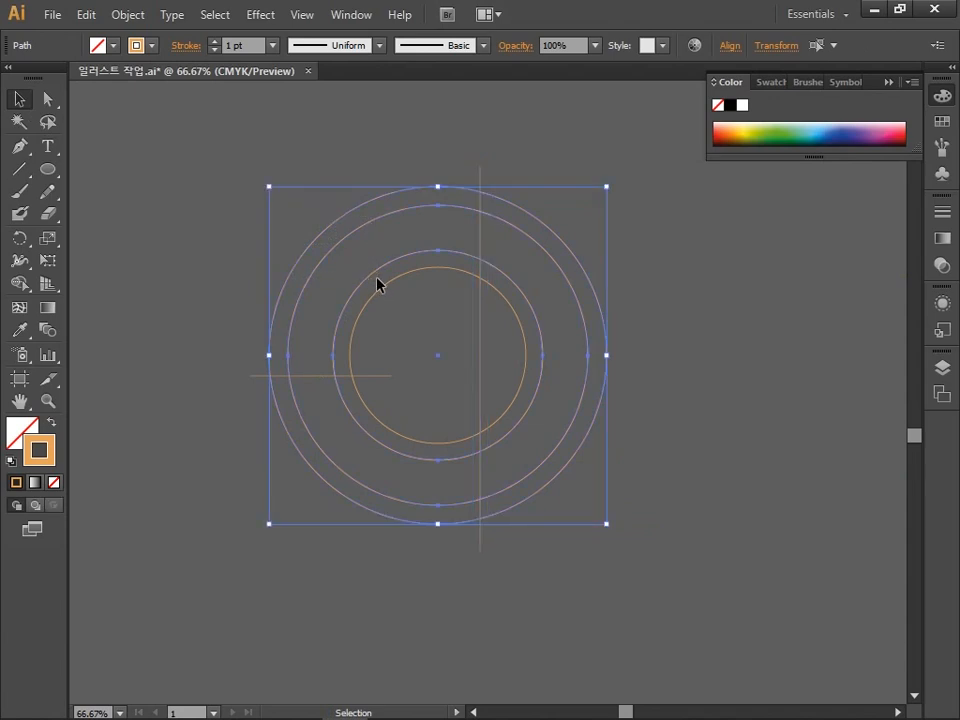
shift+click(313, 376)
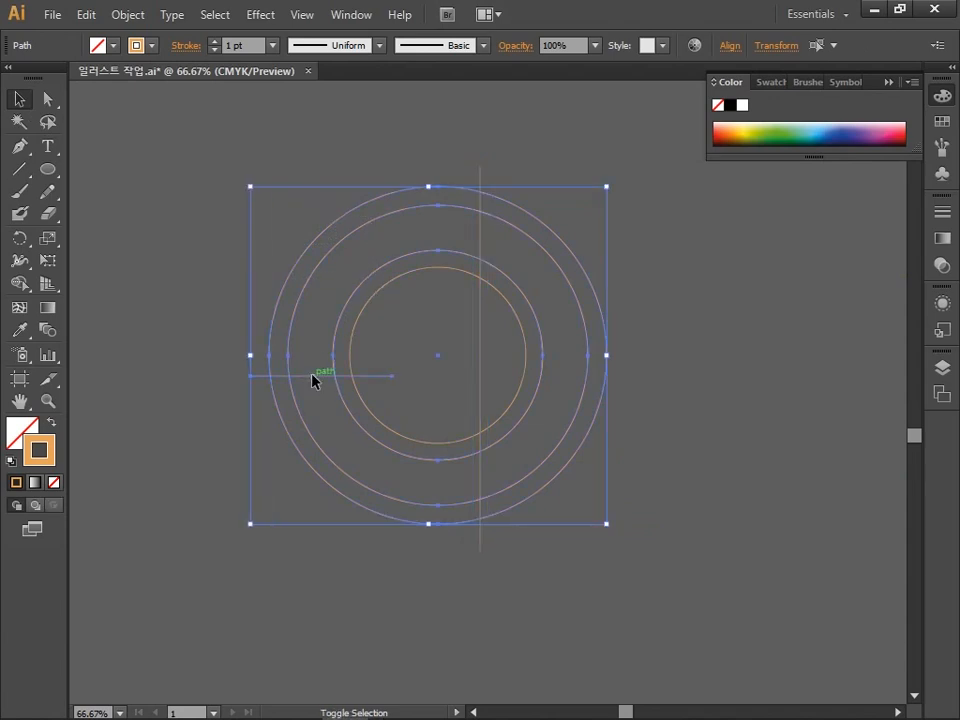
shift+click(482, 346)
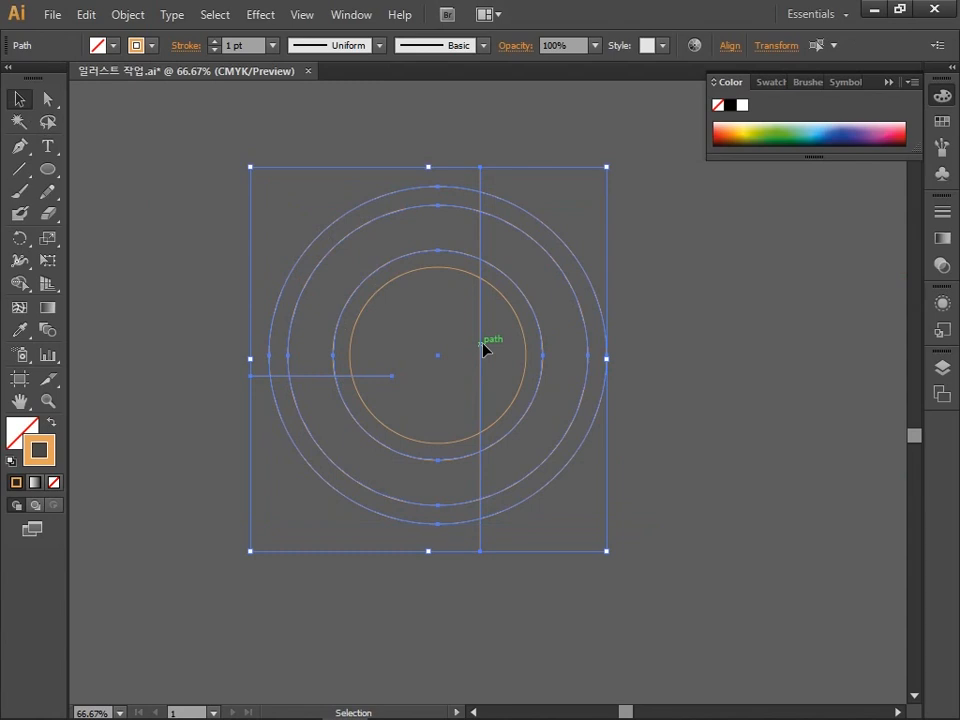
click(351, 14)
click(478, 534)
click(98, 207)
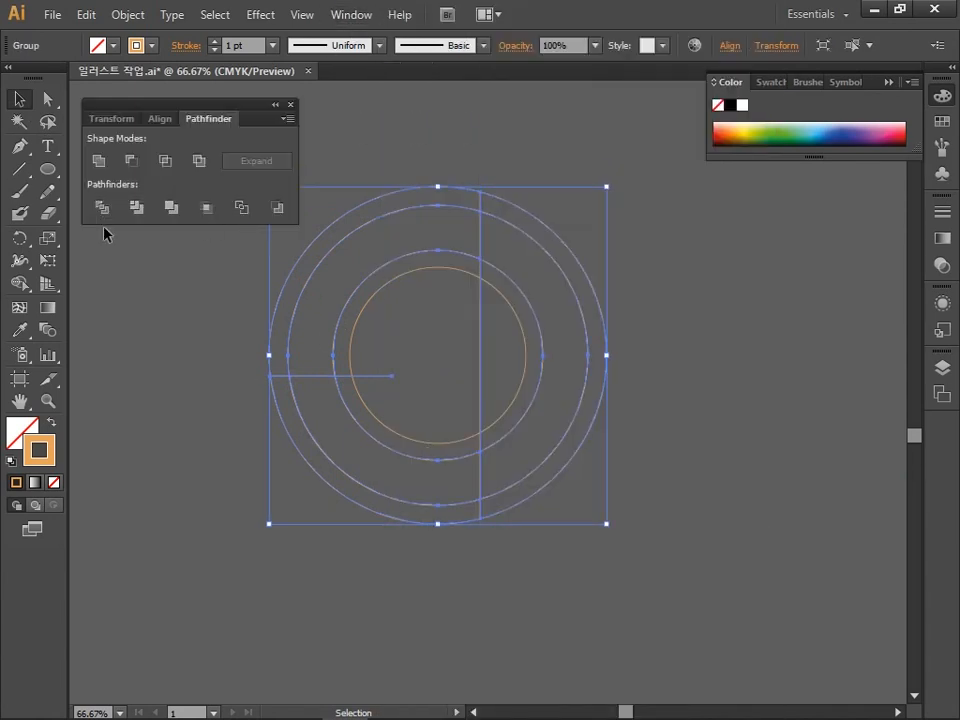
click(302, 100)
Ungroup the divided circle pieces and deselect them.
key(ctrl)
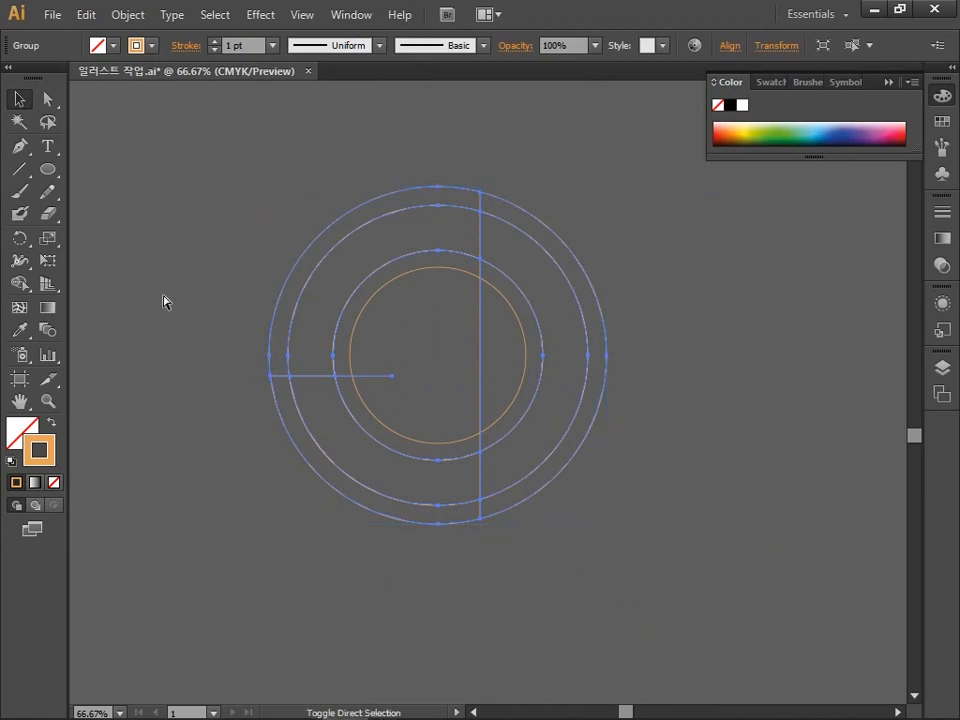
key(ctrl+shift+g)
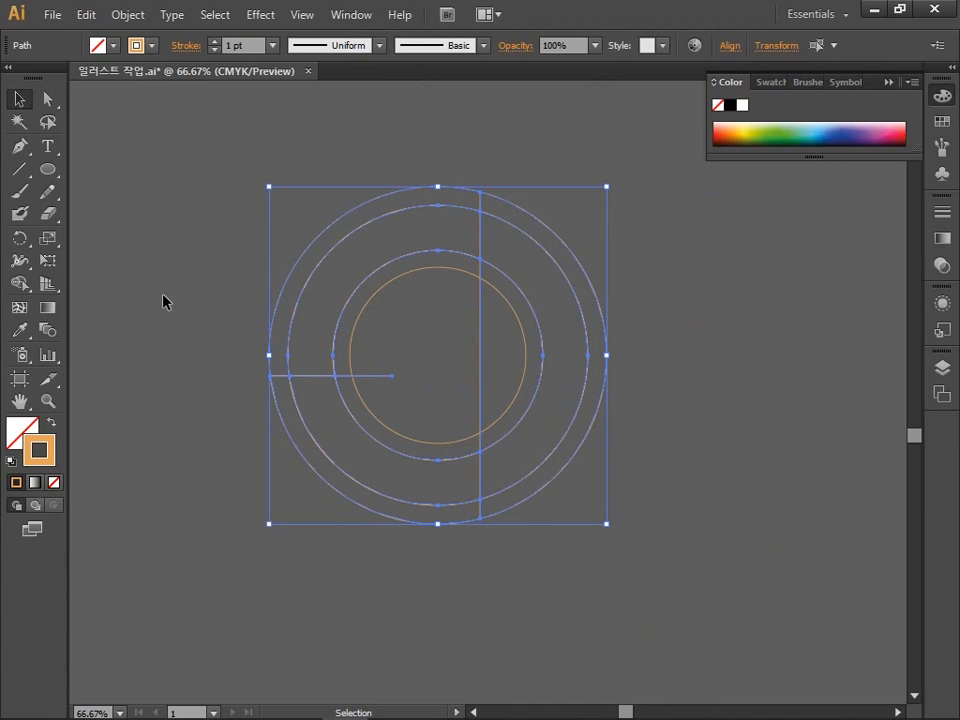
click(165, 301)
Delete the divided piece around the innermost circle, all pieces right of the vertical line, and the outer band above the horizontal line.
click(49, 101)
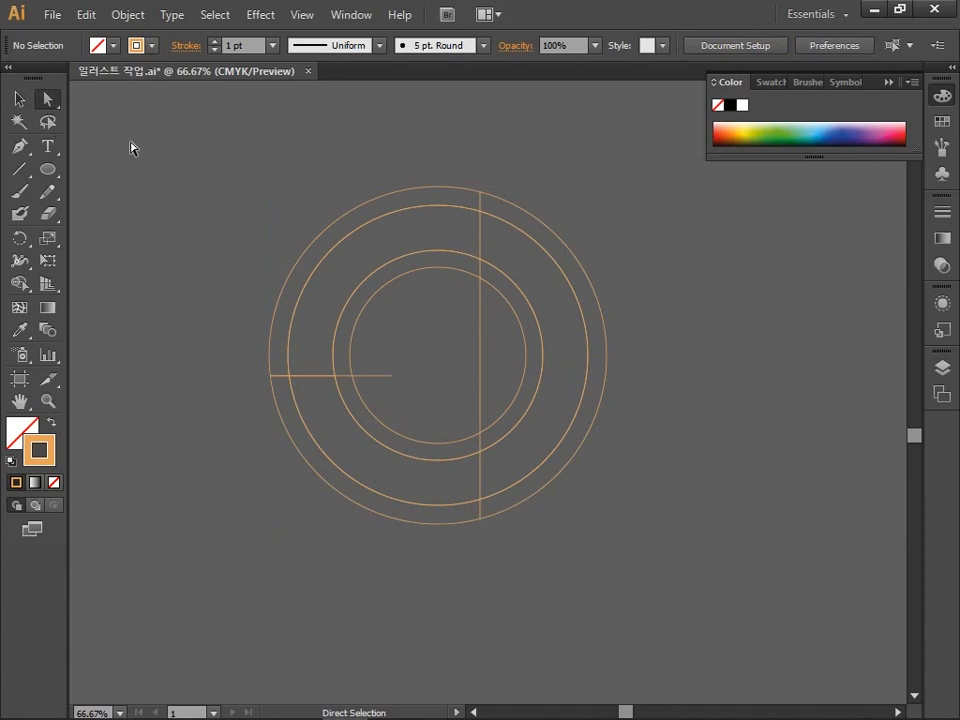
click(391, 376)
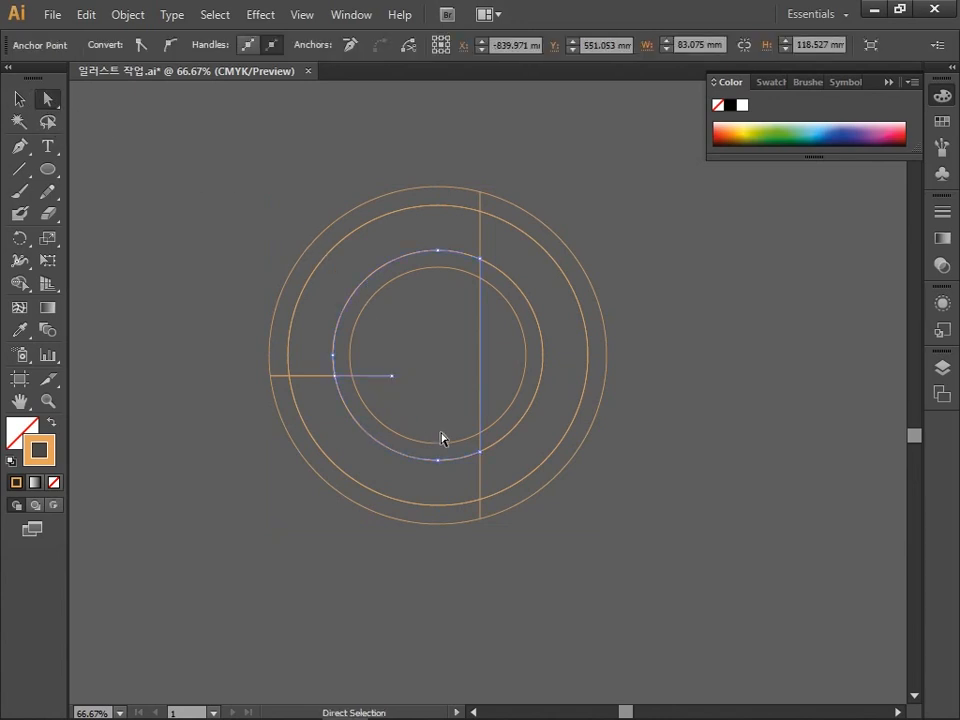
key(Delete)
key(Delete)
click(601, 321)
key(Delete)
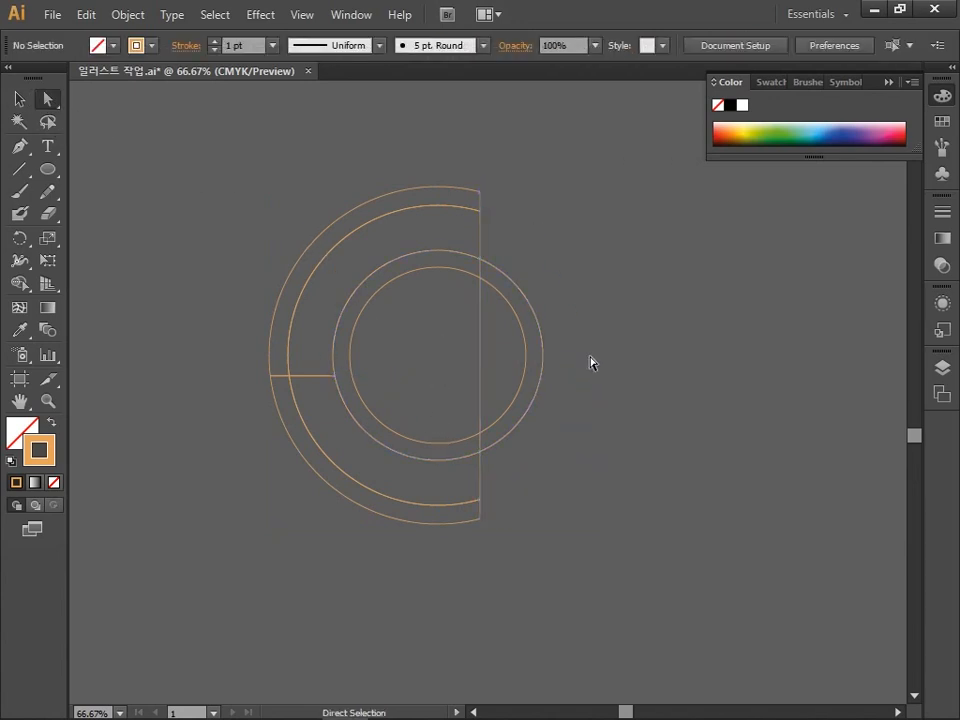
click(499, 272)
key(Delete)
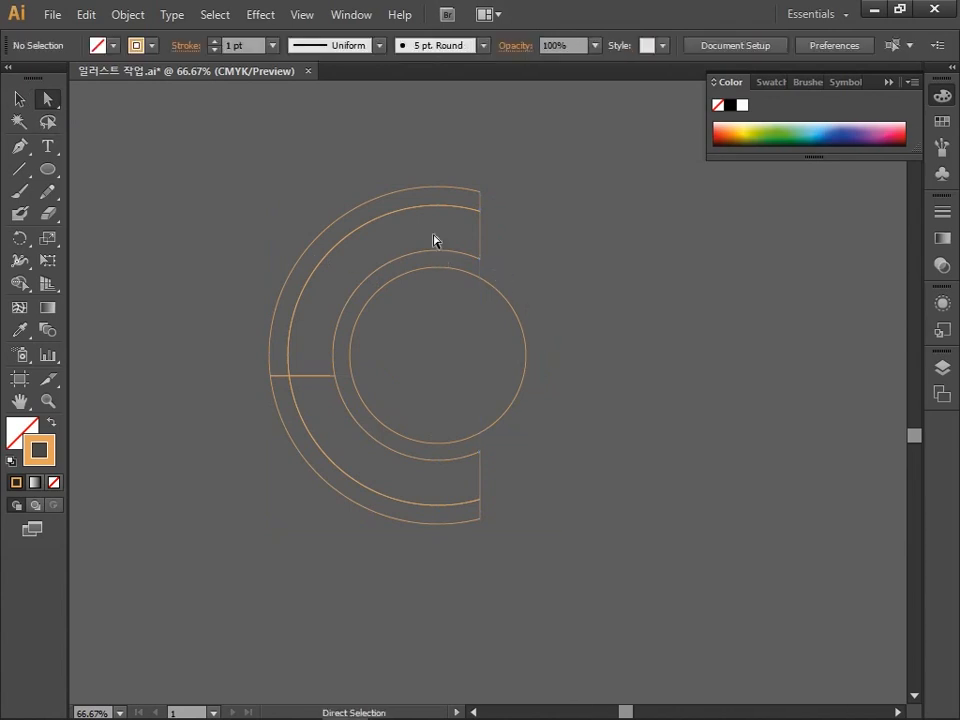
click(280, 310)
key(Delete)
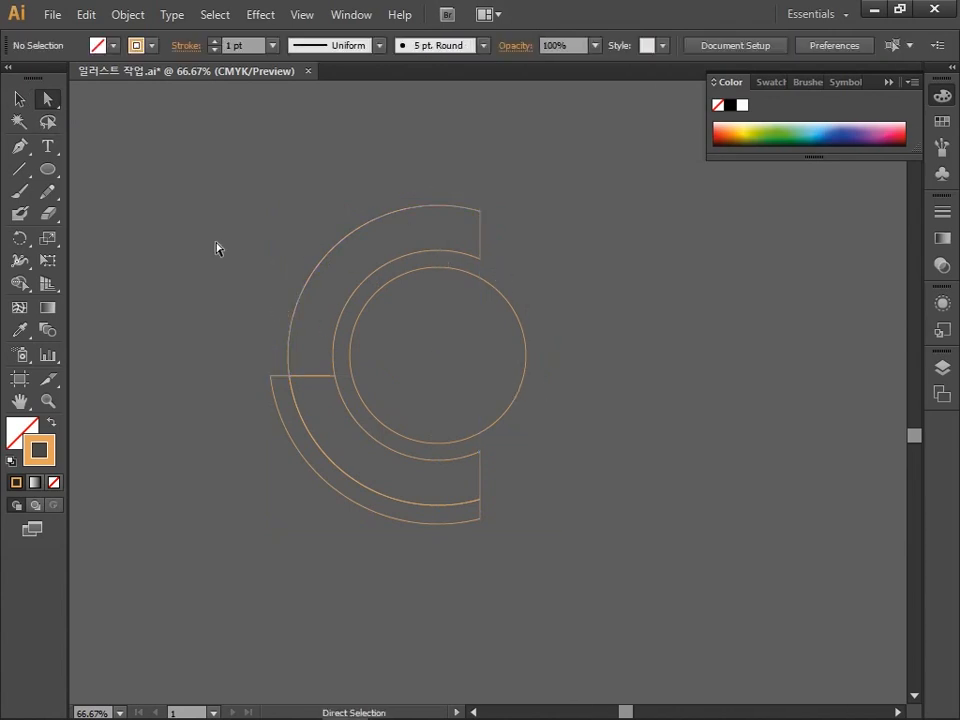
Select all the remaining C-shaped ring pieces, excluding the innermost circle, and remove their stroke.
key(v)
click(291, 335)
shift+click(283, 438)
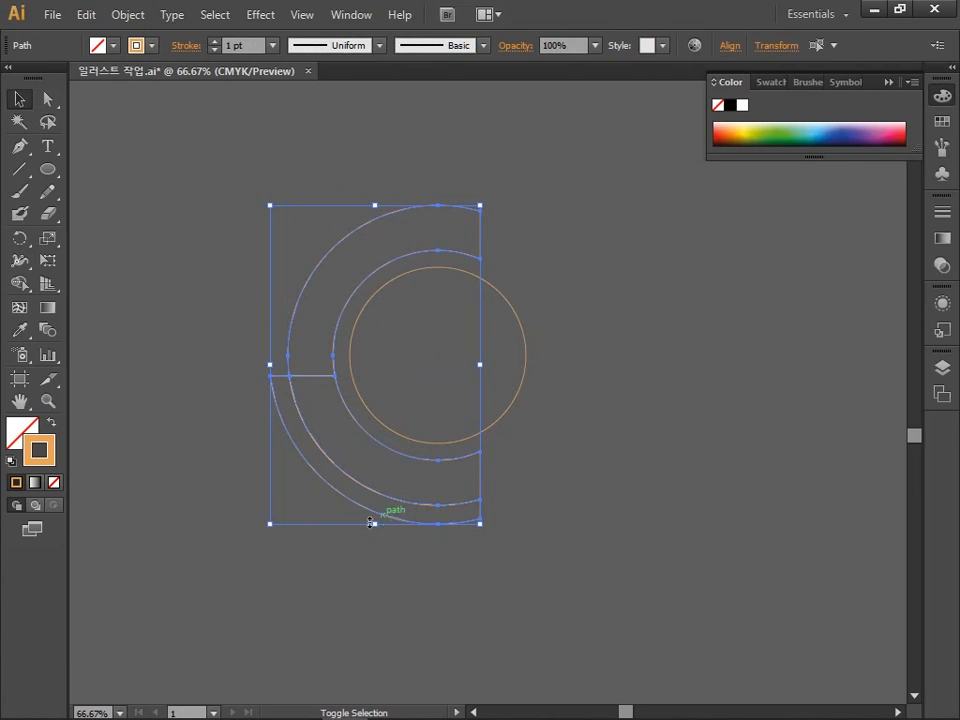
click(54, 482)
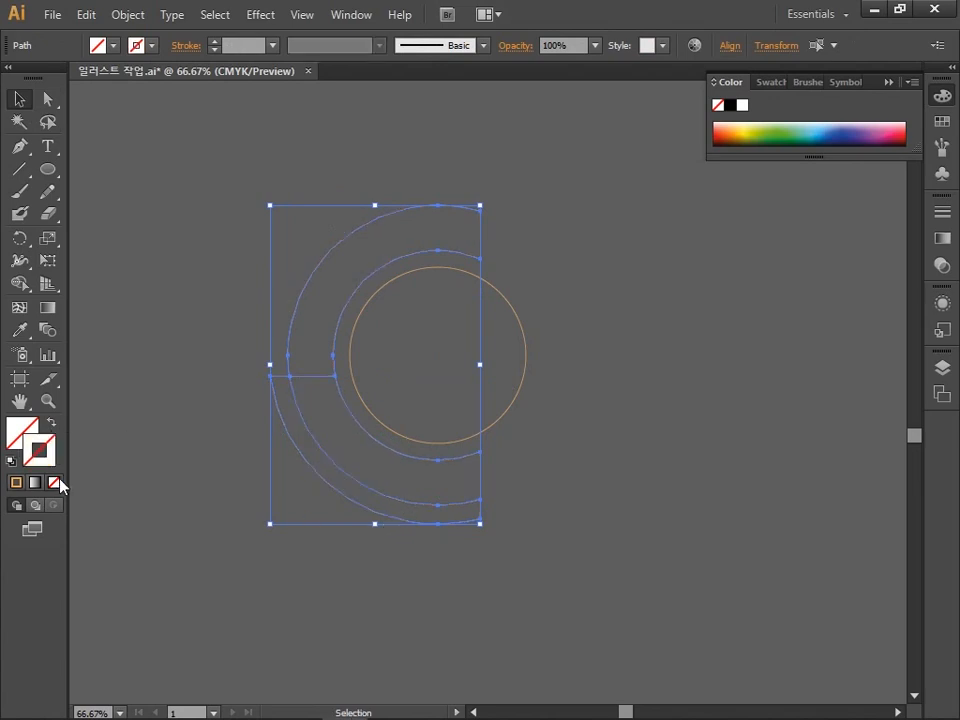
Fill the two half-ring shapes around the circle with the CMYK colour C 10%, M 40%, Y 70%, K 0%.
double_click(21, 432)
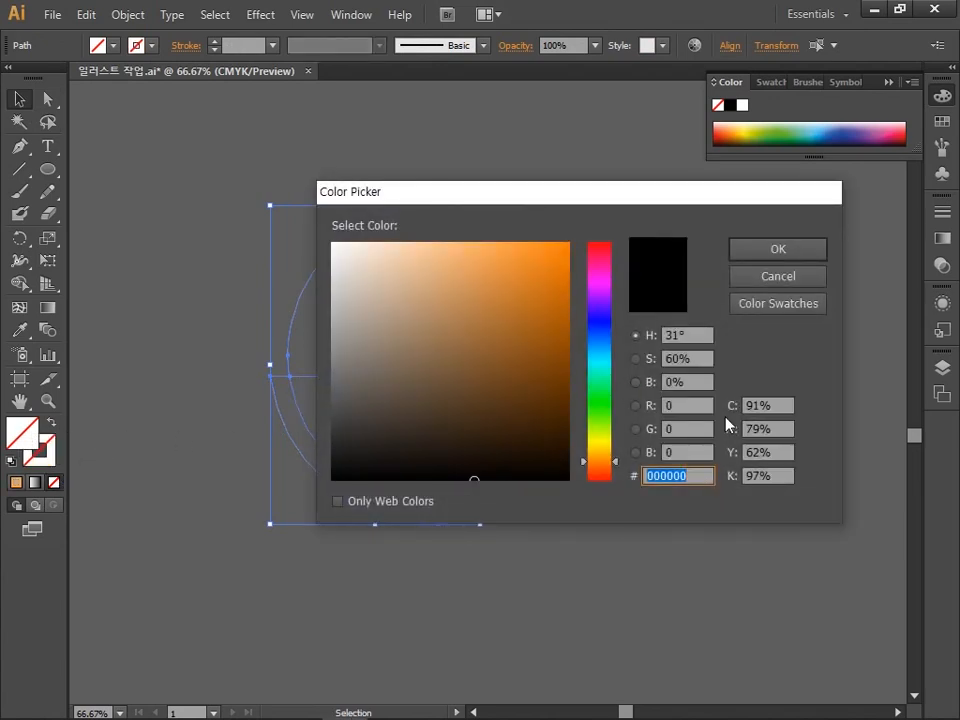
click(763, 405)
text(10)
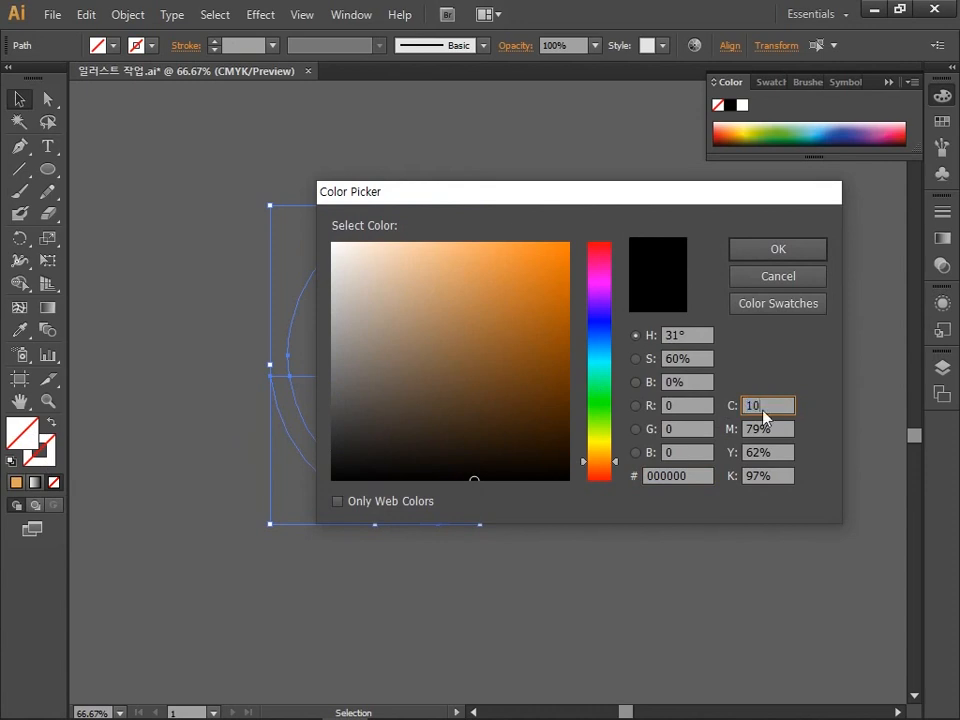
click(783, 429)
text(4)
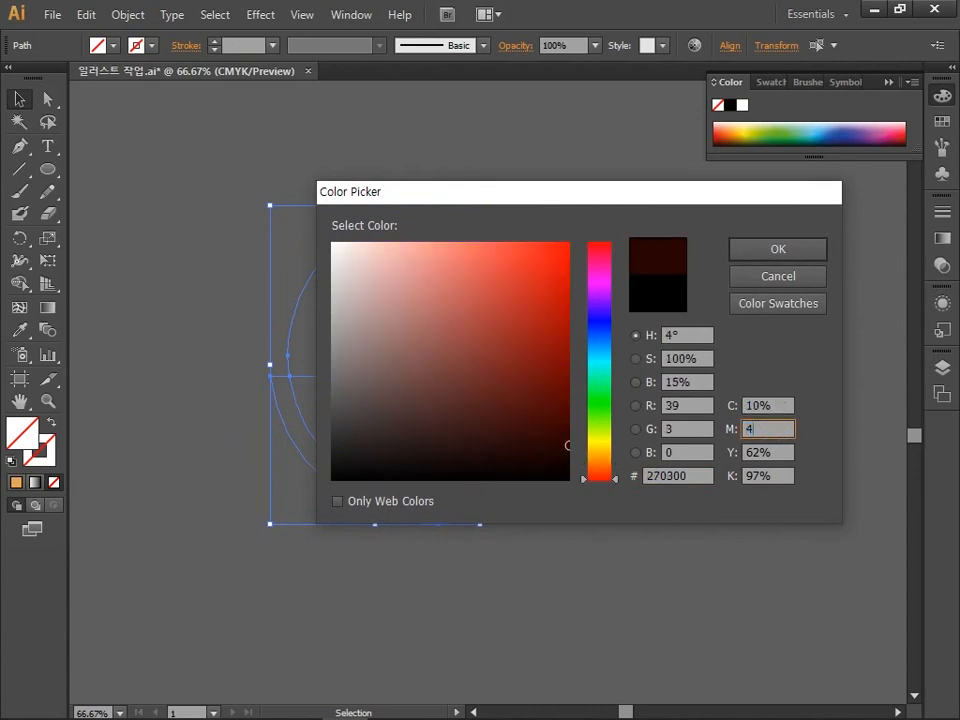
text(0)
click(783, 450)
text(7)
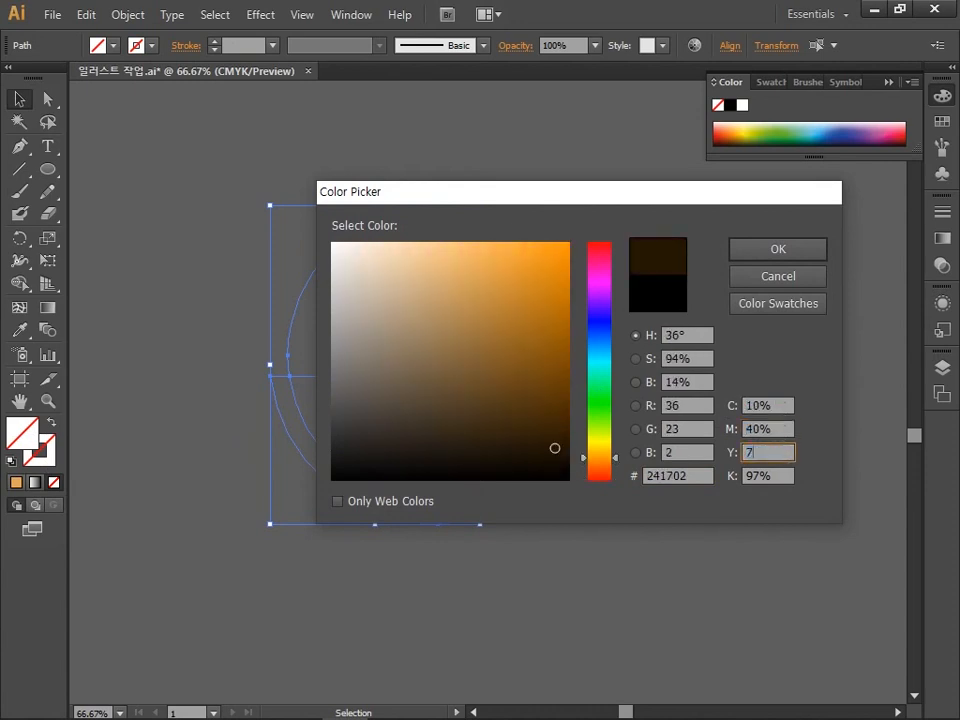
click(781, 479)
text(0)
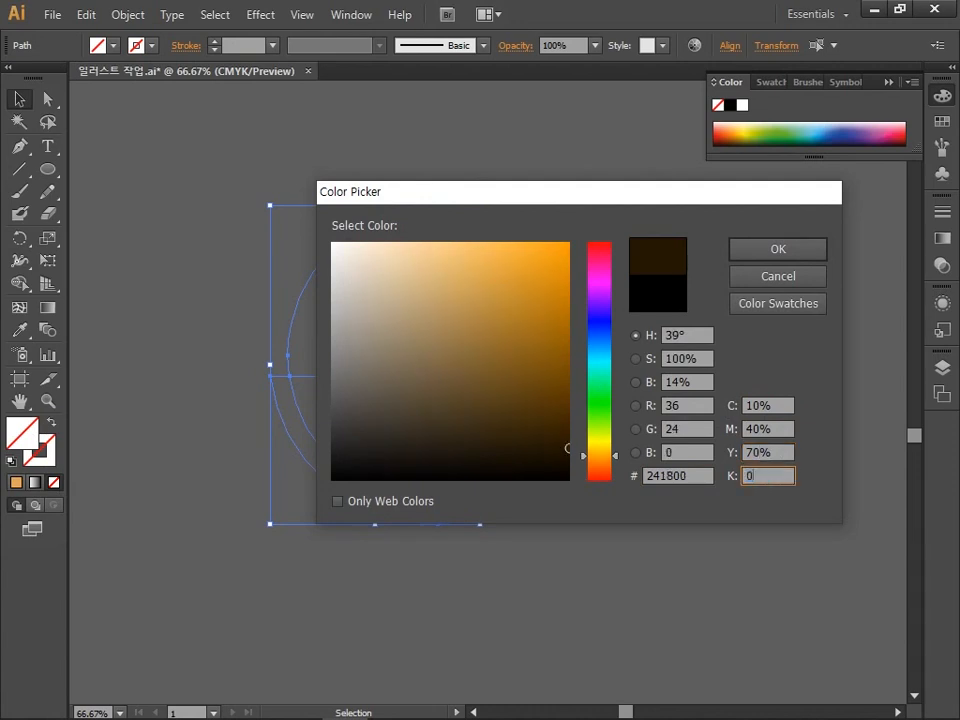
click(786, 250)
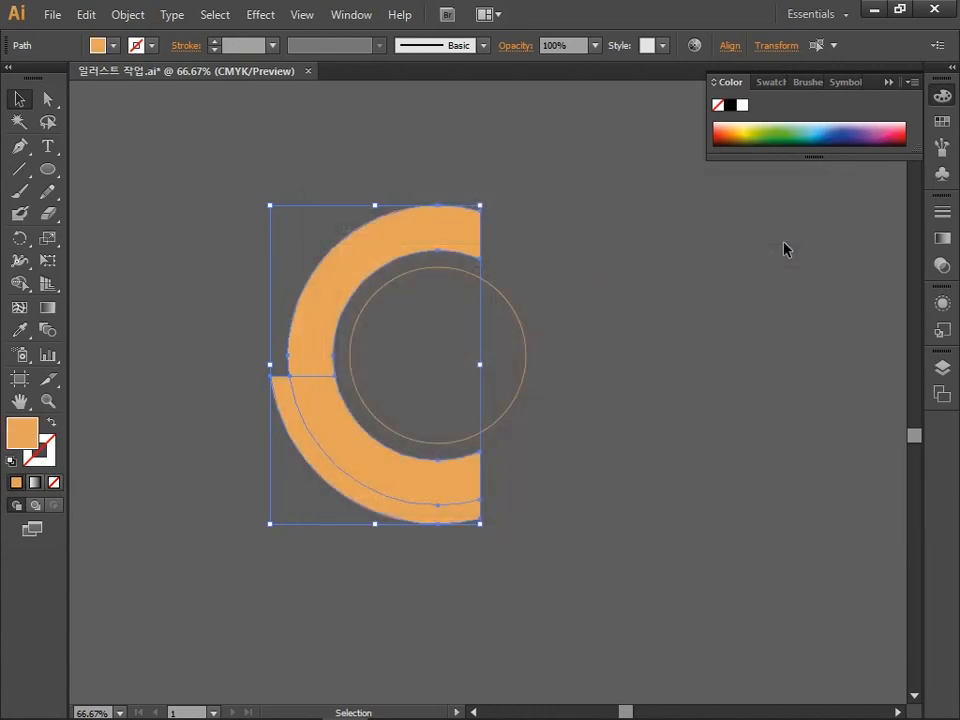
click(717, 279)
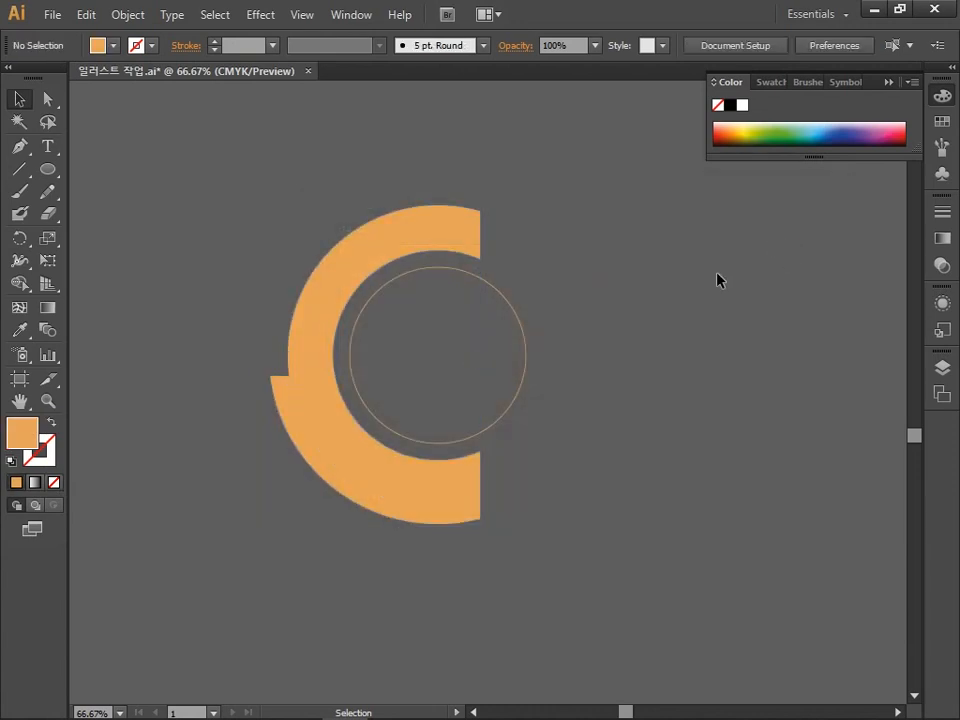
Set up the Pen tool with no fill and a black stroke.
click(20, 146)
key(slash)
key(ctrl+1)
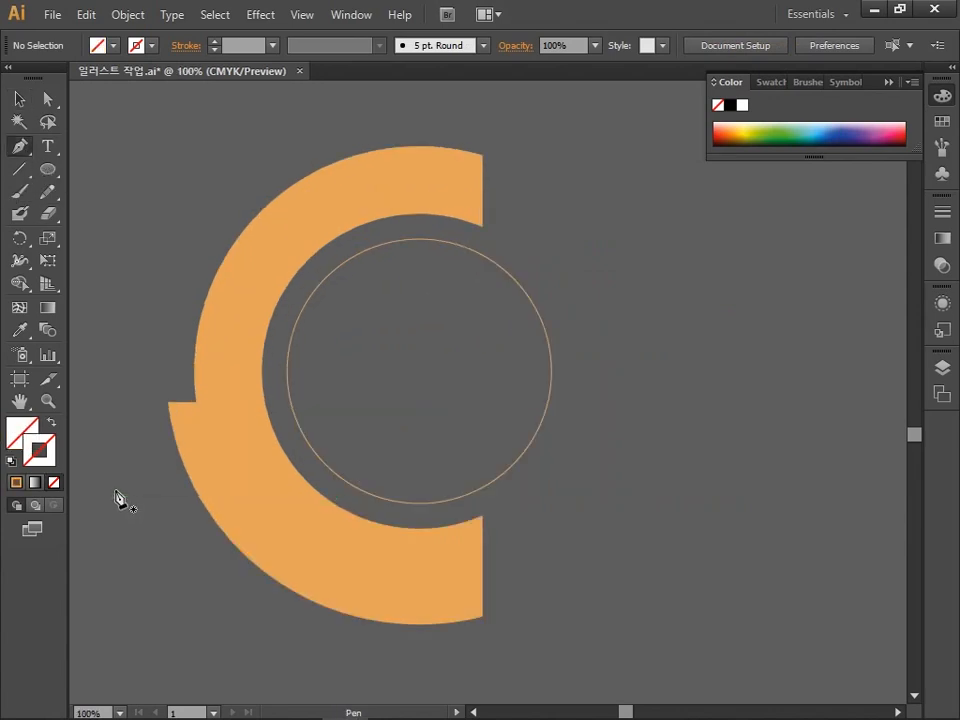
double_click(48, 462)
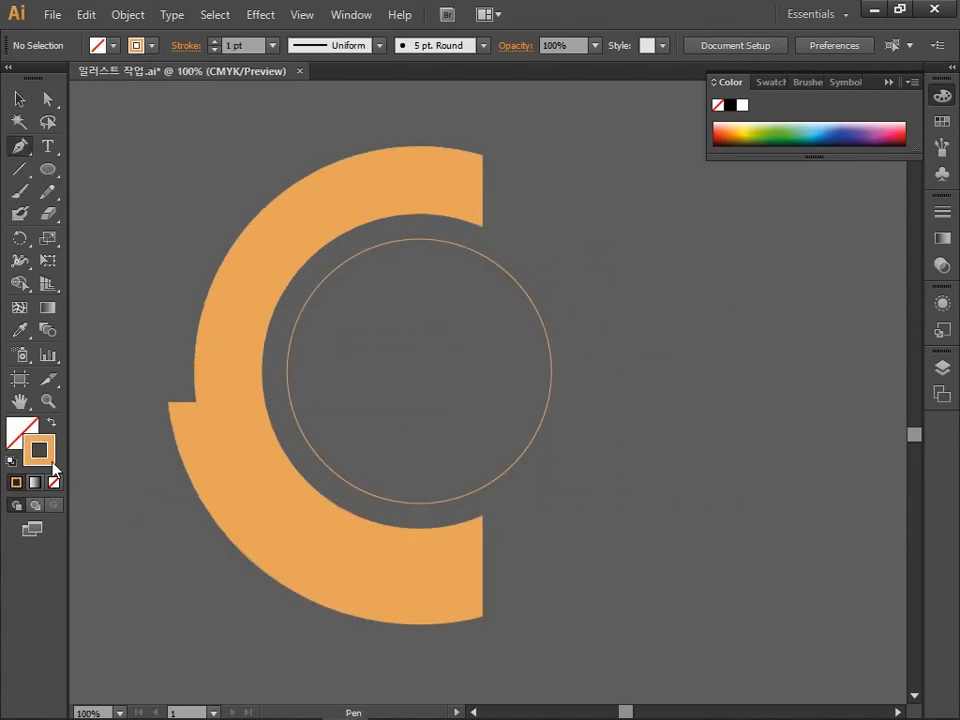
drag(514, 412, 332, 480)
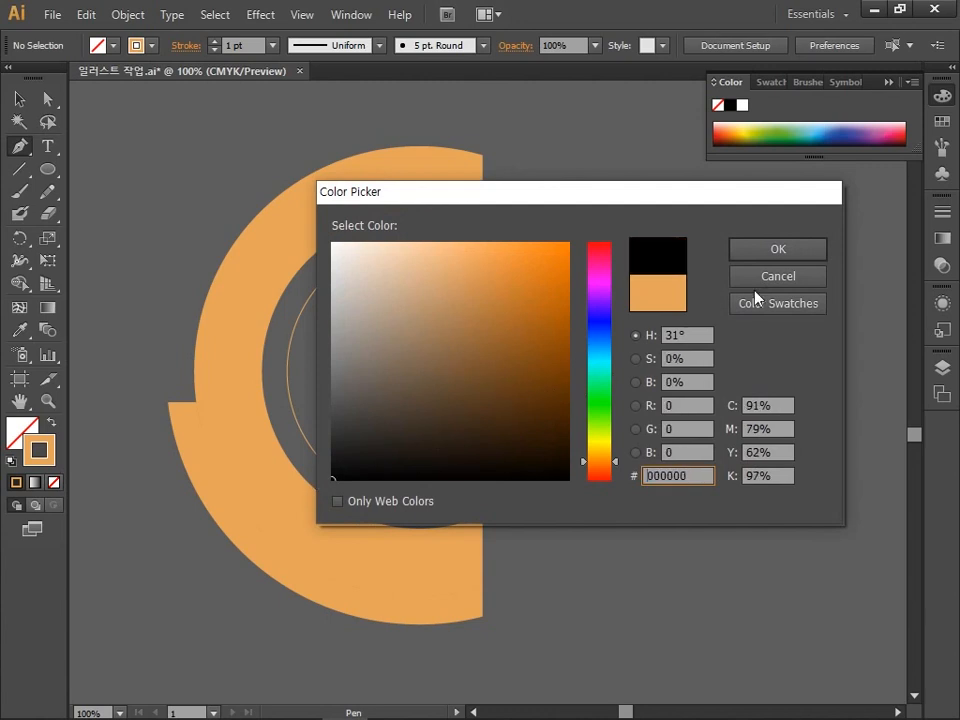
click(760, 256)
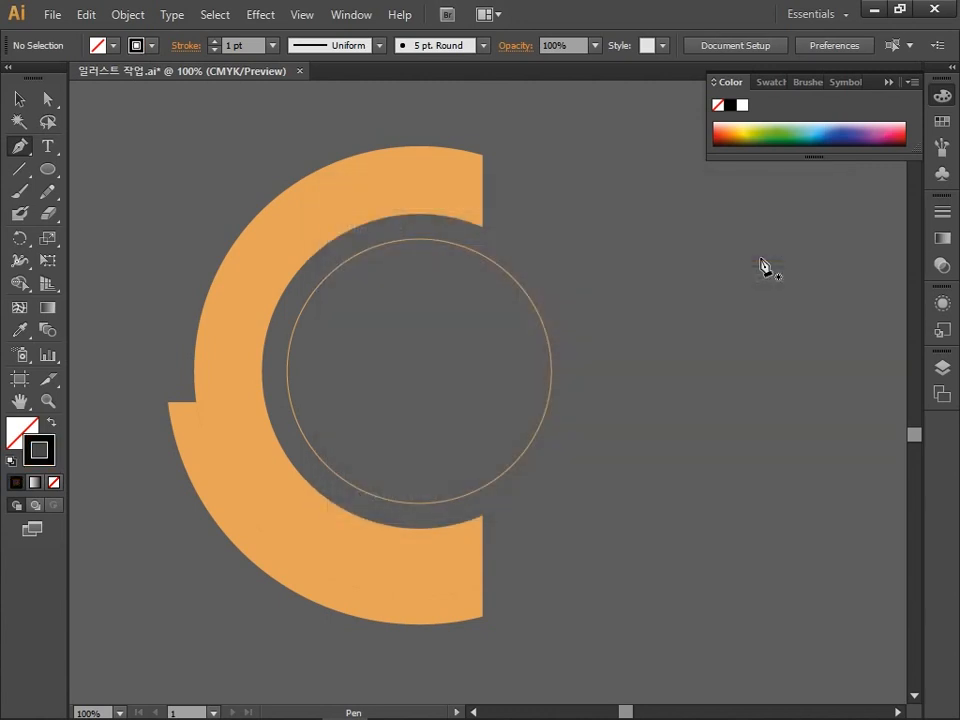
Draw a closed dome-shaped eye with a flat base in the circle's upper left area, and widen its right corner.
drag(331, 325, 388, 307)
click(395, 326)
click(331, 325)
scroll(439, 319, up, 3)
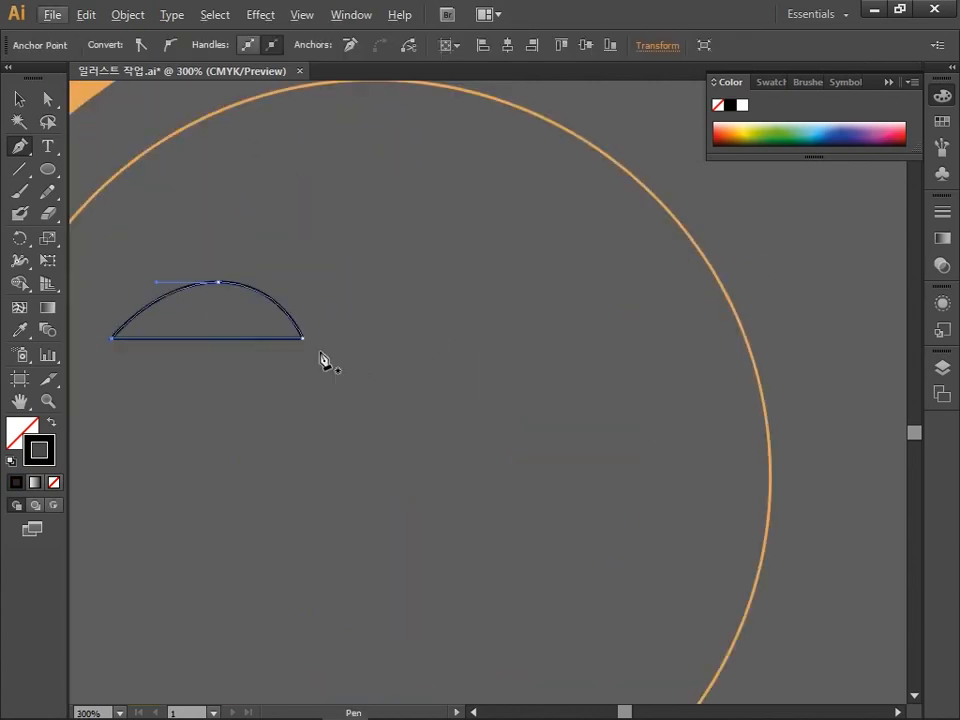
drag(303, 338, 319, 338)
drag(392, 342, 422, 241)
ctrl+click(410, 228)
Draw a closed, tall pointed nose with curved sides and a flat base beside the eye, adjusting its right side for symmetry.
click(394, 204)
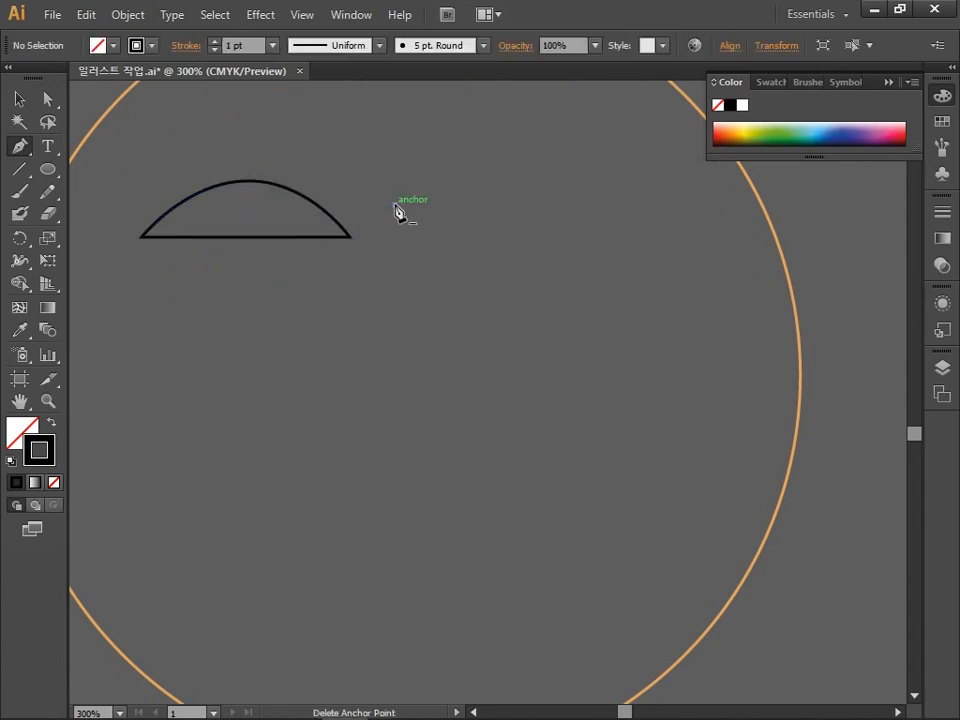
drag(349, 412, 352, 539)
click(349, 412)
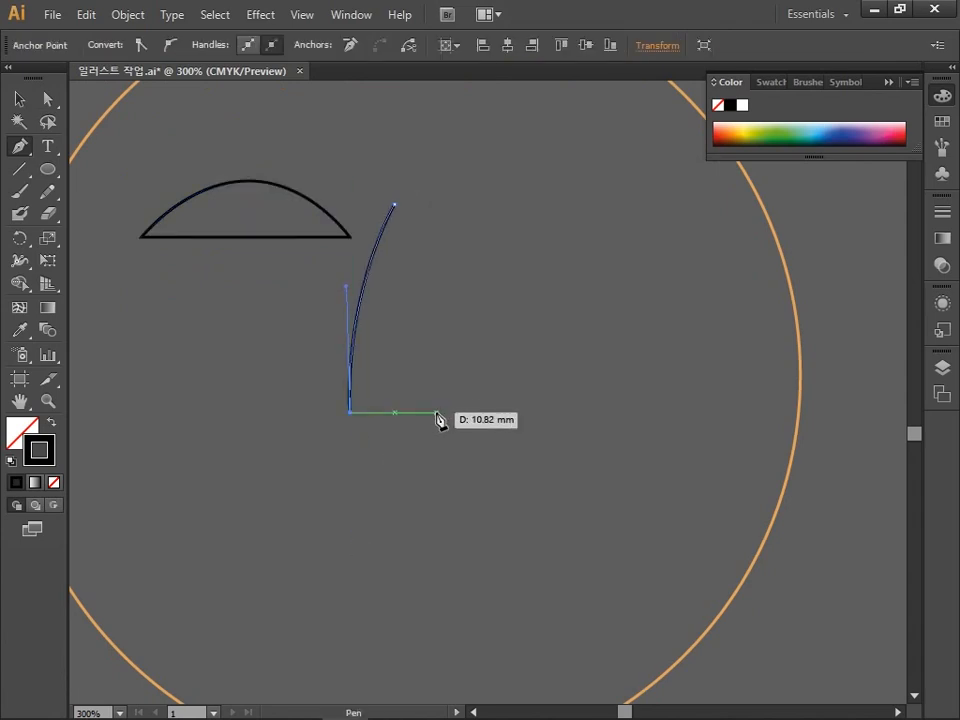
click(436, 412)
drag(394, 204, 355, 148)
drag(436, 412, 448, 412)
drag(433, 259, 434, 259)
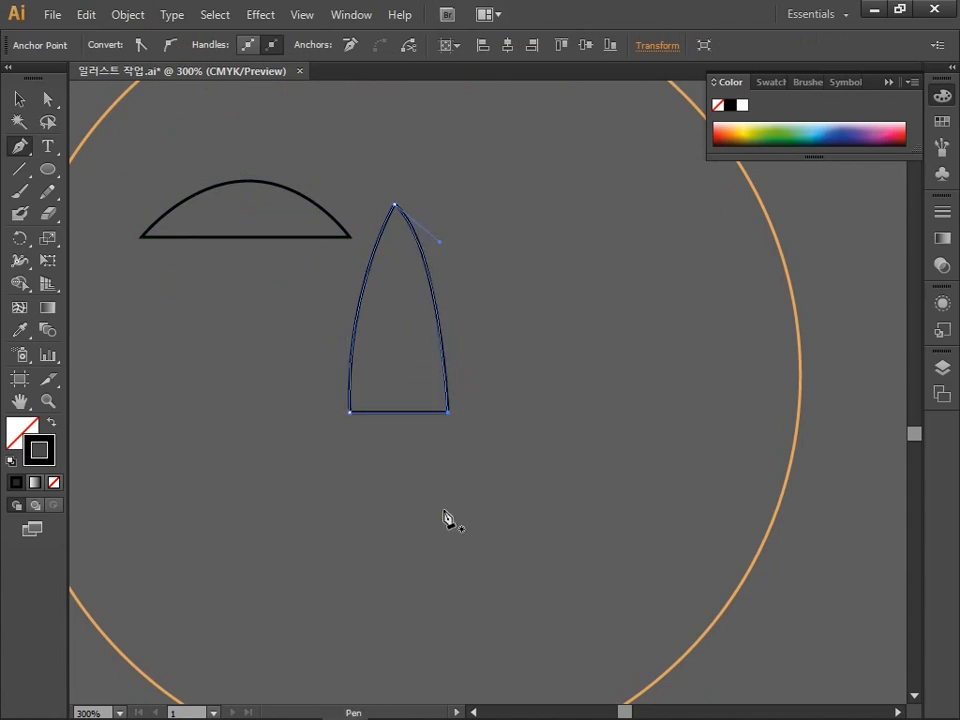
ctrl+click(416, 482)
Duplicate the left eye and place the copy on the other side of the nose as the right eye.
key(v)
click(274, 237)
key(ctrl+c)
key(ctrl+v)
drag(535, 374, 604, 188)
click(548, 300)
Draw a closed smiling mouth with curved upper and lower edges below the nose.
click(18, 149)
click(230, 439)
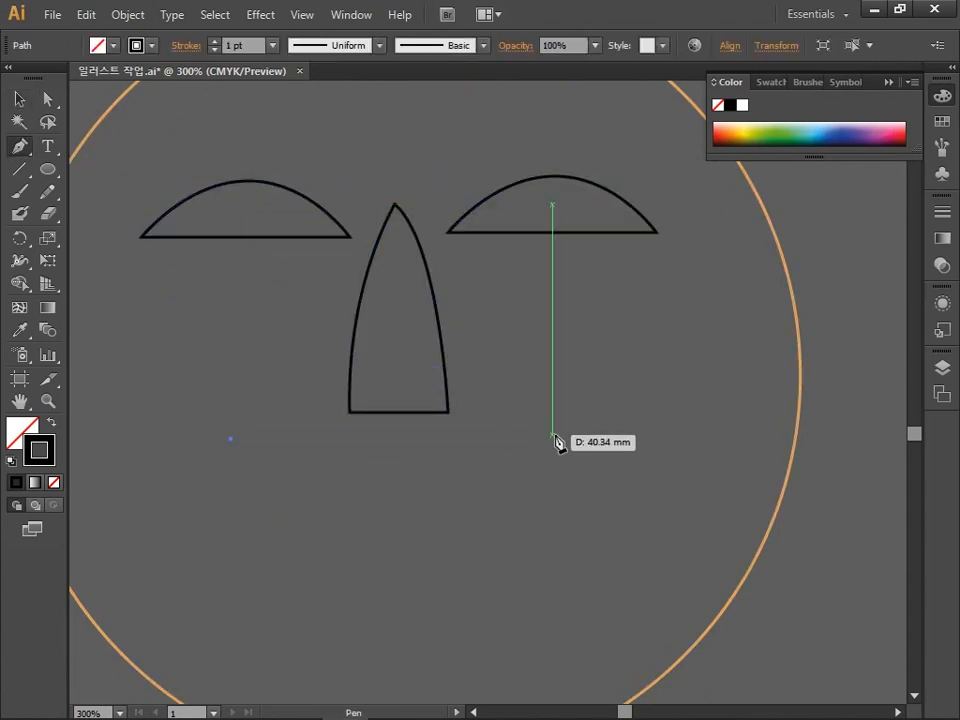
key(ctrl+z)
click(245, 431)
drag(551, 431, 700, 347)
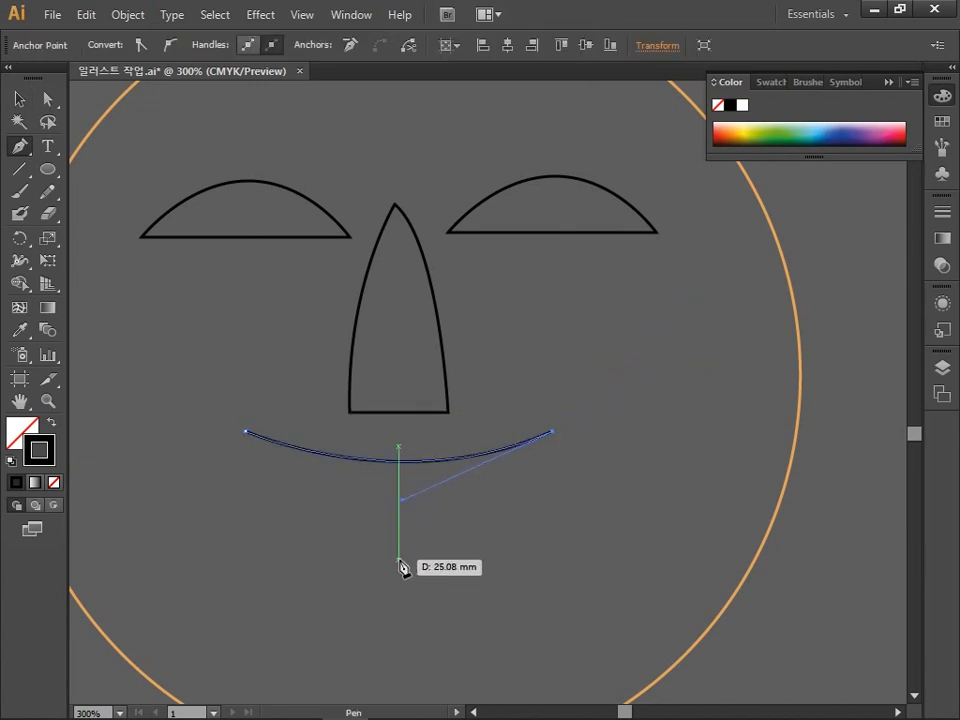
drag(398, 558, 334, 558)
click(246, 432)
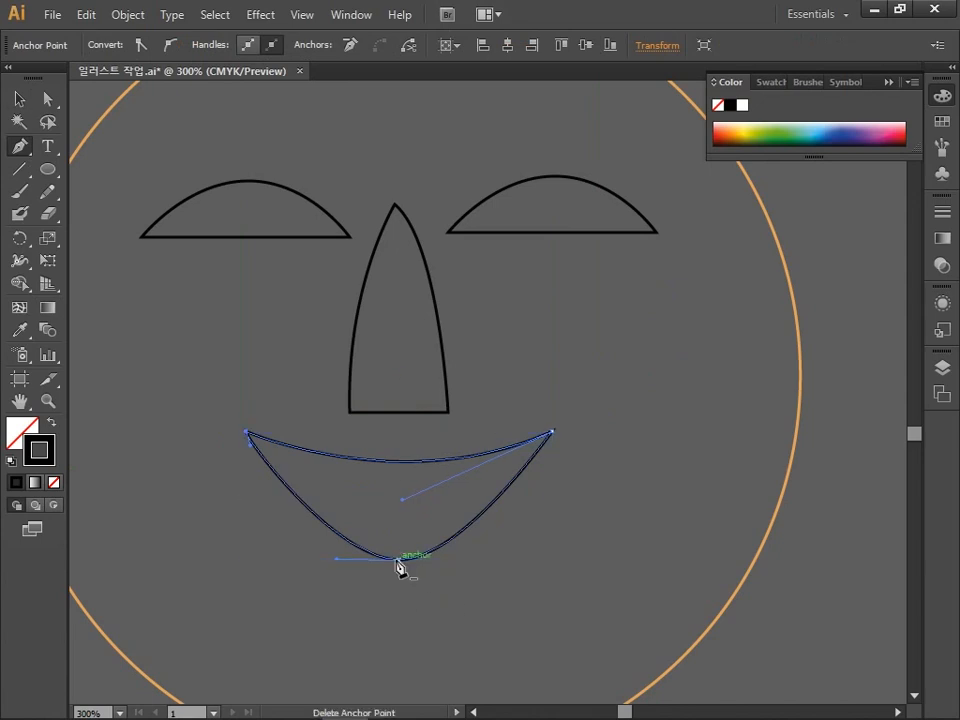
Raise the mouth's lowest anchor point and lengthen its handle to make the smile flatter and rounder.
drag(398, 558, 399, 525)
drag(335, 525, 307, 525)
ctrl+click(418, 599)
drag(399, 525, 403, 502)
Move the mouth slightly down, away from the base of the nose.
key(v)
drag(432, 457, 449, 507)
scroll(519, 555, down, 2)
scroll(523, 555, up, 1)
click(457, 480)
Select the nose, both eyes and the mouth, and move them slightly down together inside the circle.
click(462, 381)
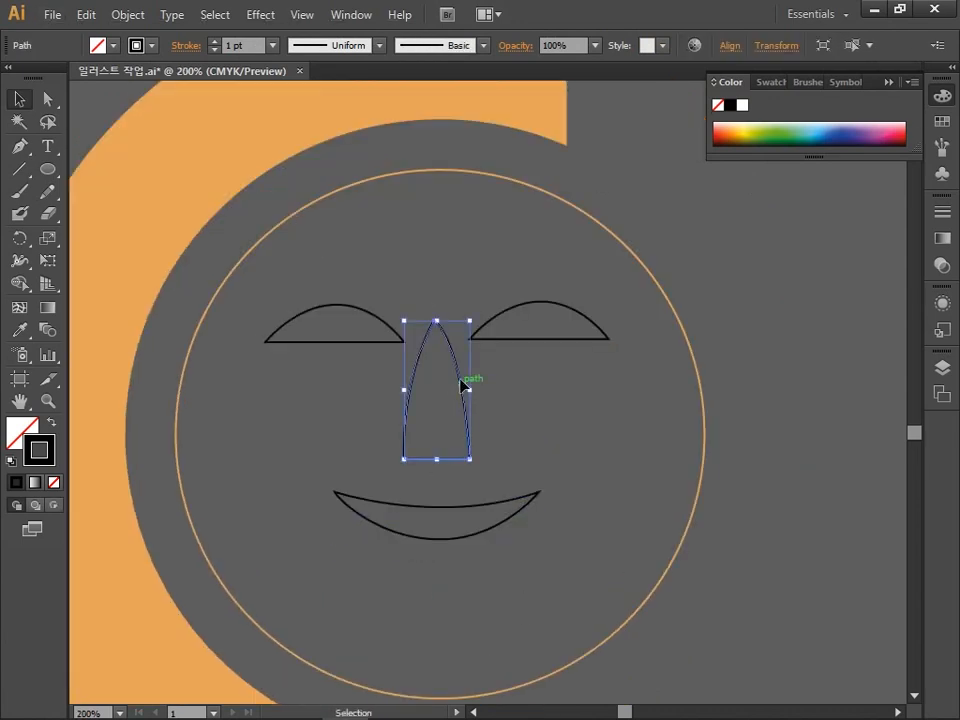
shift+click(500, 339)
shift+click(353, 342)
shift+click(450, 507)
drag(454, 461, 454, 481)
click(763, 446)
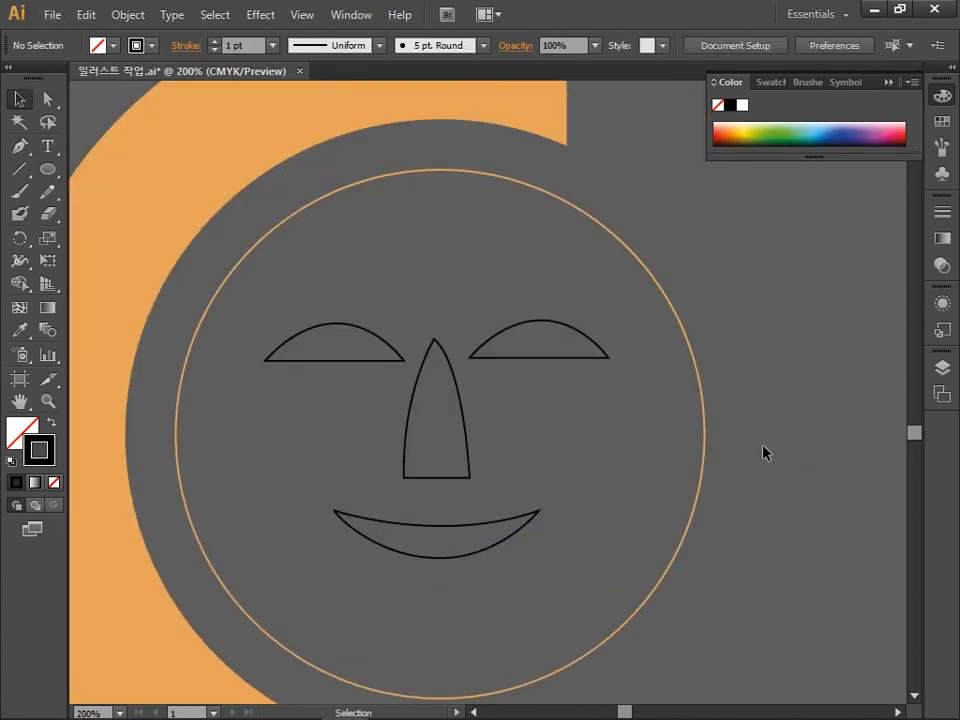
Reduce the left eye's height and replace the right eye with a level copy on the other side of the nose.
click(338, 327)
drag(335, 324, 335, 340)
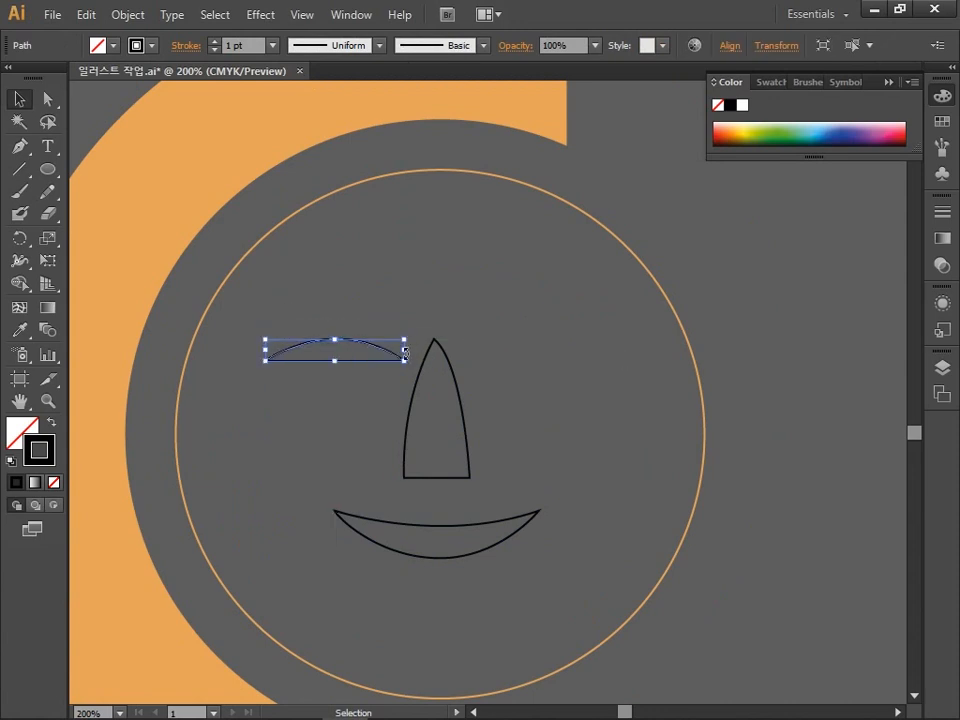
key(alt+shift+Right)
key(shift+Right)
key(shift+Right)
key(shift+Right)
key(shift+Right)
key(shift+Right)
key(shift+Right)
key(shift+Right)
key(shift+Right)
key(shift+Right)
key(shift+Right)
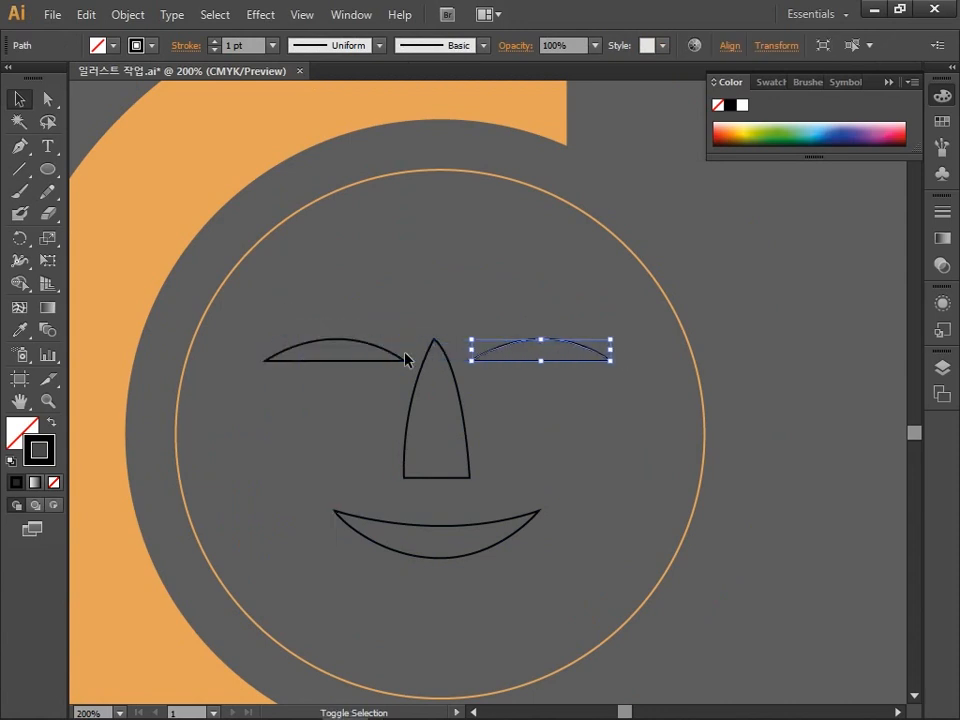
key(Left)
click(622, 446)
Shift the nose slightly down toward the mouth.
scroll(600, 458, down, 3)
scroll(564, 482, up, 1)
click(488, 437)
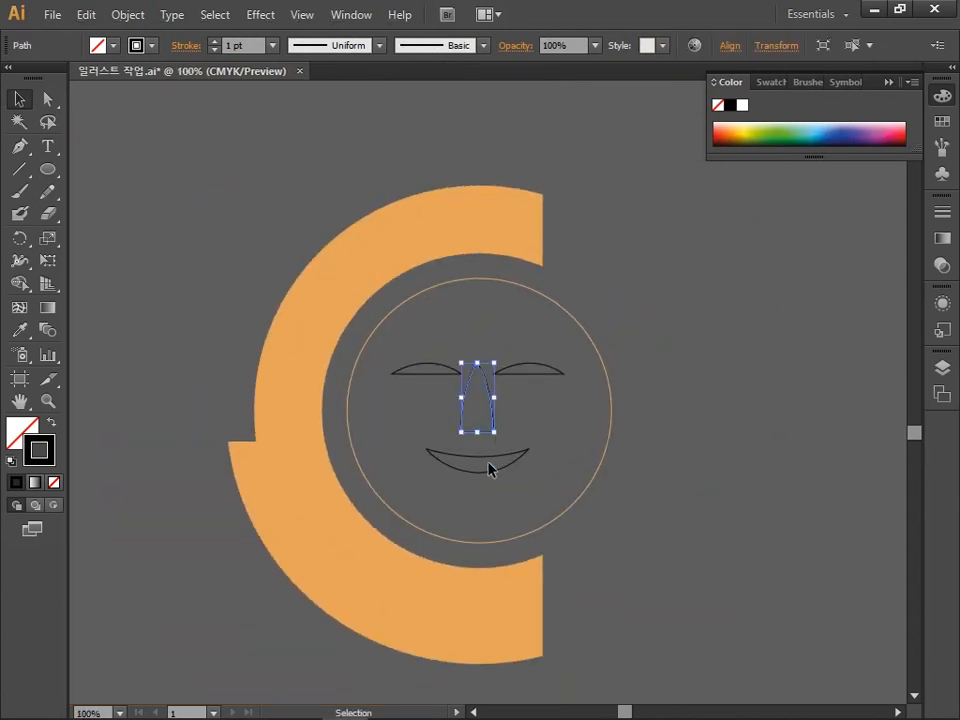
click(688, 484)
Try a taller mouth by stretching its lower edge.
click(496, 470)
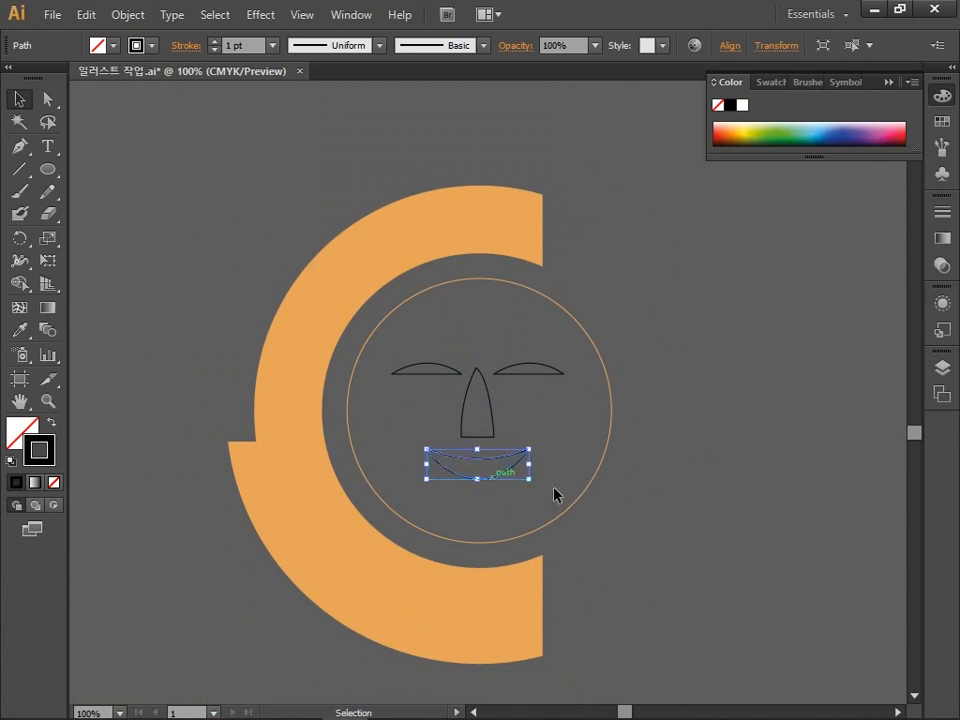
drag(477, 472, 477, 467)
click(682, 564)
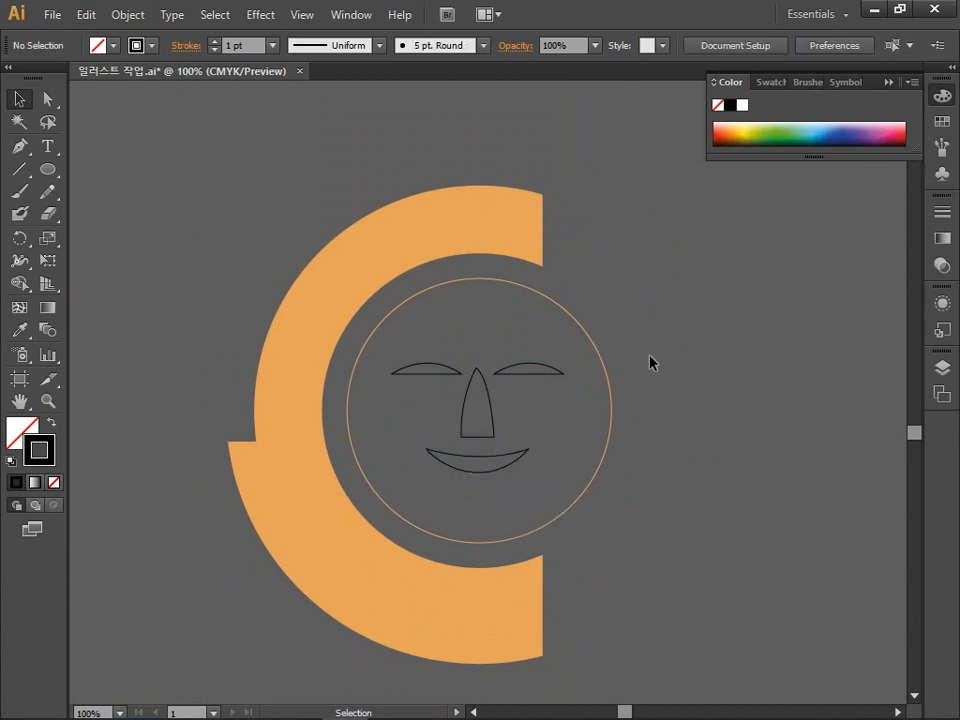
Subtract the eyes, nose and mouth from the face circle with Pathfinder's Minus Front.
drag(660, 333, 387, 528)
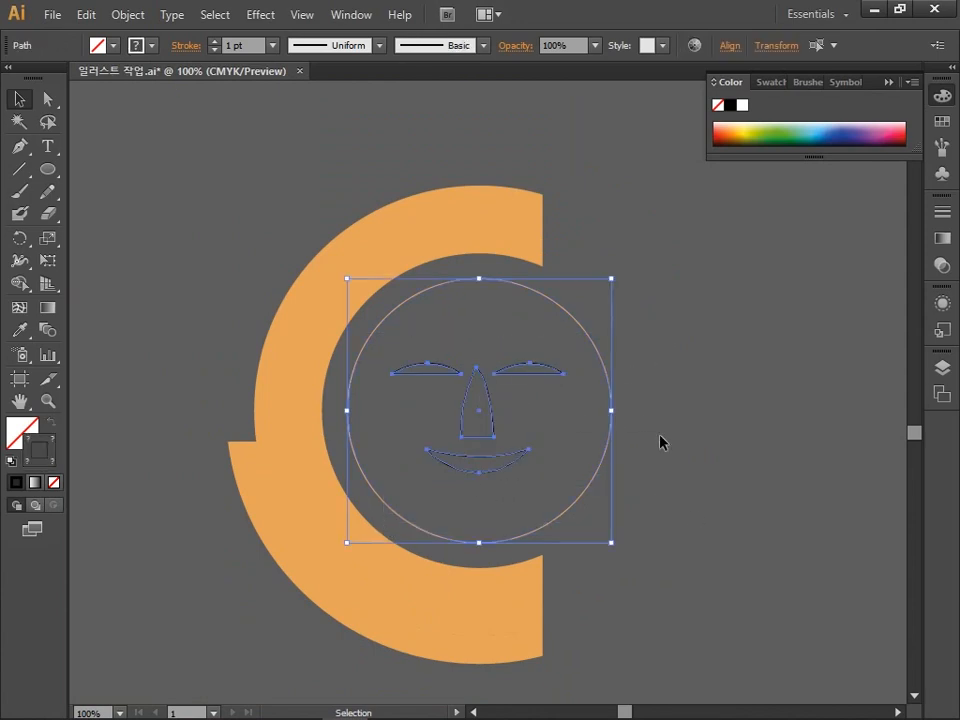
click(358, 14)
click(476, 535)
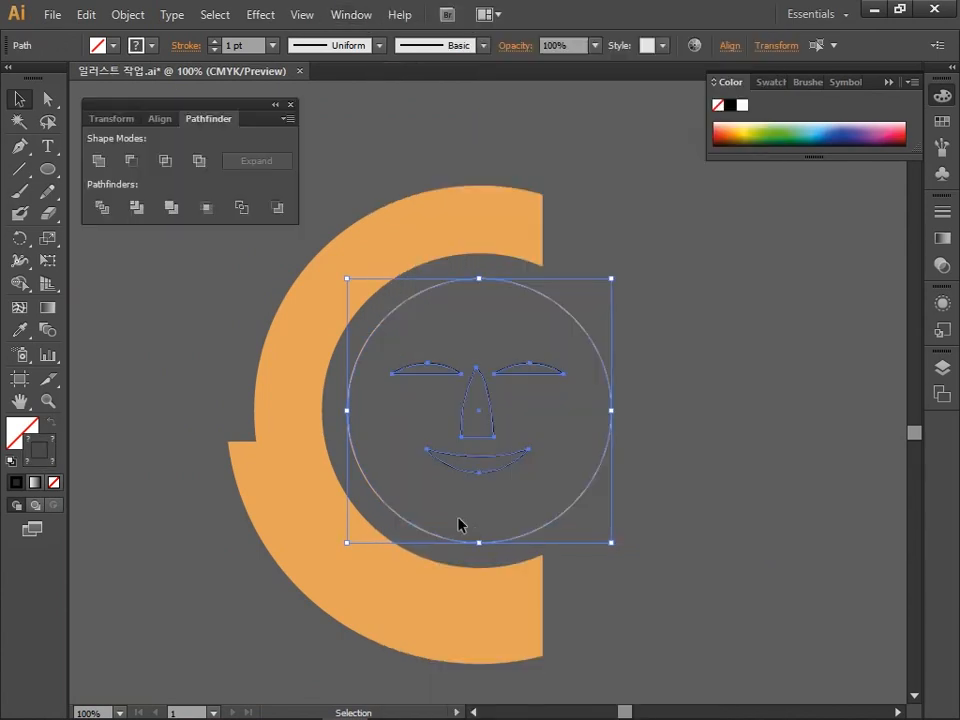
click(128, 162)
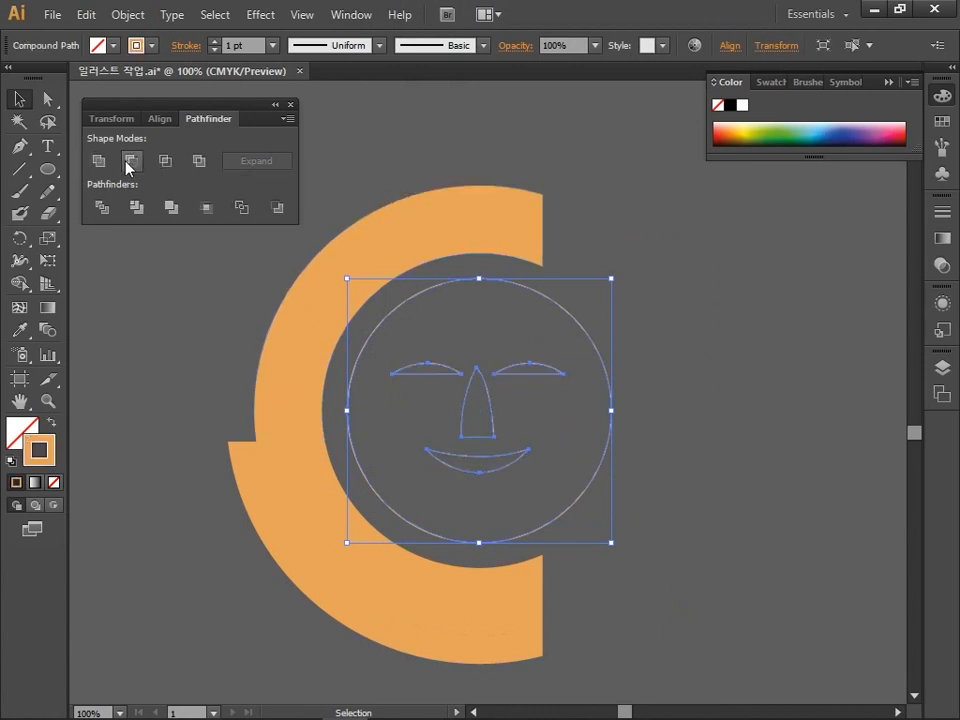
Fill the face with C 10%, M 40%, Y 70%, K 0%, remove its stroke and close Pathfinder.
double_click(17, 437)
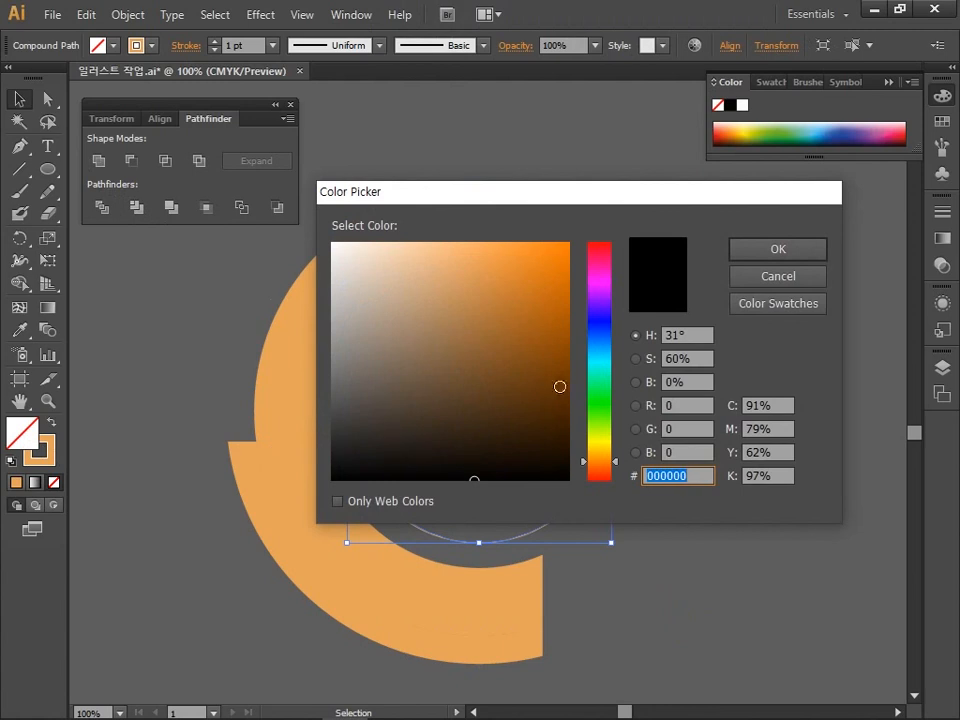
click(768, 405)
text(10)
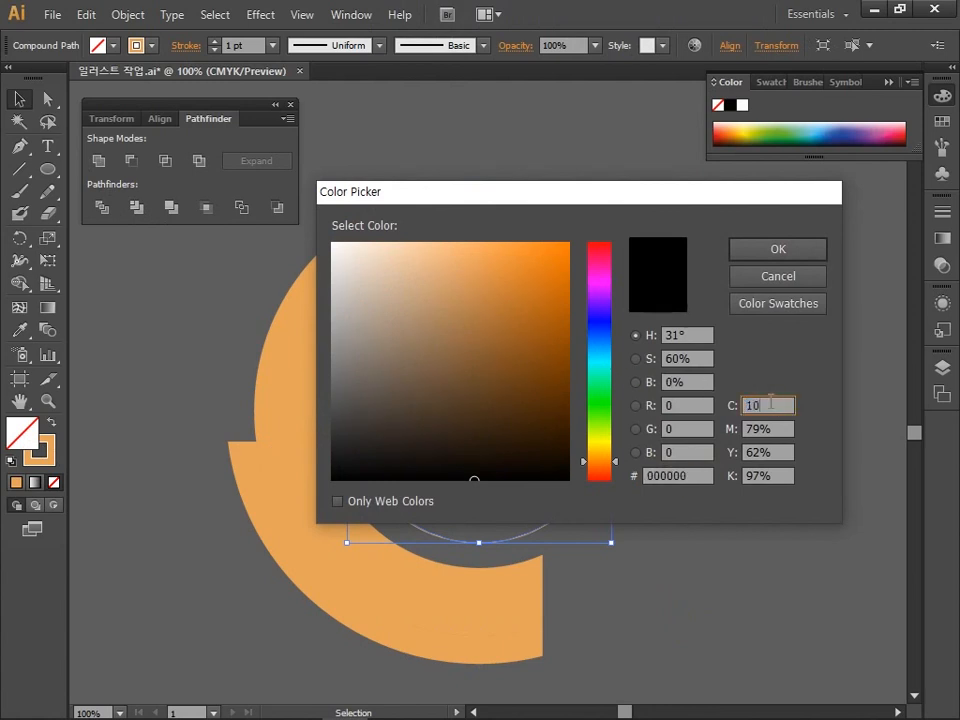
click(783, 429)
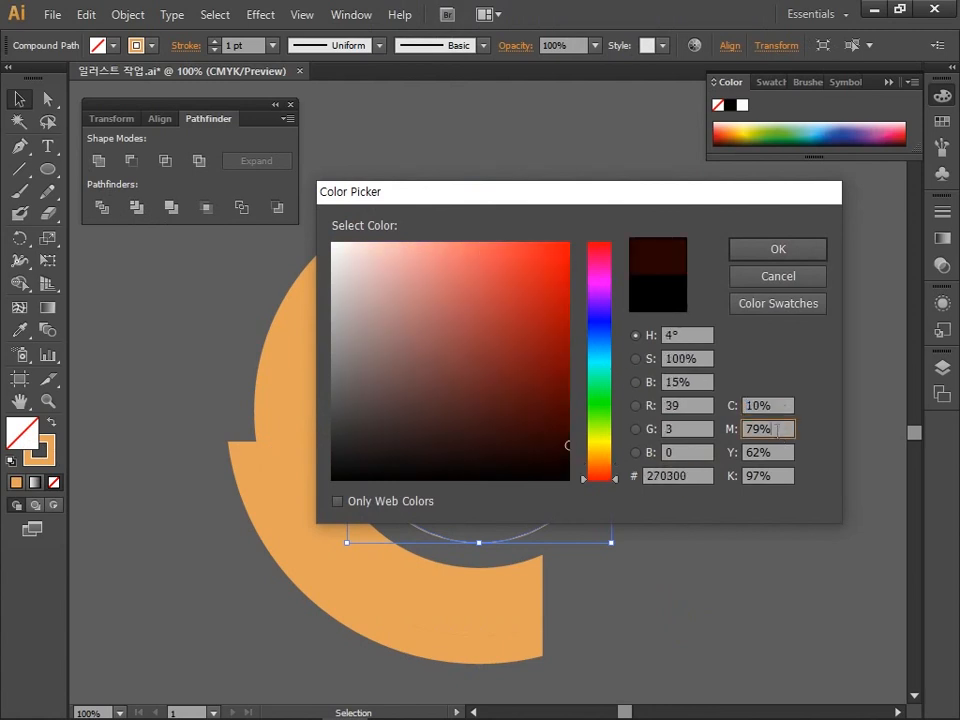
text(40)
click(785, 453)
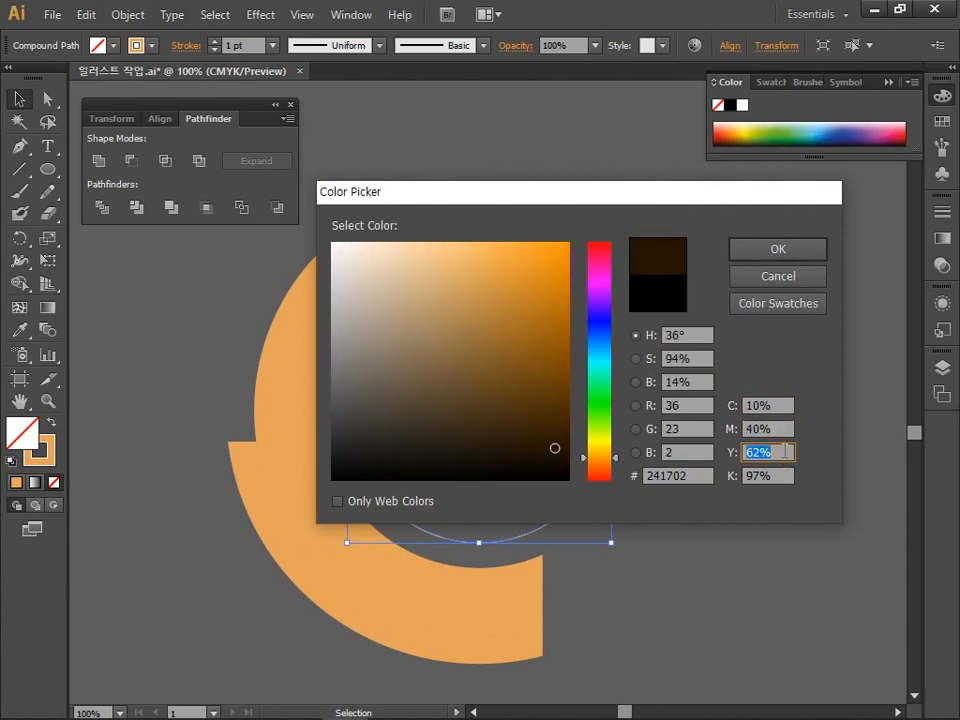
text(70)
click(792, 484)
text(0)
click(776, 255)
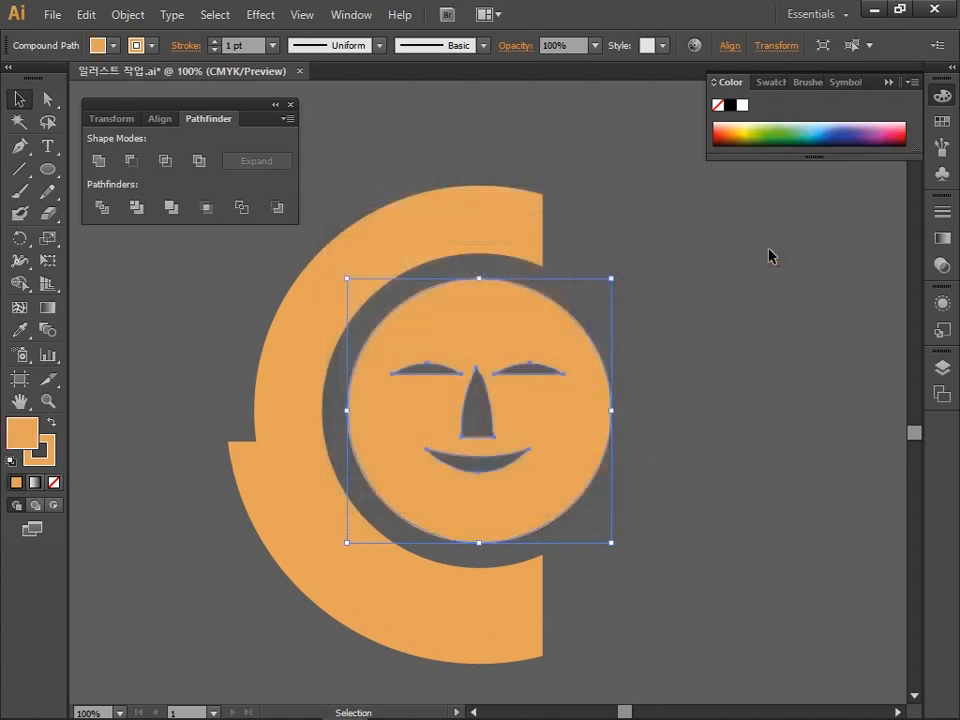
click(54, 482)
click(285, 135)
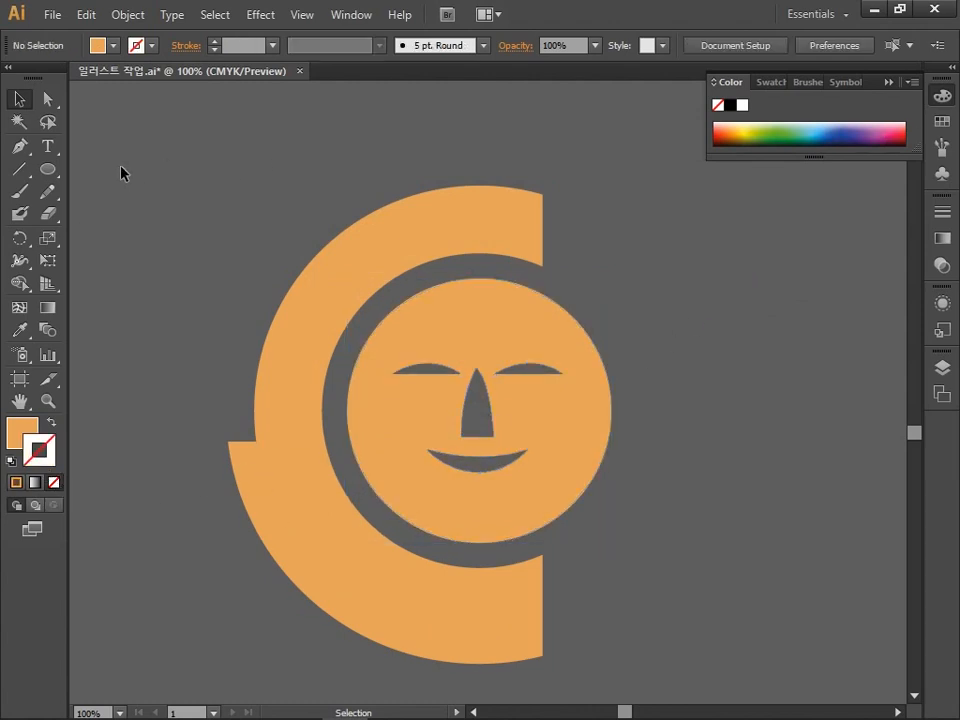
Draw a circle about 171 mm across, overlapping the lower right part of the face and ring.
click(47, 175)
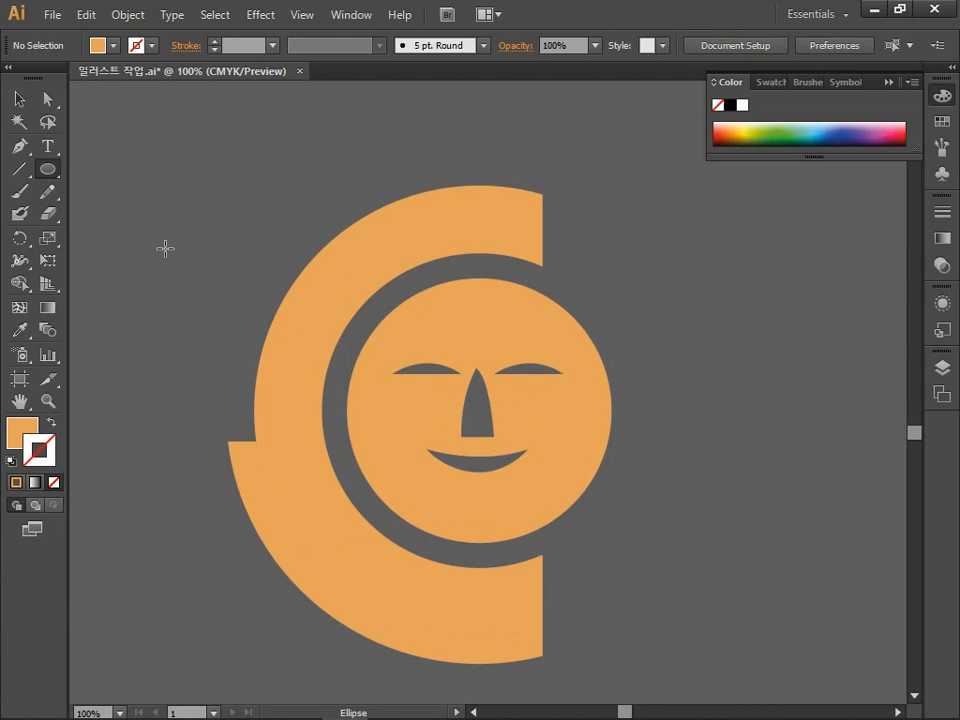
key(space)
drag(630, 459, 518, 236)
drag(524, 356, 740, 551)
key(space)
key(ctrl+minus)
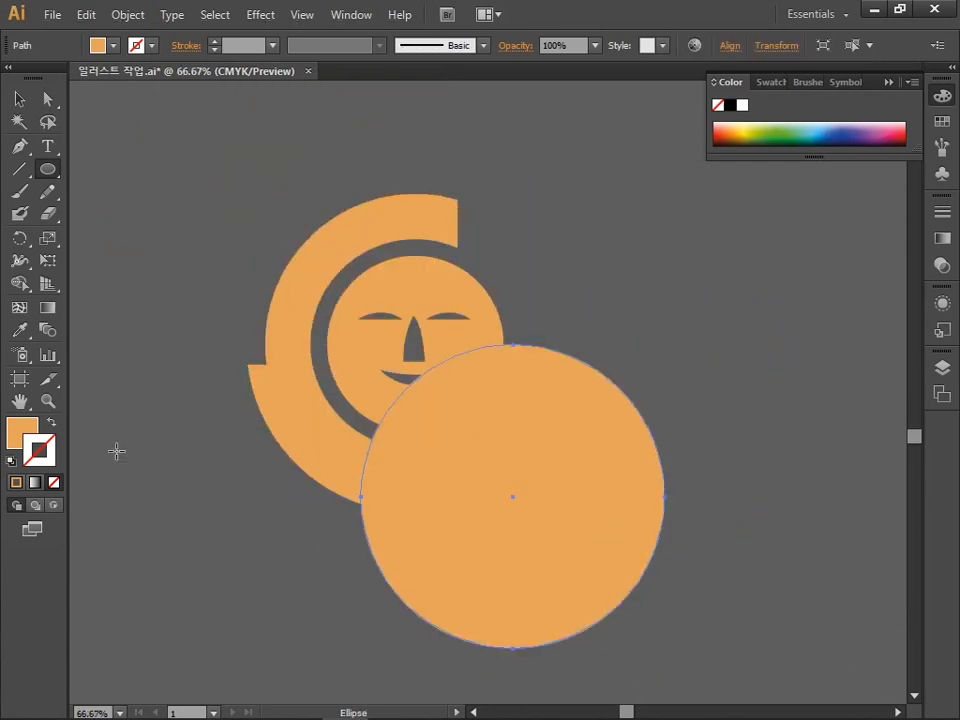
Remove the new circle's fill and give it an orange stroke.
click(54, 482)
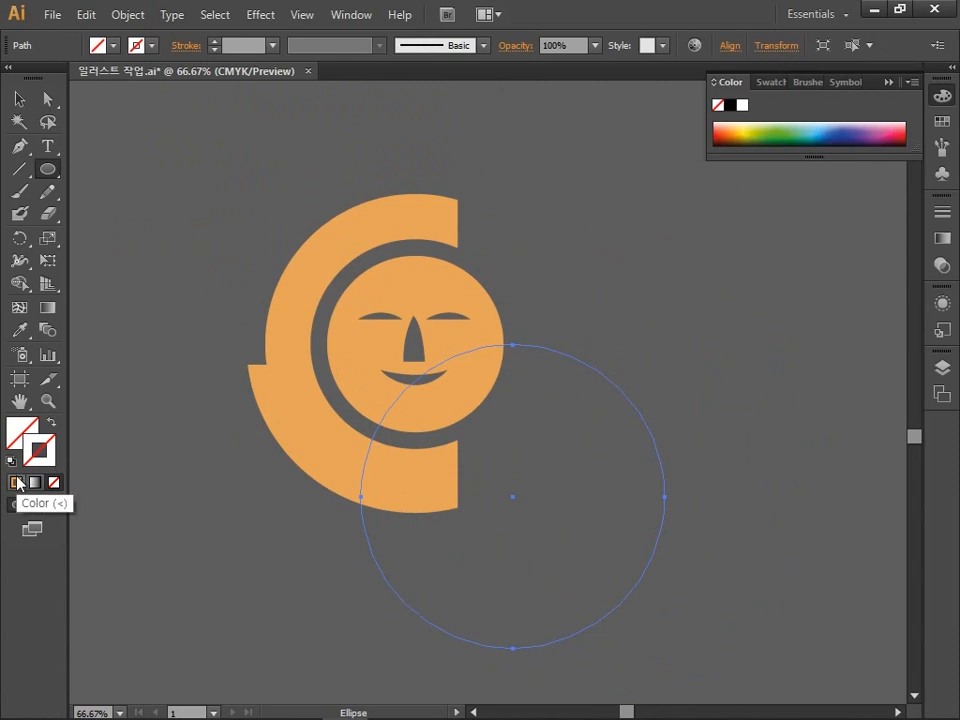
key(x)
click(18, 482)
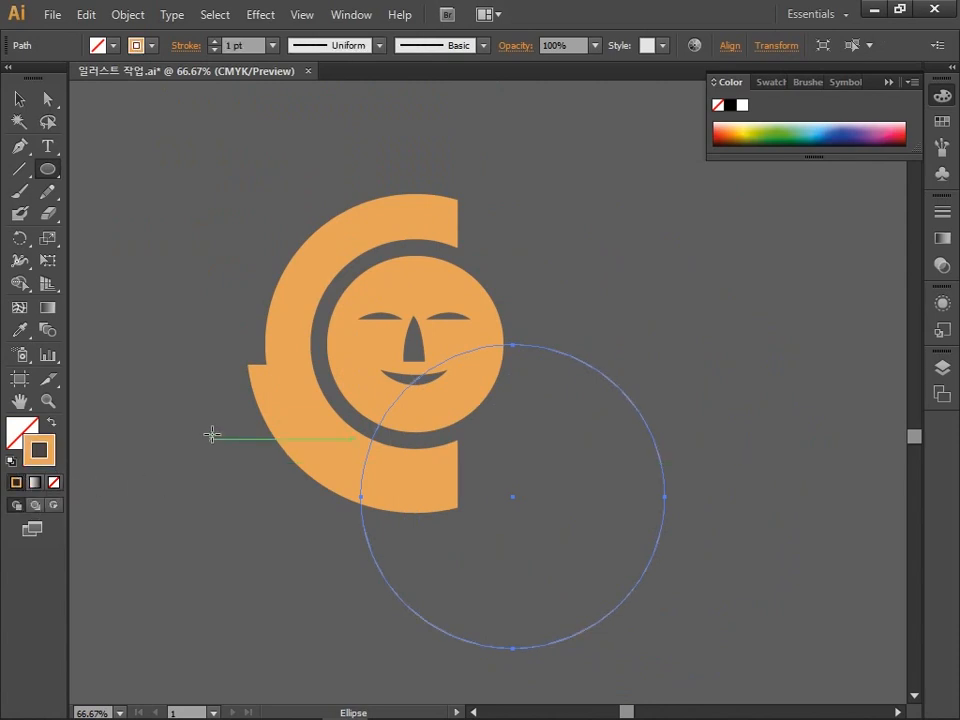
click(19, 99)
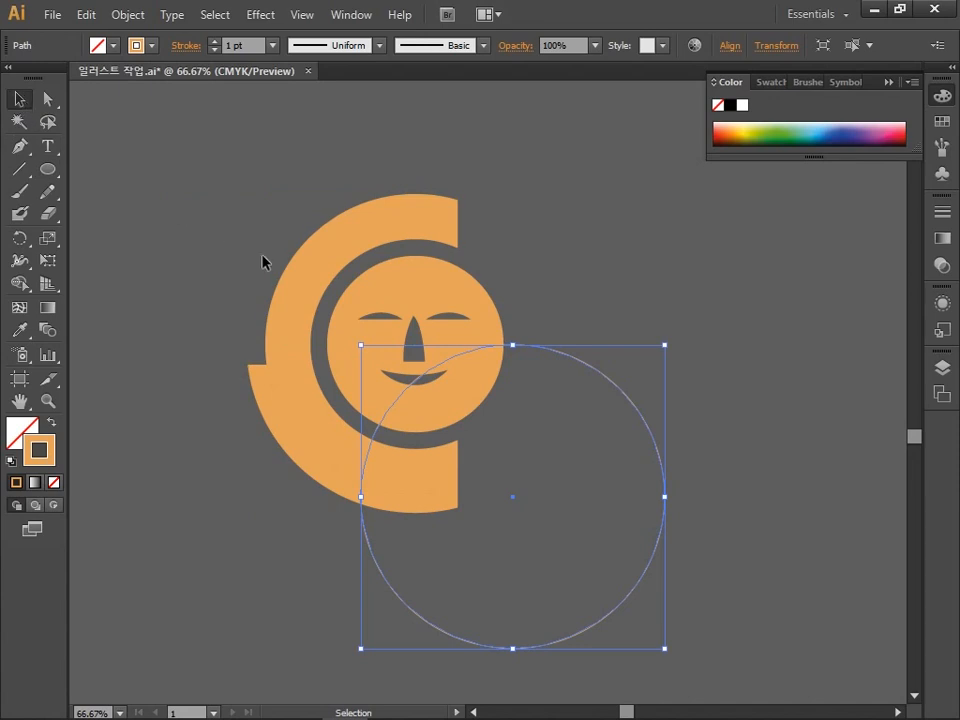
Split the face, lower ring and overlapping circle into separate pieces with Pathfinder's Divide.
drag(565, 288, 433, 569)
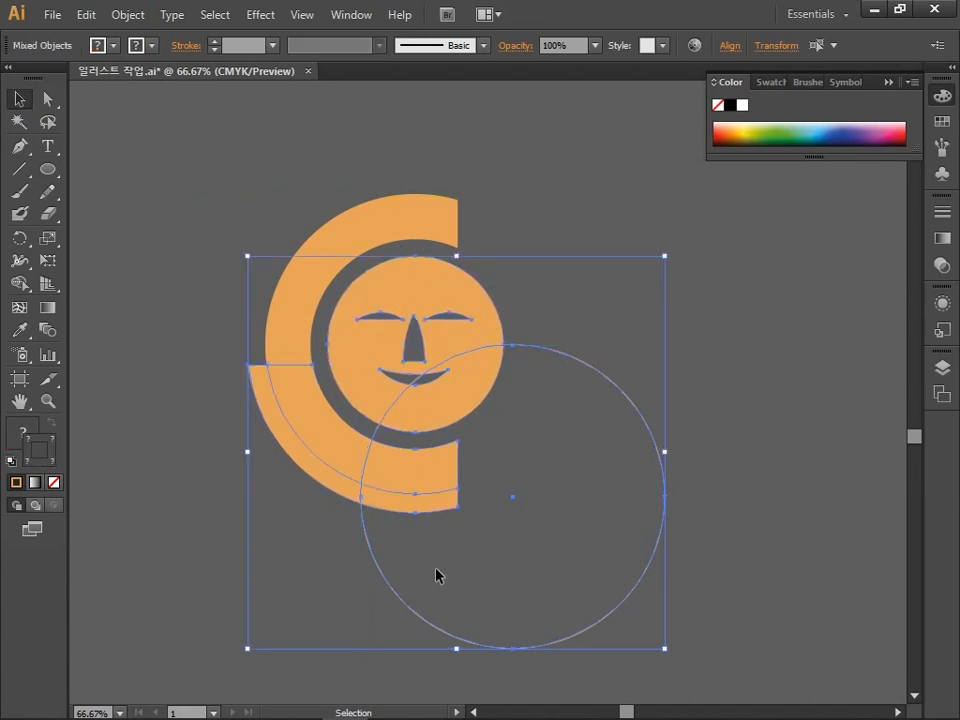
click(351, 14)
click(437, 533)
click(103, 207)
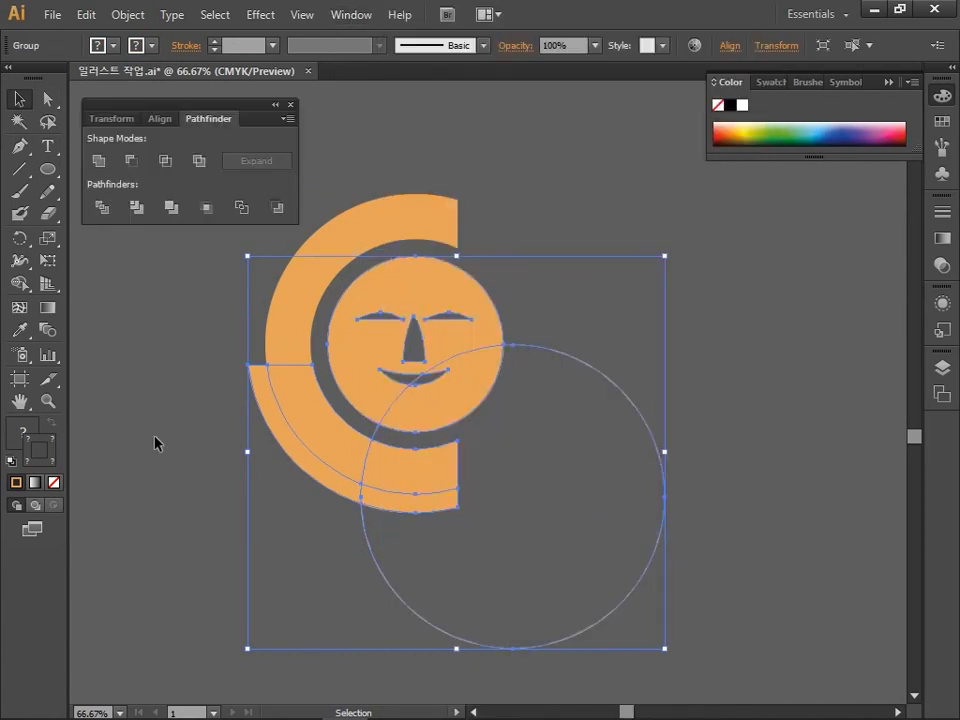
click(155, 443)
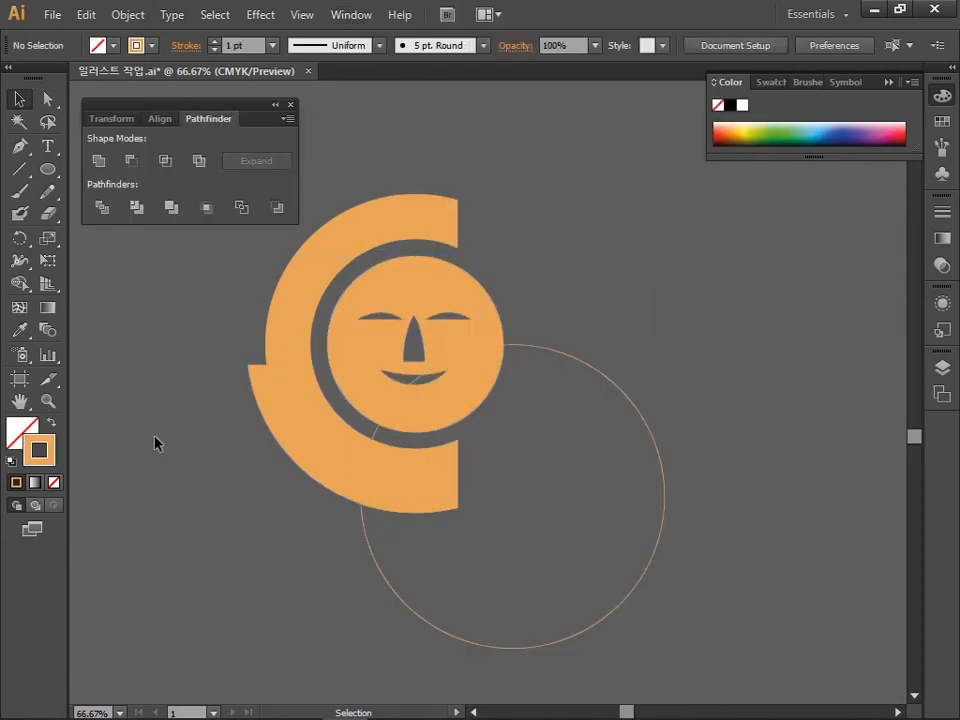
Delete every divided piece inside the circle, including the leftover mouth outline, to cut a curved notch from the face and ring.
click(47, 101)
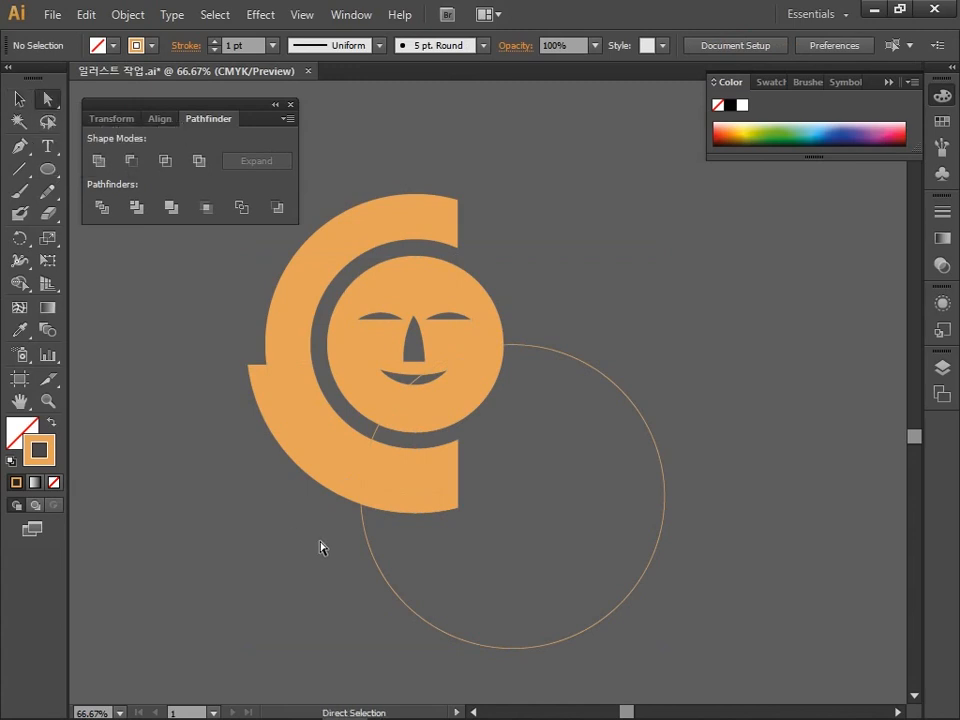
click(364, 551)
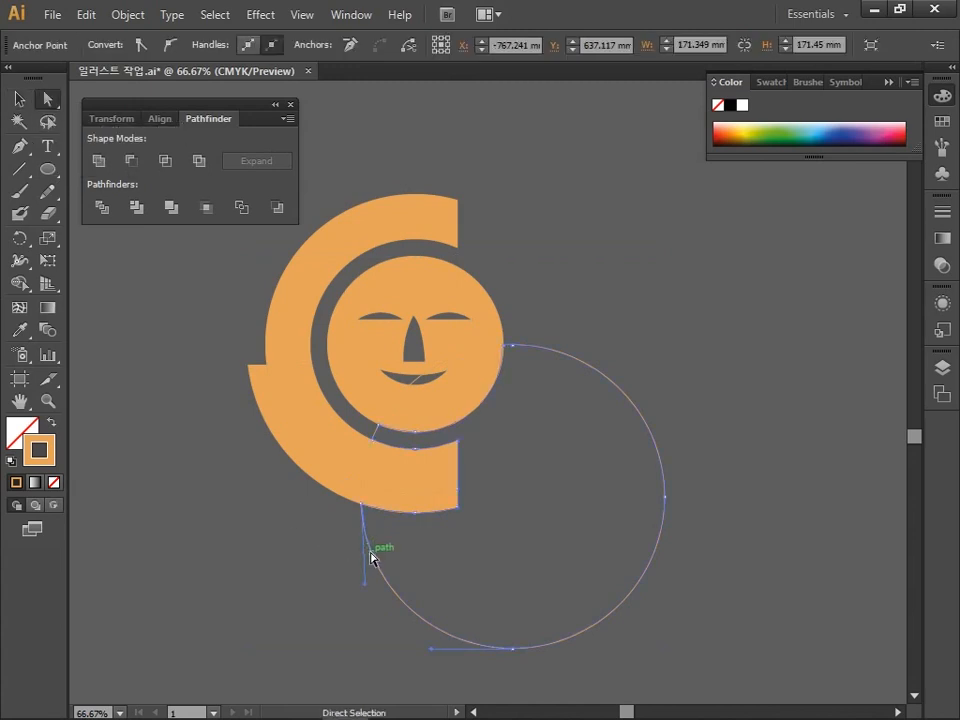
key(Delete)
key(Delete)
click(414, 508)
key(Delete)
click(420, 482)
key(Delete)
click(440, 422)
key(Delete)
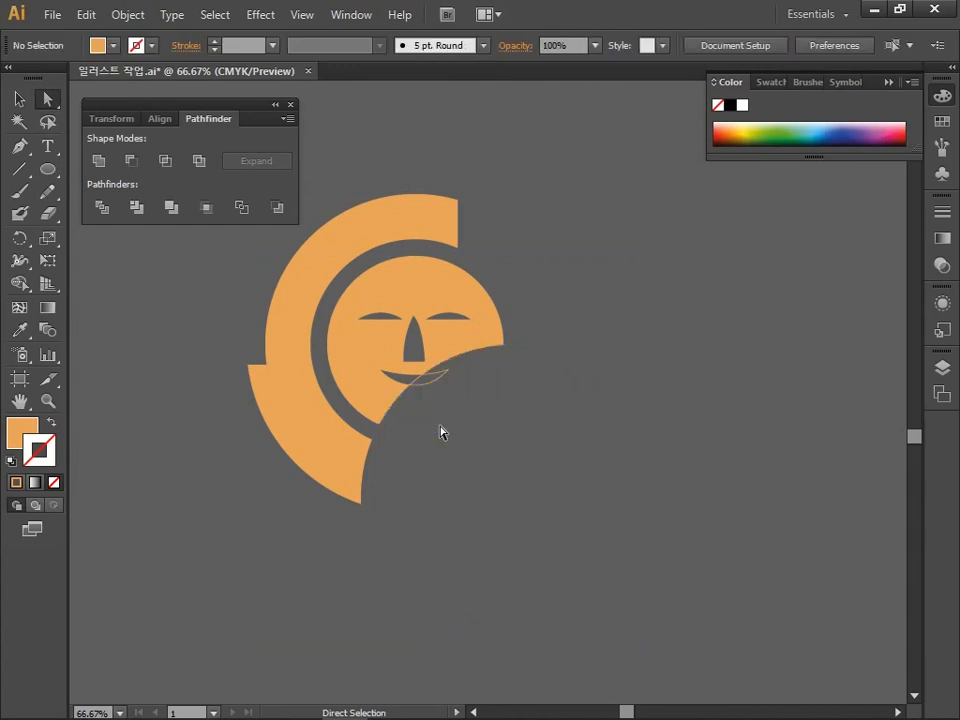
click(437, 382)
key(Delete)
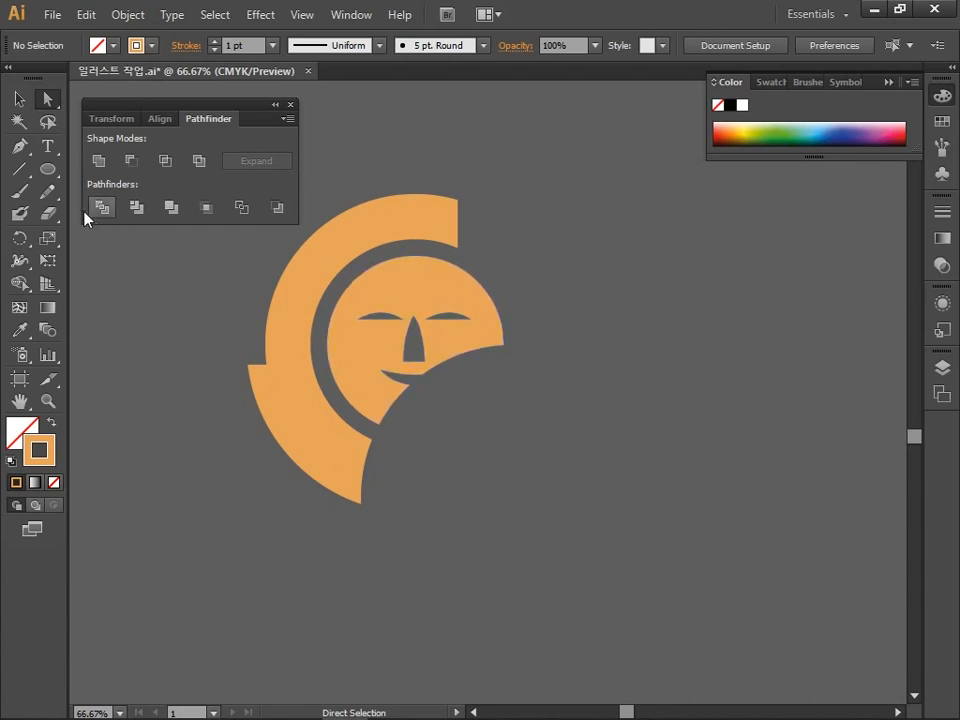
Draw a large unfilled circle with an orange outline, slightly overlapping the right side of the face, and close Pathfinder.
click(57, 173)
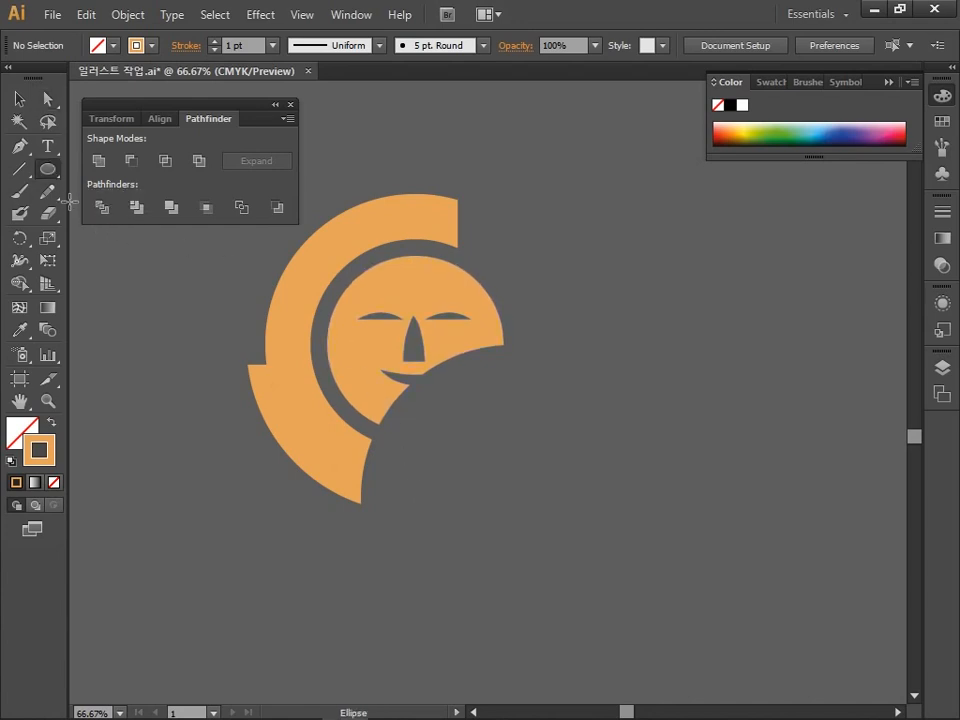
drag(479, 214, 767, 534)
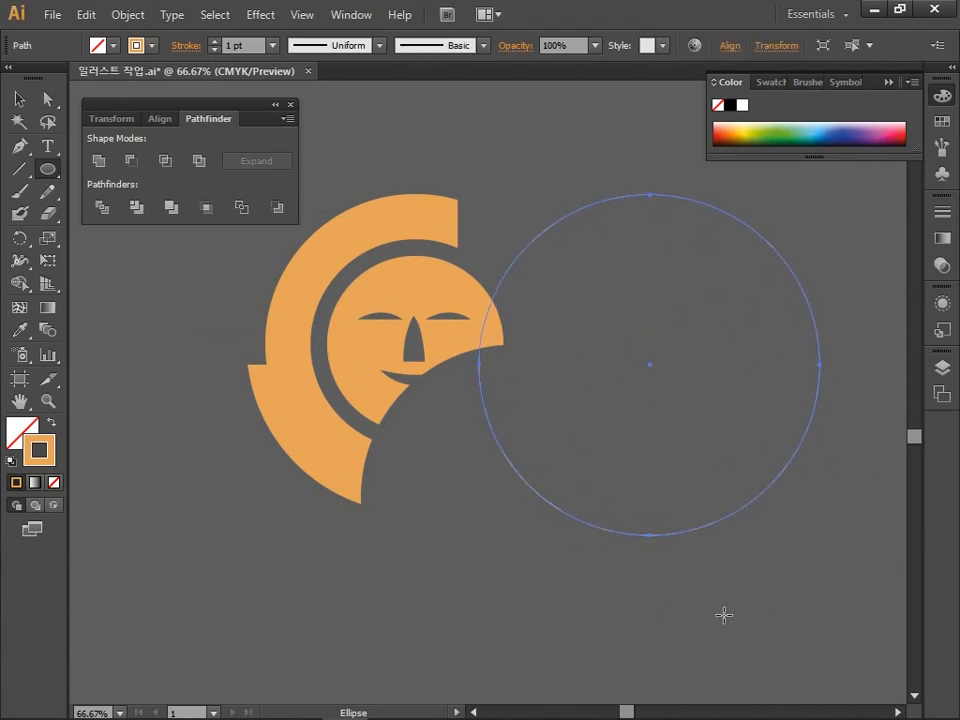
drag(692, 607, 566, 620)
click(290, 104)
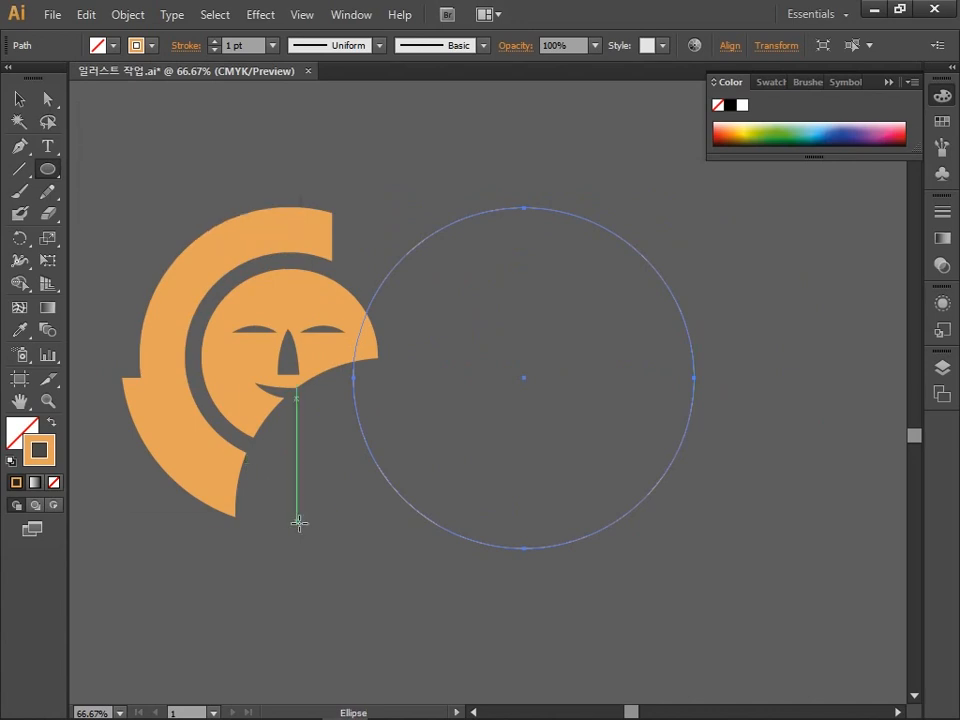
Make a concentric copy of the large circle scaled uniformly to 50%.
double_click(57, 240)
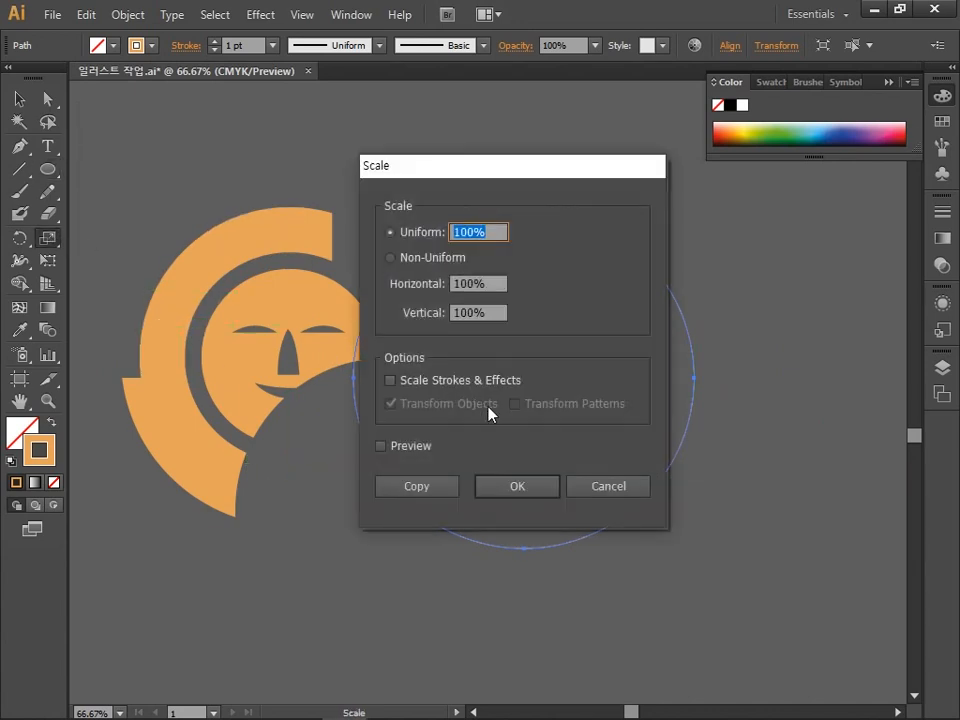
text(50)
click(420, 490)
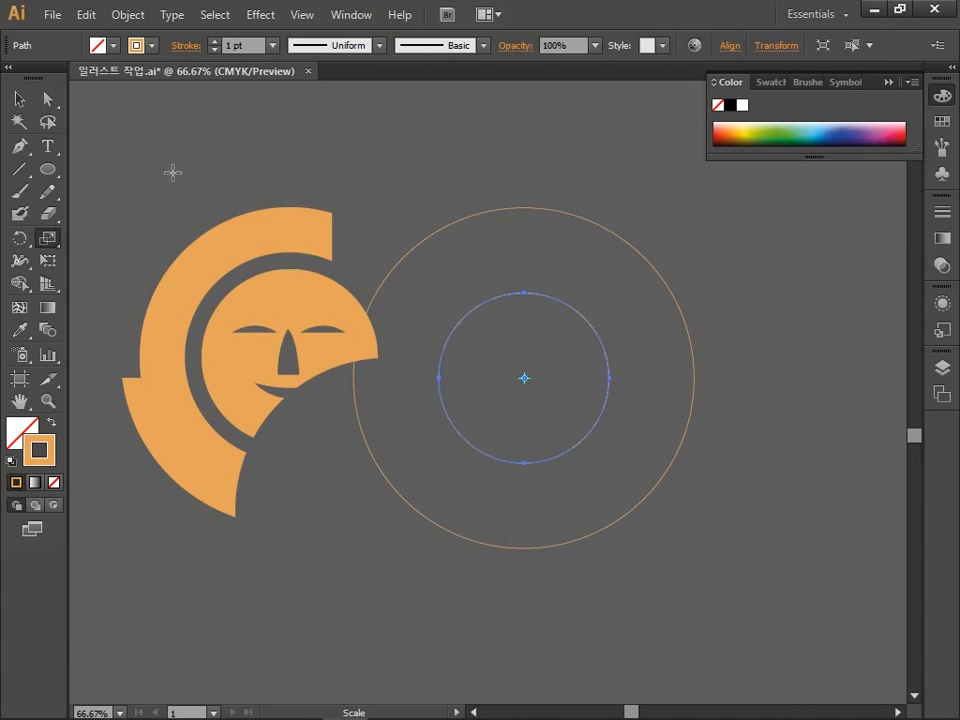
Align the right edges of the large circle and its half-size copy.
click(18, 96)
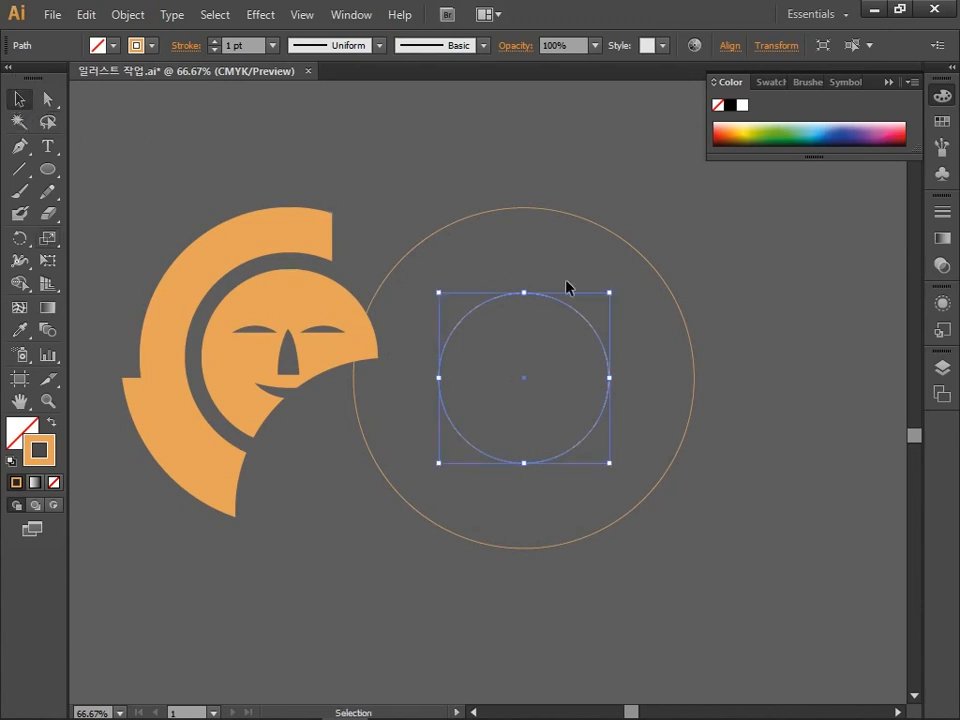
shift+click(662, 489)
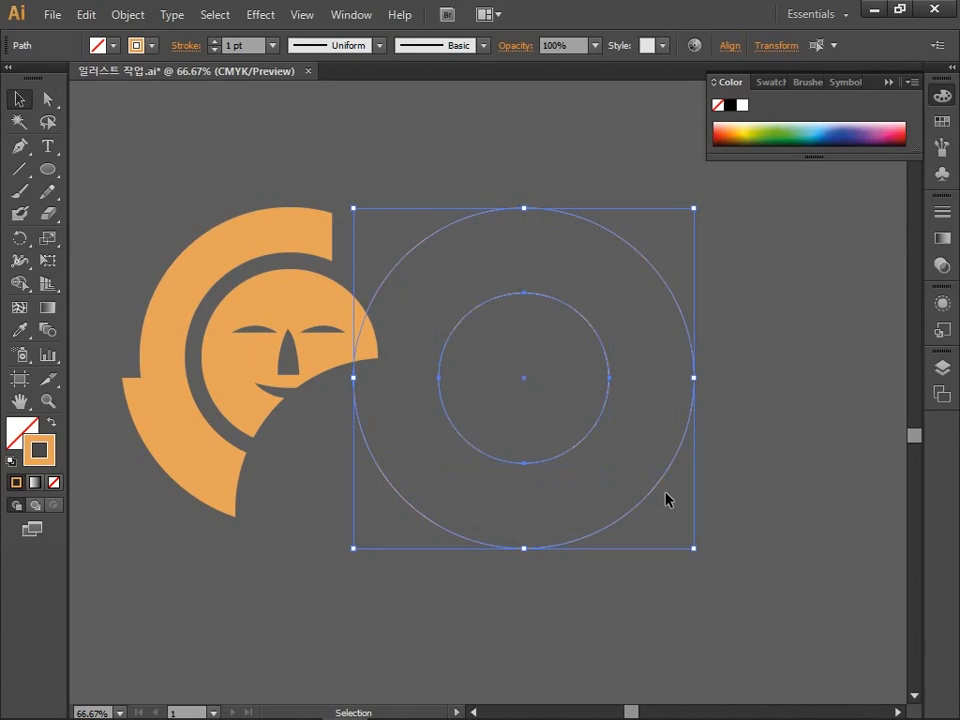
click(351, 14)
click(430, 182)
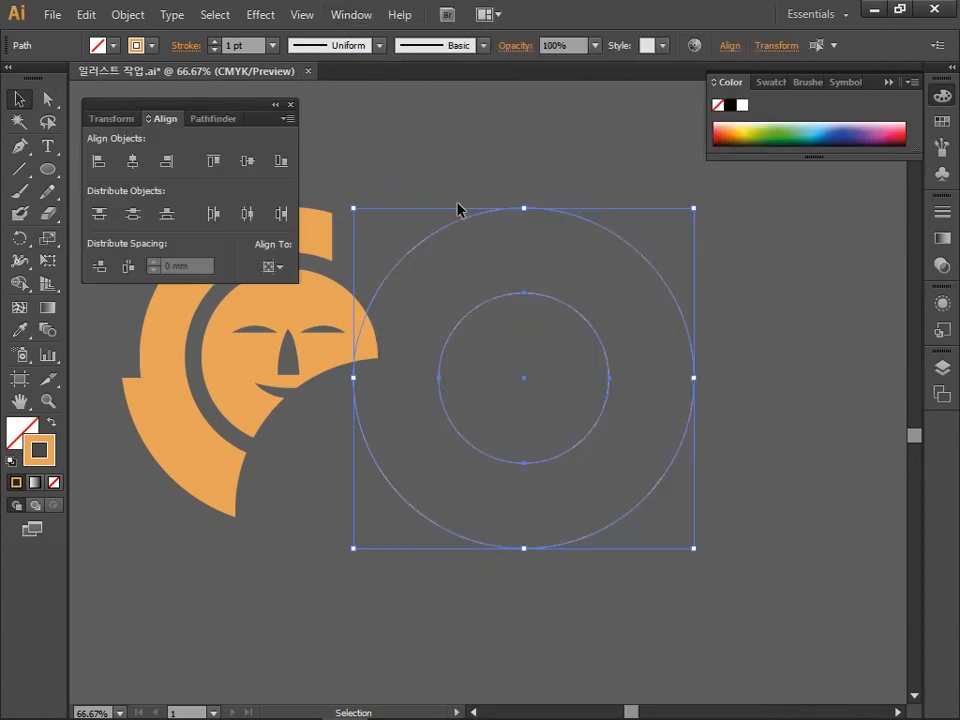
click(275, 267)
click(307, 289)
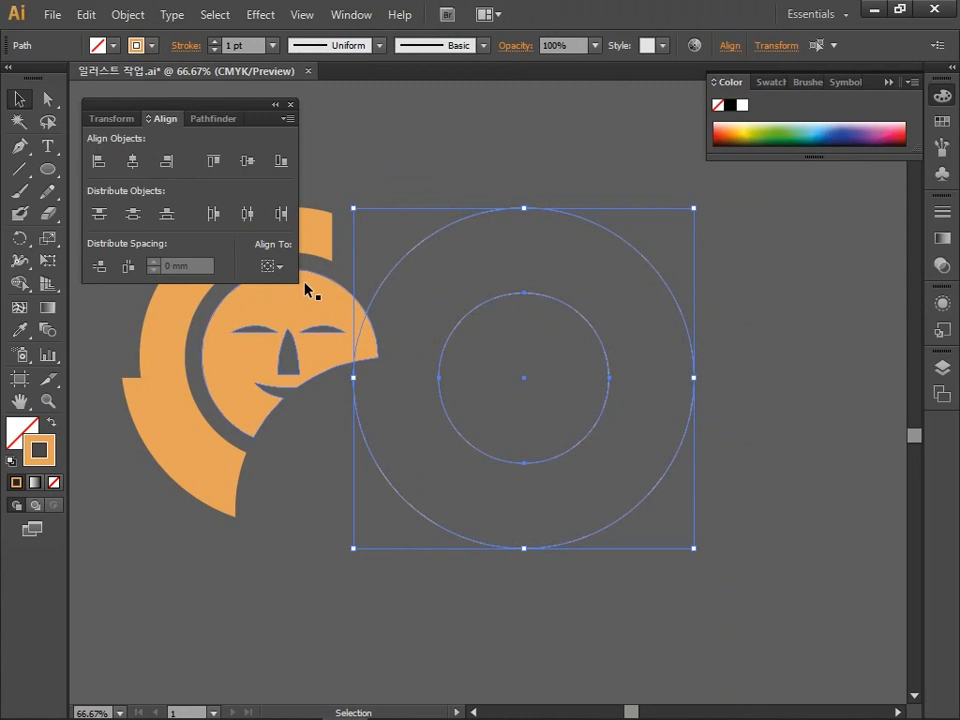
click(170, 164)
click(537, 457)
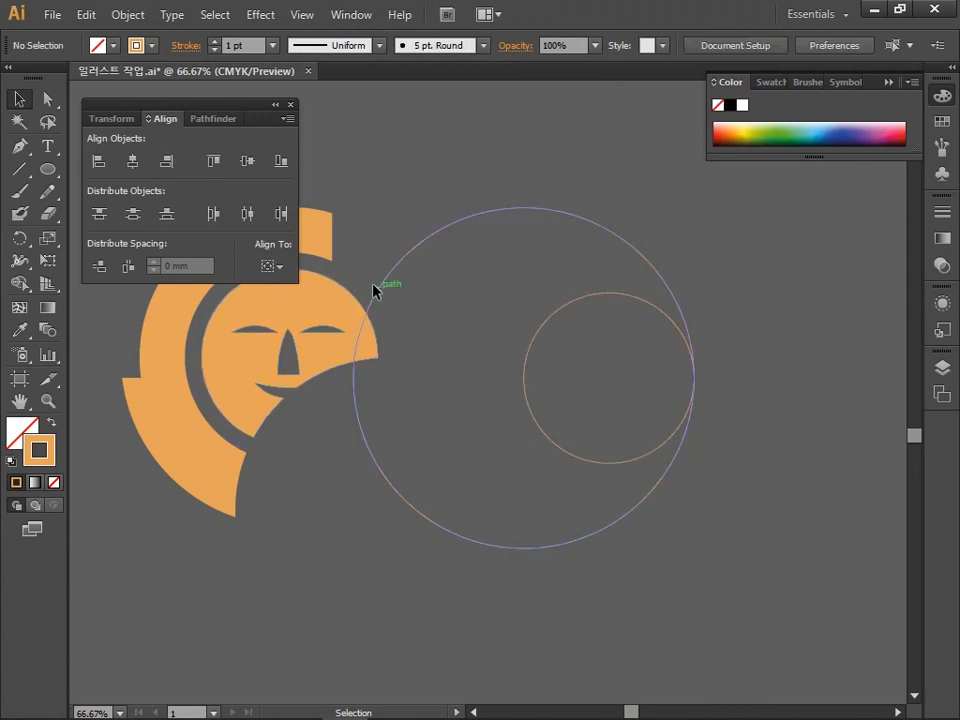
Duplicate the small circle straight to the left so it touches the large circle's opposite edge.
click(530, 360)
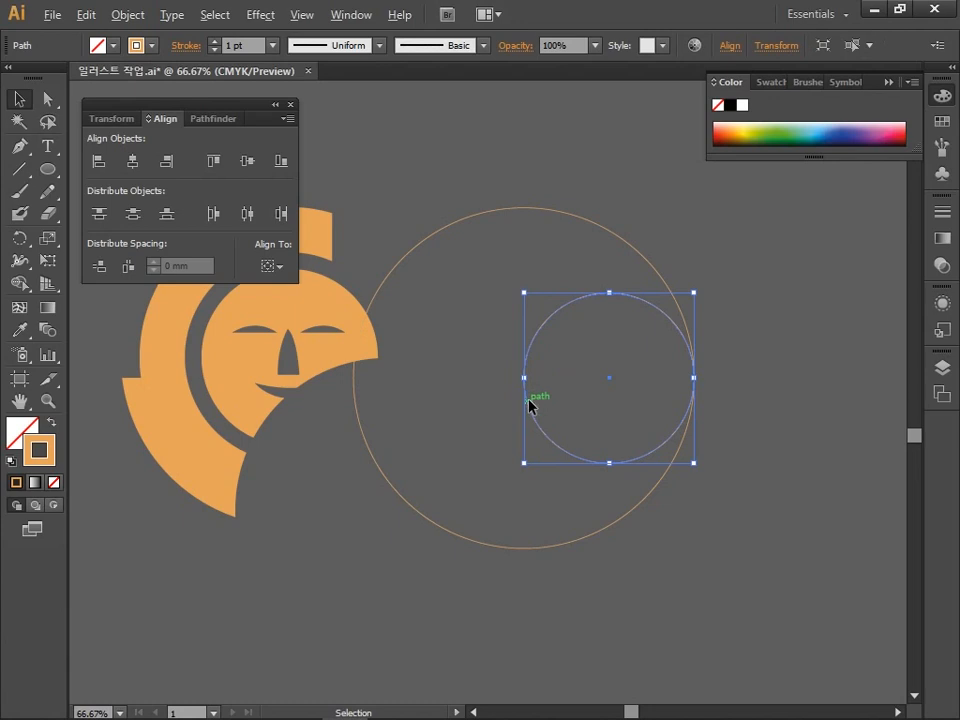
drag(530, 404, 359, 406)
click(379, 548)
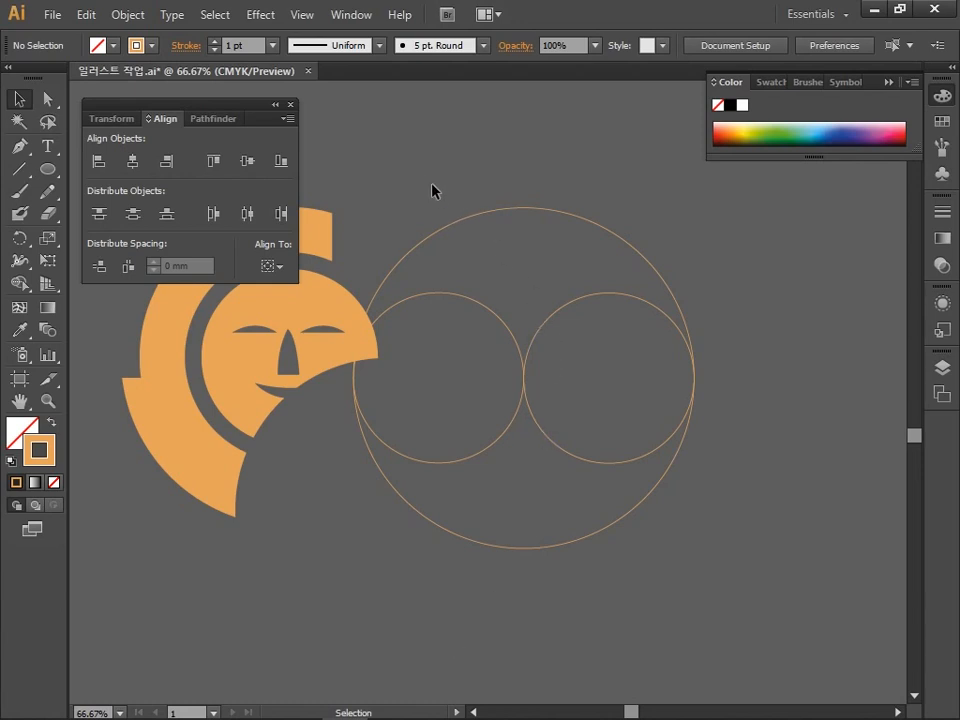
Split the large circle and the two small circles into pieces with Pathfinder's Divide, and close Pathfinder.
drag(427, 188, 641, 621)
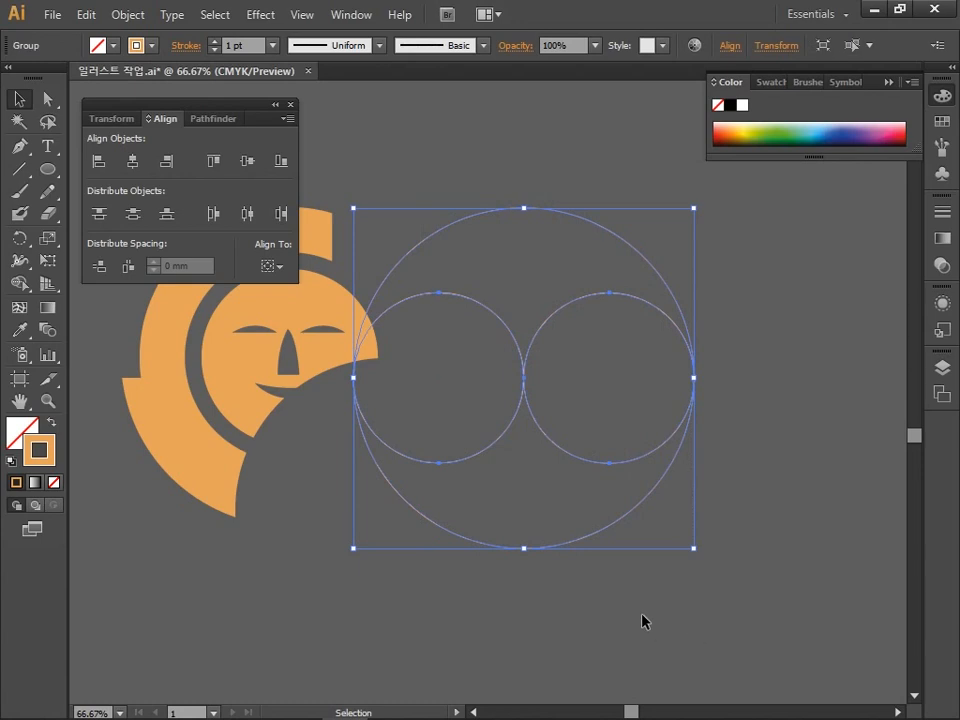
click(215, 119)
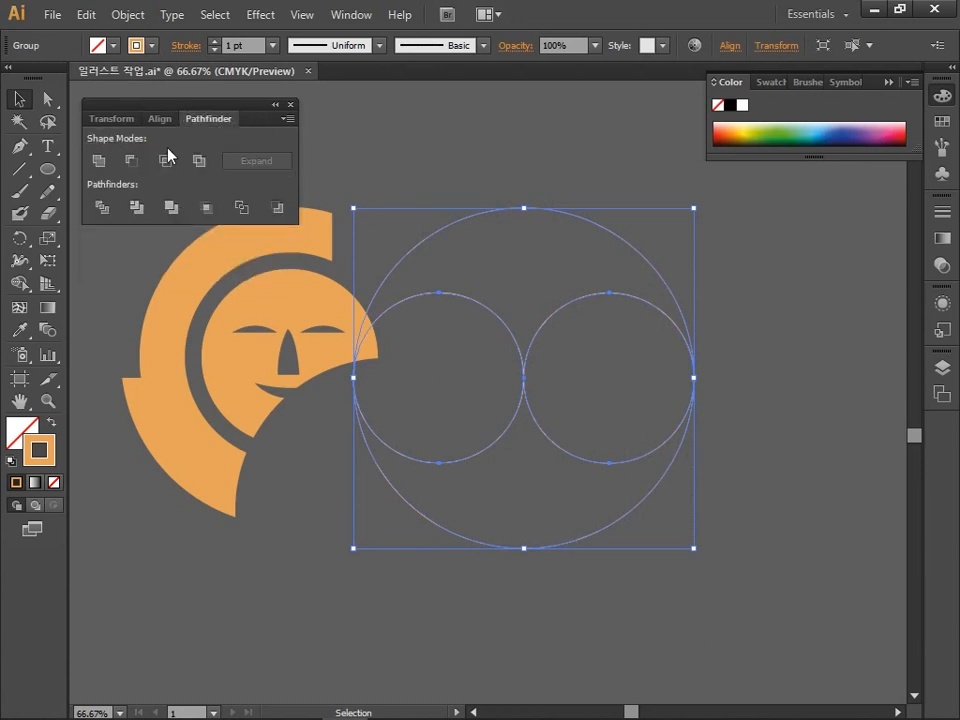
click(104, 211)
click(392, 461)
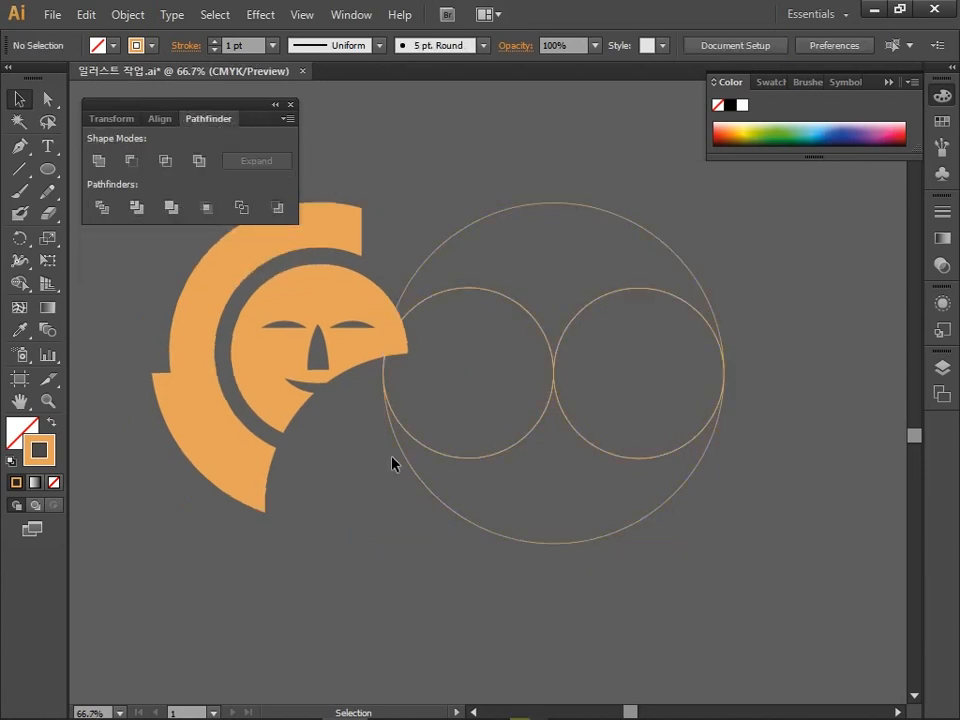
click(290, 104)
Delete the lower region of the large circle and the lower half of the right small circle.
click(56, 98)
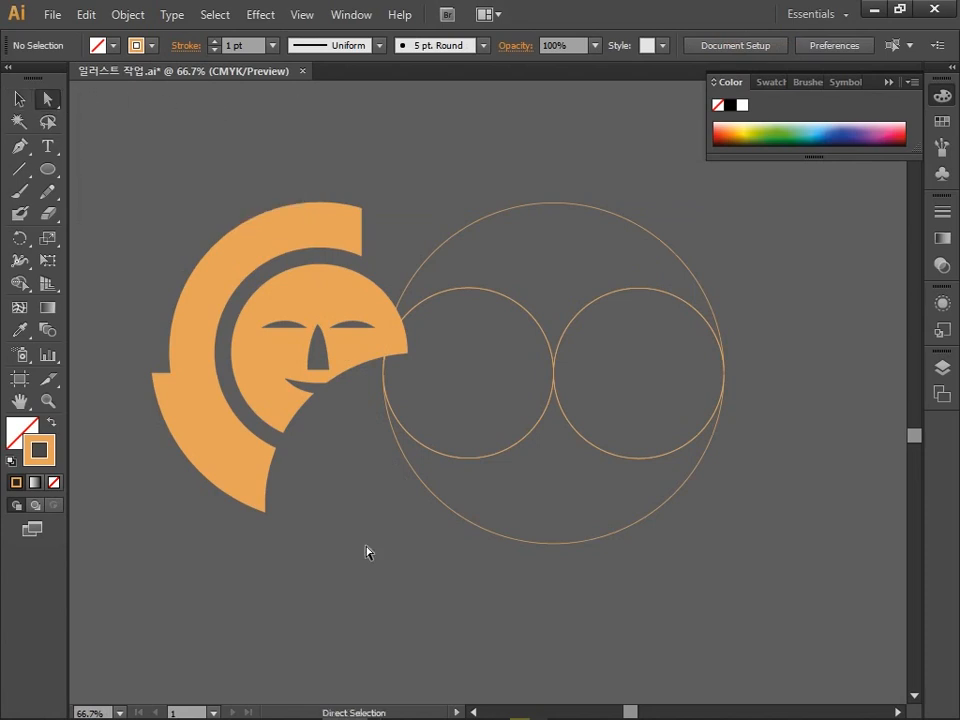
click(558, 545)
key(Delete)
click(580, 592)
click(638, 459)
key(Delete)
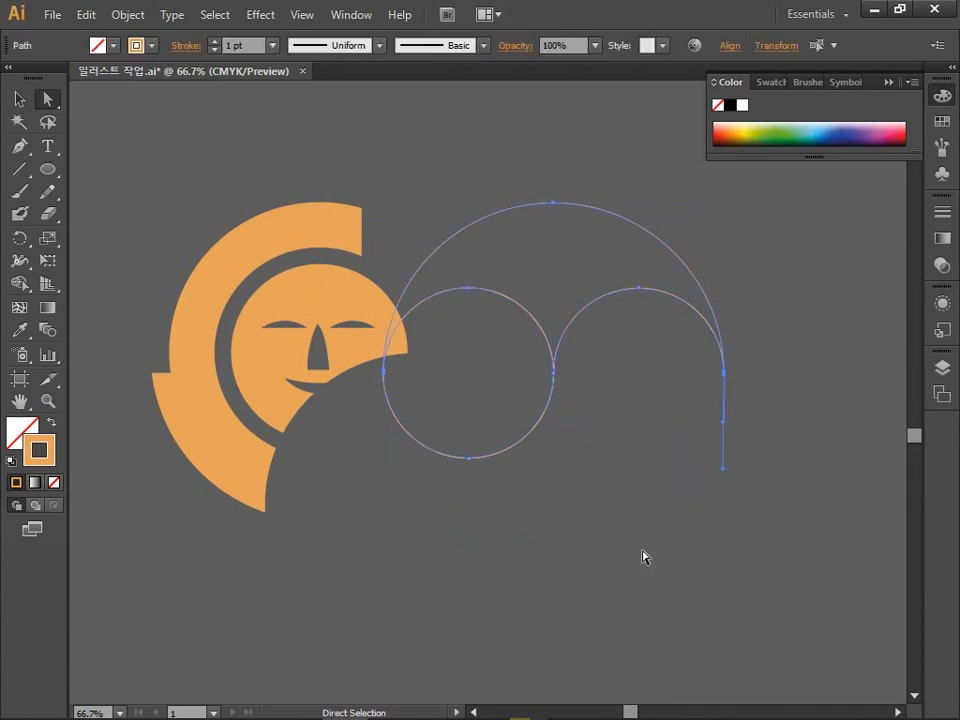
click(642, 551)
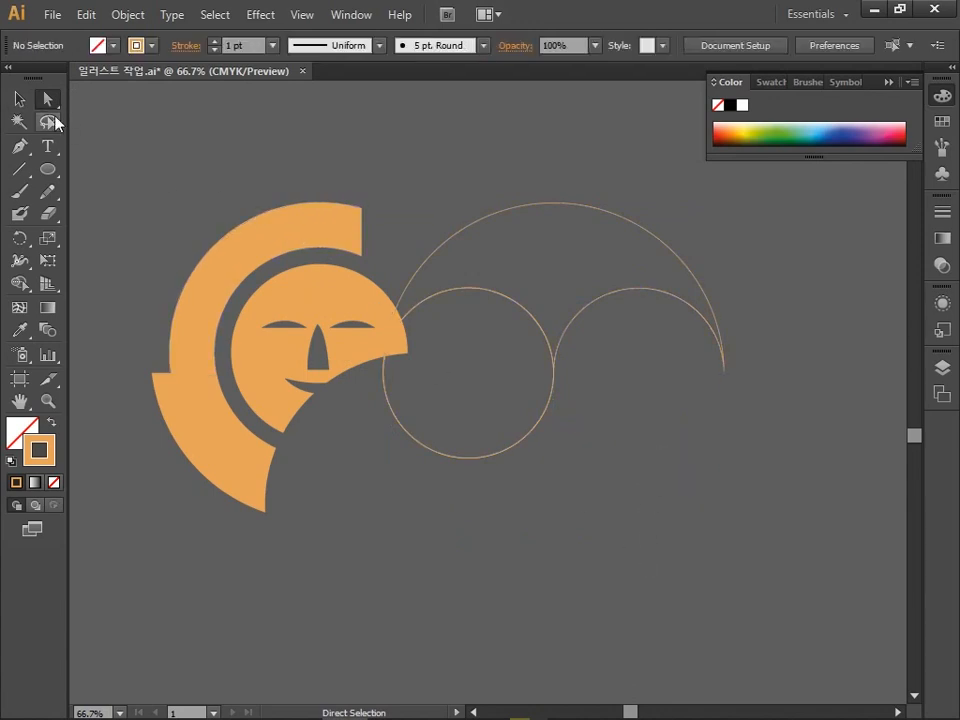
Merge the remaining circle pieces into one comma-shaped outline with Pathfinder's Unite.
click(19, 99)
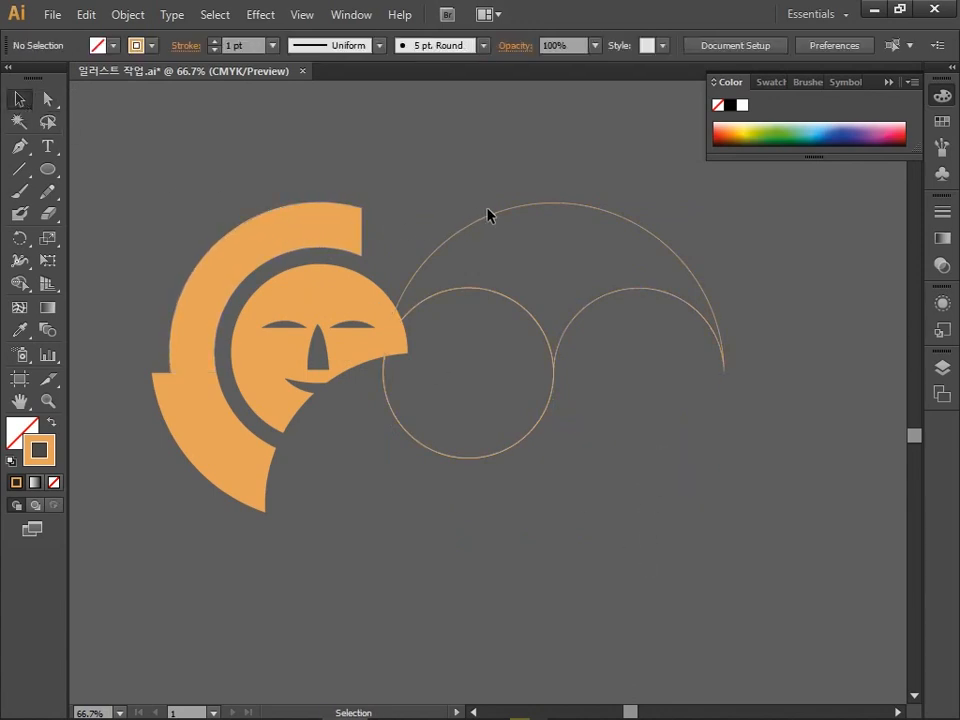
drag(469, 150, 744, 516)
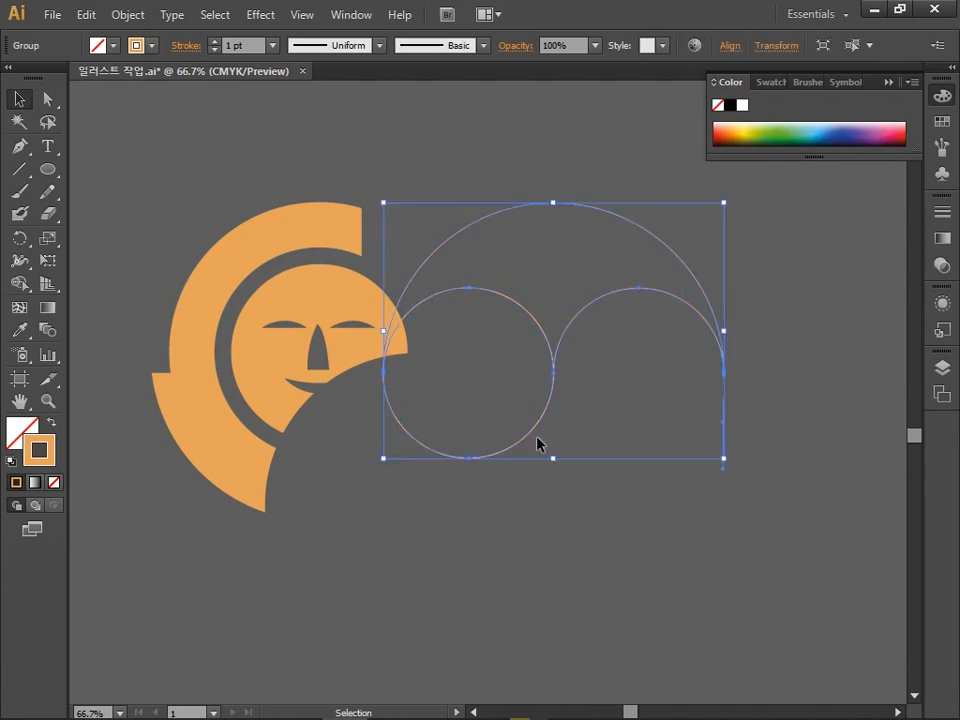
click(352, 16)
click(418, 534)
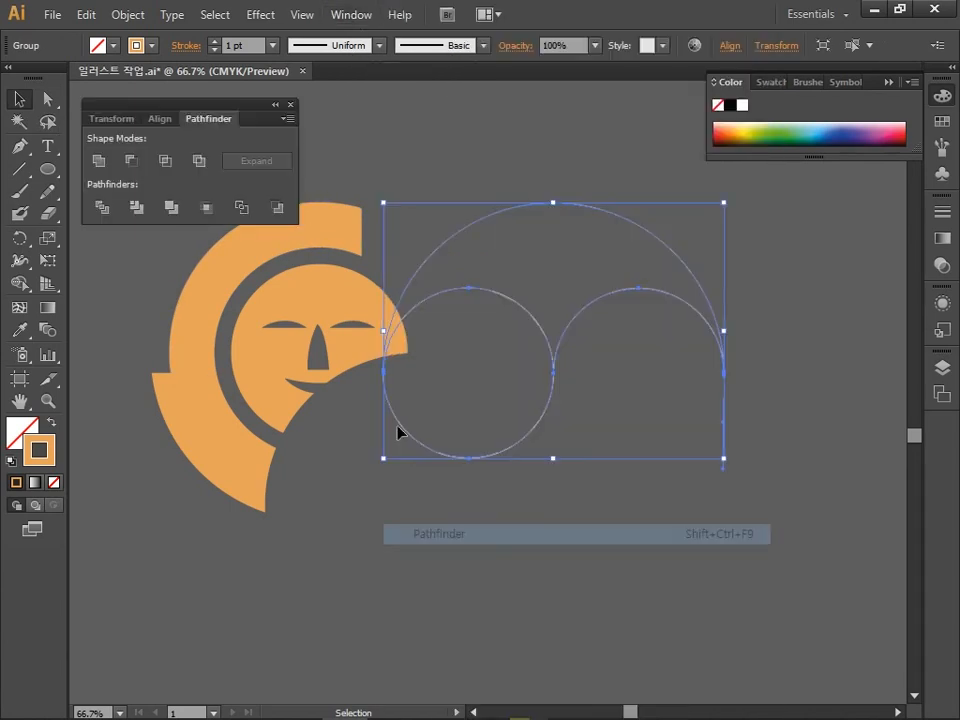
click(99, 161)
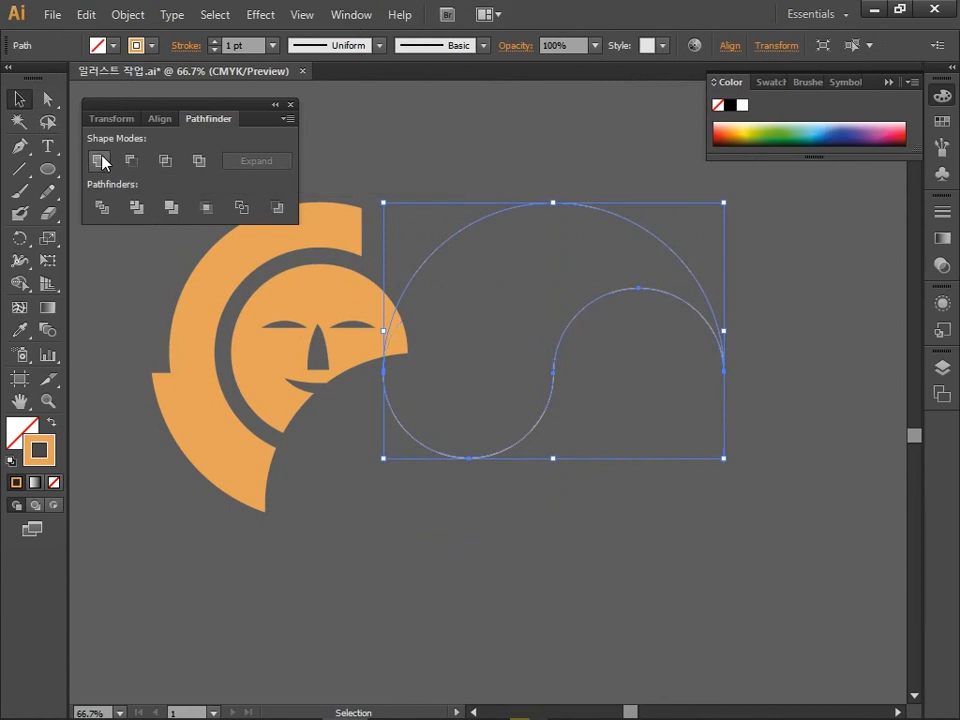
click(465, 555)
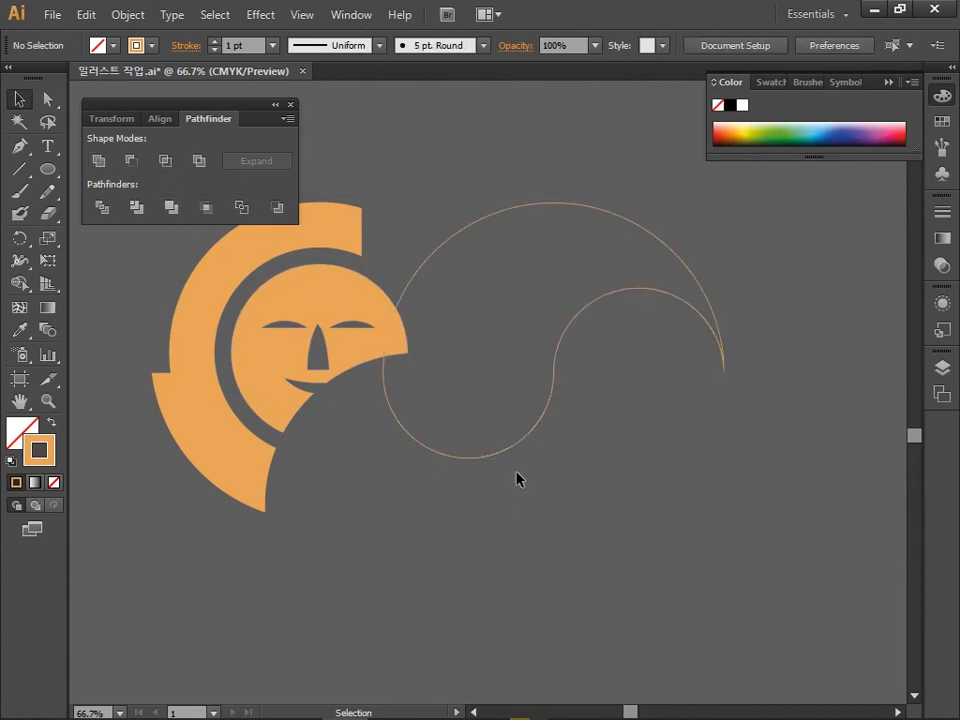
Fill the comma-shaped outline with red C 0, M 100, Y 88, K 0 and remove its stroke.
click(540, 425)
double_click(16, 435)
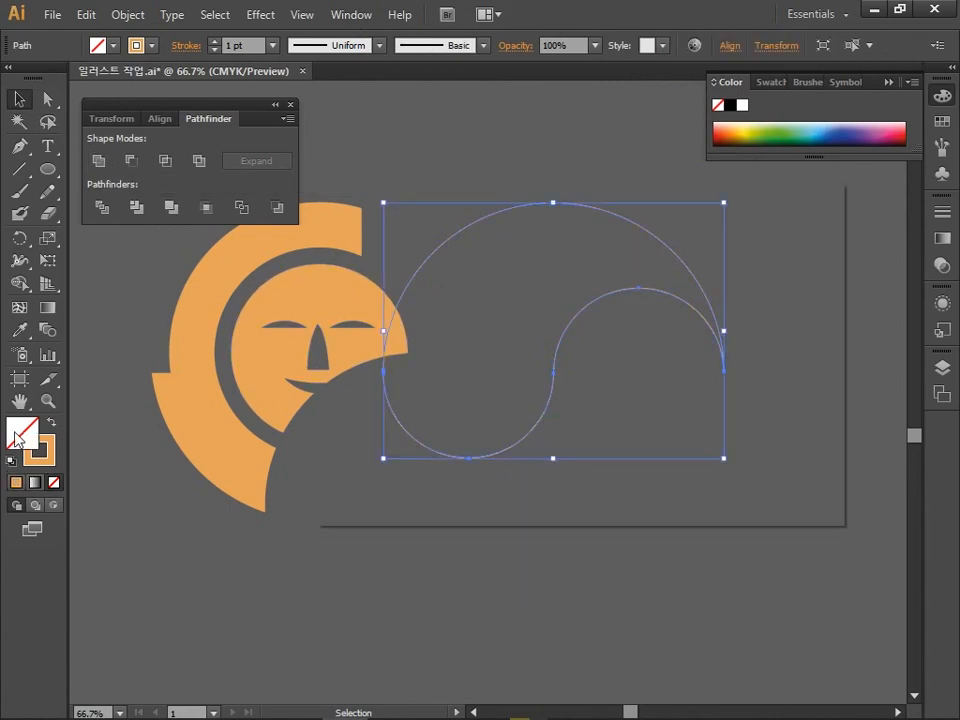
click(749, 405)
text(0)
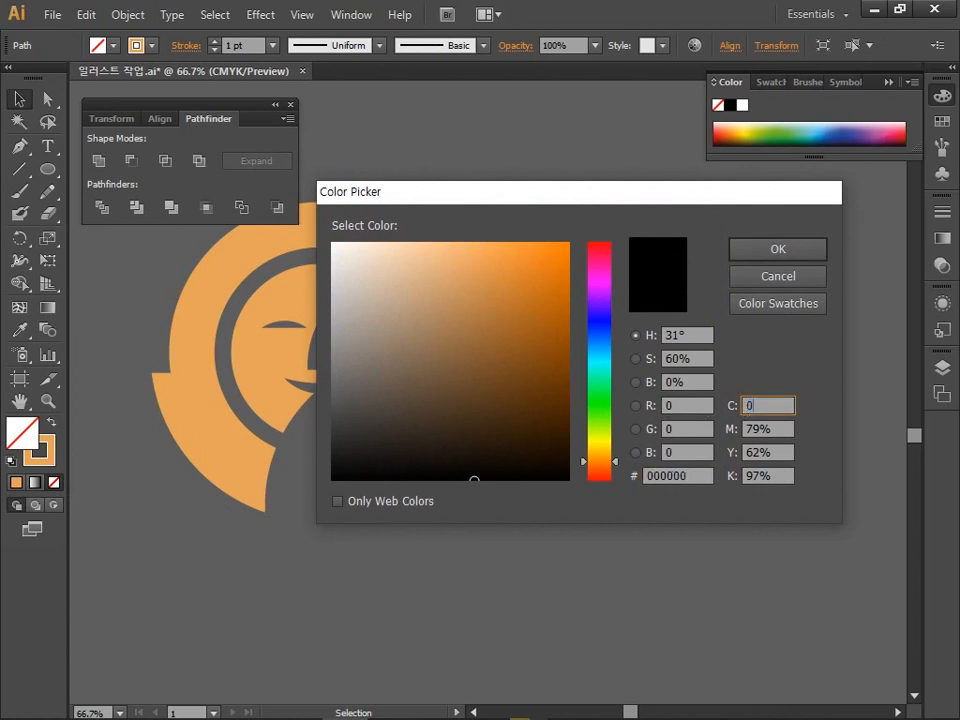
key(Tab)
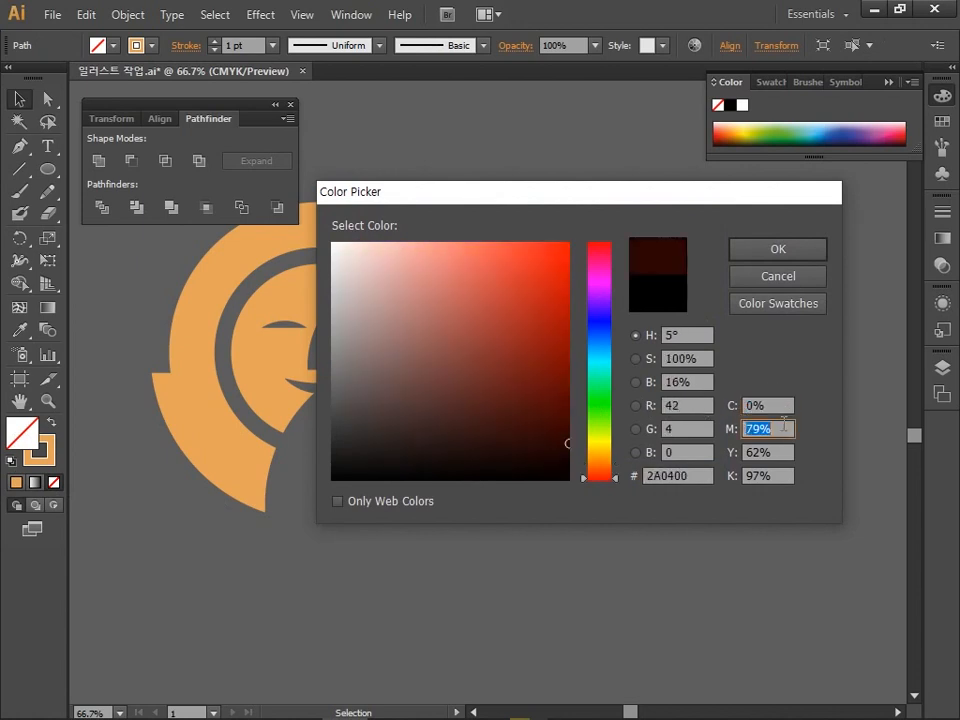
text(100)
key(Tab)
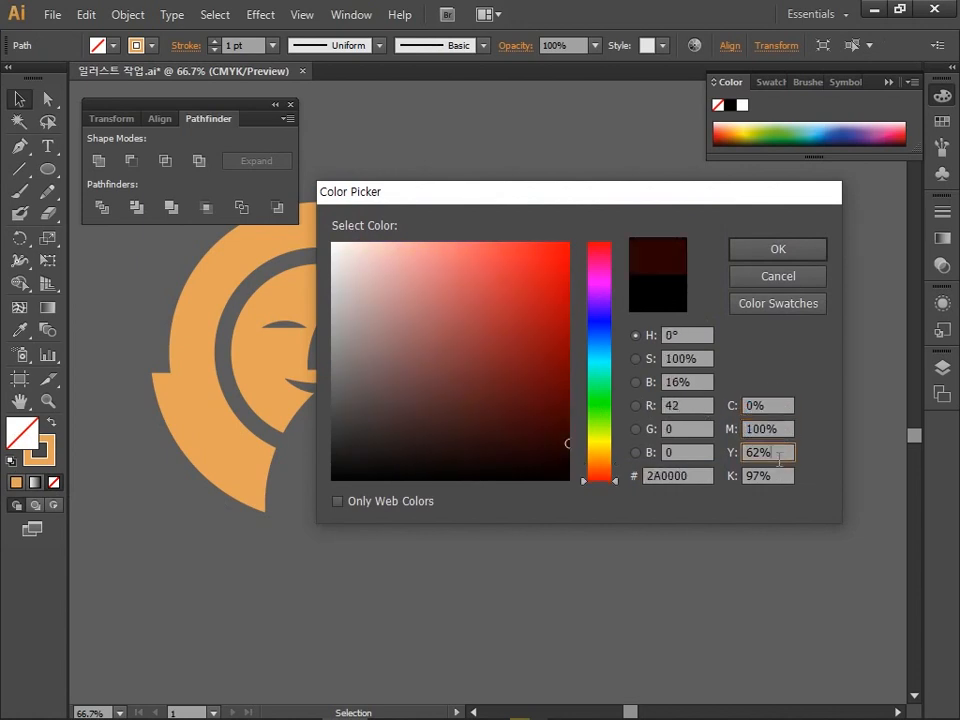
text(88)
key(Tab)
text(0)
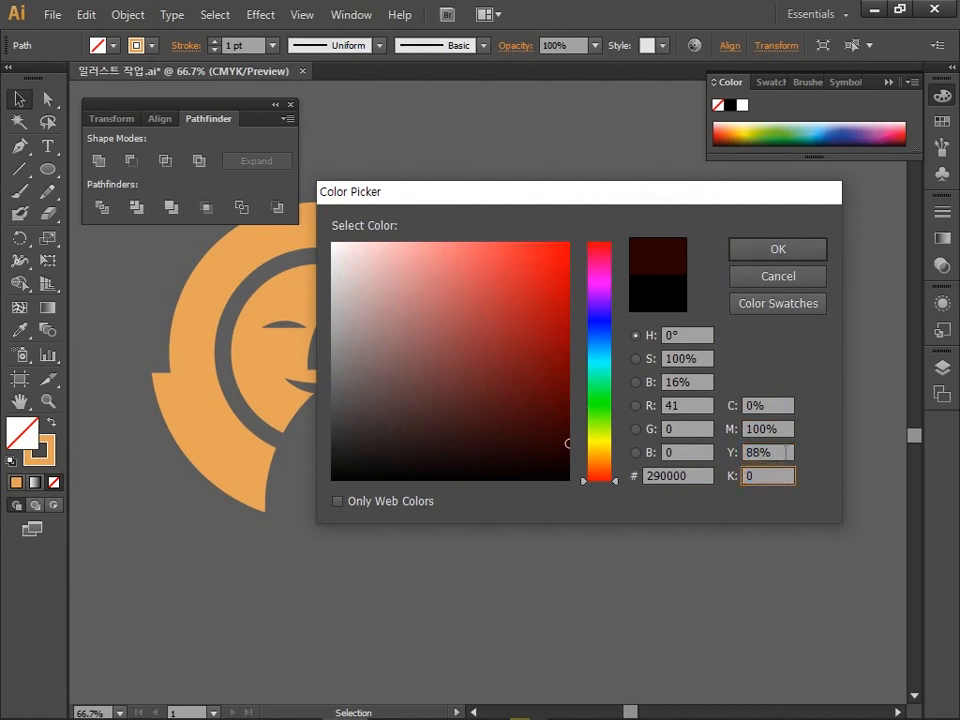
click(782, 255)
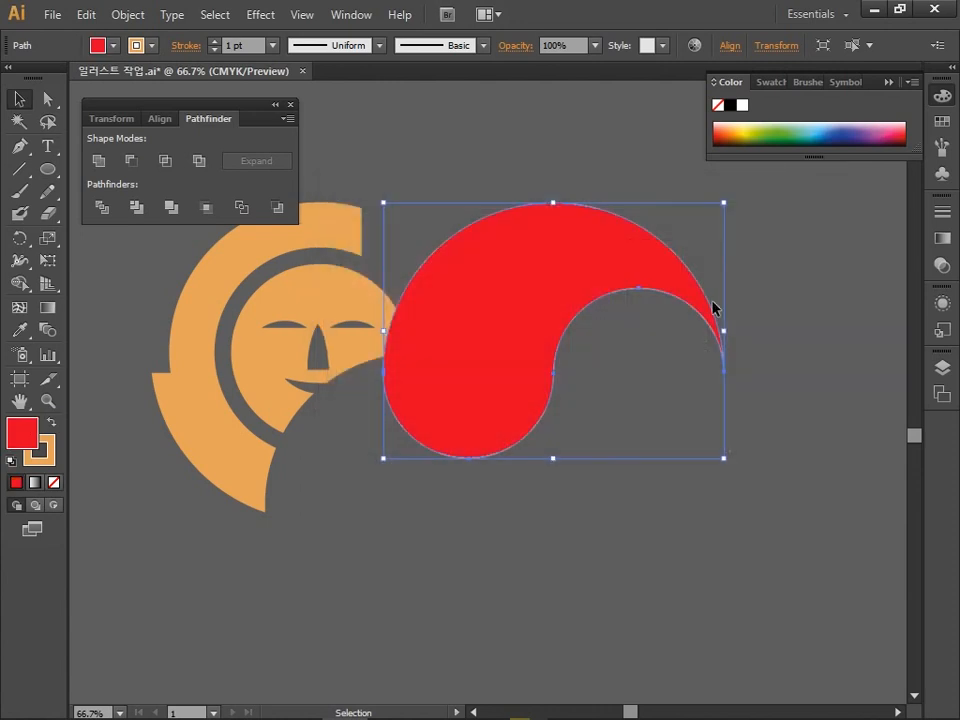
click(50, 455)
click(54, 482)
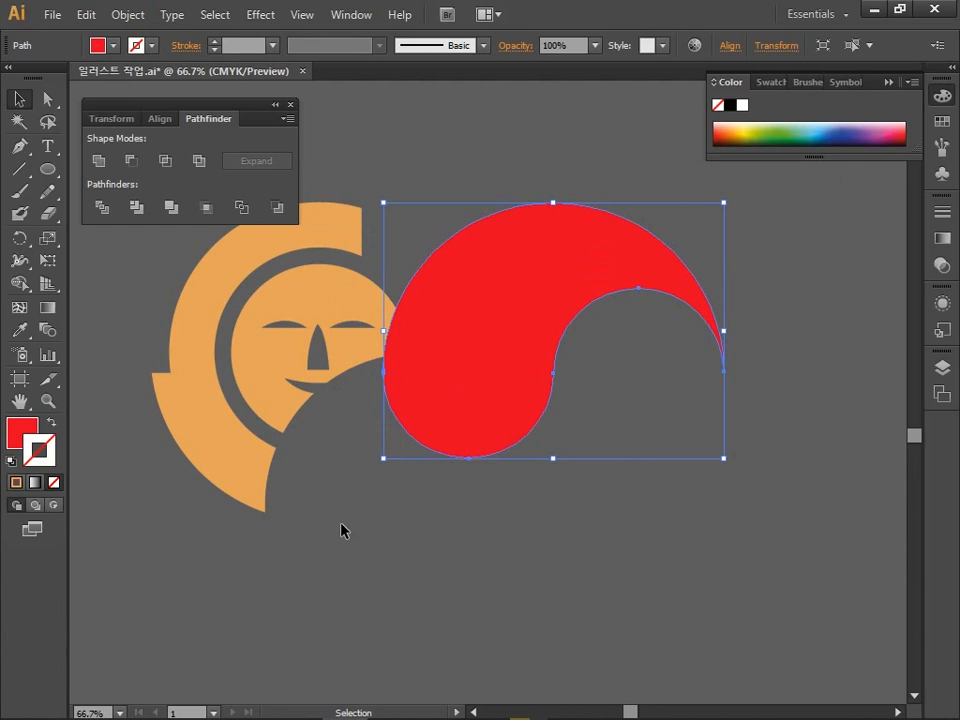
Make a copy of the red comma shape rotated 180° about the anchor point at the circle's centre.
click(18, 239)
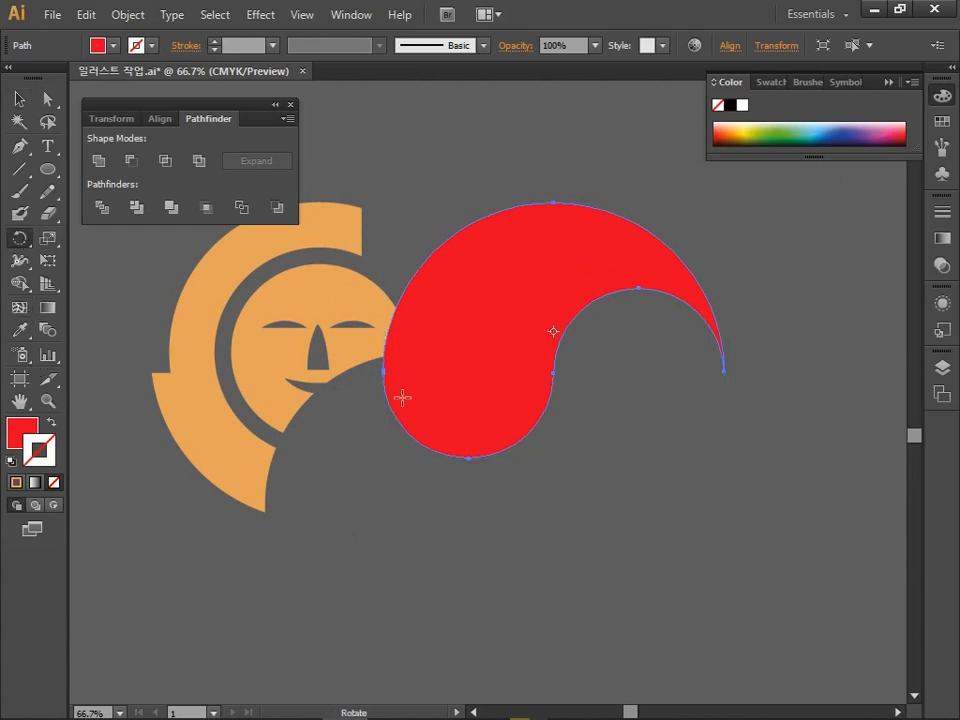
alt+click(554, 372)
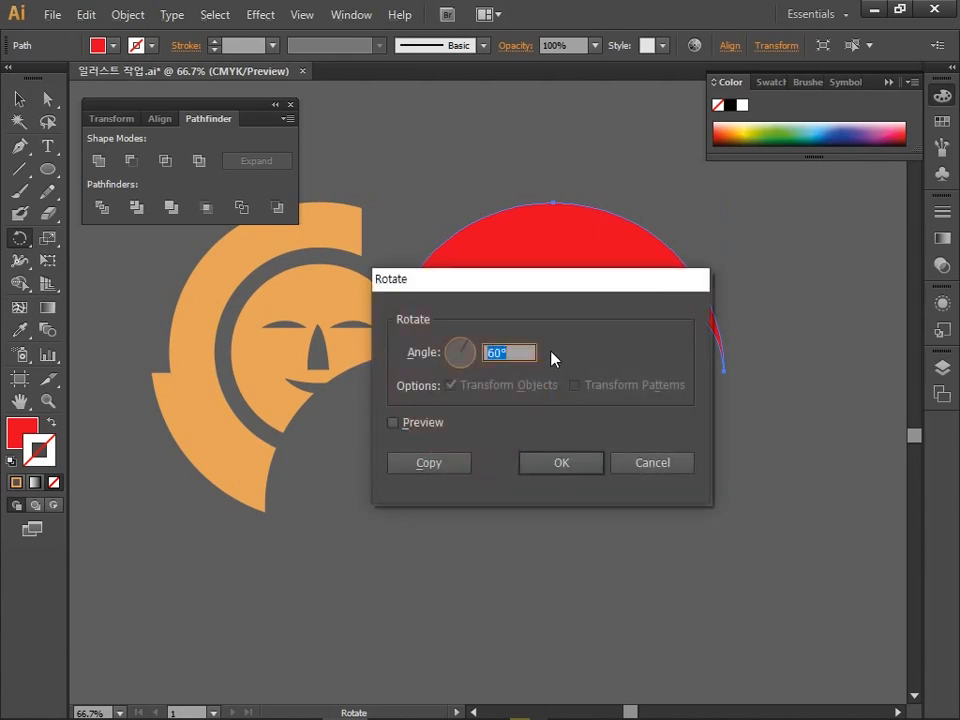
text(180)
click(420, 464)
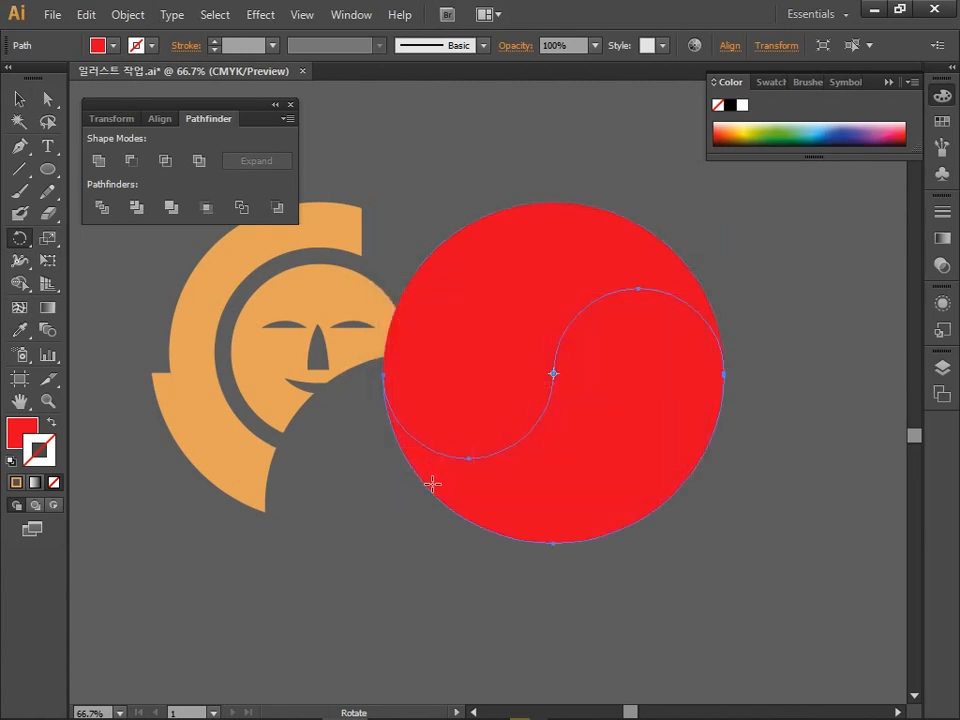
key(v)
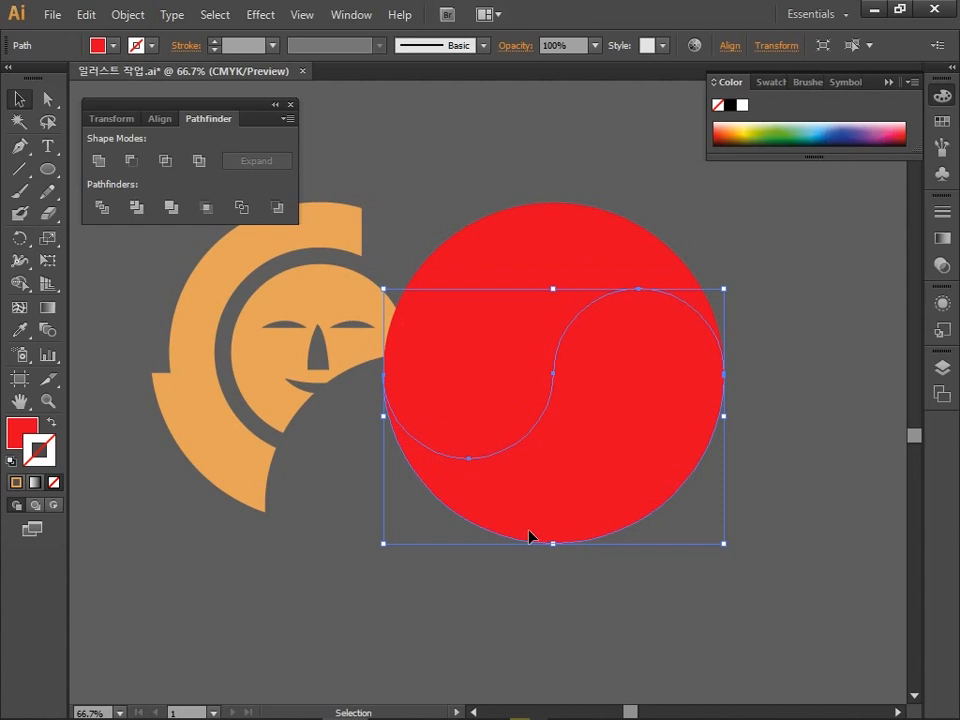
Fill the rotated copy with blue C 90, M 60, Y 0, K 0 and deselect it.
double_click(22, 432)
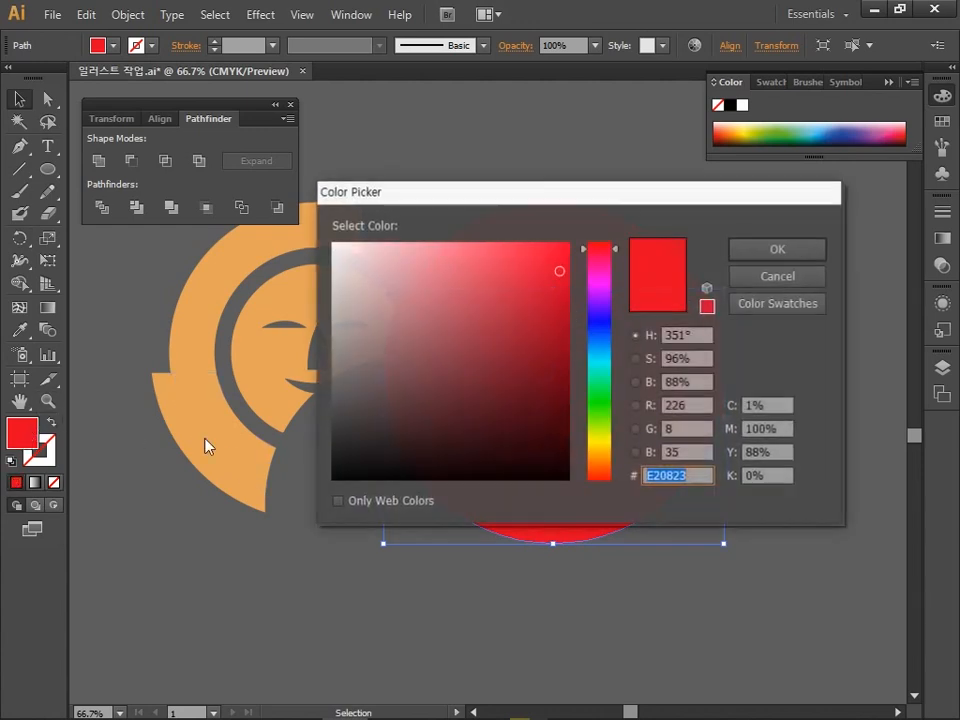
click(768, 405)
text(90)
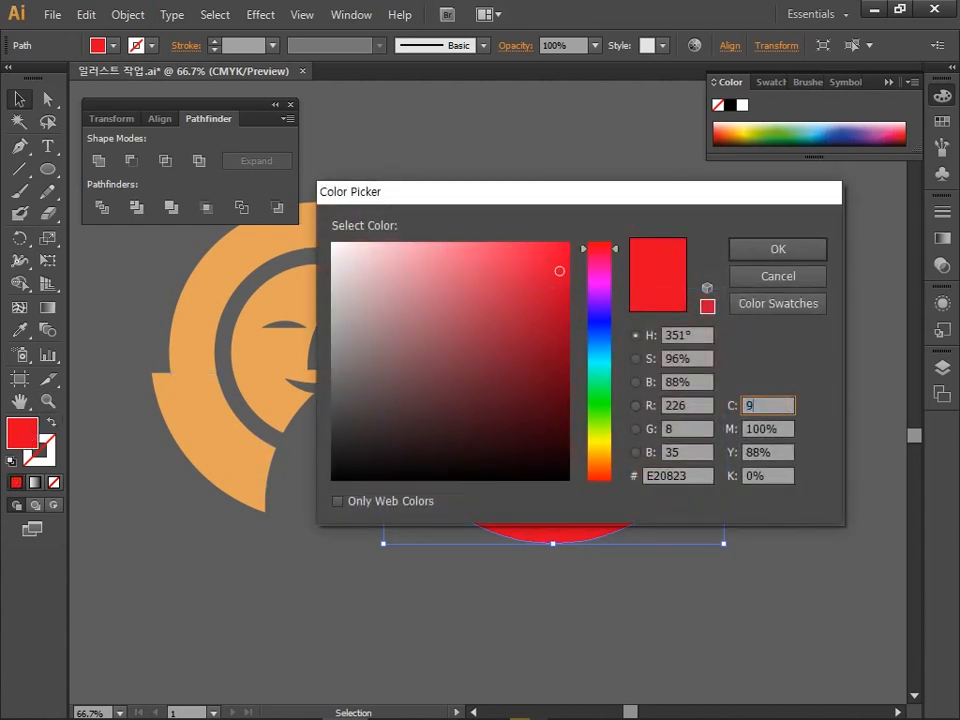
click(776, 428)
text(60)
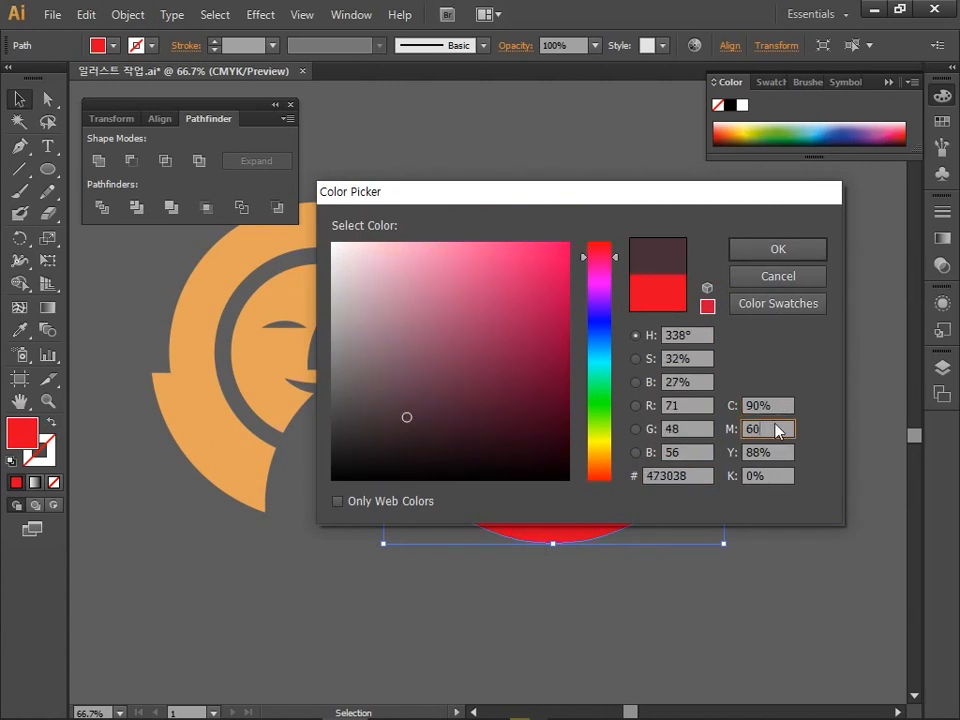
click(789, 453)
text(0)
click(782, 480)
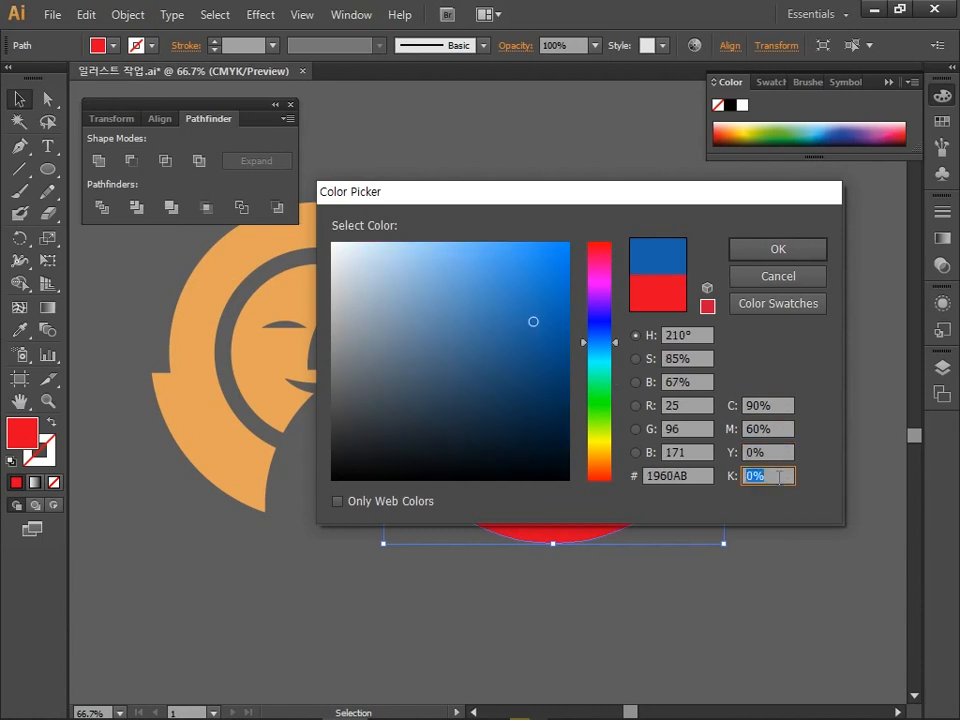
text(0)
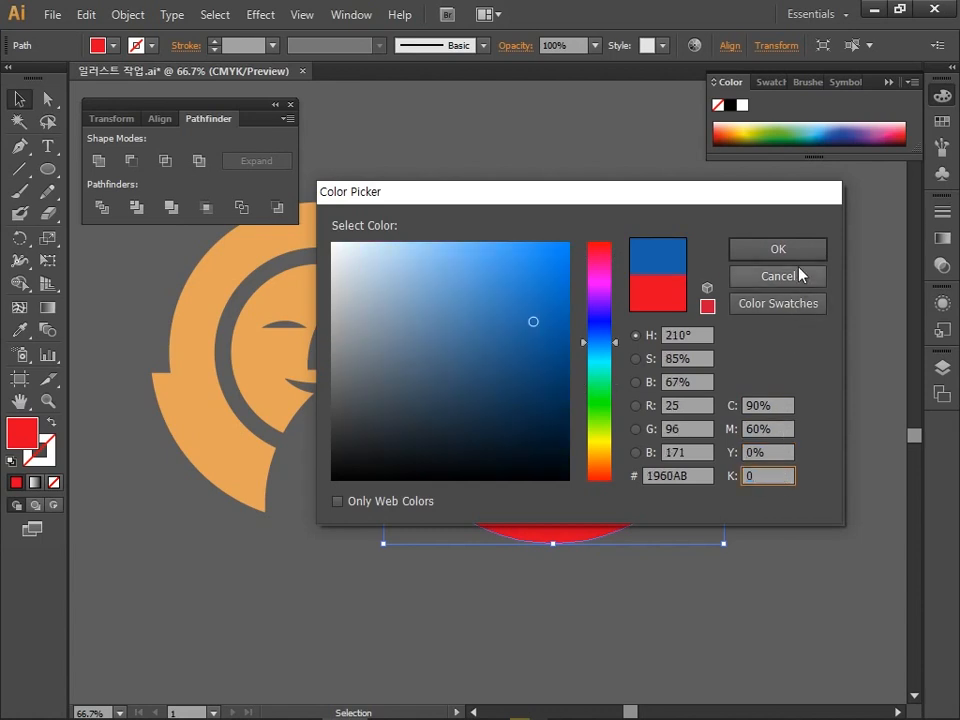
click(778, 249)
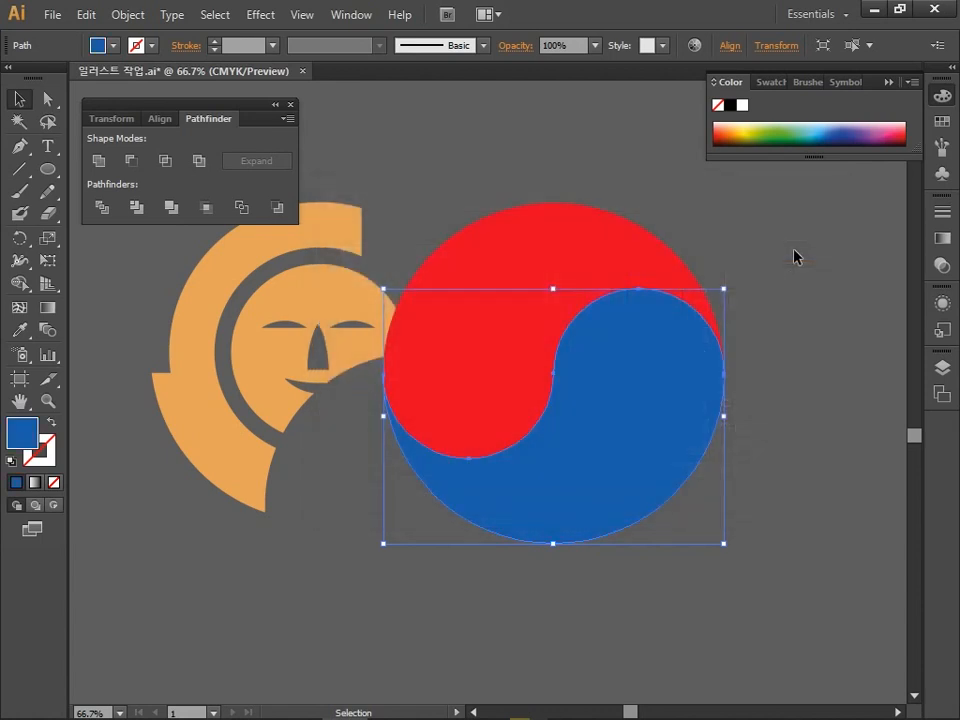
click(794, 251)
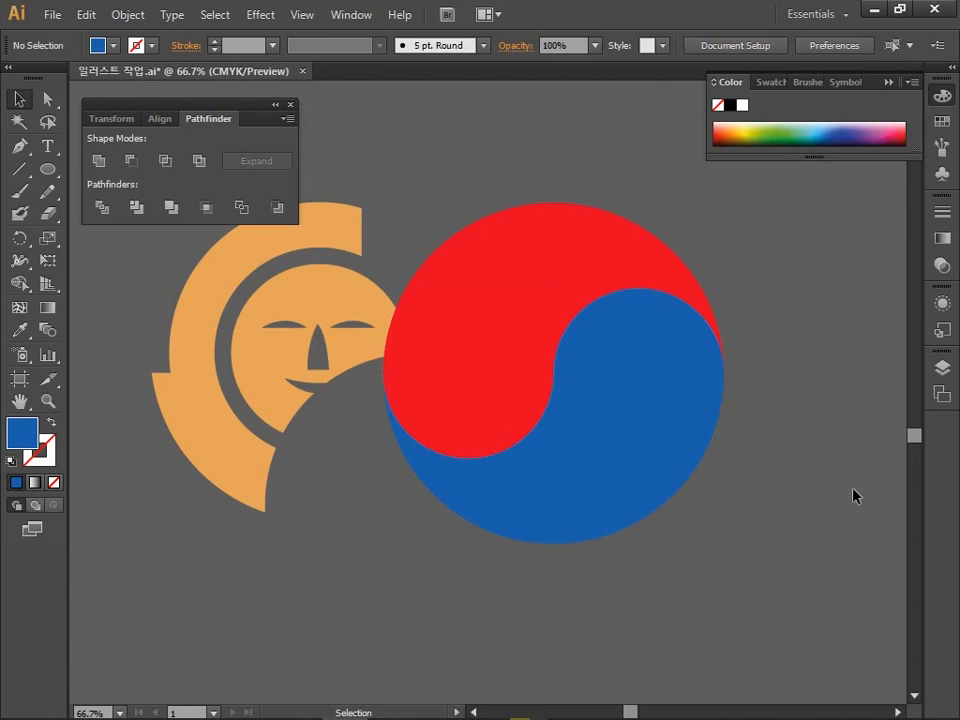
Group the orange face emblem together with the red and blue comma shapes.
drag(825, 499, 340, 248)
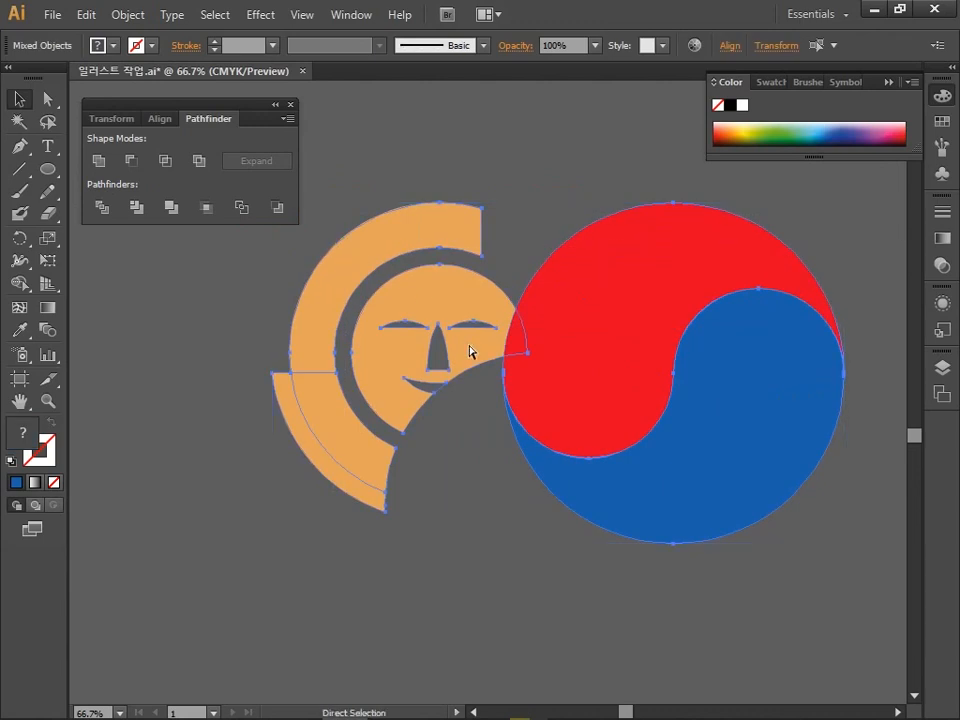
key(ctrl+g)
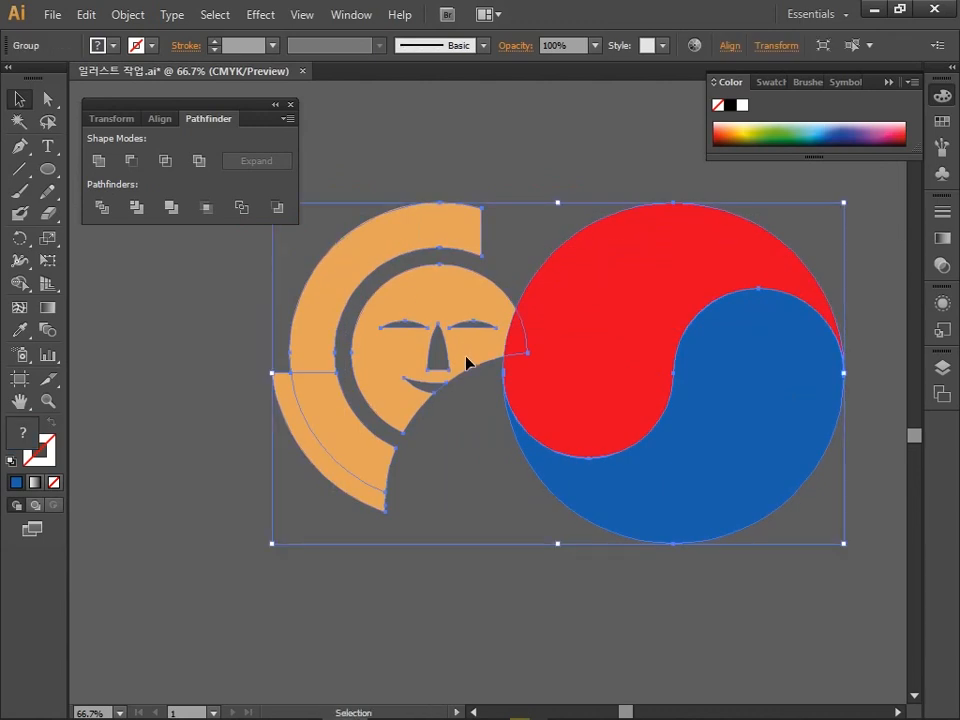
key(ctrl)
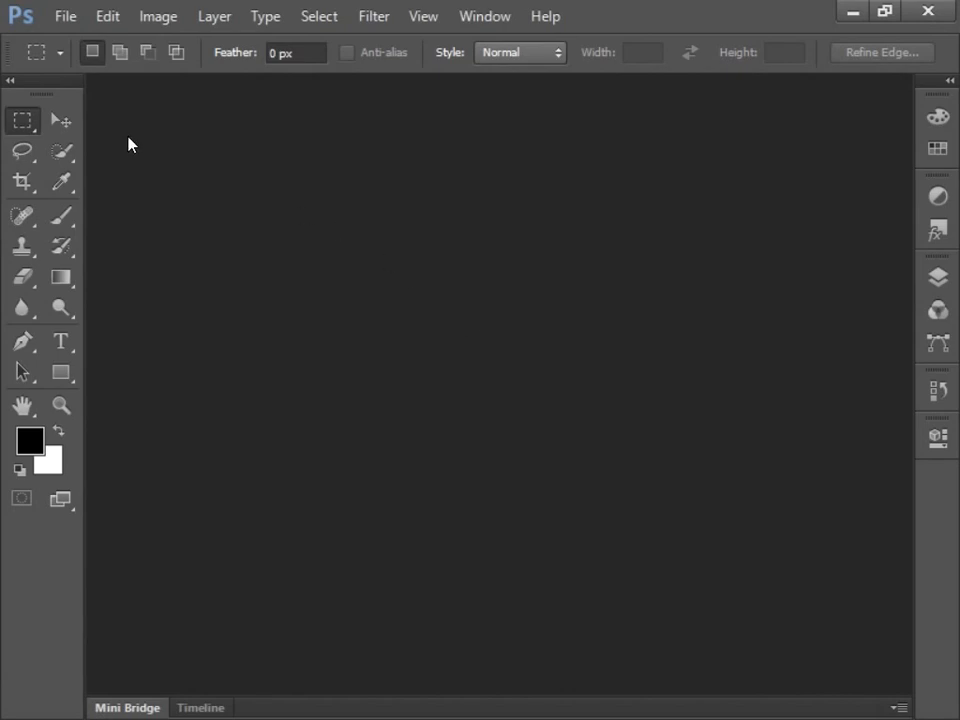
In Photoshop, set up a new document named 포토샵 작업, 186 mm wide and 266 mm high.
click(64, 16)
click(66, 42)
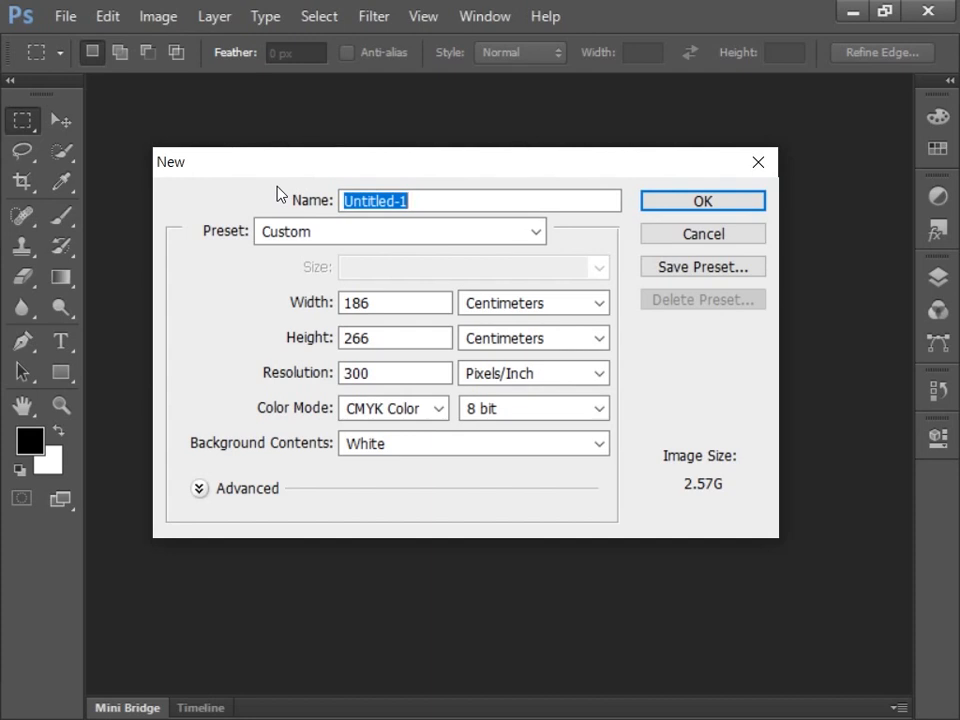
text(포토샵 작업)
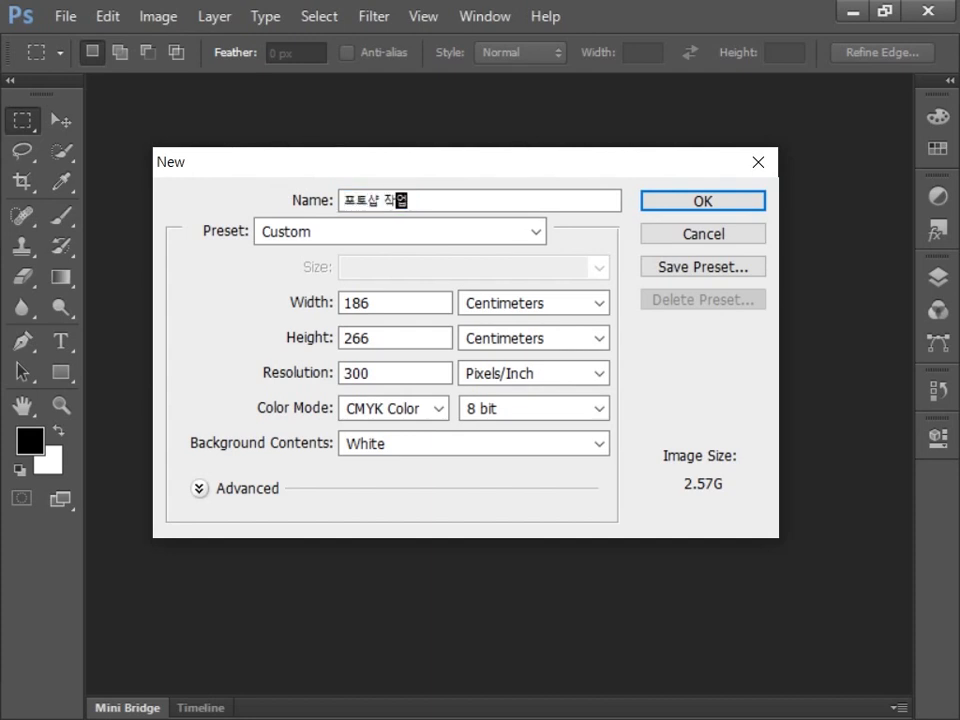
double_click(394, 294)
text(186)
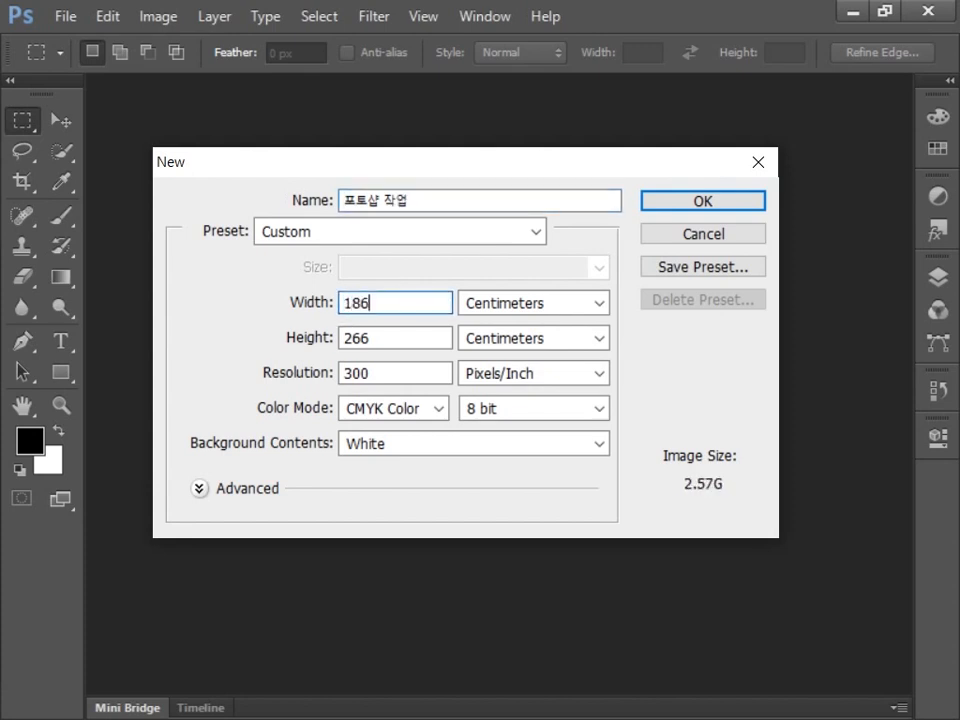
click(510, 303)
click(541, 382)
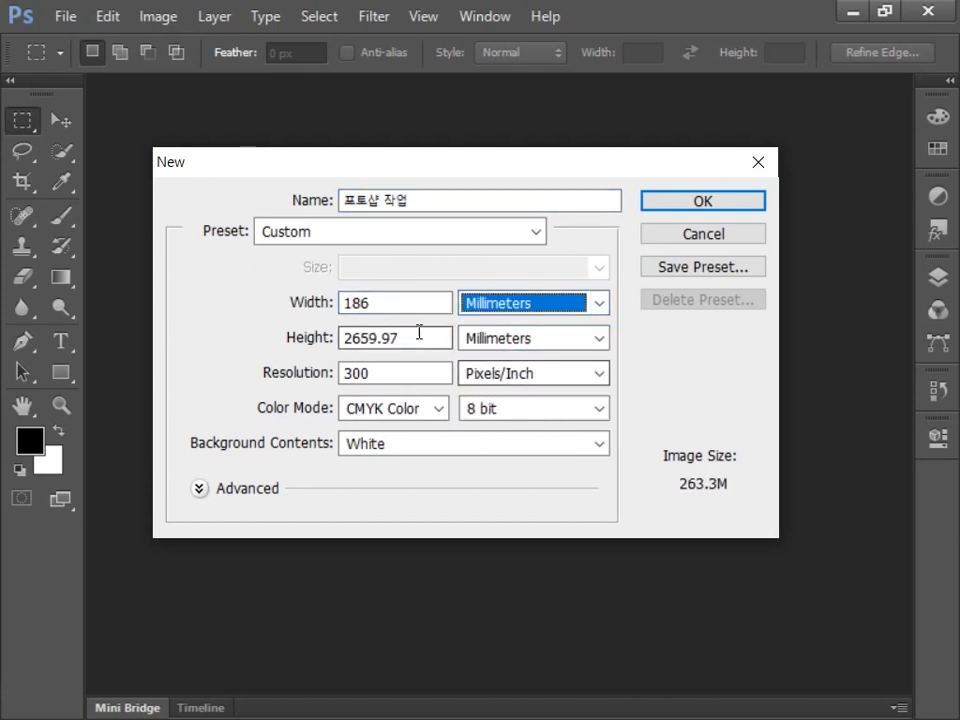
double_click(411, 333)
text(266)
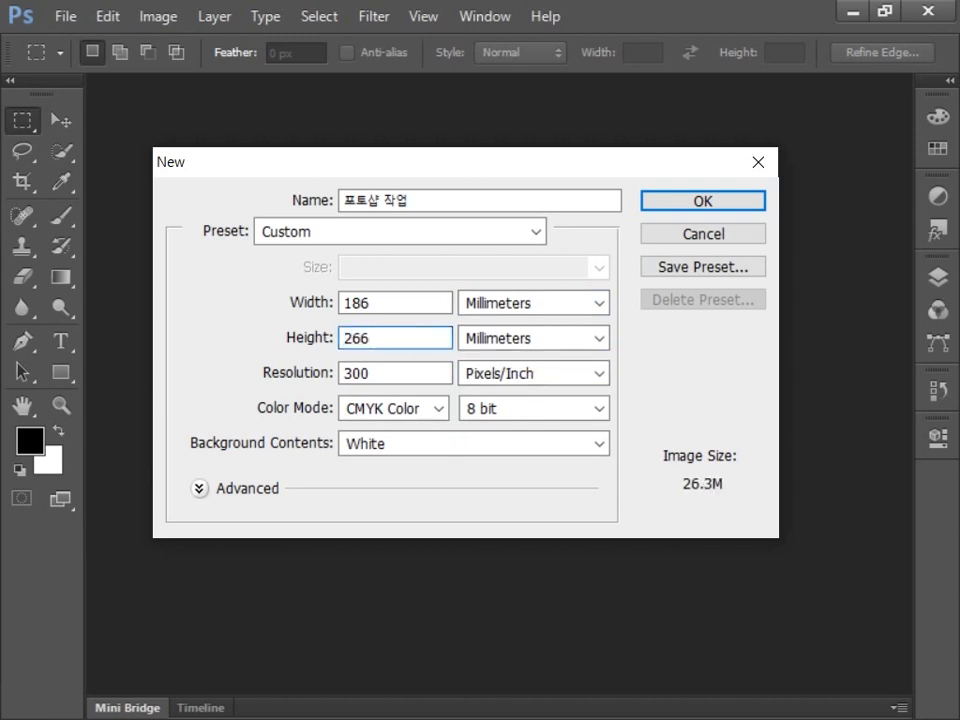
Set the new document's resolution to 300 pixels/inch and color mode to CMYK Color, and create it.
double_click(397, 377)
text(300)
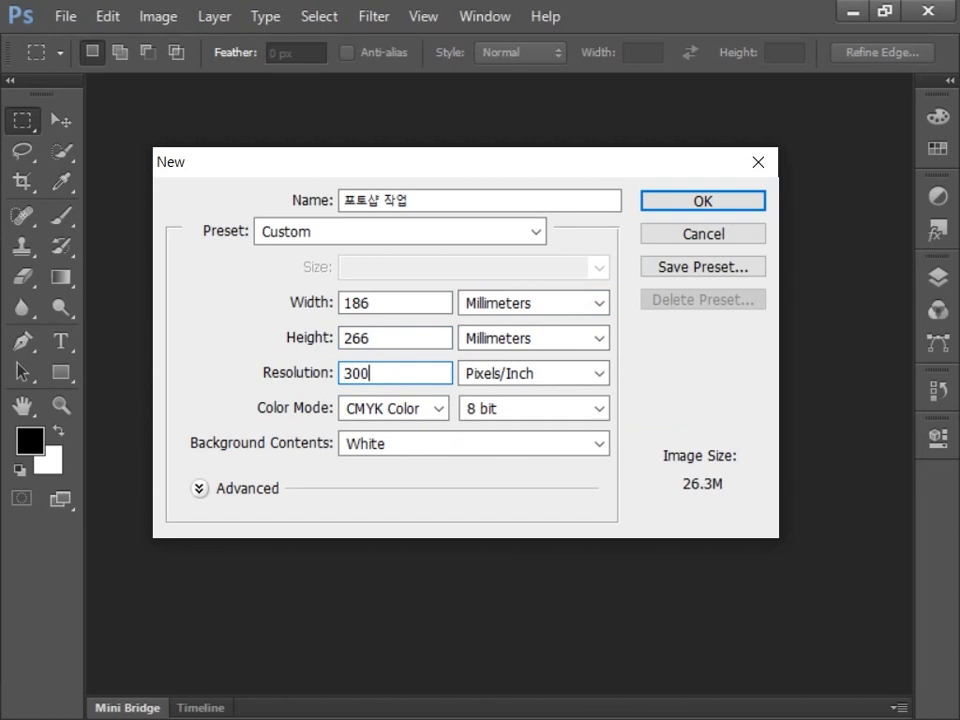
click(420, 414)
click(413, 497)
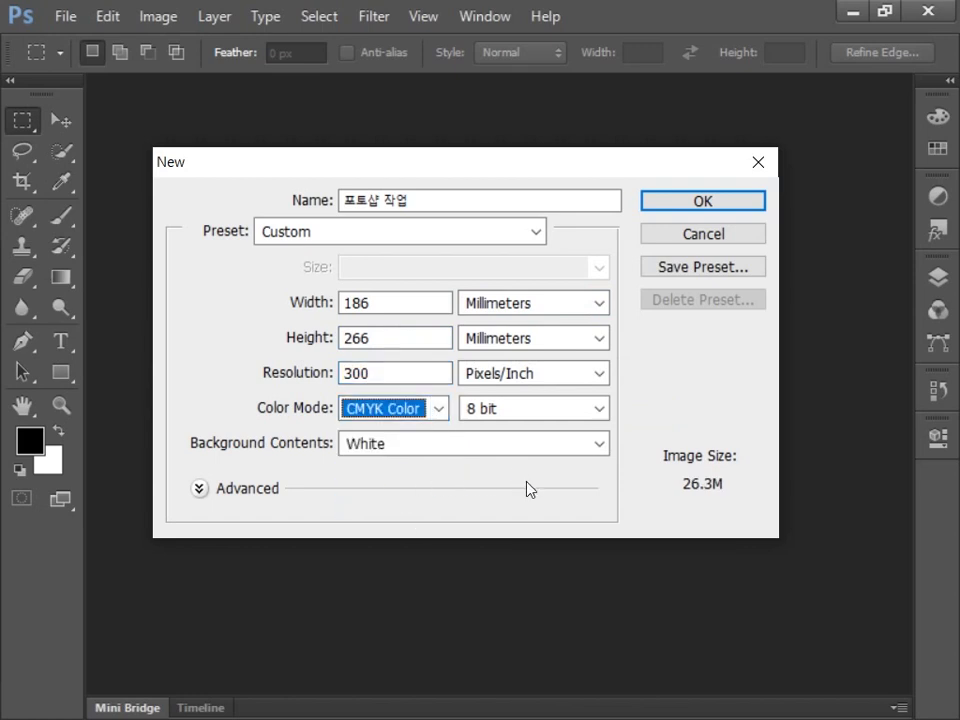
click(726, 208)
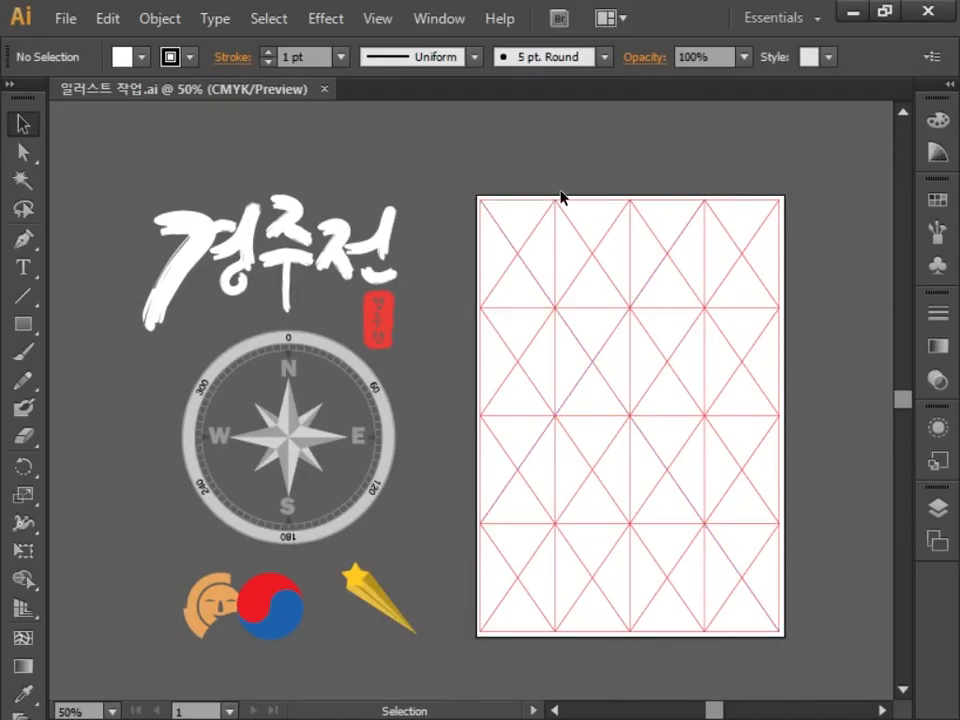
Copy the red grid from the Illustrator artboard and paste it as pixels into the new Photoshop document.
drag(454, 171, 848, 651)
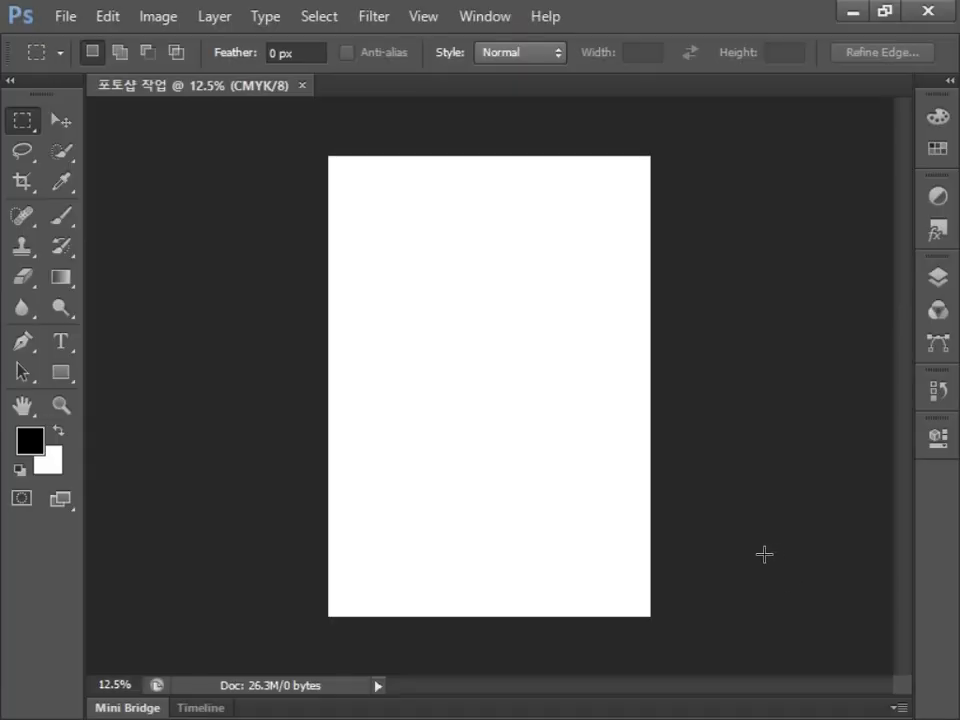
key(ctrl+v)
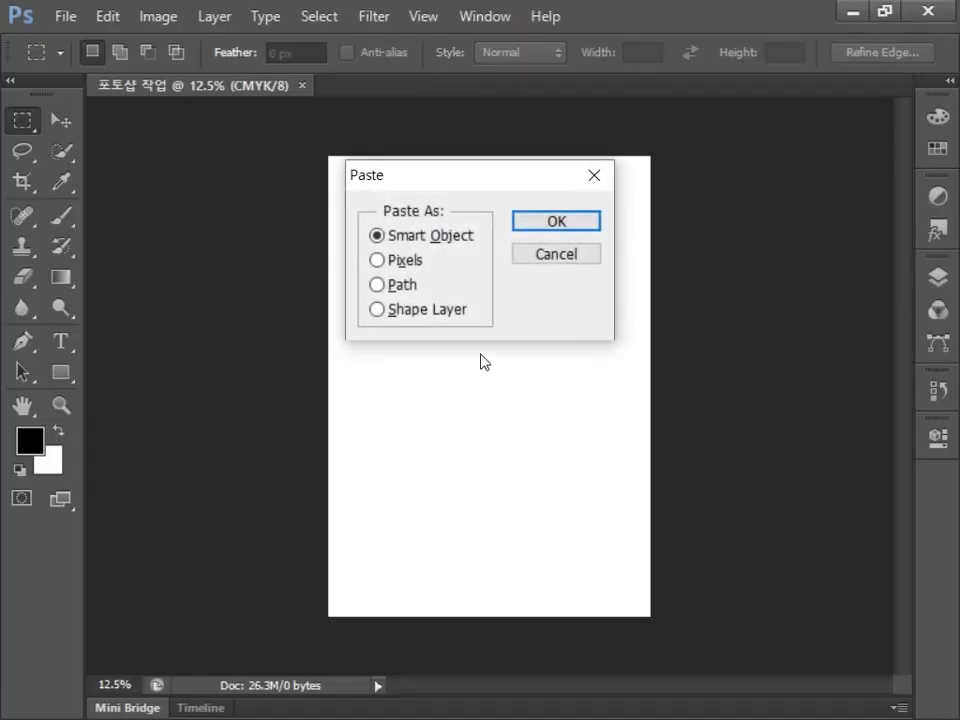
click(392, 264)
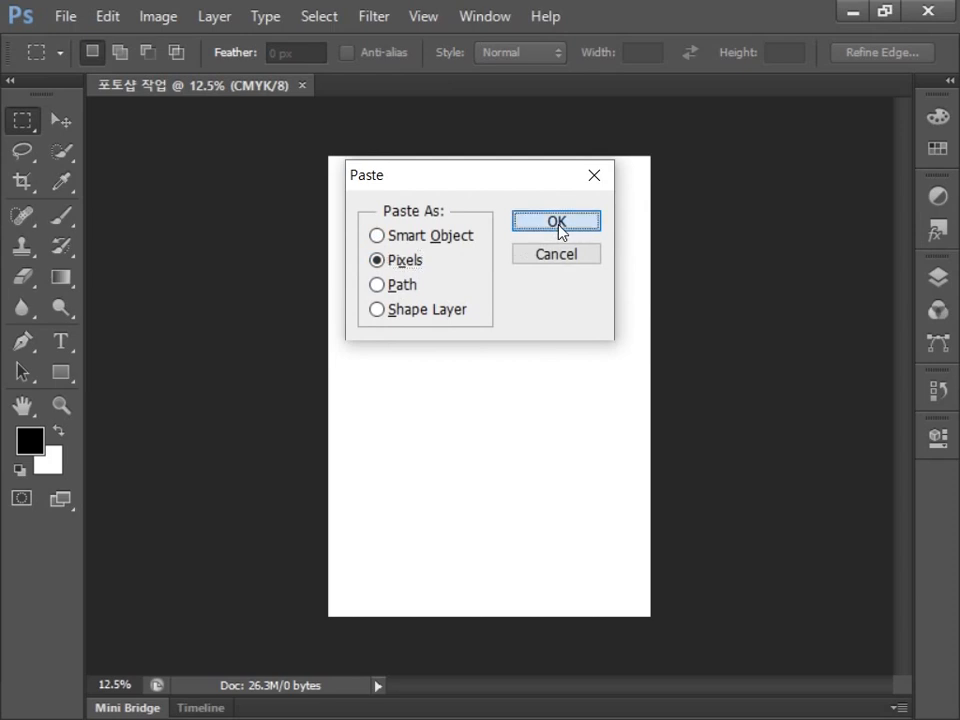
click(561, 229)
key(Return)
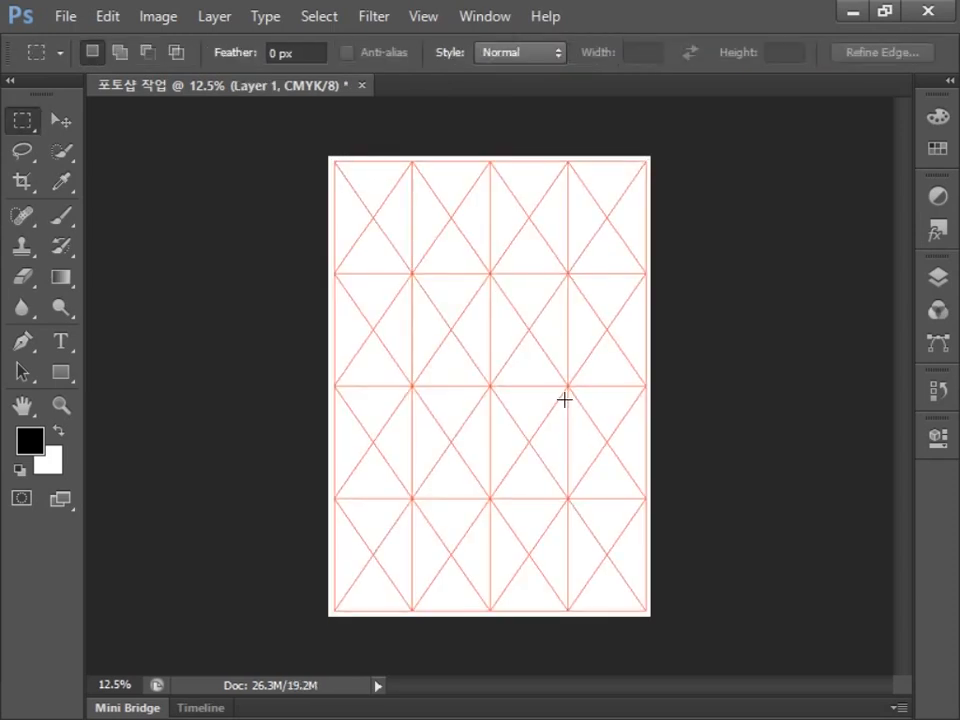
Rename the pasted grid layer as 그리드.
click(938, 277)
double_click(752, 398)
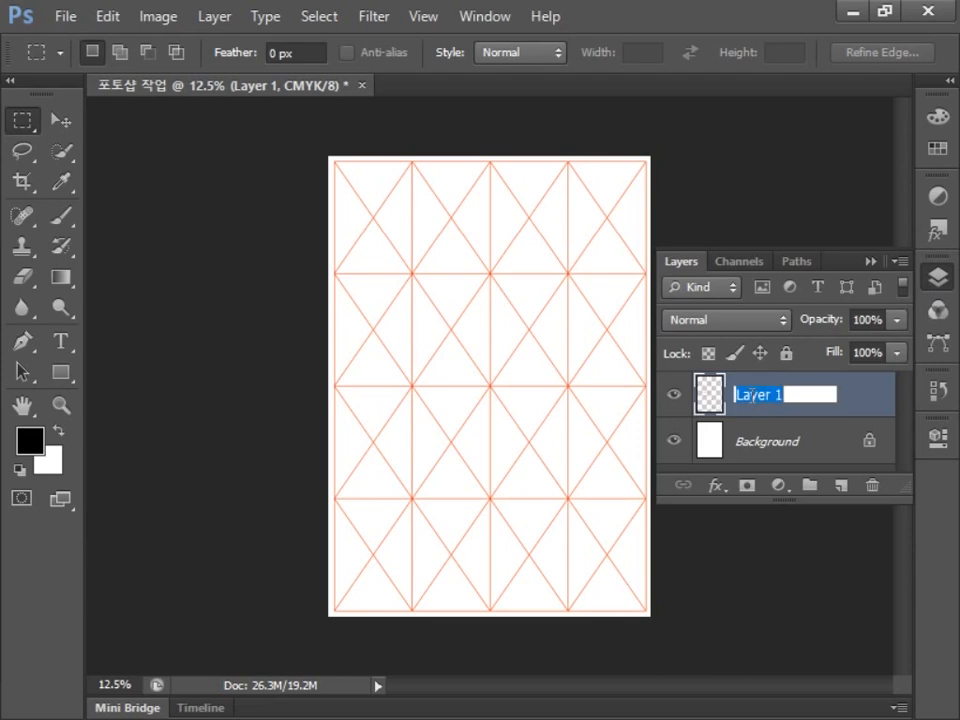
text(ㄹ그리드)
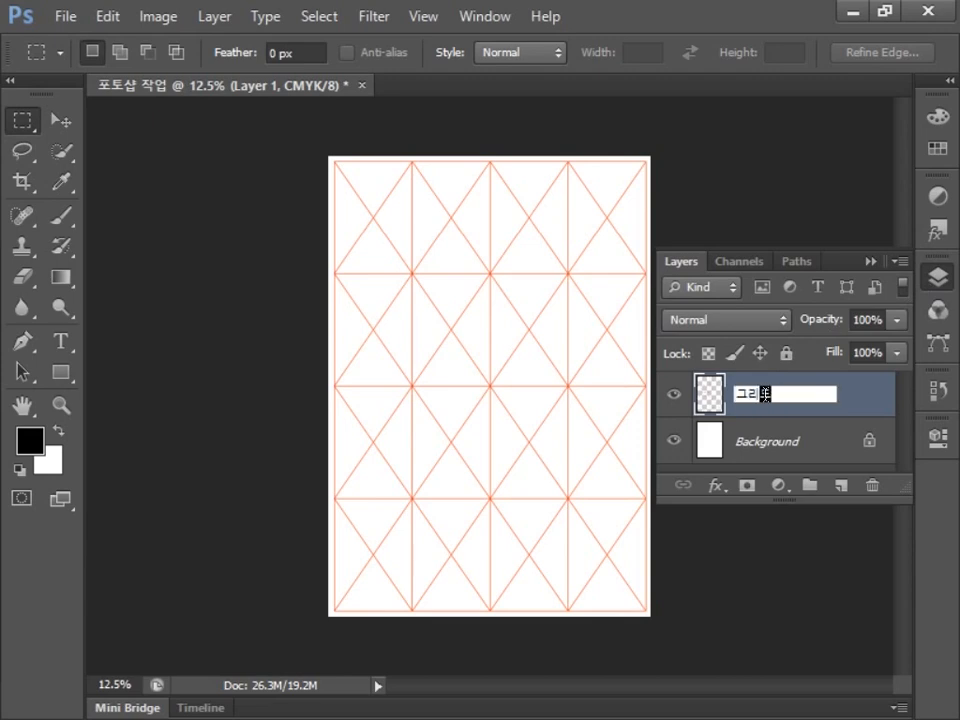
key(Return)
Center-align the 그리드 layer with the Background layer and fully lock the 그리드 layer.
key(v)
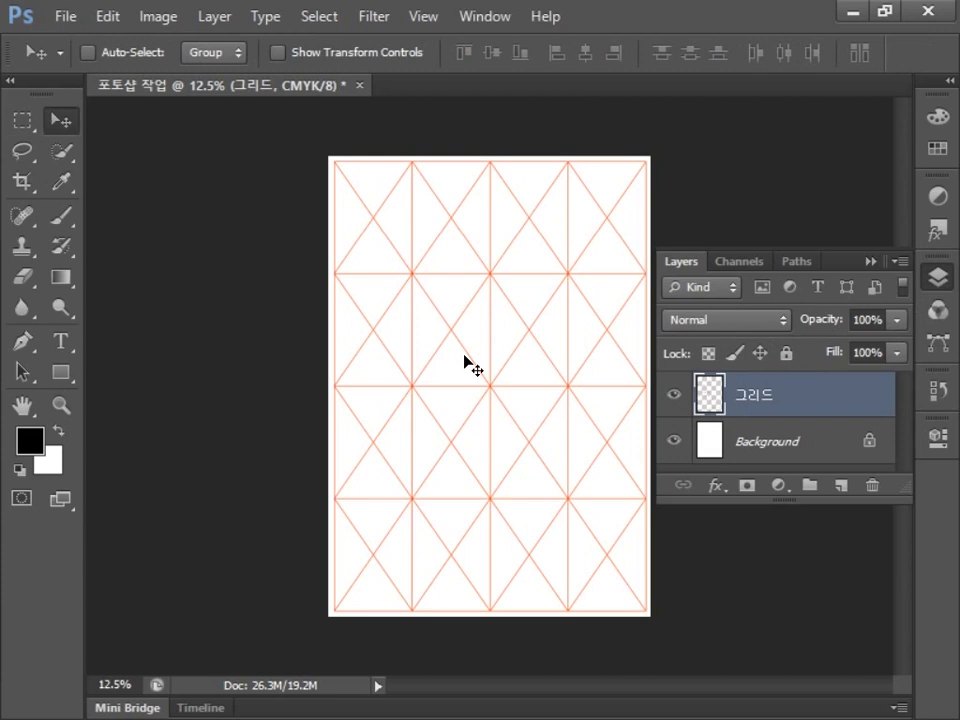
shift+click(818, 449)
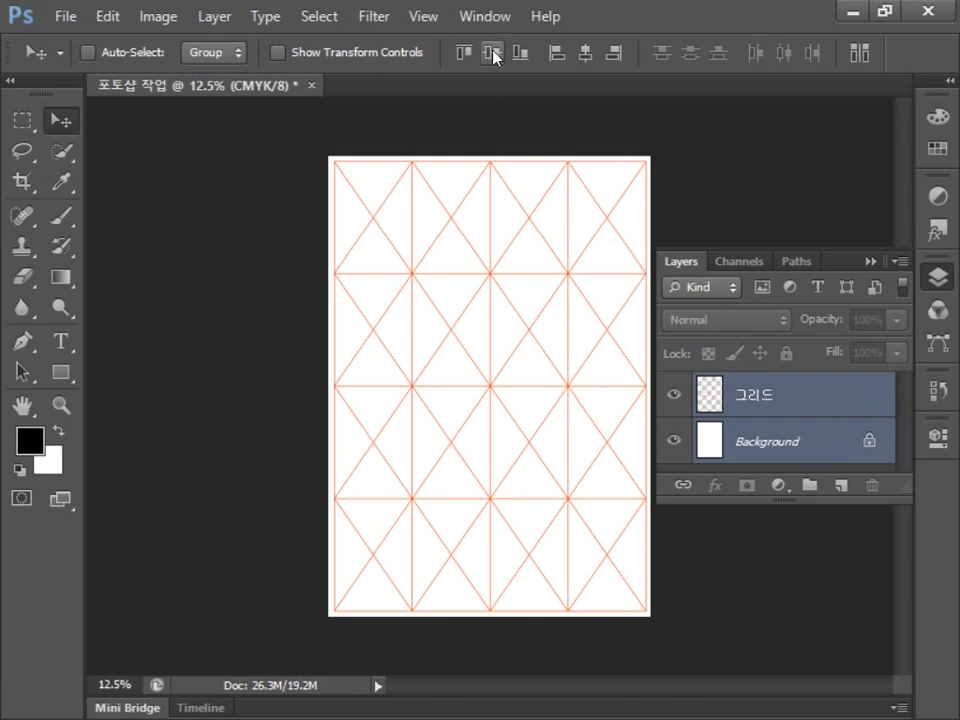
click(591, 60)
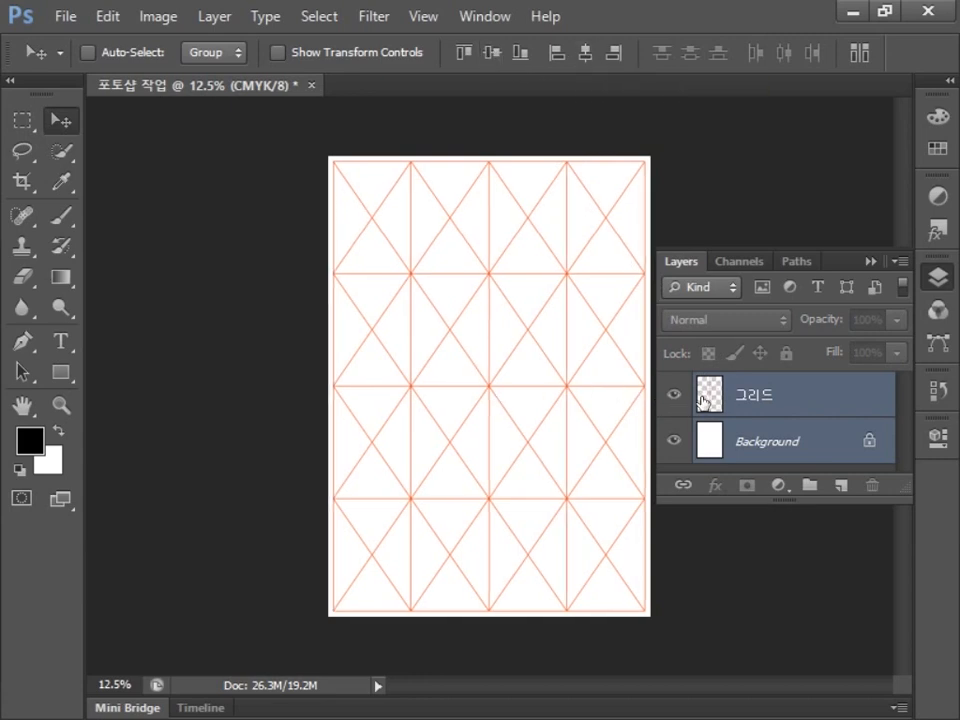
click(765, 400)
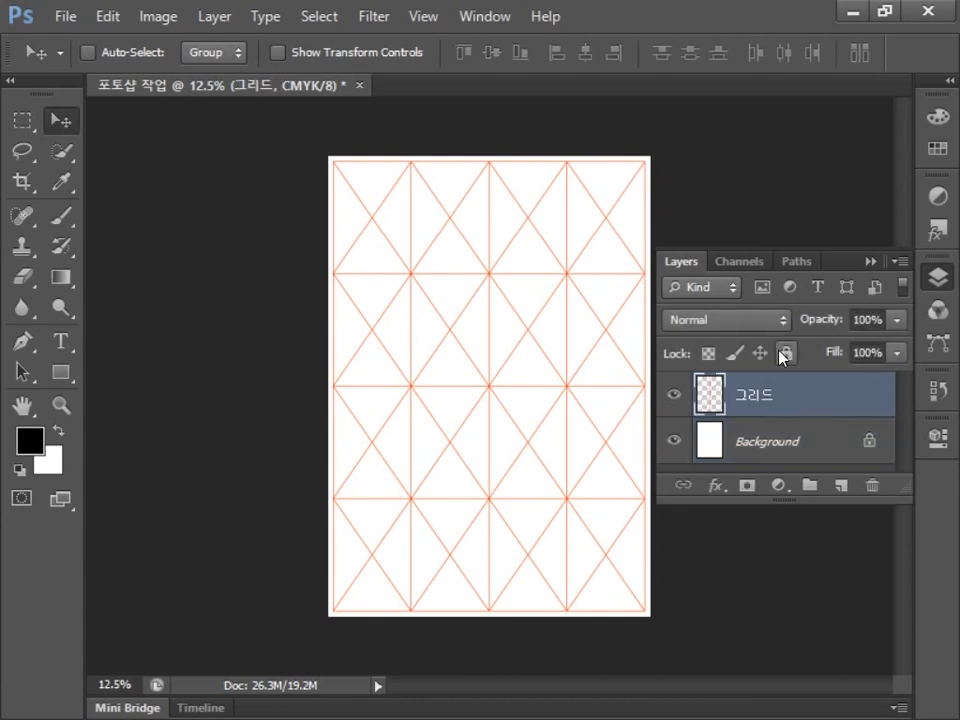
click(785, 353)
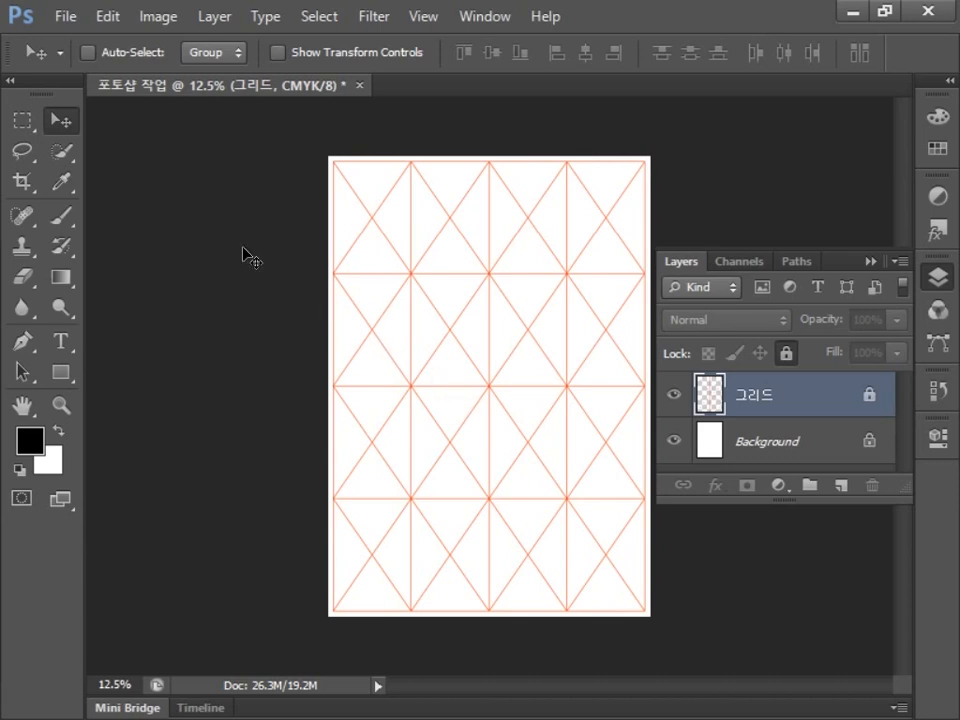
Open 우주배경.jpg, copy the entire image and paste it into the 포토샵 작업 document.
click(60, 22)
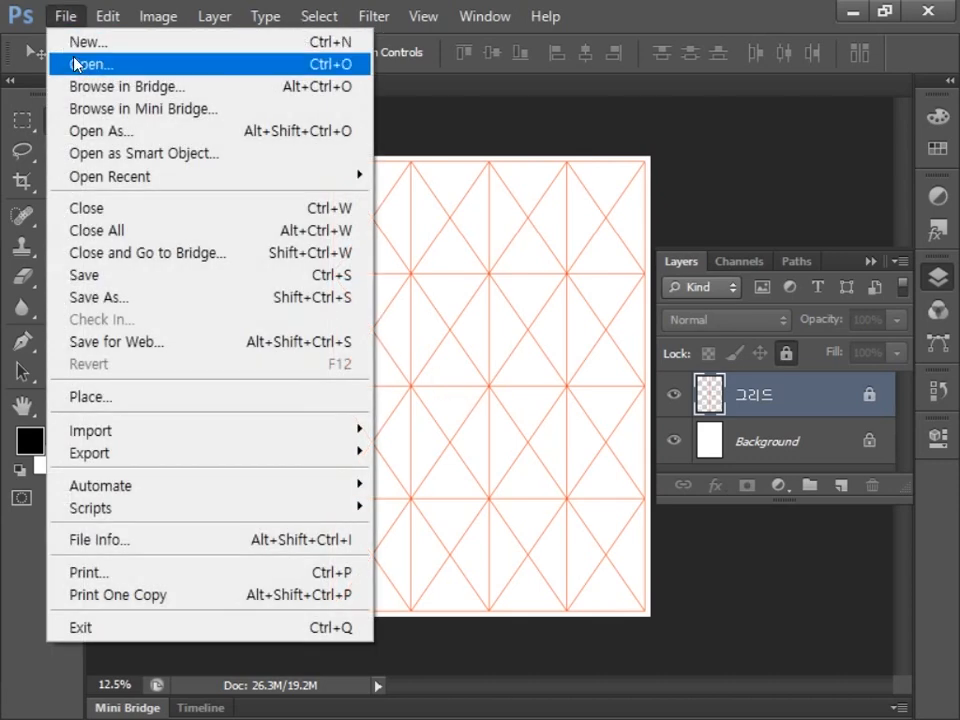
click(77, 62)
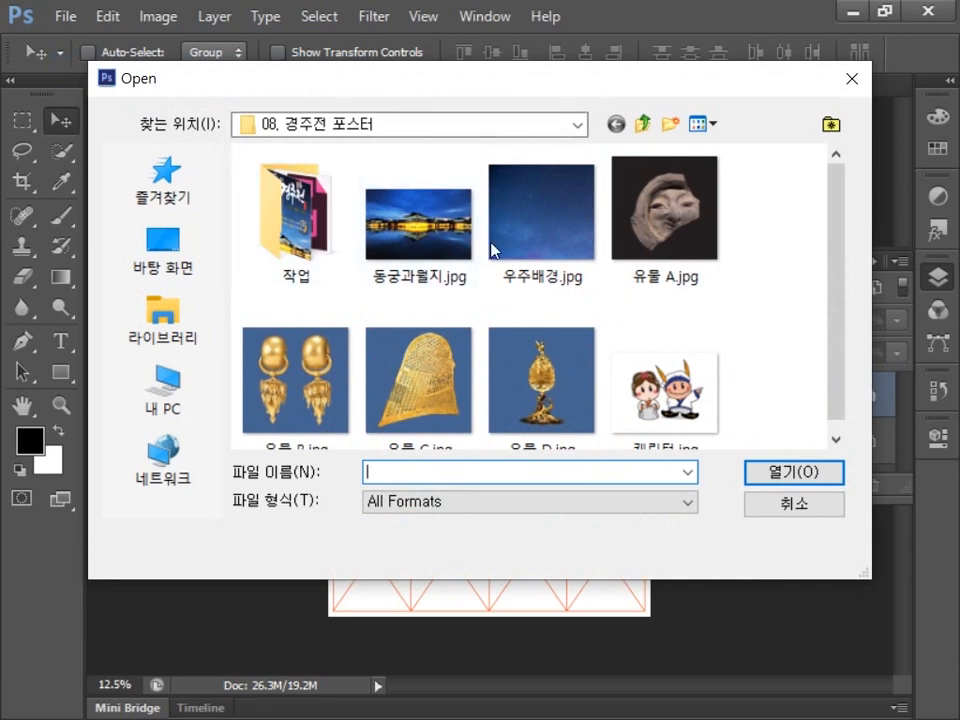
click(546, 257)
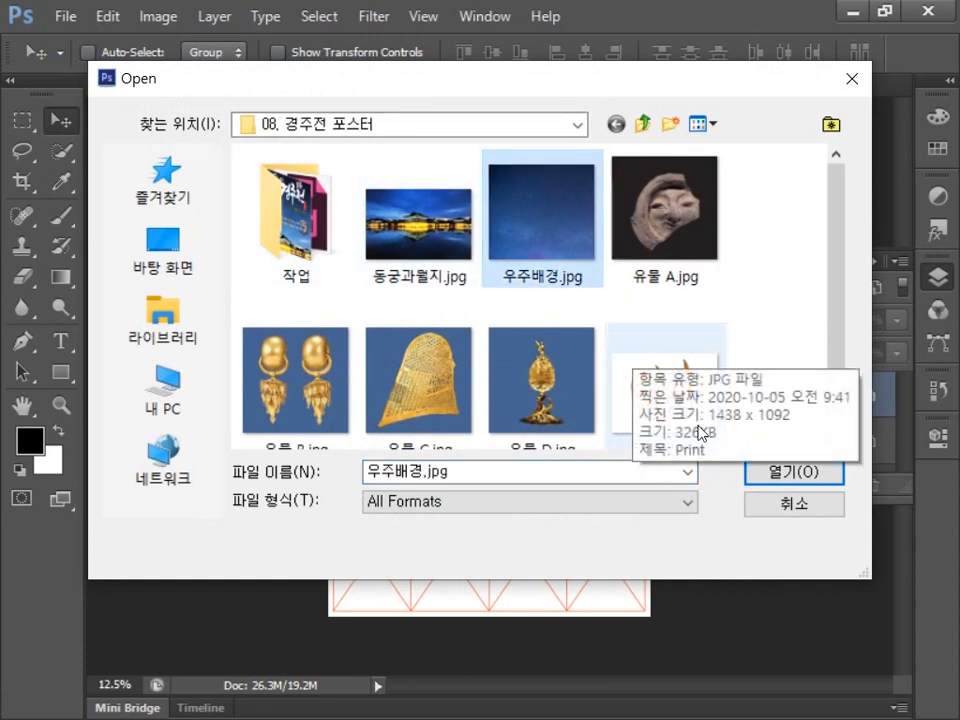
click(781, 483)
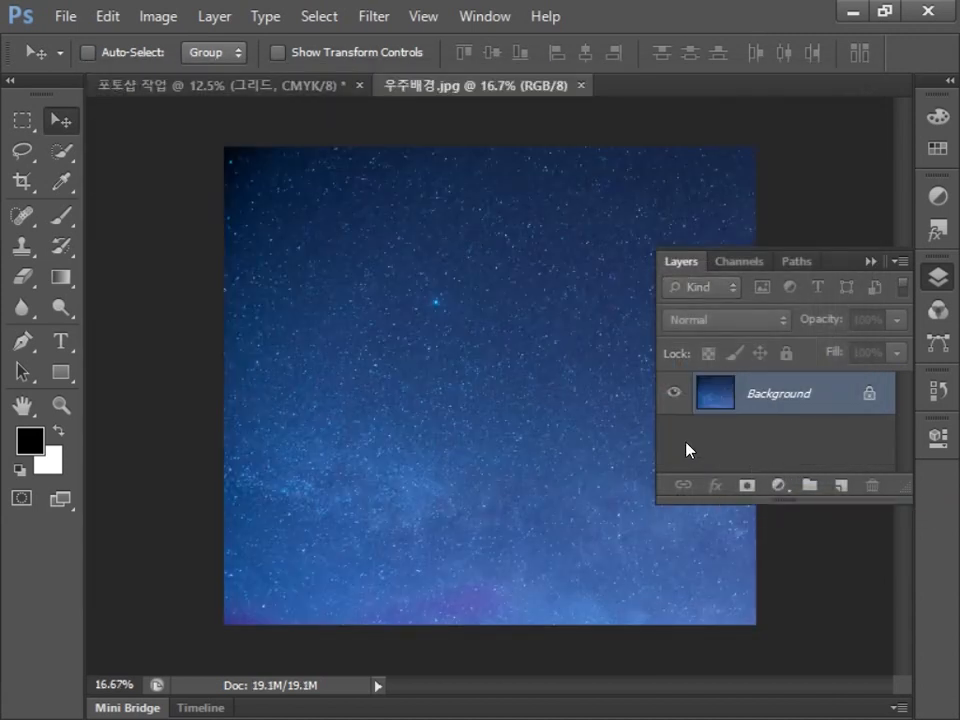
key(ctrl+a)
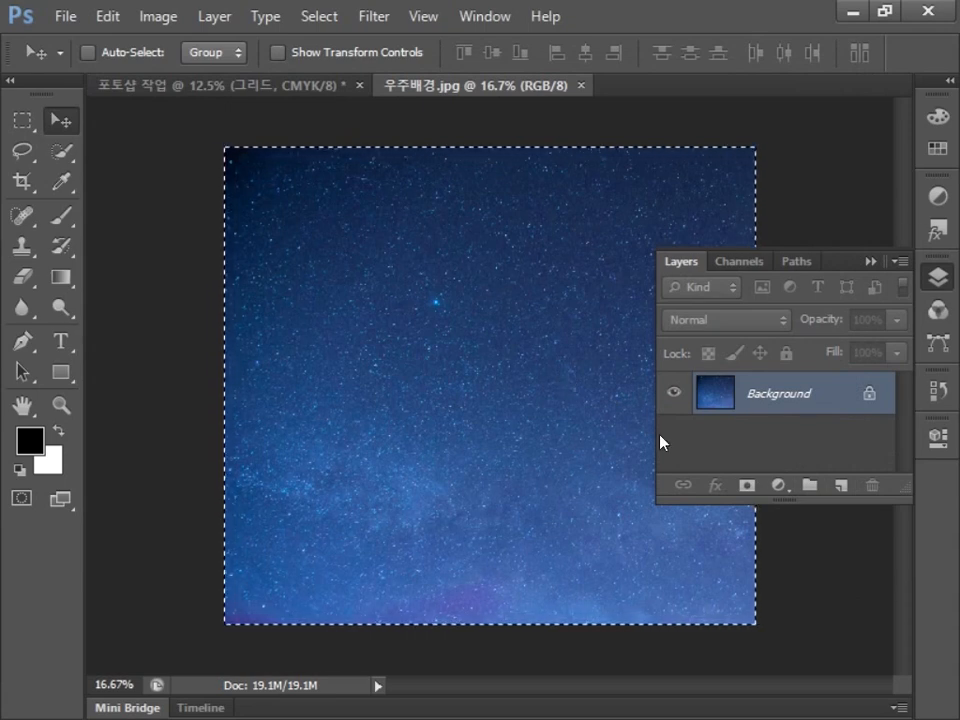
click(229, 89)
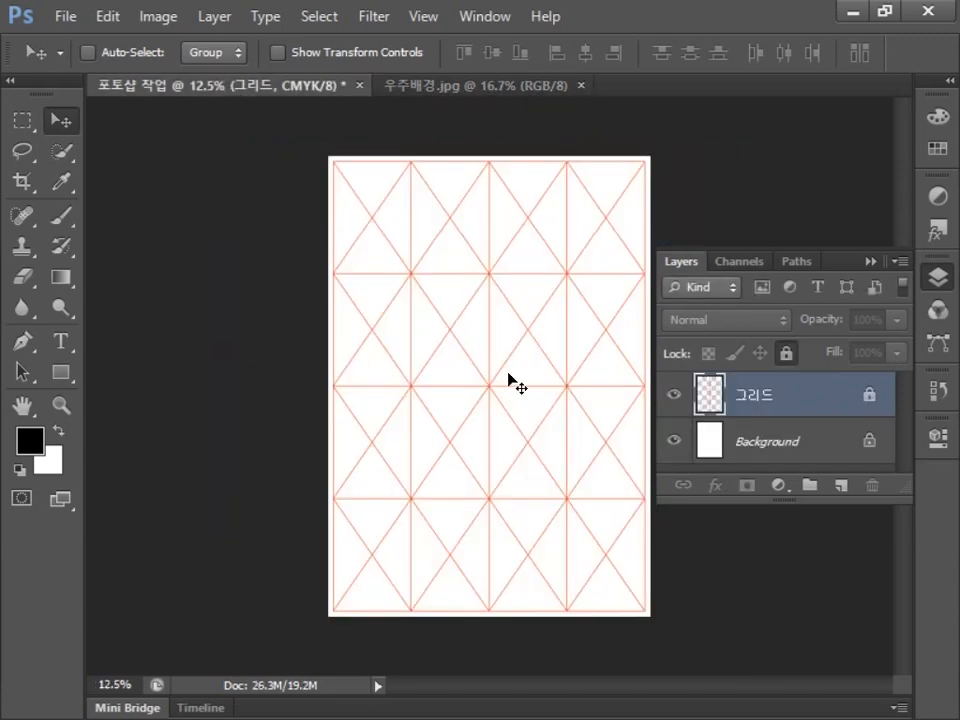
key(ctrl+v)
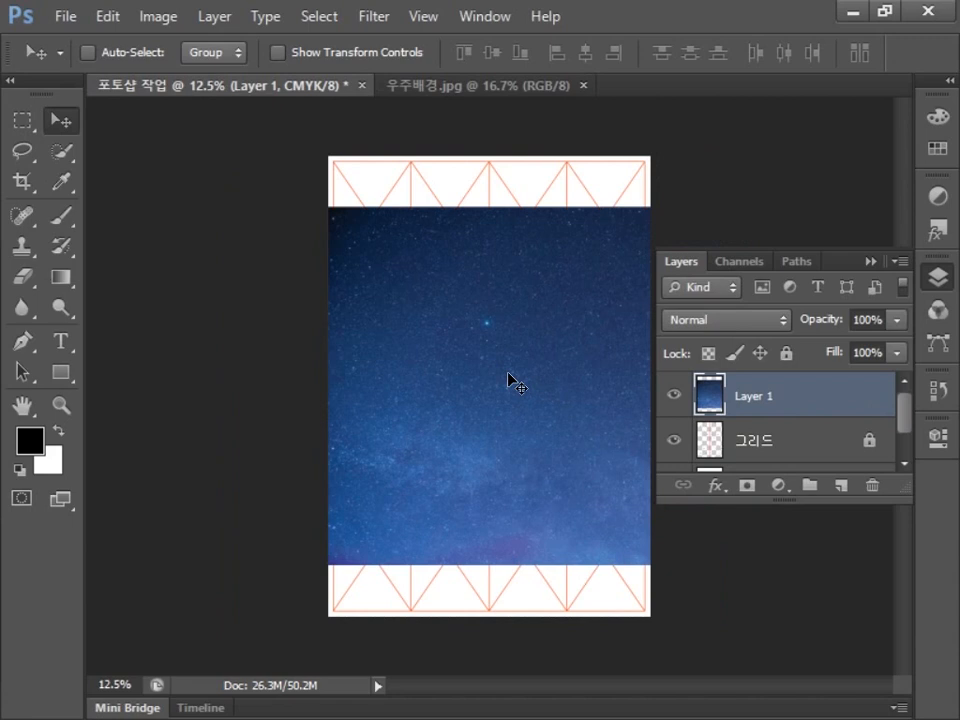
Scale down the pasted starry sky image and position it so it covers the page's full width from the upper edge.
key(ctrl+t)
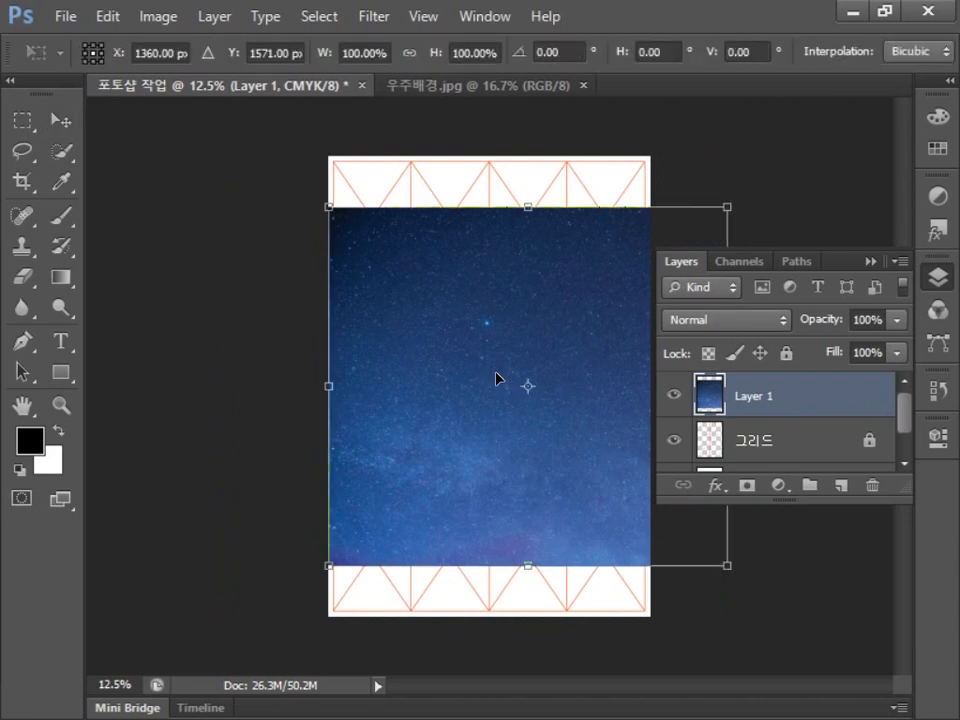
drag(452, 491, 415, 417)
drag(290, 490, 337, 448)
drag(467, 390, 444, 388)
key(Return)
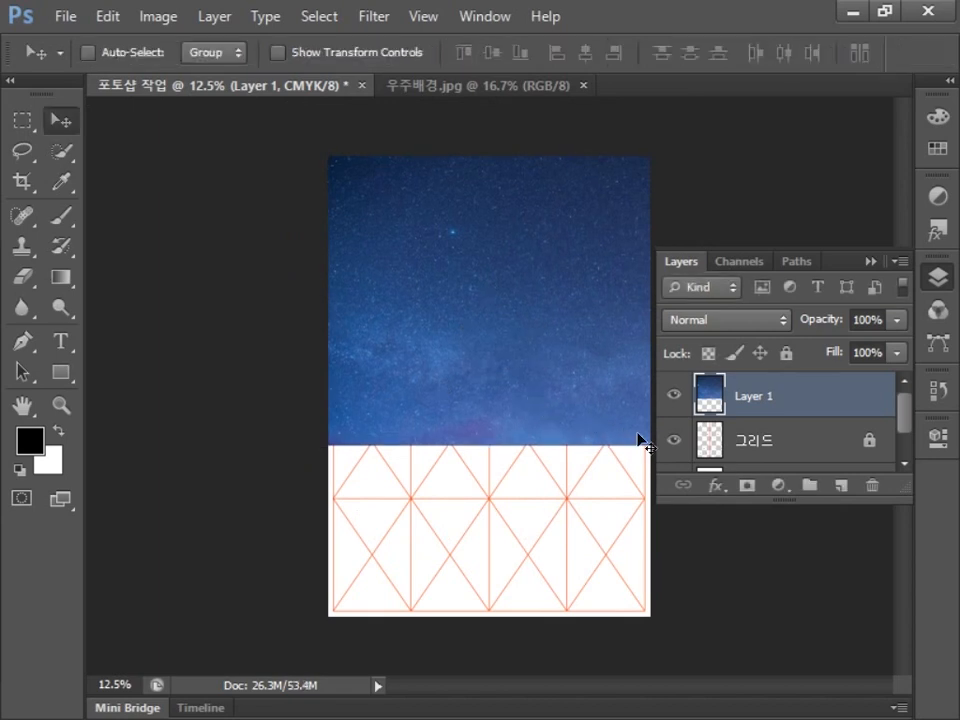
Rename the starry sky layer as 우주배경 and move it beneath the 그리드 layer.
double_click(777, 395)
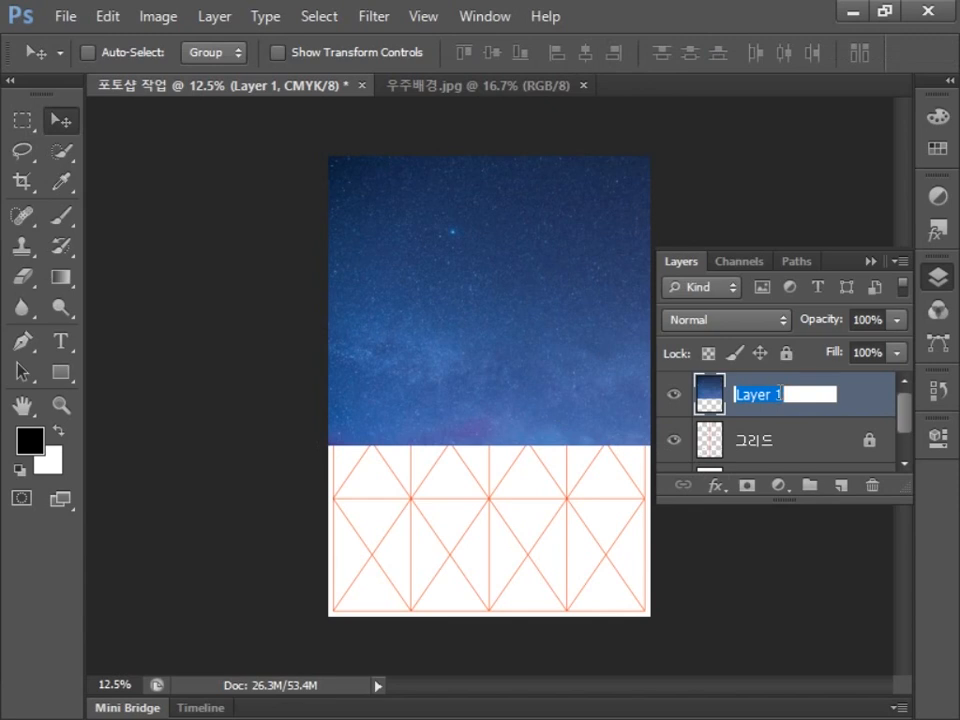
text(ㅇ)
text(우주배경)
key(Return)
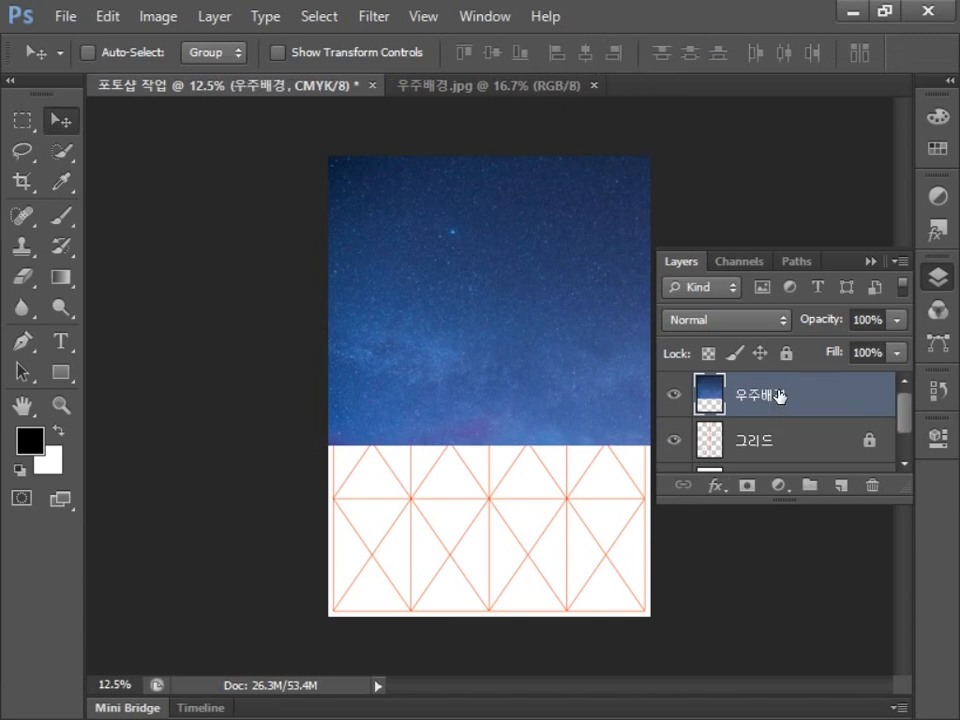
drag(779, 397, 778, 456)
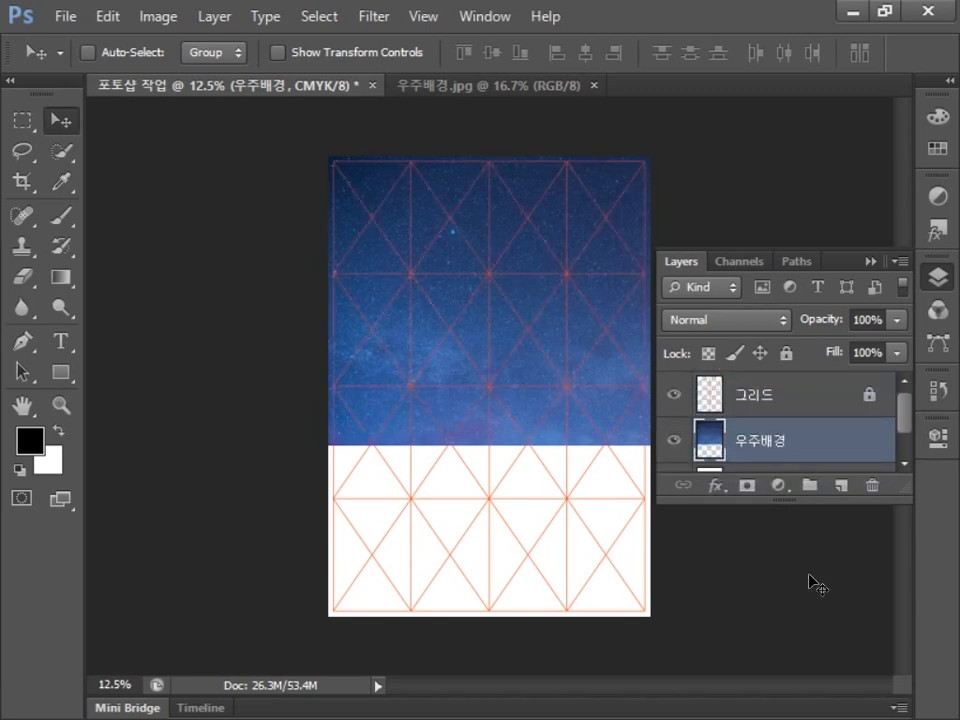
Add a new layer named 그라데이션 배경 directly above the 우주배경 layer.
click(840, 487)
double_click(762, 441)
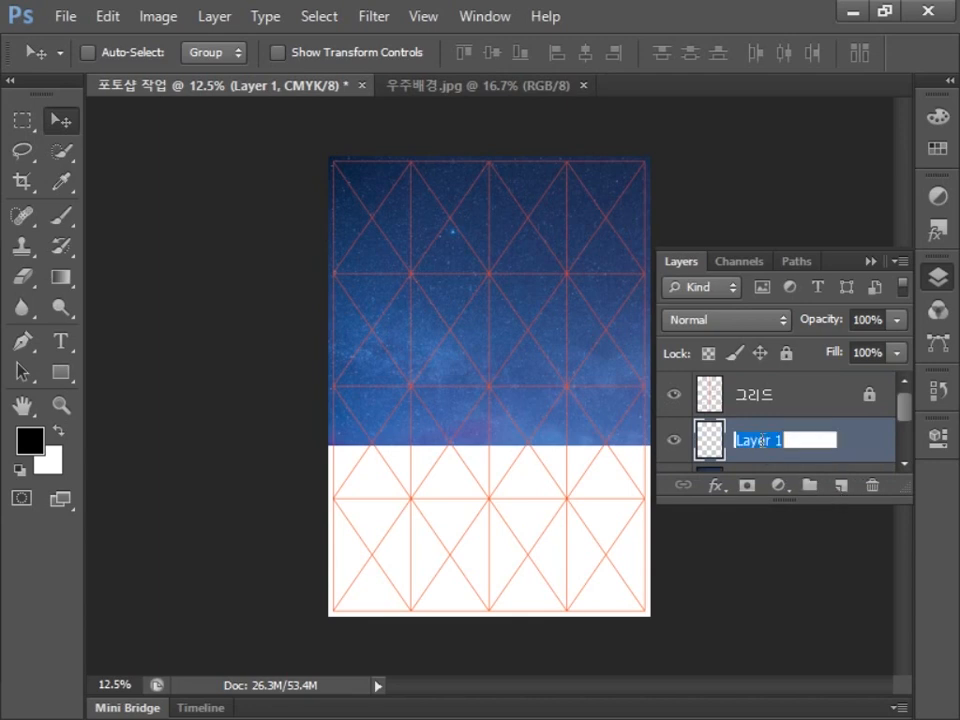
text(그라데이션 백)
text(경)
click(753, 470)
click(758, 401)
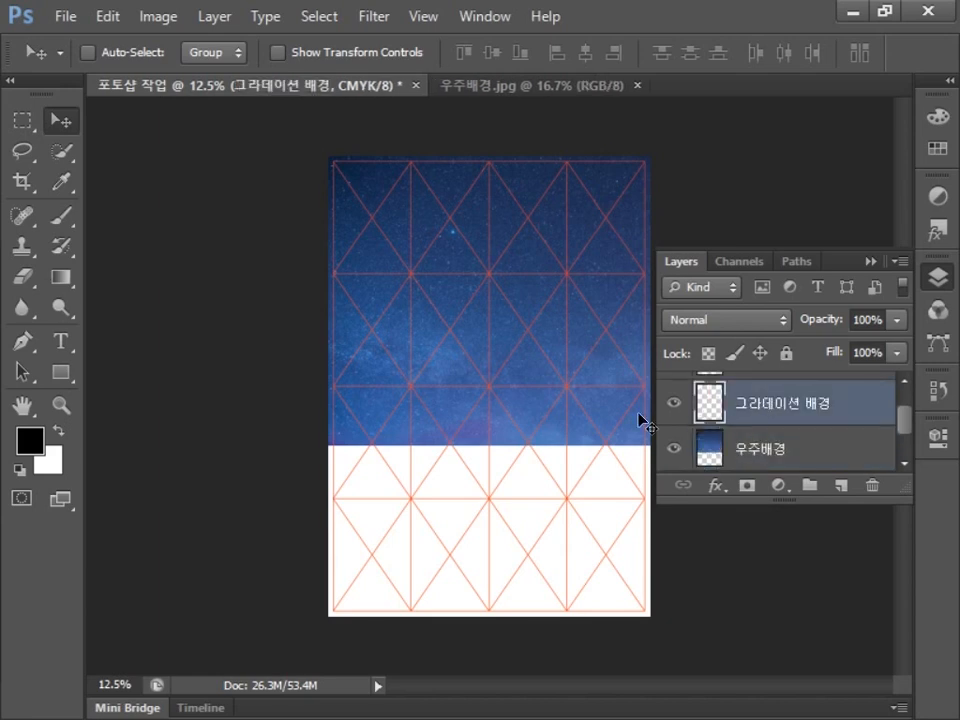
Set the foreground color to C100 M85 Y55 K80 and fill the 그라데이션 배경 layer with it.
click(30, 438)
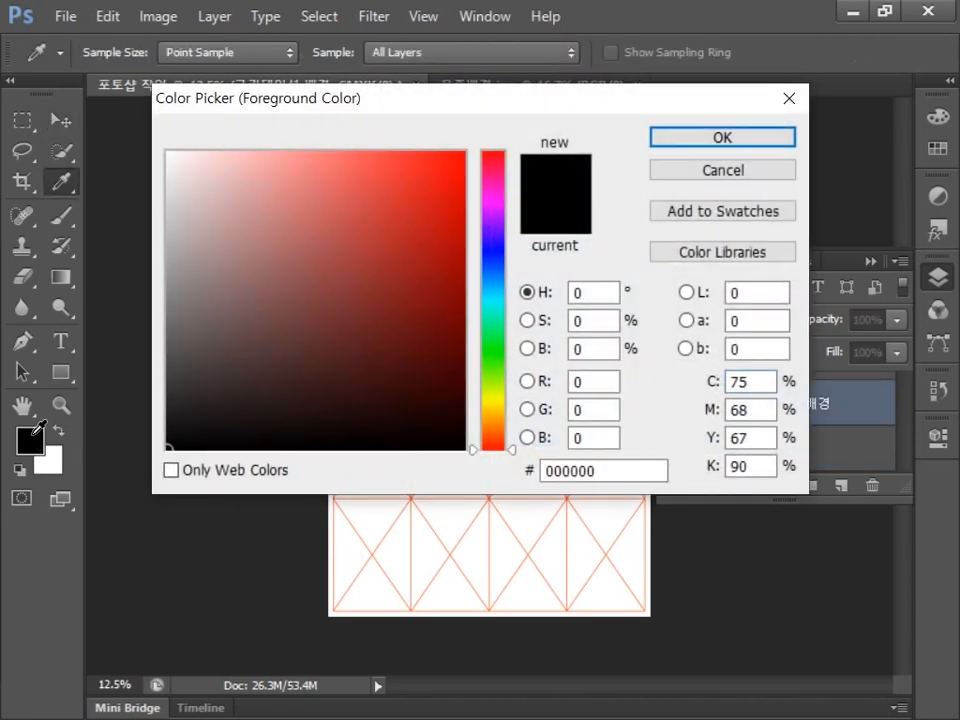
double_click(745, 381)
text(100)
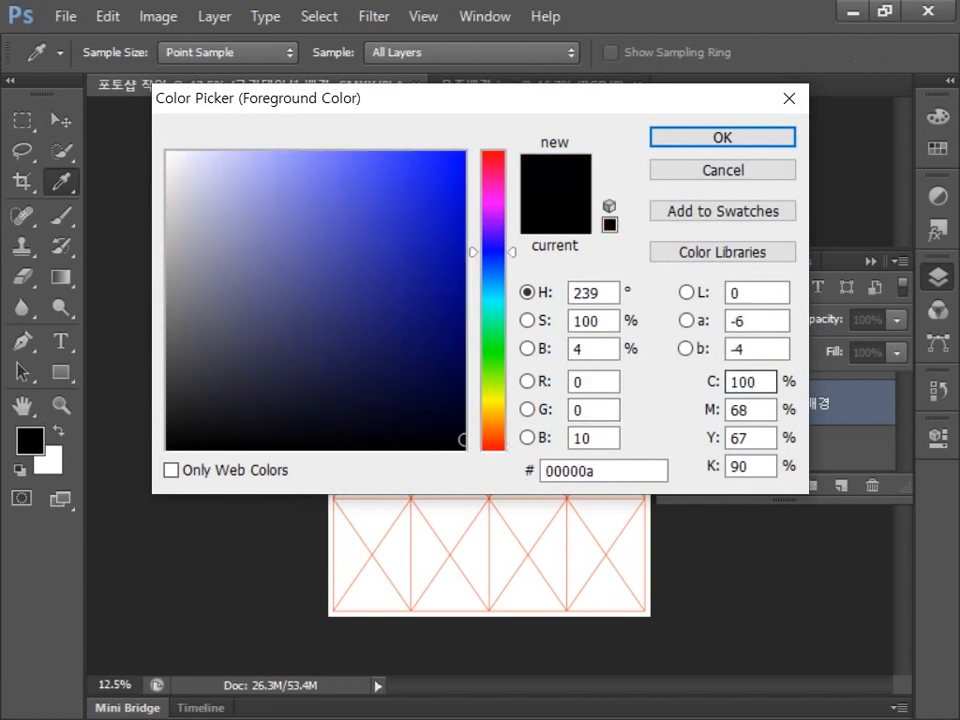
double_click(754, 410)
text(85)
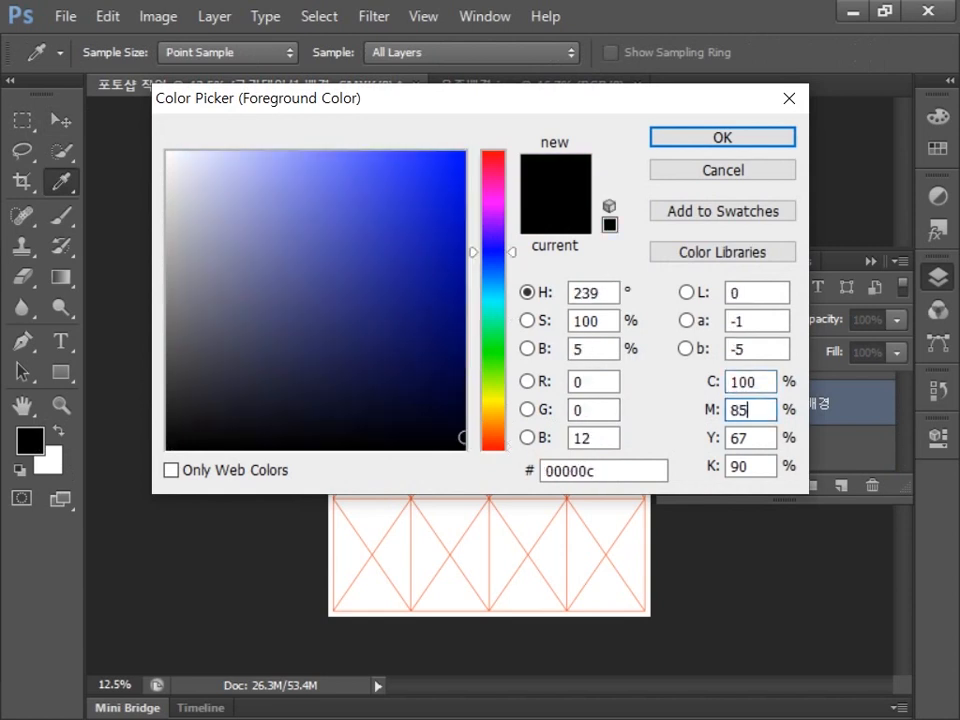
double_click(752, 437)
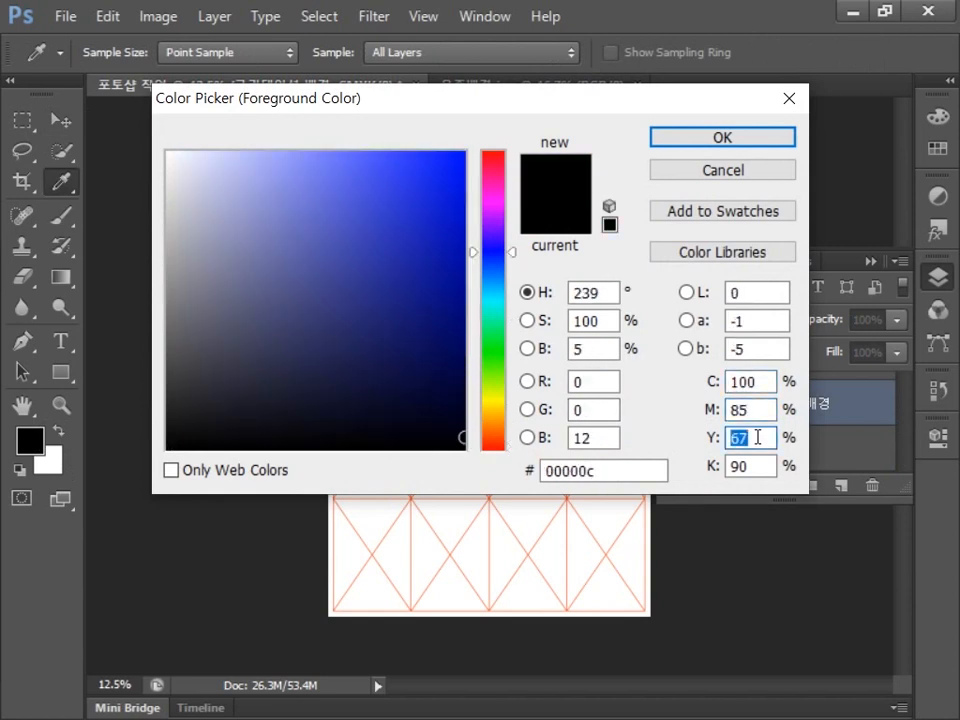
text(55)
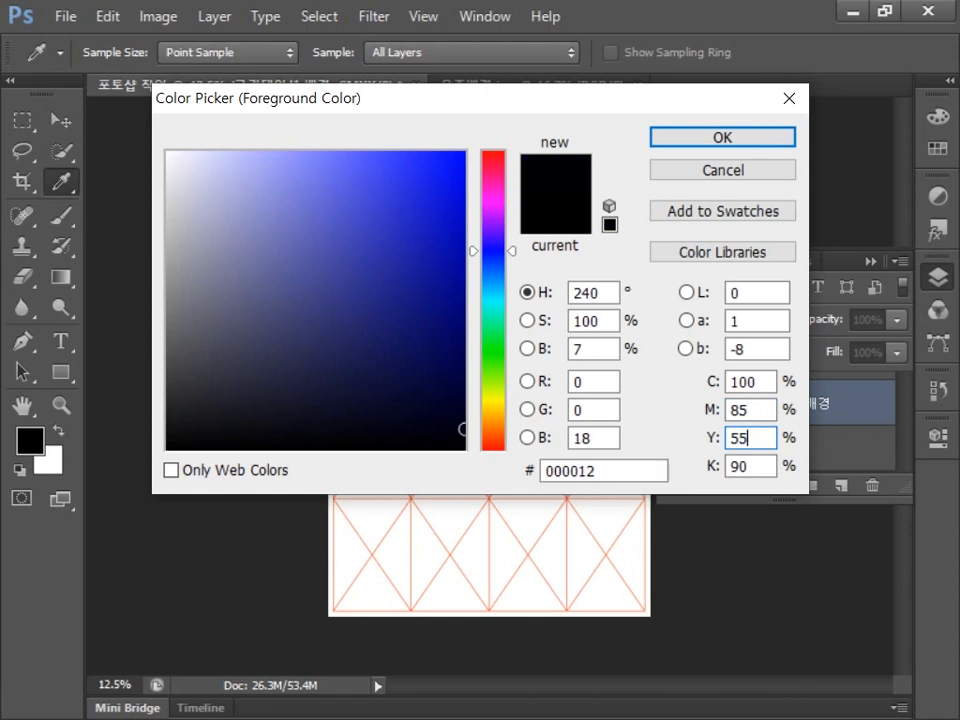
double_click(752, 466)
text(80)
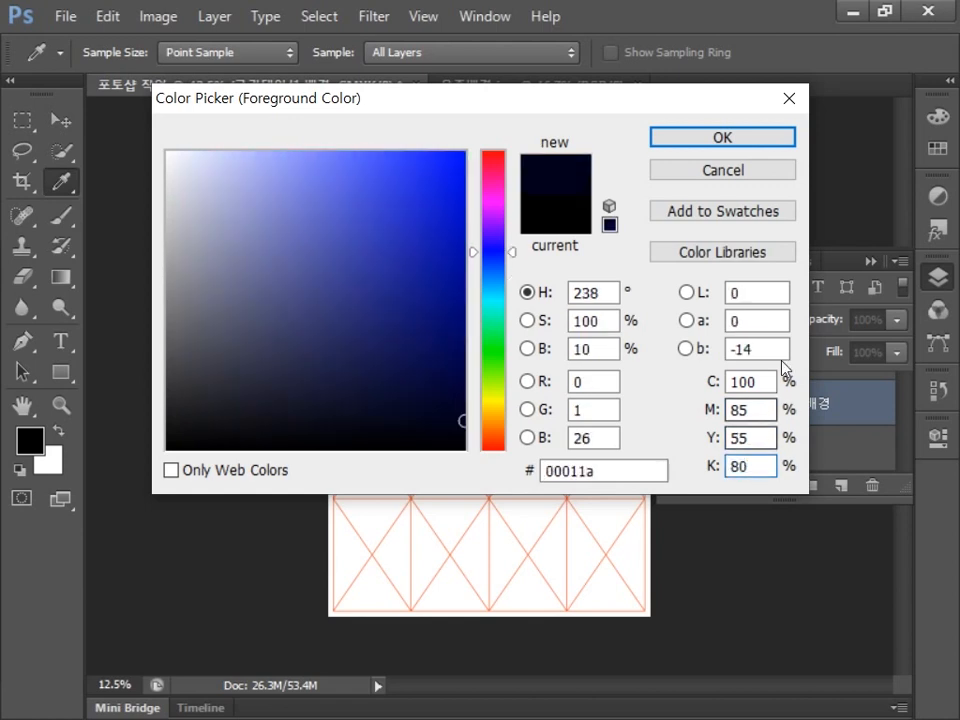
click(740, 146)
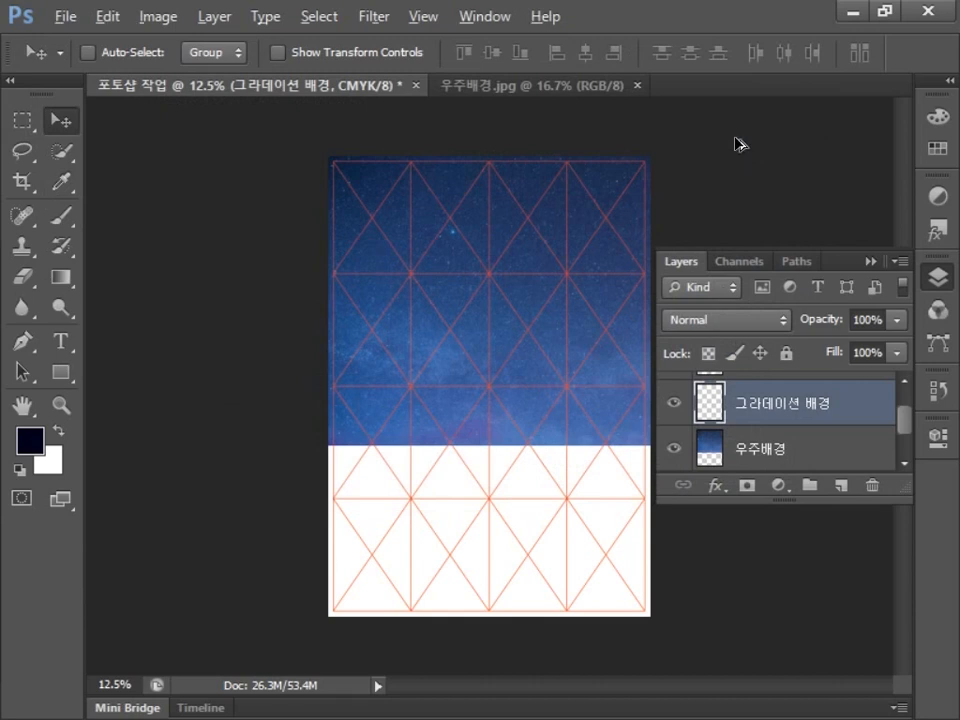
key(alt+BackSpace)
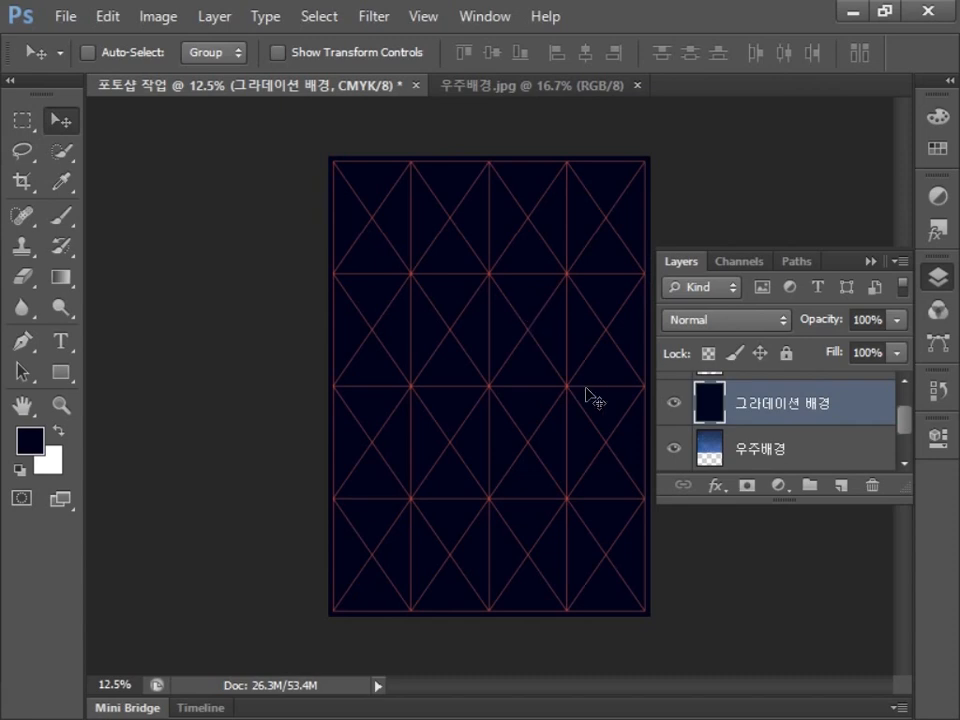
Add a layer mask to the 그라데이션 배경 layer and set the foreground color to white, C0 M0 Y0 K0.
click(747, 487)
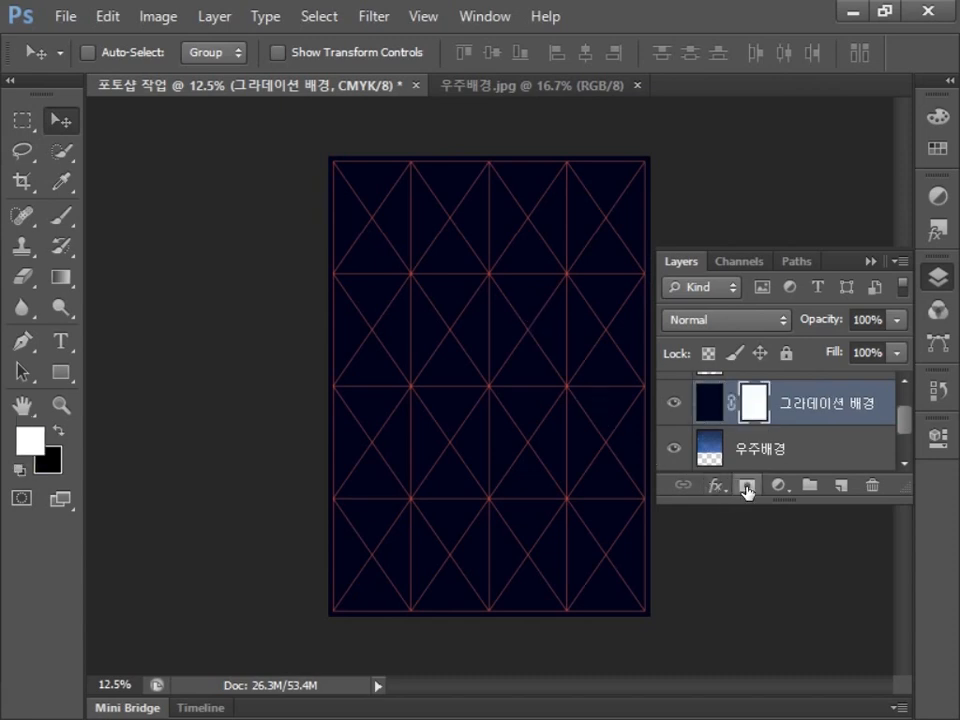
key(i)
click(20, 445)
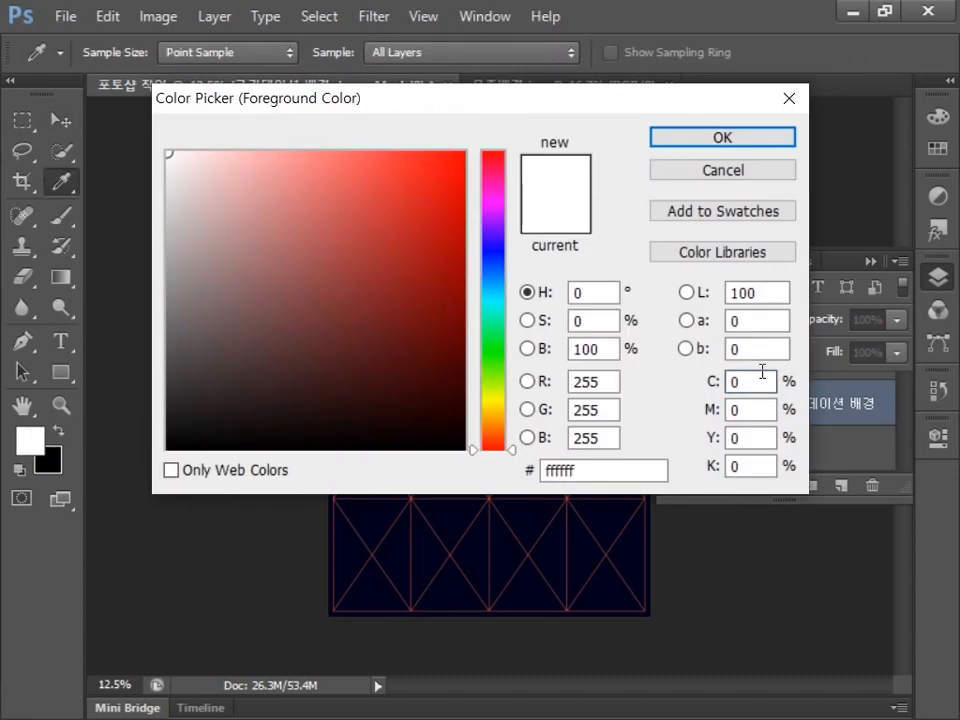
click(761, 373)
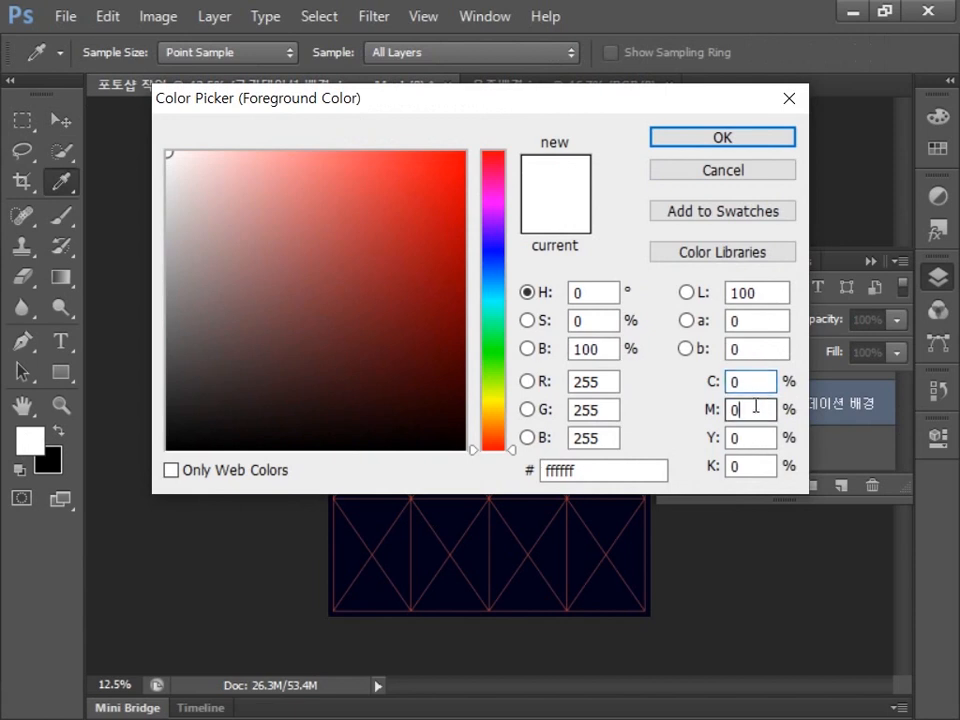
click(752, 409)
click(737, 439)
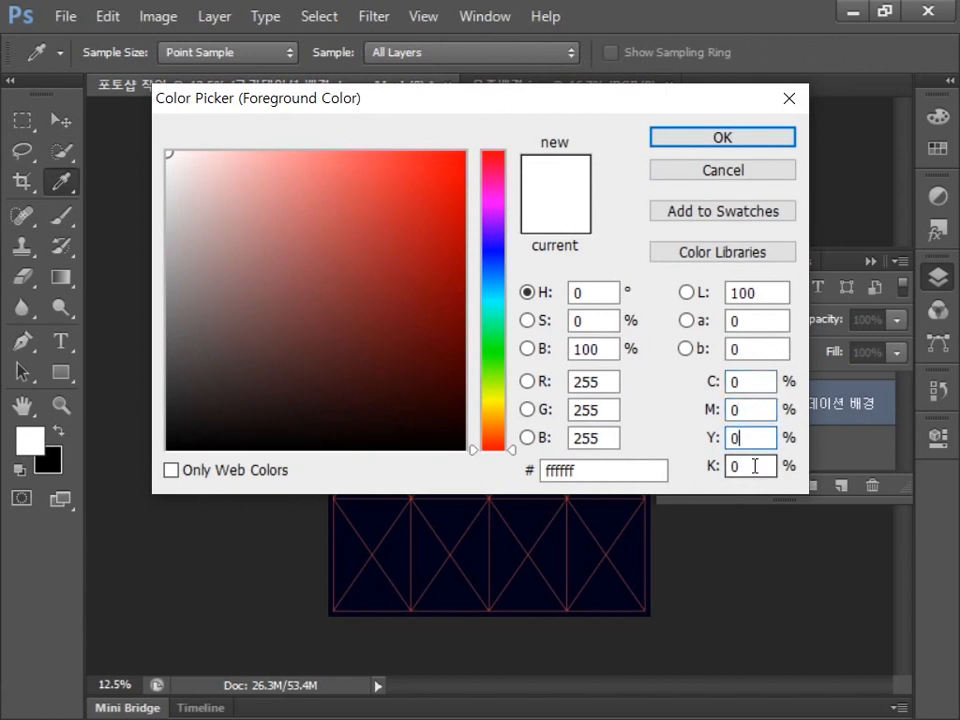
click(755, 466)
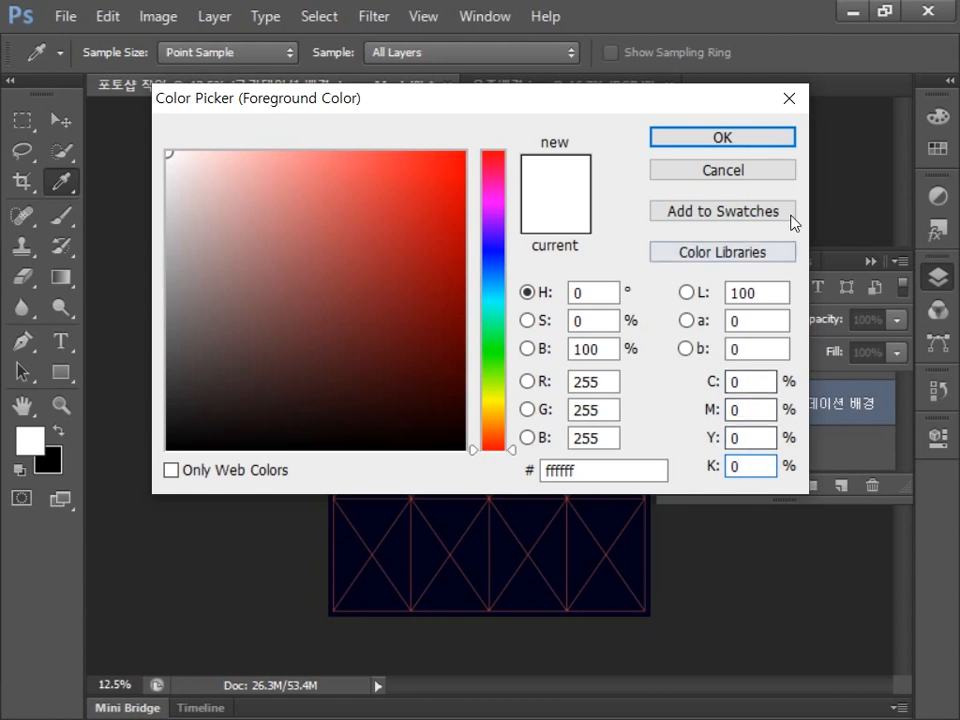
click(717, 148)
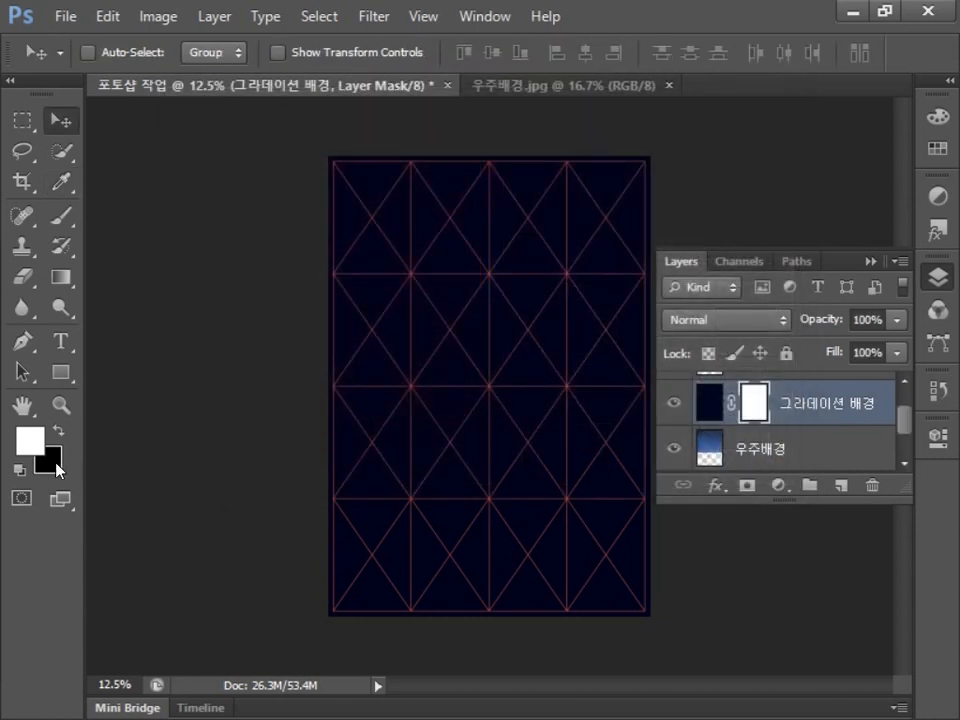
Set the background color to pure black ink, C0 M0 Y0 K100.
click(55, 465)
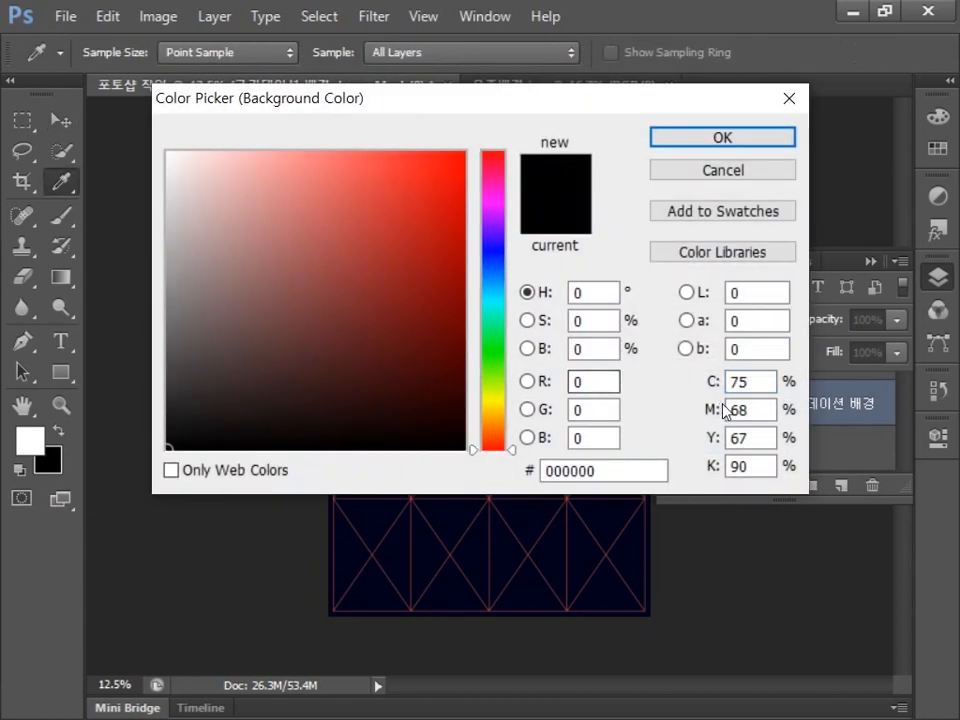
click(752, 380)
text(0)
click(755, 411)
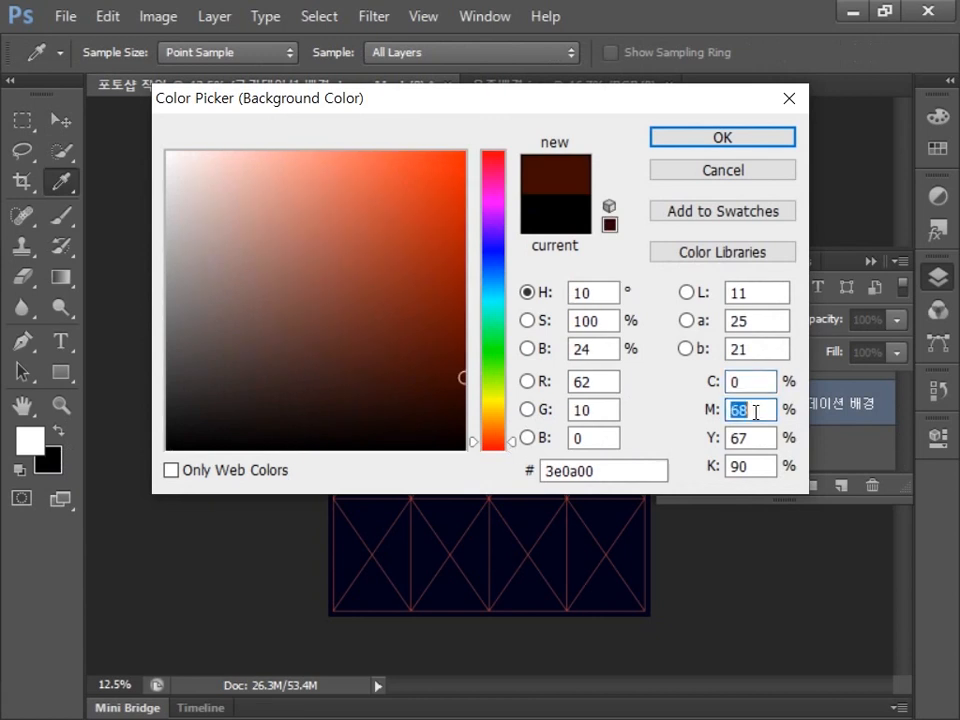
text(0)
click(757, 438)
text(0)
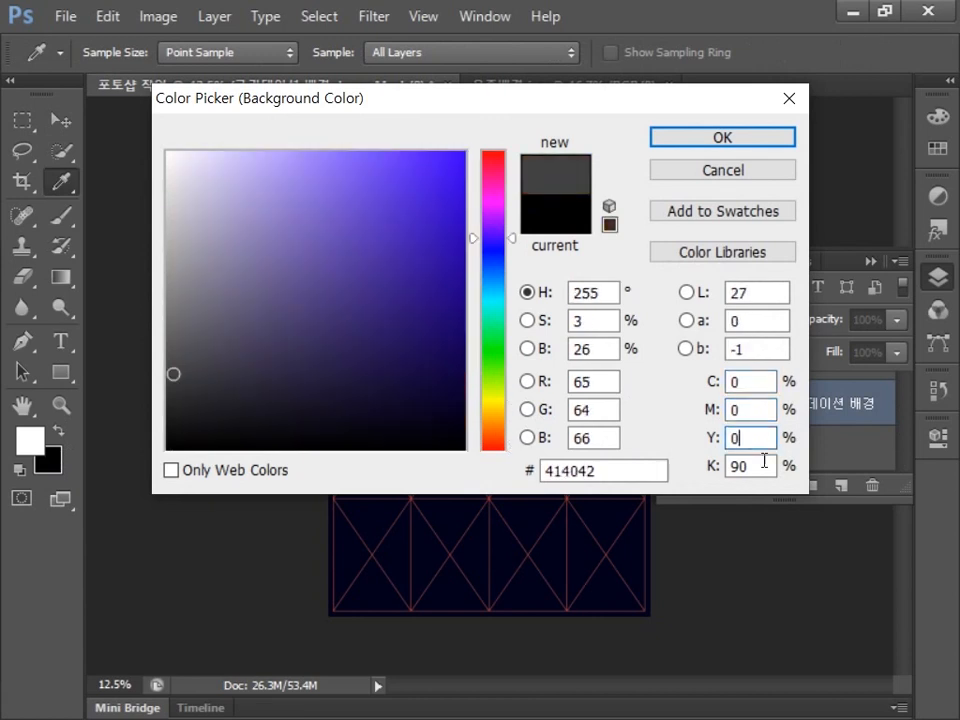
click(764, 463)
text(100)
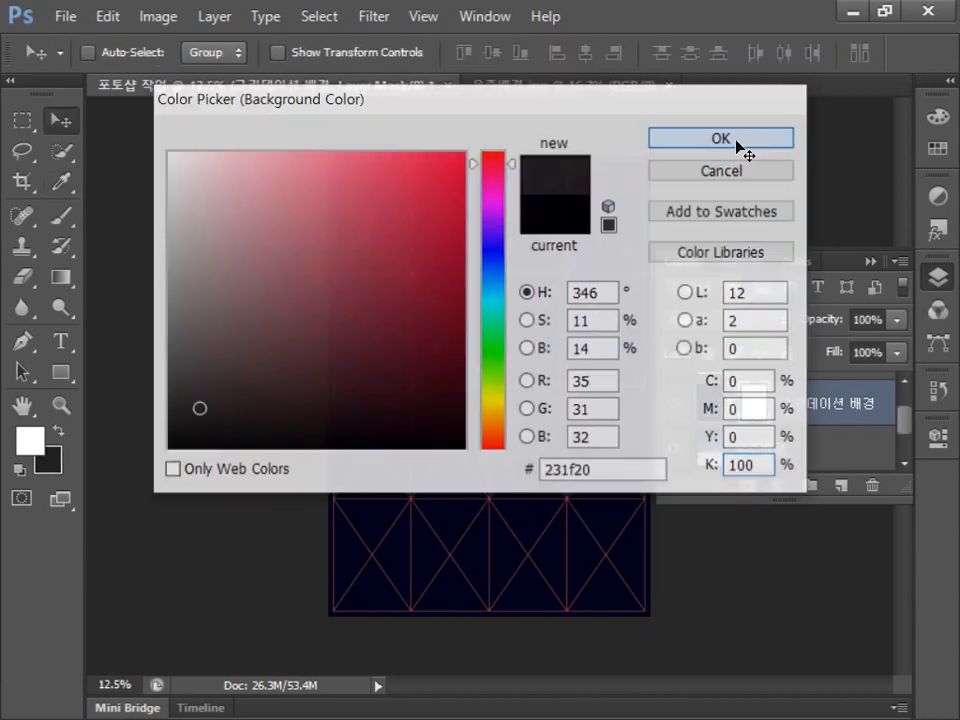
click(739, 142)
Draw a vertical white-to-black linear gradient on the 그라데이션 배경 mask from the poster's top edge into the lowest grid row, and set layer opacity to 80%.
key(g)
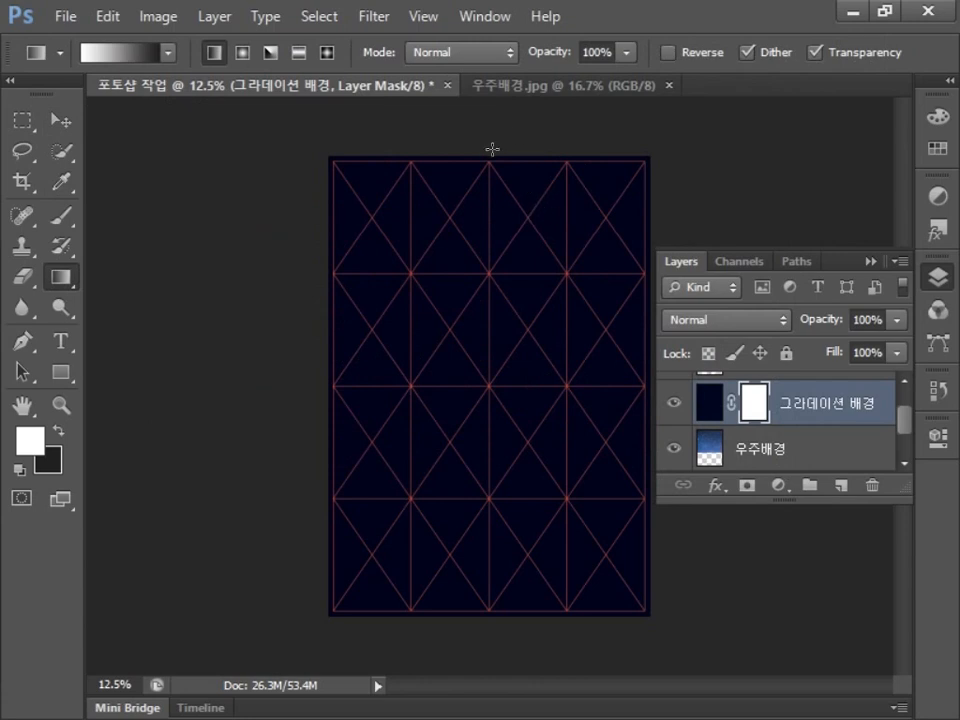
drag(492, 149, 489, 530)
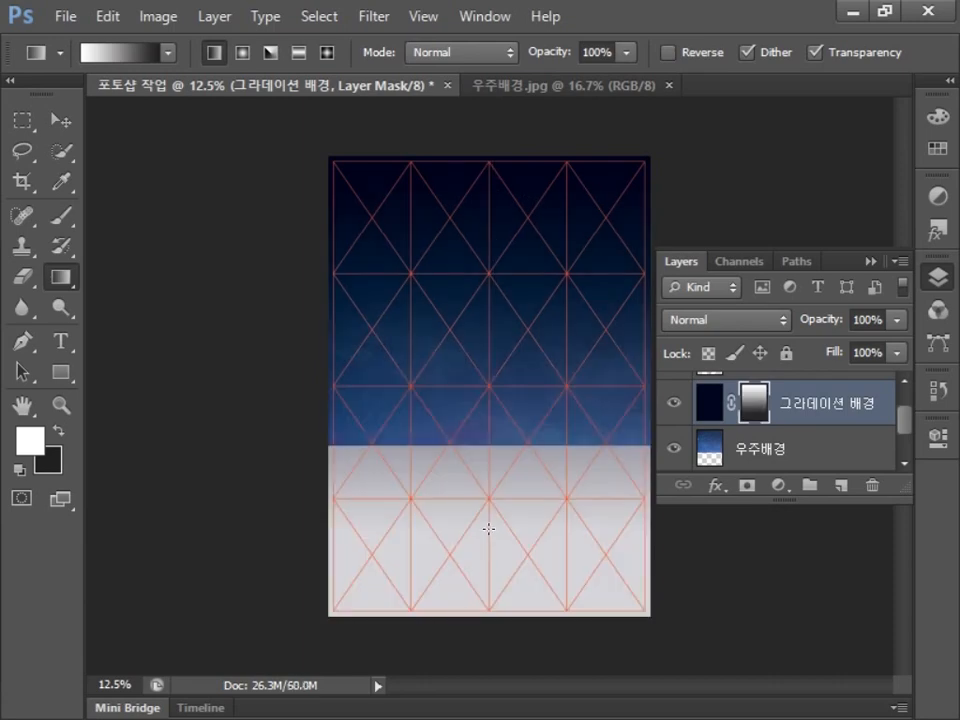
double_click(866, 318)
key(BackSpace)
text(80)
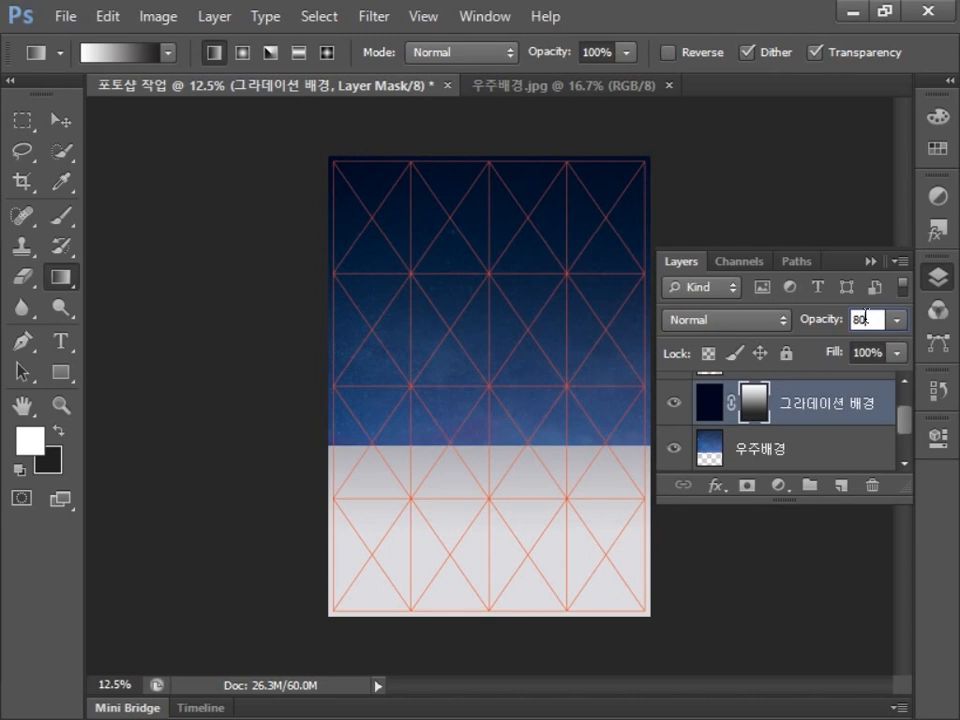
key(Return)
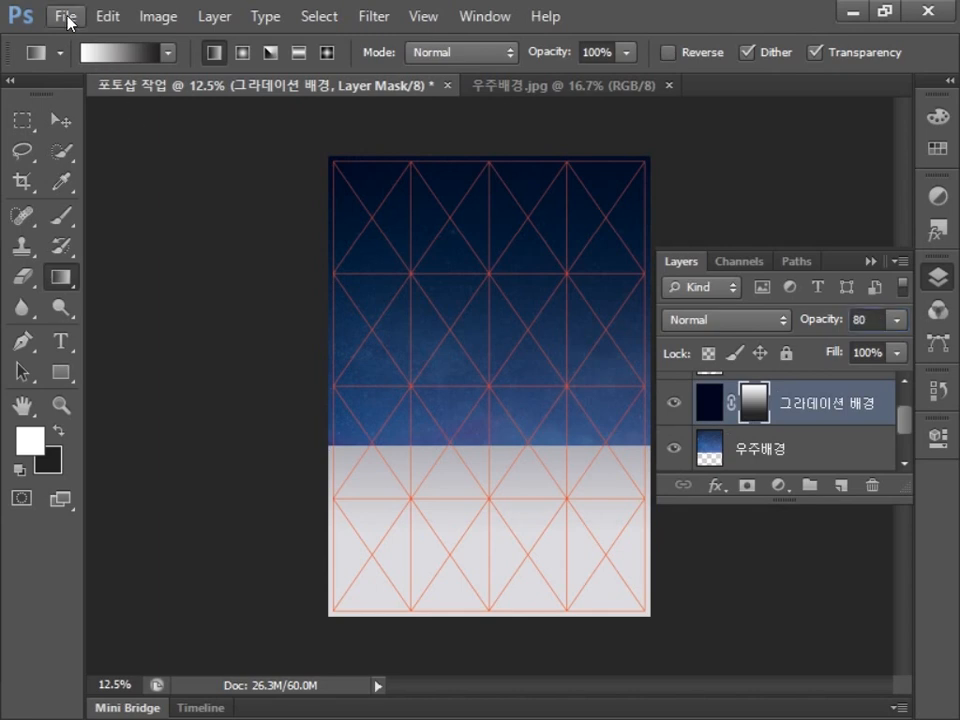
Open the image 동궁과월지.jpg from the 08. 경주전 포스터 folder.
click(66, 17)
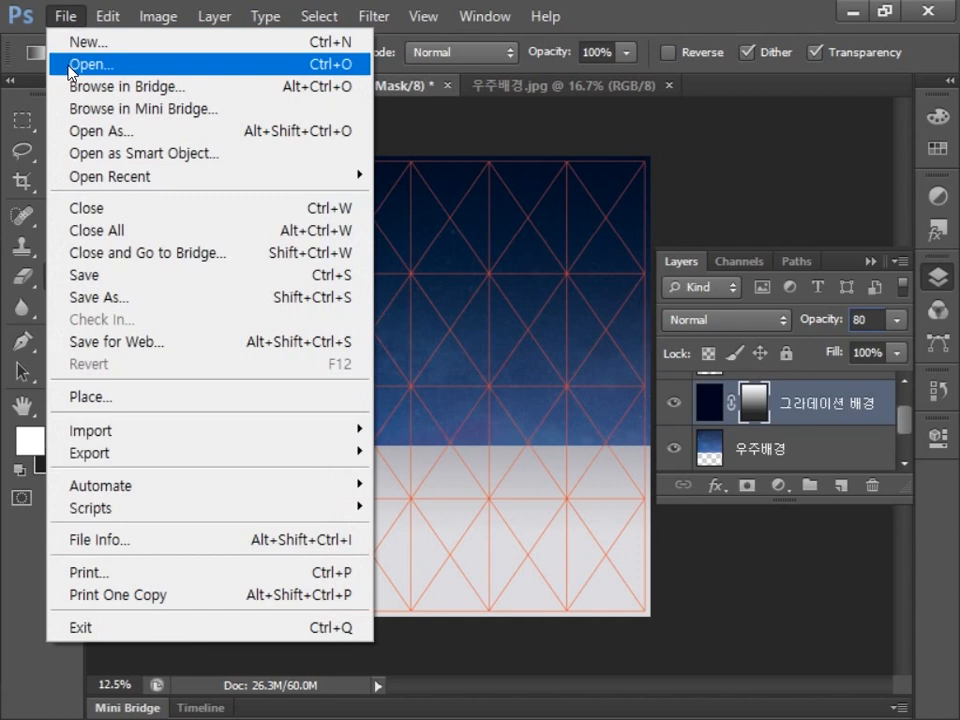
click(69, 67)
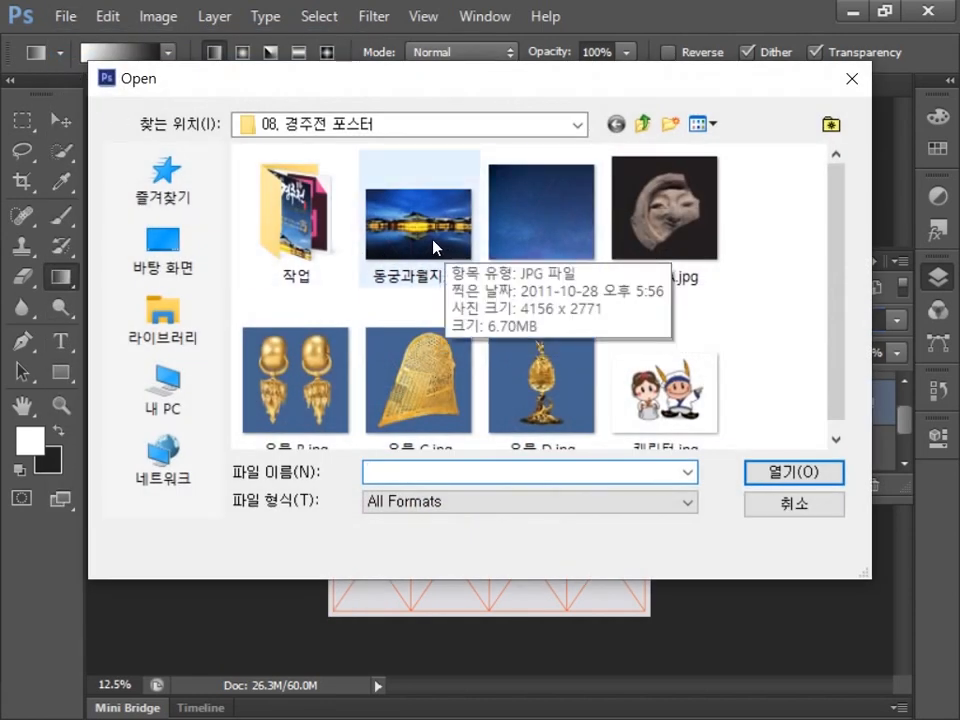
click(434, 247)
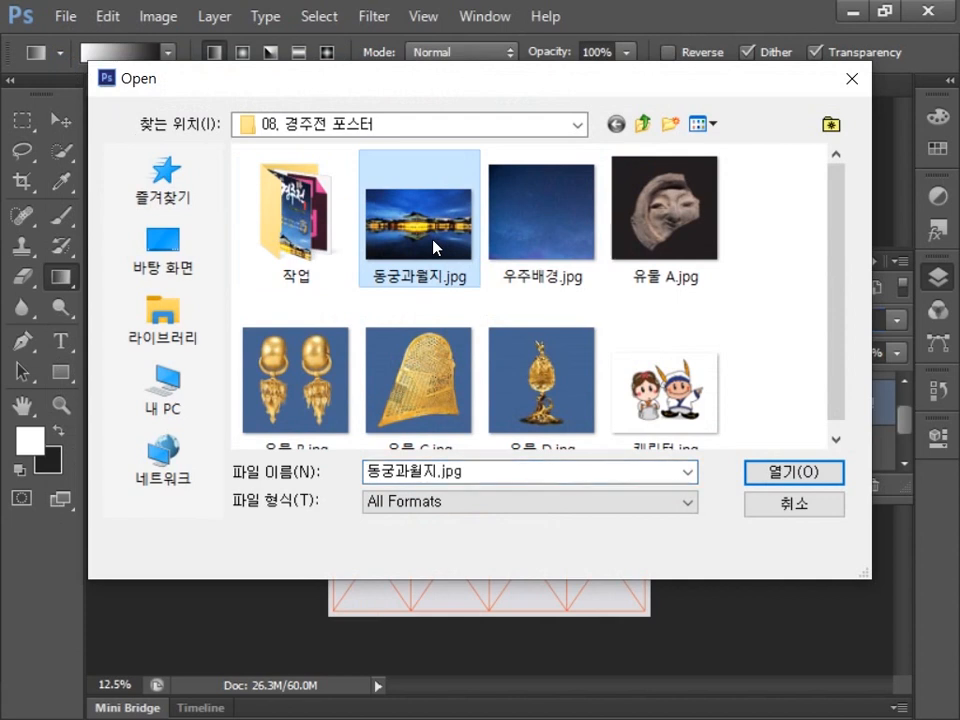
click(791, 472)
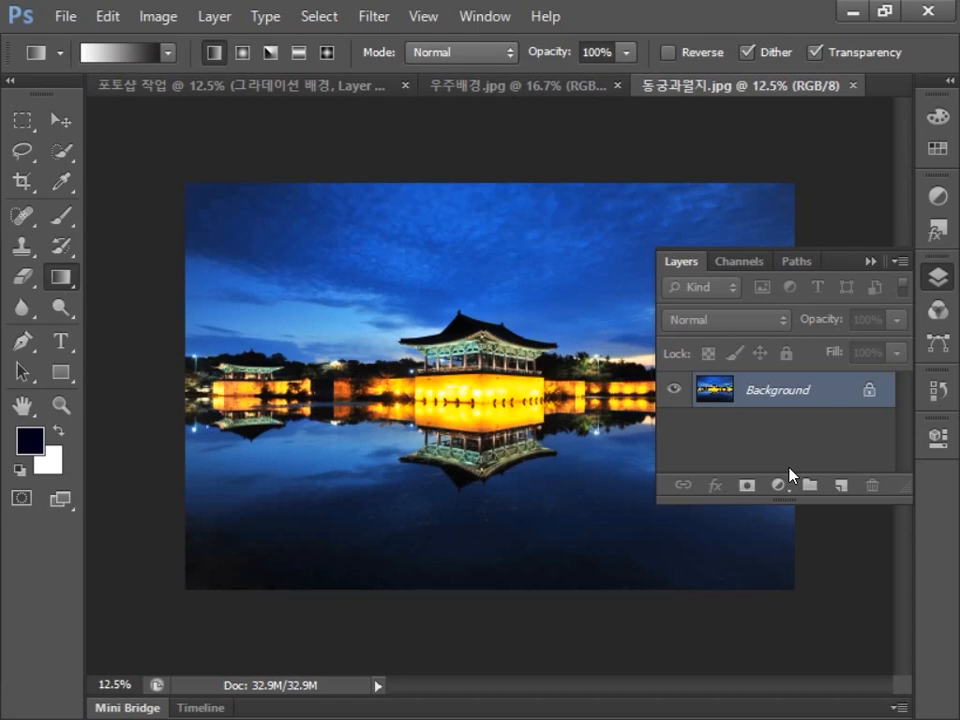
Brighten the palace pond photo with Levels by setting the midtone input level to 1.28.
click(157, 16)
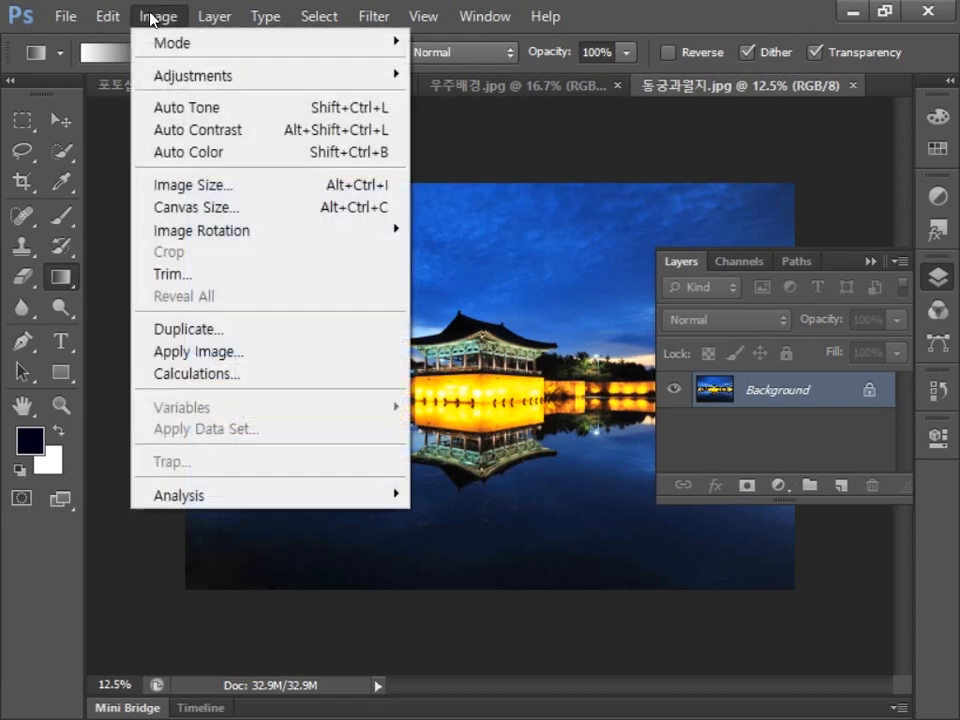
mouse_move(178, 82)
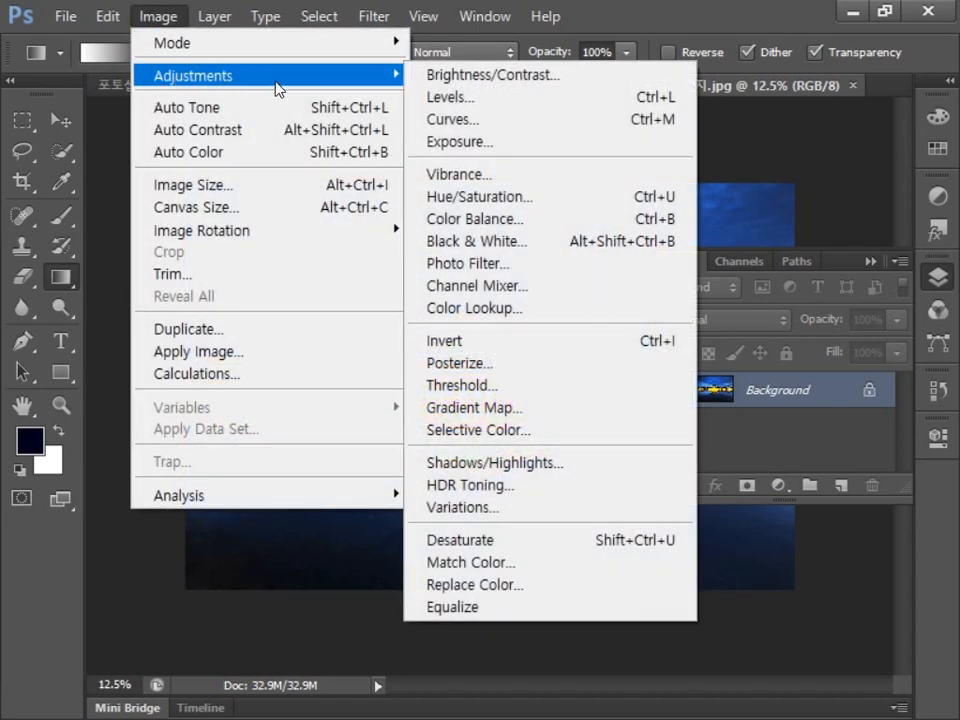
click(455, 97)
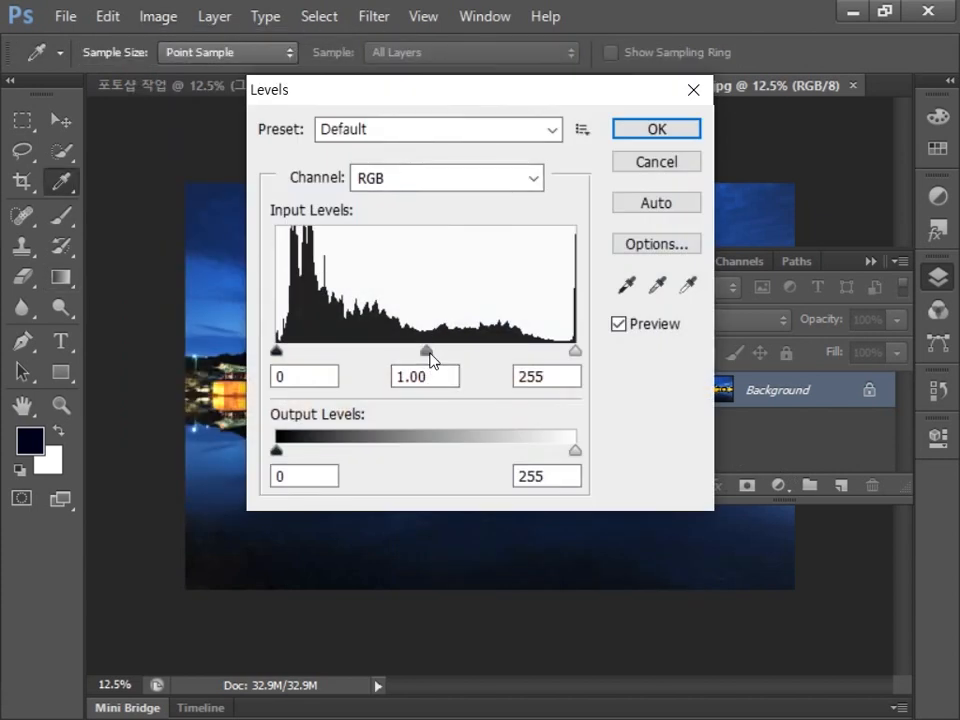
drag(430, 358, 412, 358)
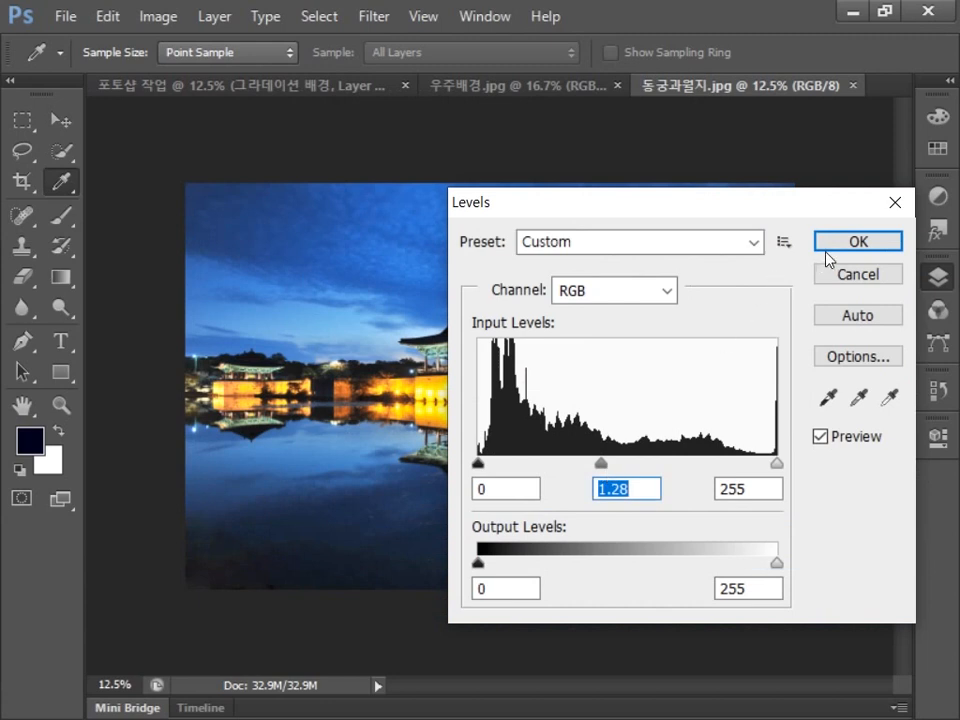
click(842, 252)
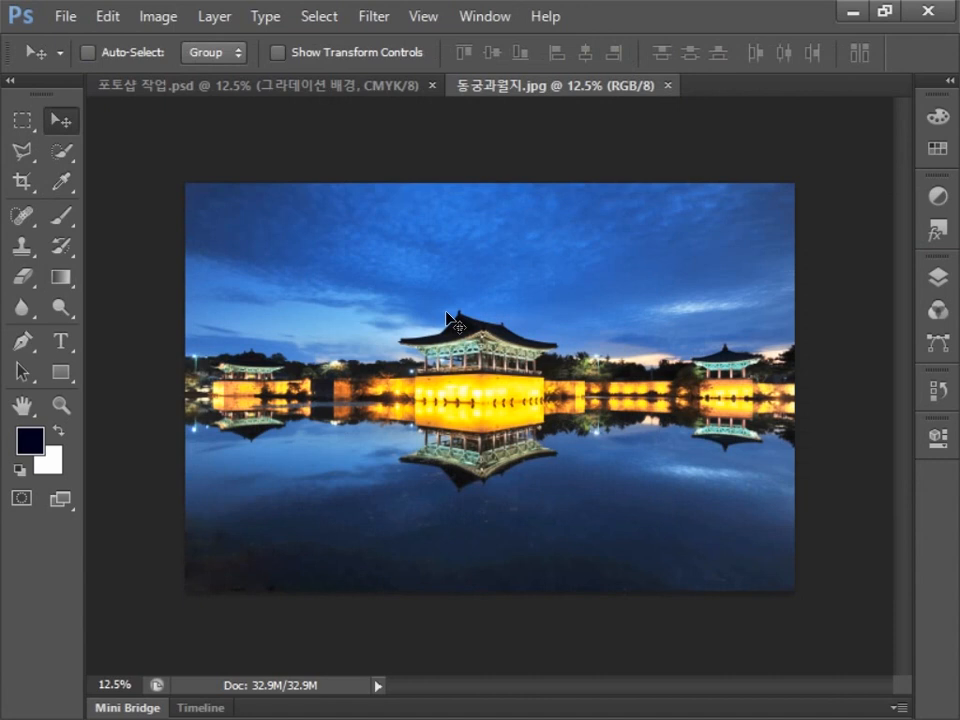
Select the whole water area below the waterline with the Polygonal Lasso, extending past the photo's side and bottom edges.
click(21, 152)
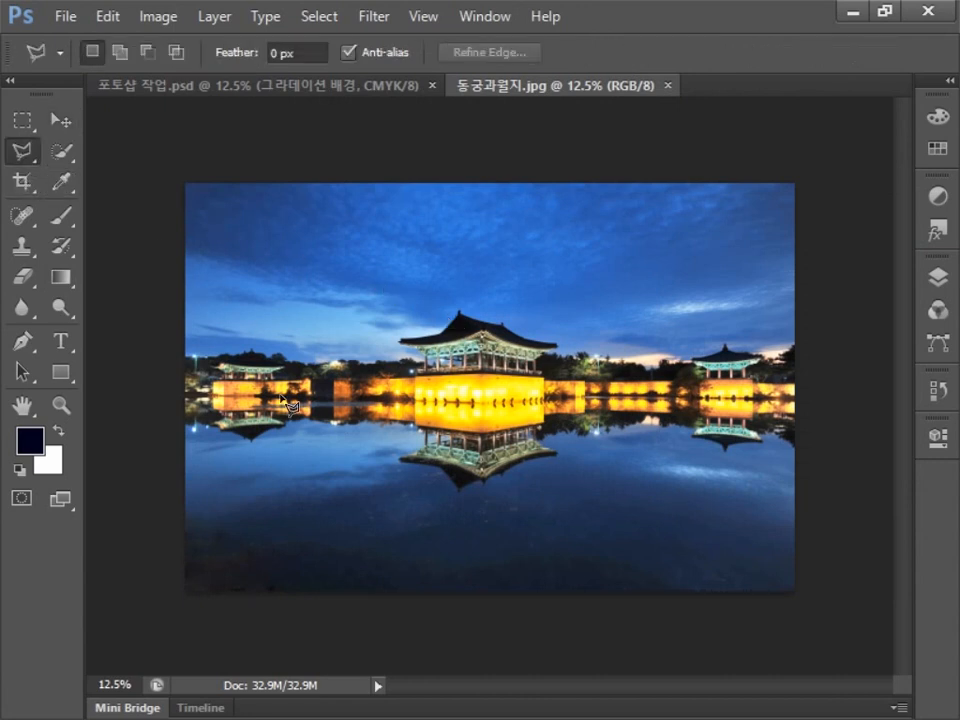
click(178, 398)
click(808, 396)
click(816, 627)
click(155, 613)
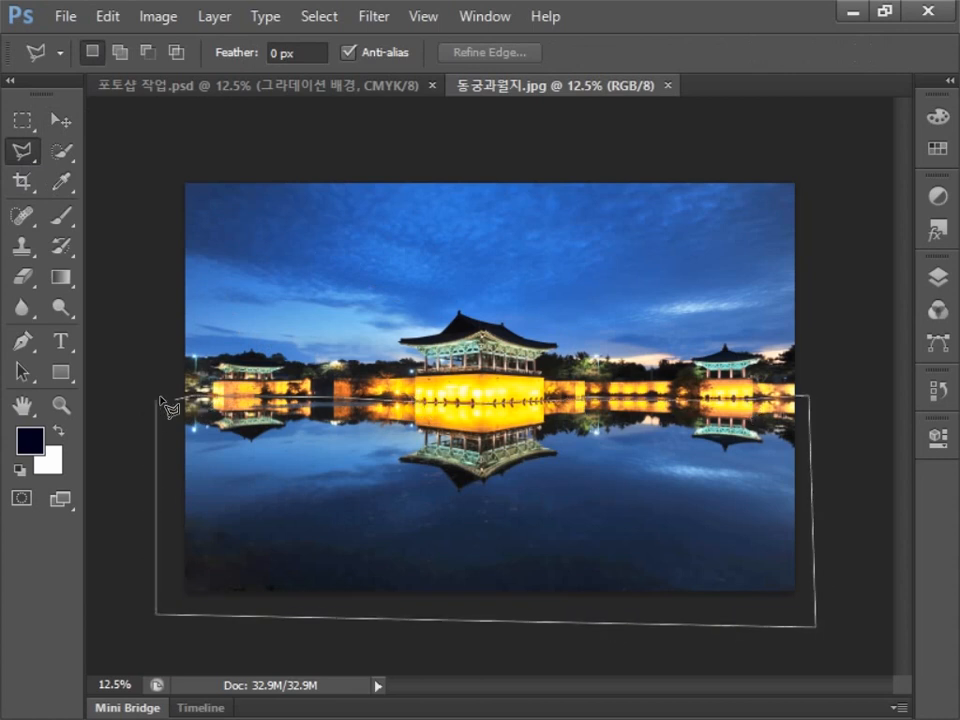
click(162, 399)
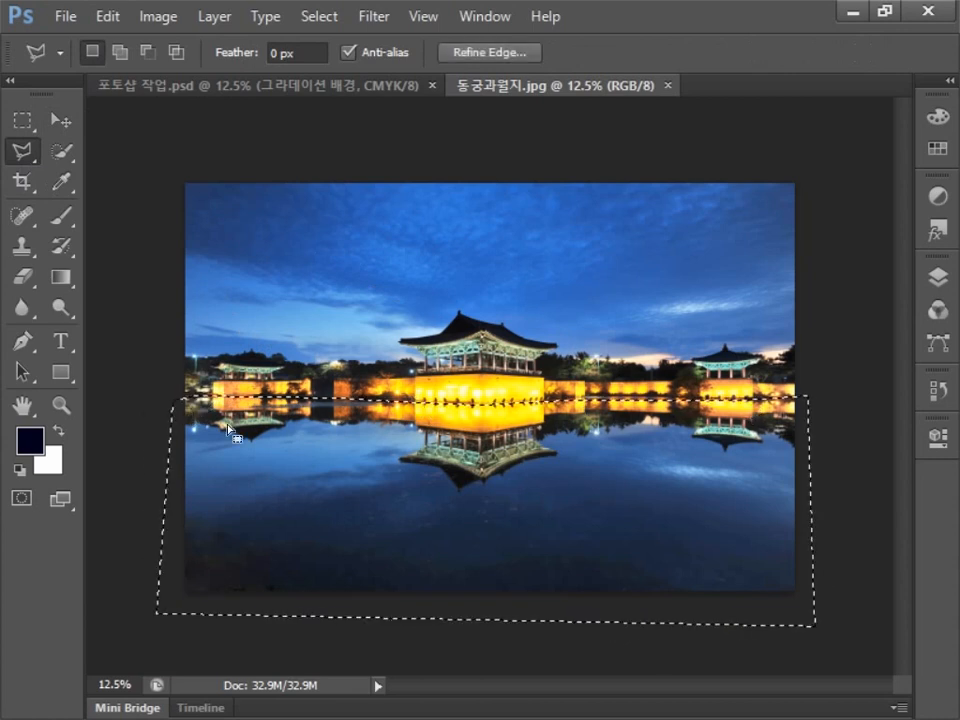
Apply the Ripple distortion filter to the selected water with size Large and an amount of 150%.
click(356, 22)
key(Down)
key(Down)
key(Down)
key(Down)
key(Down)
key(Down)
key(Down)
key(Down)
key(Down)
key(Down)
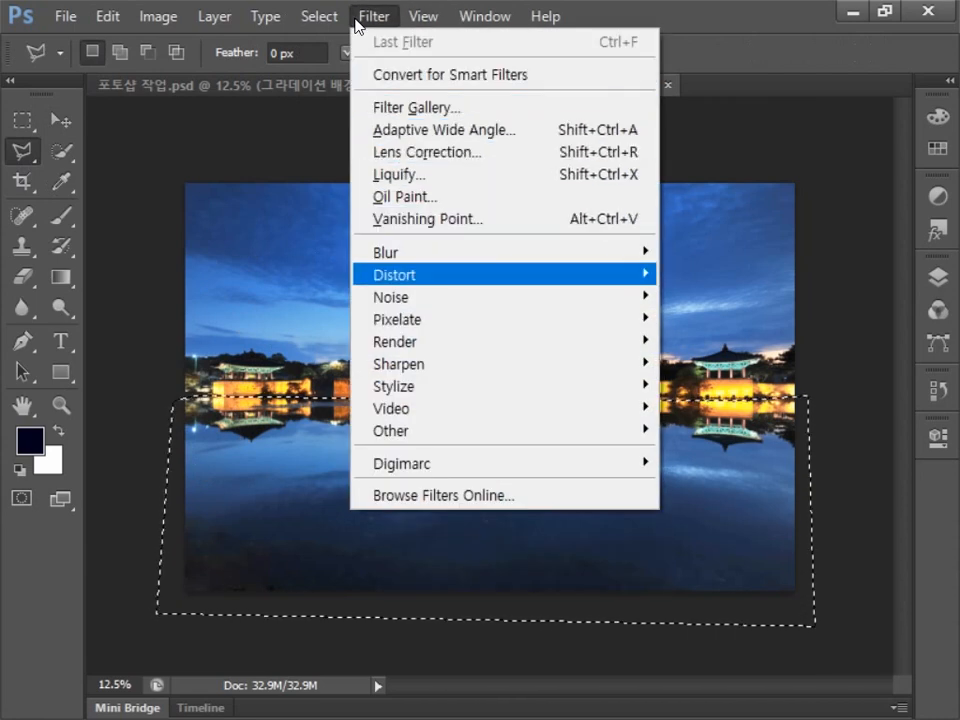
key(Right)
key(Down)
key(Down)
key(Down)
key(Return)
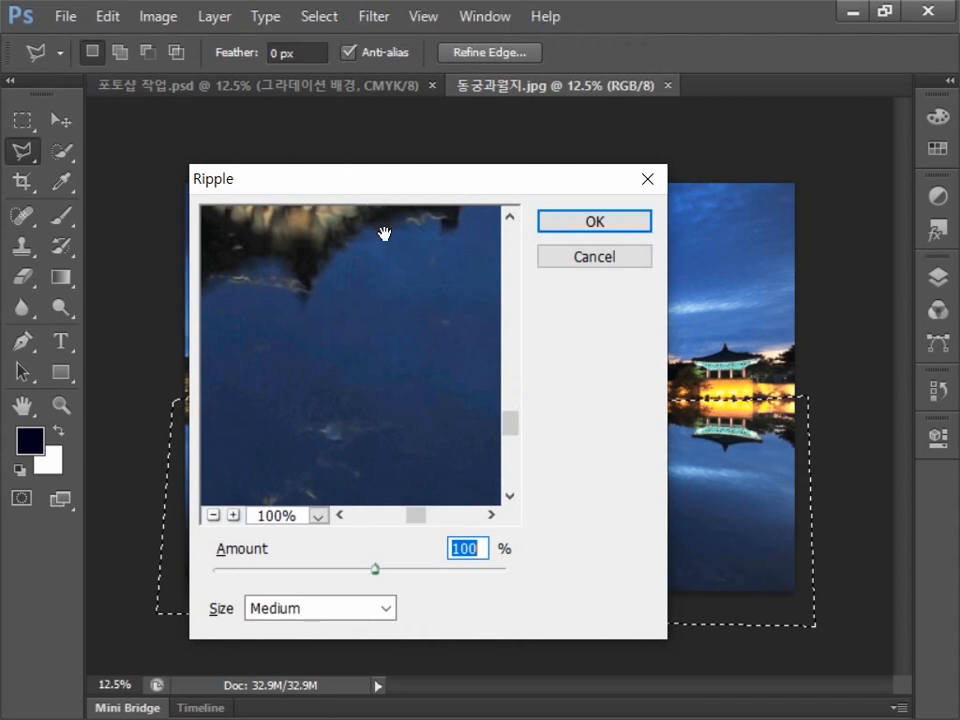
click(370, 608)
click(328, 668)
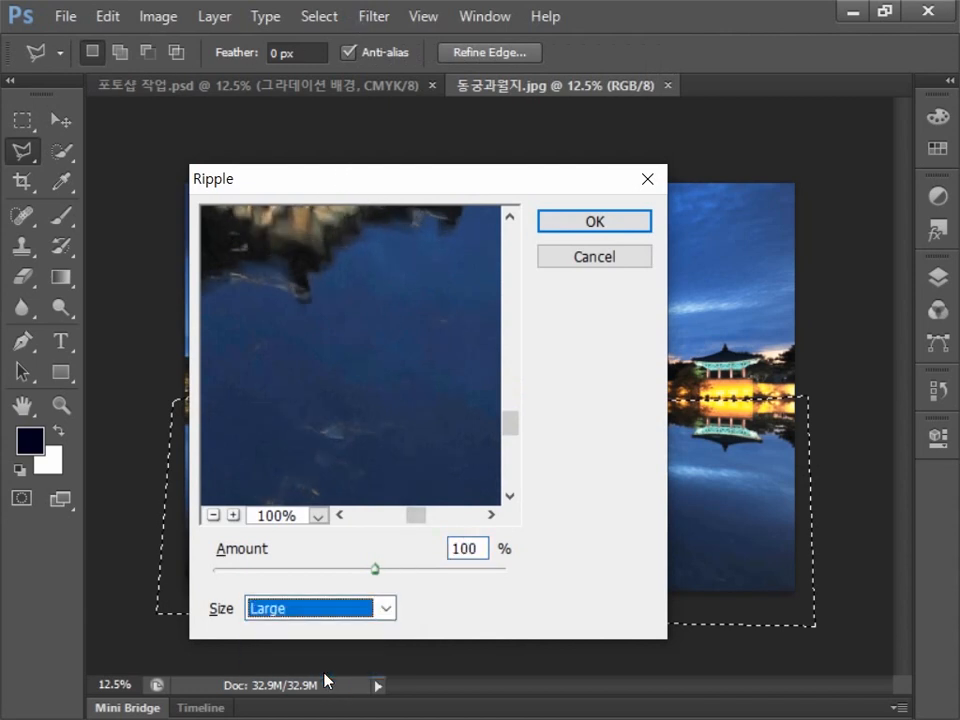
double_click(482, 548)
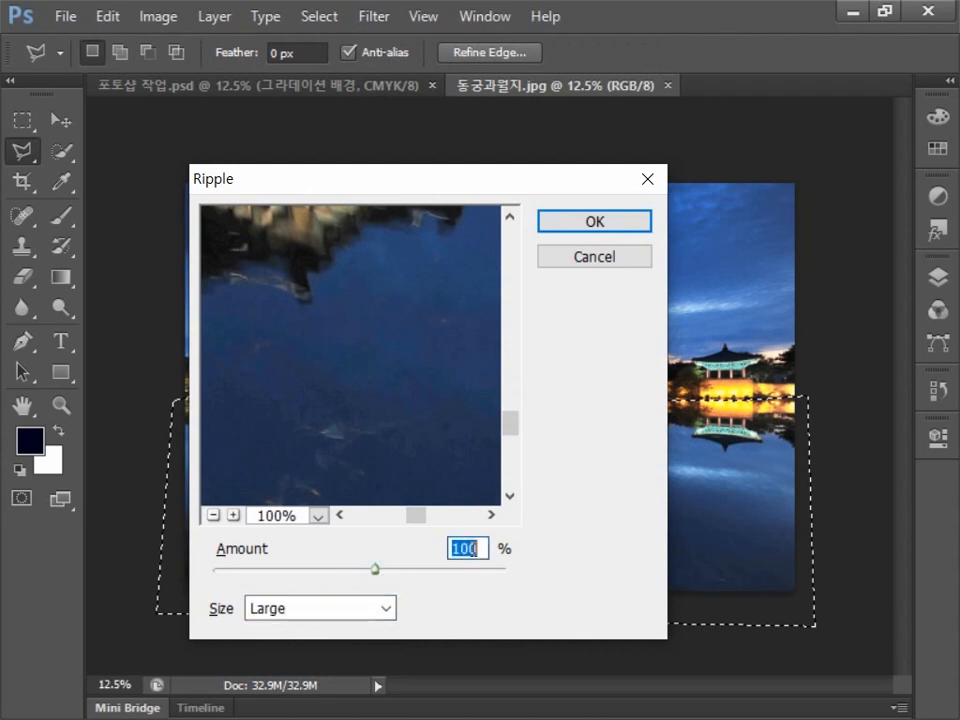
text(150)
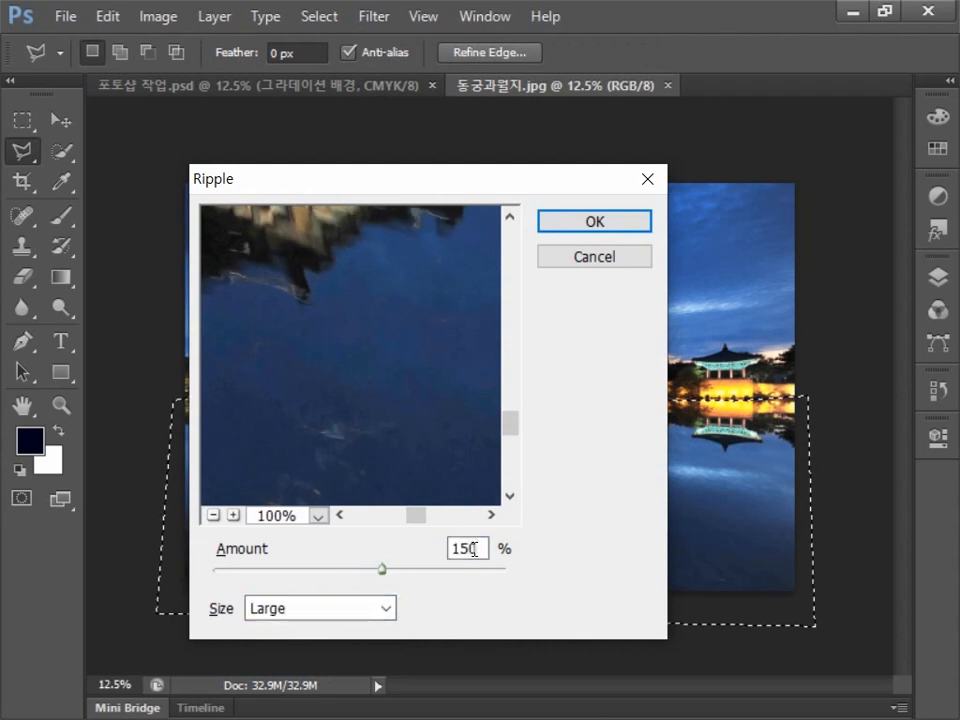
click(583, 221)
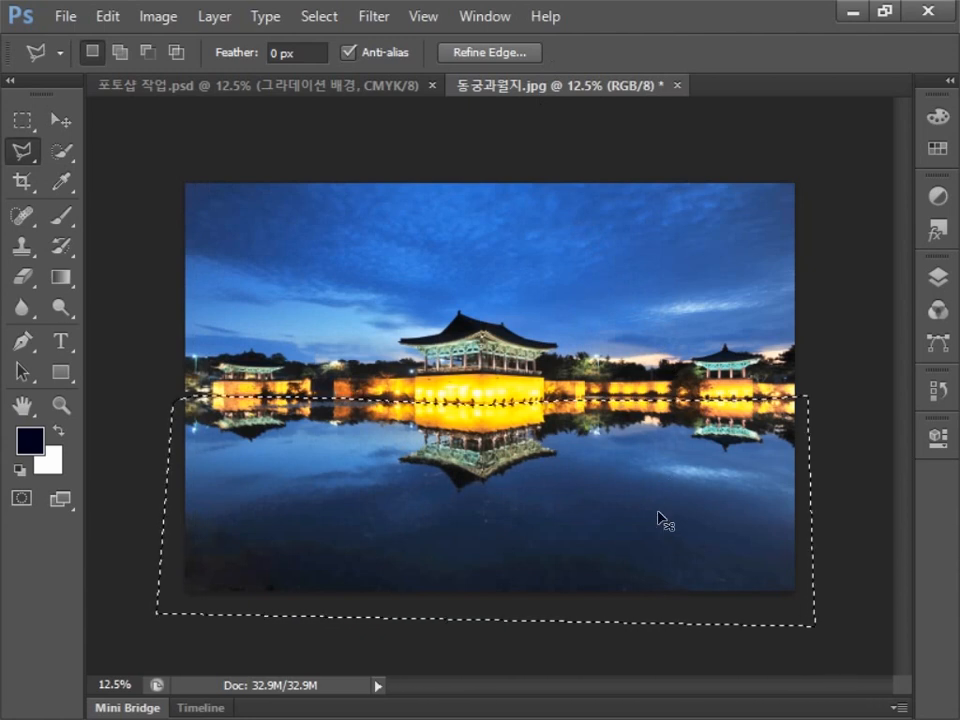
Copy the entire 동궁과월지.jpg image and paste it into the 포토샵 작업.psd poster.
key(ctrl+a)
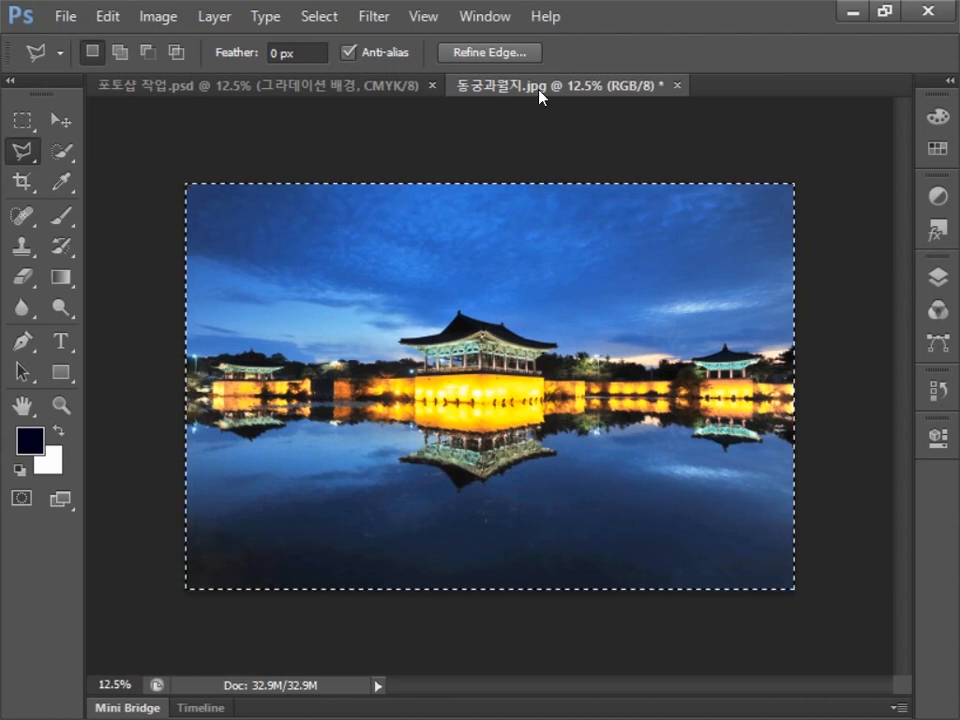
click(286, 92)
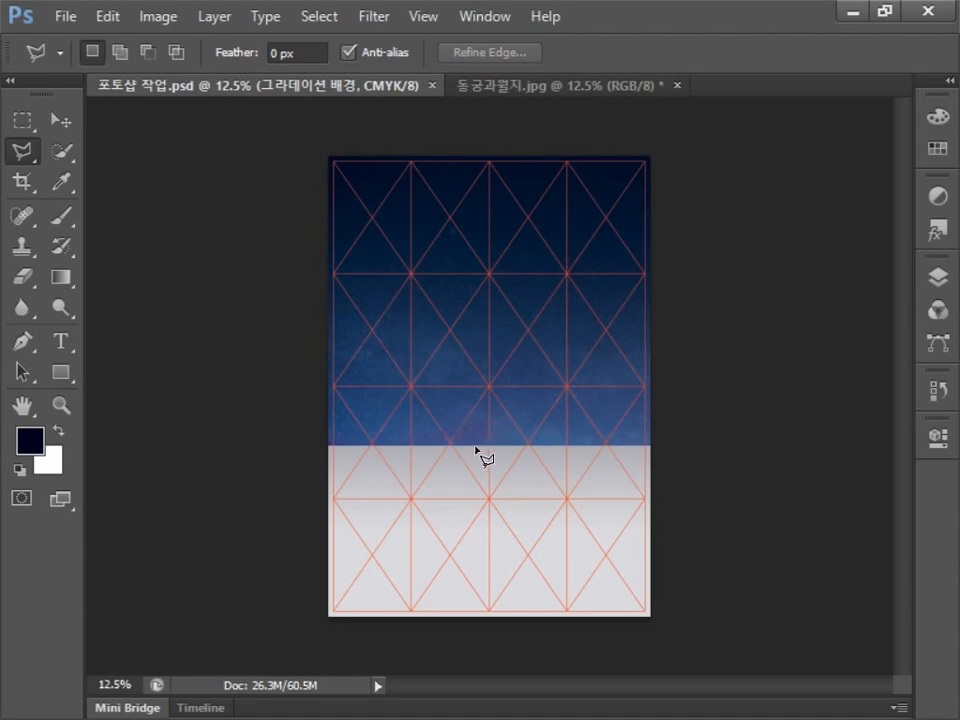
key(ctrl+v)
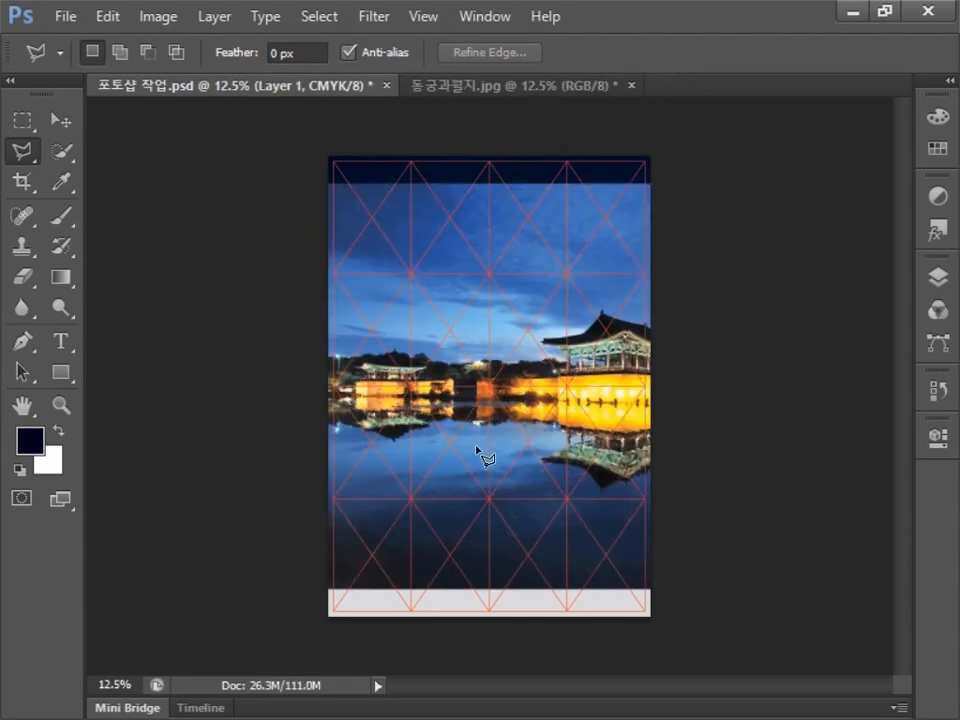
Scale down the pasted palace photo and position it over the lower half of the poster, reaching the bottom edge.
key(ctrl+t)
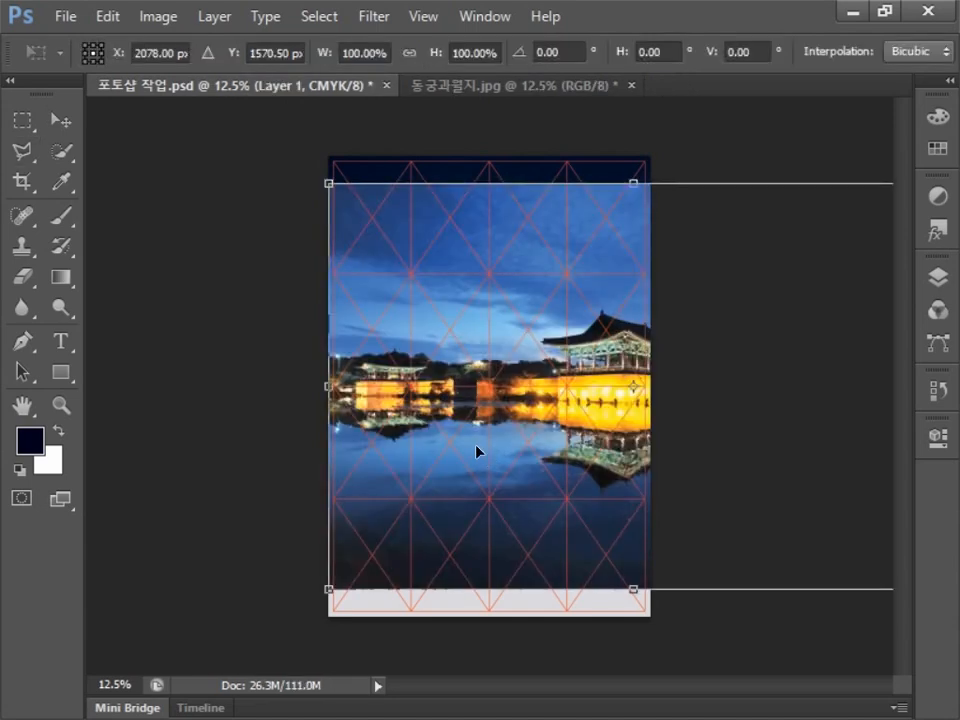
drag(565, 419, 476, 417)
mouse_move(250, 193)
mouse_down()
mouse_move(492, 381)
mouse_move(264, 360)
mouse_up()
key(Return)
key(l)
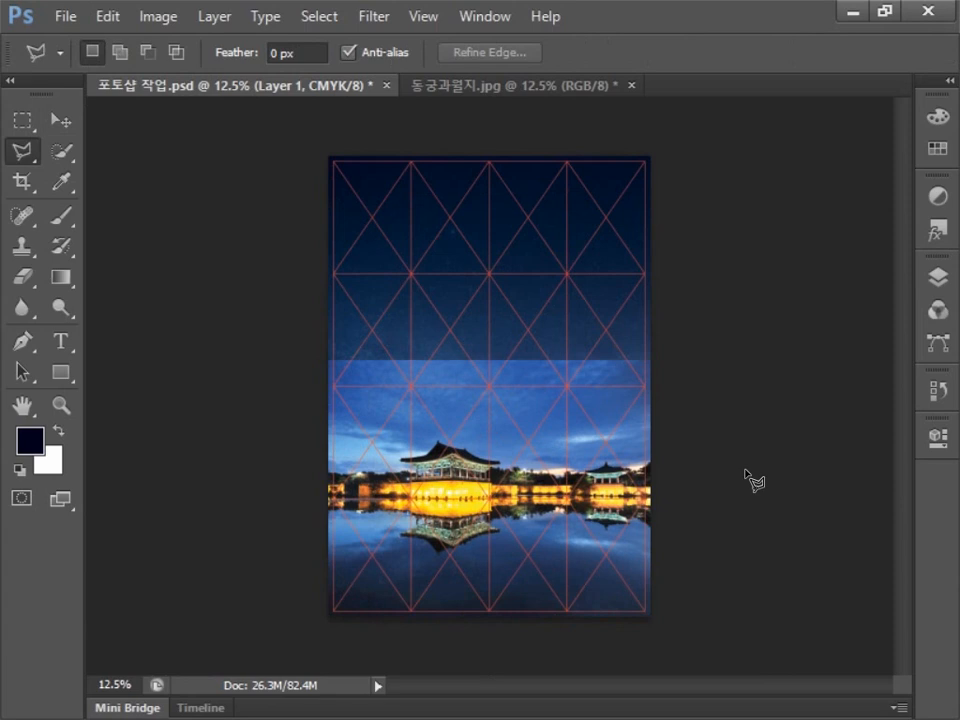
Rename the pasted photo layer as 동궁과월지 and add a layer mask to it.
click(936, 280)
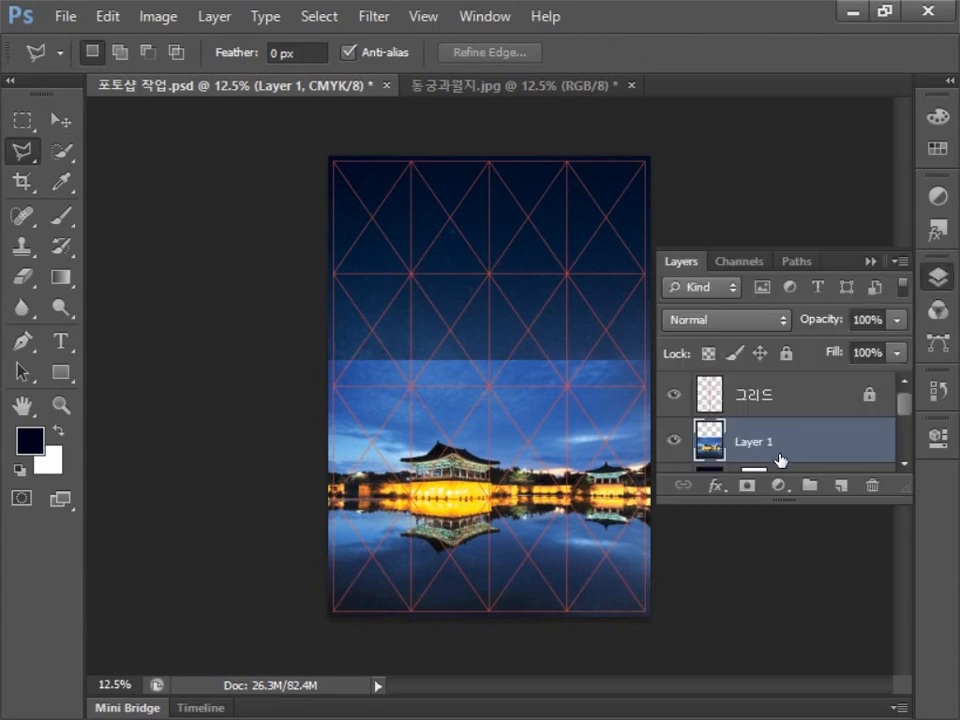
double_click(755, 445)
text(ㄷ)
text(궁과월지)
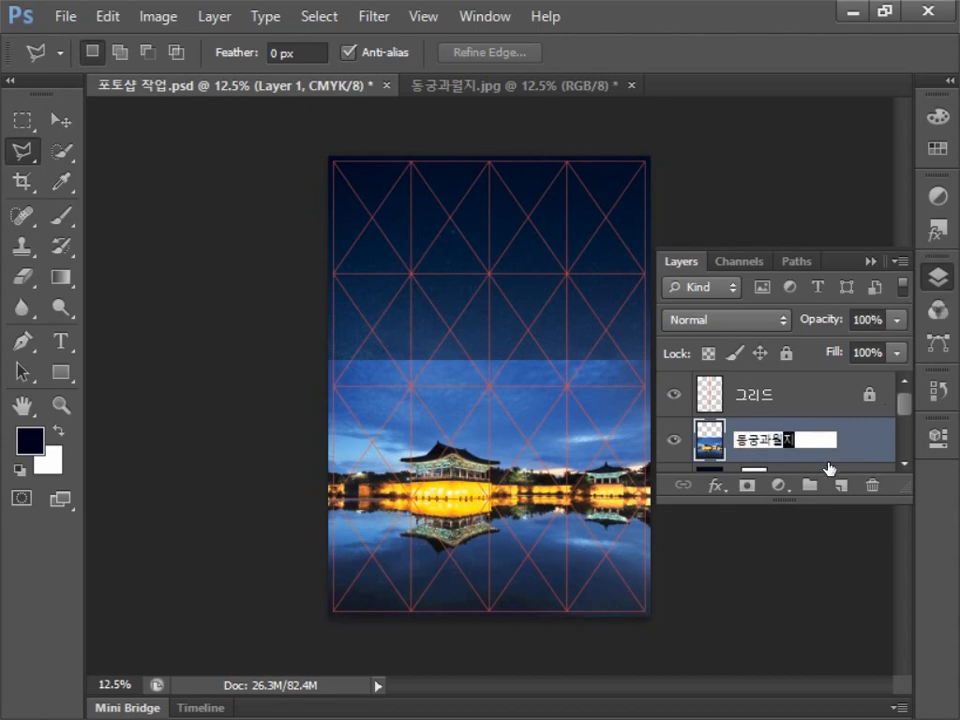
click(867, 433)
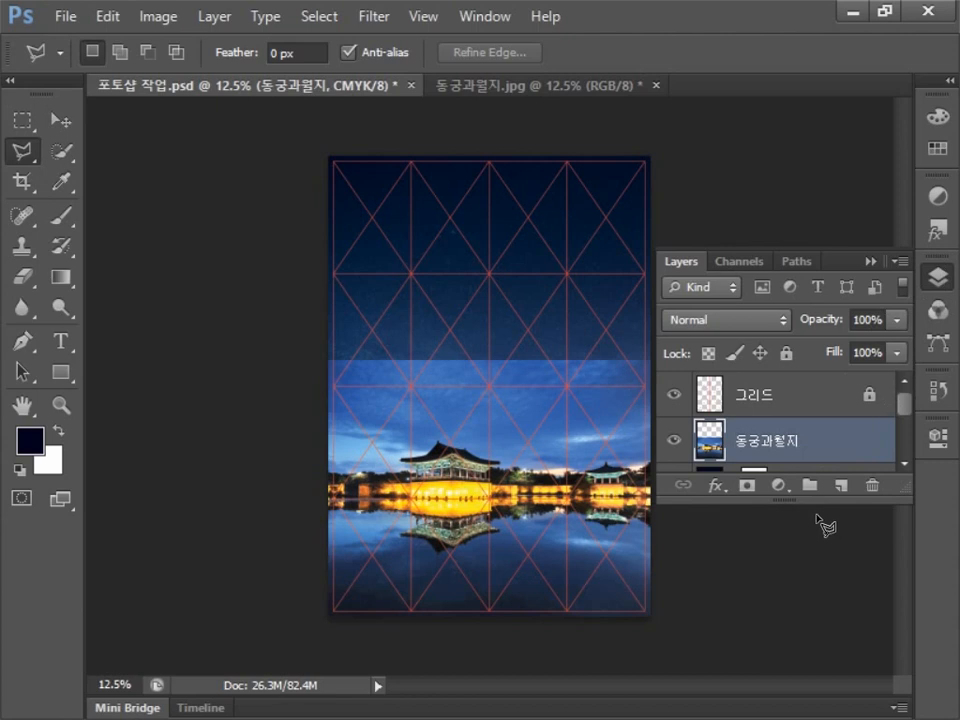
click(746, 485)
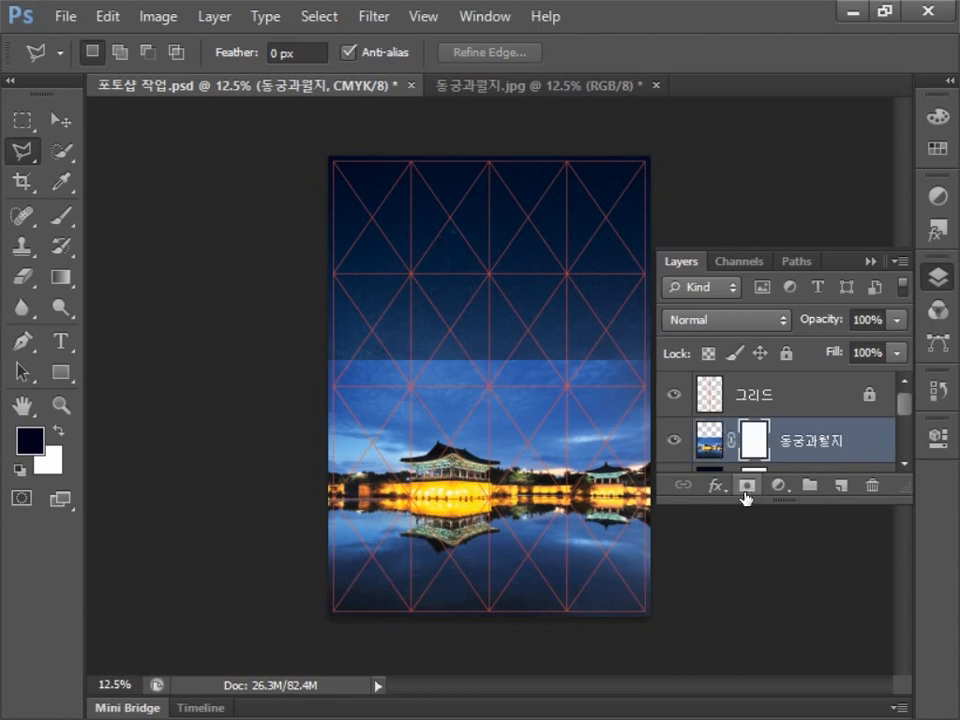
Apply a white-to-black linear gradient to the 동궁과월지 layer mask so the photo's upper edge fades into the sky.
key(g)
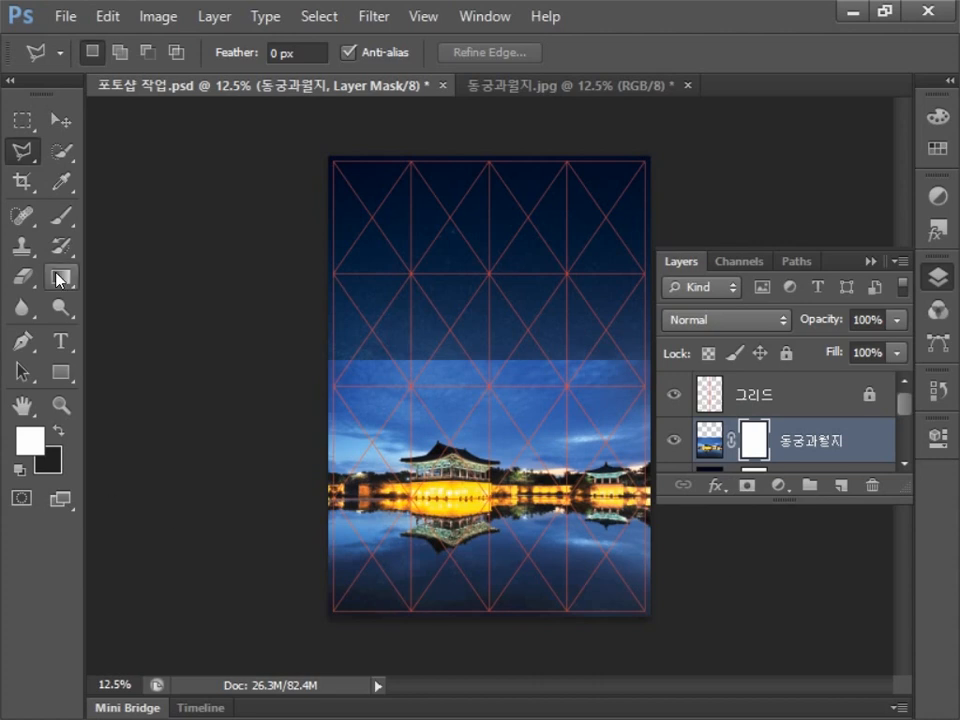
drag(498, 478, 549, 346)
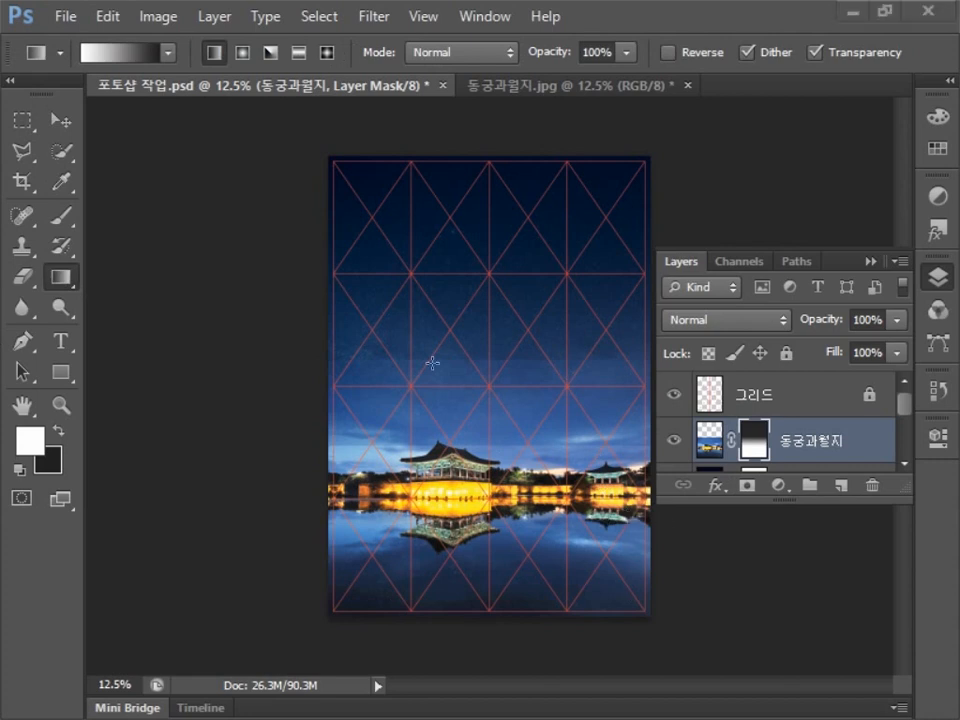
Copy the white 경주전 calligraphy from 일러스트 작업.ai in Illustrator and place it as pixels in the Photoshop poster.
key(alt+Tab)
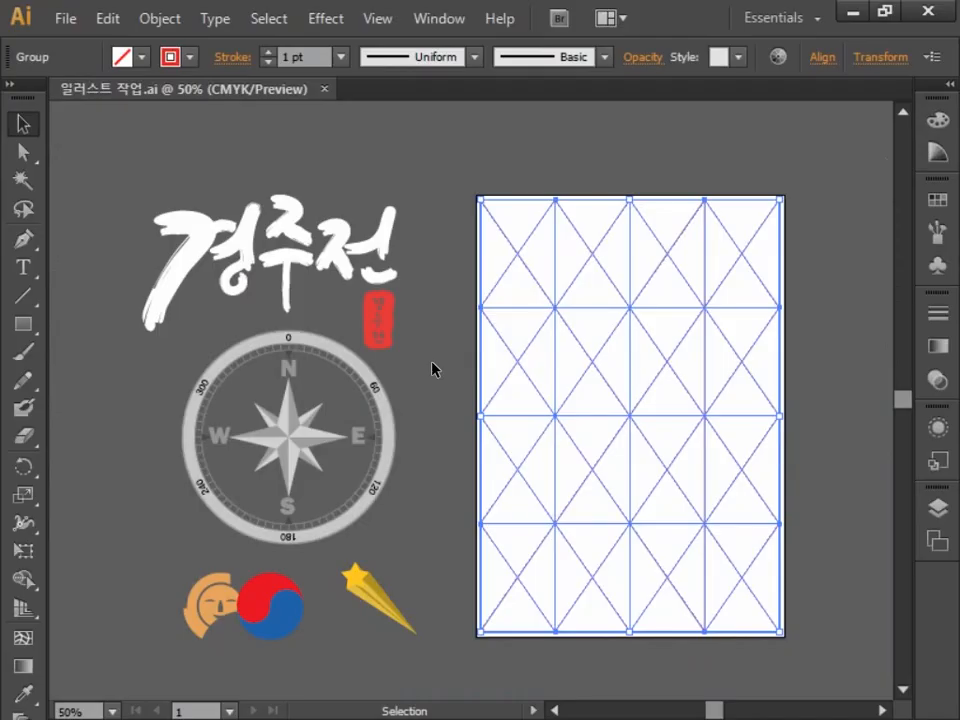
drag(129, 167, 440, 268)
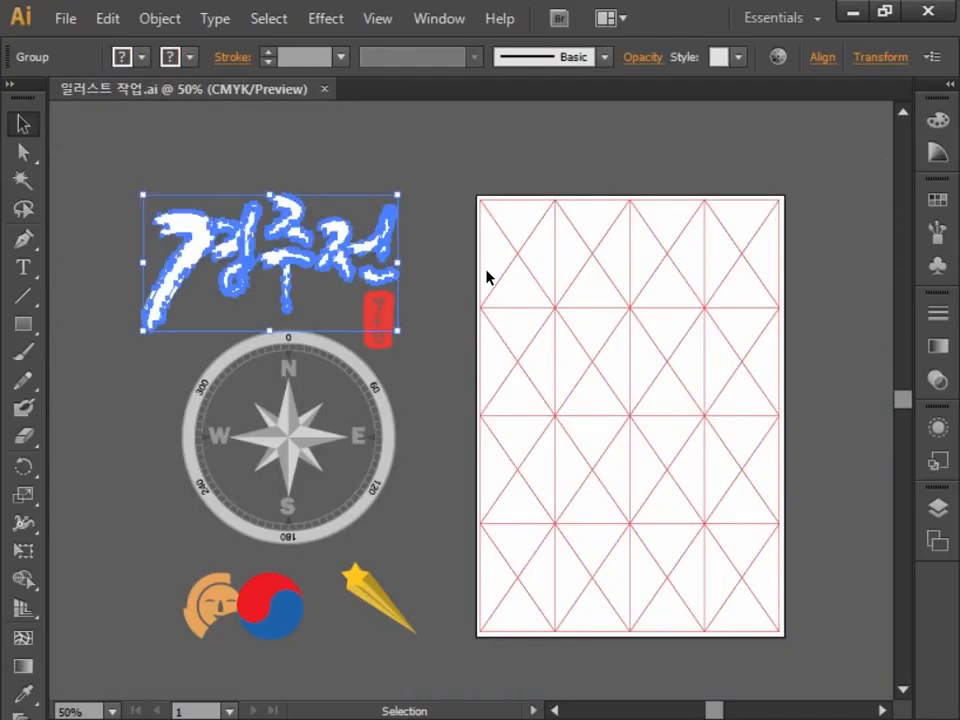
key(ctrl+c)
key(alt+Tab)
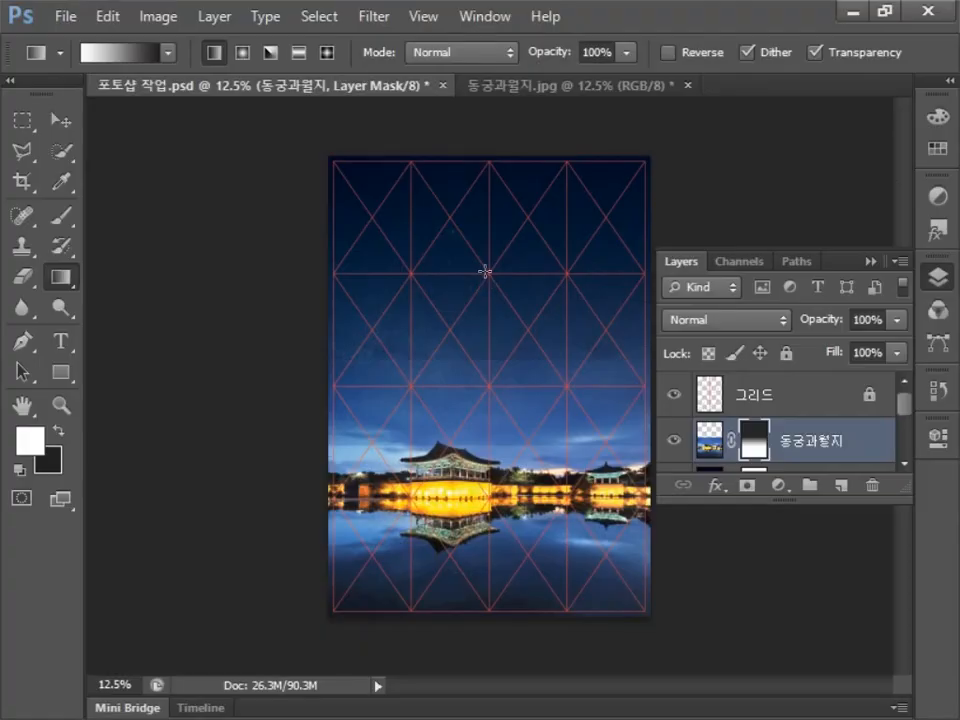
key(ctrl+v)
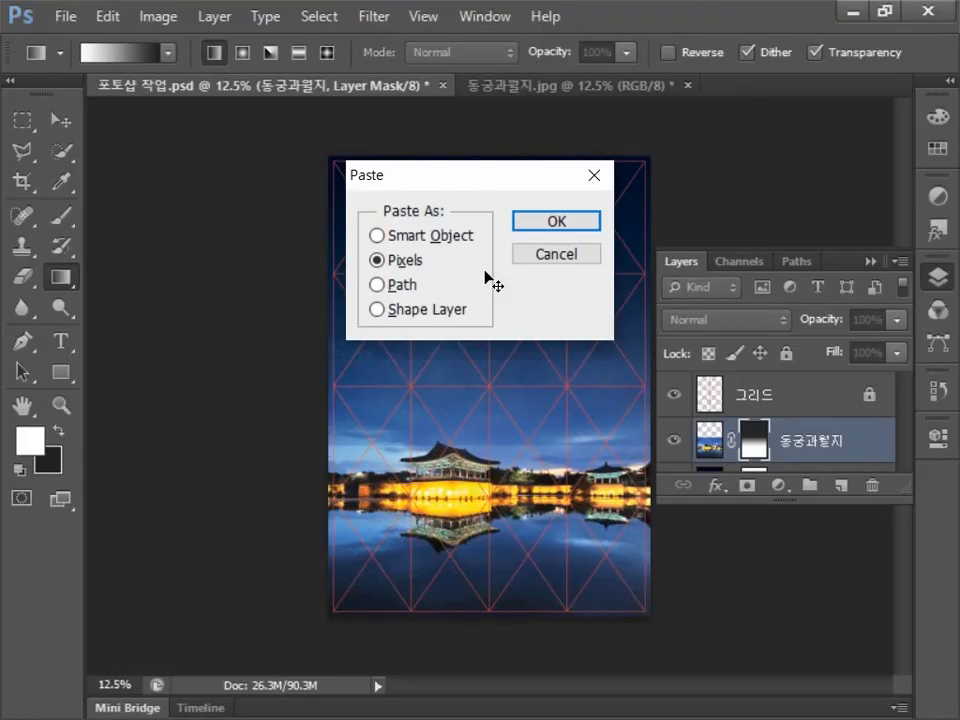
click(556, 221)
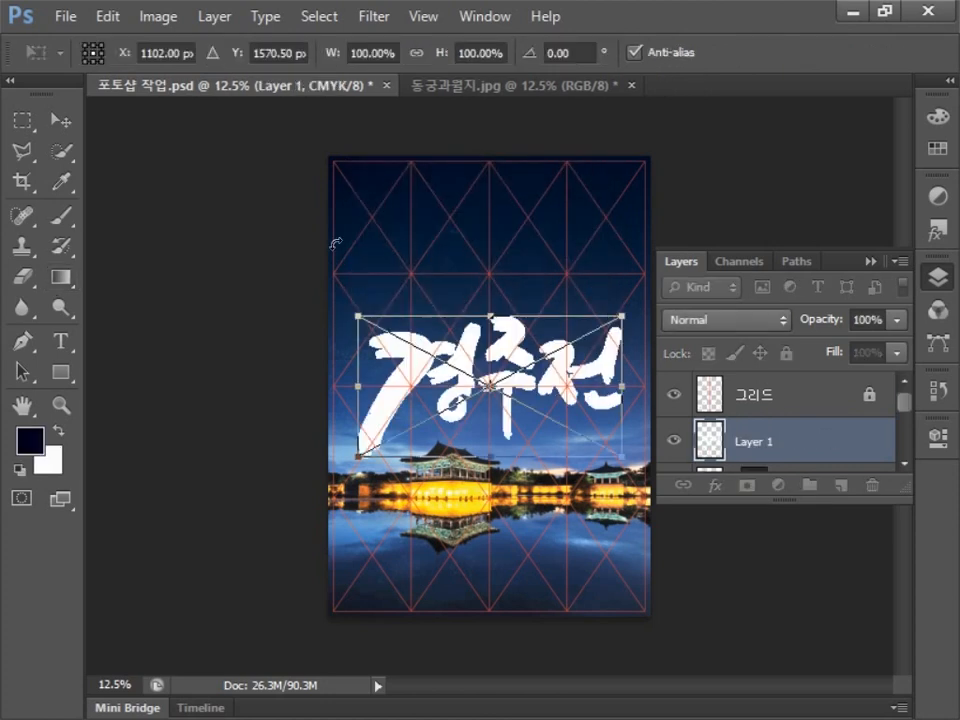
click(70, 118)
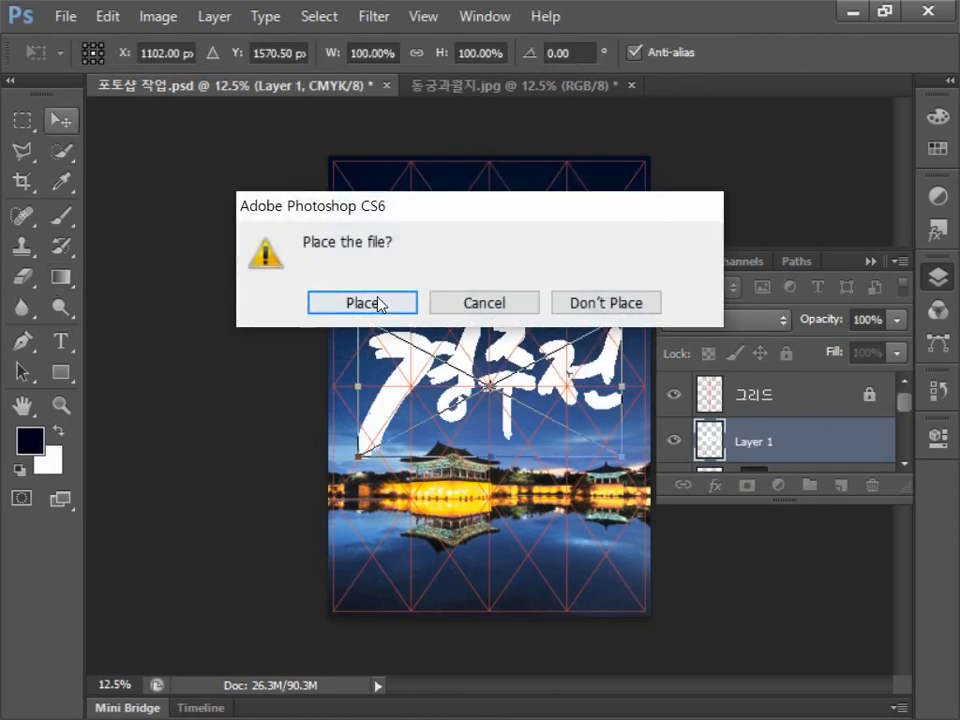
click(398, 309)
Move the 경주전 calligraphy into the upper half of the poster and scale it down, slightly right of centre.
drag(529, 356, 533, 258)
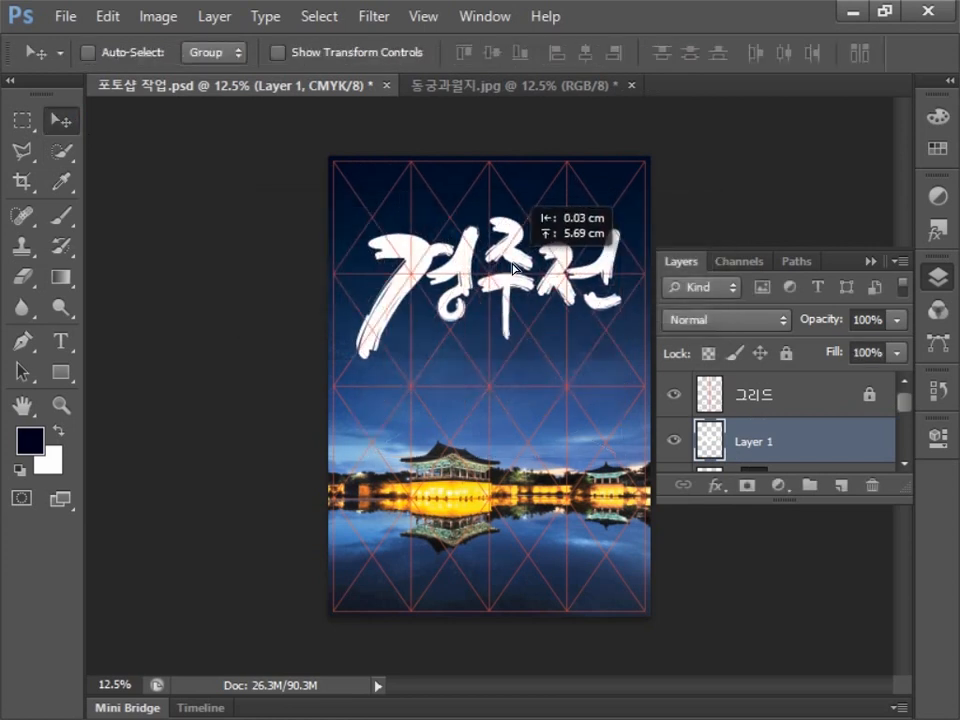
key(ctrl+t)
drag(354, 214, 449, 267)
drag(559, 305, 532, 279)
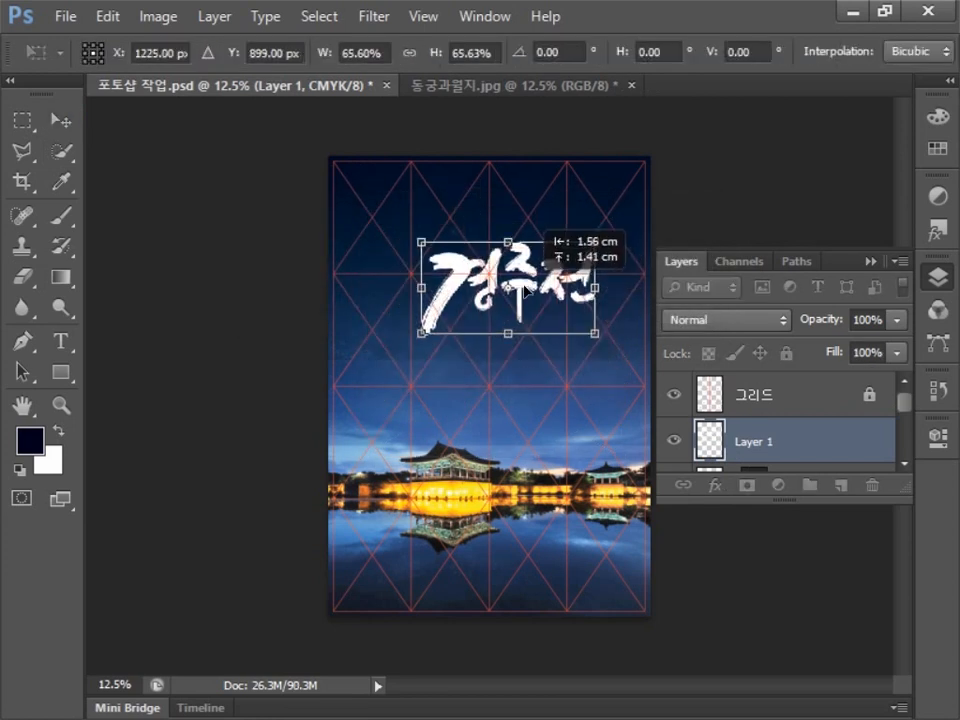
drag(422, 333, 404, 343)
drag(505, 290, 507, 284)
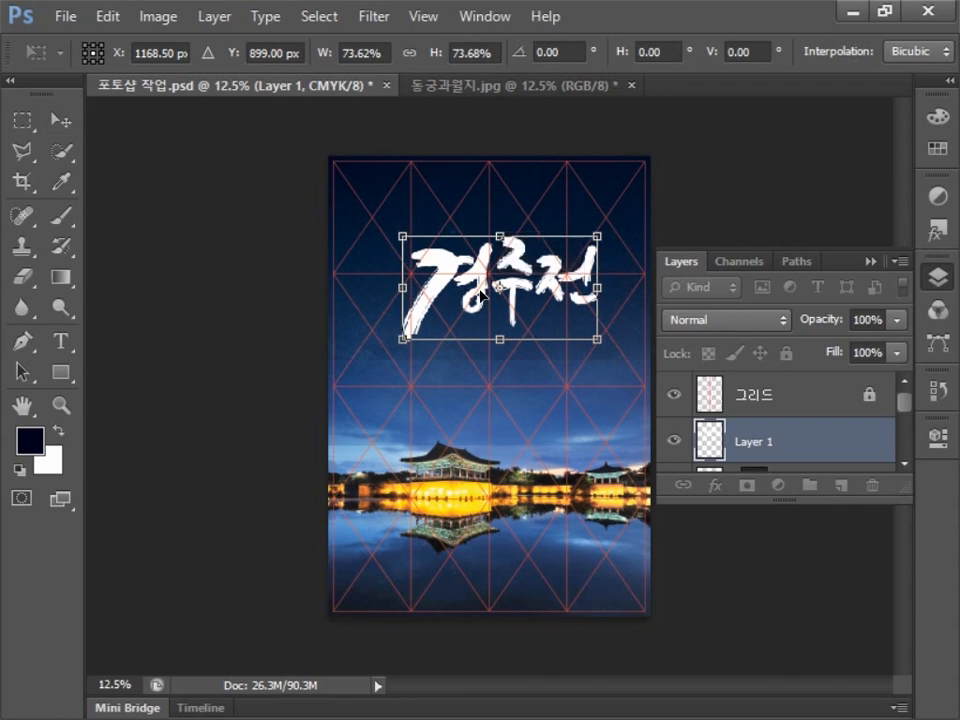
drag(594, 241, 615, 238)
drag(558, 269, 555, 260)
drag(399, 217, 405, 221)
key(Return)
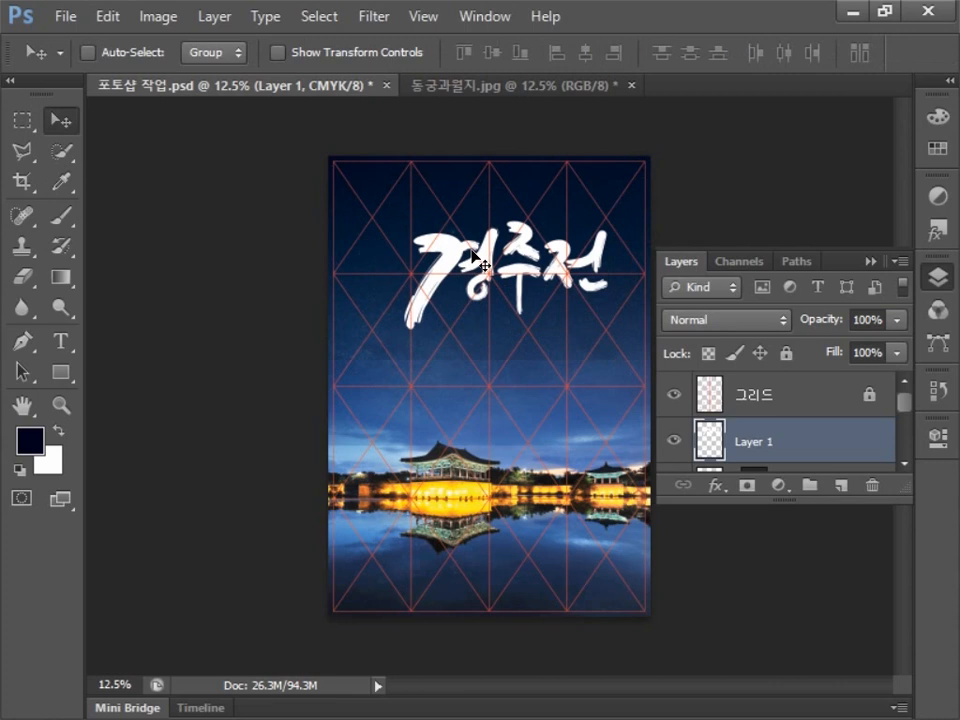
Rename the pasted calligraphy layer as 캘리그라피.
double_click(758, 443)
text(캘리그라피)
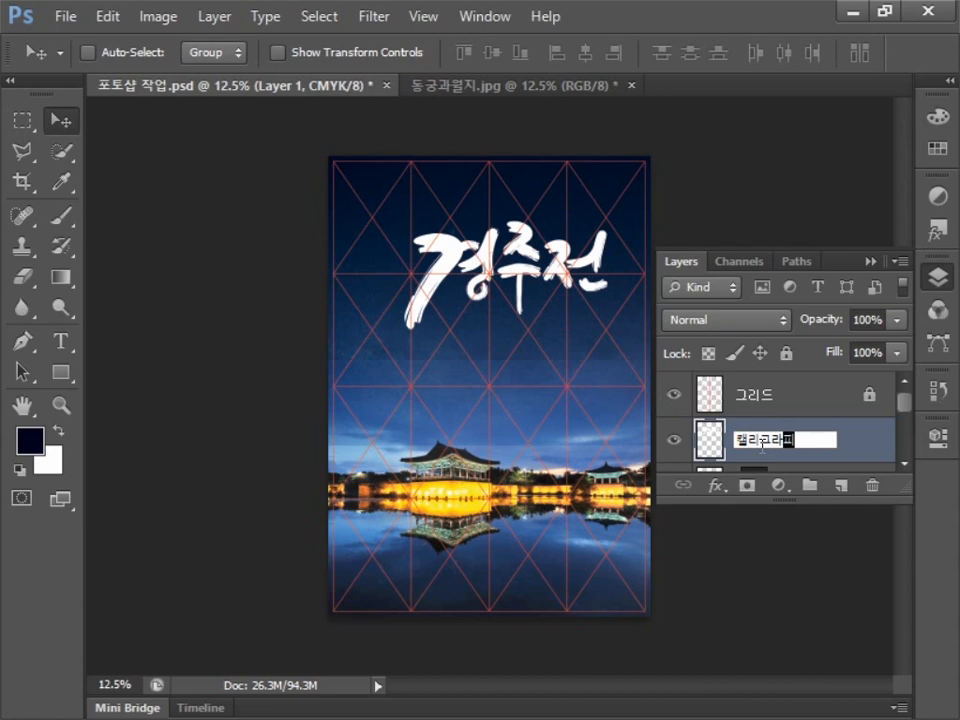
key(Return)
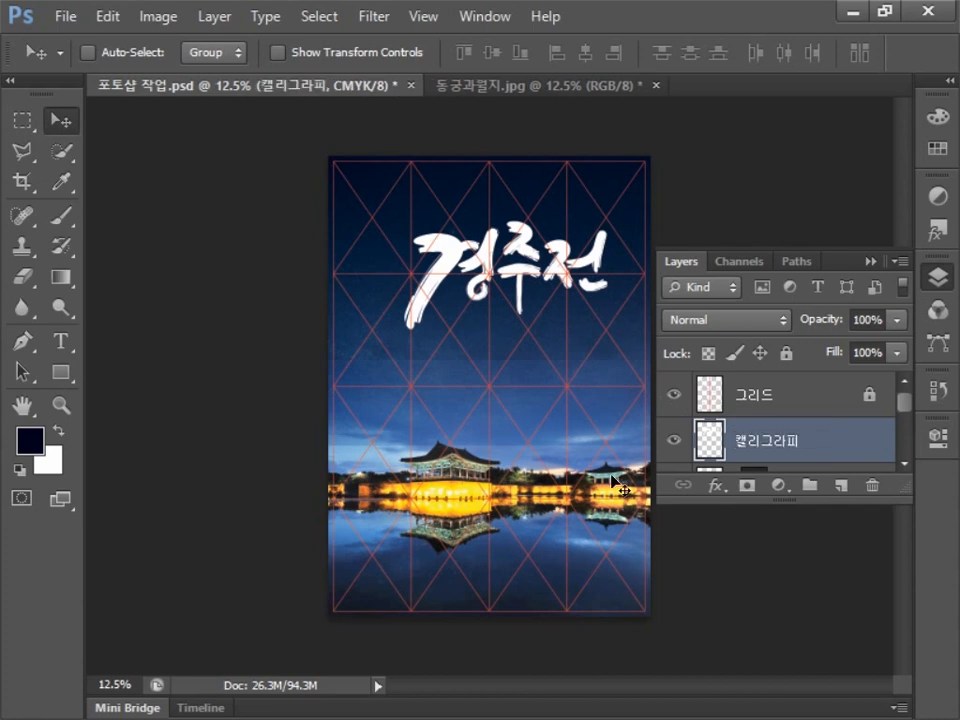
Duplicate the 캘리그라피 layer and rename the copy as 캘리그라피 테두리.
key(ctrl+j)
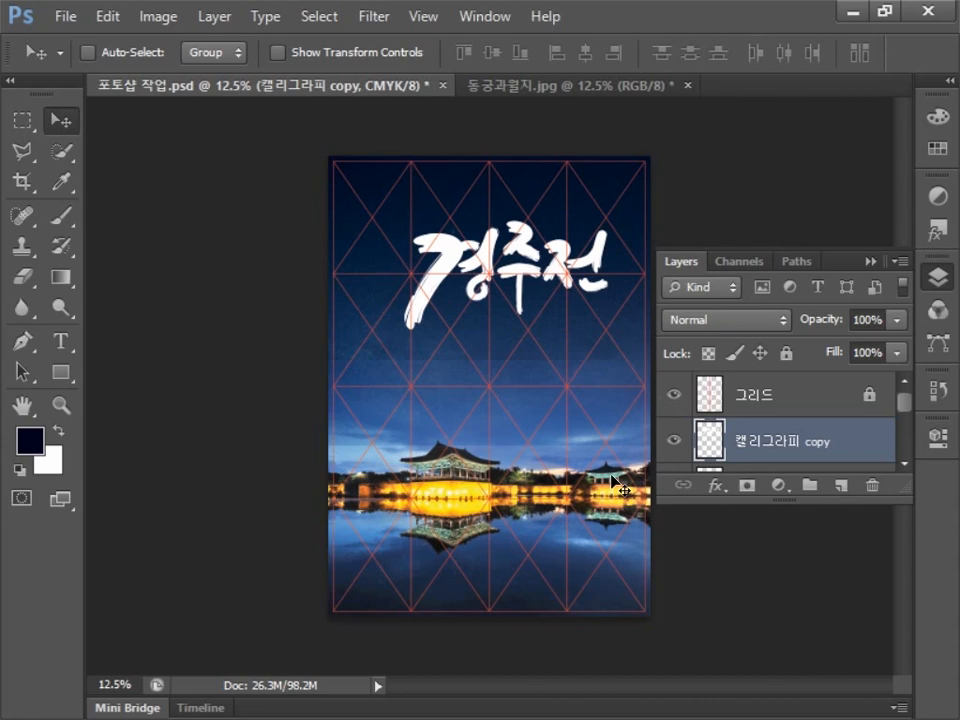
double_click(781, 441)
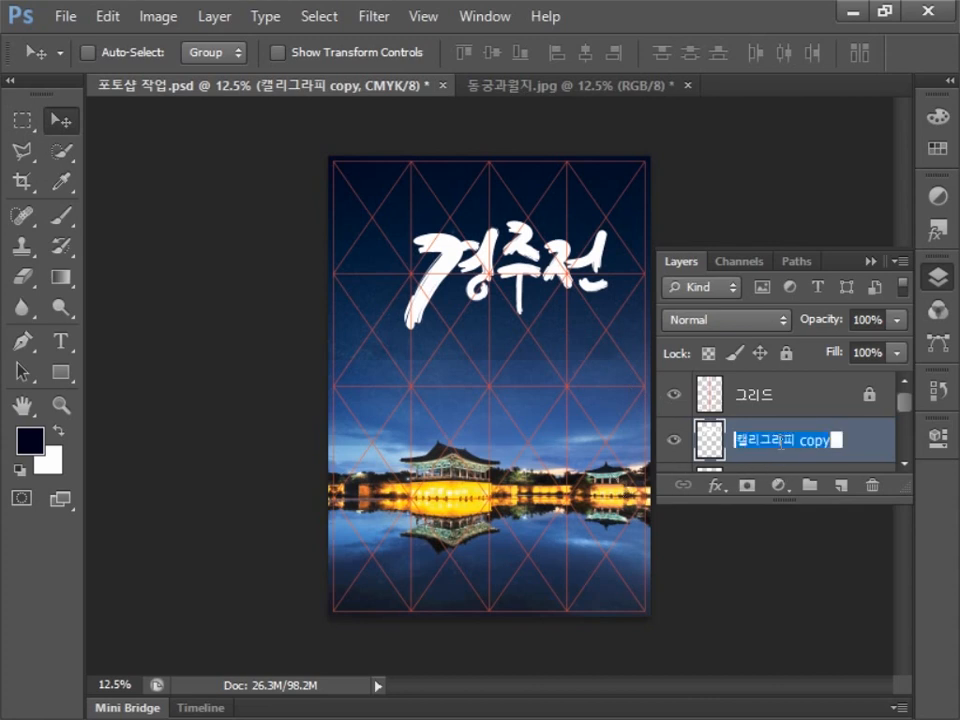
text(캘리그라피 테두리)
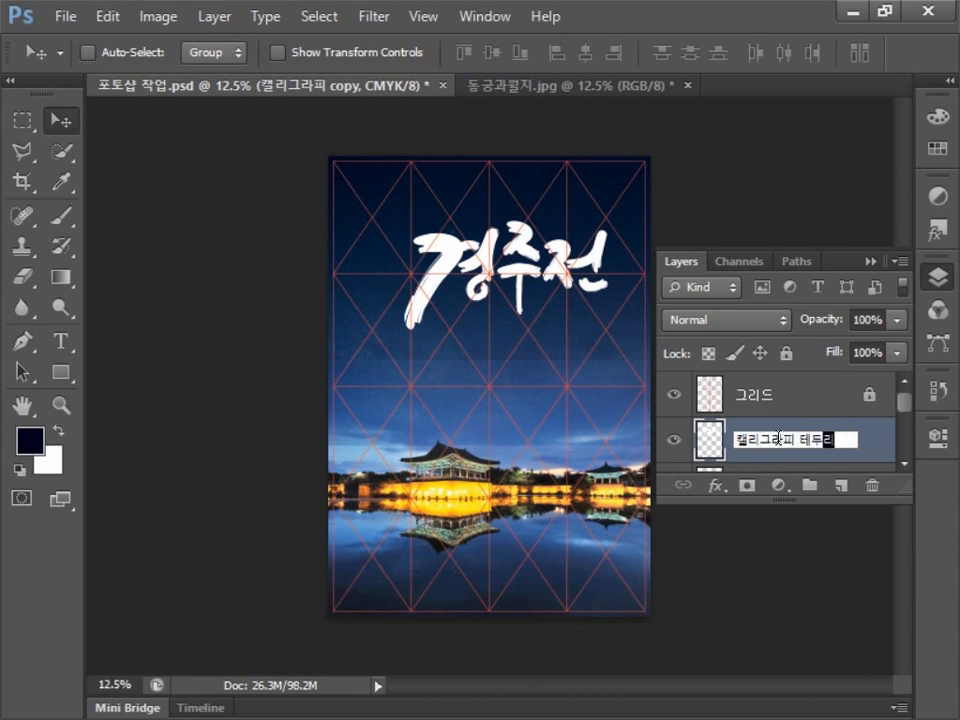
key(Return)
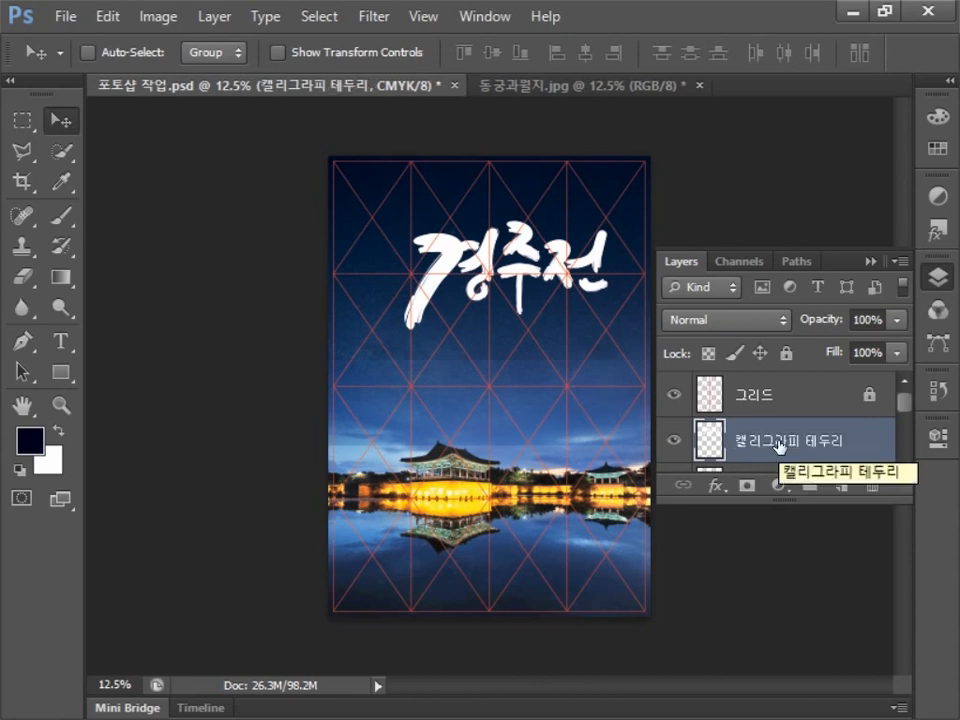
Move the 캘리그라피 테두리 layer directly below the 캘리그라피 layer, enlarging the layer list to show more layers.
drag(779, 447, 818, 428)
drag(795, 499, 795, 662)
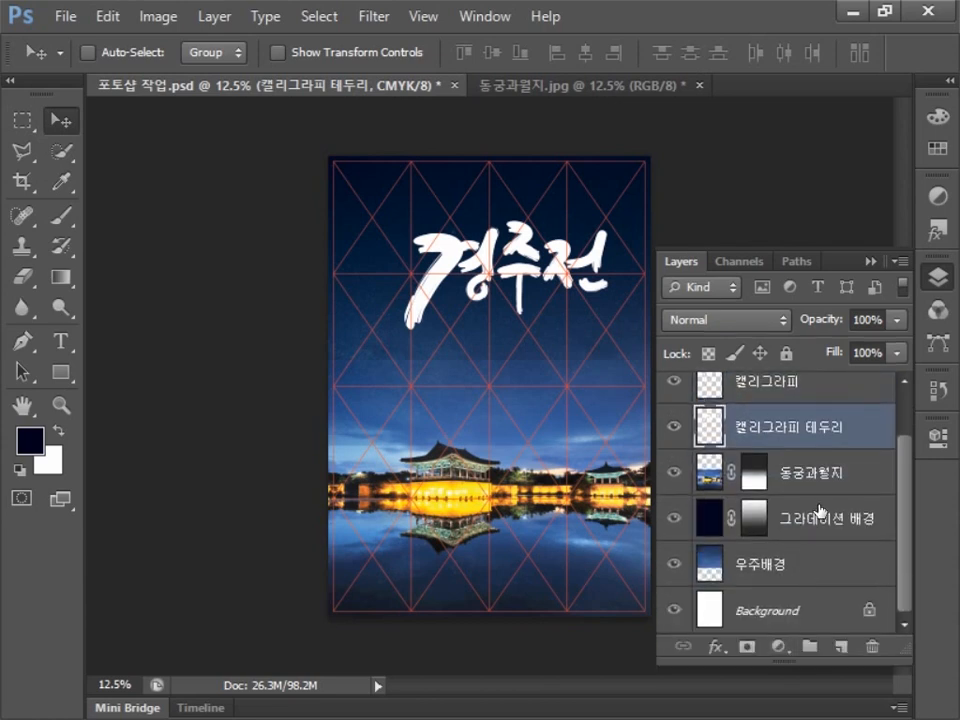
scroll(820, 510, up, 1)
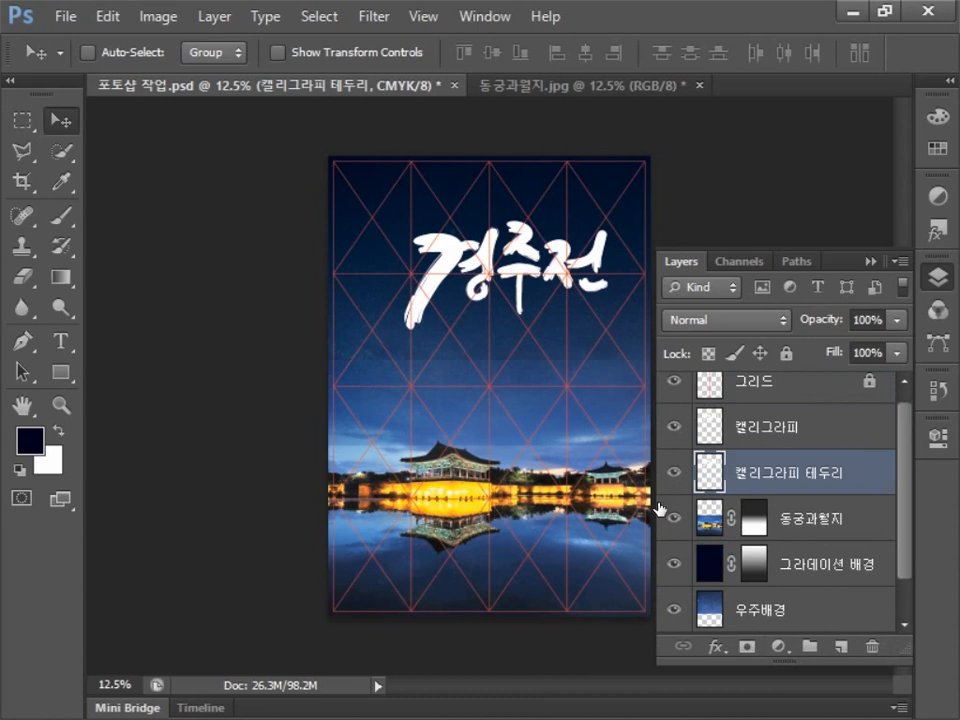
Give the 캘리그라피 테두리 layer a black outside stroke of 15 px and rasterize its layer style.
double_click(878, 488)
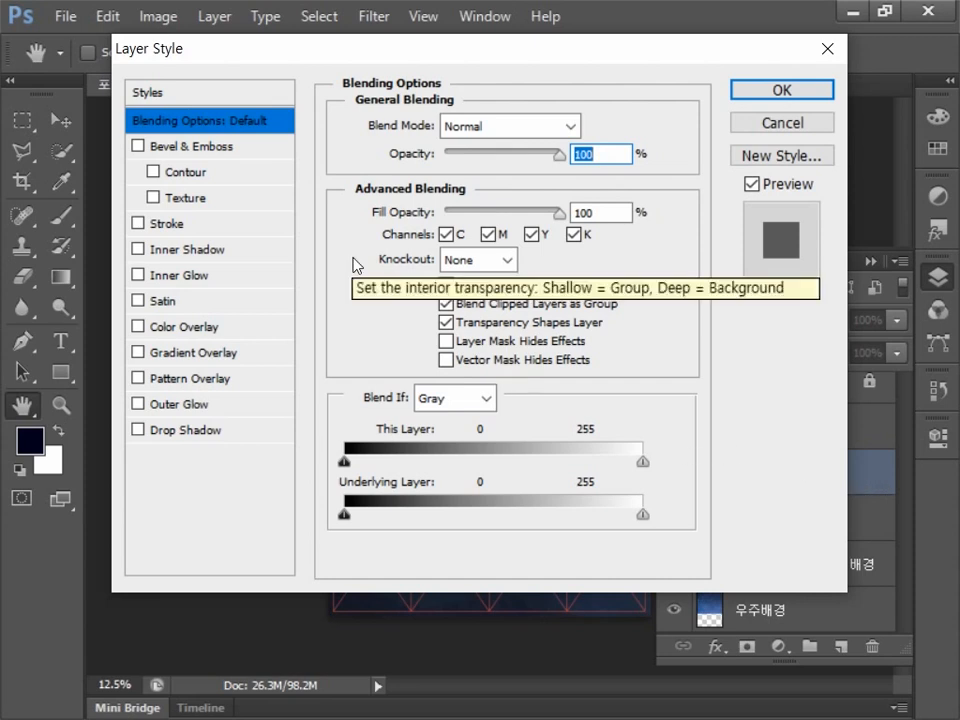
click(216, 225)
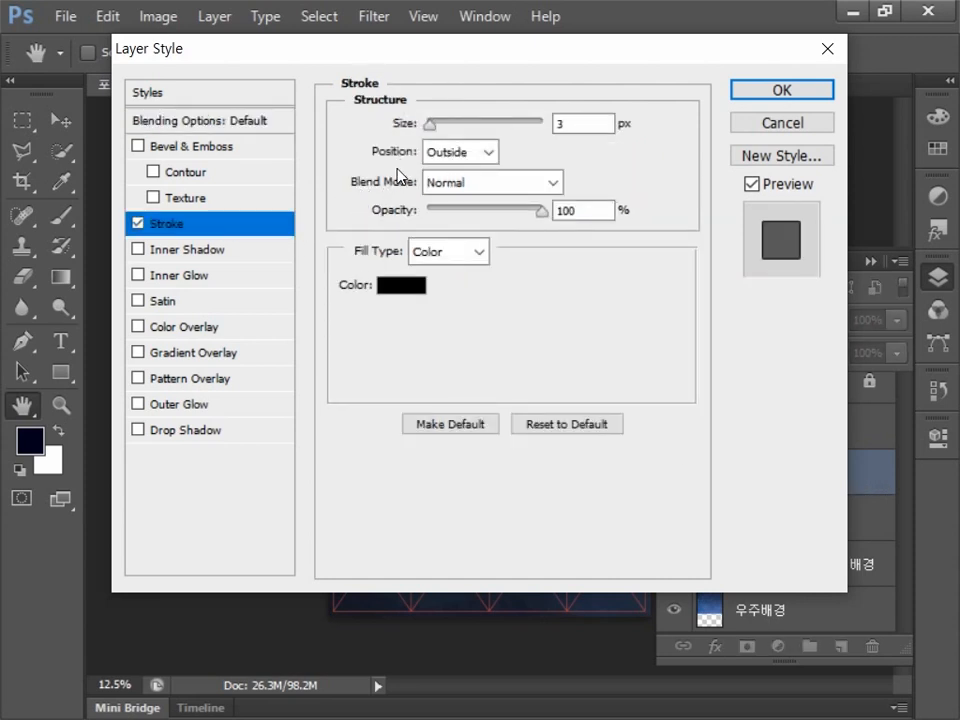
click(590, 125)
text(15)
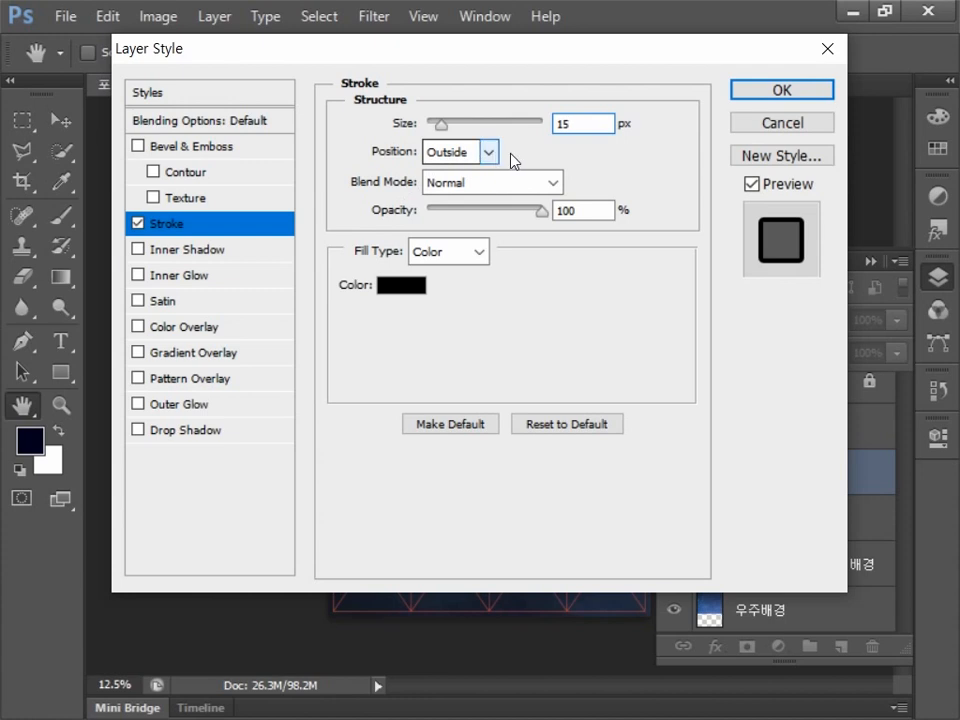
click(786, 90)
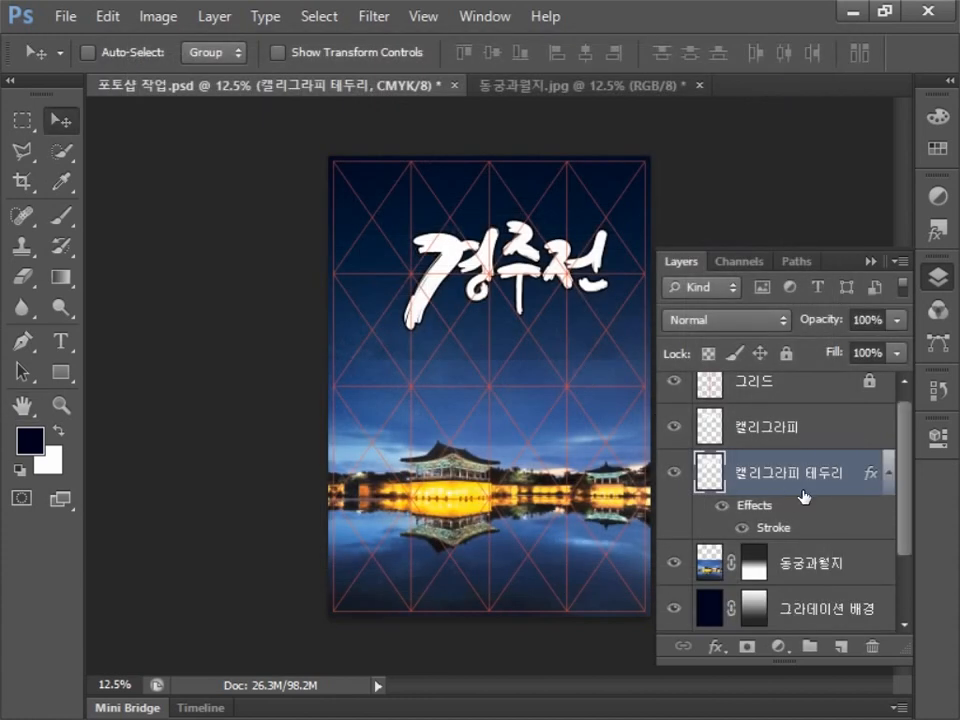
right_click(858, 484)
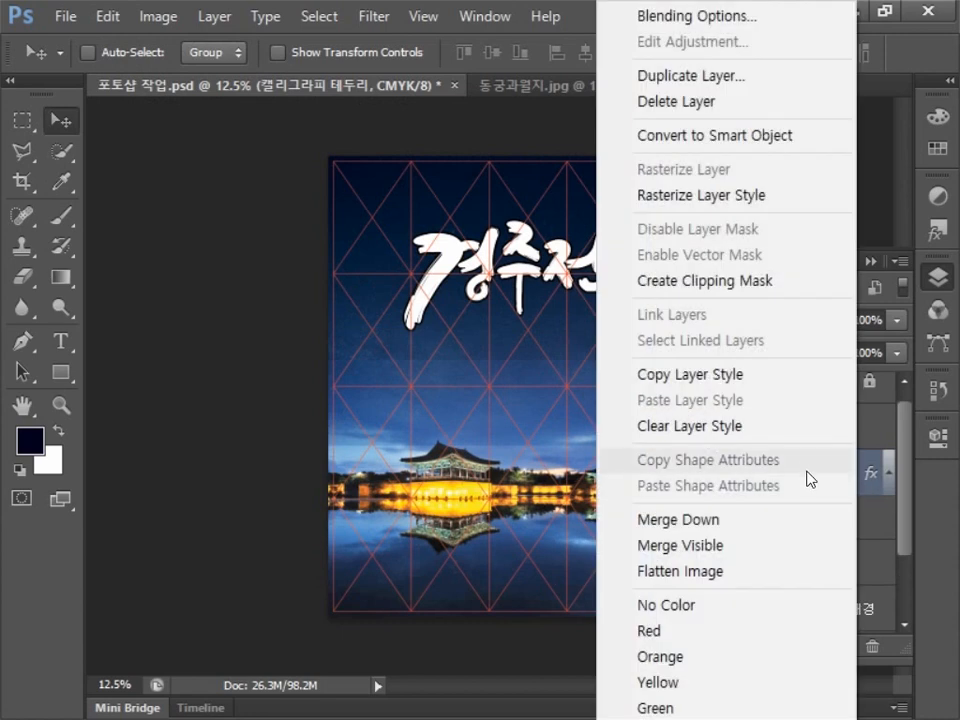
click(697, 195)
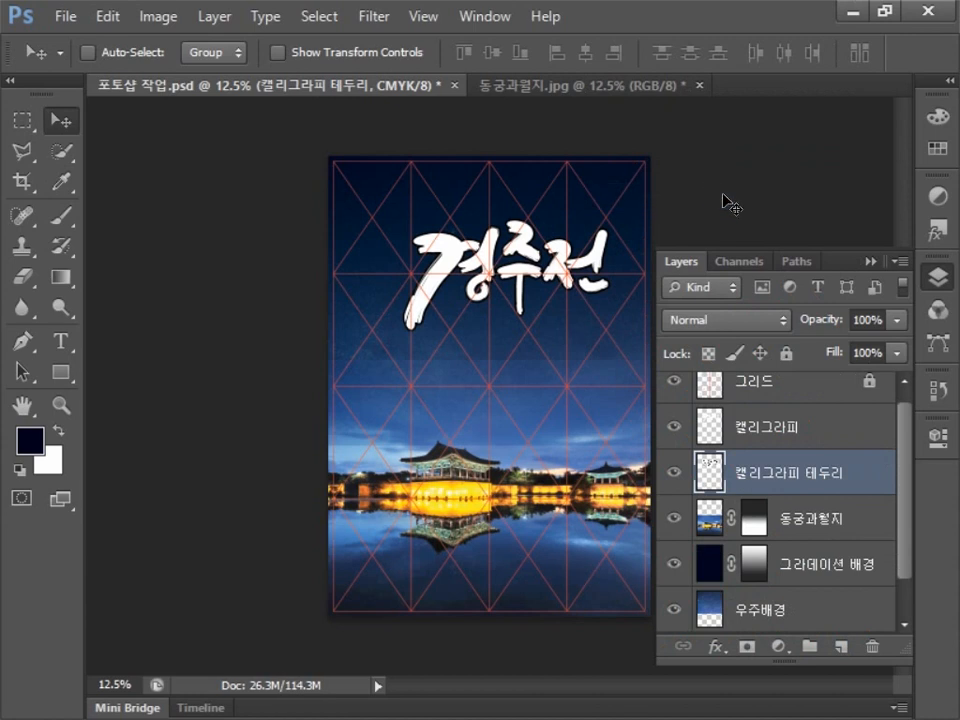
Add a Gradient Overlay to the rasterized 캘리그라피 테두리 layer and open its gradient for editing.
double_click(893, 487)
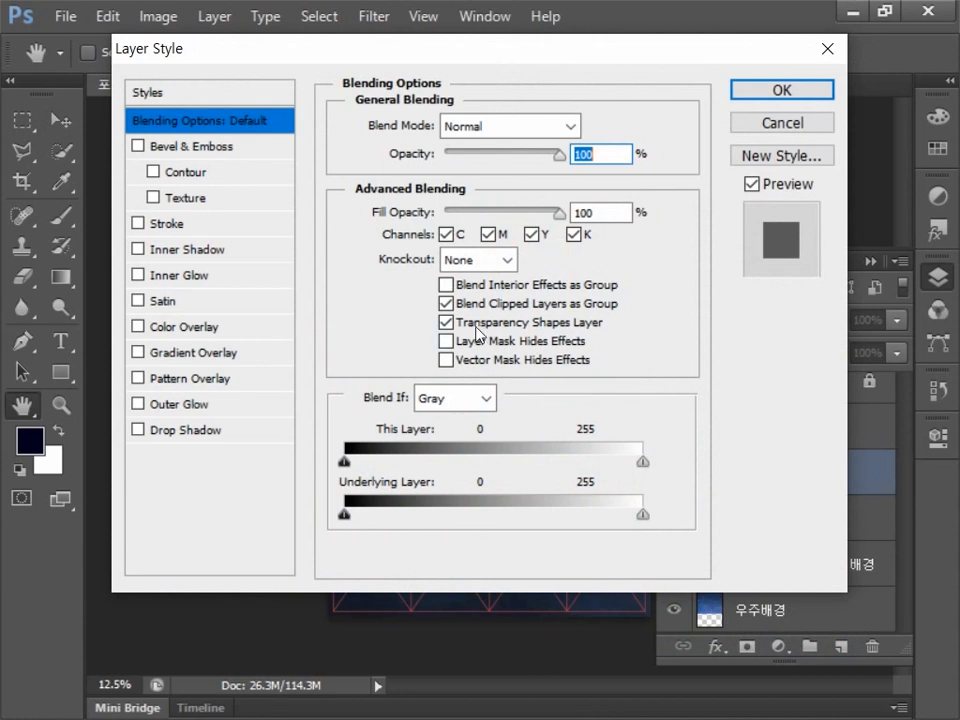
click(183, 353)
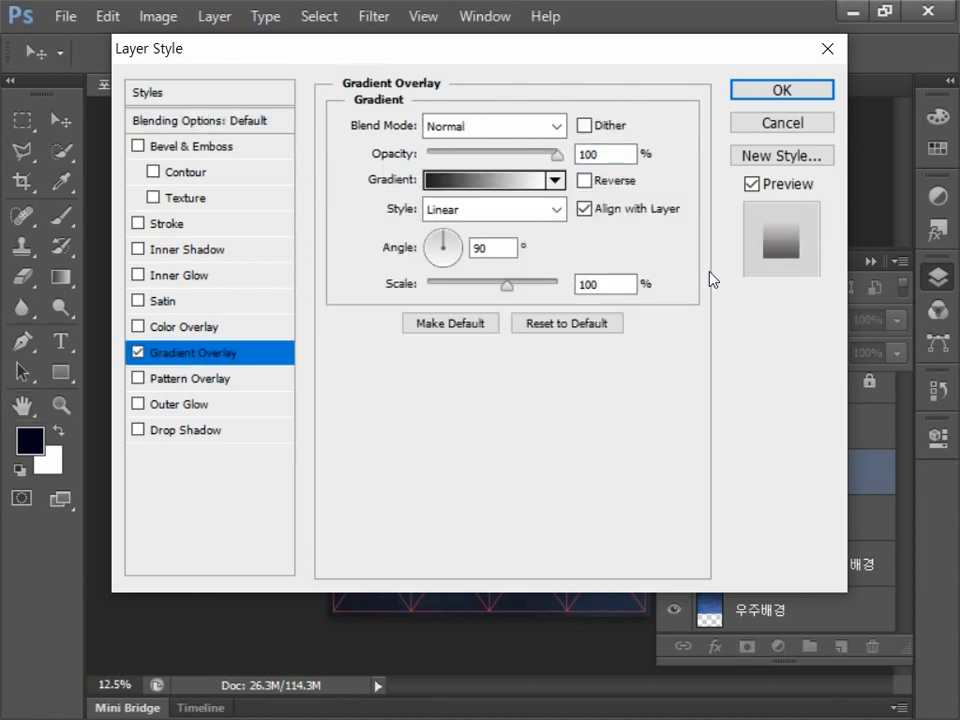
click(505, 190)
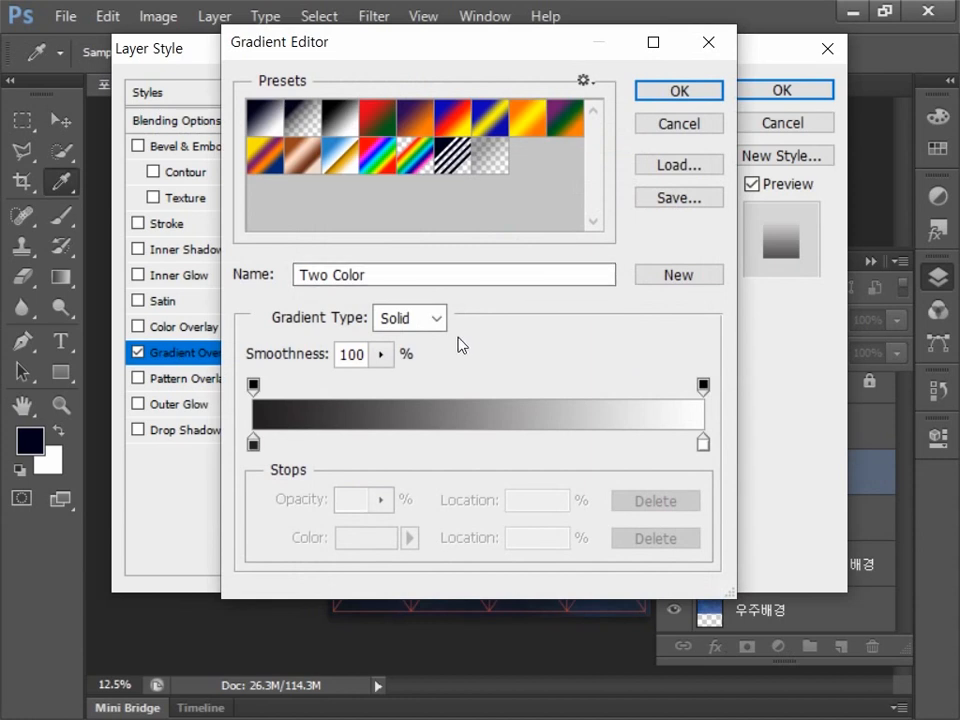
Set the overlay gradient's starting color stop to C 100, M 100, Y 25, K 15.
double_click(253, 442)
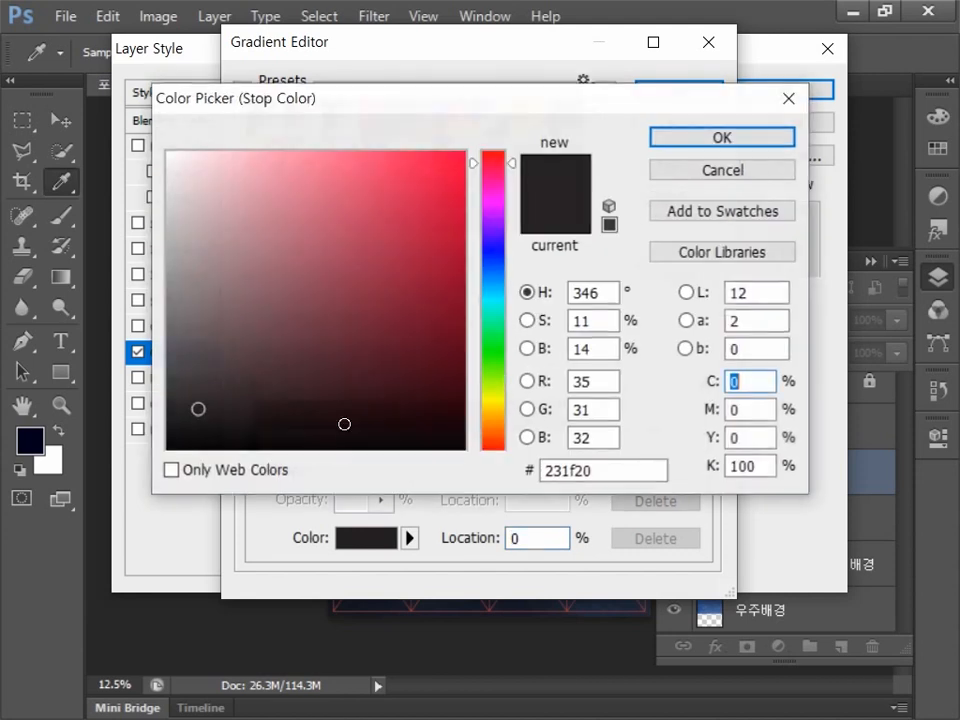
text(100)
click(761, 409)
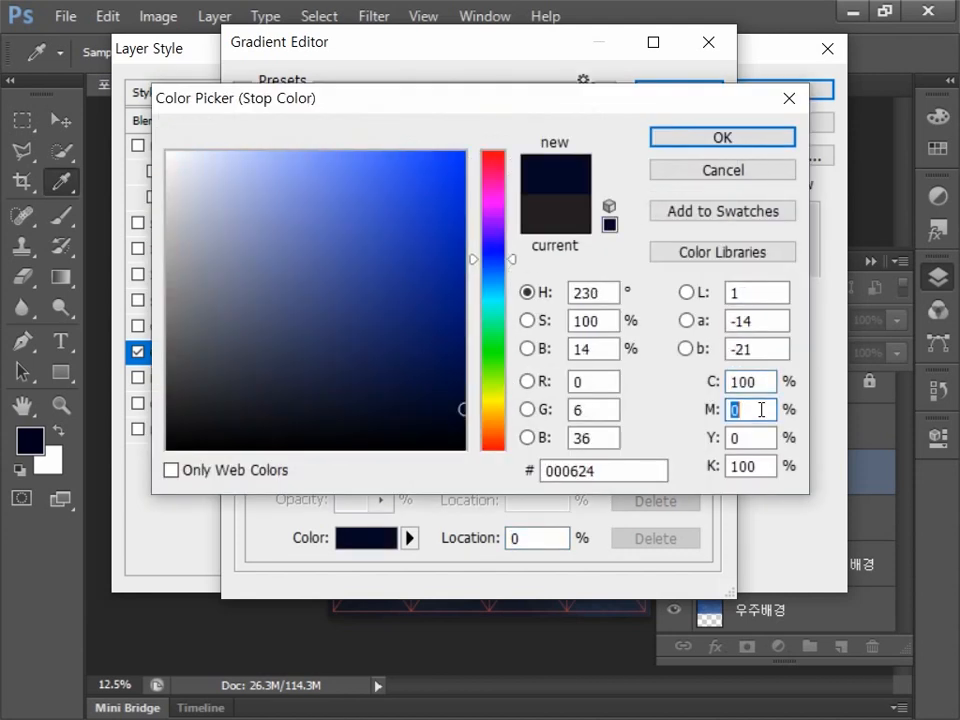
text(100)
click(757, 437)
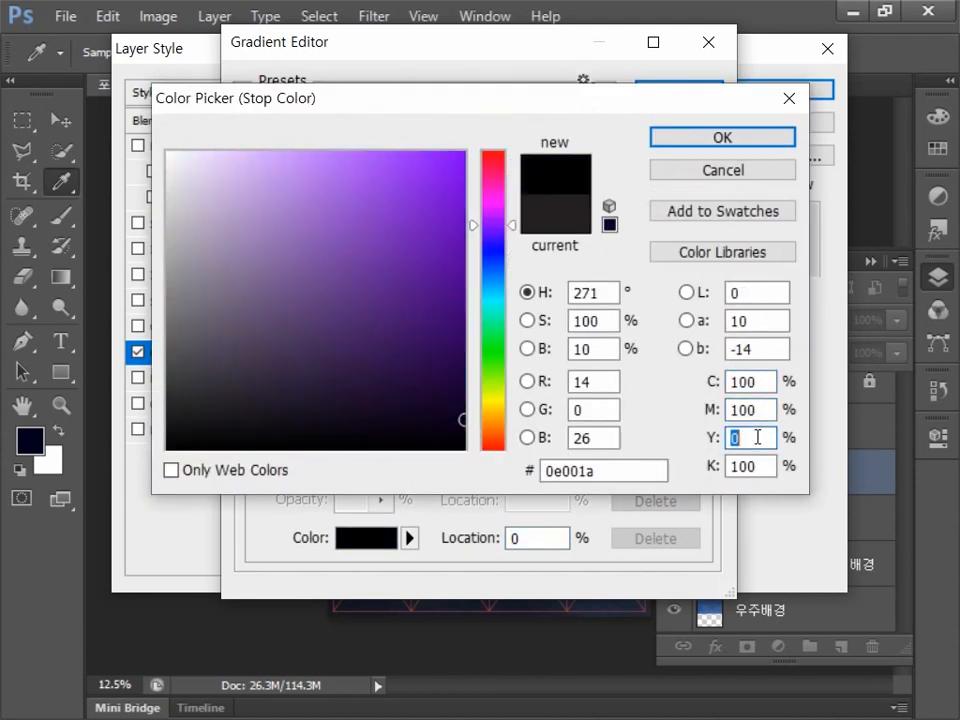
text(25)
click(749, 459)
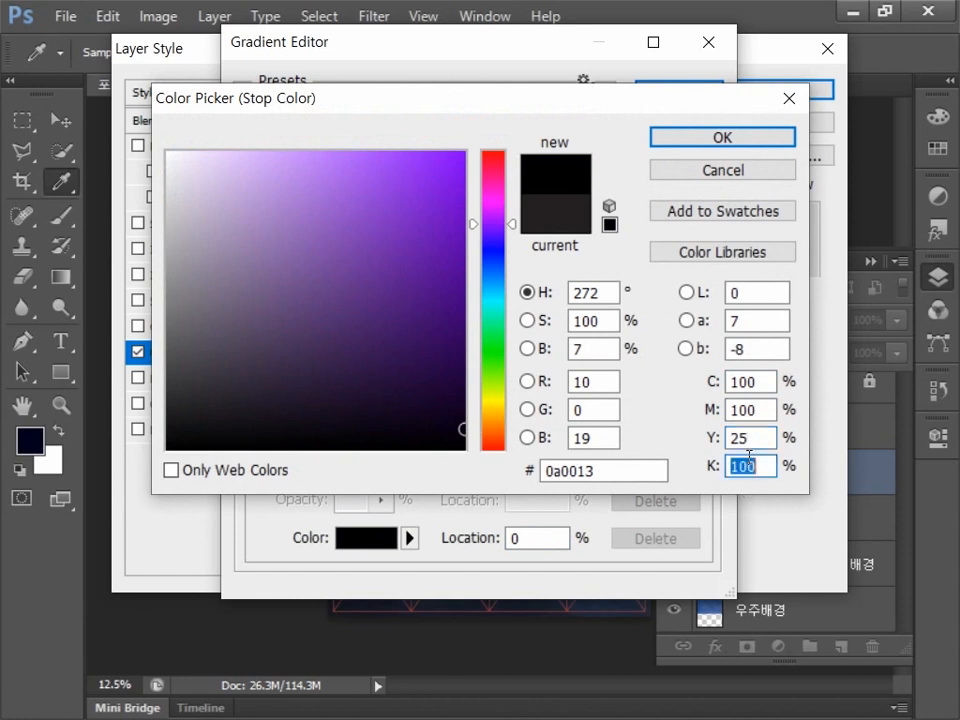
text(15)
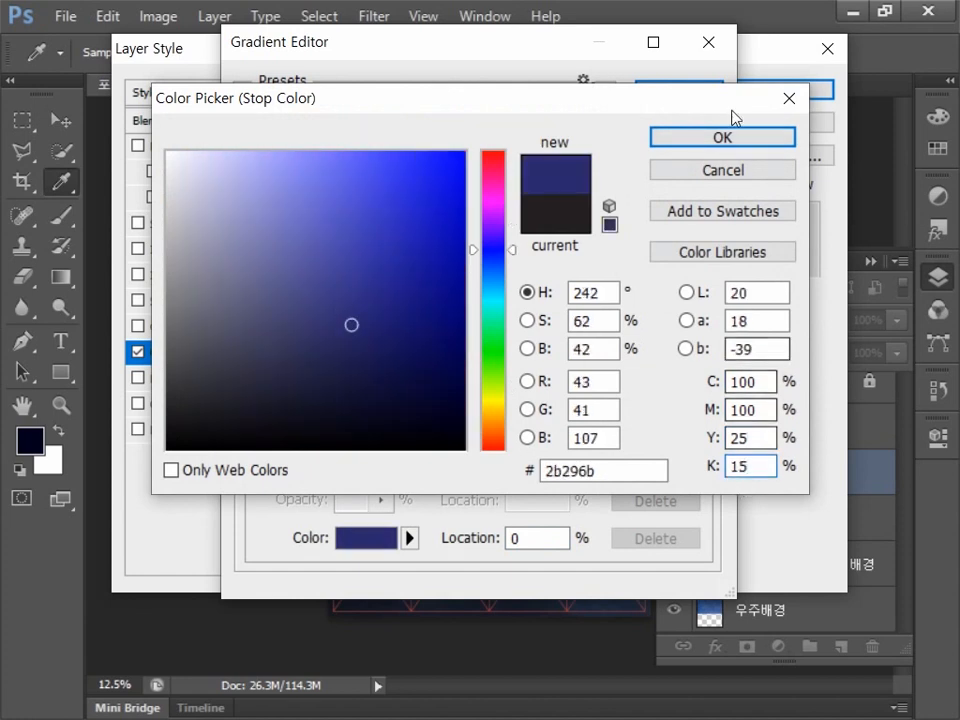
click(723, 138)
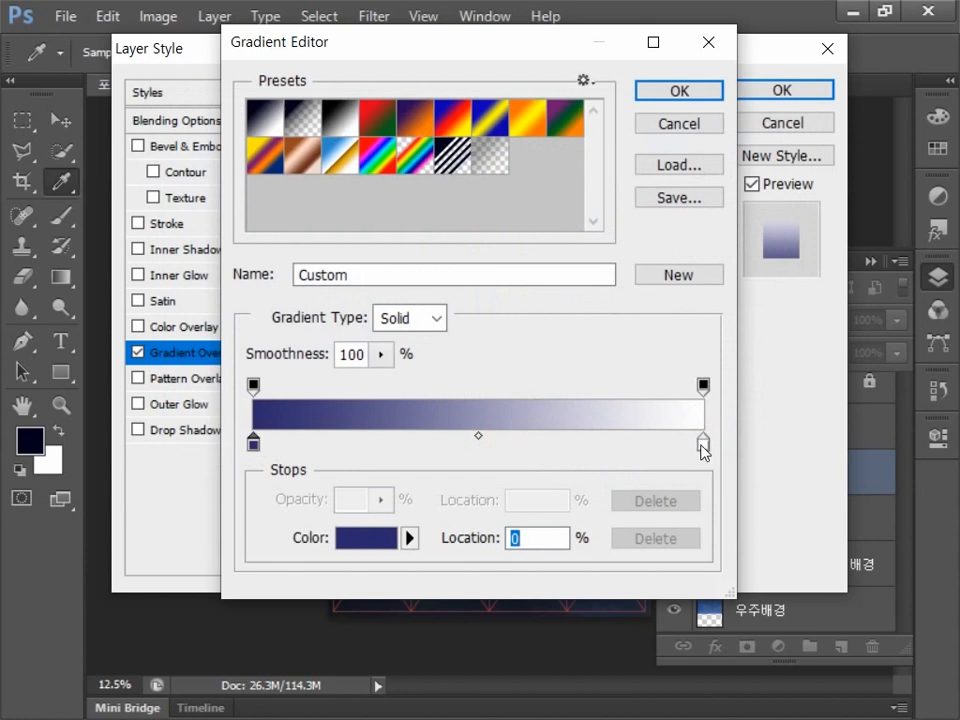
Set the overlay gradient's ending color stop to C 65, M 0, Y 25, K 0 and accept the edited gradient.
double_click(701, 444)
text(6)
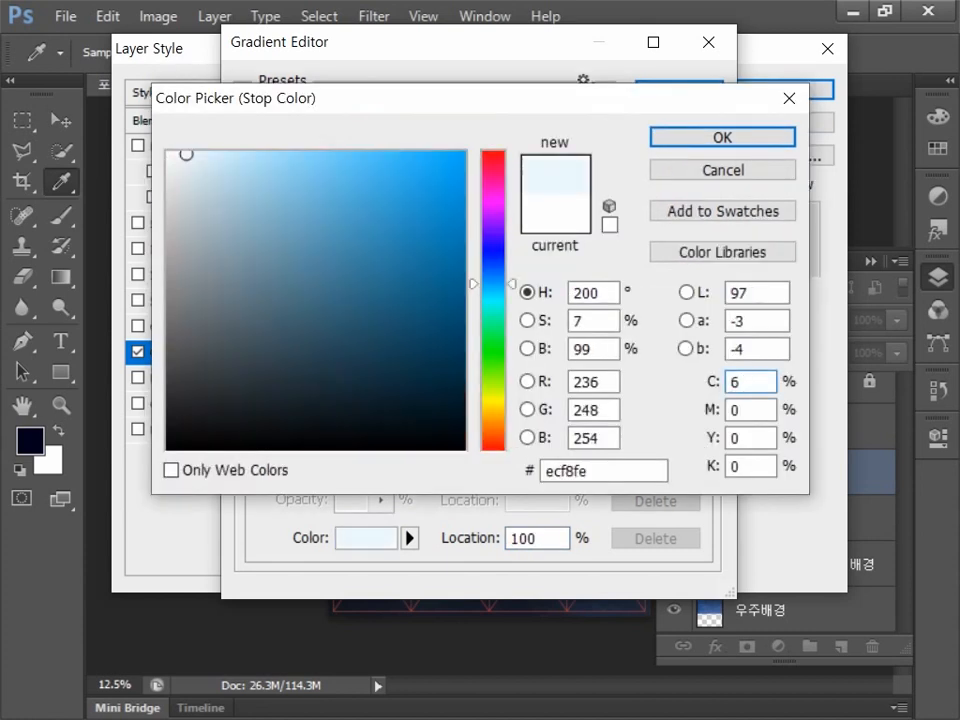
text(5)
click(737, 410)
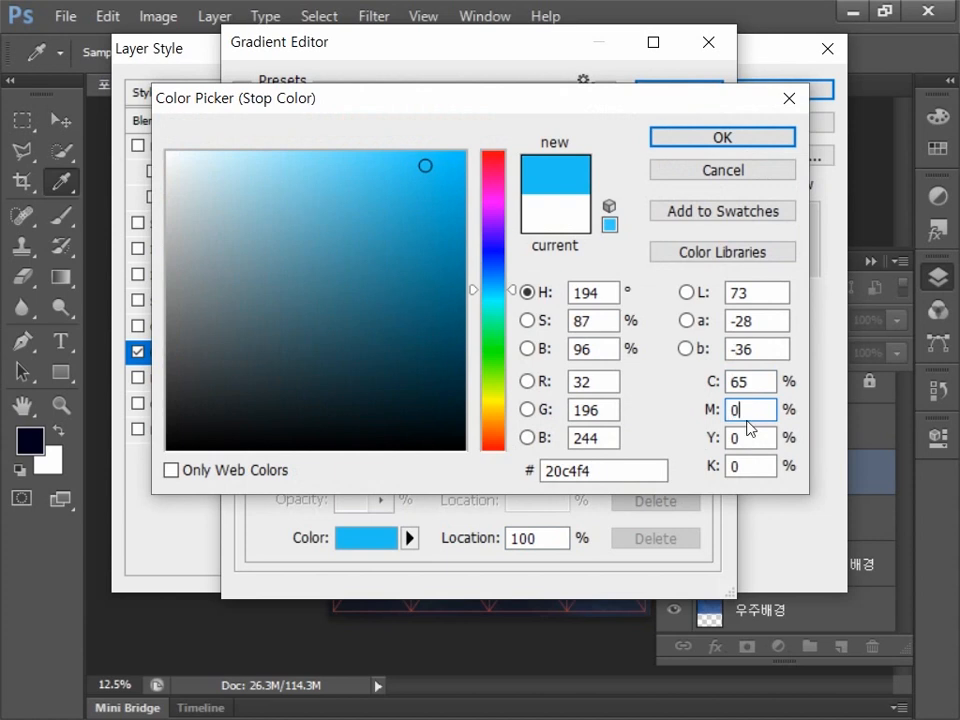
click(754, 433)
text(25)
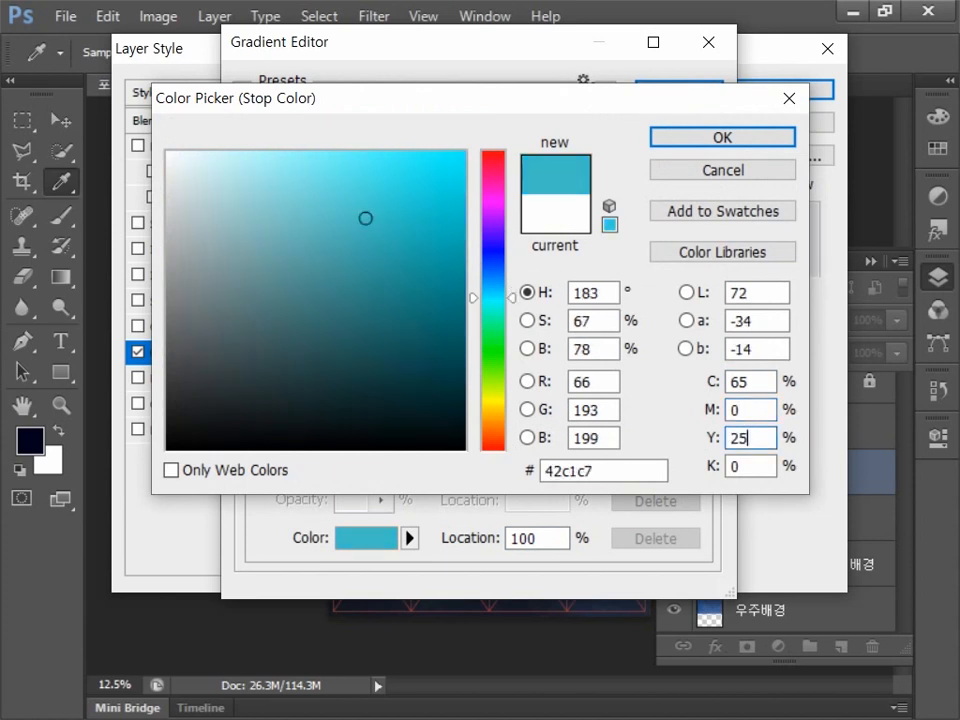
click(752, 464)
text(0)
click(712, 142)
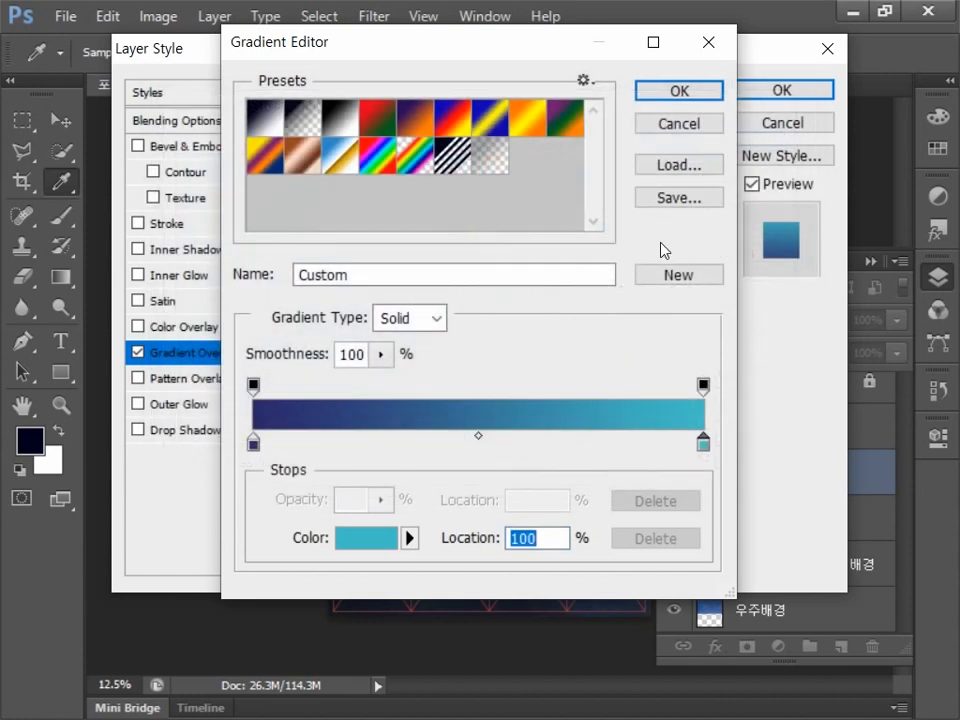
click(676, 93)
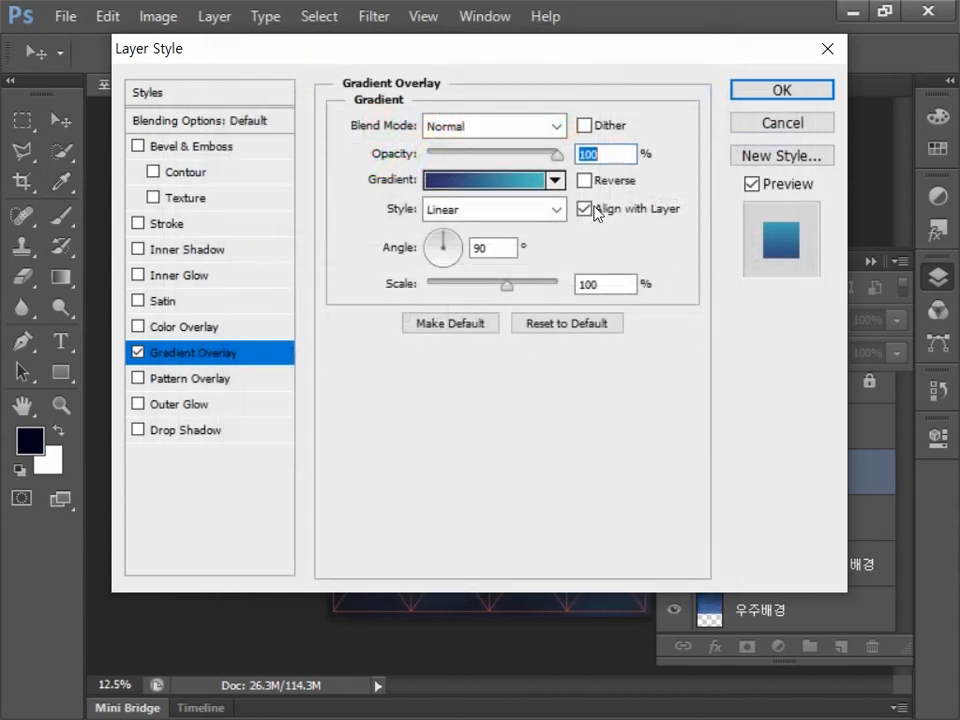
Make the 캘리그라피 테두리 gradient overlay Radial and reversed, and apply the layer style.
click(490, 213)
click(500, 249)
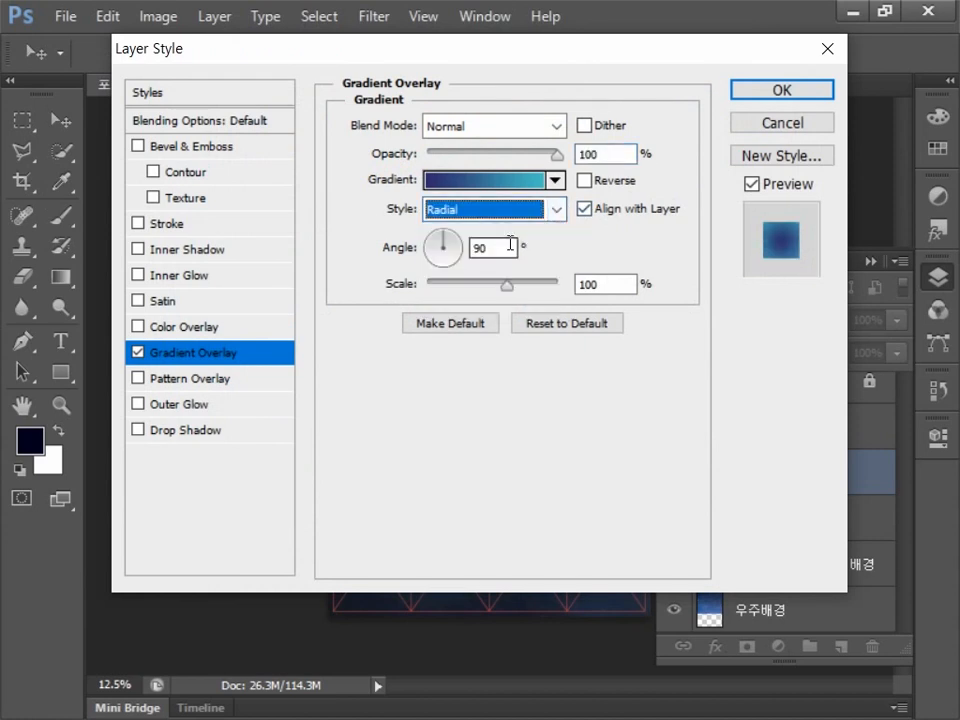
click(583, 181)
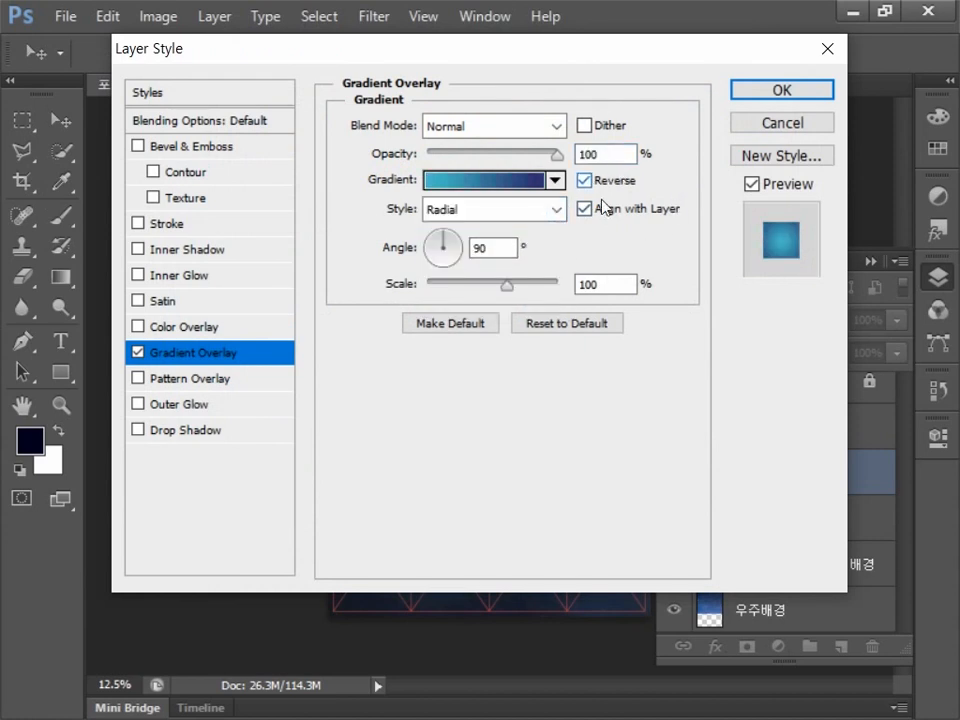
click(762, 92)
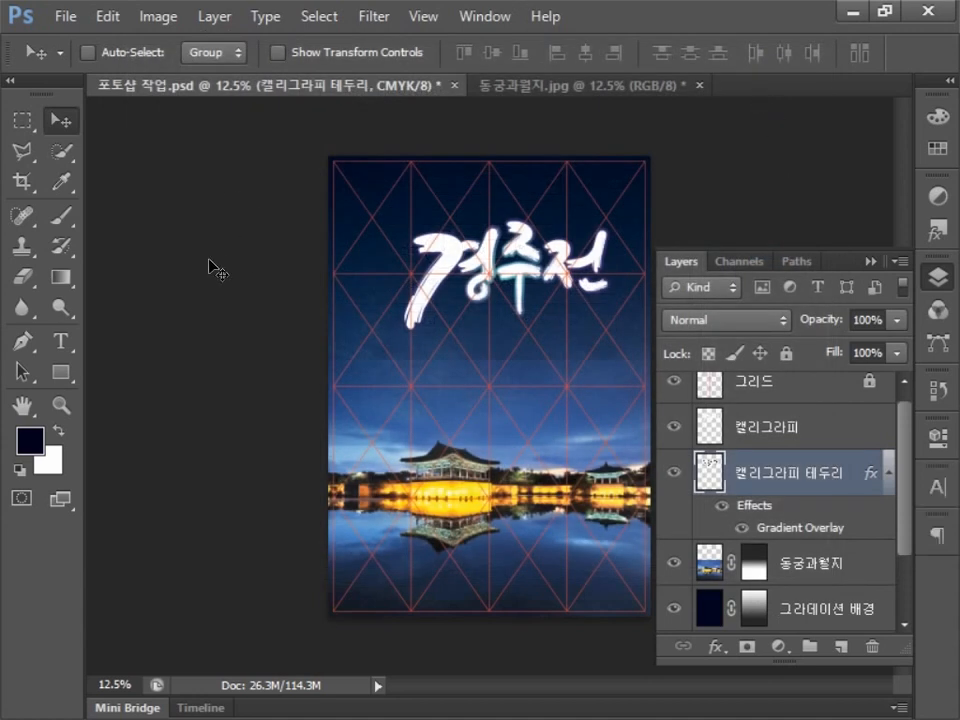
Add the point text 2022 just above the first character of the title calligraphy.
click(61, 342)
click(404, 226)
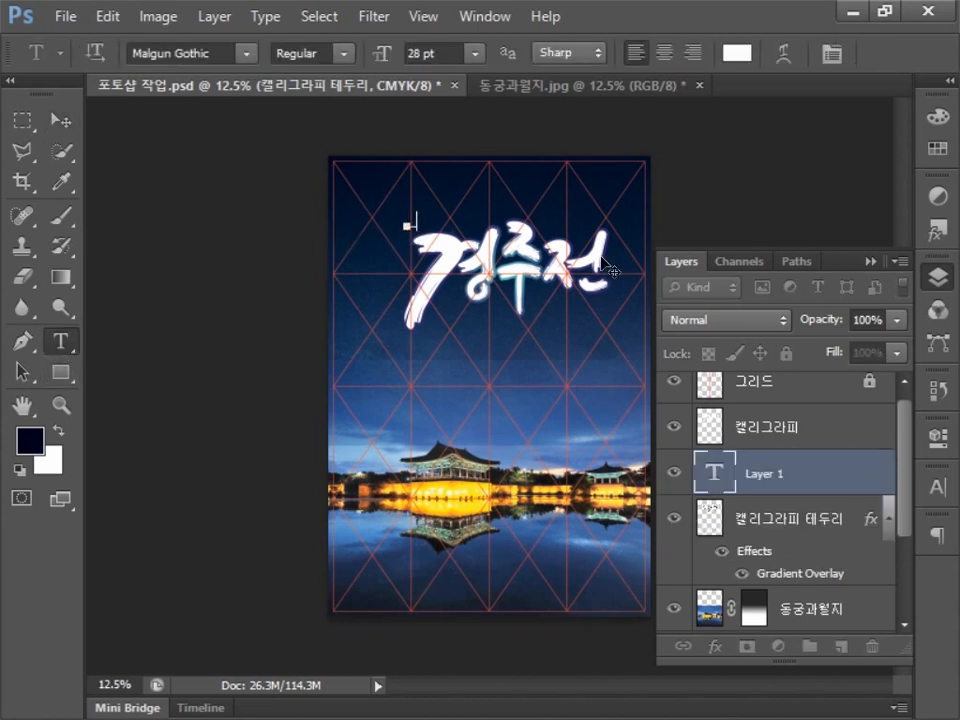
text(2022)
Format the 2022 text in Arial with a white C 0, M 0, Y 0, K 0 color.
drag(446, 221, 403, 252)
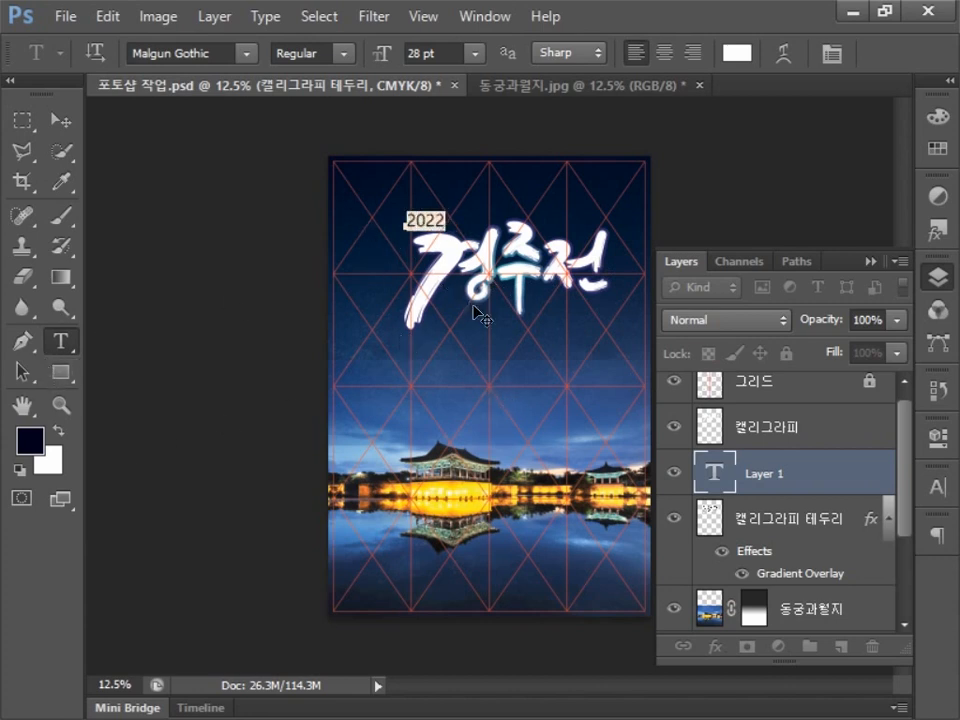
click(937, 487)
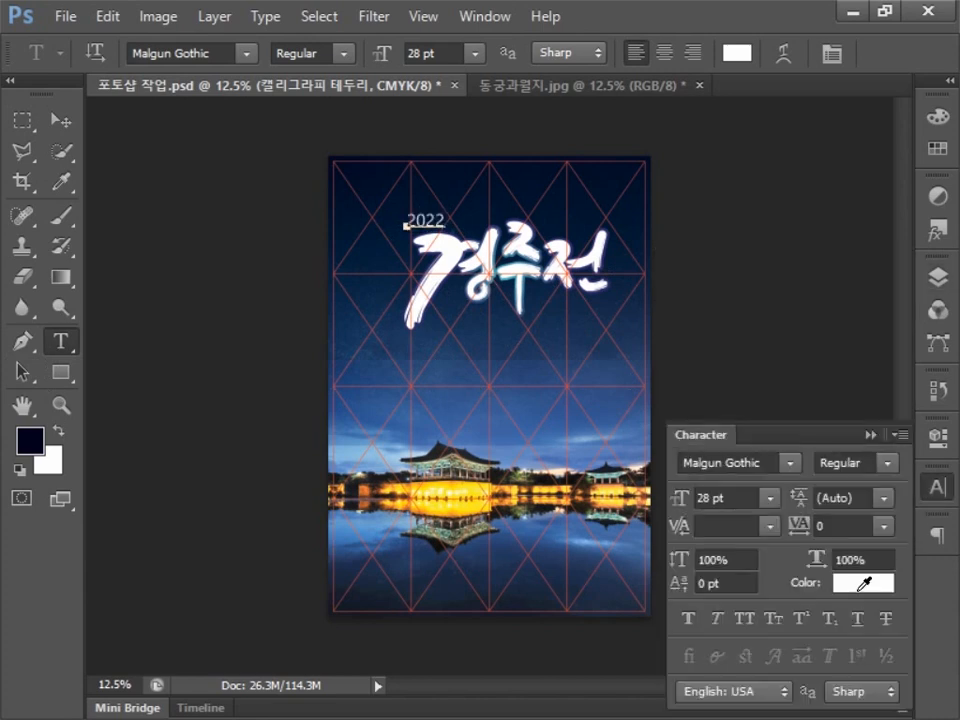
click(862, 582)
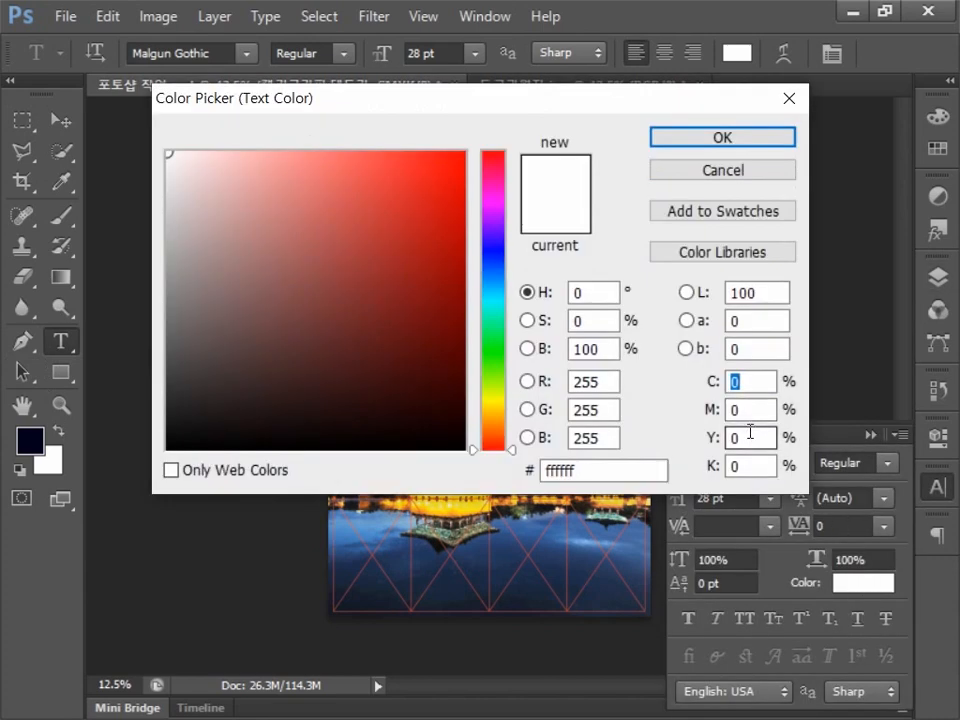
click(735, 143)
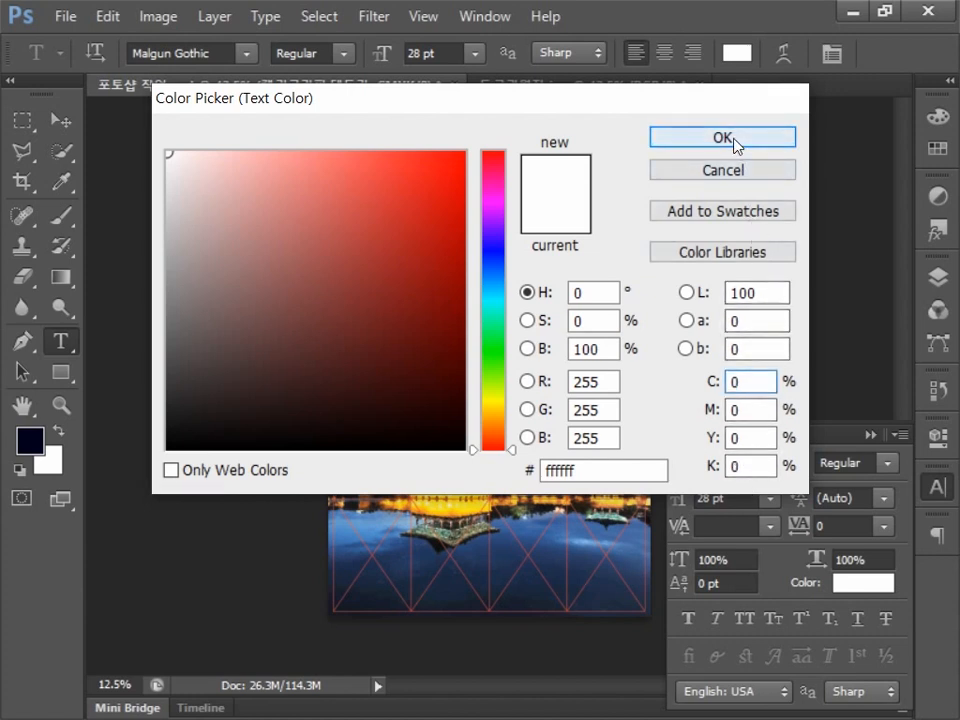
click(790, 463)
click(795, 409)
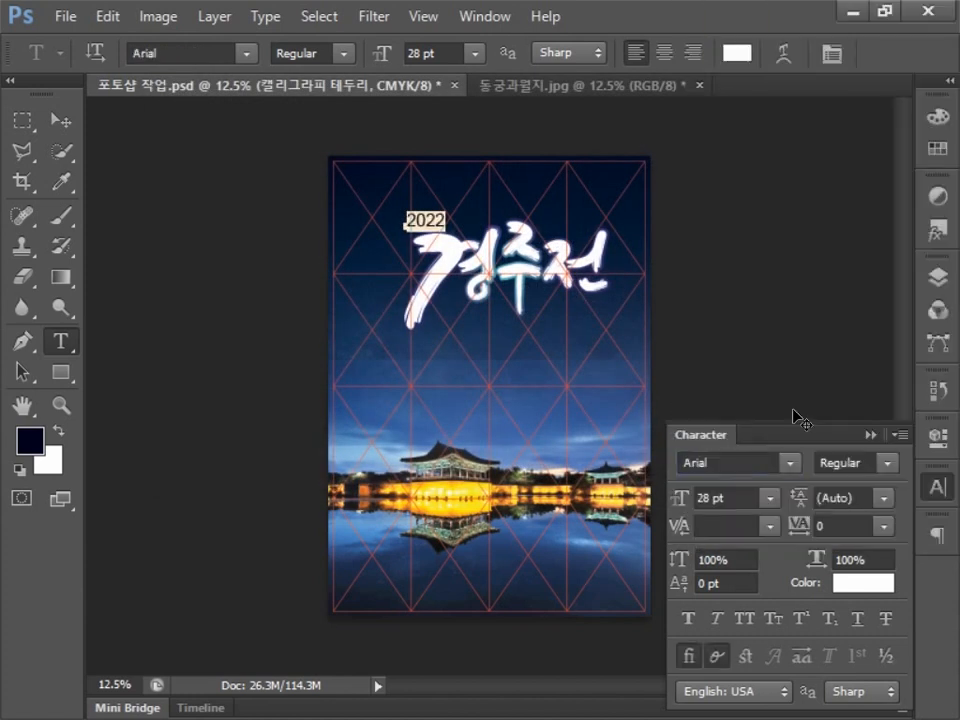
Nudge the 2022 text slightly right and down so it sits close above the title's first character.
click(60, 120)
key(shift+Right)
key(shift+Right)
key(shift+Right)
key(shift+Right)
key(shift+Right)
key(shift+Right)
key(shift+Down)
key(shift+Down)
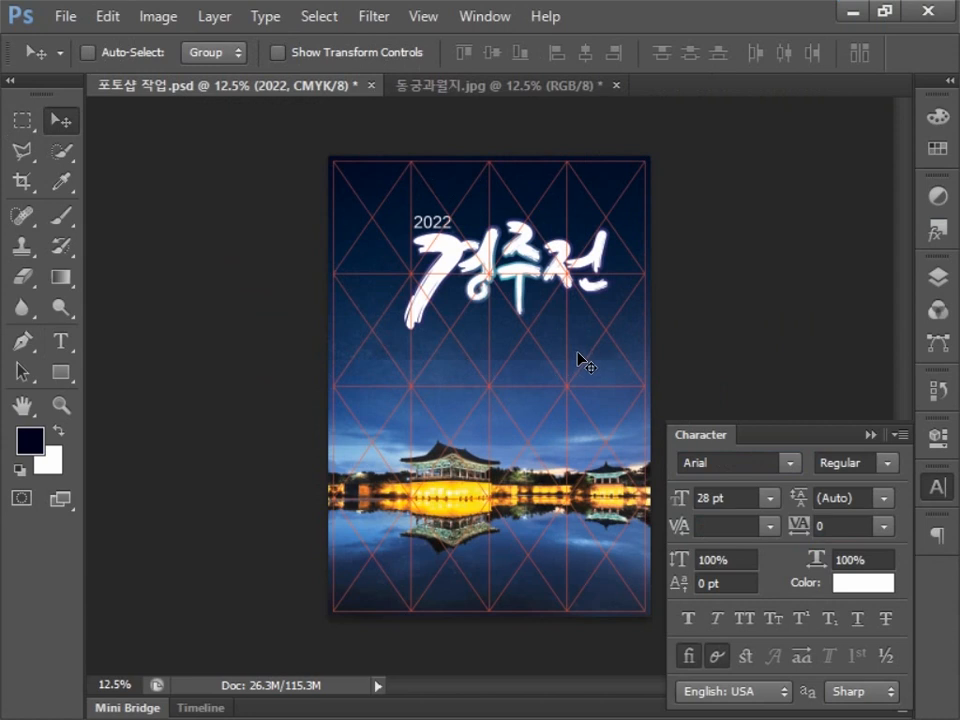
Open the image 유물 A.jpg from the 08. 경주전 포스터 folder.
click(65, 16)
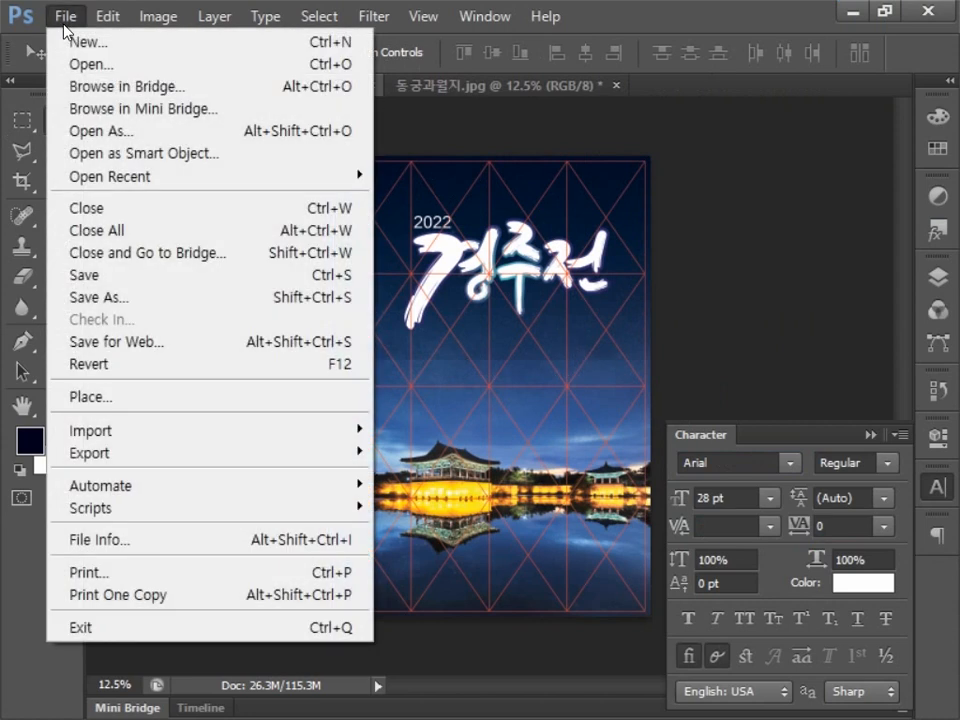
click(58, 64)
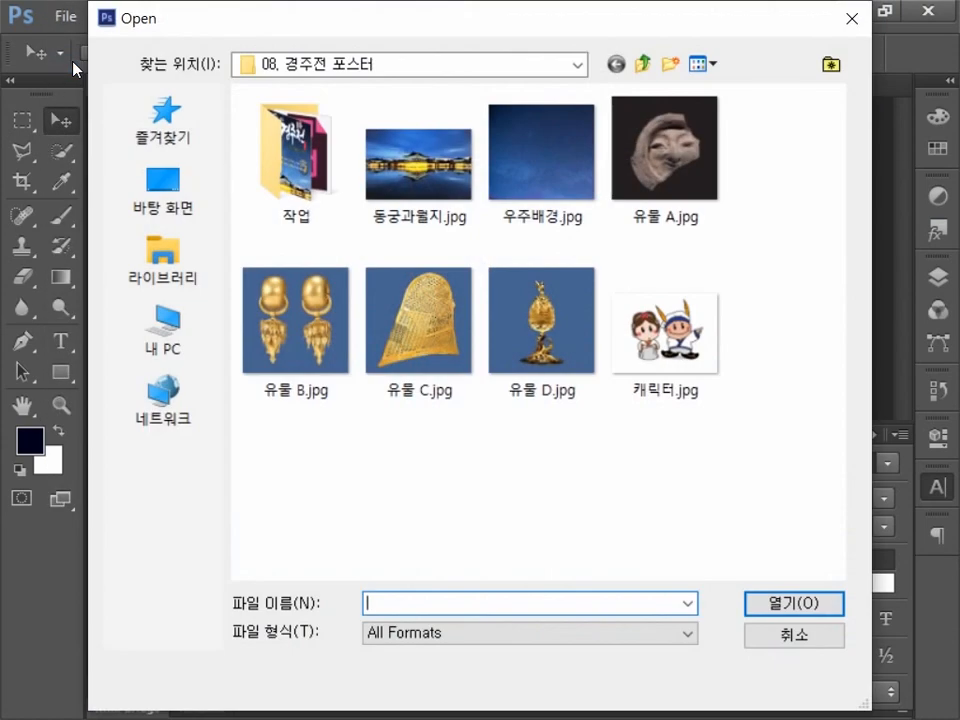
click(664, 182)
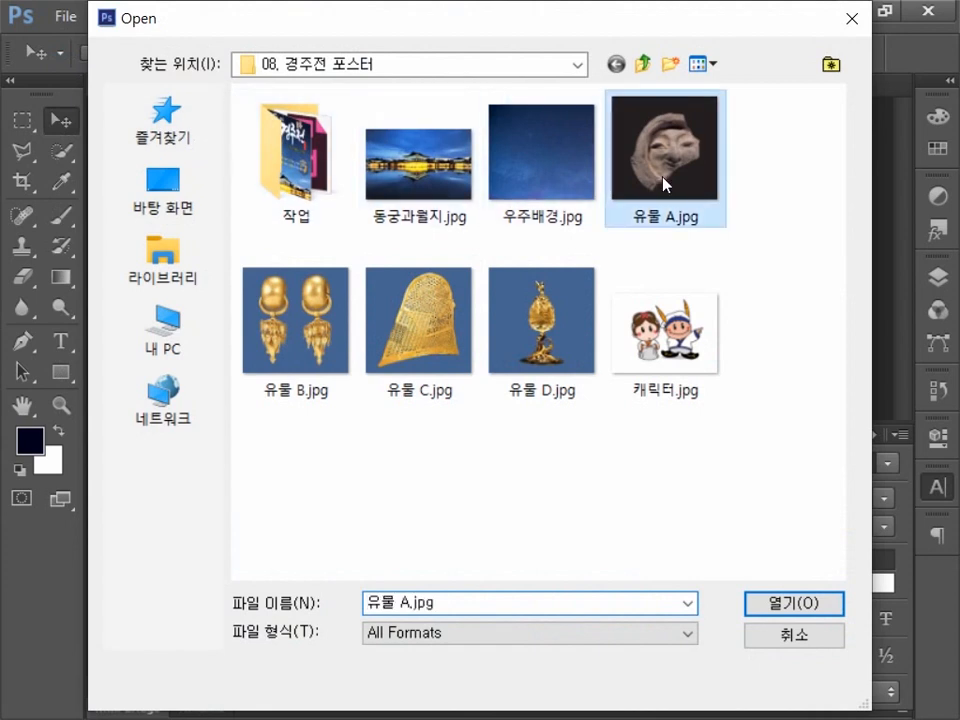
click(831, 608)
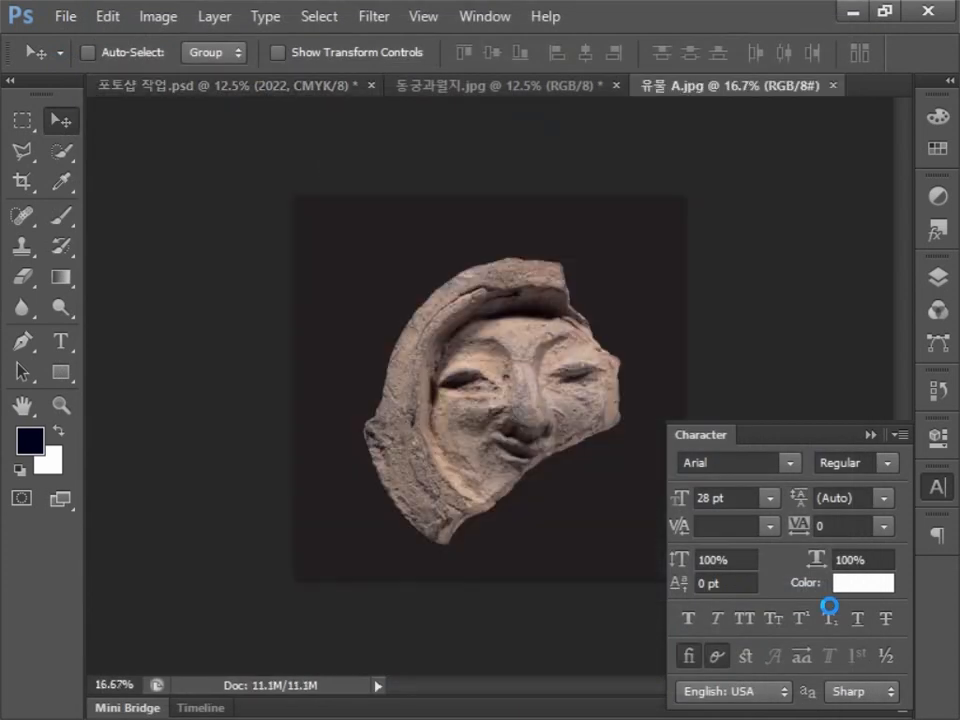
Select the dark background with the Magic Wand at tolerance 20 and invert the selection to the stone face relic.
click(66, 154)
click(124, 170)
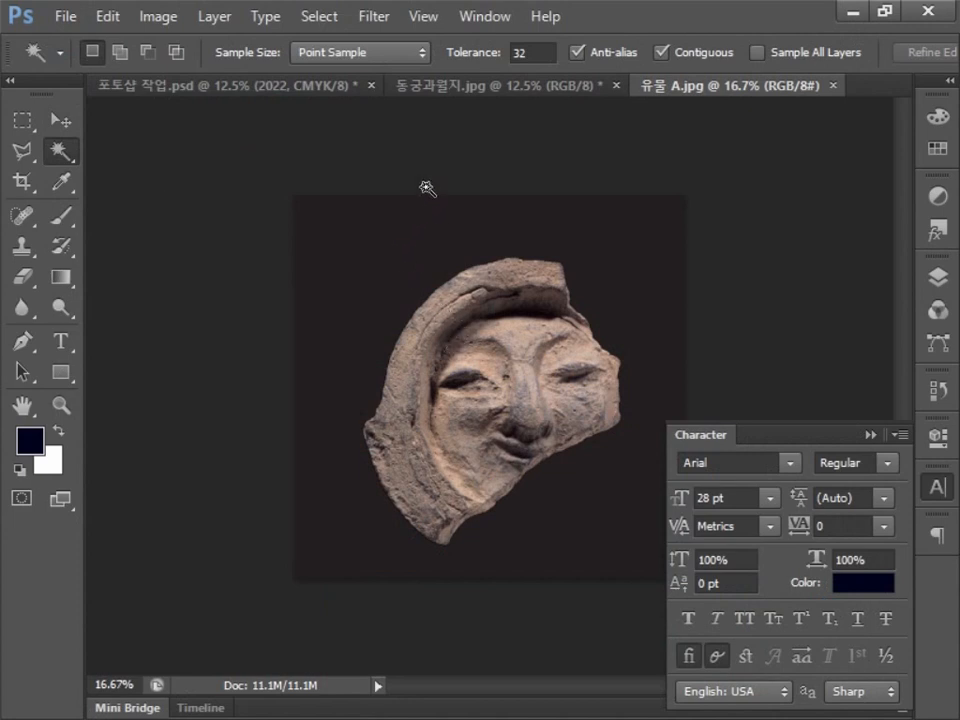
click(538, 55)
text(20)
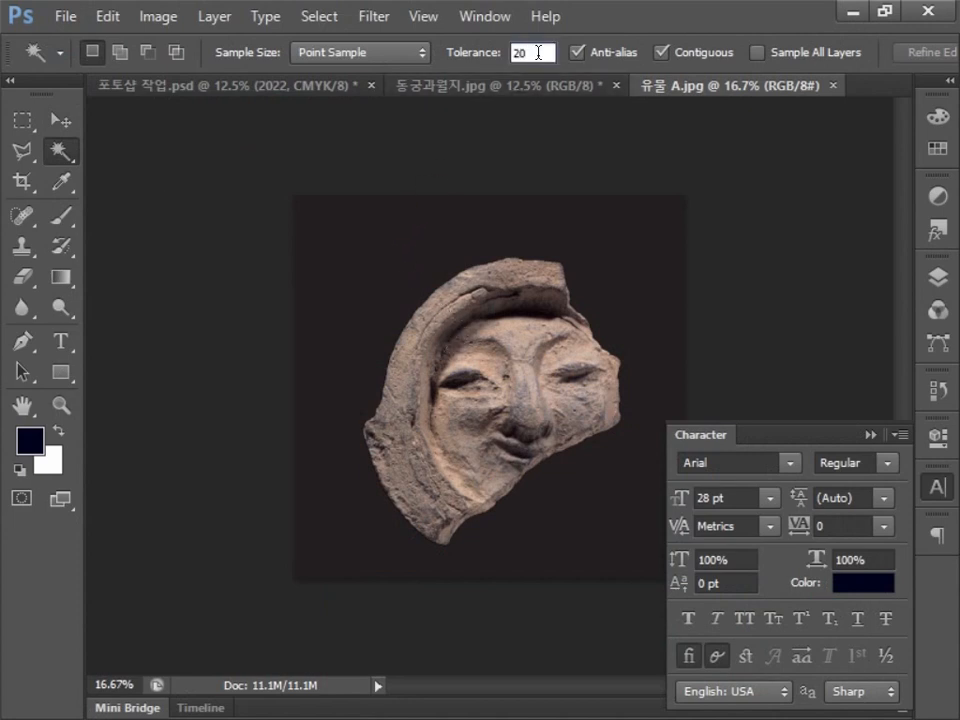
click(360, 334)
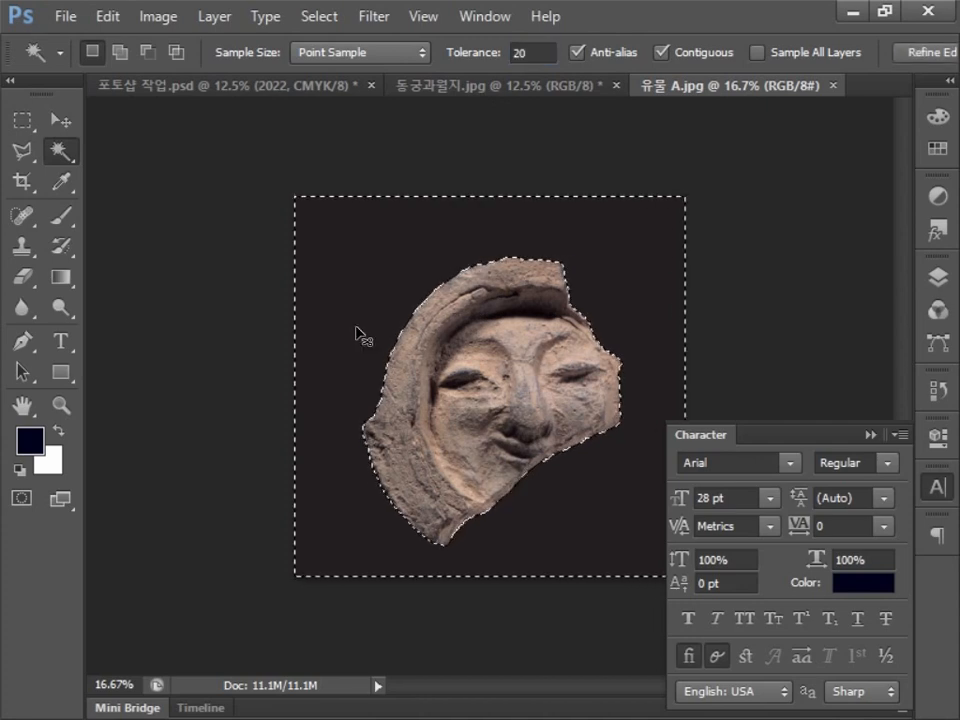
key(ctrl+shift+i)
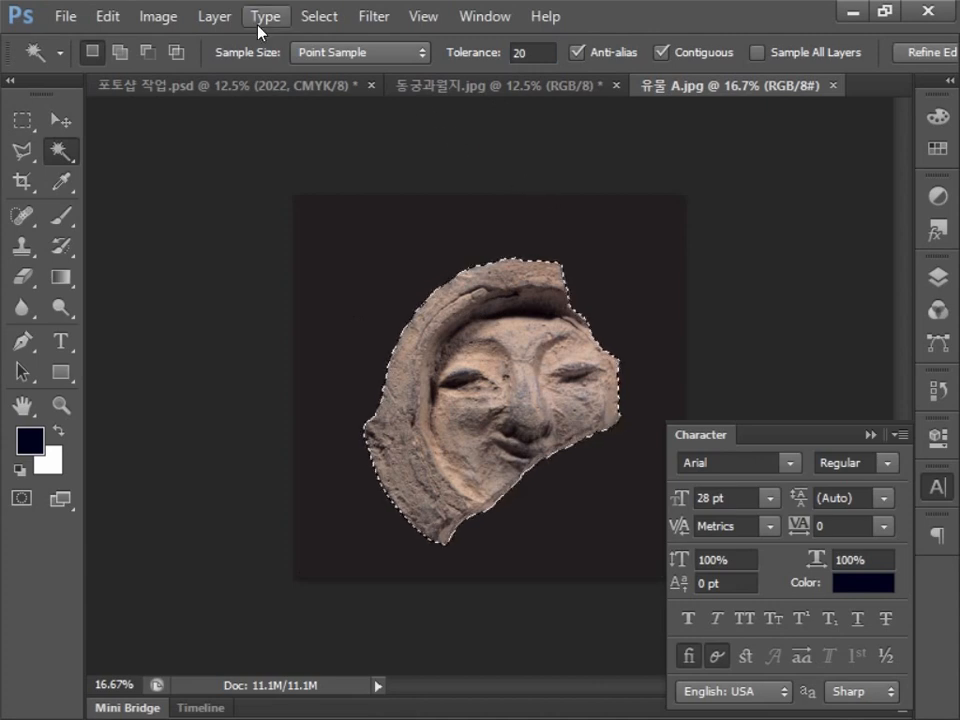
Brighten the selected stone face with Levels, setting the midtone input level to 1.32.
click(160, 20)
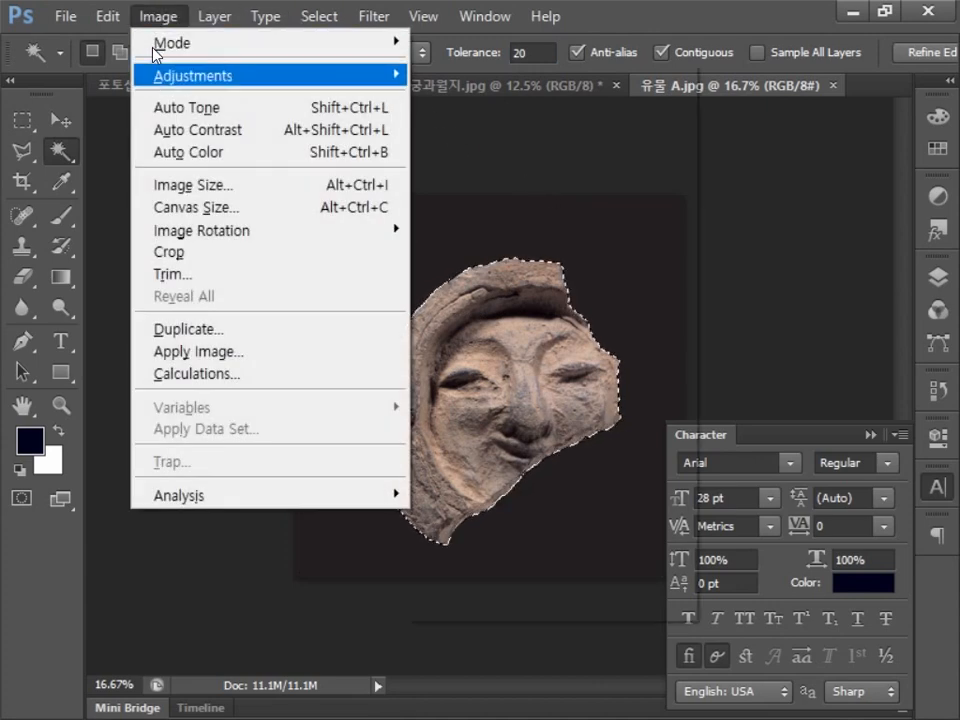
mouse_move(153, 48)
key(Return)
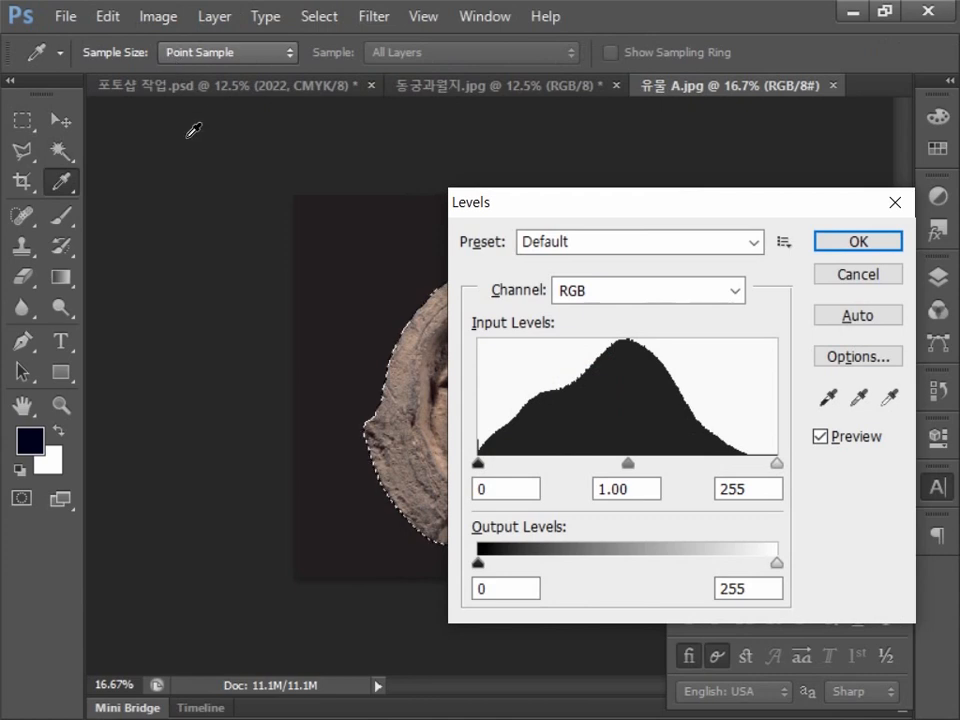
drag(628, 464, 598, 465)
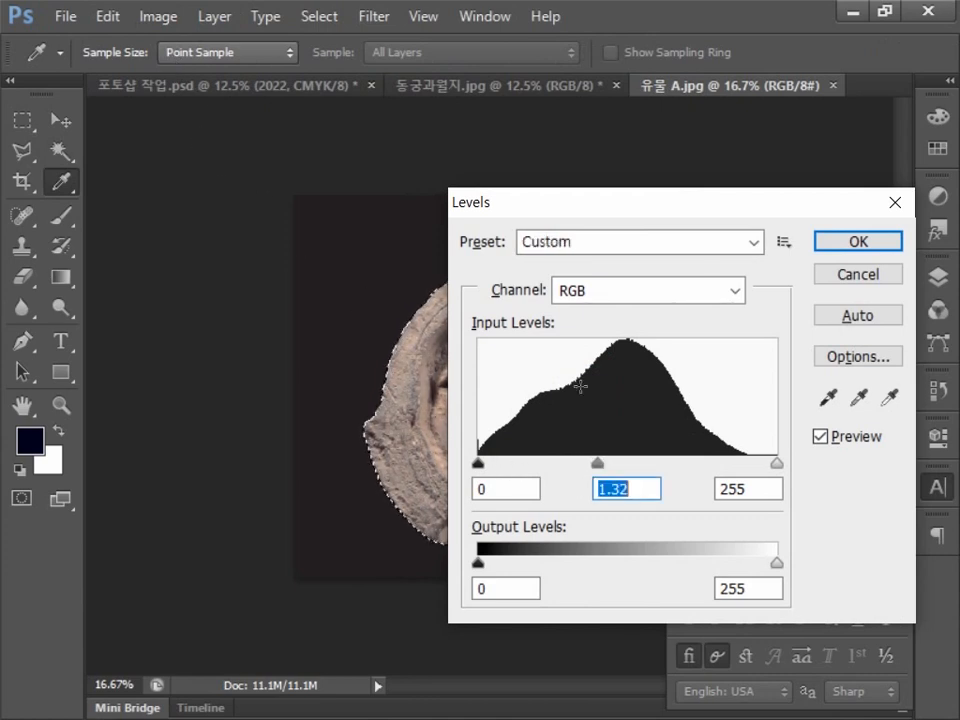
click(836, 247)
key(w)
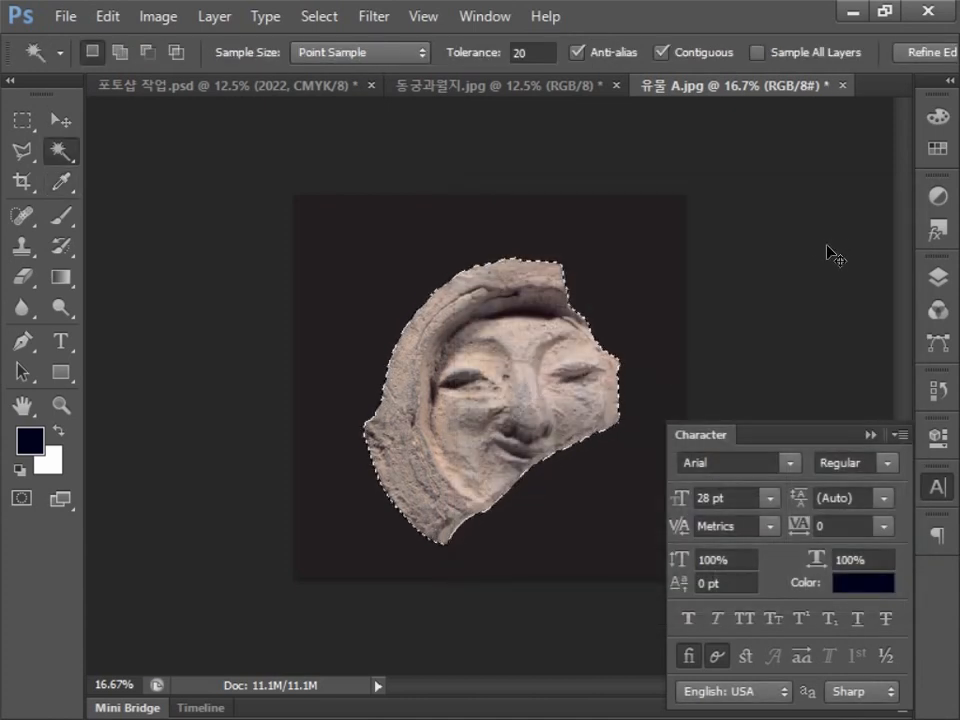
Copy the selected stone face into 포토샵 작업.psd, scale it down, and place it just left of the 2022 text.
click(216, 88)
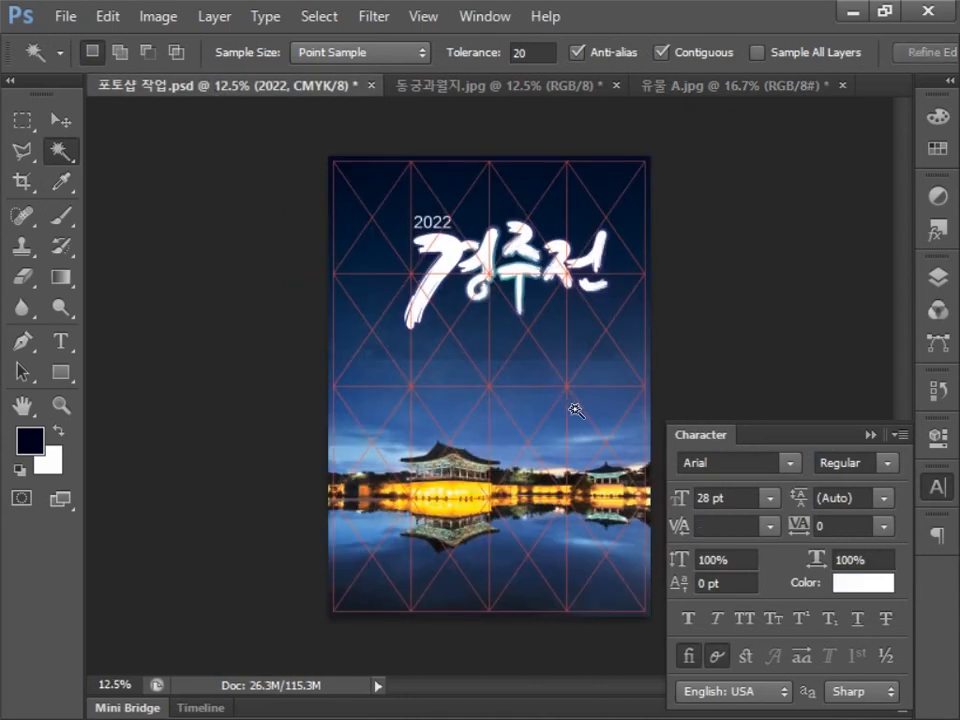
key(ctrl+v)
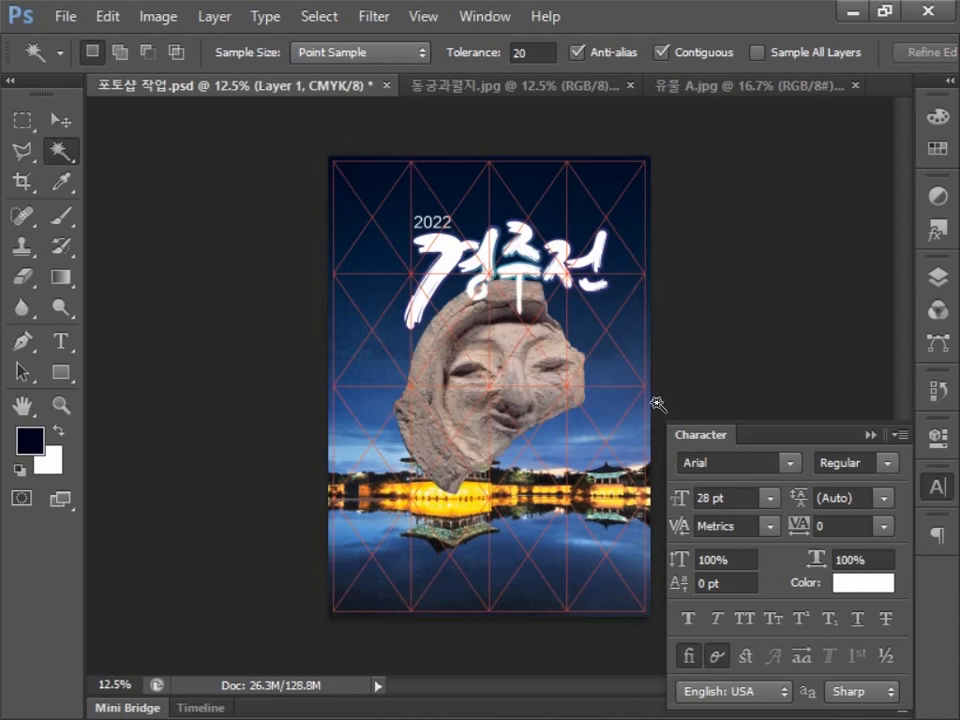
key(ctrl+t)
drag(586, 495, 386, 256)
drag(358, 225, 374, 236)
key(Return)
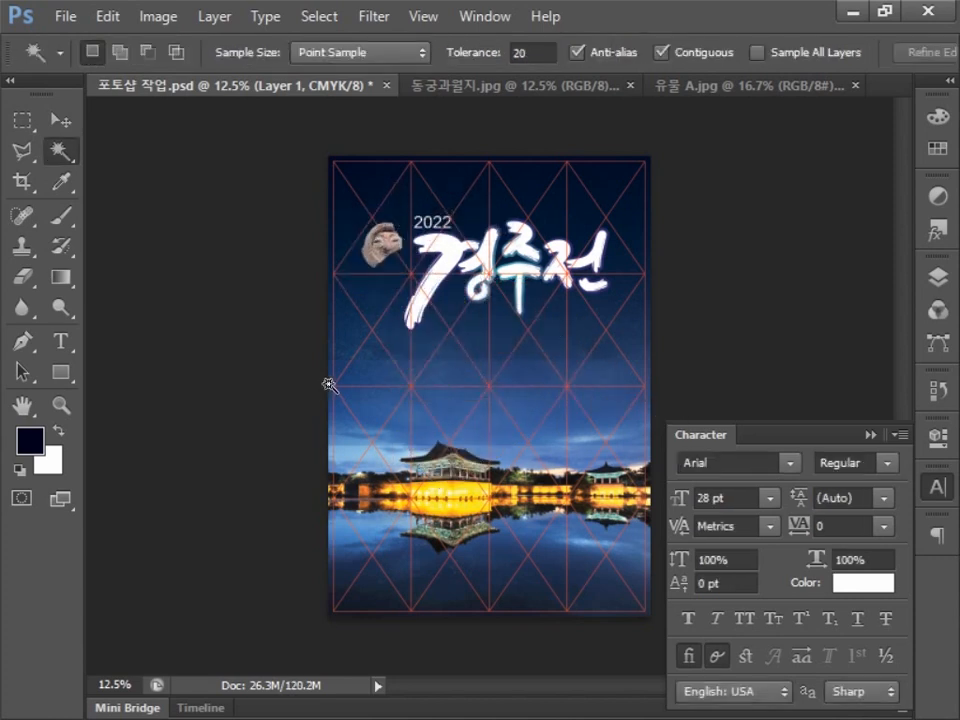
Rename the pasted stone face layer to 유물 A.
click(940, 277)
double_click(766, 487)
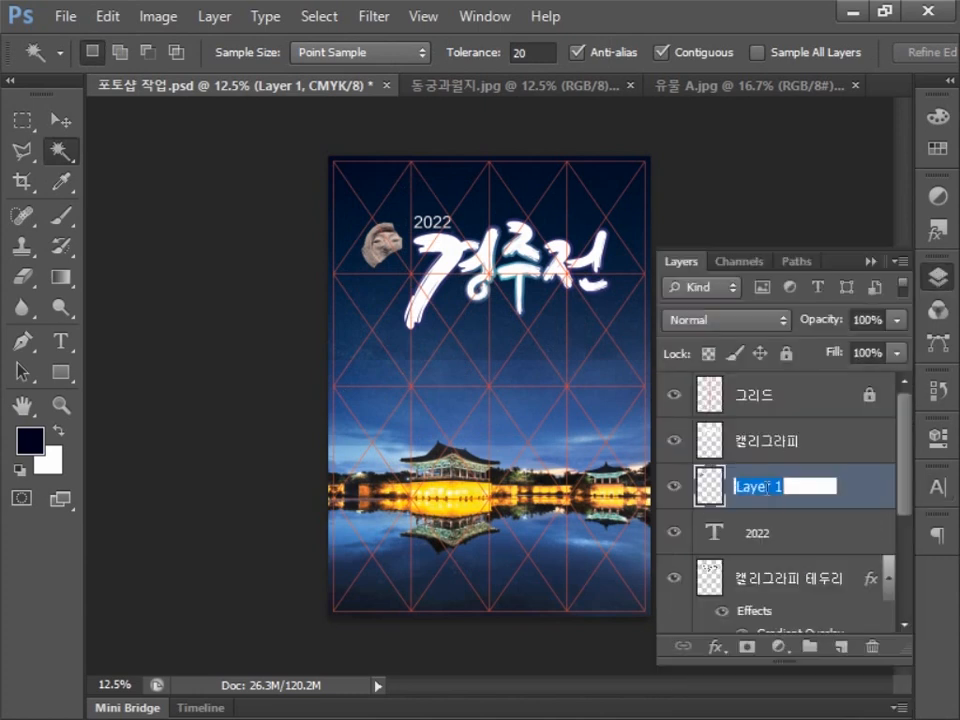
text(유물 A)
key(Return)
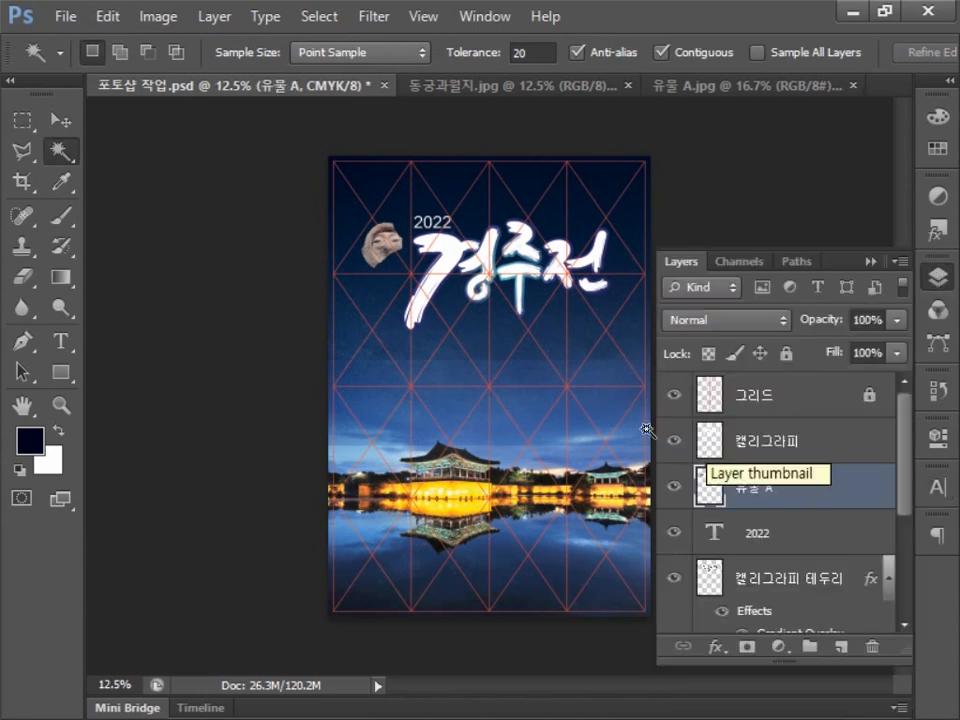
Add an Outer Glow to the 유물 A layer at 32% opacity in white (C0 M0 Y0 K0).
double_click(879, 491)
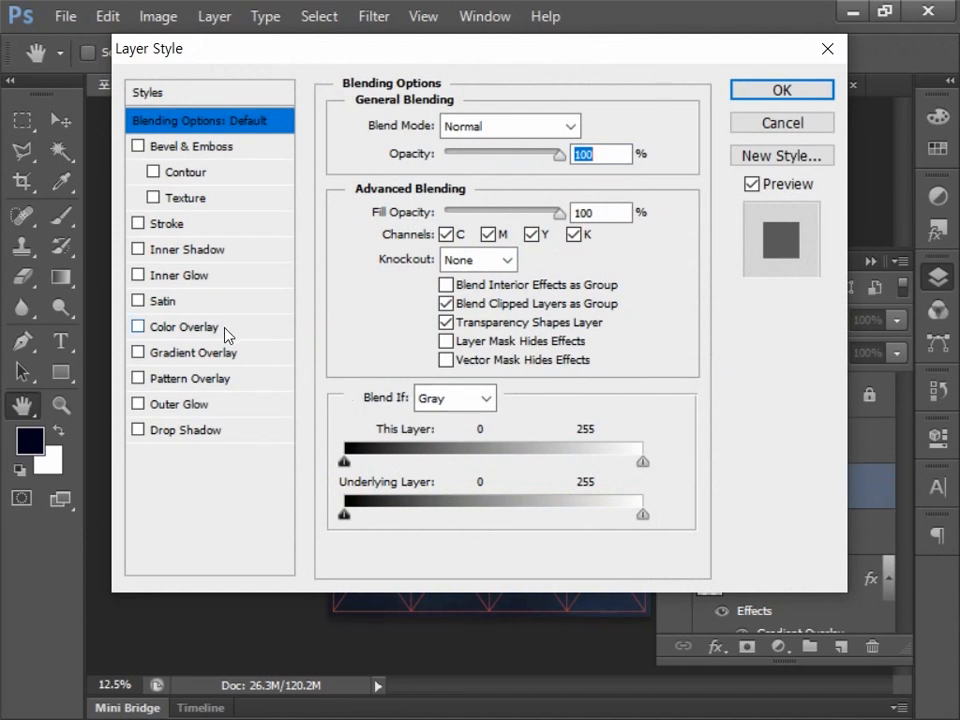
click(214, 406)
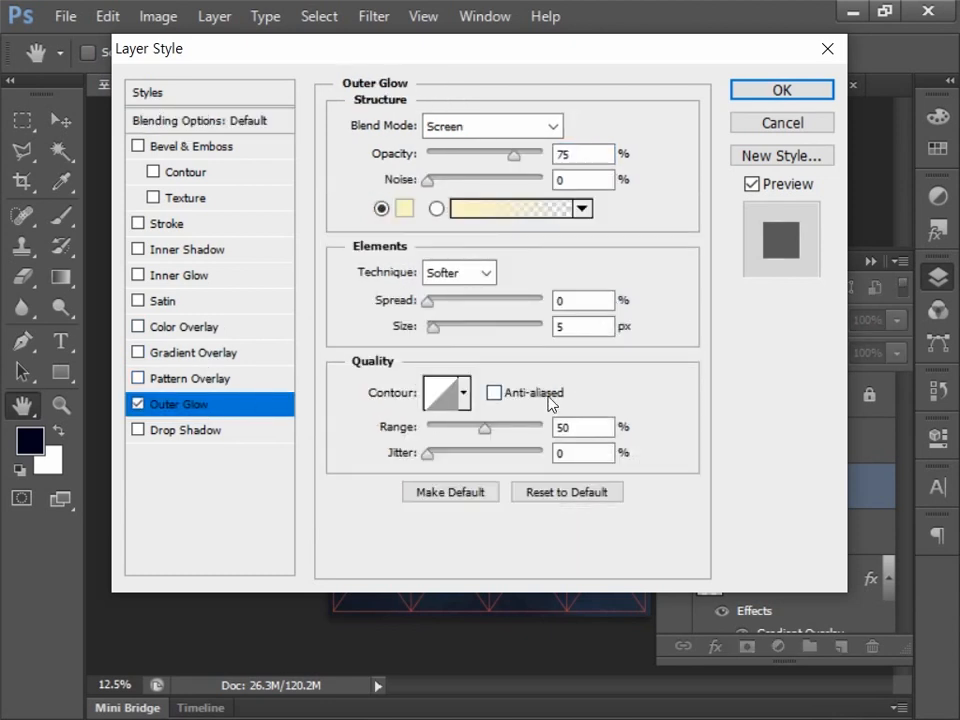
double_click(585, 153)
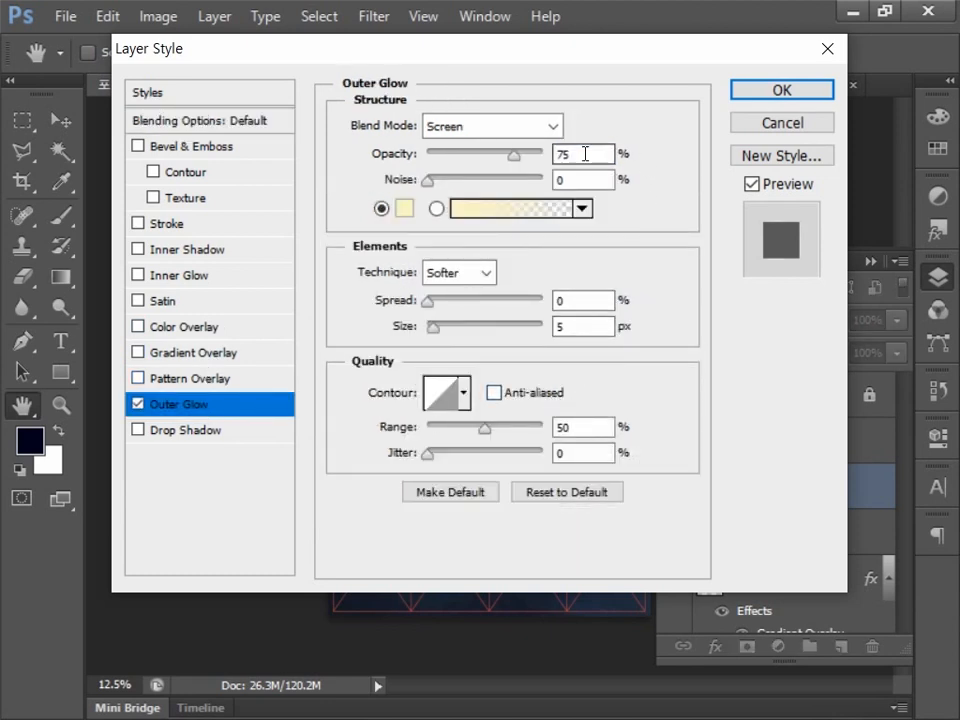
text(32)
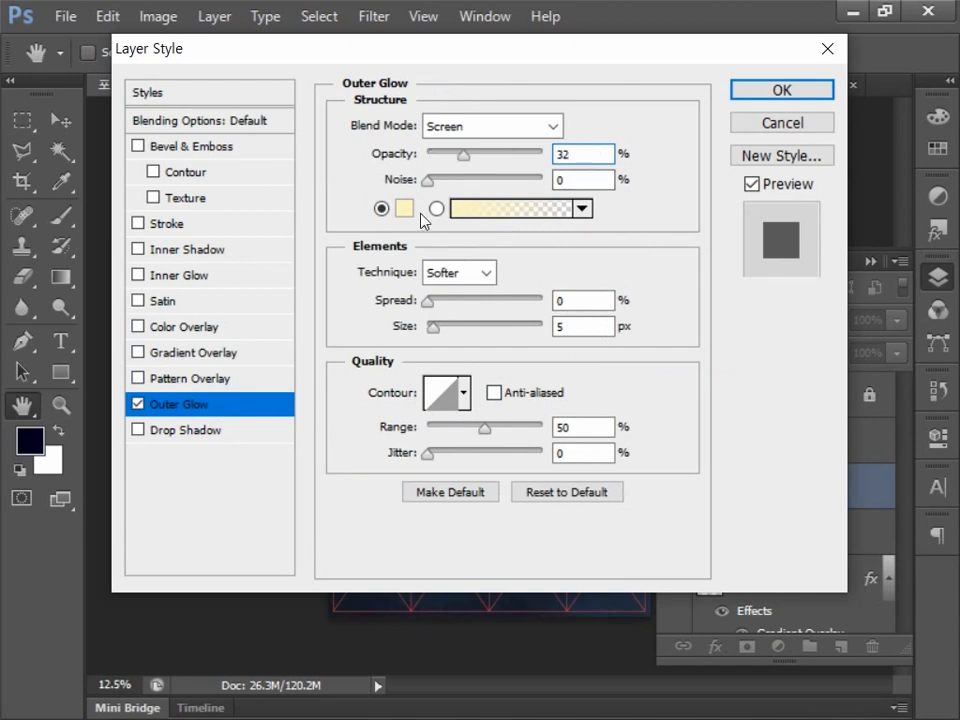
click(404, 208)
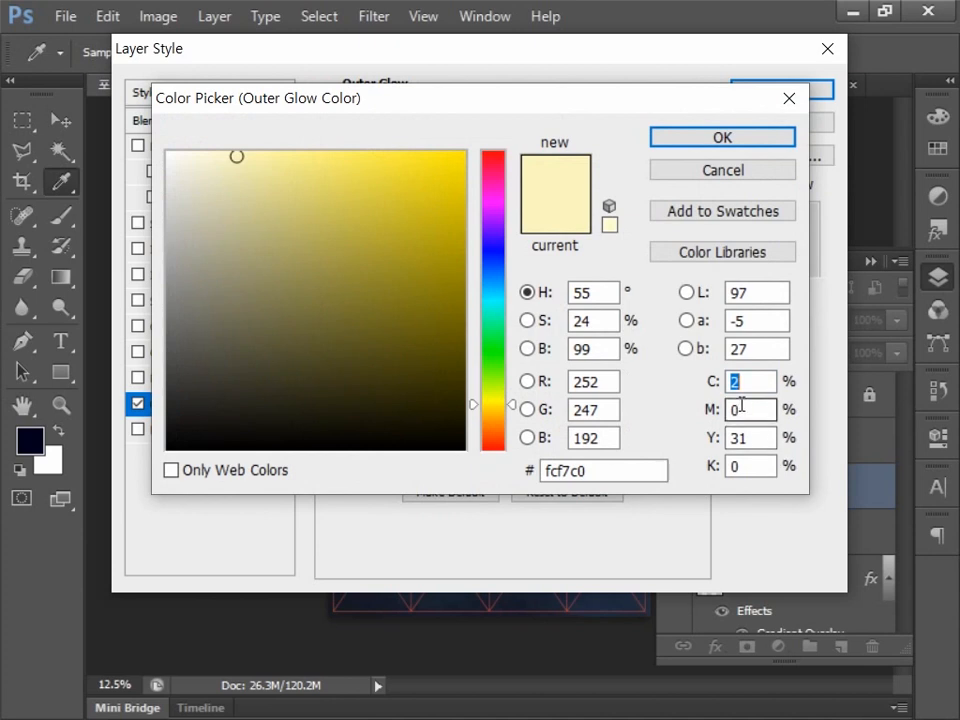
text(0)
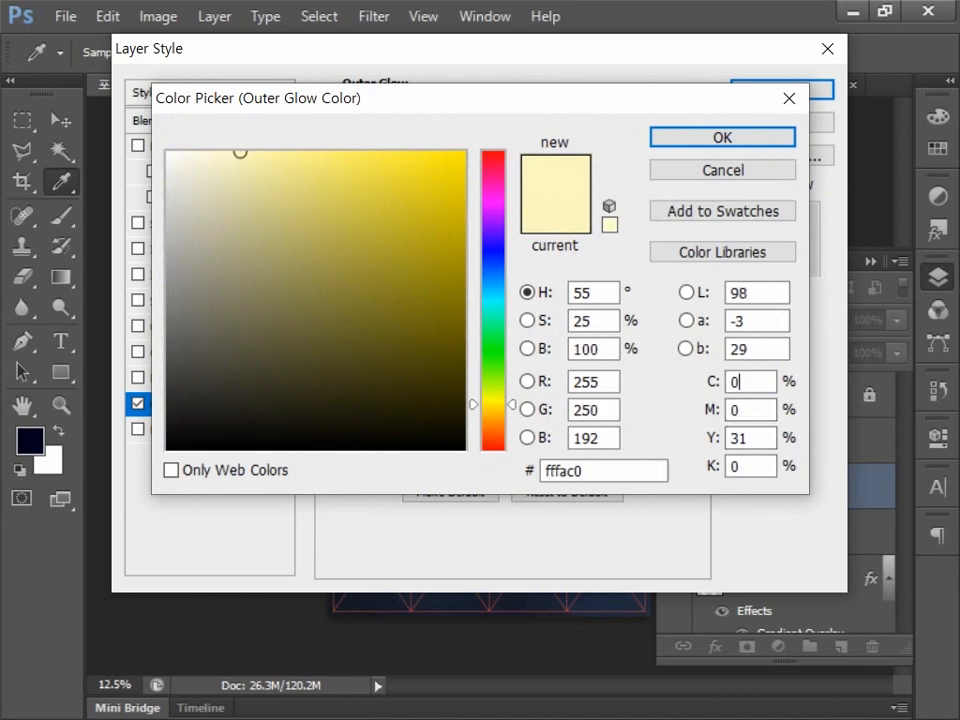
double_click(746, 437)
text(0)
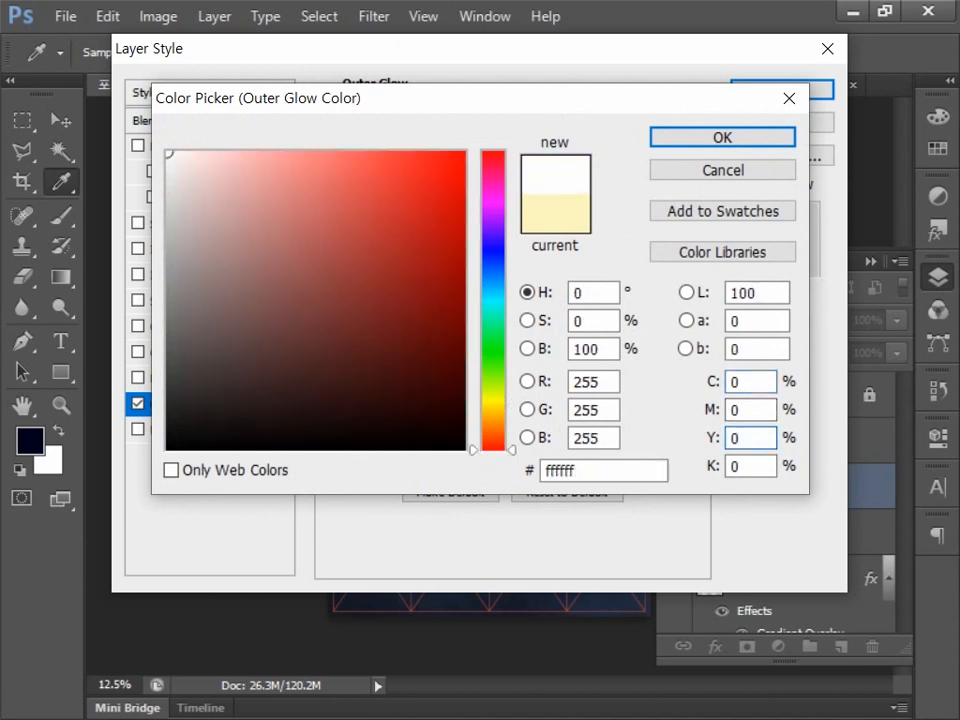
click(677, 145)
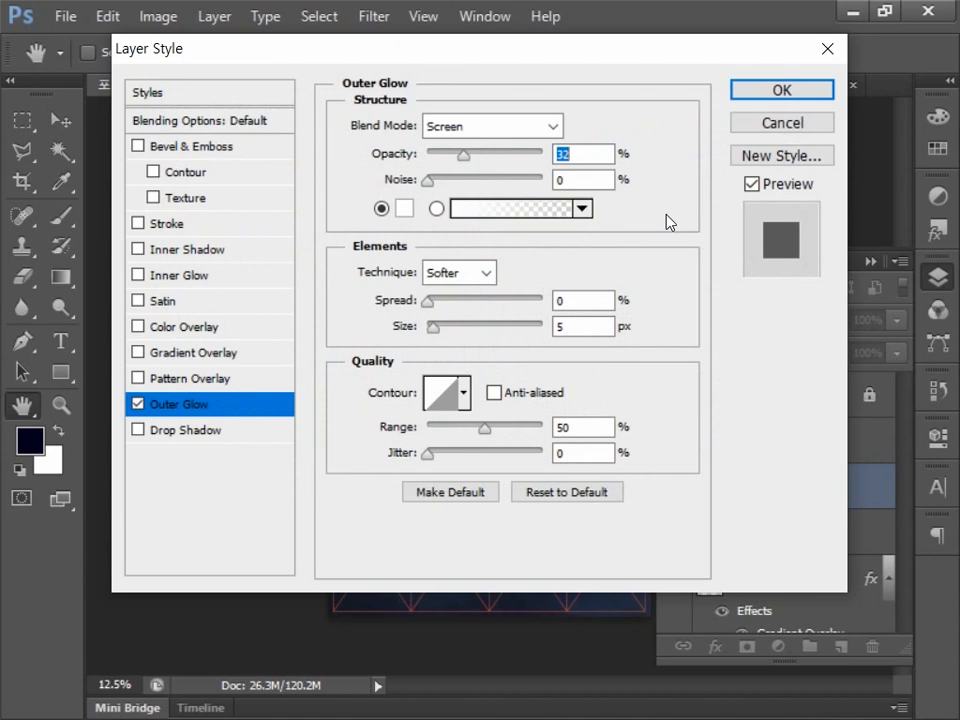
Set the outer glow's spread to 4% and size to 18 px, and apply the layer style.
double_click(596, 299)
text(4)
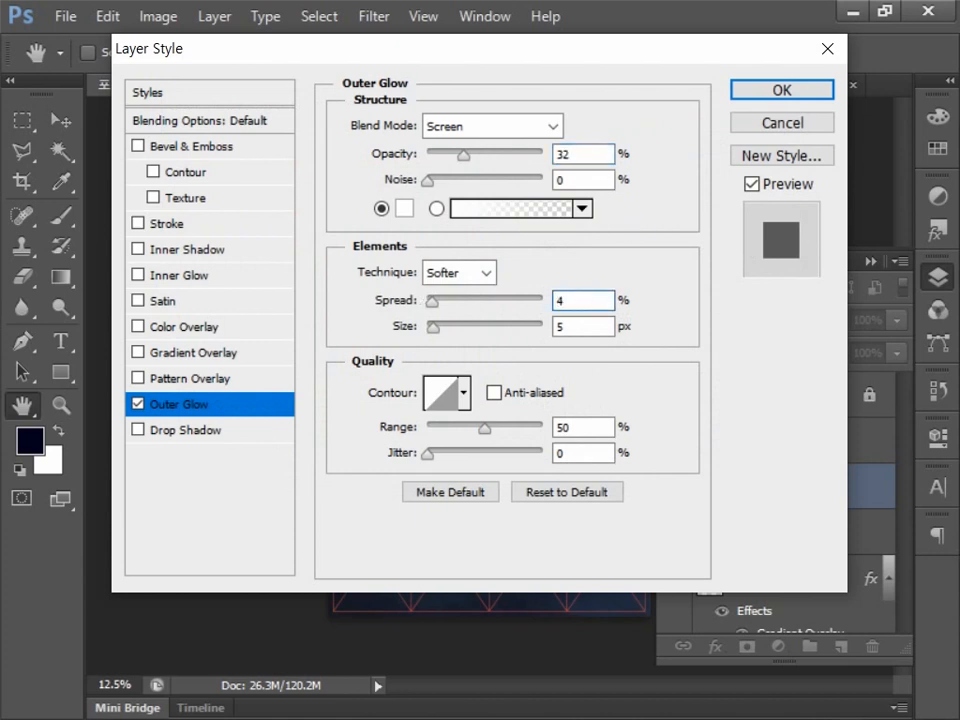
double_click(598, 328)
text(18)
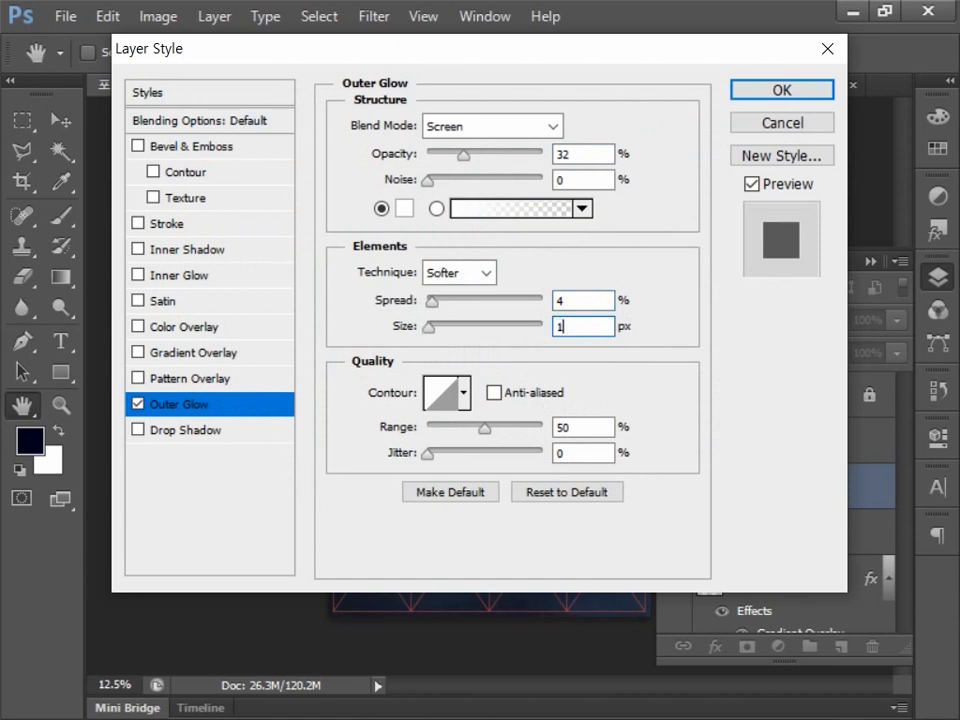
click(778, 89)
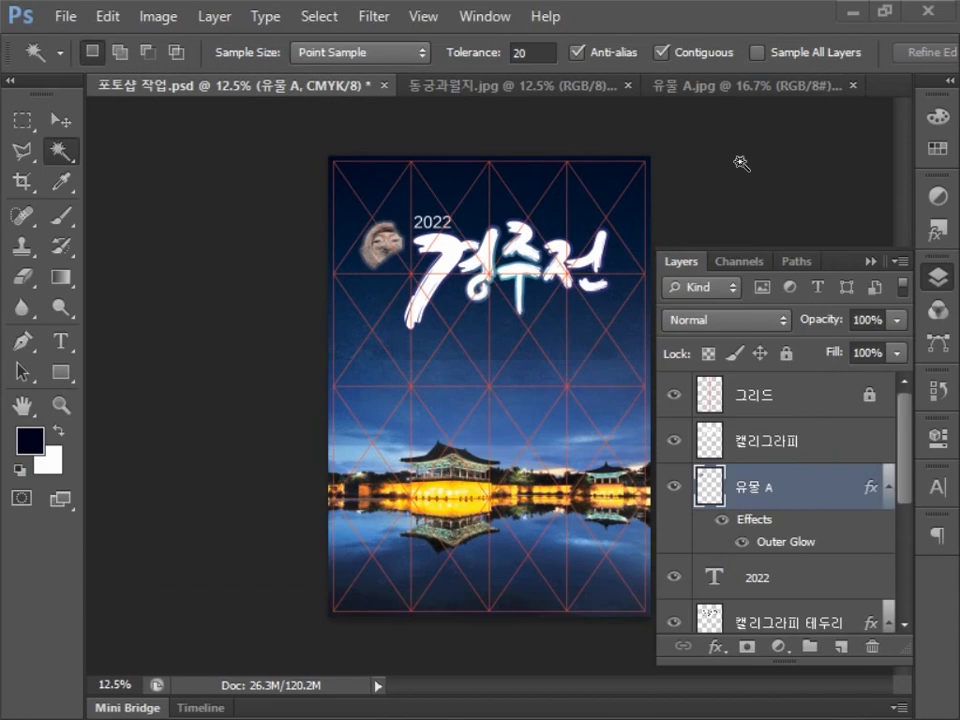
Copy the red stamp from 일러스트 작업.ai in Illustrator and paste it as pixels into 포토샵 작업.psd in Photoshop.
key(alt+Tab)
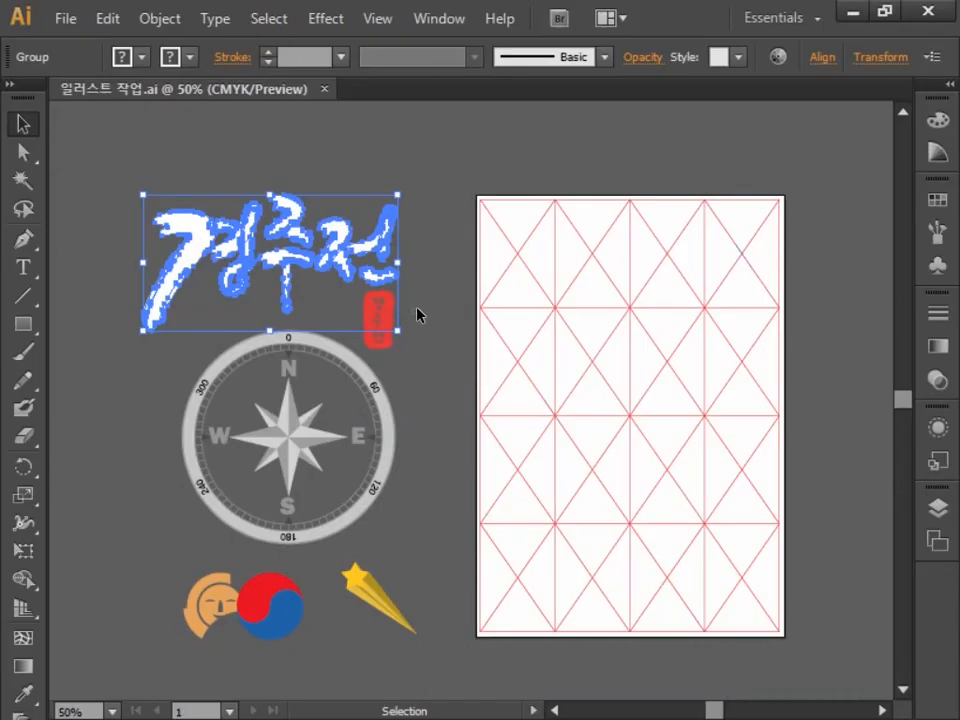
click(378, 322)
key(ctrl+c)
key(alt+Tab)
key(ctrl+v)
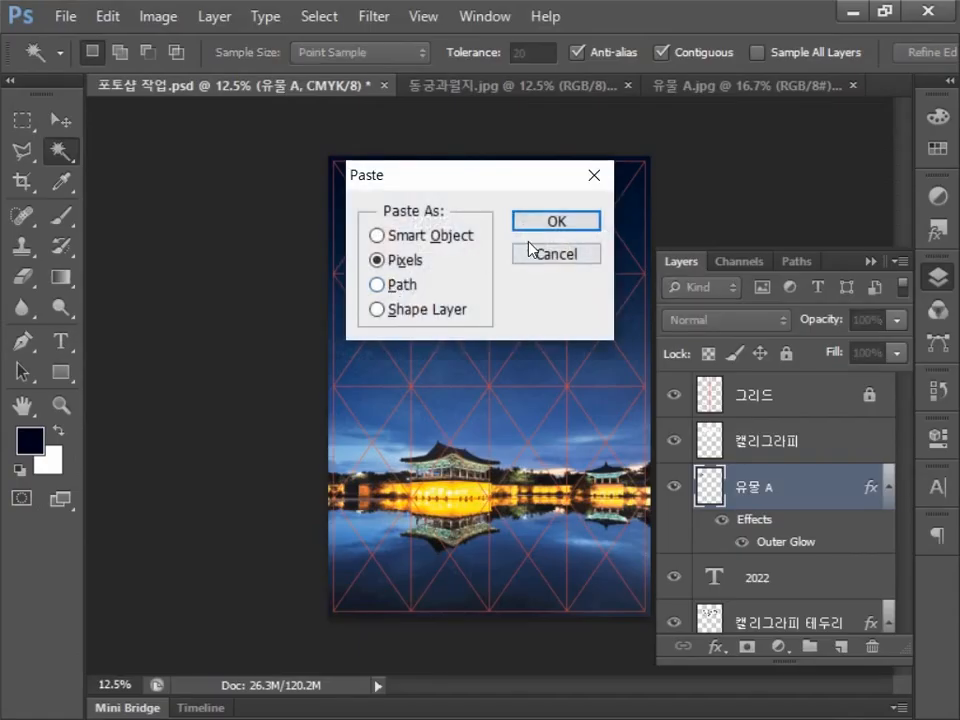
key(Return)
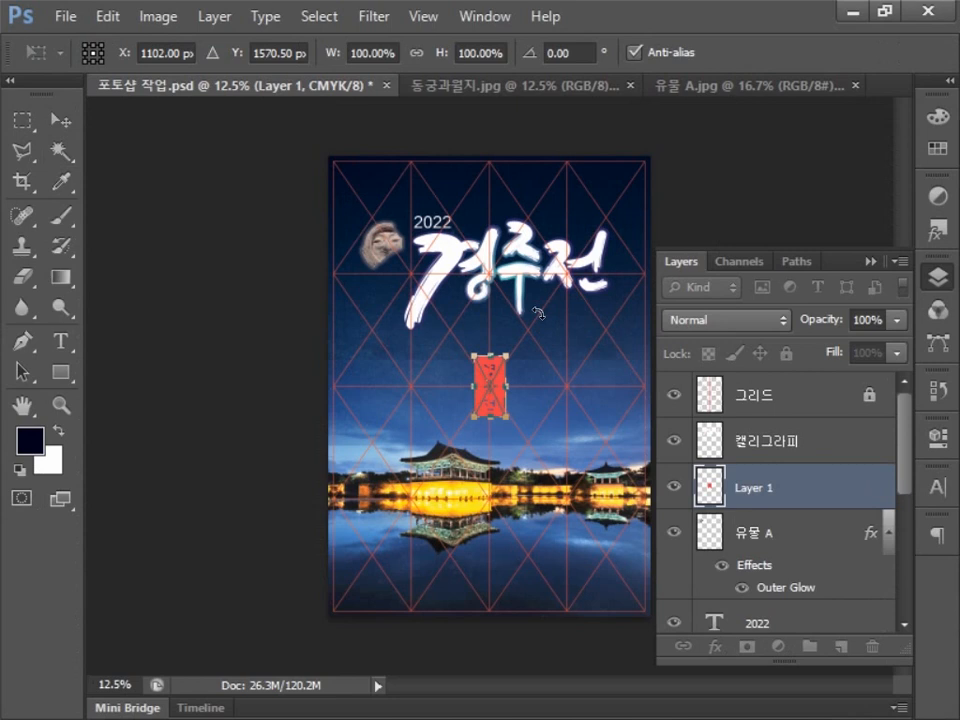
Scale the red stamp to about 55% and place it just below the right end of the 경주전 title.
drag(489, 385, 612, 338)
scroll(546, 321, up, 4)
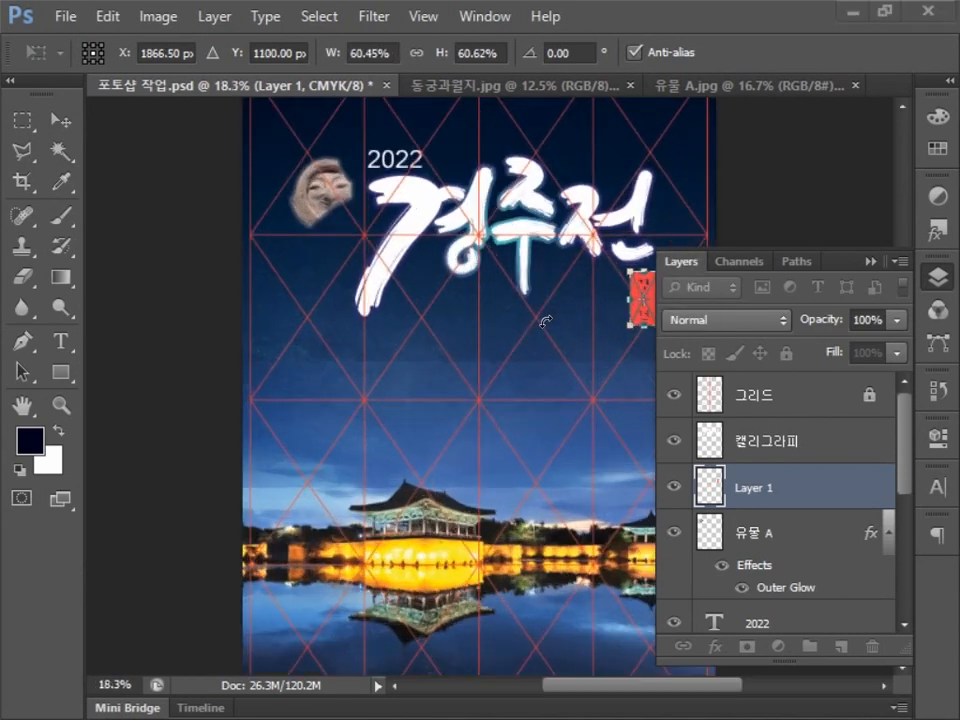
drag(521, 334, 424, 396)
drag(546, 375, 565, 360)
key(Up)
key(Up)
key(Up)
key(Up)
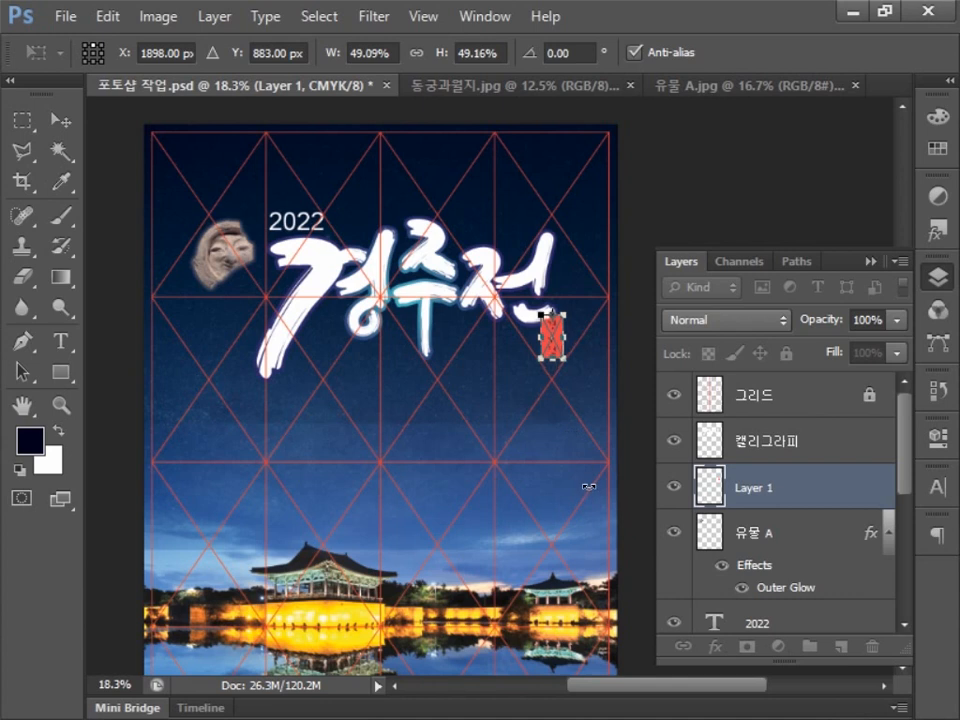
drag(564, 354, 568, 356)
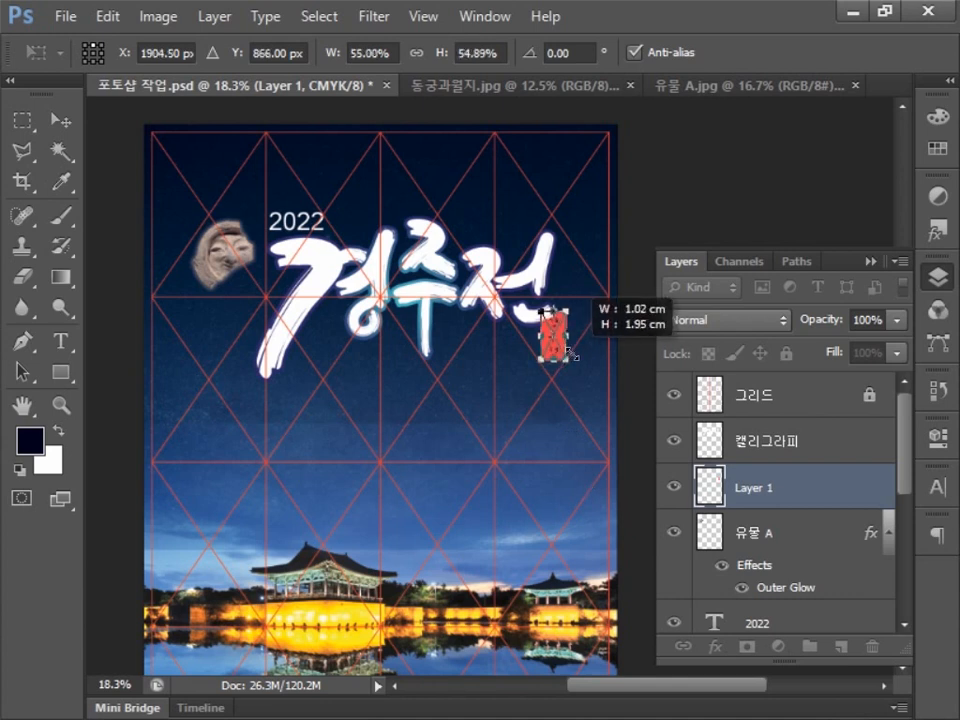
key(Return)
key(w)
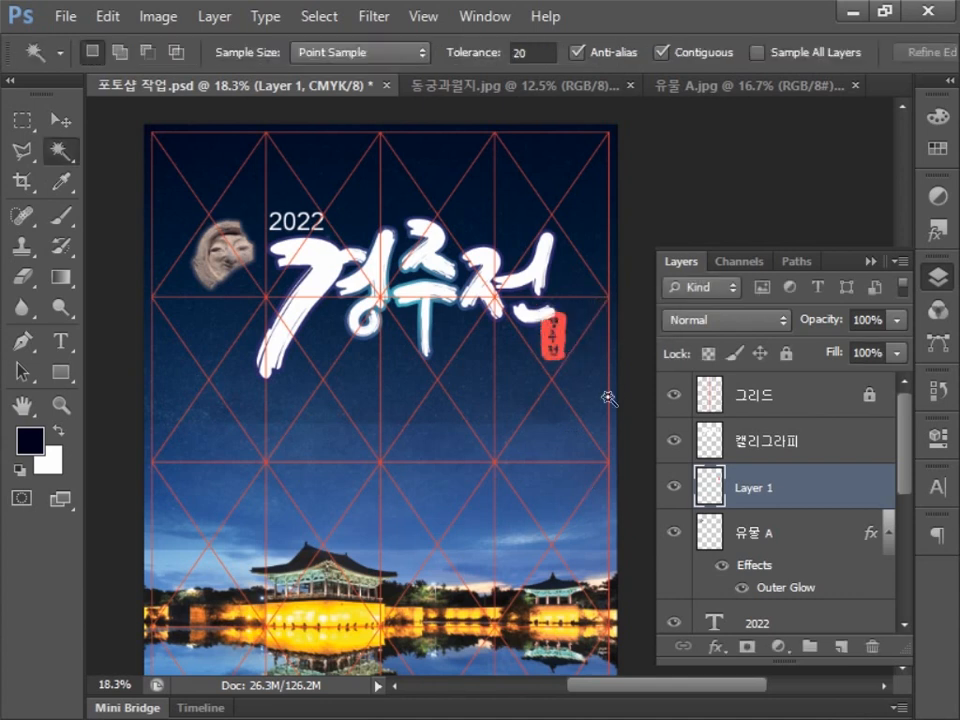
Rename the stamp layer to 도장 and move it above the 캘리그라피 layer.
double_click(745, 487)
key(BackSpace)
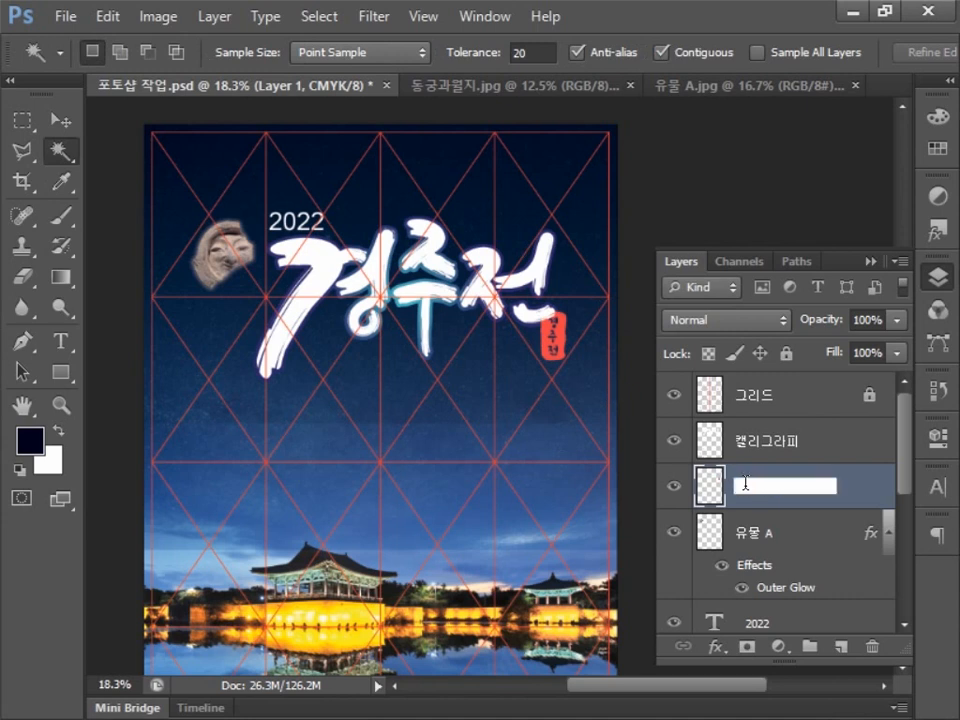
text(도장)
key(Return)
drag(840, 501, 803, 433)
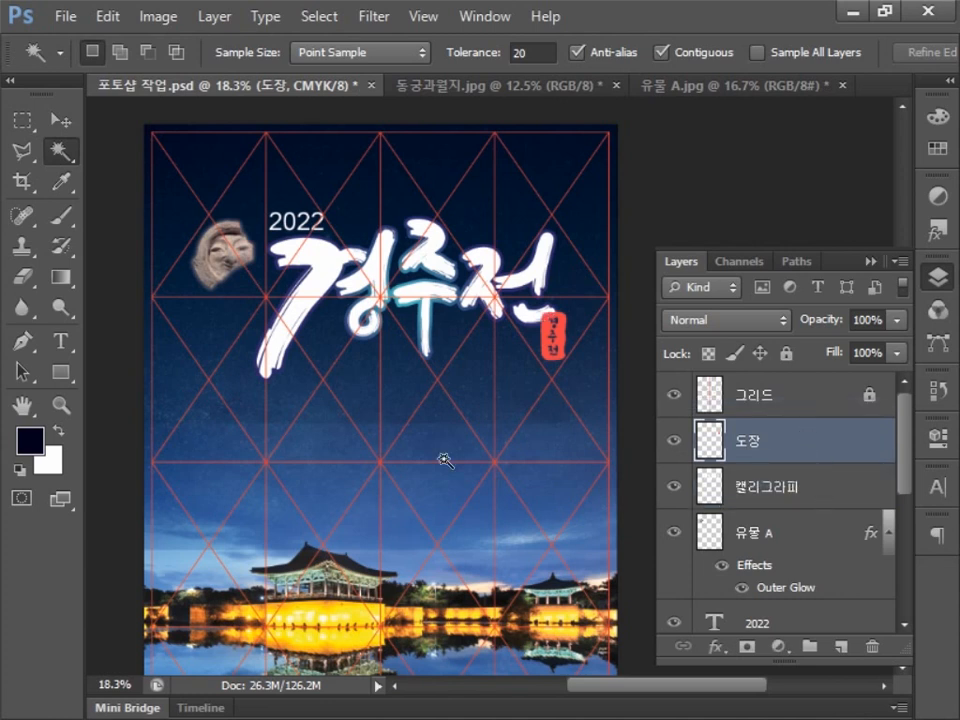
Open 캐릭터.jpg from the 08. 경주전 포스터 folder.
click(62, 17)
click(68, 66)
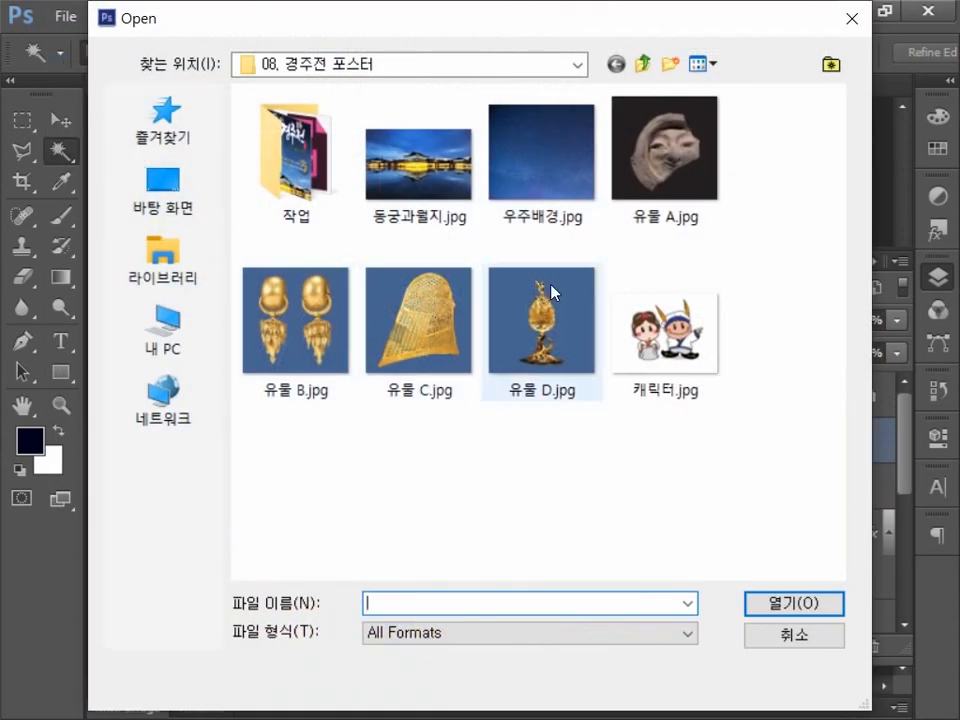
click(665, 335)
click(767, 604)
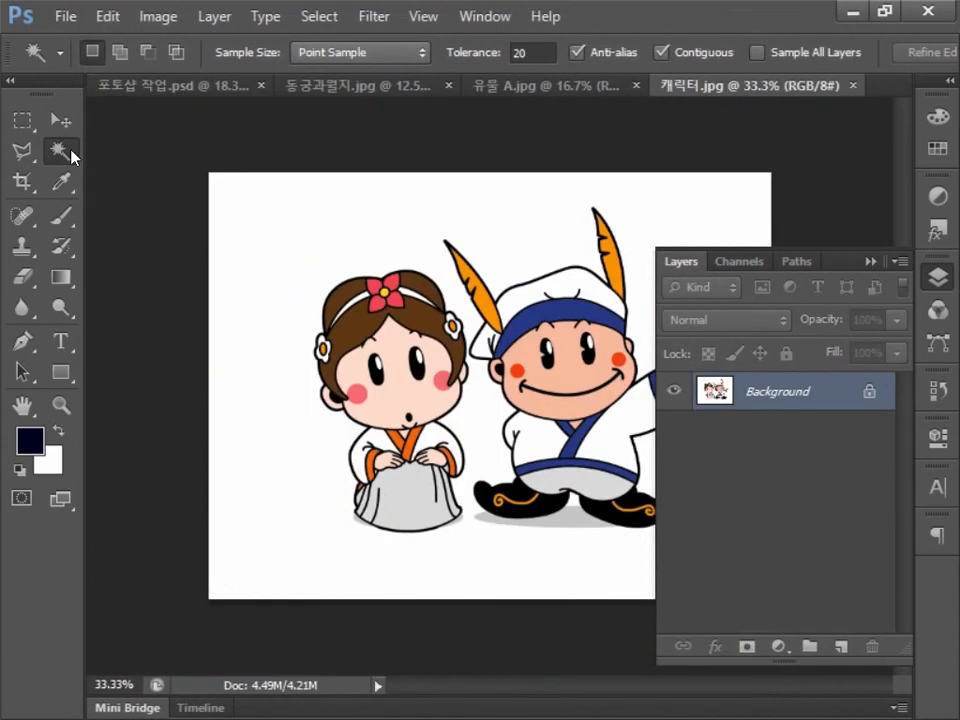
Select the white background with the Magic Wand at tolerance 50 and invert the selection to the two characters.
click(518, 55)
text(5)
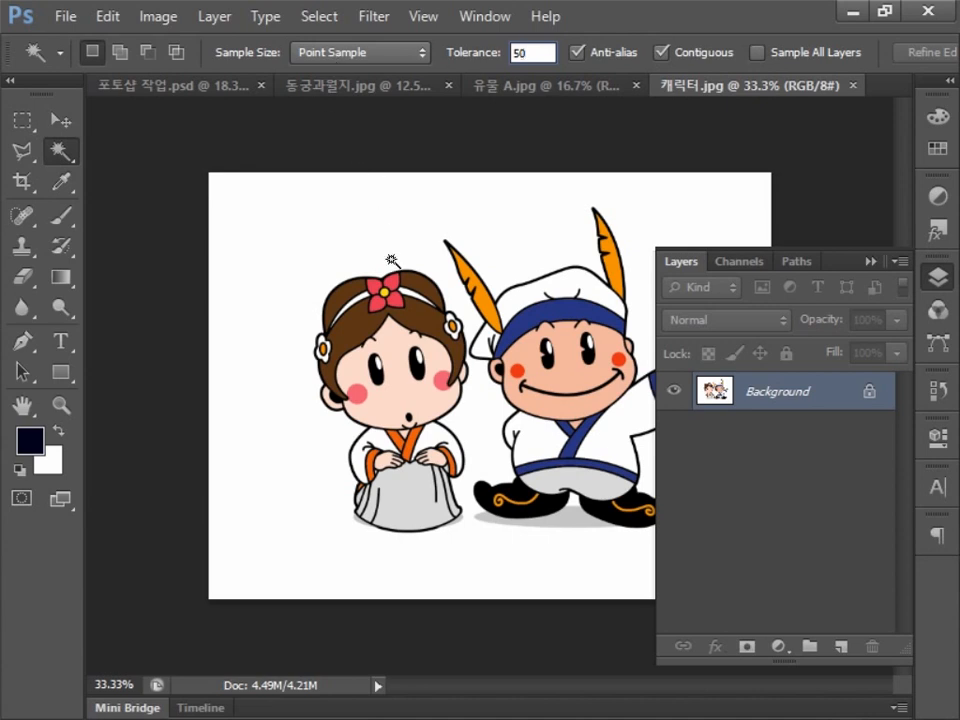
click(354, 251)
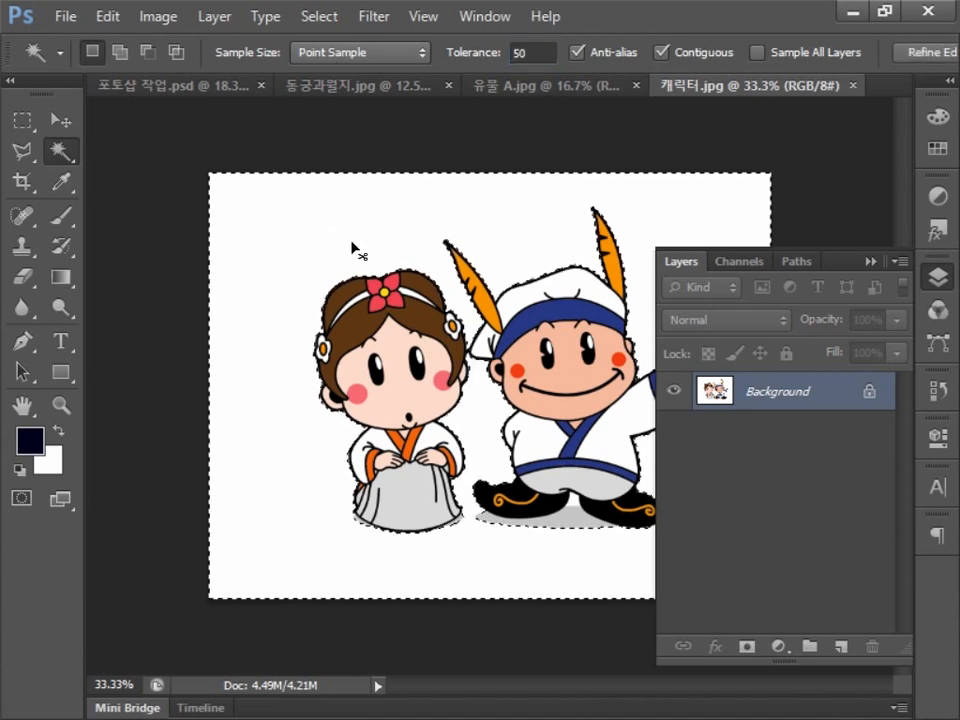
key(ctrl+shift+i)
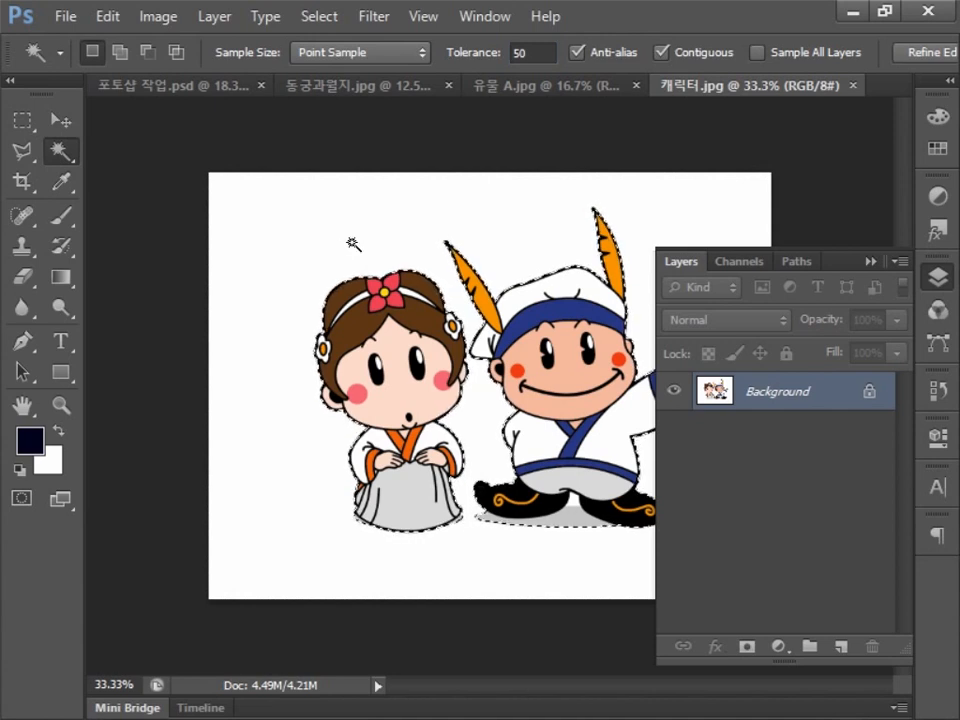
Copy the selected characters into 포토샵 작업.psd, scale them down, and place them just above the 전 of the title.
click(144, 86)
key(ctrl+v)
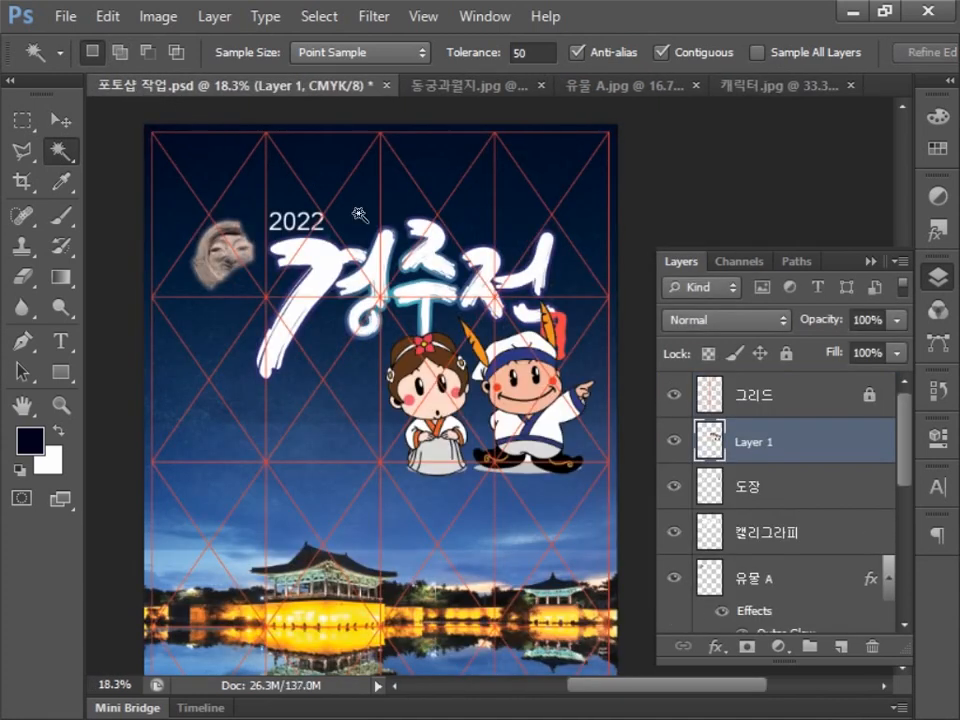
key(Return)
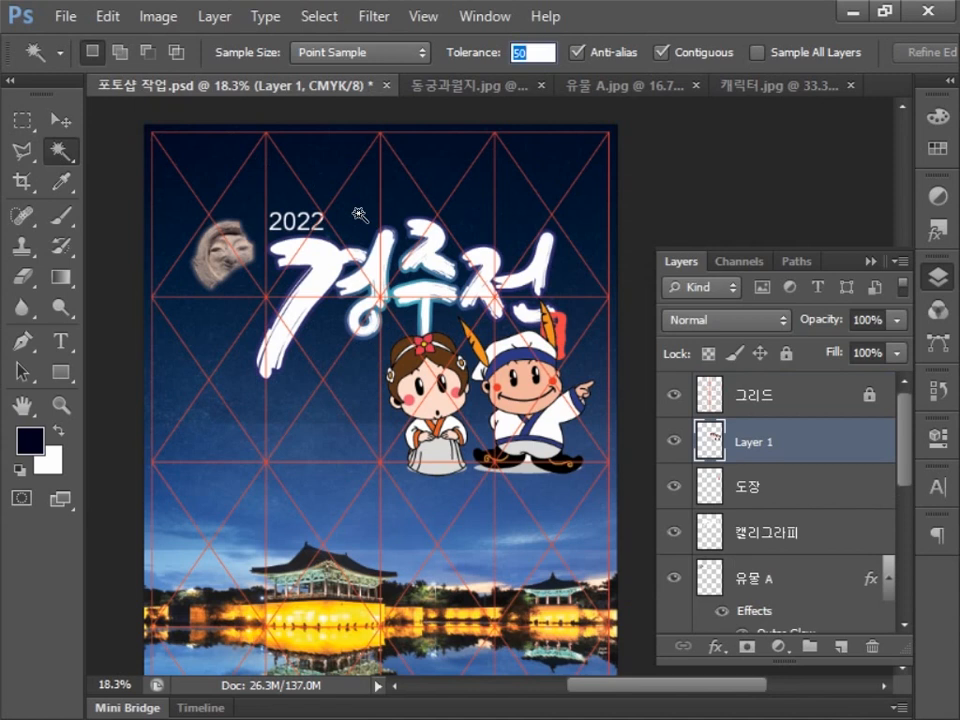
key(v)
drag(500, 470, 470, 272)
key(ctrl+t)
drag(556, 279, 432, 175)
drag(406, 141, 494, 208)
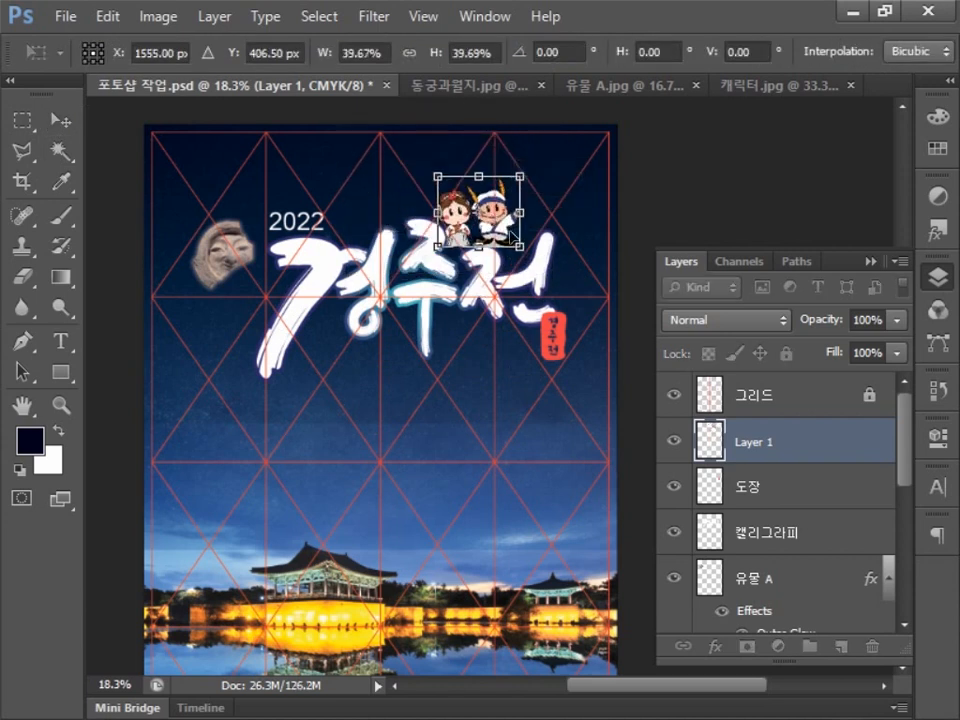
drag(519, 247, 532, 187)
key(Return)
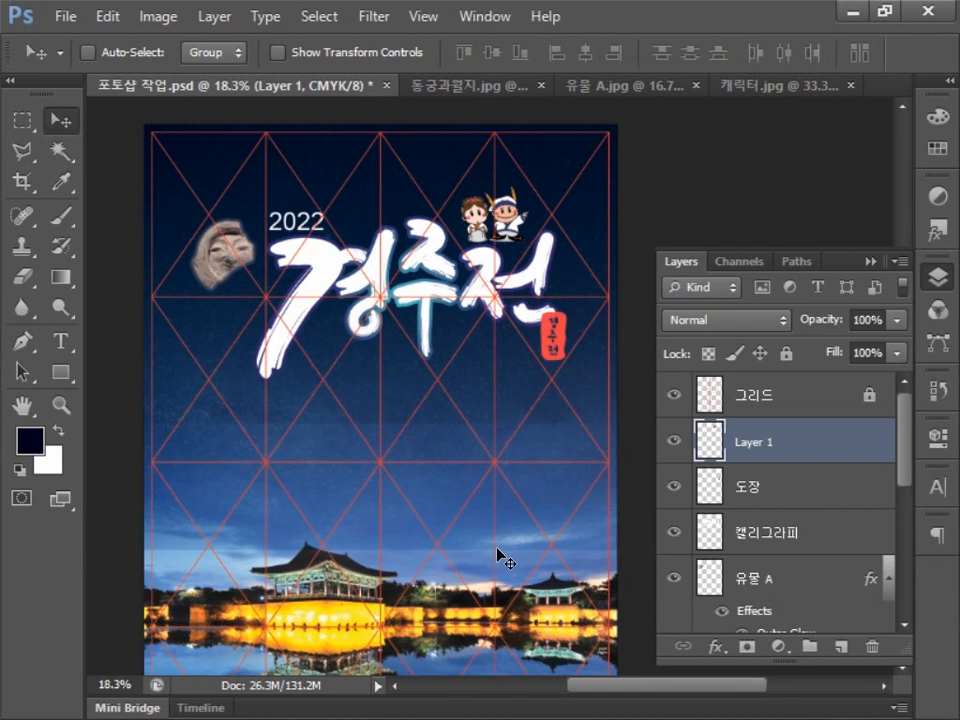
Rename the pasted characters layer to 캐릭터.
double_click(745, 442)
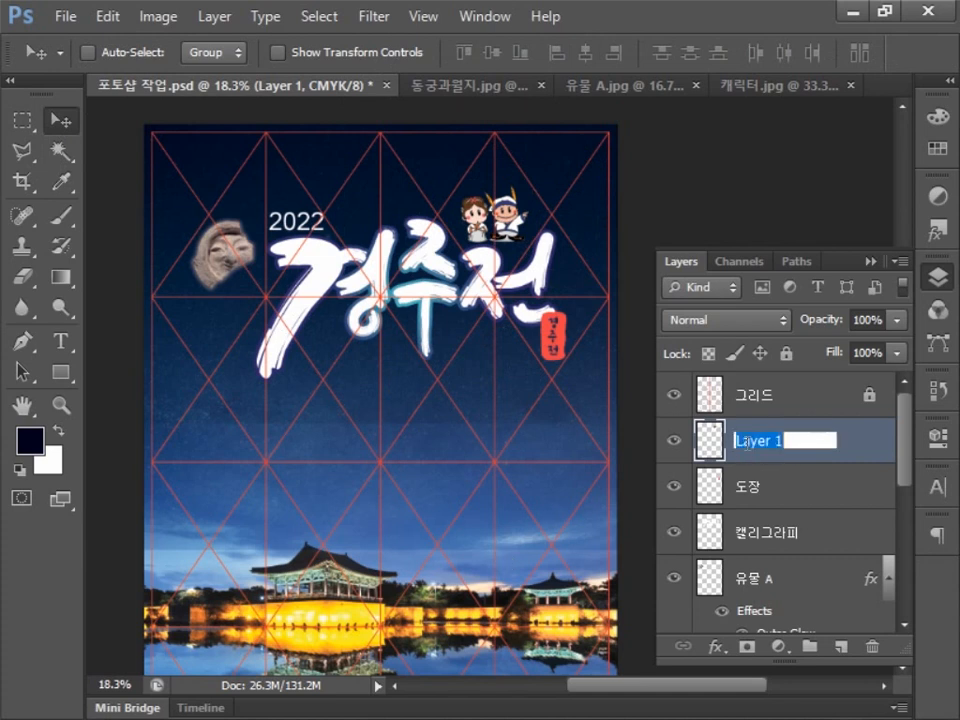
text(캐릭터)
key(Return)
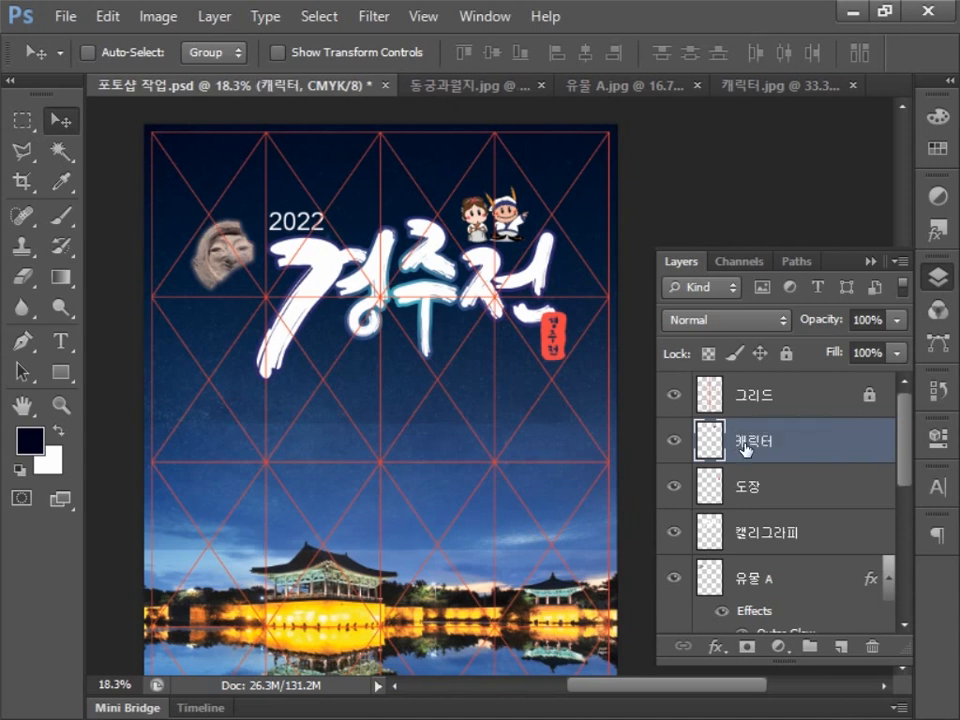
Add the horizontal slogan text 신라천년의 문화를 만끽하다! in 18 pt Gungsuh just below the title.
click(61, 341)
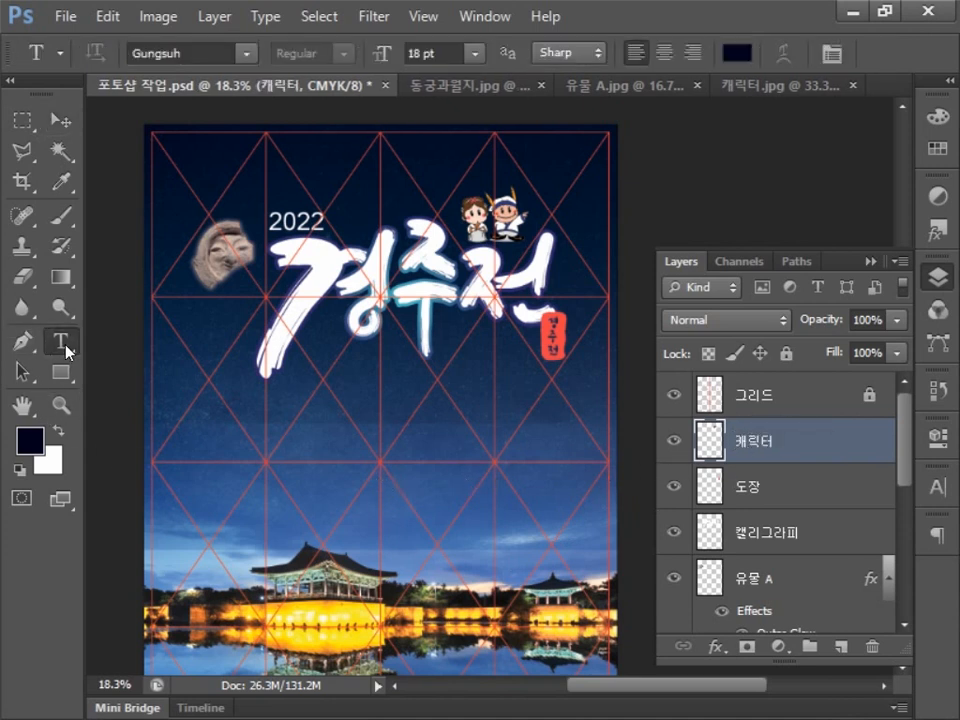
click(340, 380)
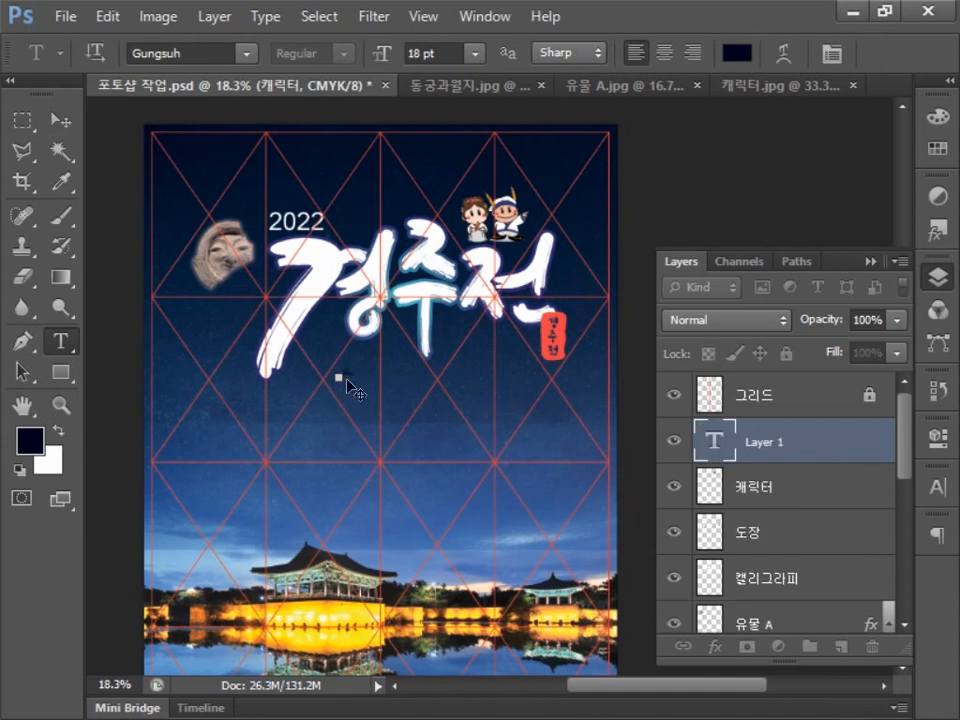
text(신라천년의 추억을 따라가다)
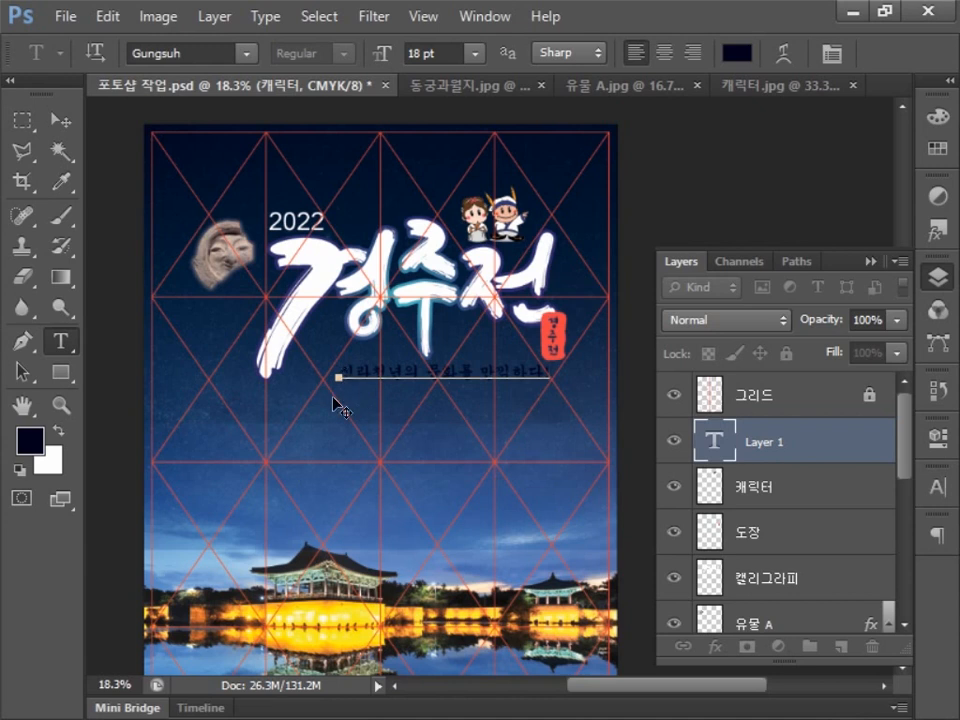
Select the whole slogan text and set its color to C50 M0 Y93 K0.
double_click(735, 455)
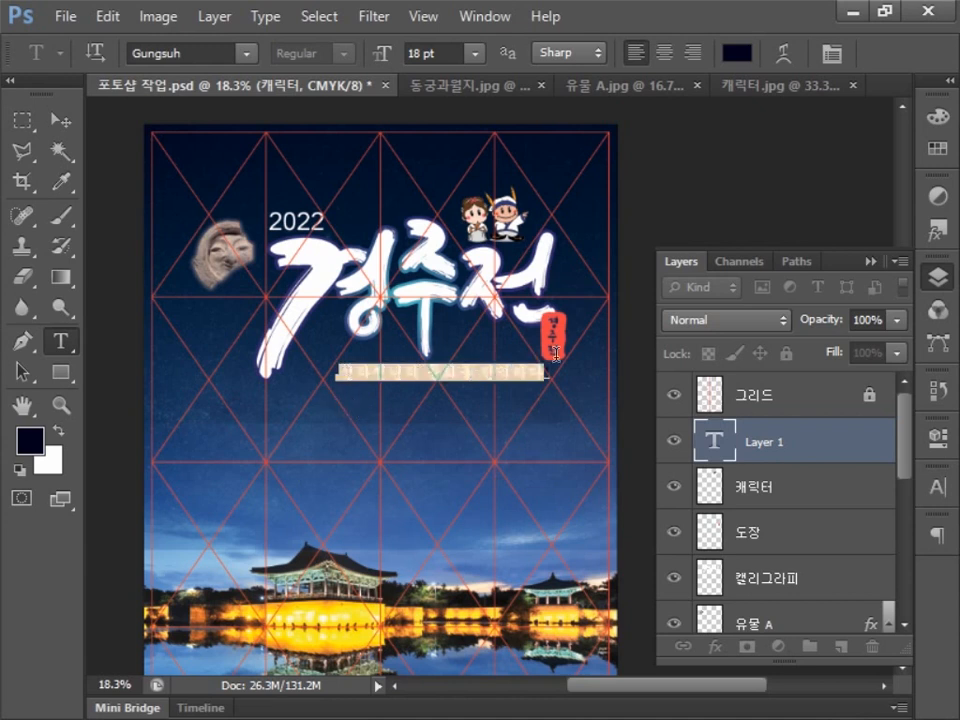
click(936, 488)
click(838, 584)
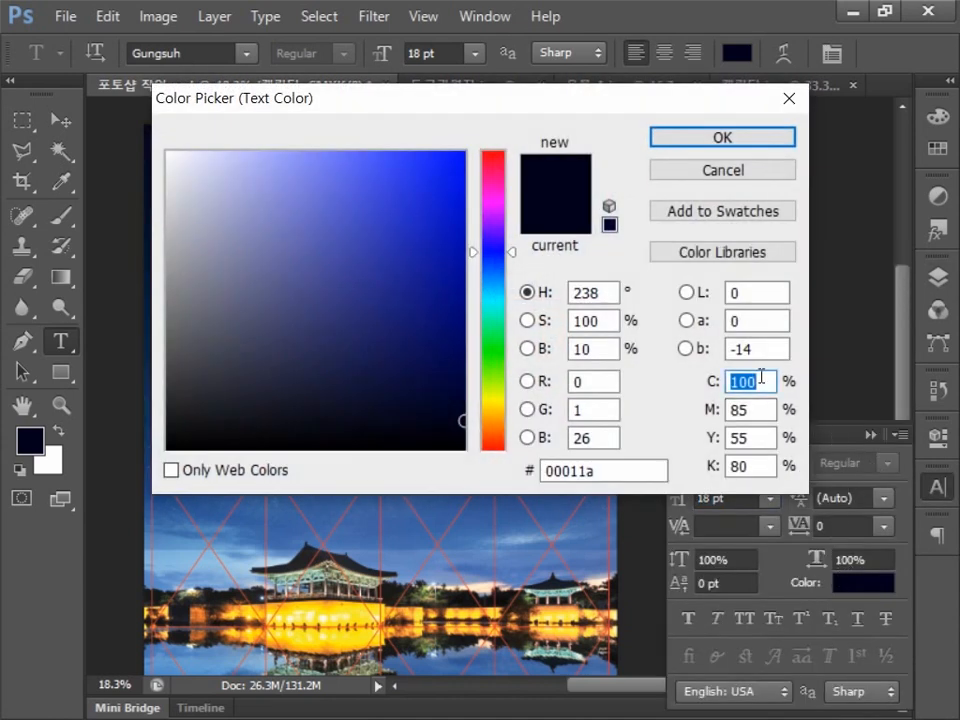
text(50)
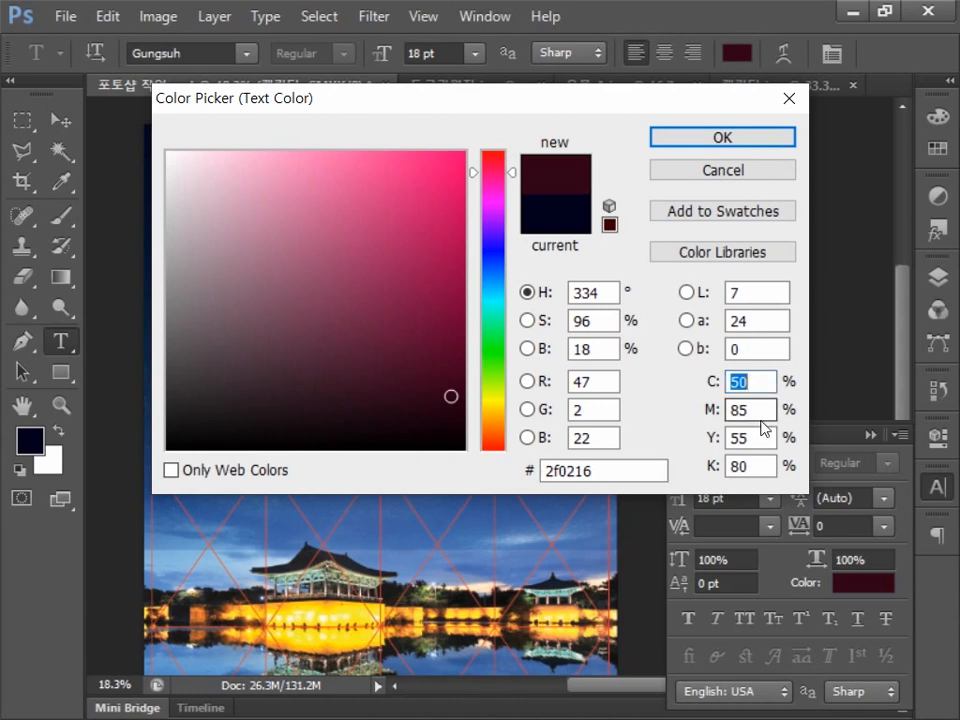
click(746, 411)
text(0)
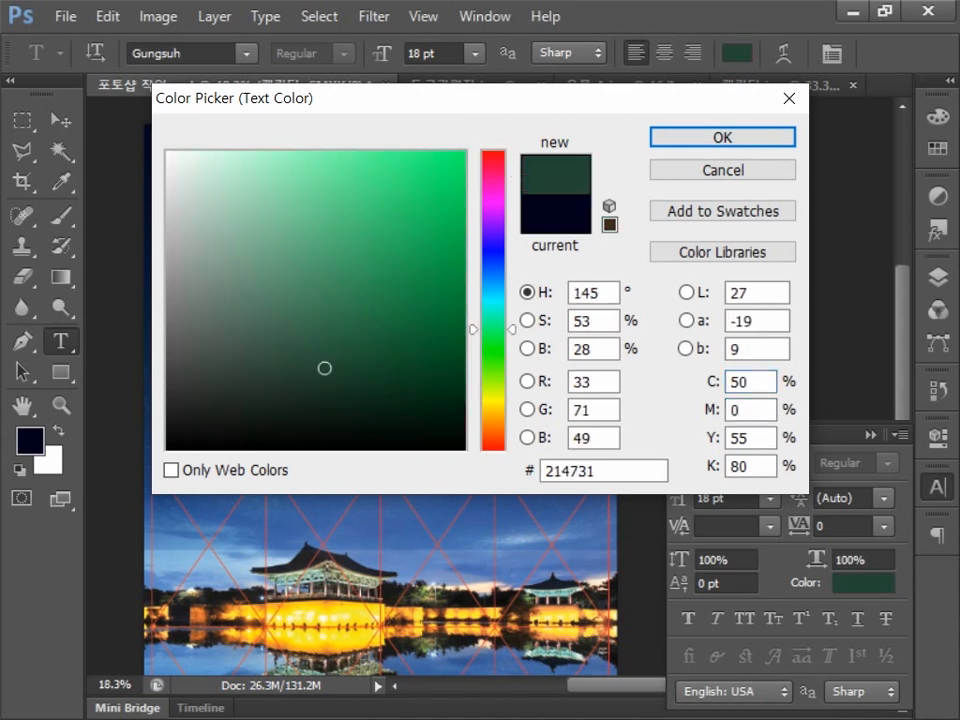
click(751, 442)
text(9)
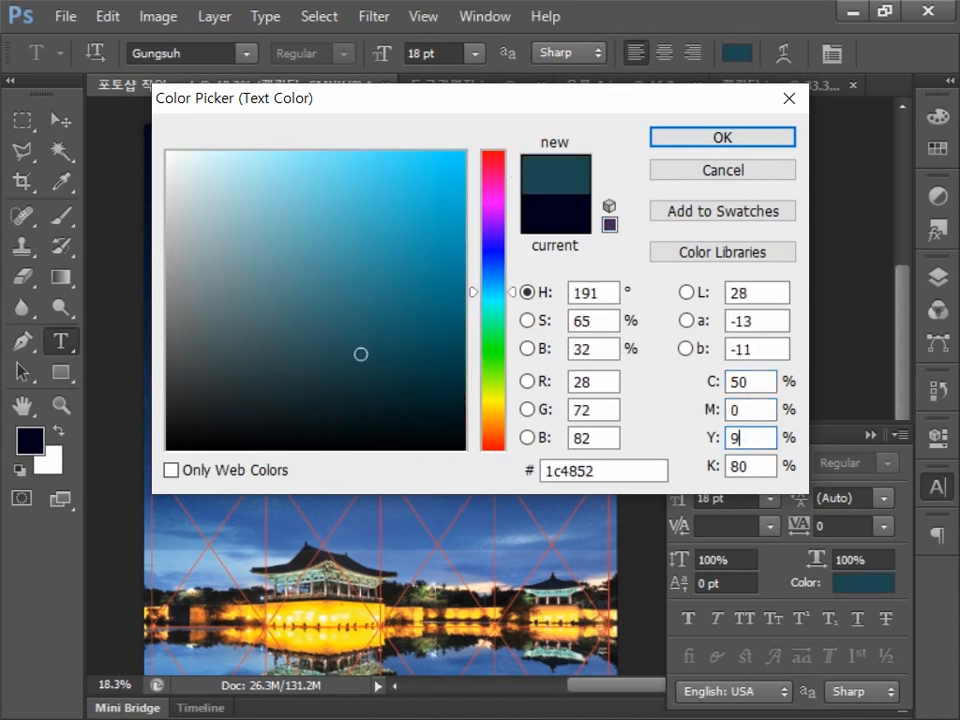
text(3)
click(748, 466)
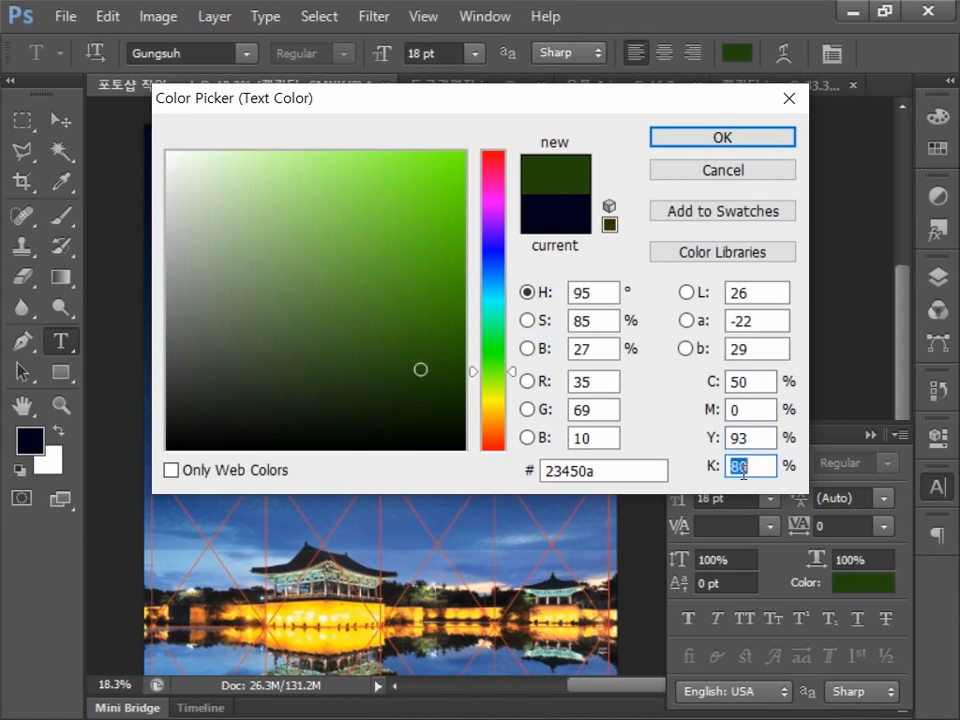
text(0)
click(672, 135)
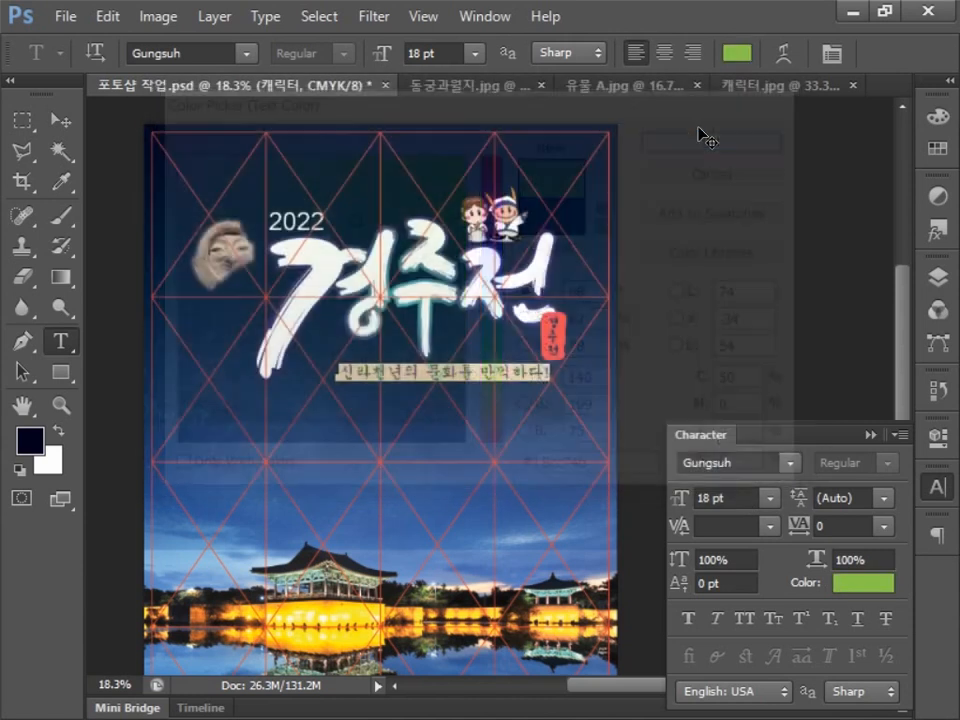
Recolor only the word 문화 in the slogan to C0 M25 Y93 K0.
drag(424, 373, 455, 368)
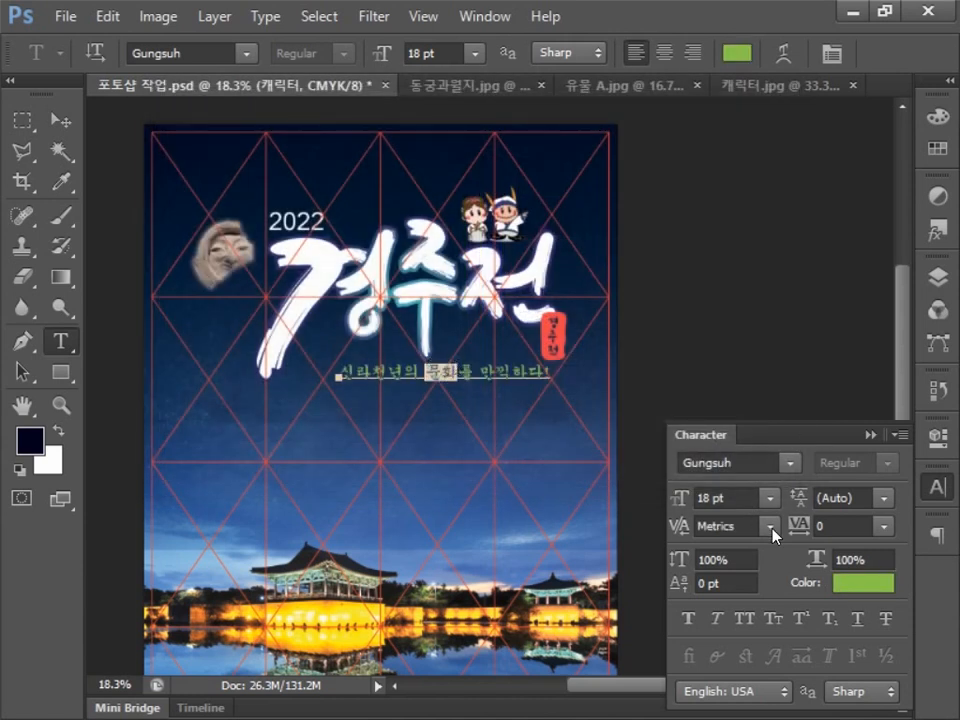
click(851, 582)
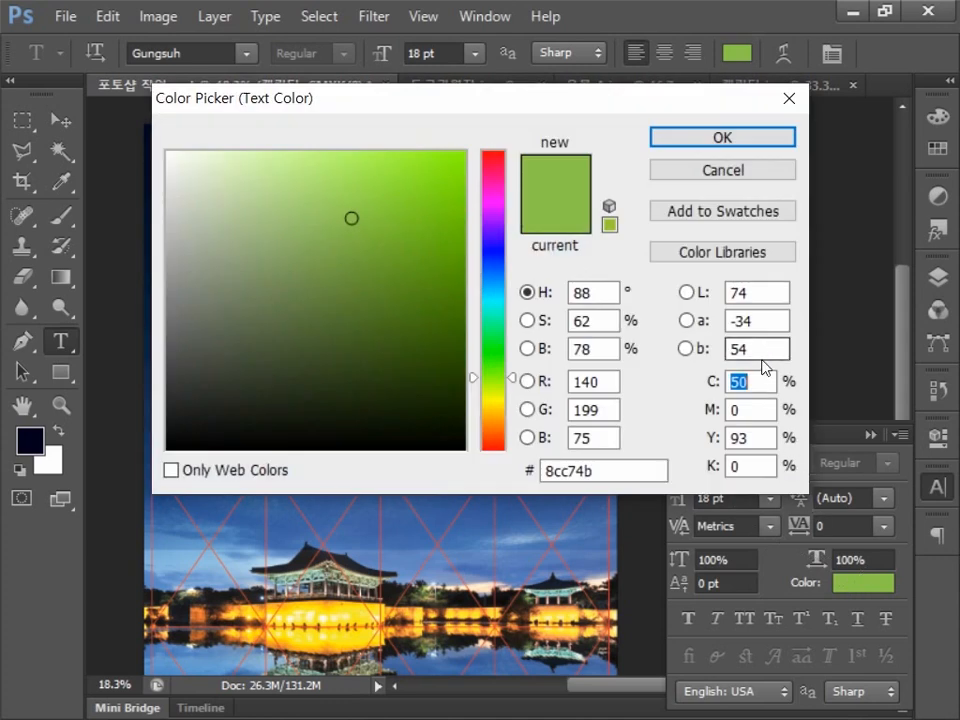
text(0)
click(755, 407)
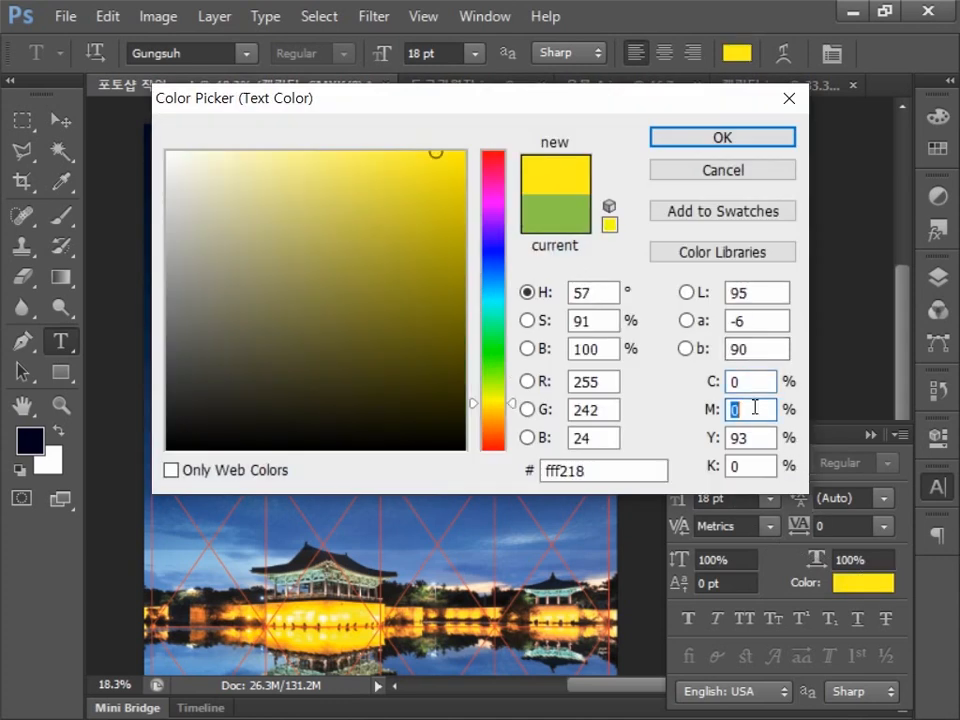
text(25)
click(760, 440)
double_click(760, 440)
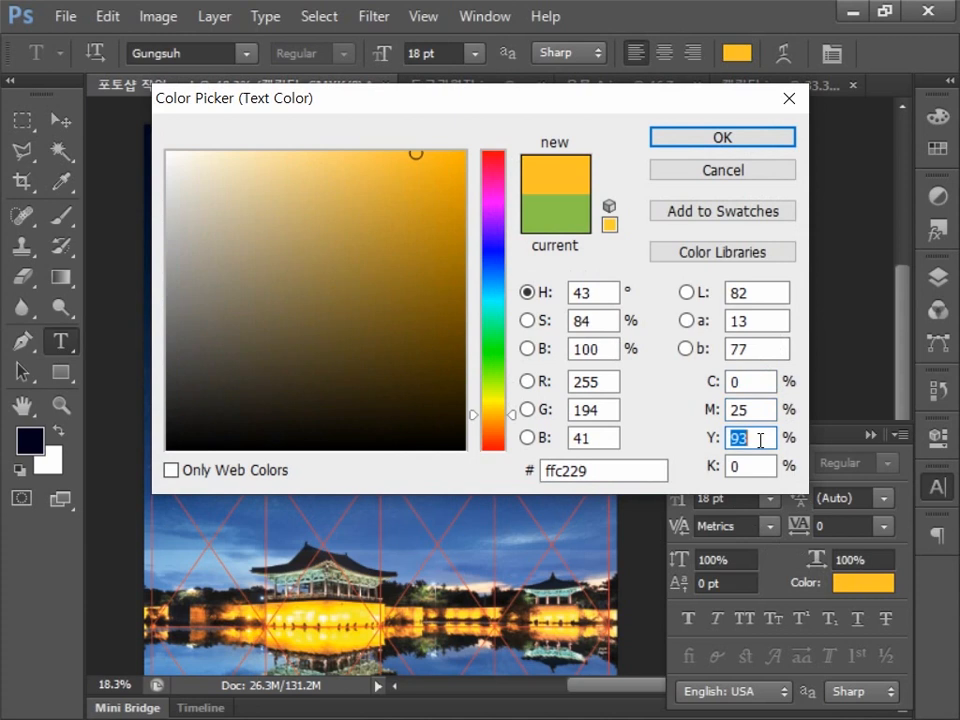
text(93)
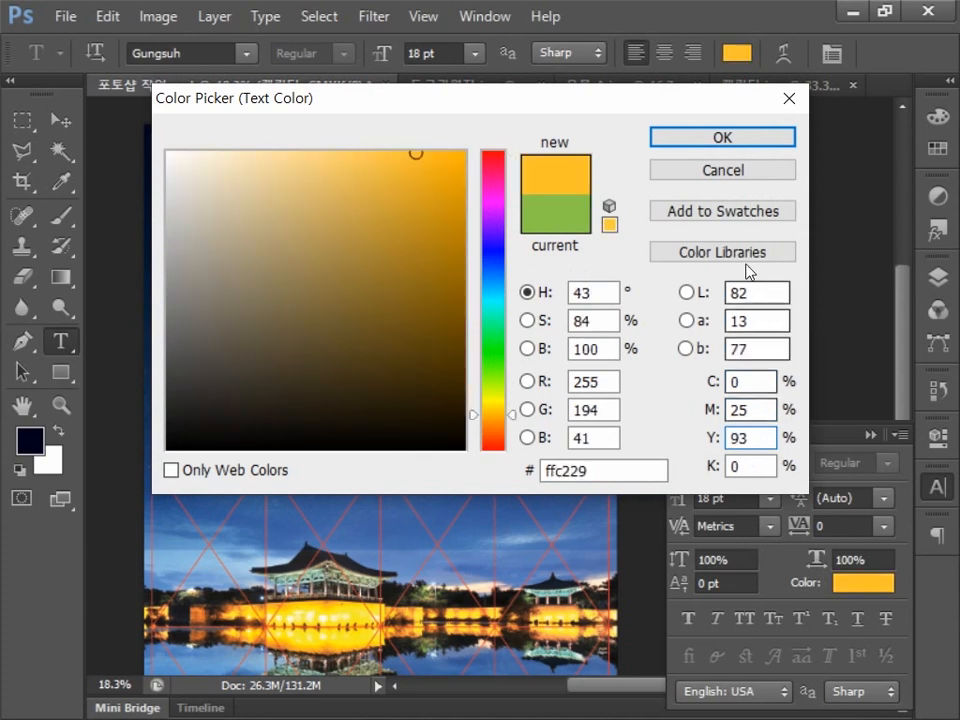
click(722, 138)
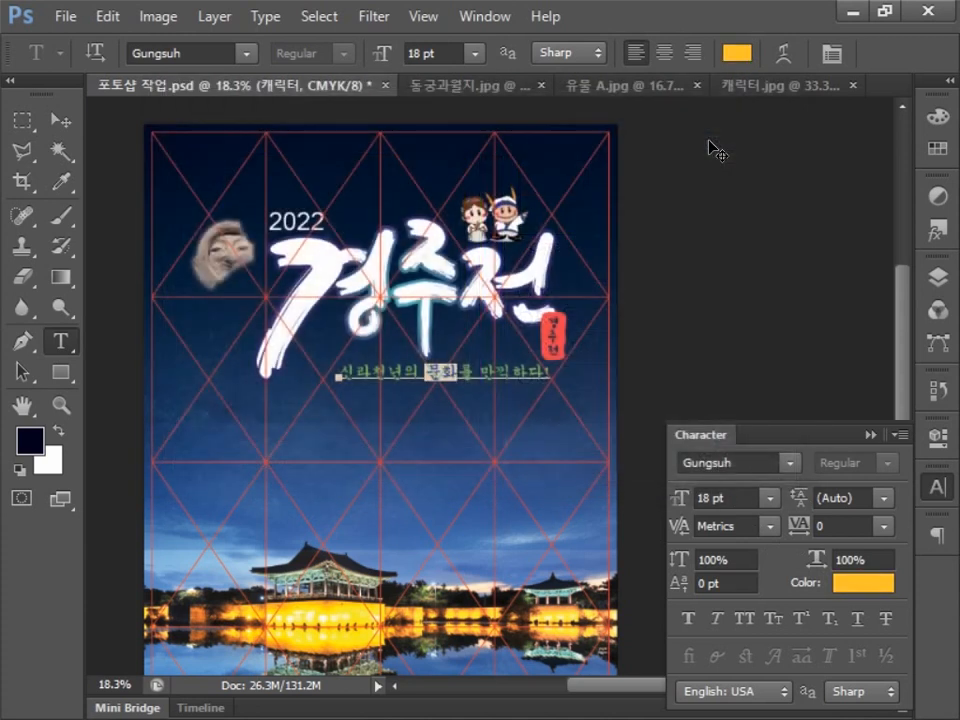
Scale the slogan text down to about 92% and place it beneath the title, ending below the red stamp.
click(60, 120)
key(ctrl+t)
drag(341, 362, 357, 365)
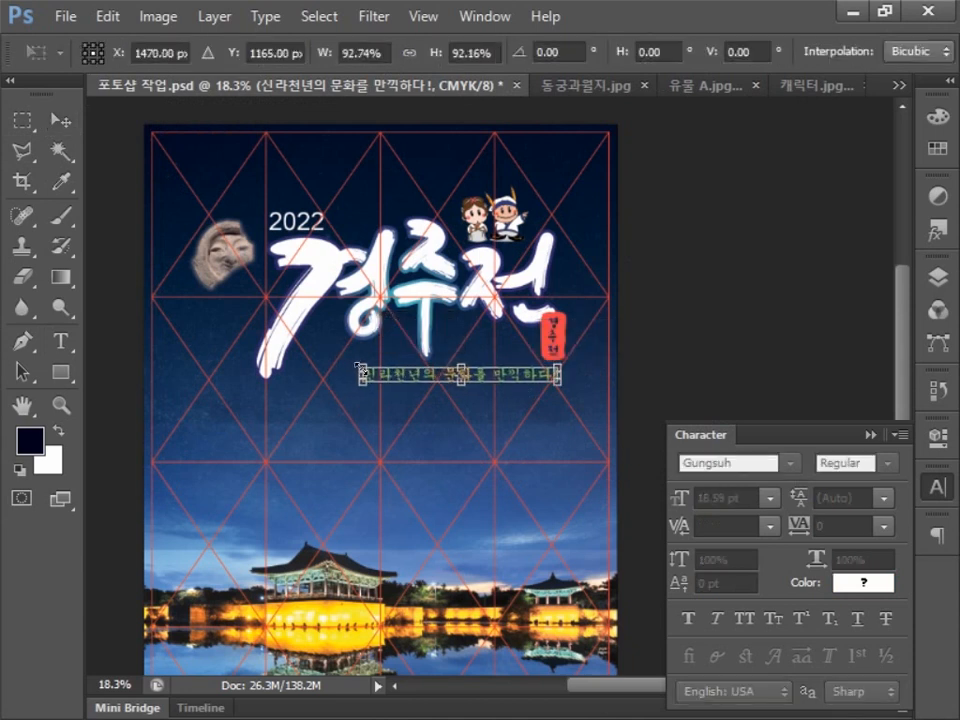
key(Return)
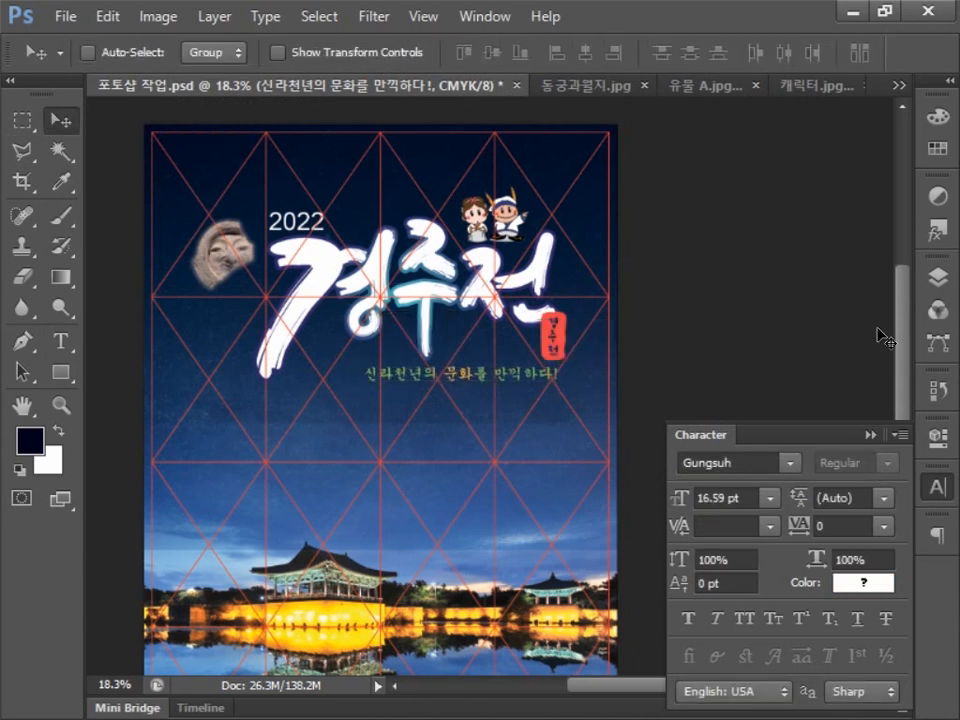
Add an outside Stroke layer style 4 px wide to the slogan text layer.
click(936, 276)
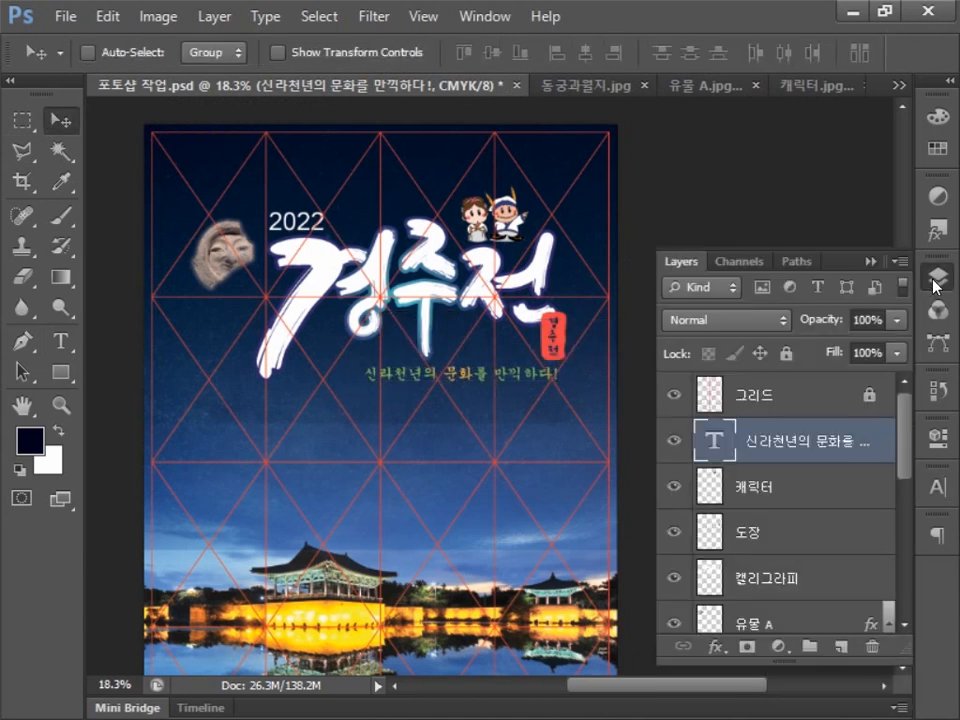
double_click(888, 450)
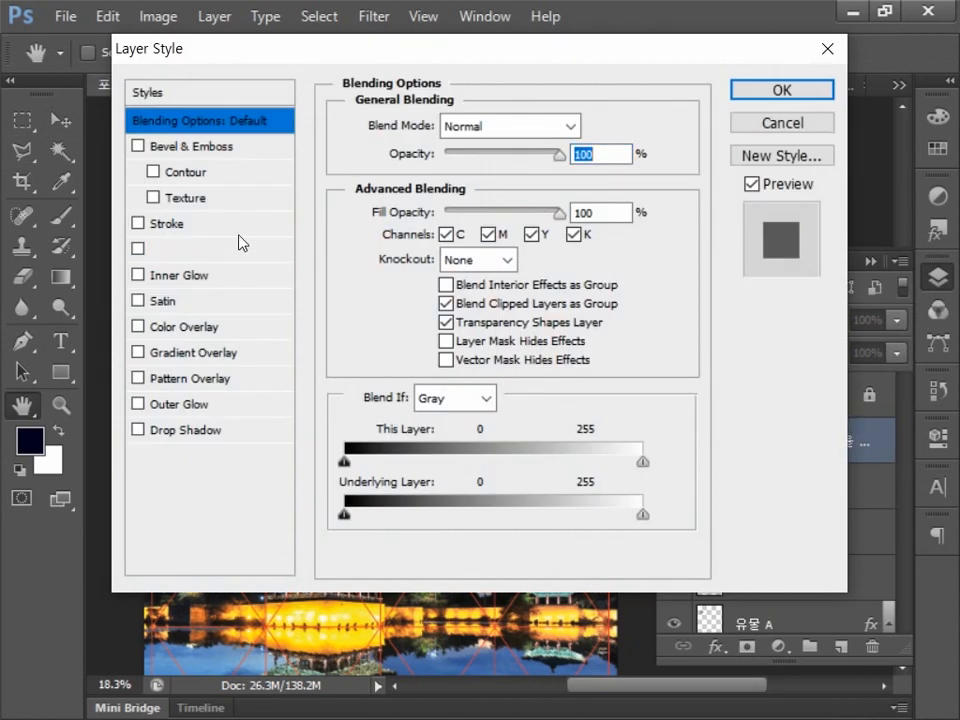
click(208, 228)
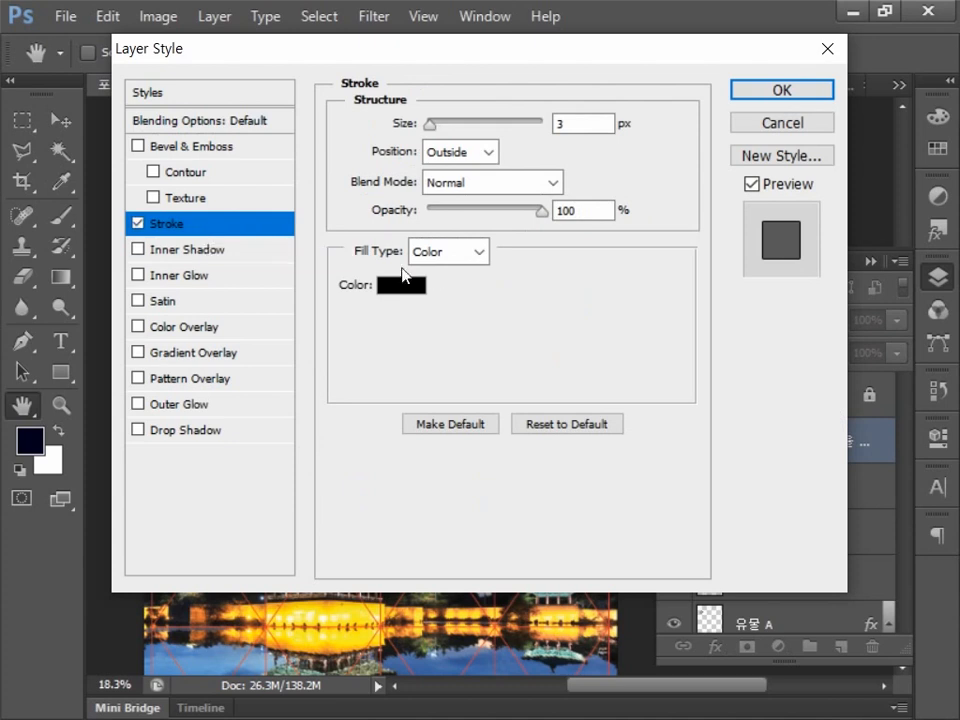
double_click(577, 125)
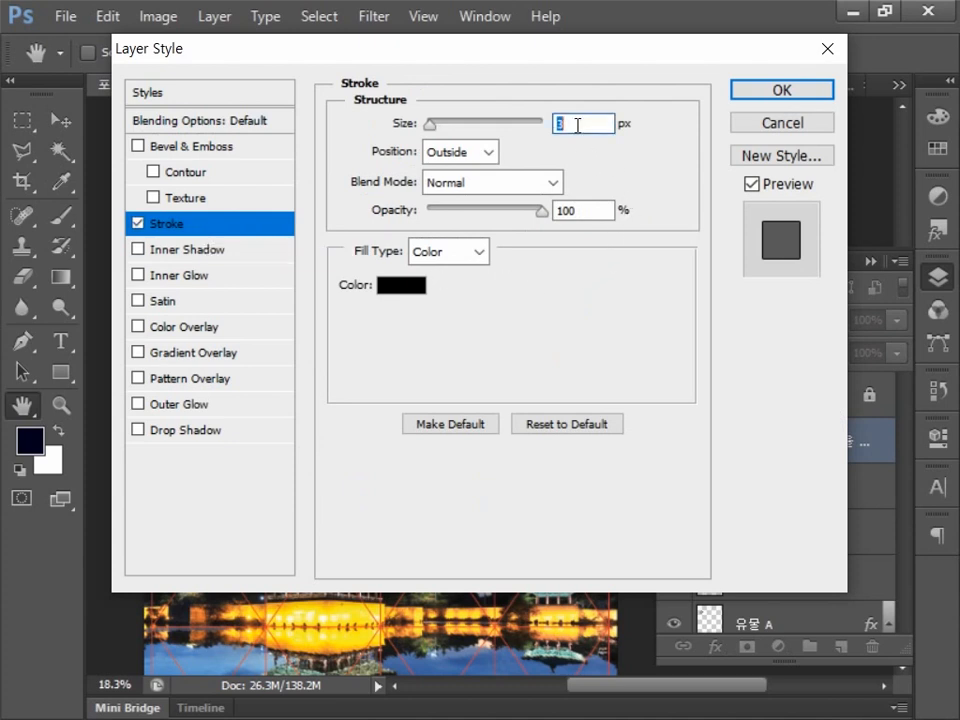
text(4)
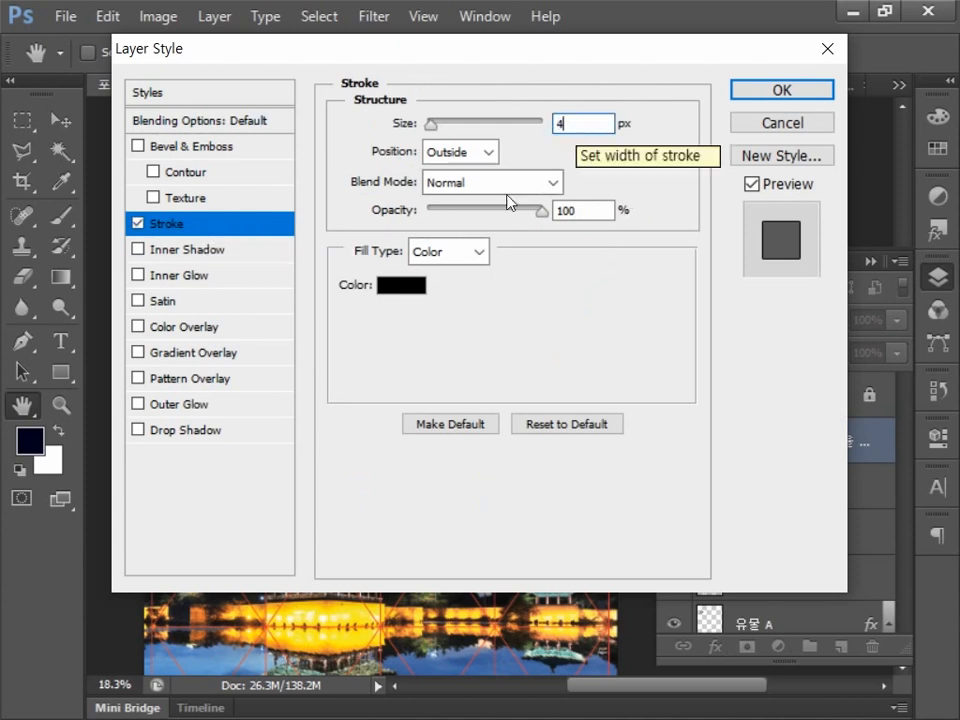
Set the slogan's stroke color to C0 M0 Y0 K100 and apply the layer style.
click(403, 286)
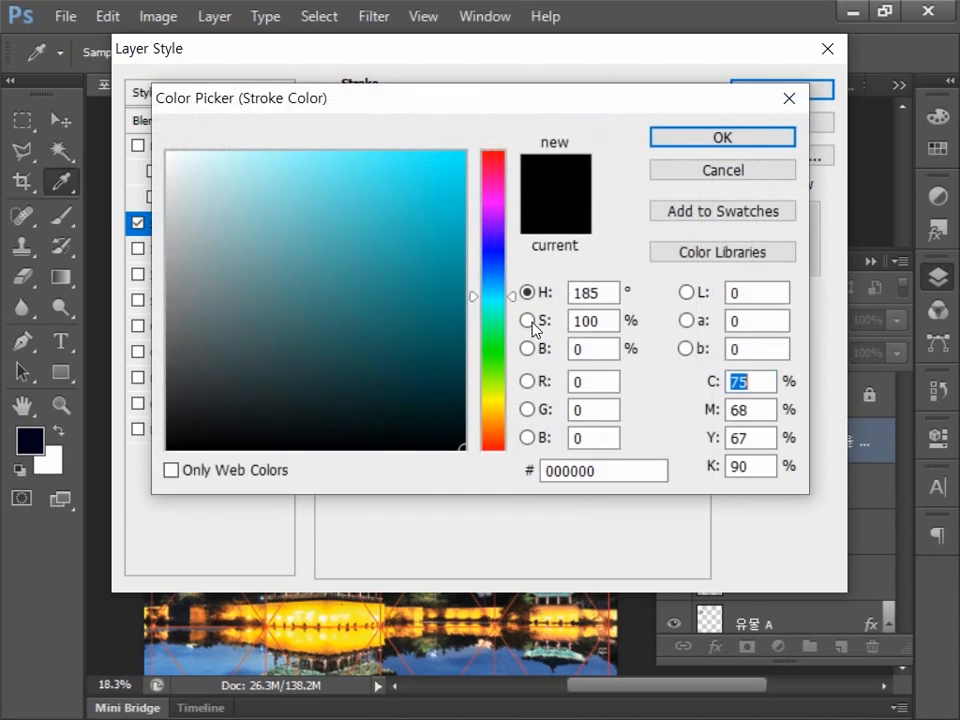
text(0)
double_click(766, 404)
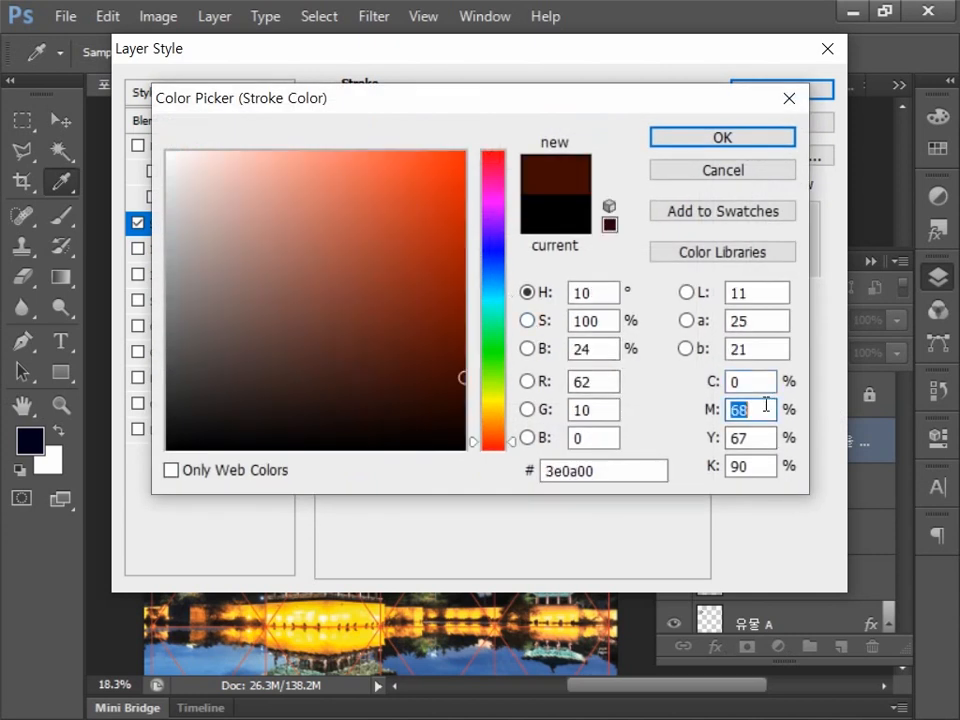
text(0)
double_click(769, 438)
text(0)
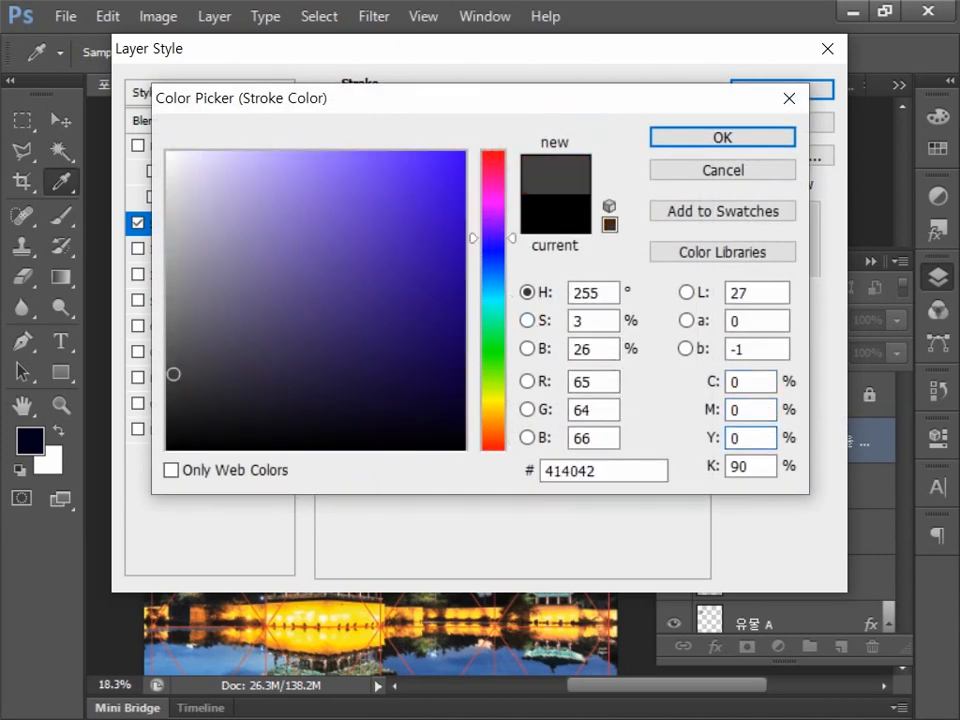
double_click(765, 465)
text(100)
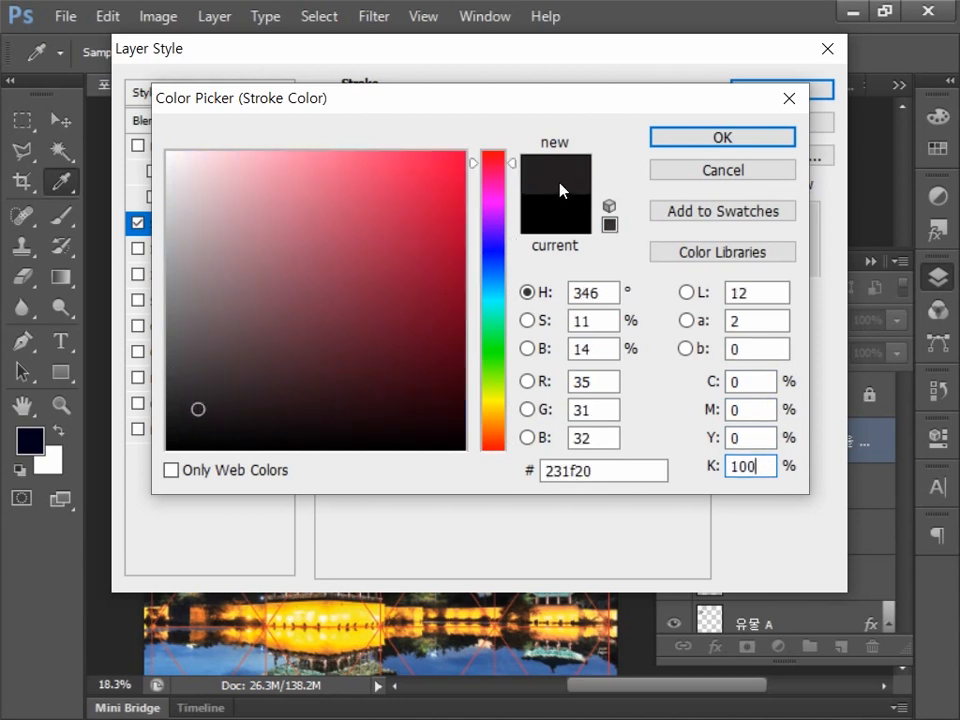
click(719, 142)
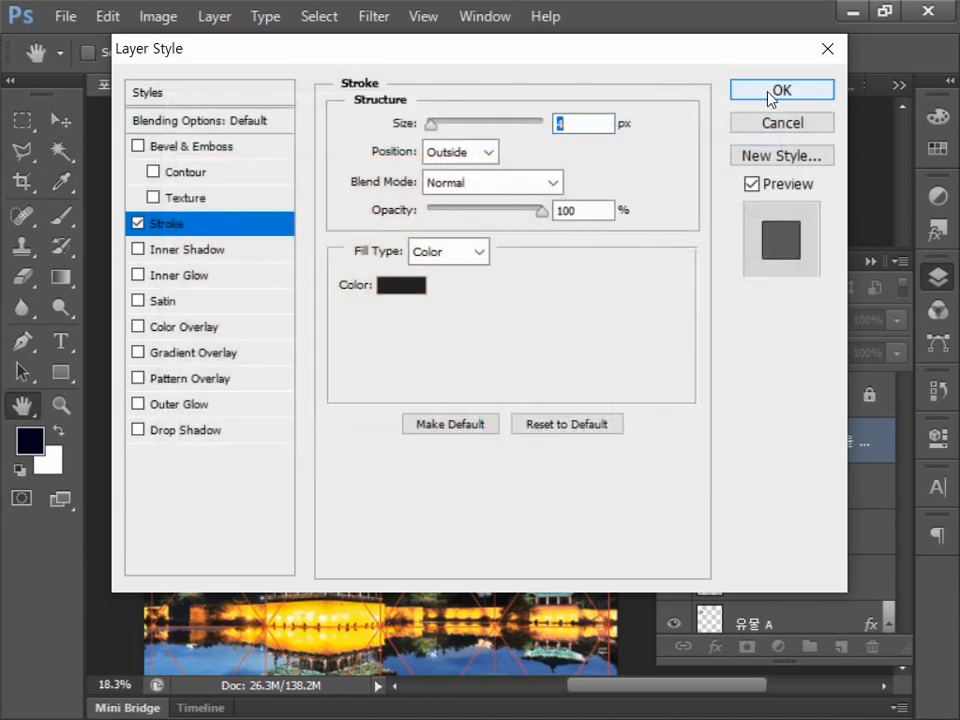
click(771, 97)
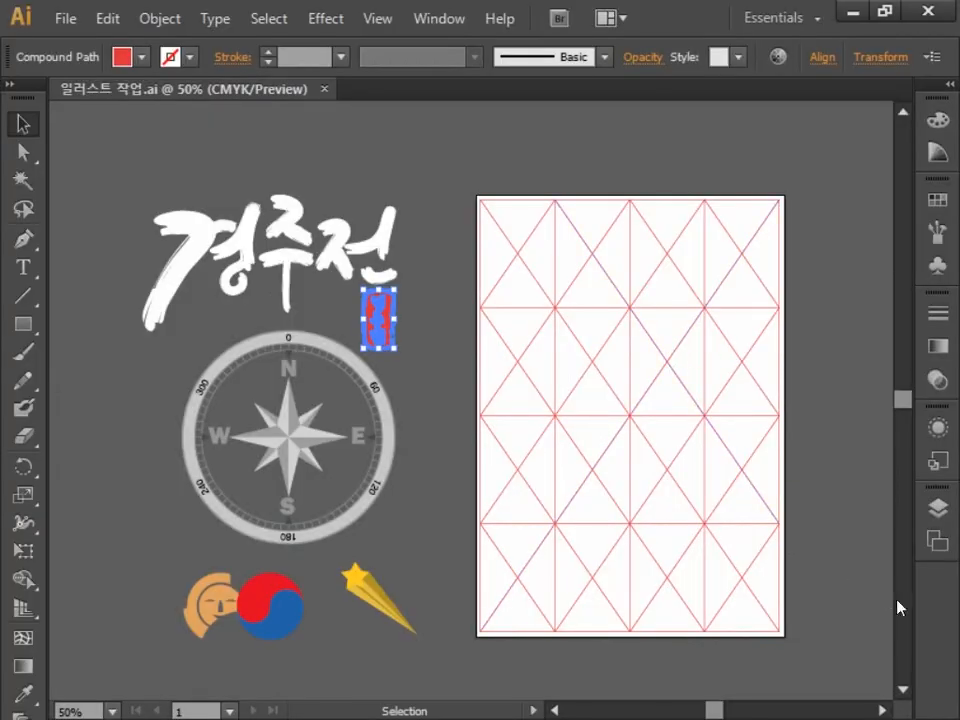
Copy the compass group from 일러스트 작업.ai in Illustrator and paste it as pixels into 포토샵 작업.psd in Photoshop.
click(386, 502)
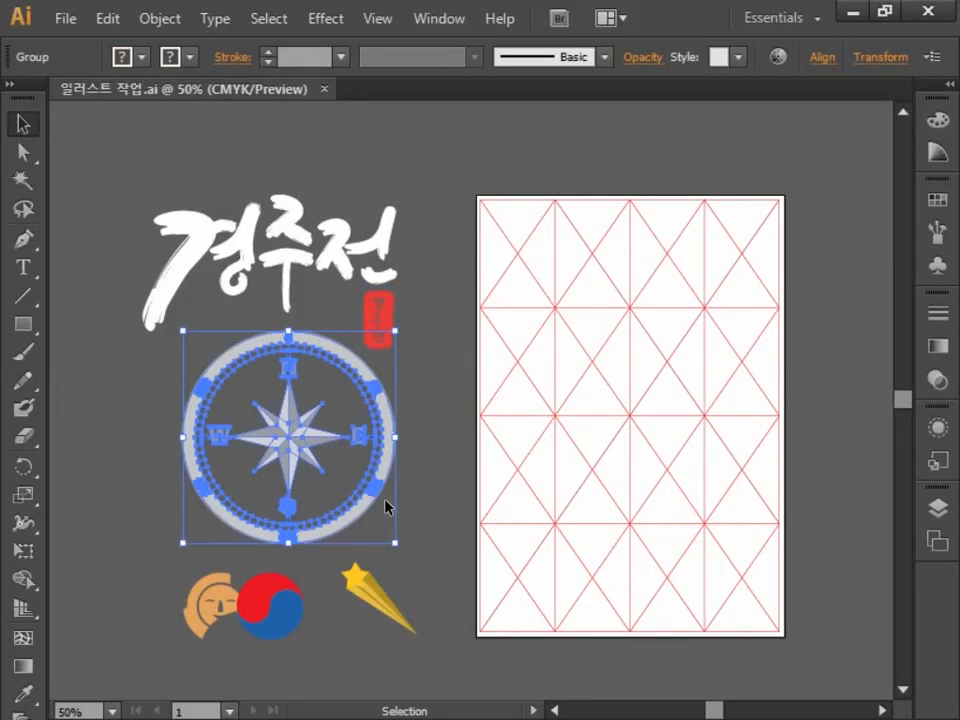
key(ctrl)
key(alt+Tab)
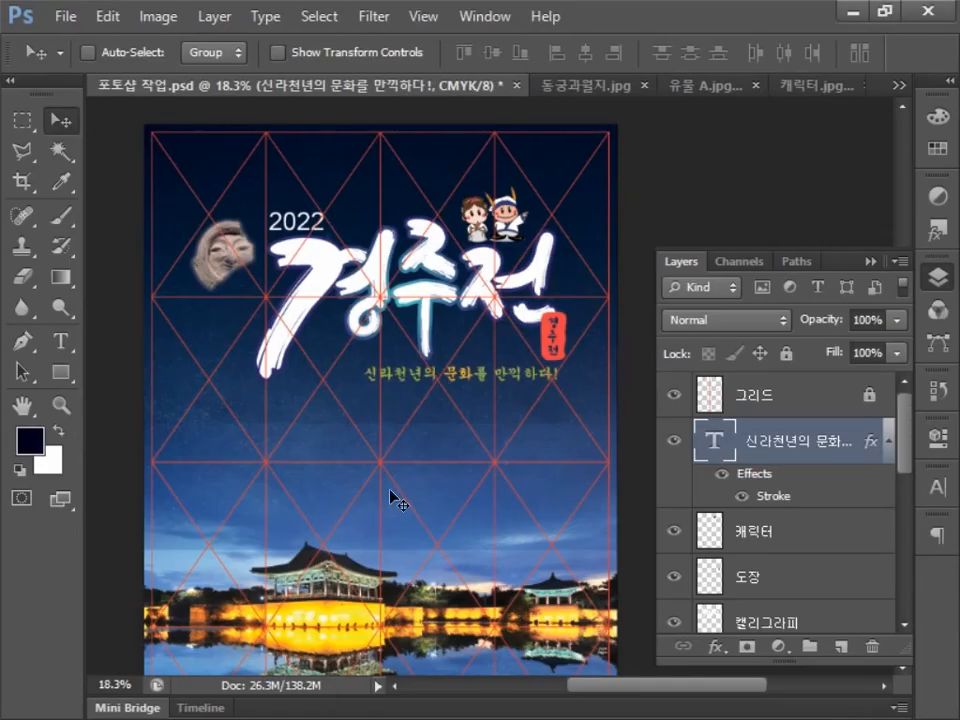
key(ctrl+v)
click(540, 222)
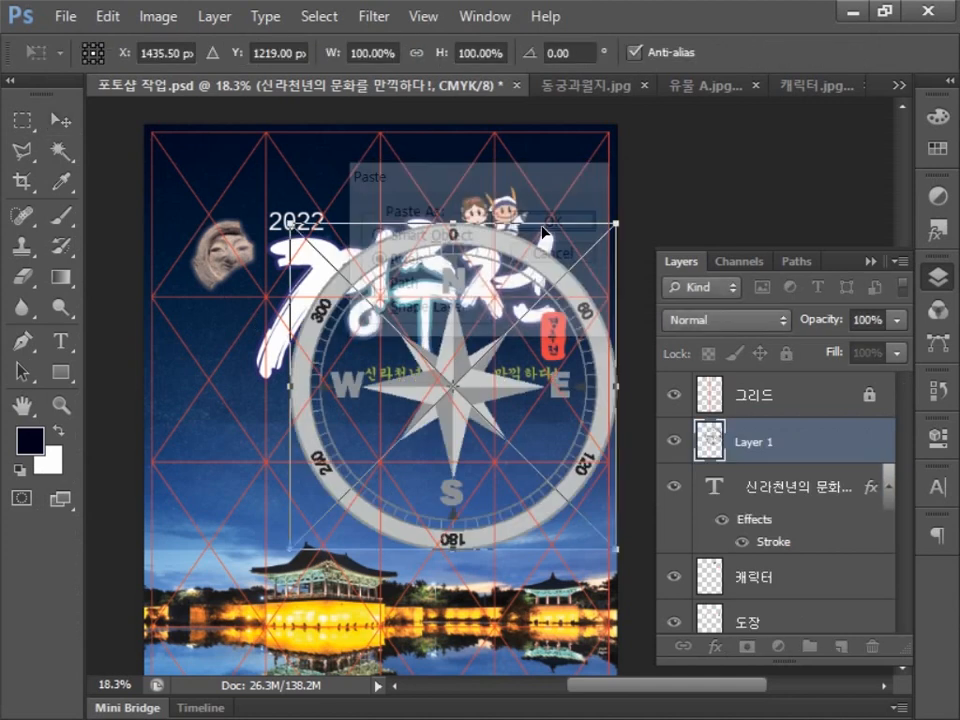
key(Return)
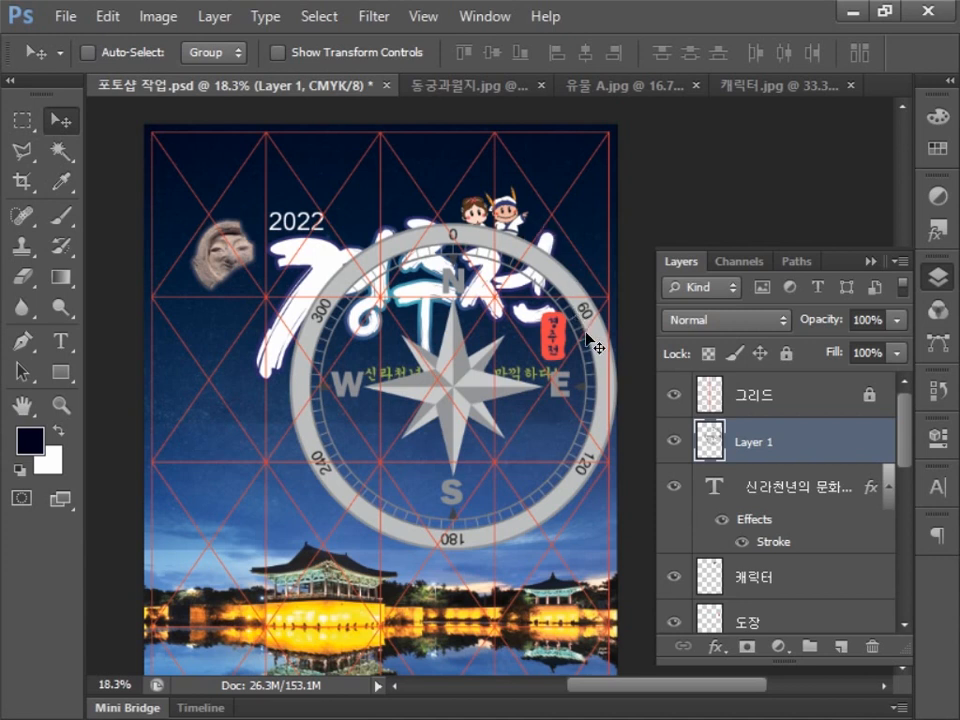
Scale the compass to about 83% and place it in the poster's upper-left area over the mask and 경.
drag(446, 258, 250, 200)
key(ctrl+t)
drag(458, 496, 362, 401)
drag(289, 328, 320, 310)
drag(389, 386, 430, 431)
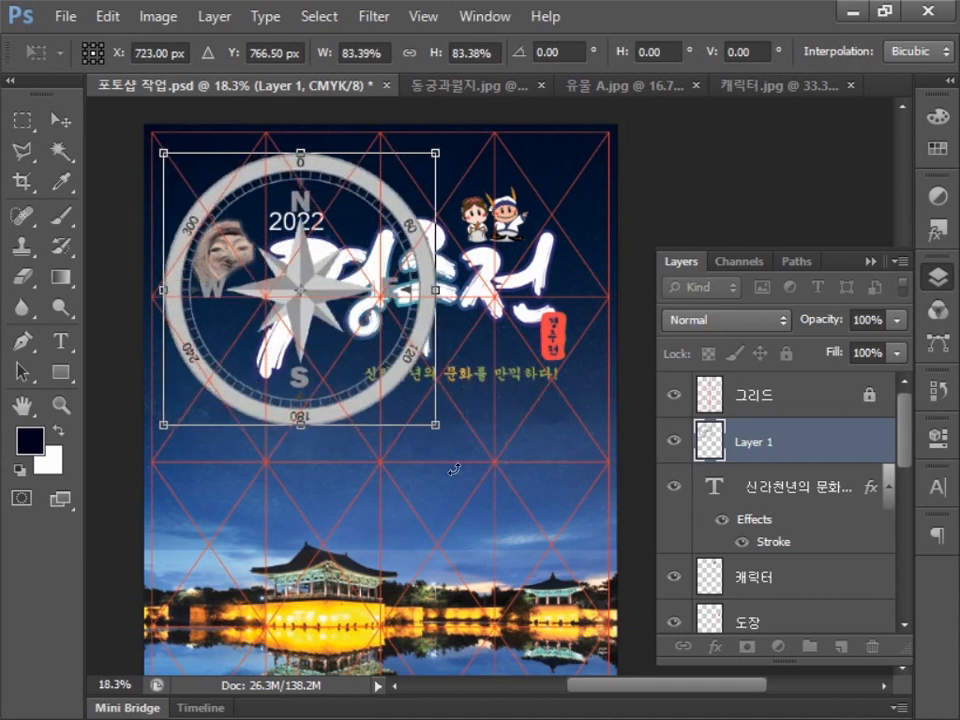
key(Return)
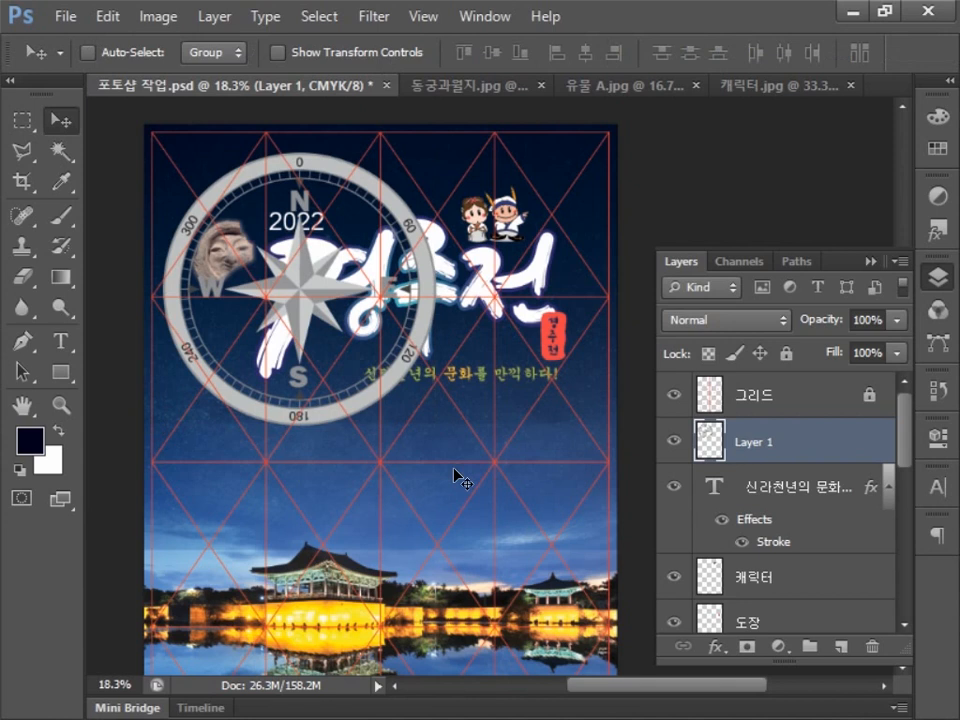
Rename the compass layer to 나침반 and move it in the stack directly above the 동궁과월지 layer, behind the title.
double_click(767, 442)
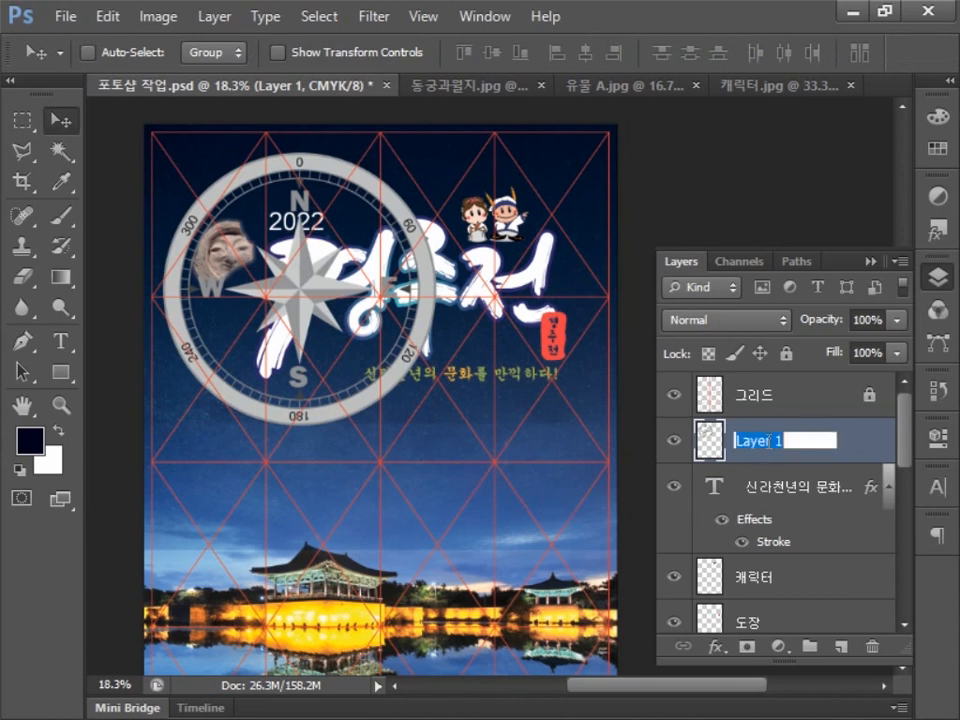
text(나침반)
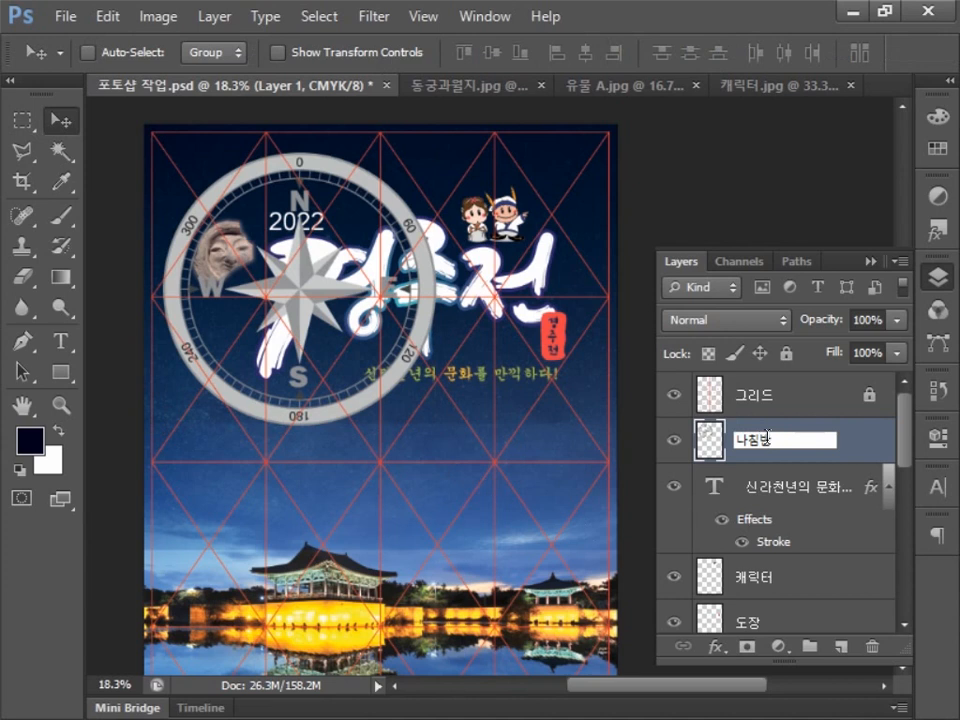
click(892, 440)
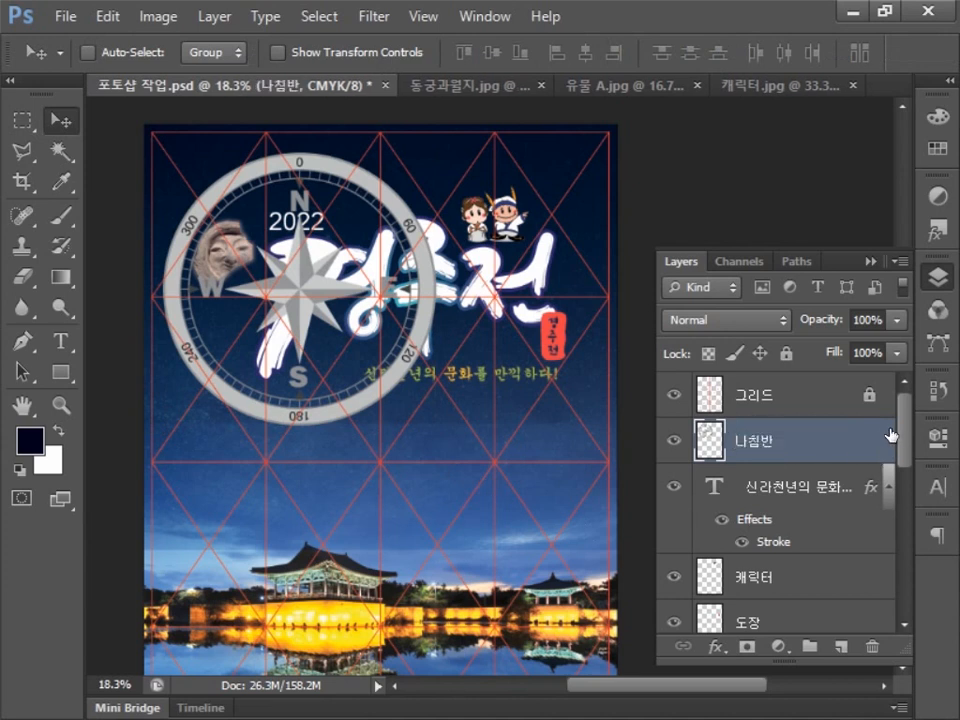
drag(863, 430, 826, 594)
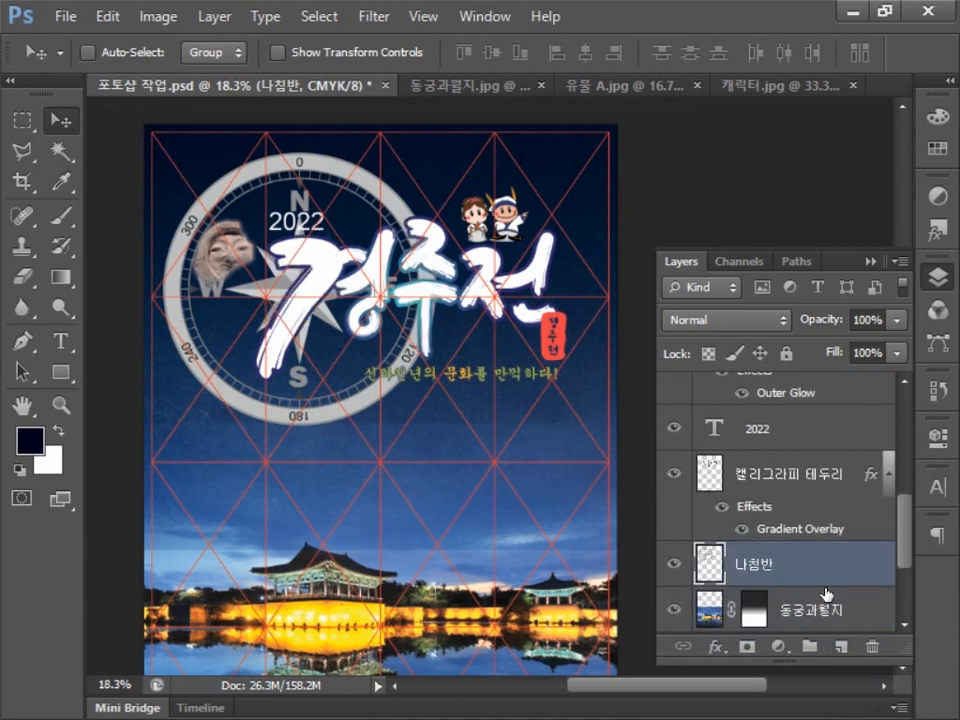
Apply a Perspective transform to the compass, enlarging its left side to about 145% height, and shift it slightly toward the poster's left edge.
key(ctrl+t)
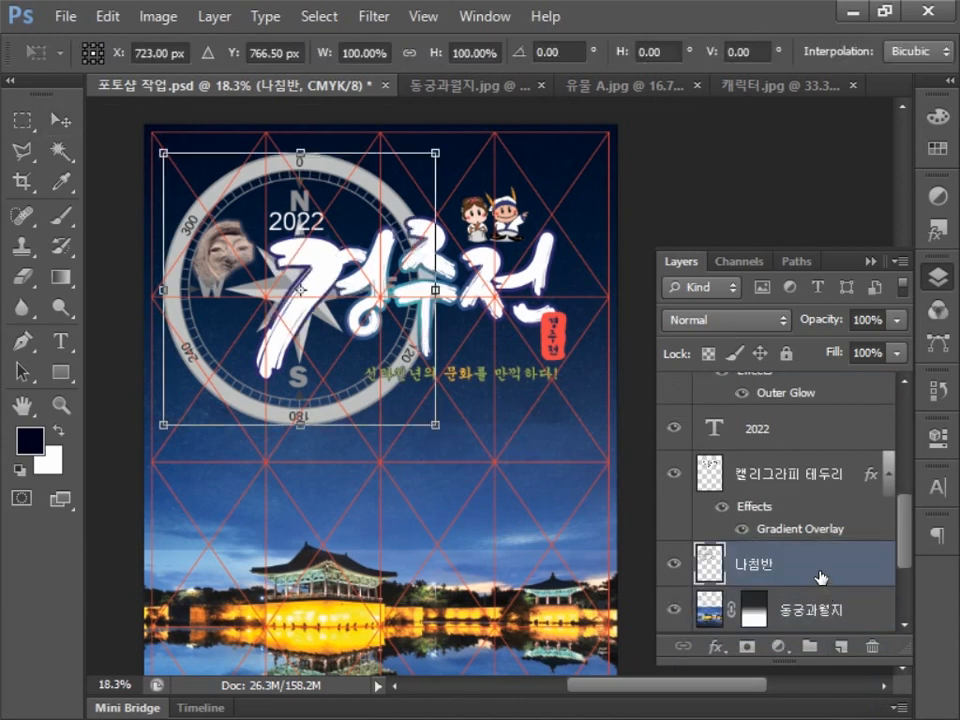
right_click(322, 347)
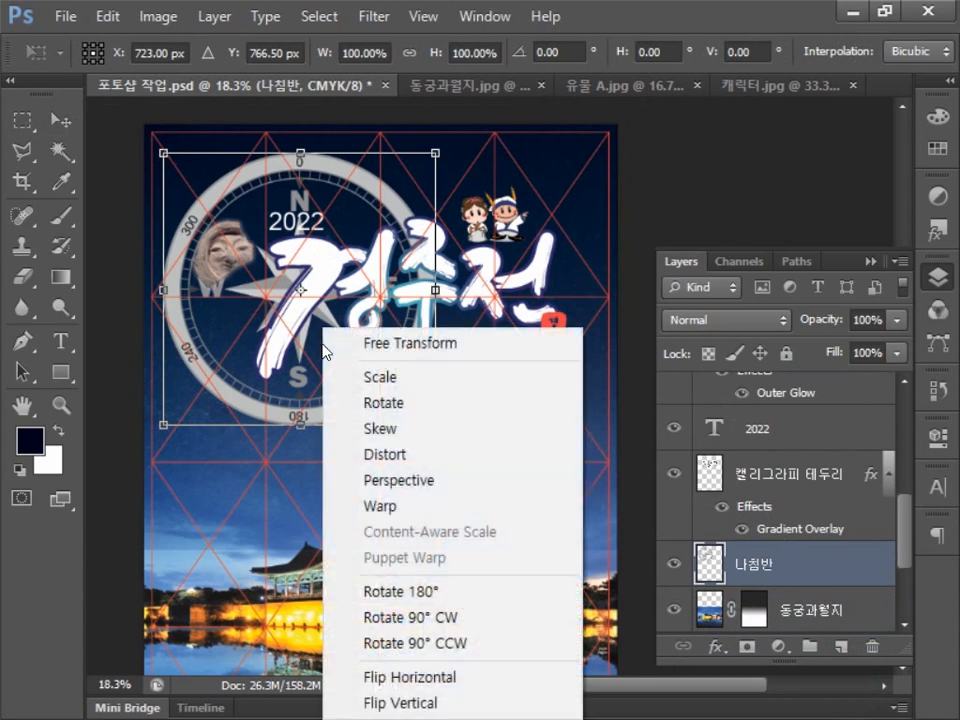
click(437, 488)
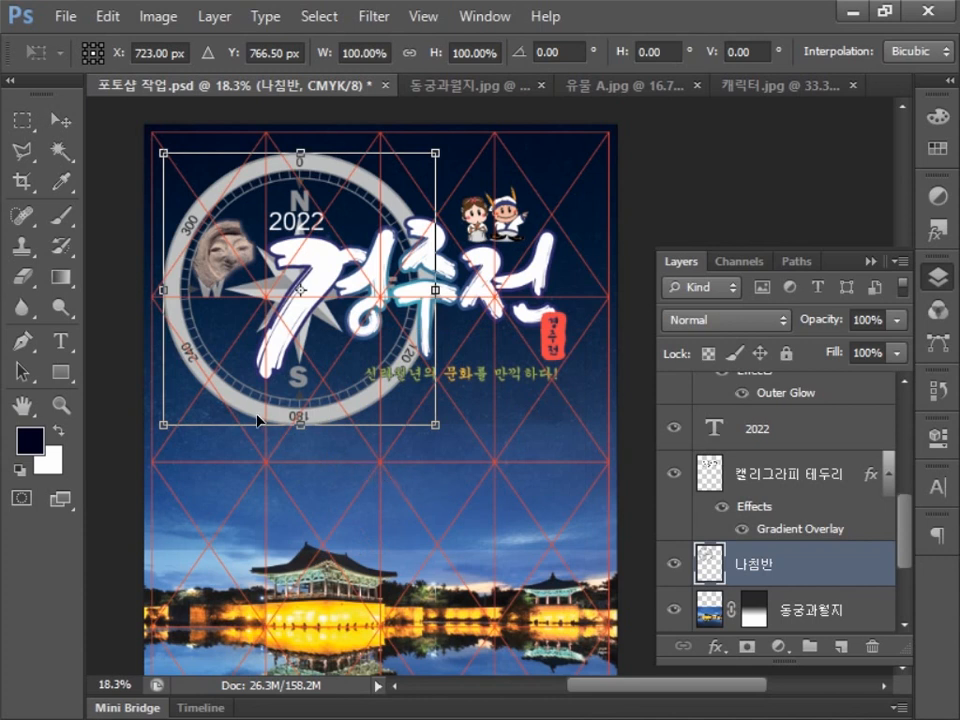
drag(163, 424, 164, 482)
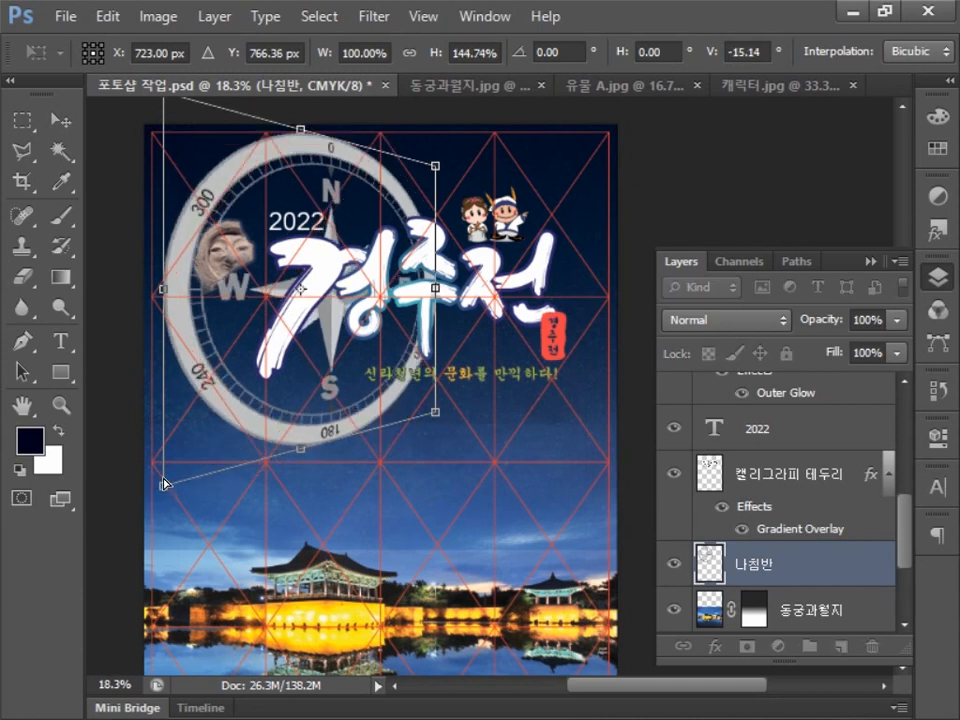
key(Return)
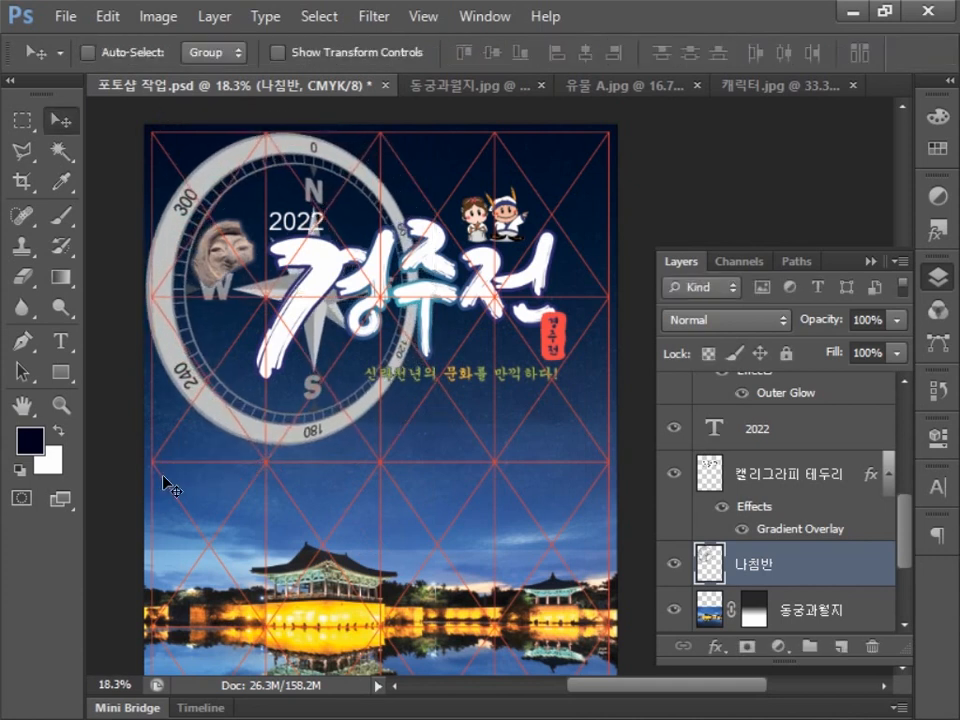
Transform the compass in perspective once more, stretching its left edge further to about 117% height.
key(ctrl+t)
drag(147, 408, 146, 456)
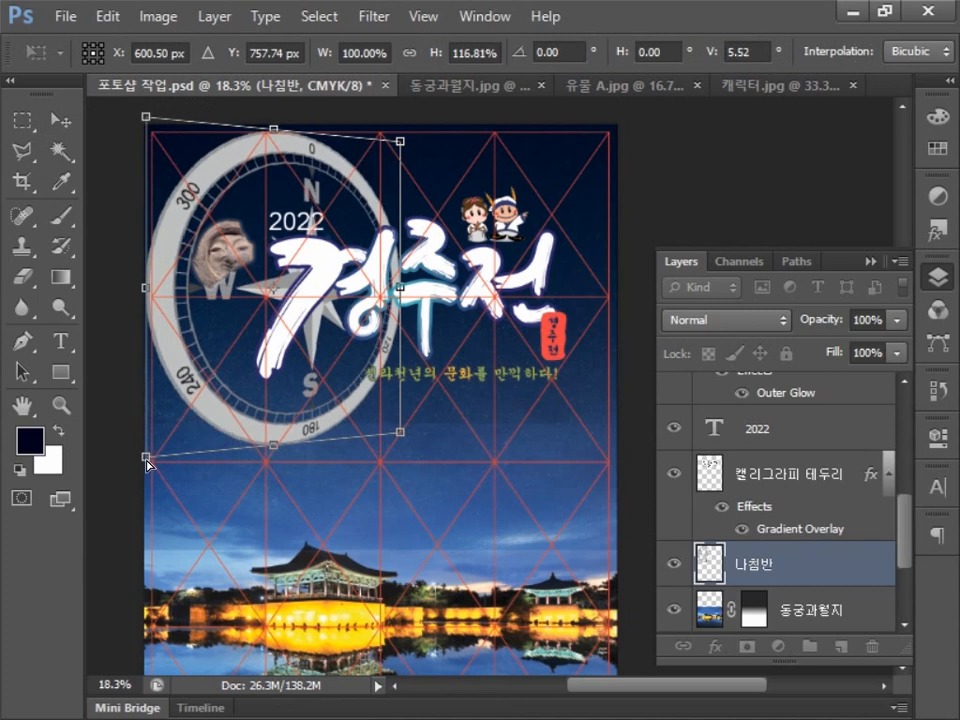
key(Return)
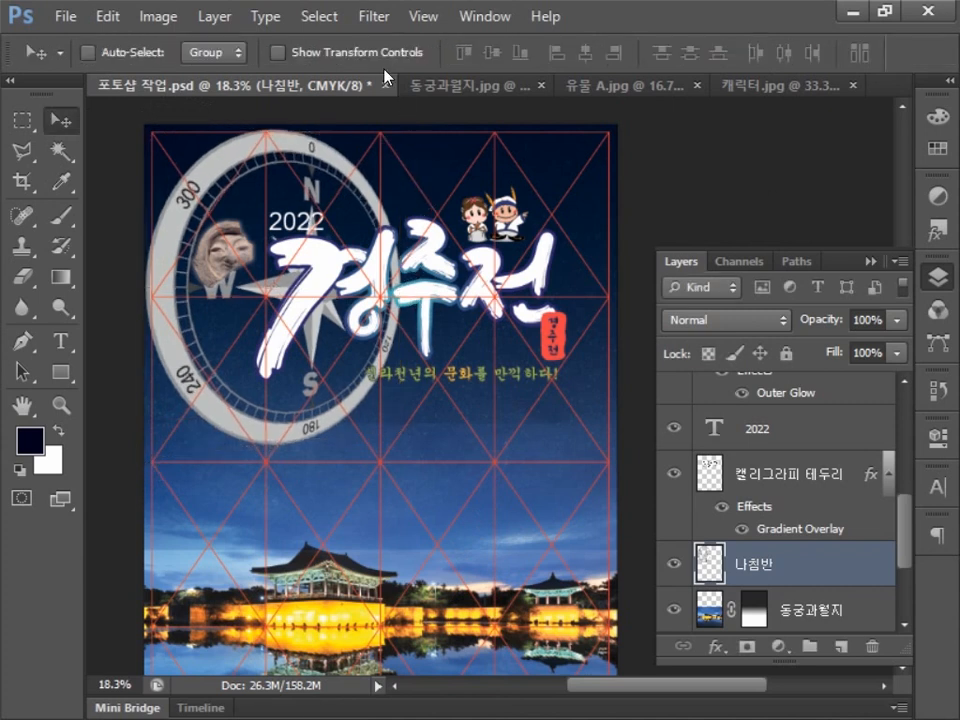
Open the Distort filters for the 나침반 layer.
click(367, 22)
key(Down)
key(Down)
key(Down)
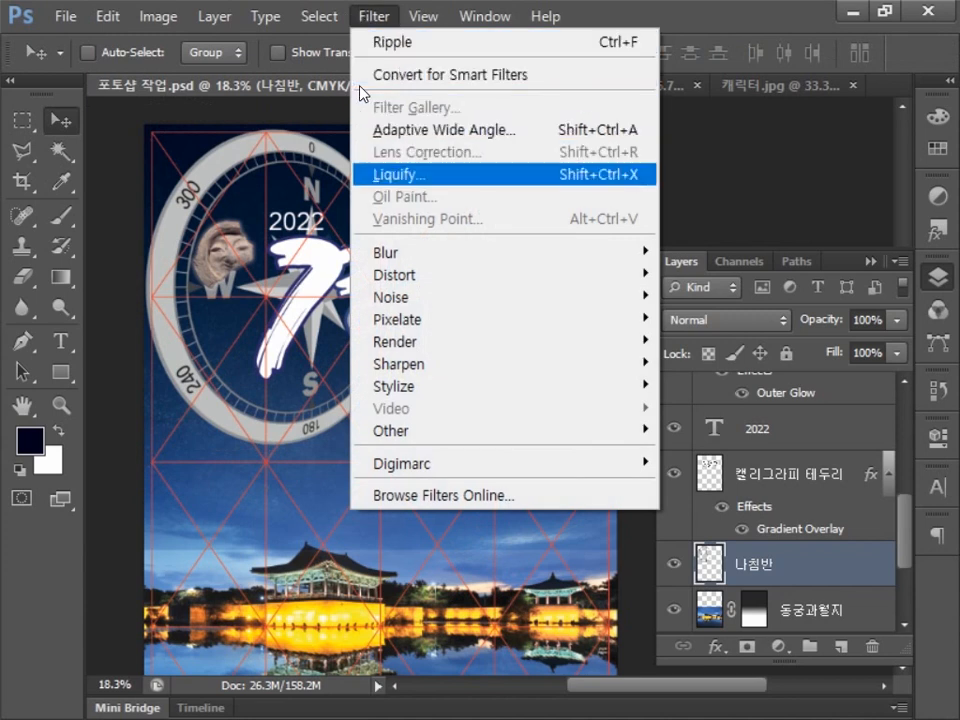
key(Down)
key(Right)
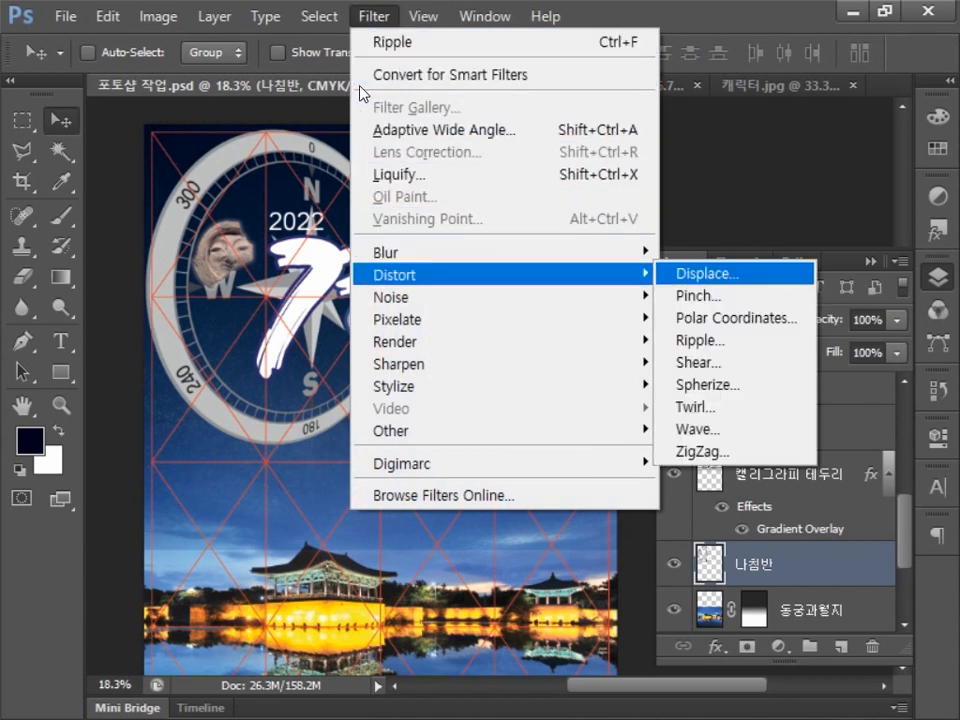
Start the Wave distort filter on the 나침반 layer with 5 generators.
key(Down)
key(Down)
key(Down)
key(Down)
key(Down)
key(Down)
key(Down)
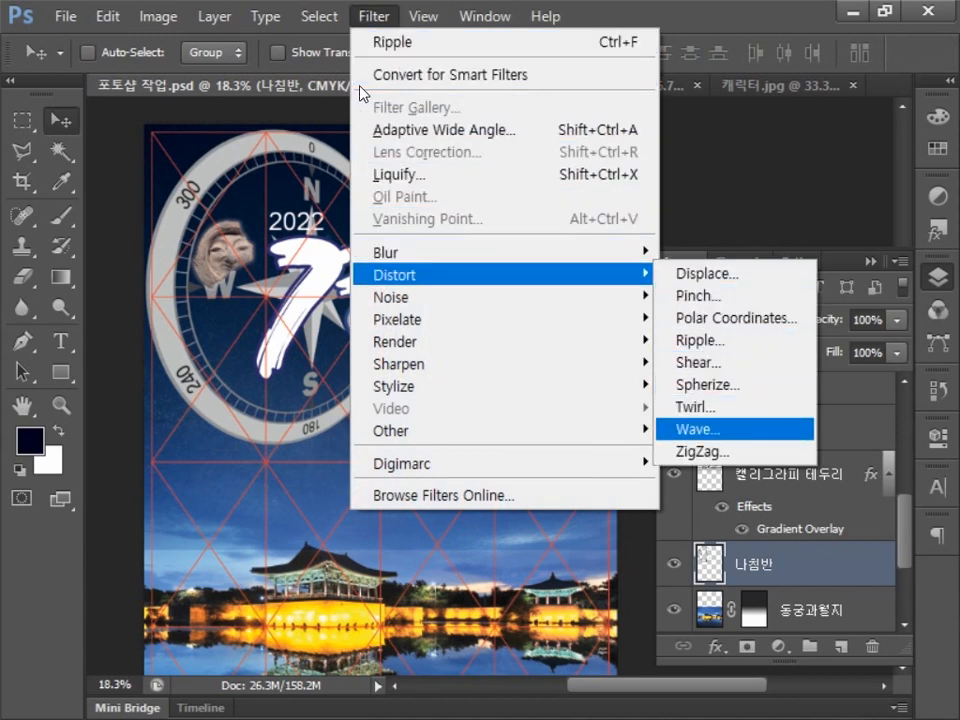
key(Return)
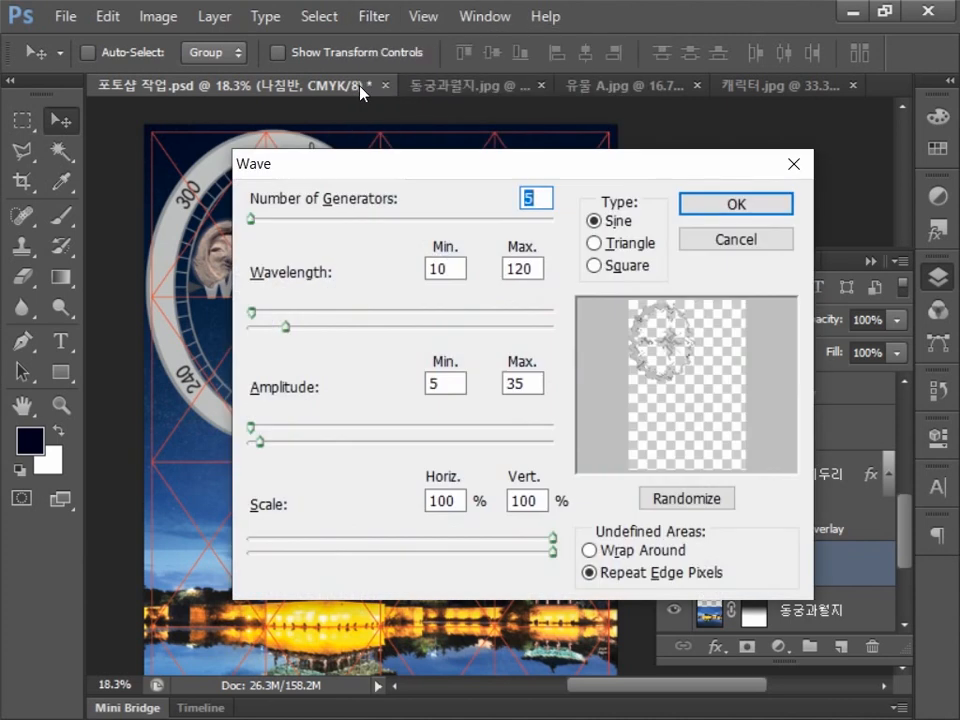
text(5)
Set the wave's wavelength to 194 minimum and 240 maximum, and its amplitude to 20 minimum and 90 maximum.
double_click(443, 277)
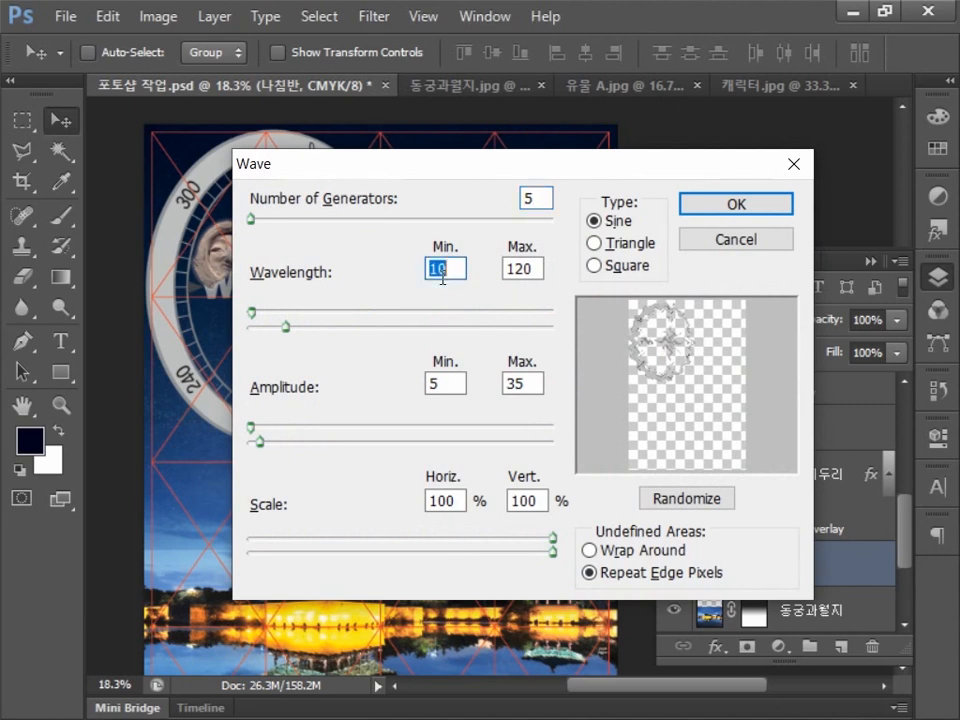
text(194)
double_click(529, 272)
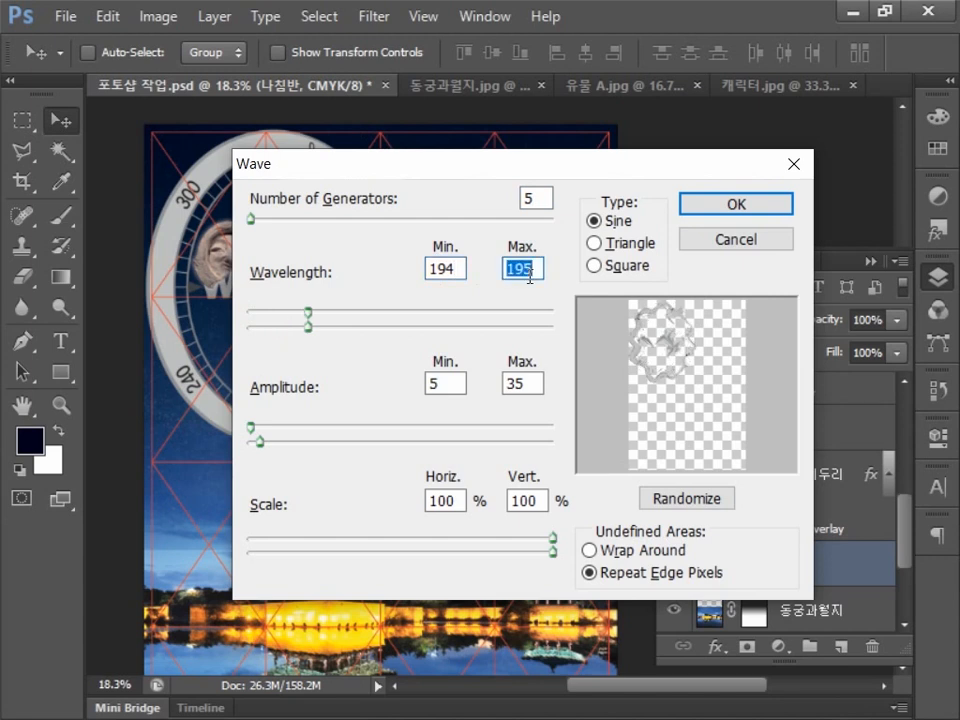
text(240)
double_click(452, 383)
text(20)
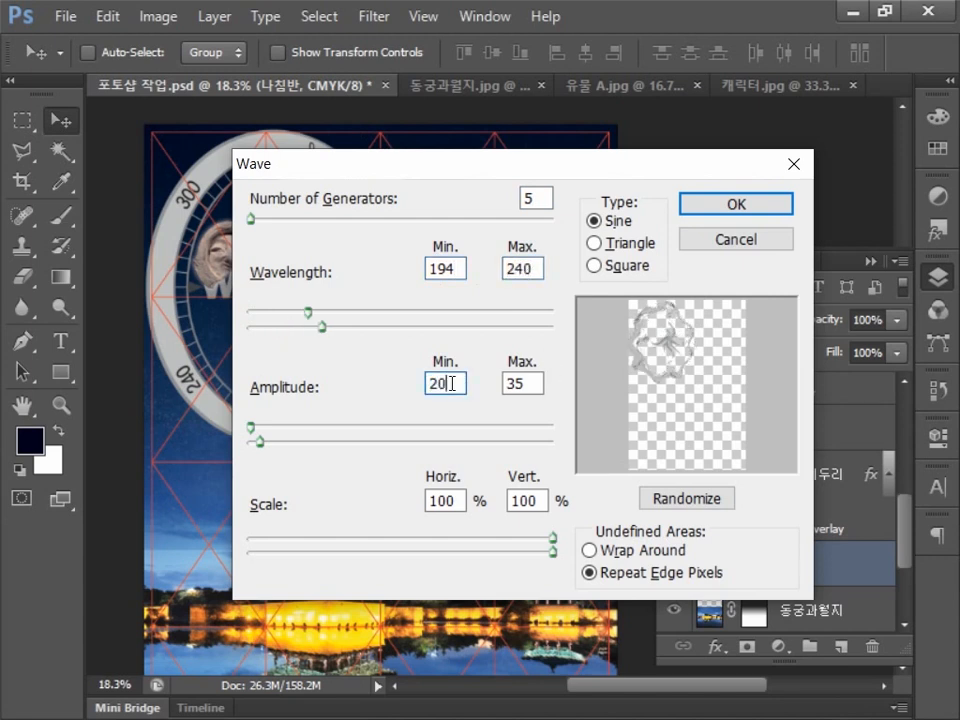
double_click(528, 386)
text(90)
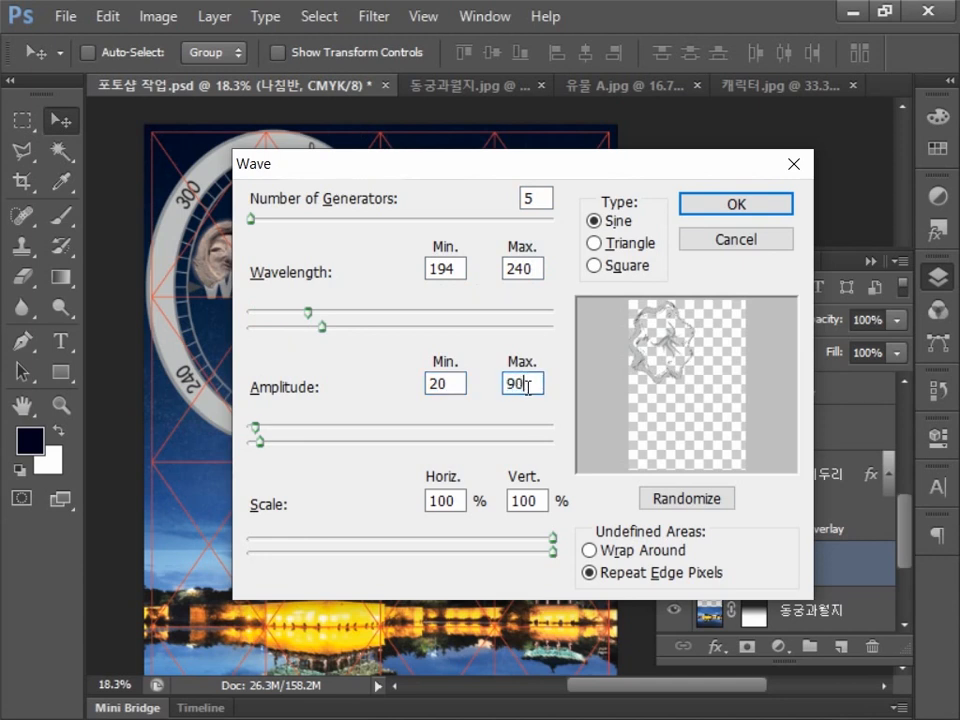
Apply the wave at 30% horizontal and 35% vertical scale, and set the 나침반 layer's opacity to 25%.
double_click(452, 500)
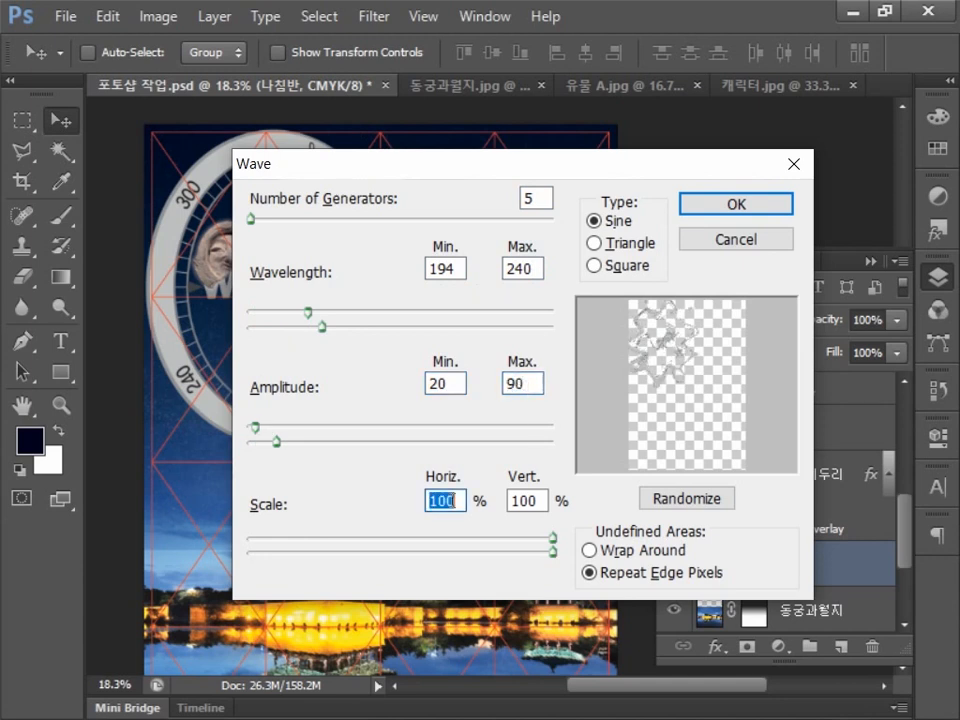
text(30)
key(Tab)
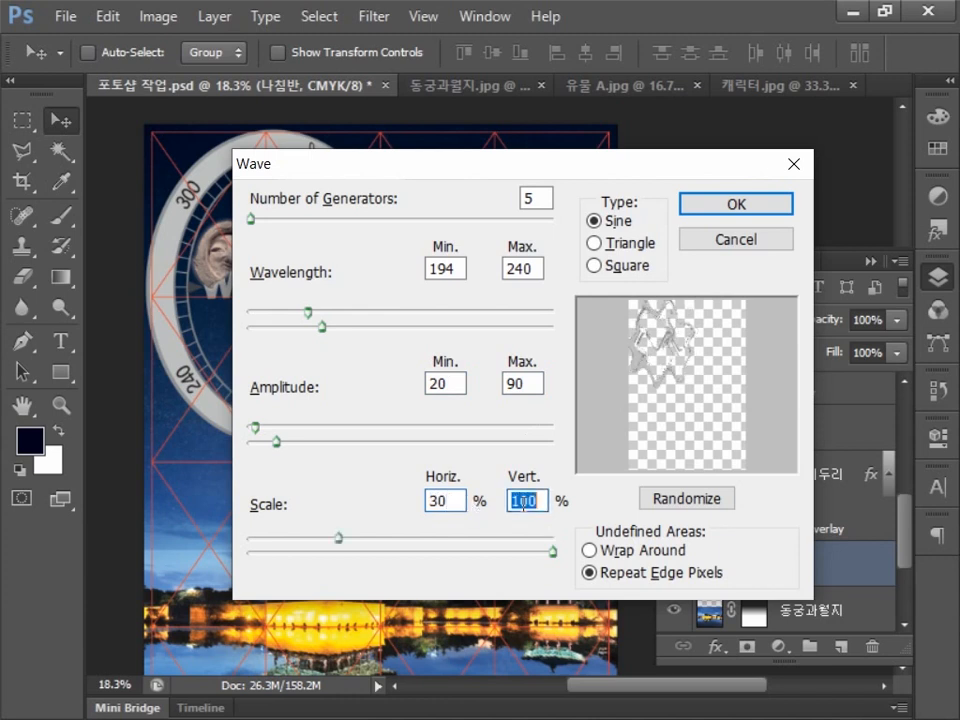
text(35)
click(754, 201)
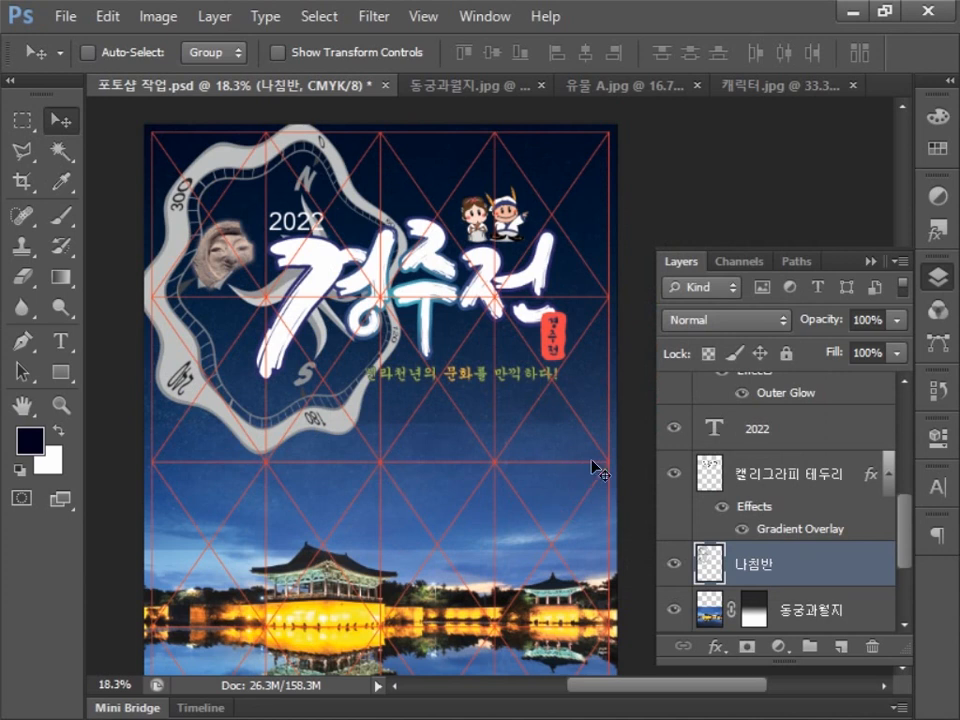
click(873, 320)
text(25)
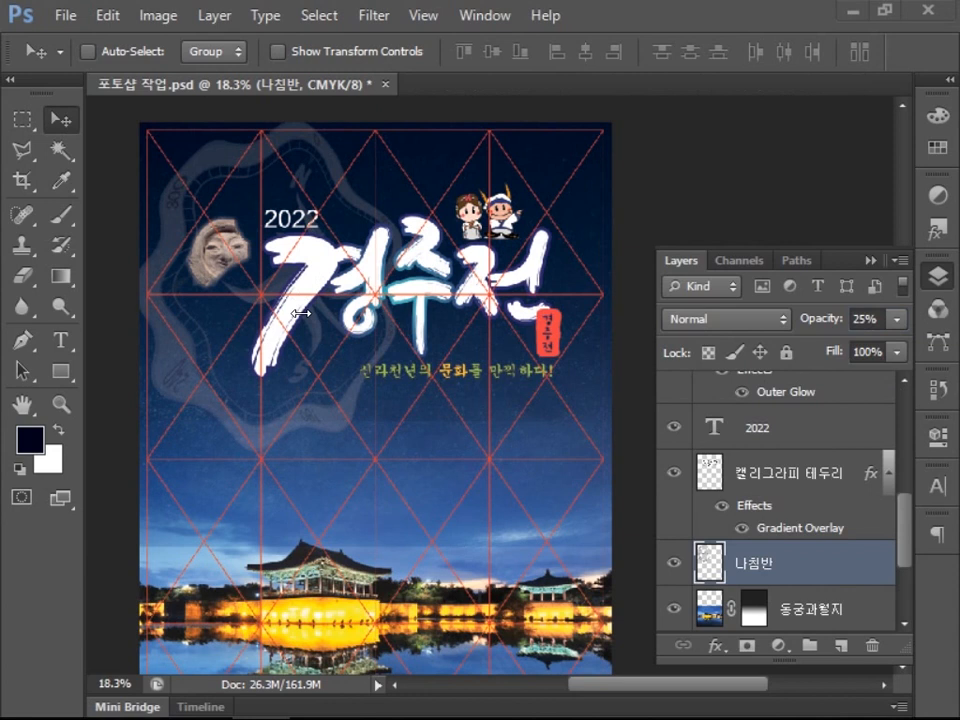
Open 유물 B.jpg, copy its earring image onto the poster below the title, and close the source file.
click(66, 14)
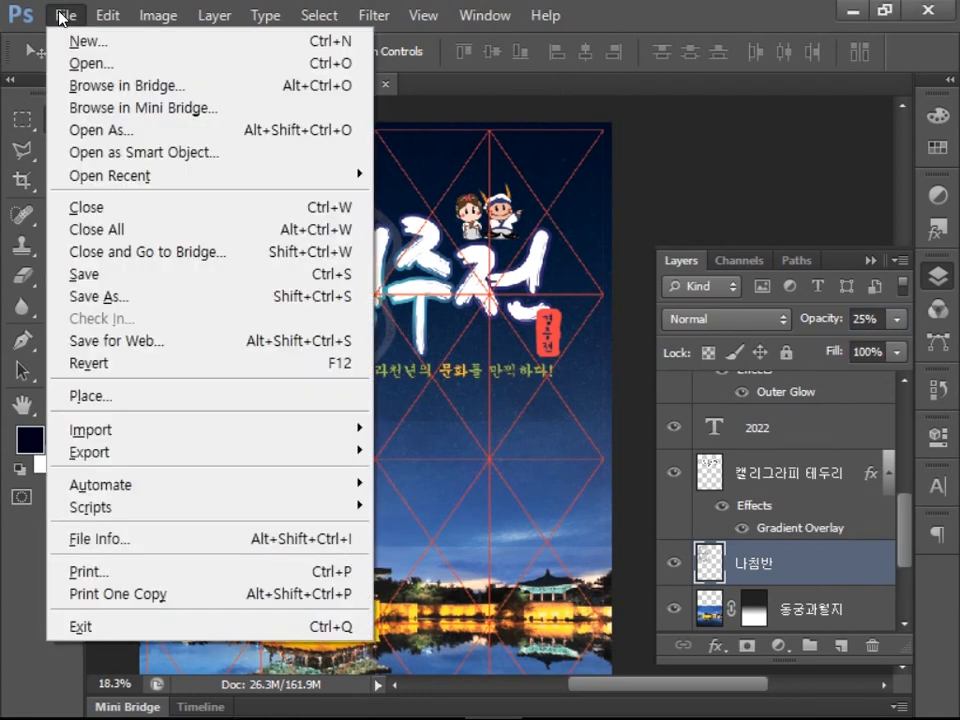
click(70, 64)
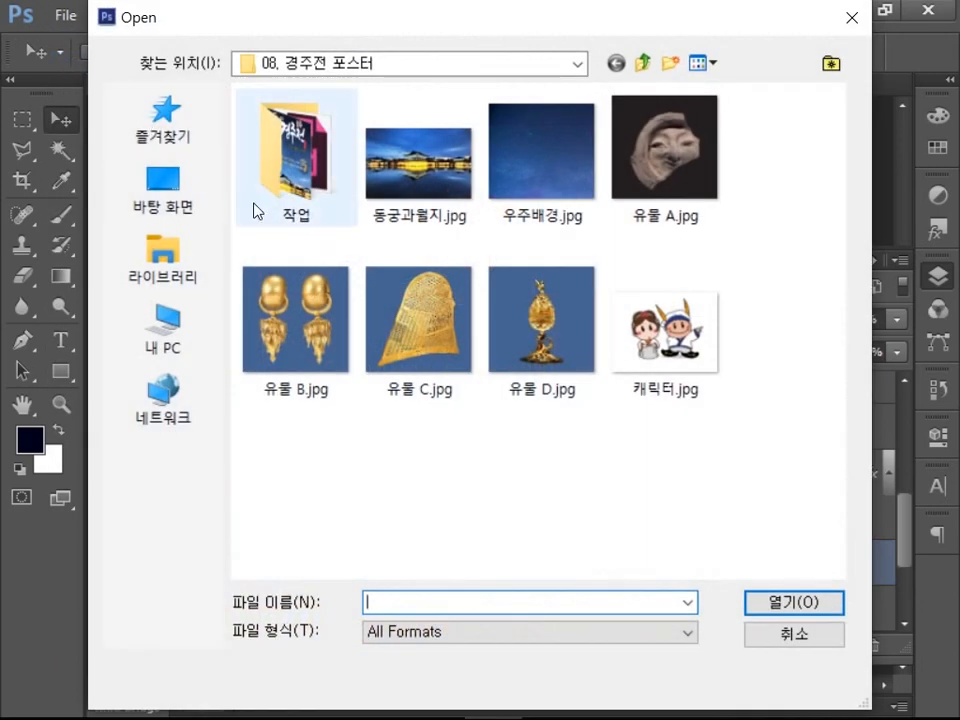
click(300, 328)
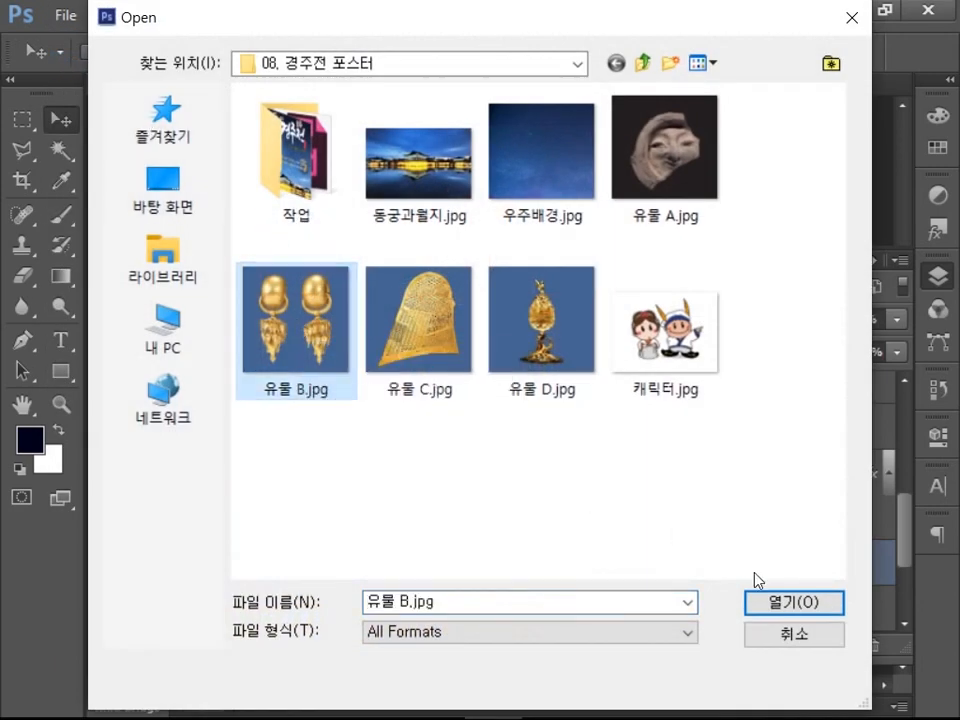
click(785, 603)
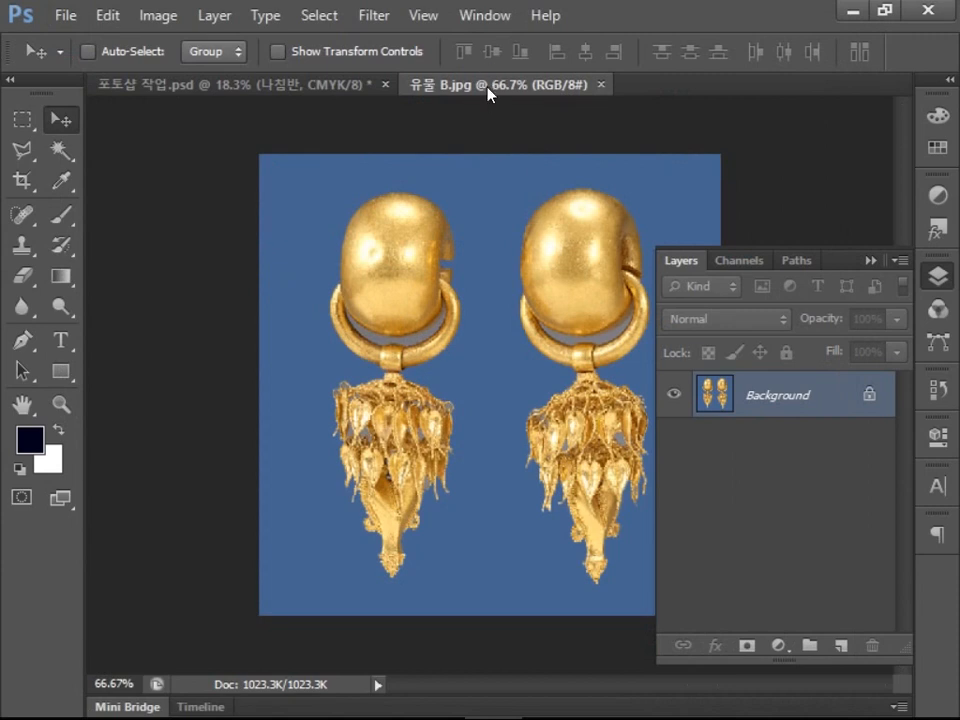
drag(488, 93, 583, 204)
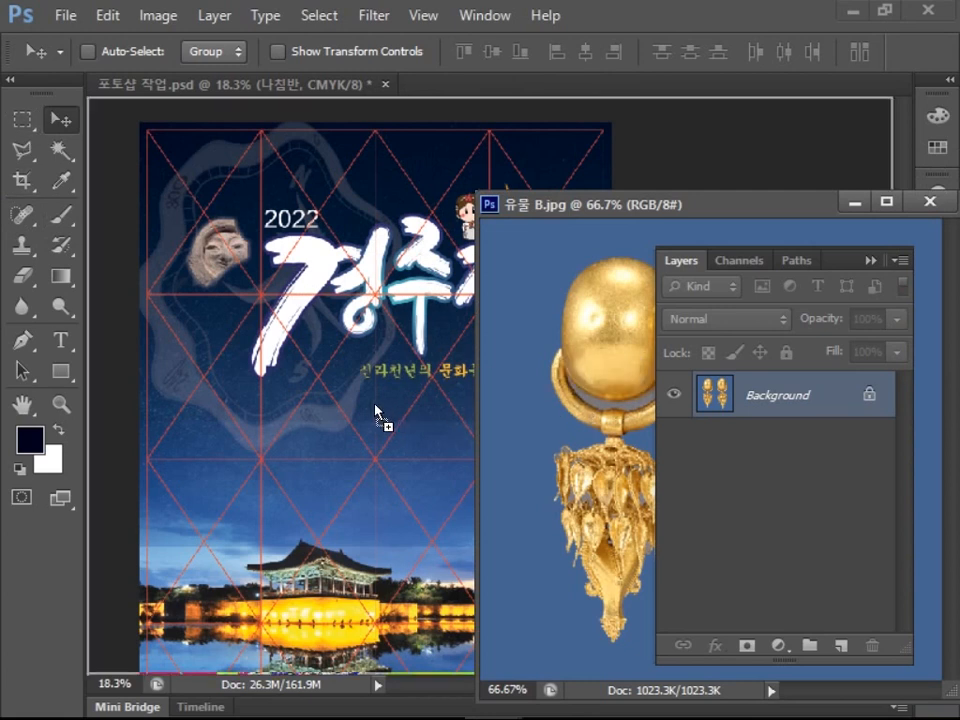
drag(375, 410, 401, 421)
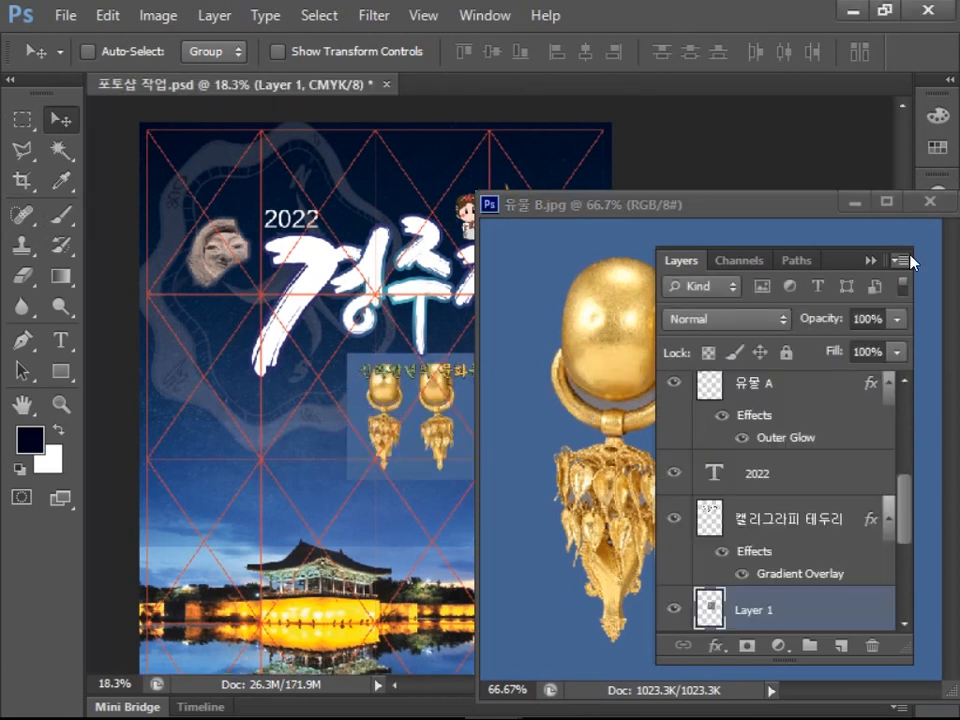
click(929, 201)
Rename the pasted earring layer as 유물 B.
double_click(758, 610)
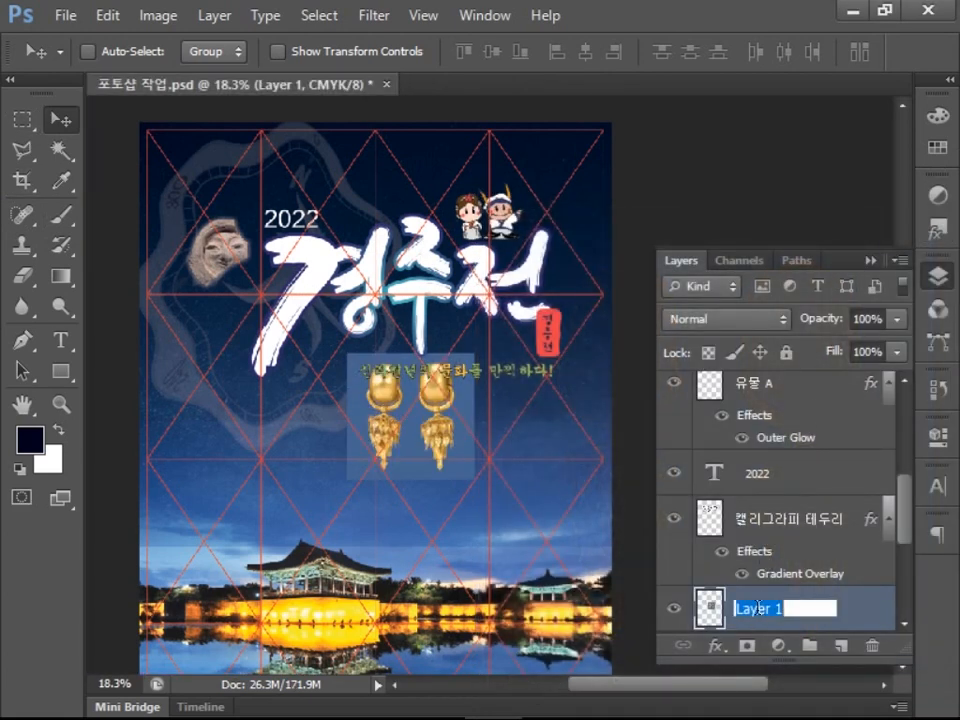
key(BackSpace)
text(유물 B)
key(Return)
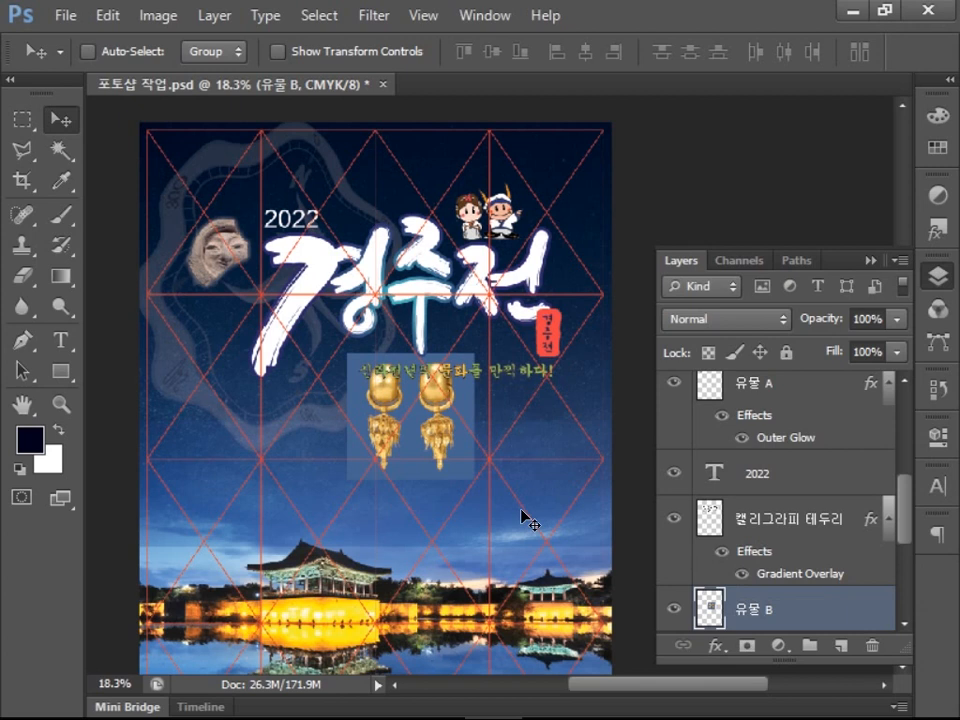
Rotate the 유물 B image 45° and flatten it vertically into an isometric diamond below the tagline.
key(ctrl+t)
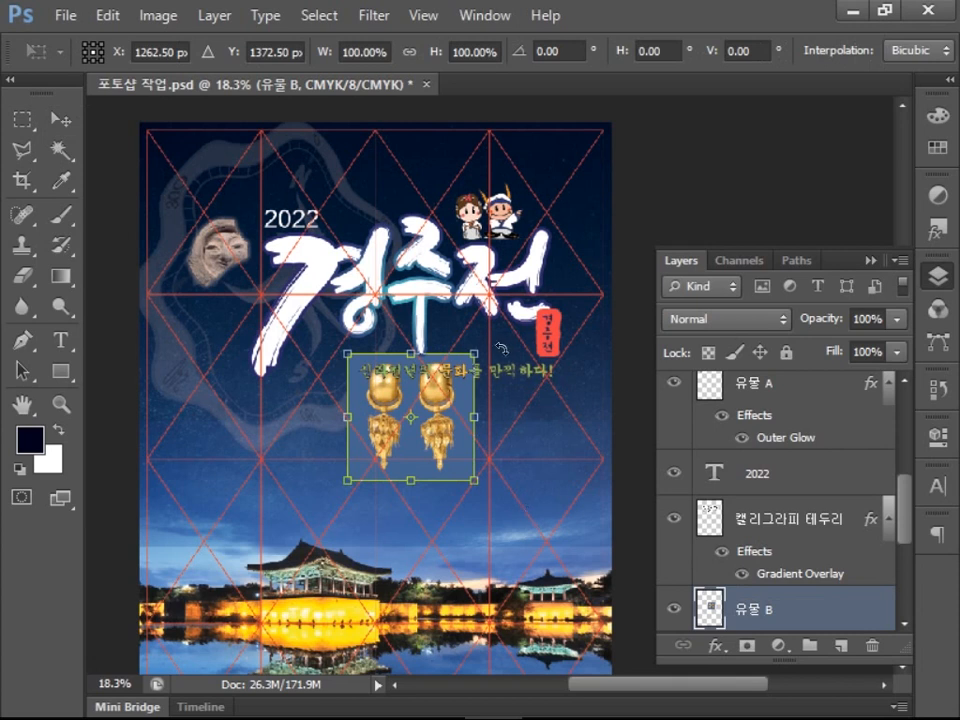
drag(480, 365, 530, 434)
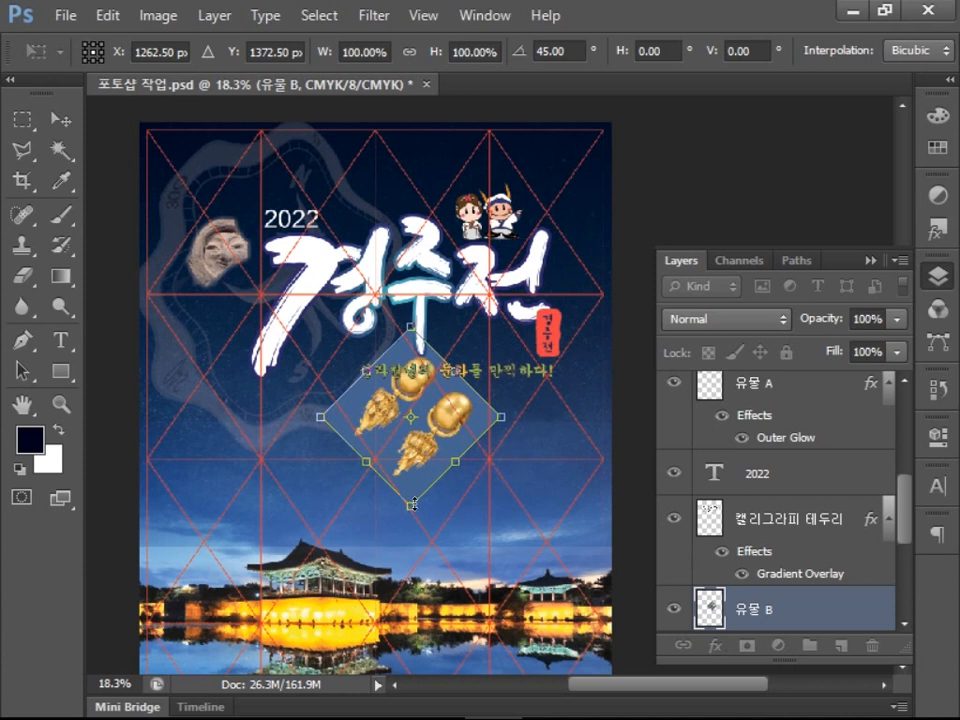
drag(411, 505, 412, 461)
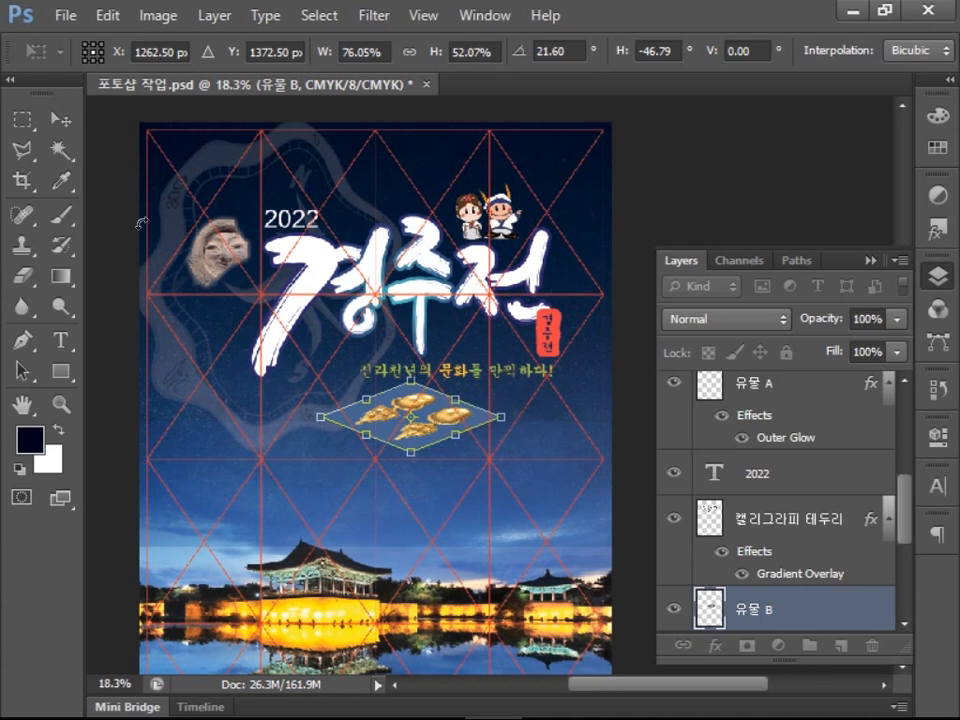
click(68, 142)
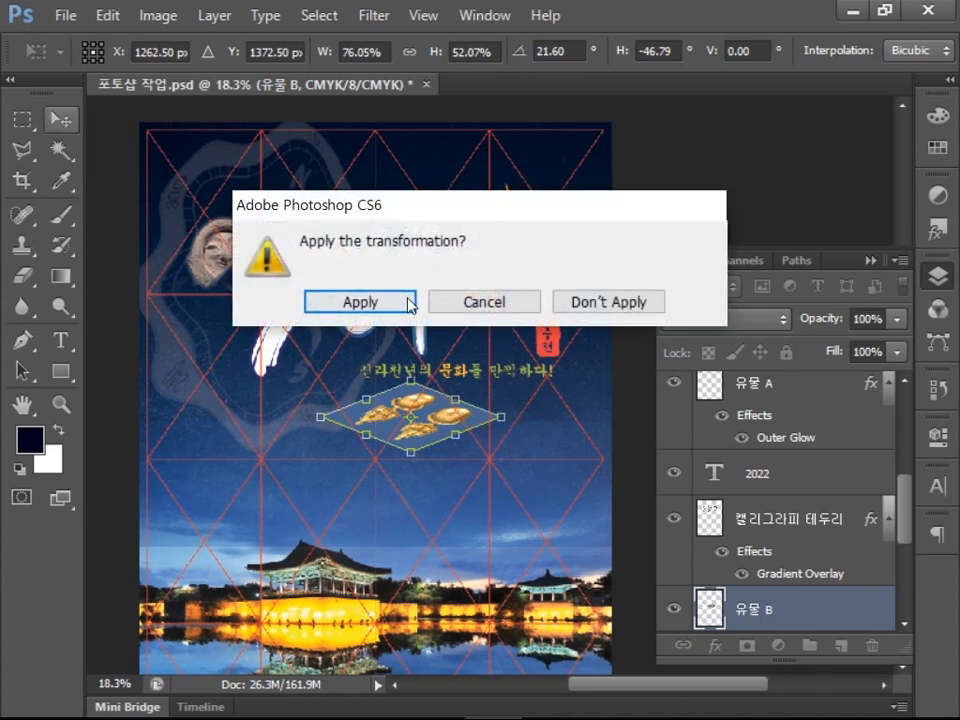
key(Return)
key(ctrl+t)
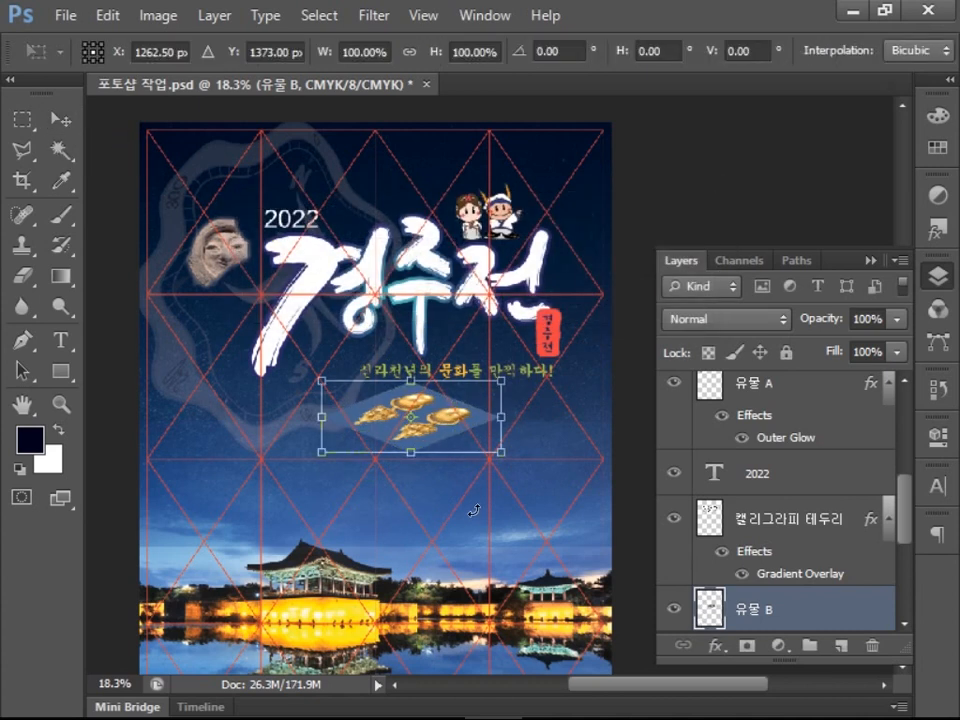
key(Return)
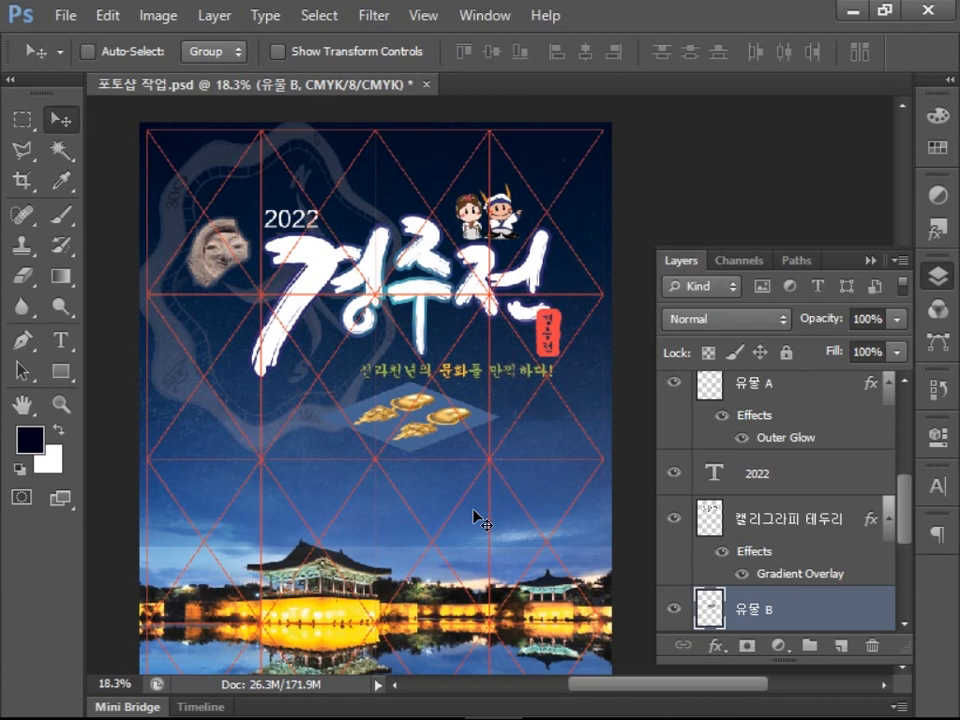
Open 유물 C.jpg, copy its golden cap image onto the poster beside the earrings, and close the source file.
click(66, 15)
click(90, 58)
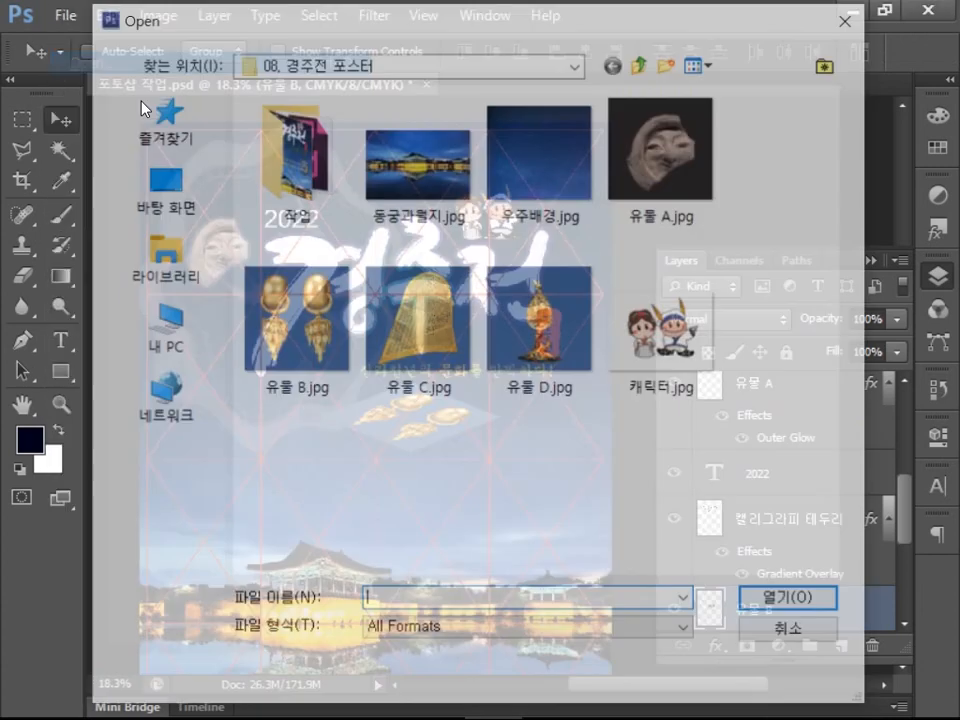
click(418, 320)
click(768, 608)
drag(548, 84, 590, 210)
drag(570, 450, 320, 405)
drag(718, 219, 546, 222)
click(760, 213)
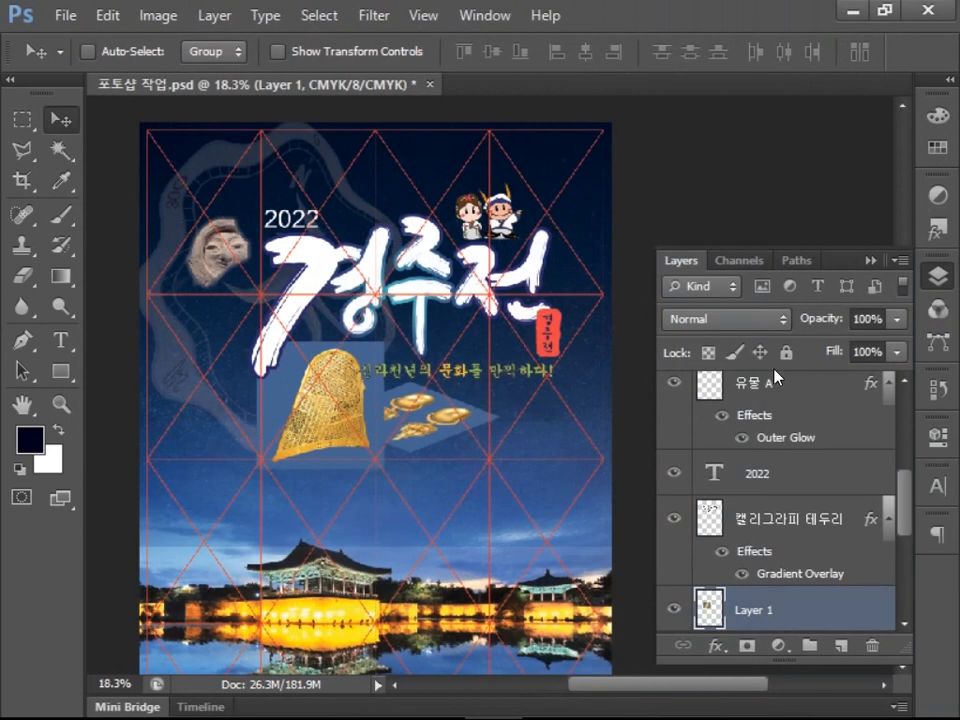
Rename the pasted golden cap layer as 유물 C.
double_click(782, 615)
text(유)
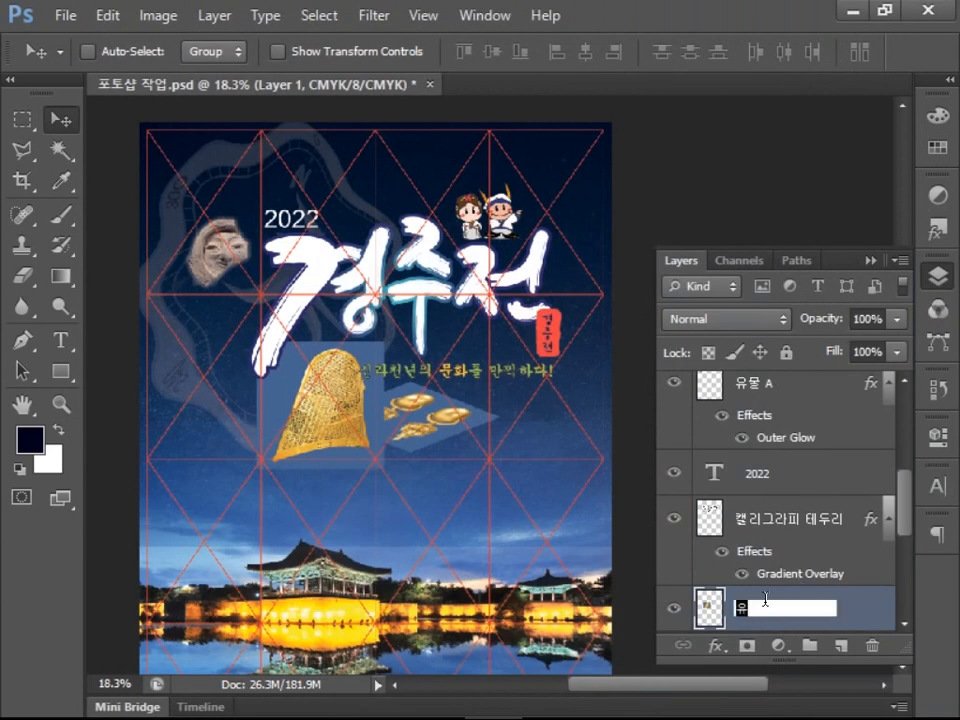
text(물 C)
key(Return)
Move, narrow and skew the 유물 C image to form the right face of a cube below the earring diamond.
key(ctrl+t)
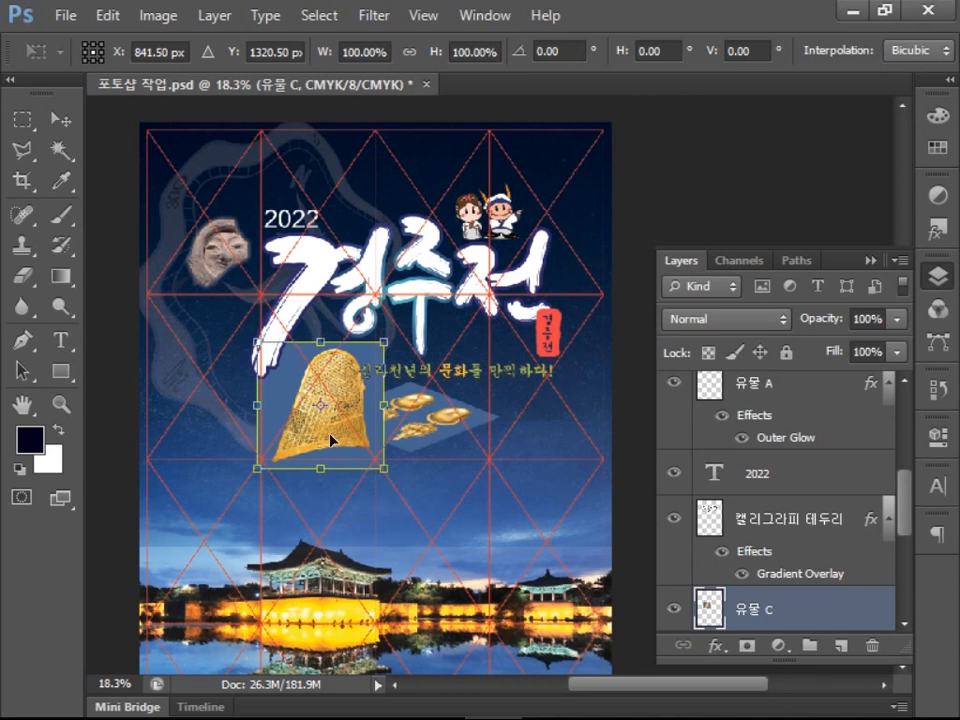
drag(332, 441, 489, 553)
scroll(392, 504, up, 2)
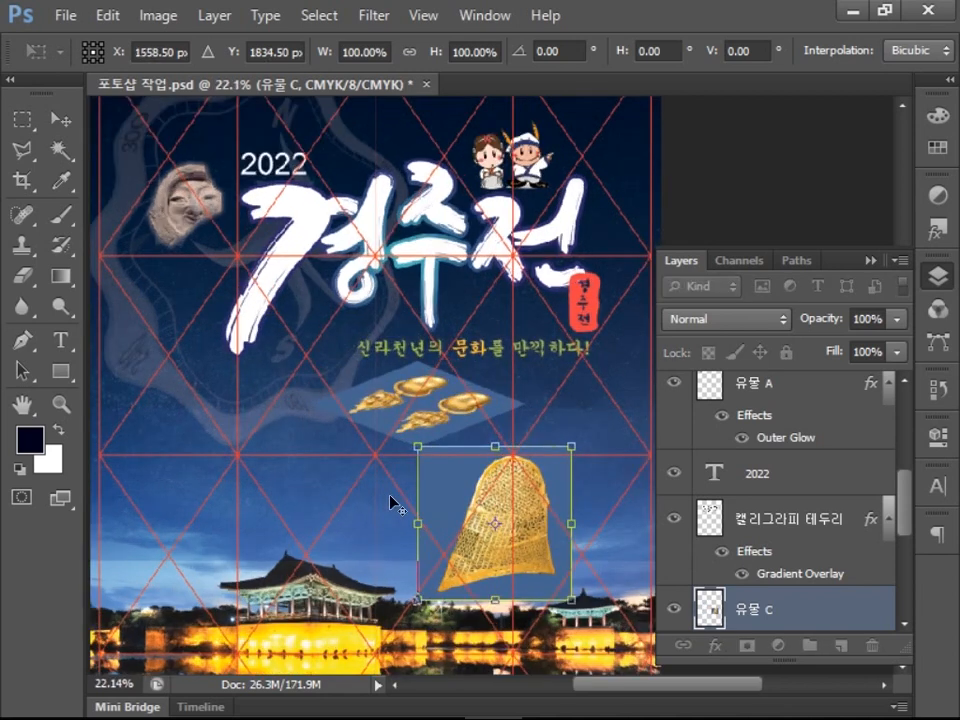
drag(631, 545, 568, 461)
right_click(570, 523)
click(653, 276)
key(Return)
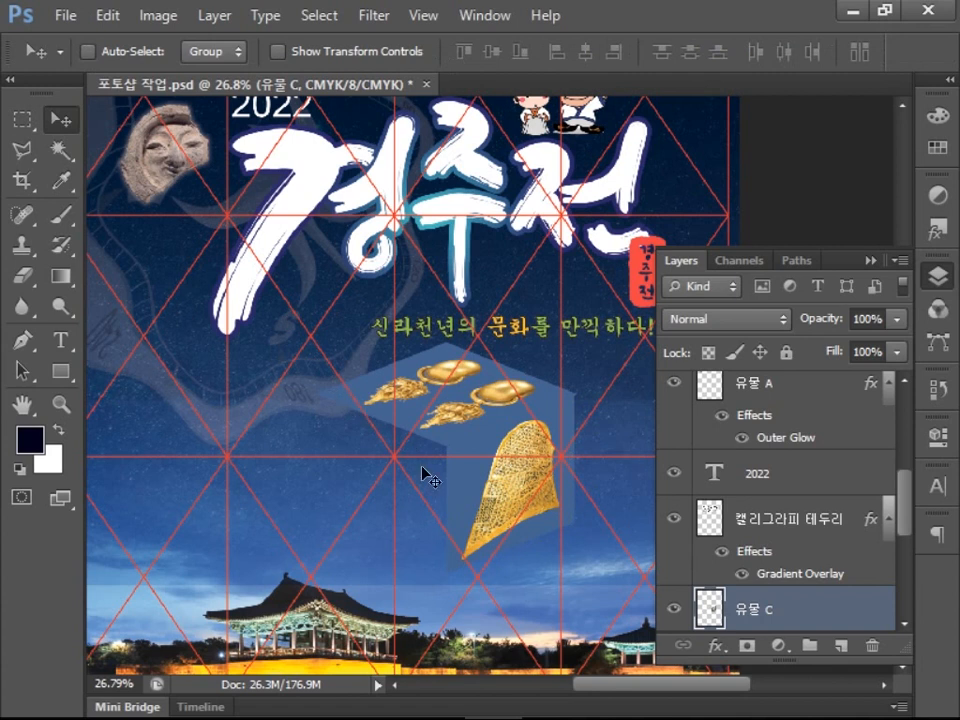
Open 유물 D.jpg, copy its incense burner image onto the poster left of the golden cap, and close the source file.
click(62, 18)
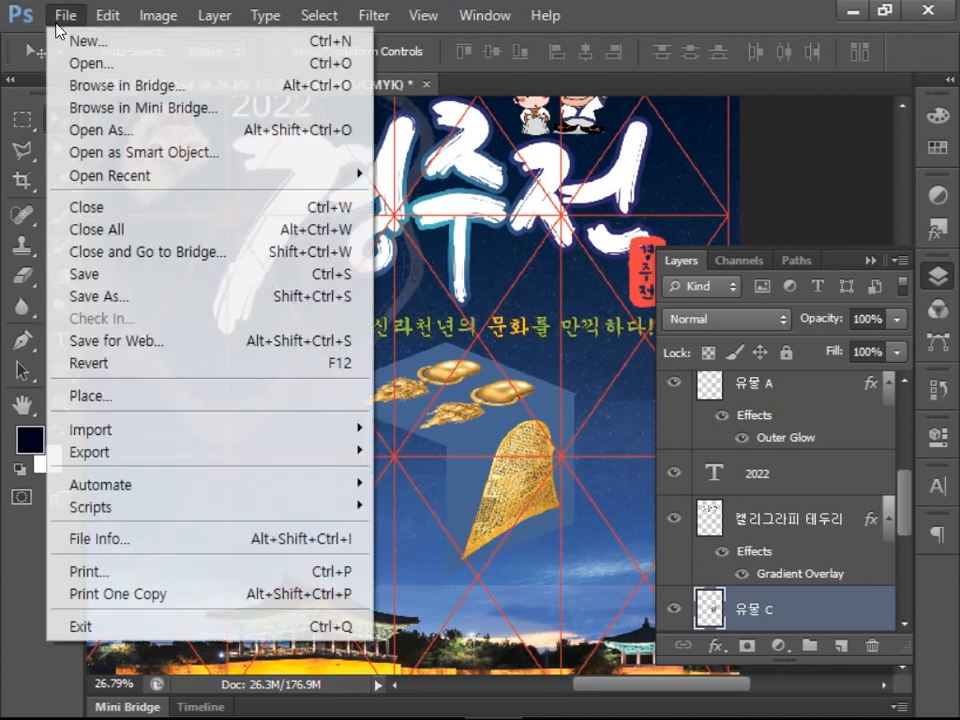
click(80, 62)
click(541, 320)
click(808, 603)
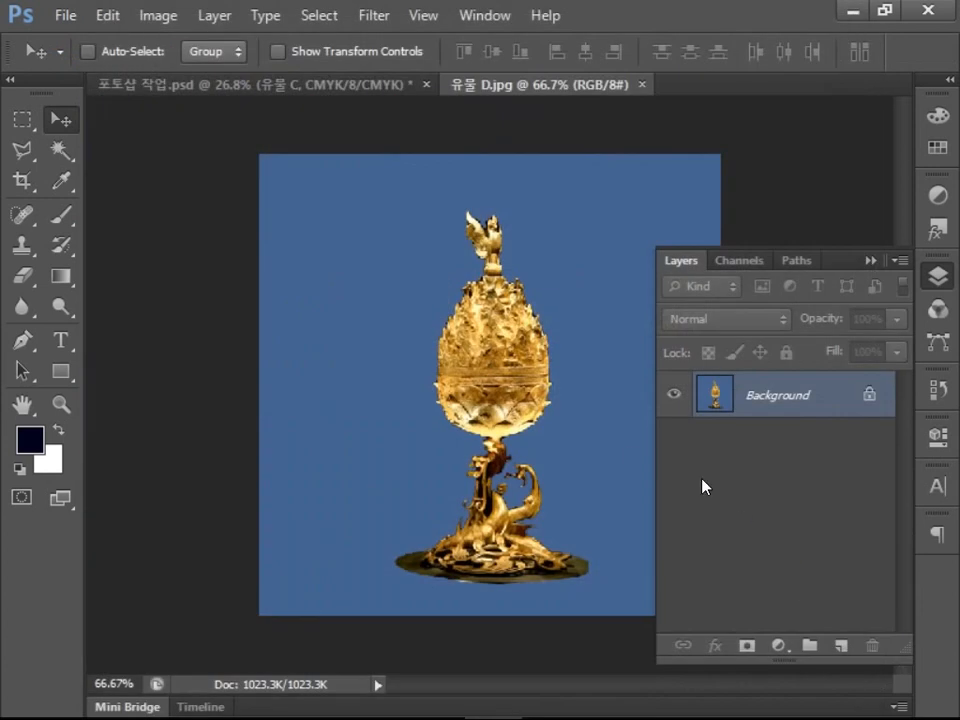
drag(474, 86, 480, 152)
drag(560, 250, 360, 380)
click(899, 160)
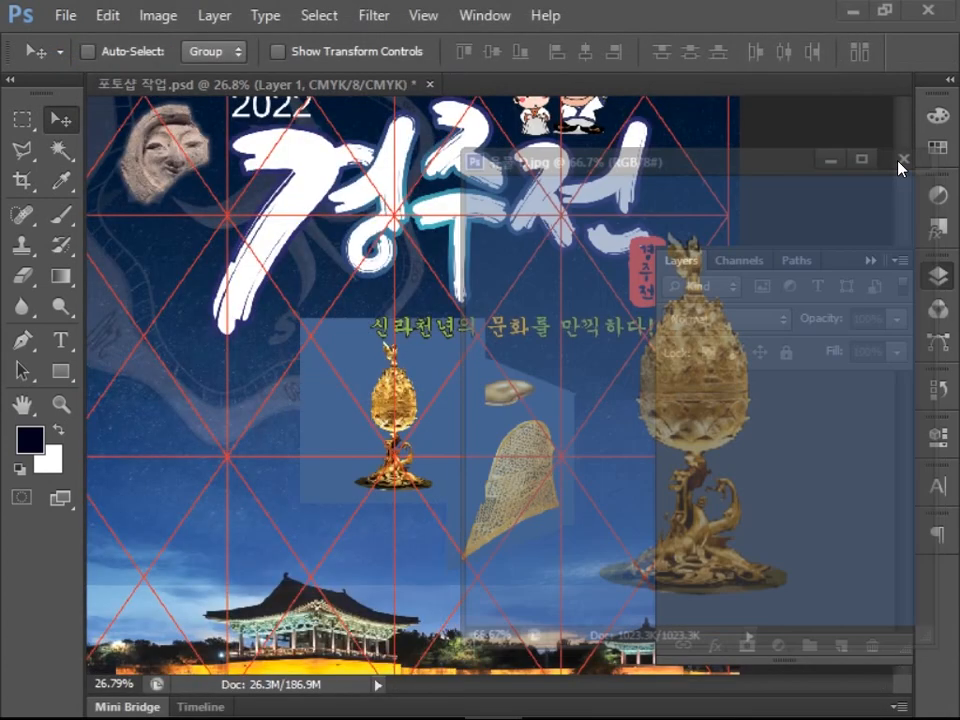
Rename the pasted incense burner layer as 유물 D.
double_click(762, 610)
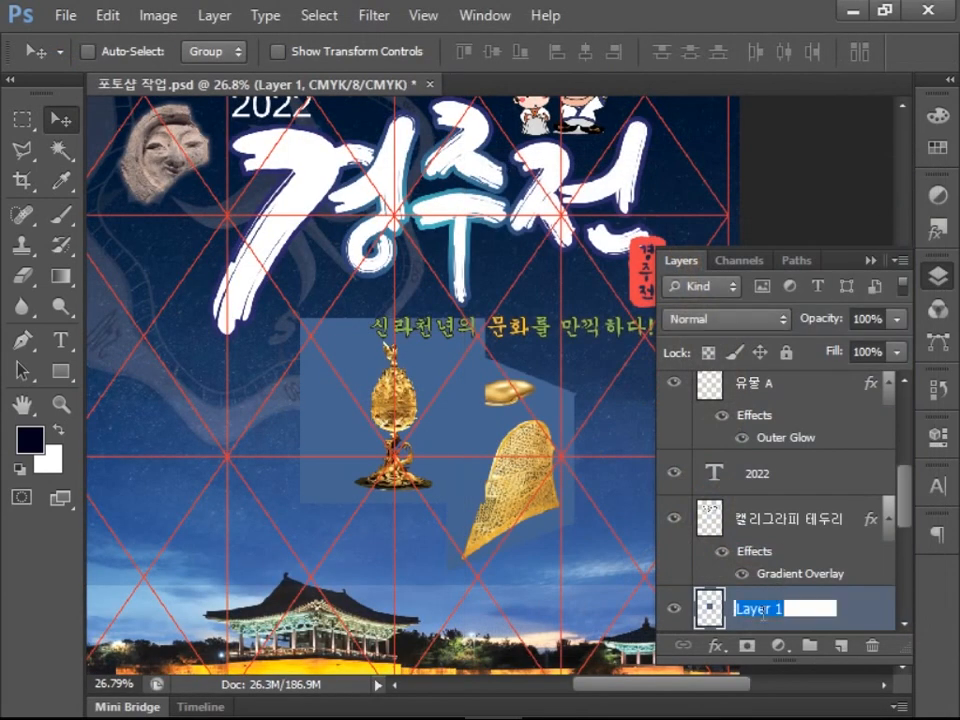
text(유물 D)
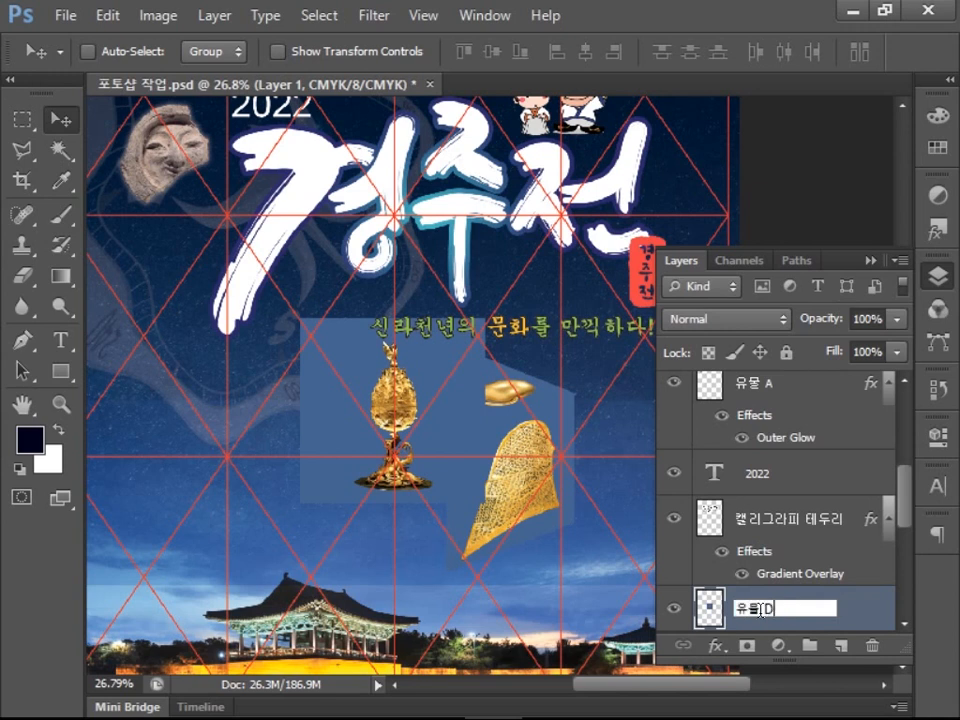
key(Return)
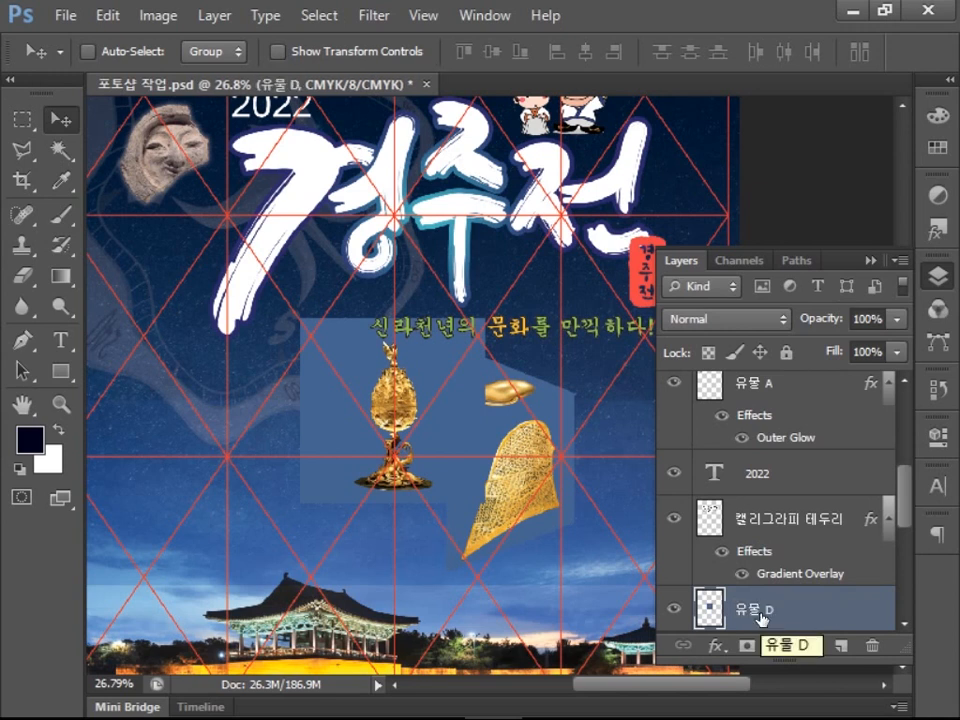
Move the 유물 D image below the earring diamond, scale it to about 71%, and skew it to form the left face of the cube.
key(ctrl+t)
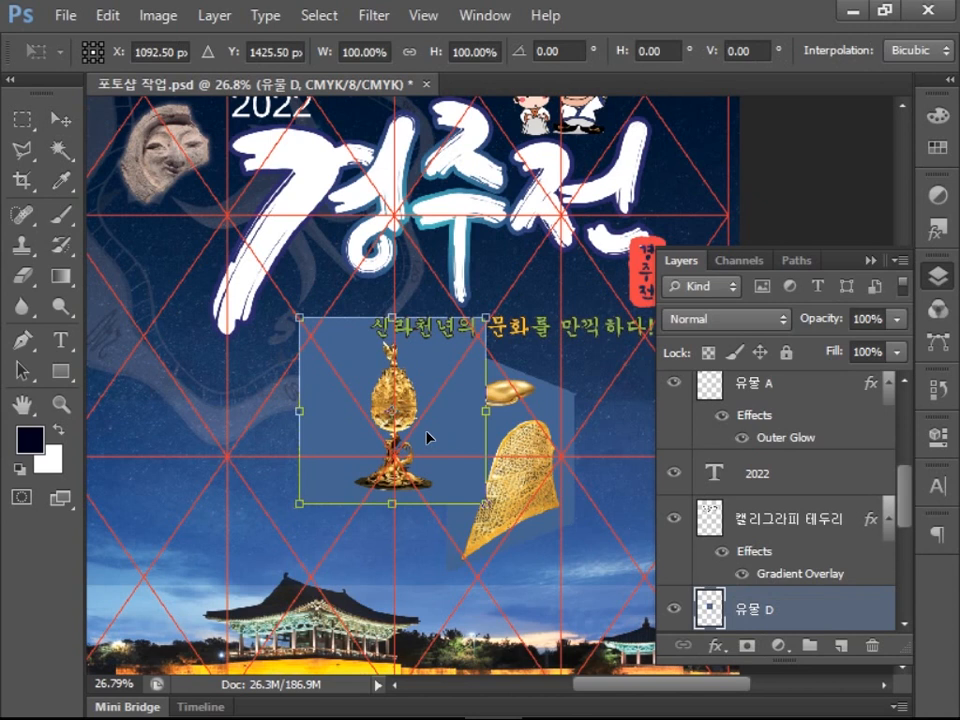
drag(436, 437, 395, 545)
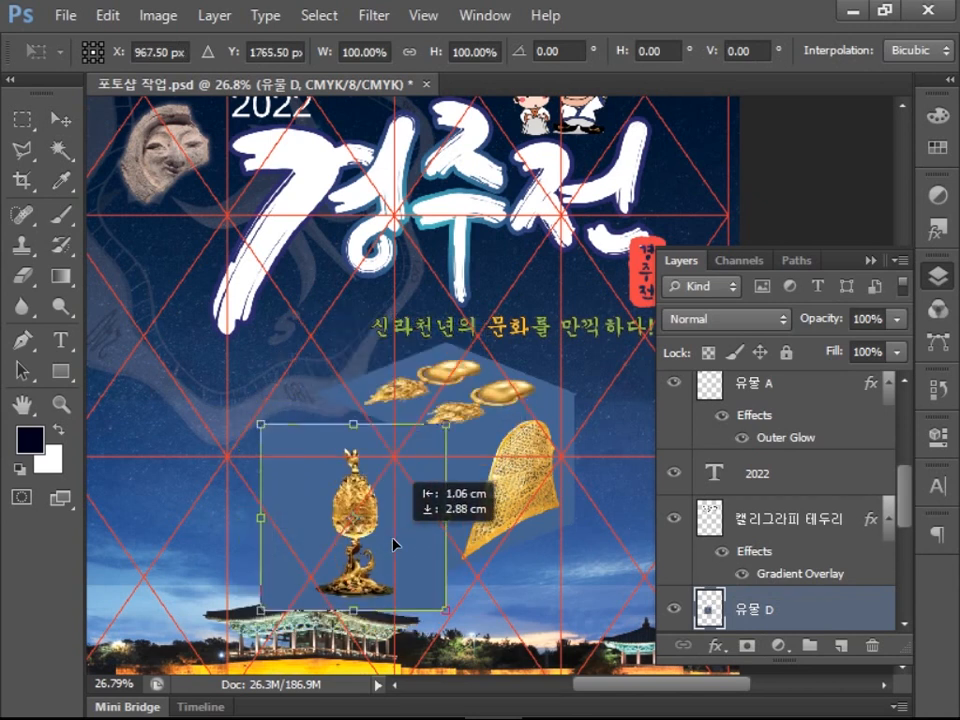
drag(393, 545, 392, 561)
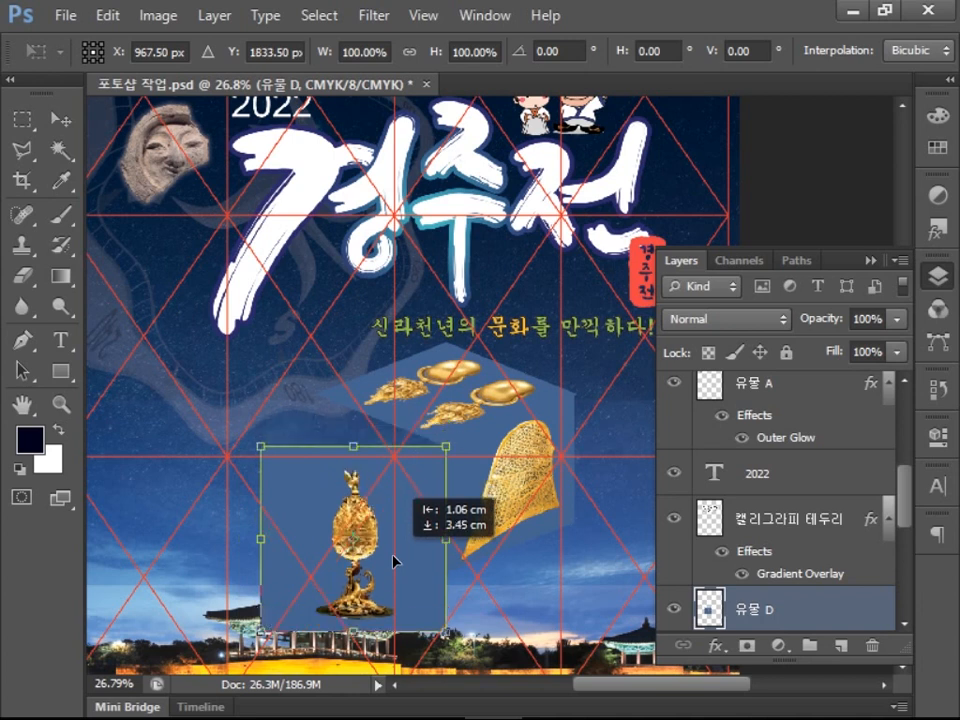
drag(259, 628, 313, 580)
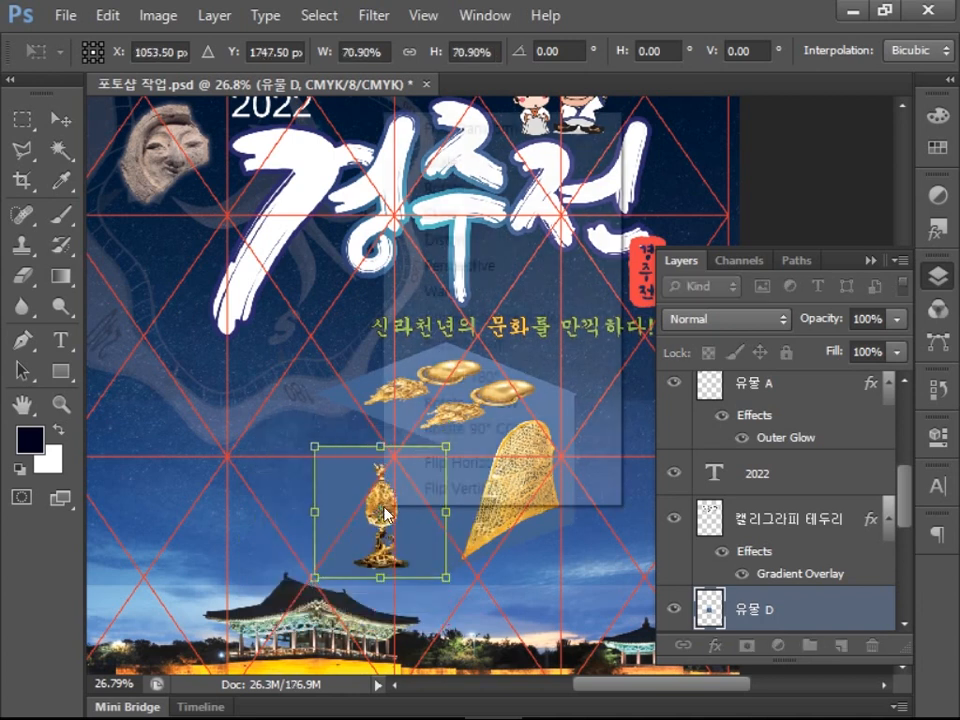
drag(315, 511, 315, 457)
key(Return)
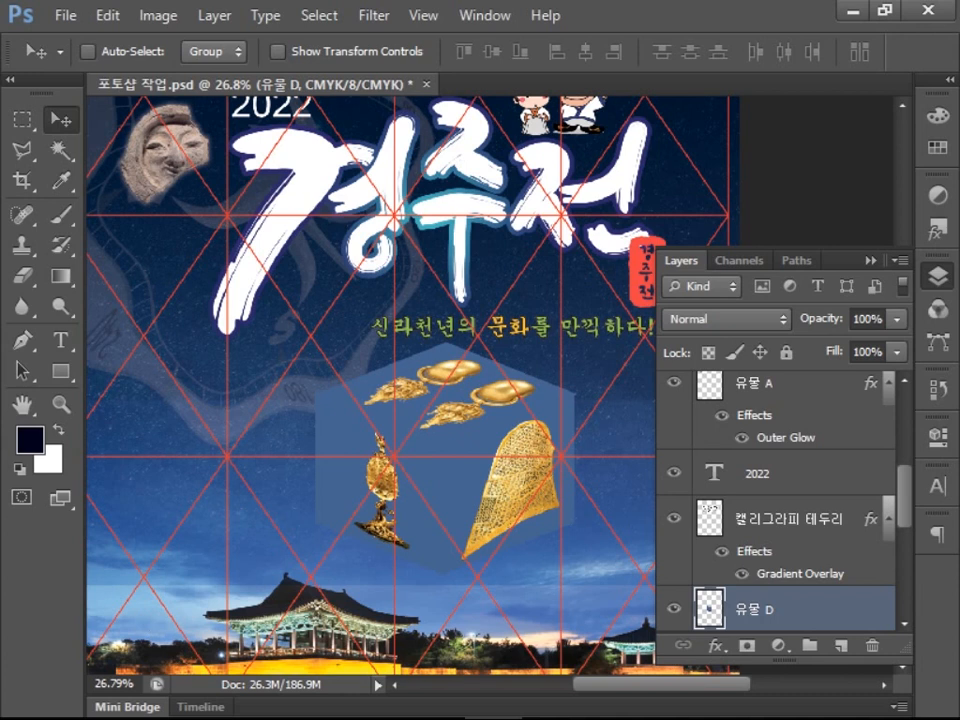
Lighten the 유물 B layer with a Levels adjustment, setting the midtone input level to 1.48.
scroll(790, 500, down, 3)
click(781, 564)
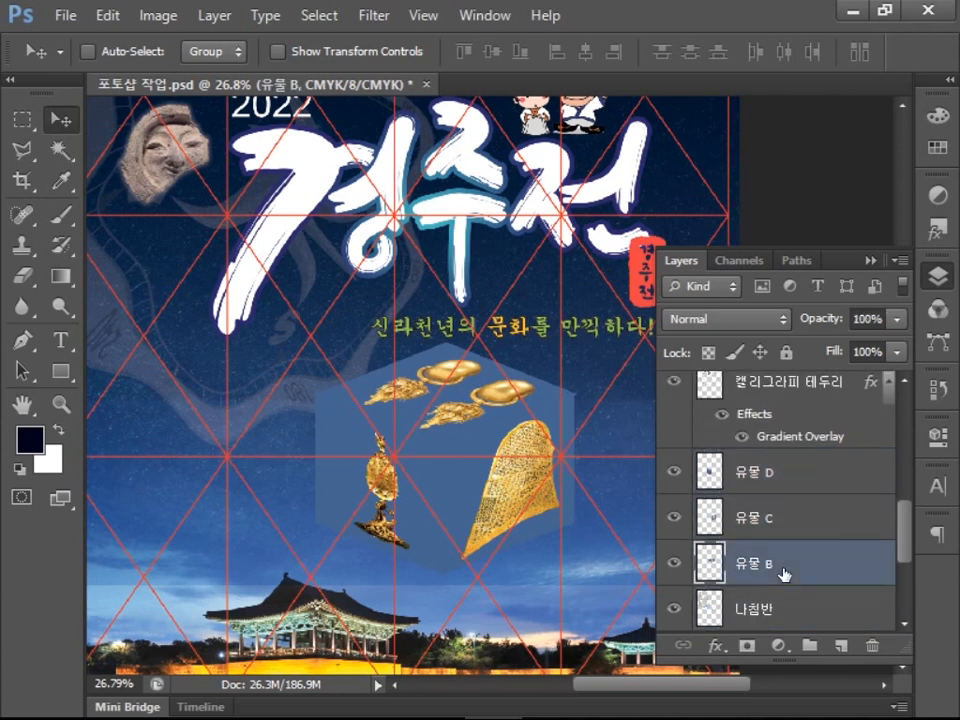
click(137, 24)
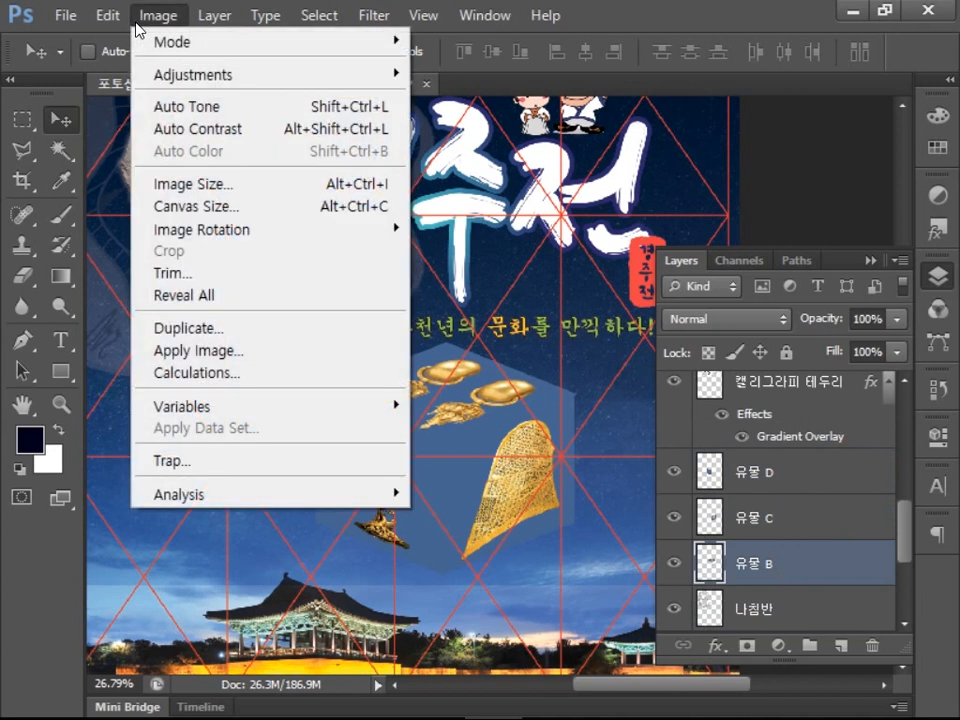
mouse_move(252, 76)
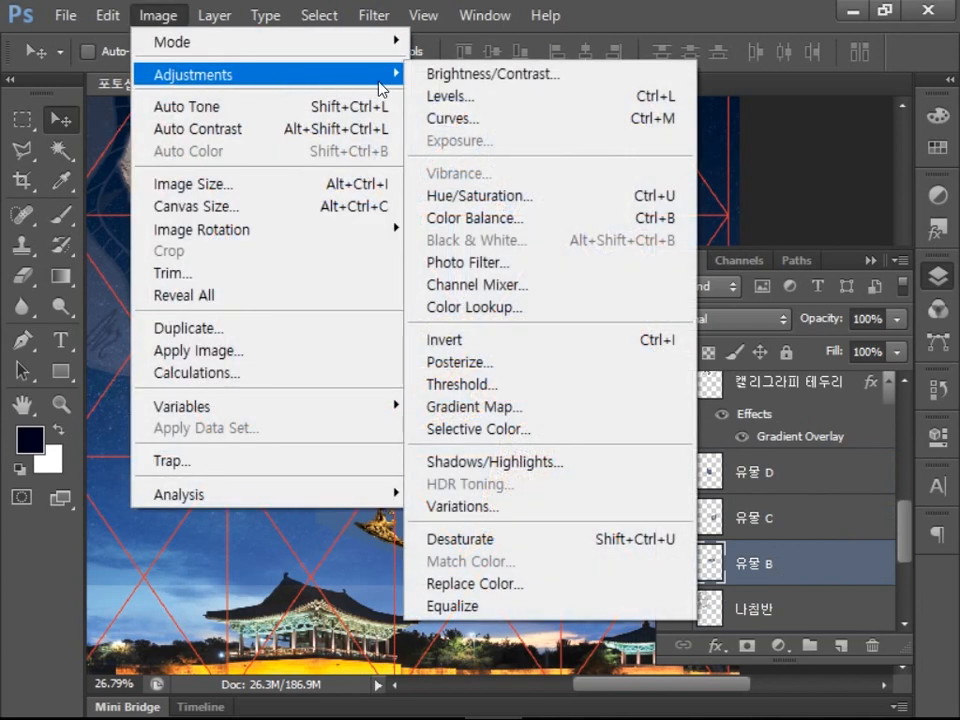
click(447, 98)
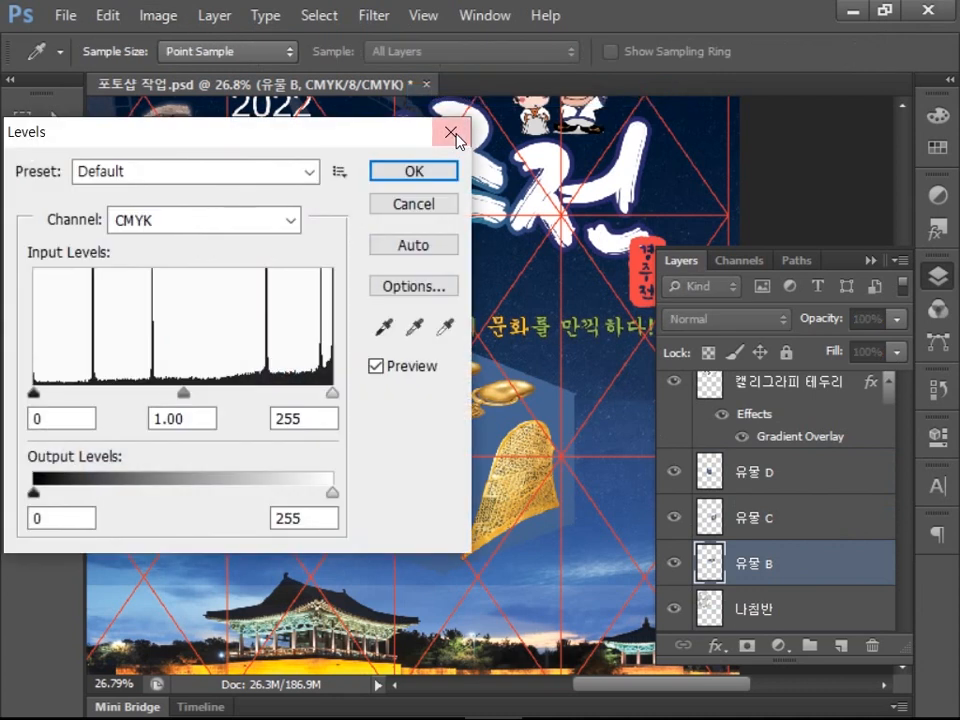
drag(293, 141, 478, 132)
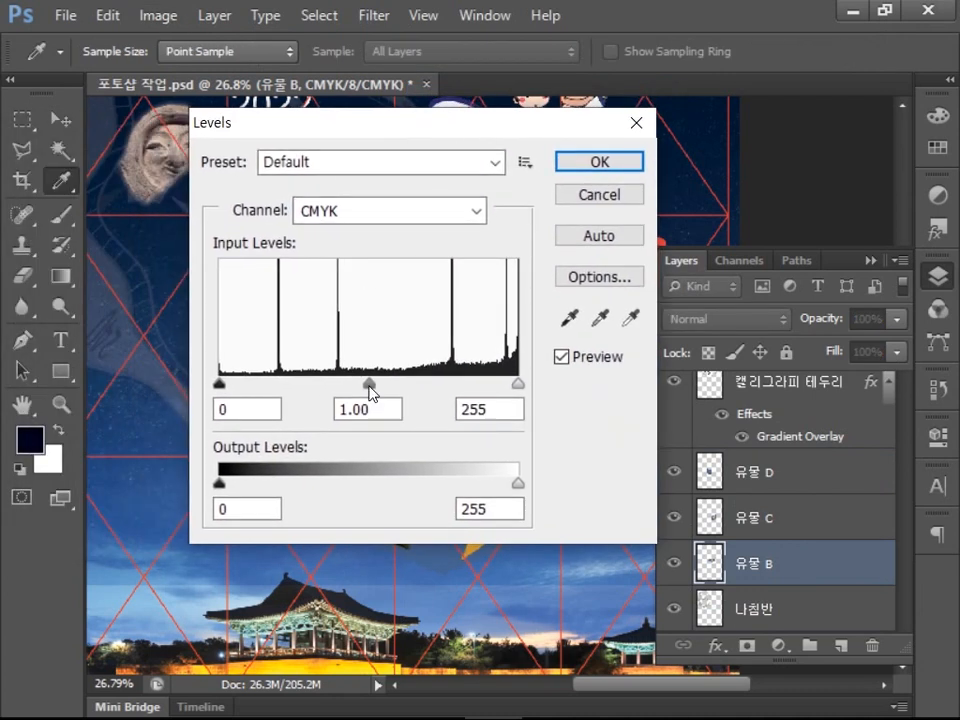
drag(370, 386, 386, 388)
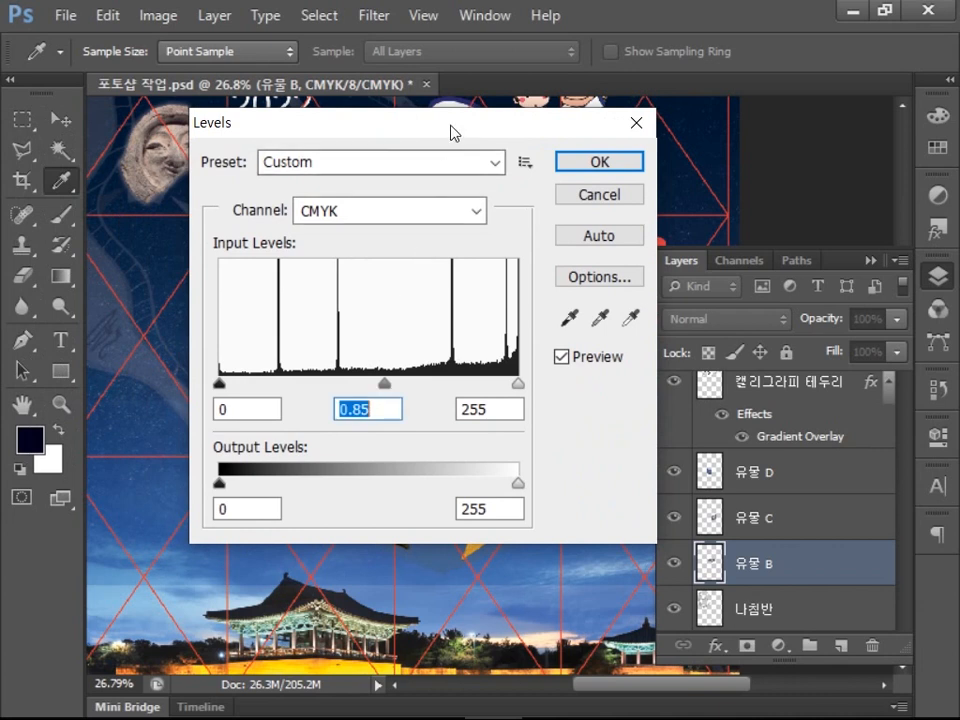
drag(450, 126, 204, 169)
drag(138, 428, 80, 428)
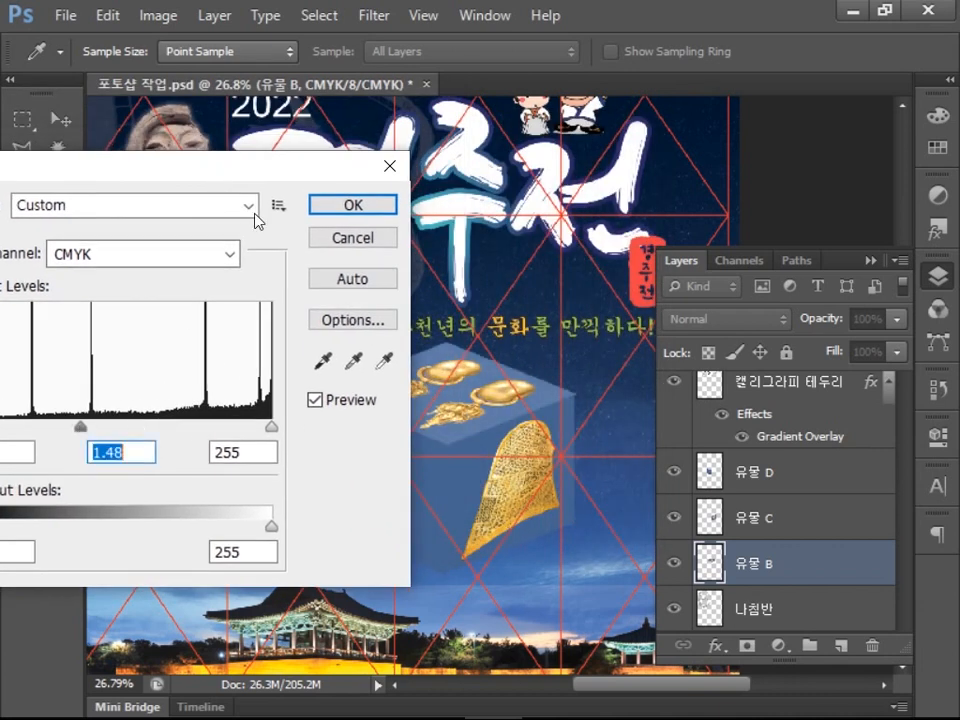
click(352, 205)
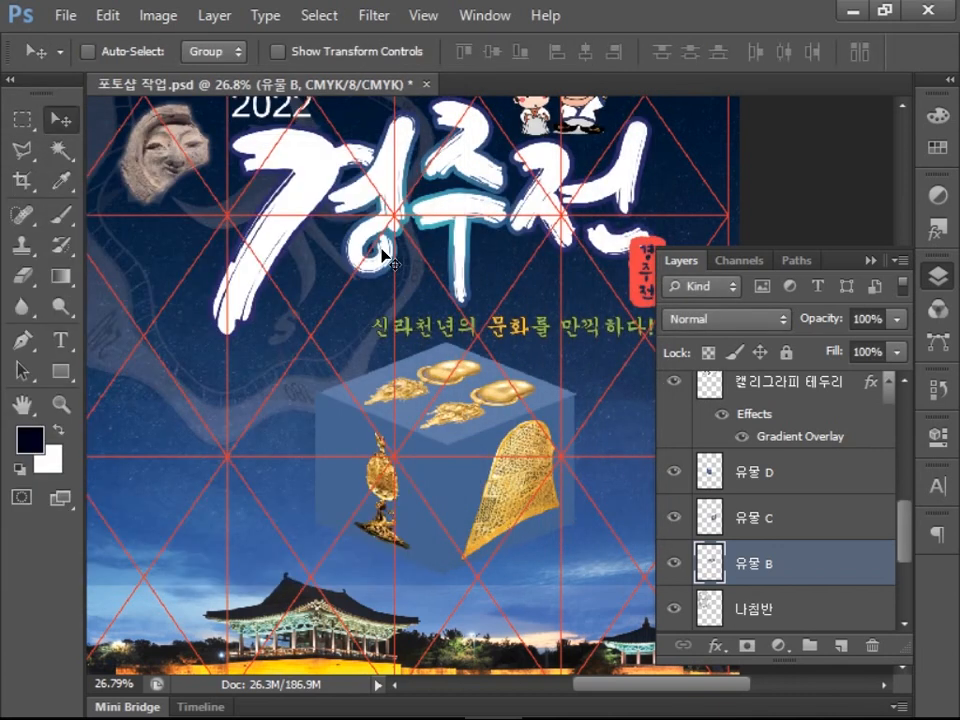
Darken the 유물 C layer by shifting its midtones with a Levels adjustment.
click(765, 516)
click(158, 15)
mouse_move(192, 80)
click(450, 98)
drag(427, 350, 459, 352)
click(656, 128)
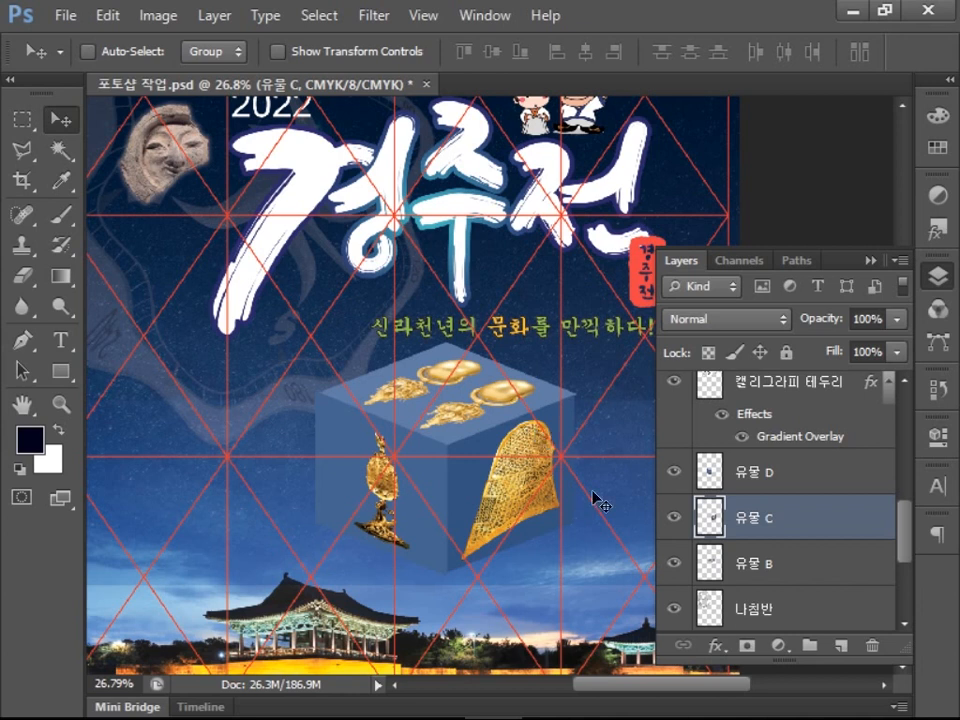
Create a layer group containing 유물 B, 유물 C and 유물 D, and name it 박스.
click(808, 647)
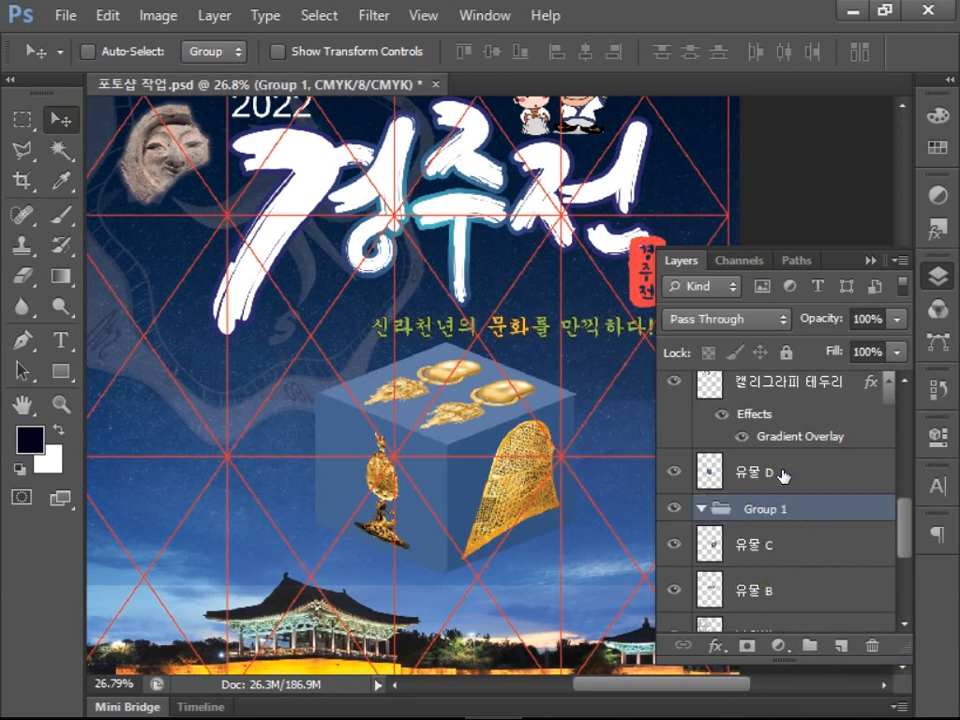
mouse_move(784, 476)
mouse_down()
mouse_move(762, 537)
mouse_move(768, 466)
mouse_up()
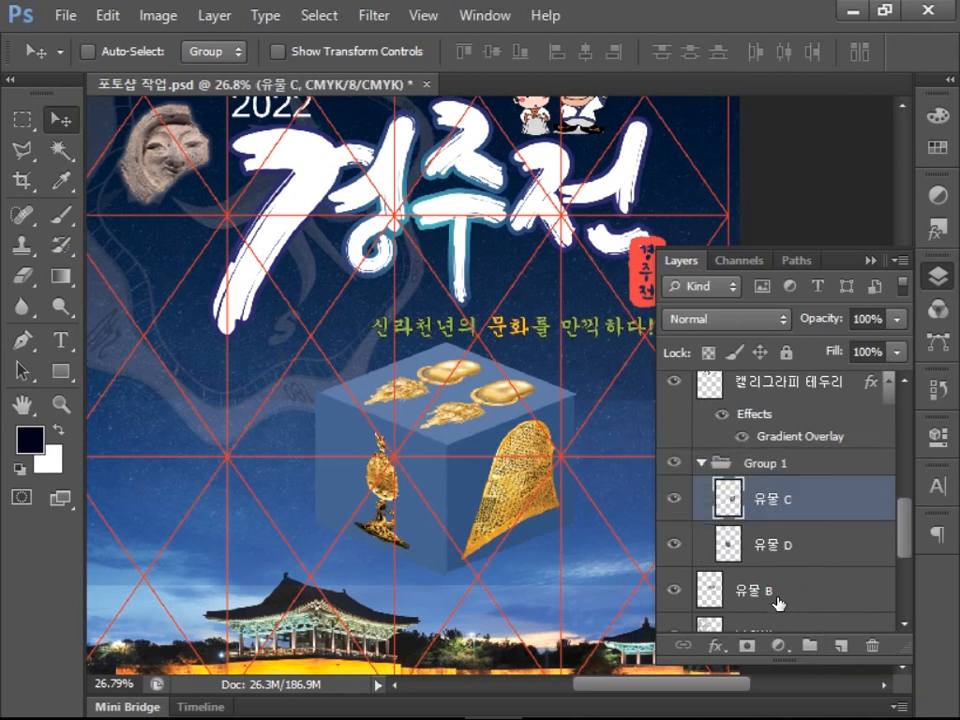
drag(778, 604, 785, 472)
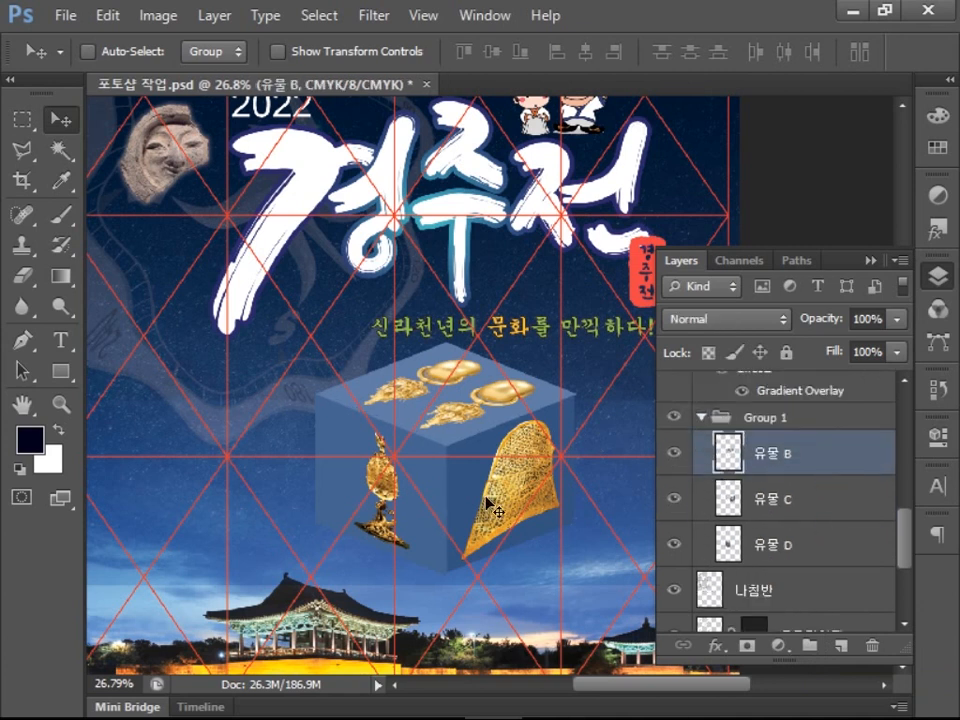
double_click(776, 418)
text(박스)
key(Return)
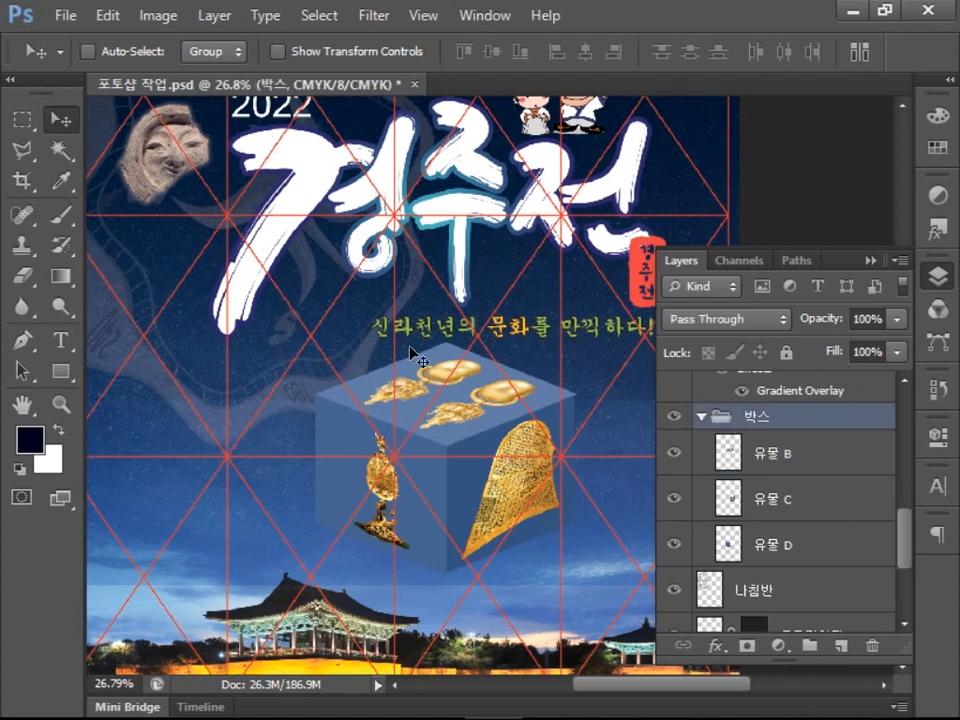
Add a drop shadow to the 박스 group with a distance of 30 px and a size of 31 px.
double_click(869, 428)
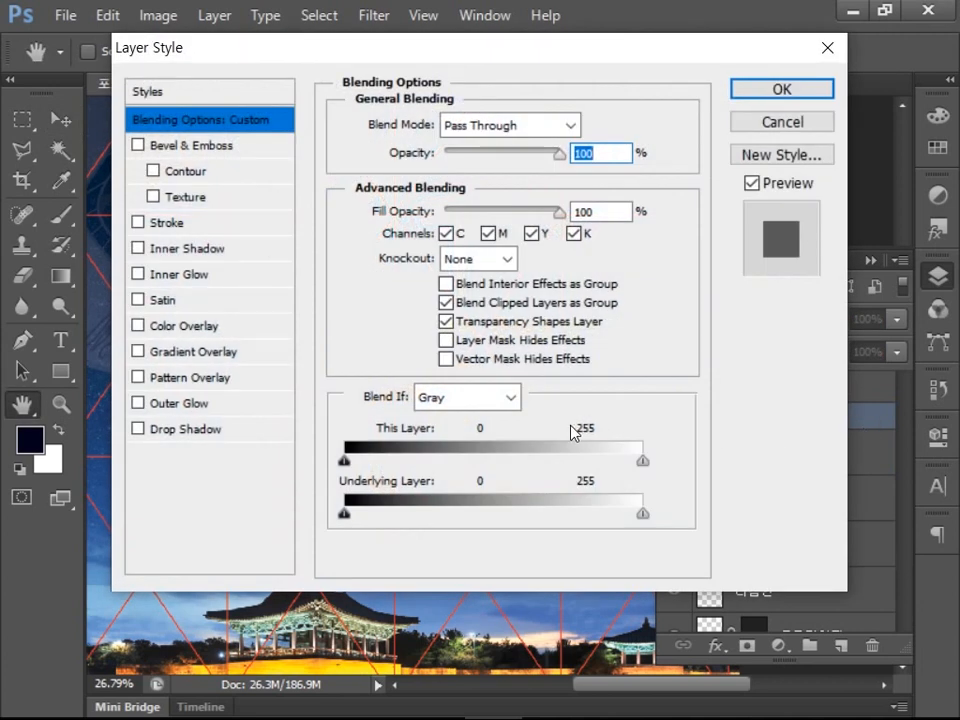
click(184, 430)
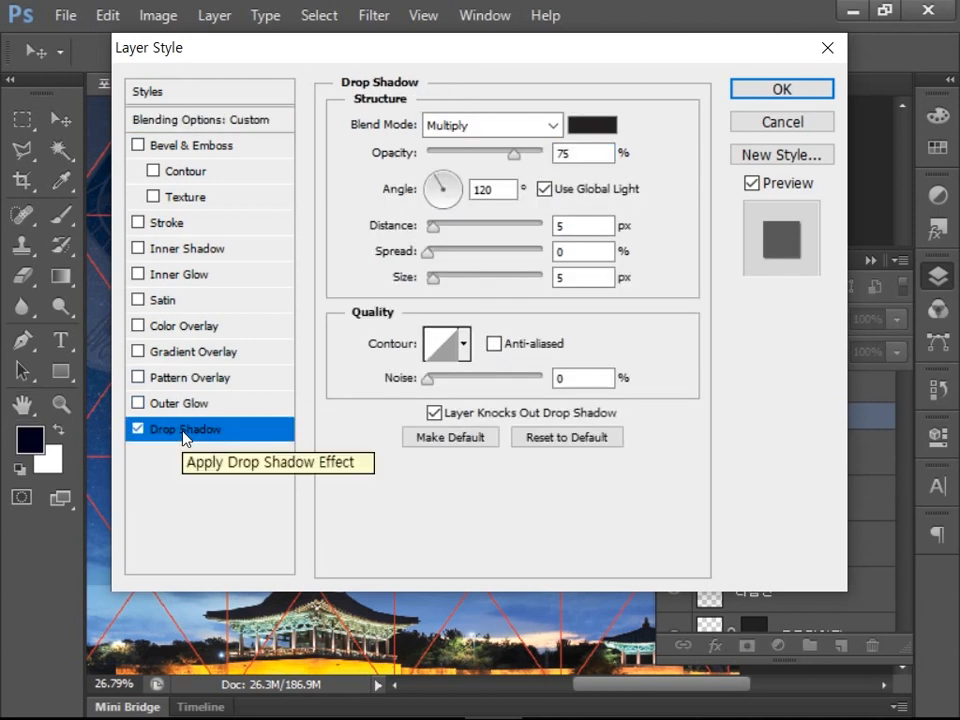
click(589, 224)
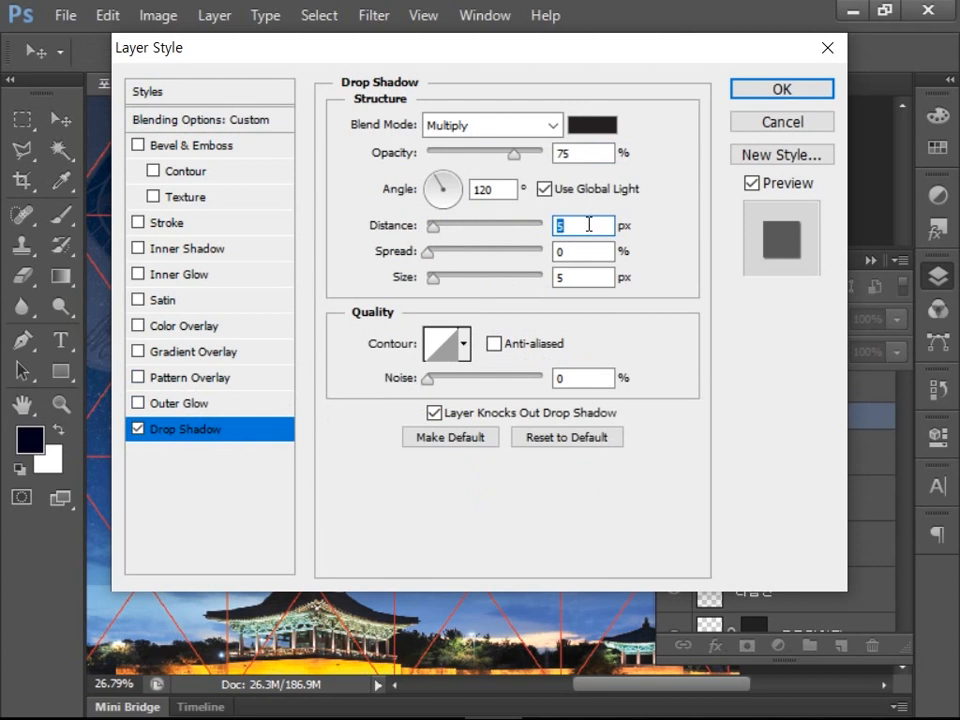
text(30)
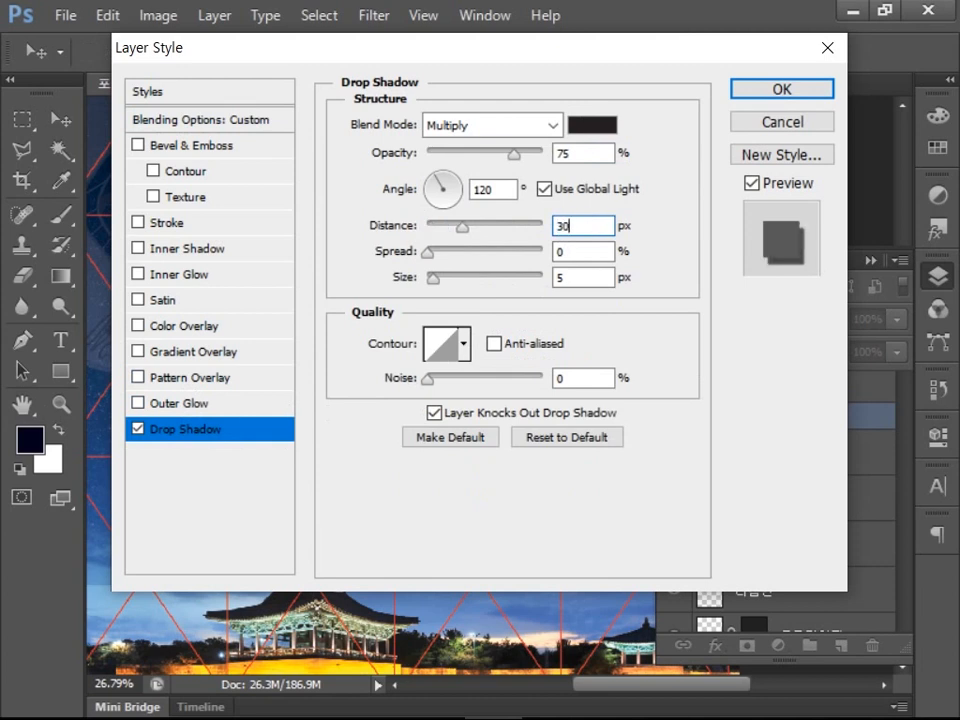
click(589, 250)
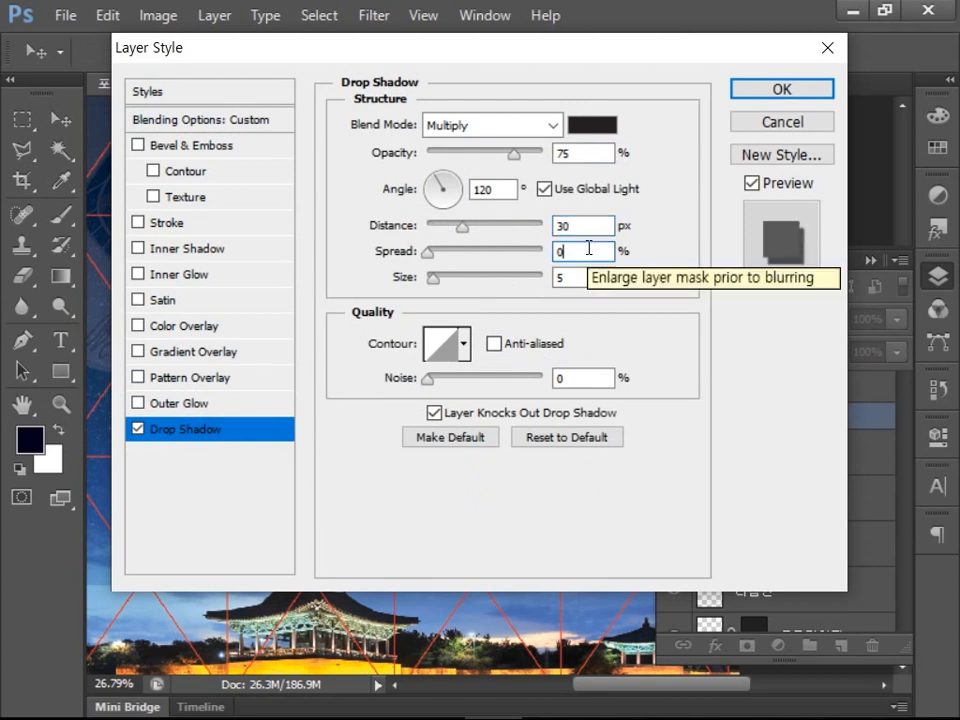
click(577, 274)
double_click(577, 274)
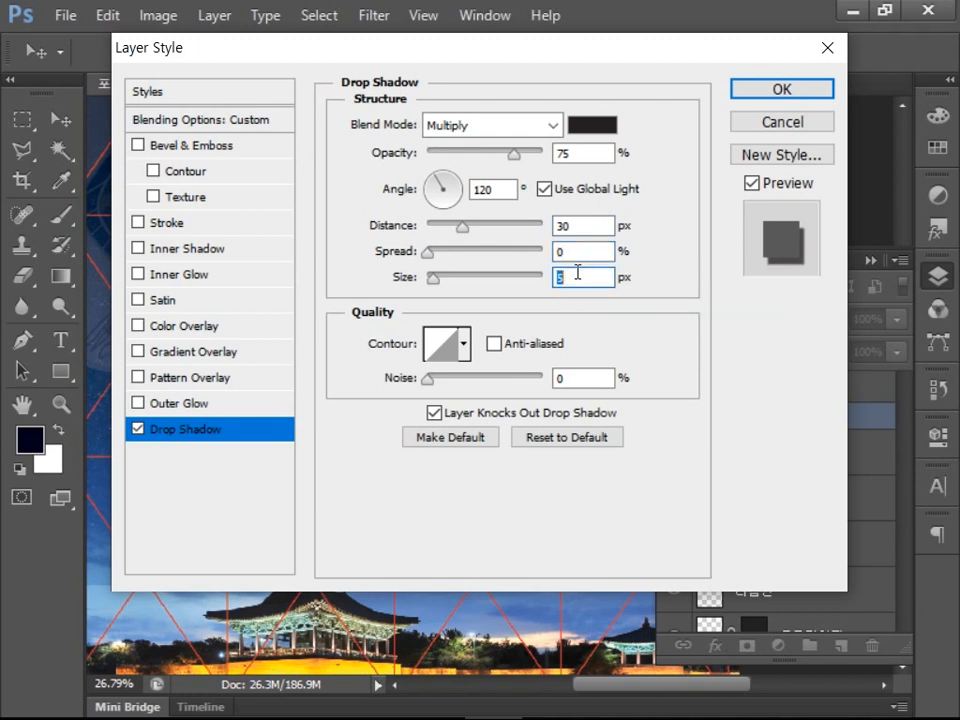
text(31)
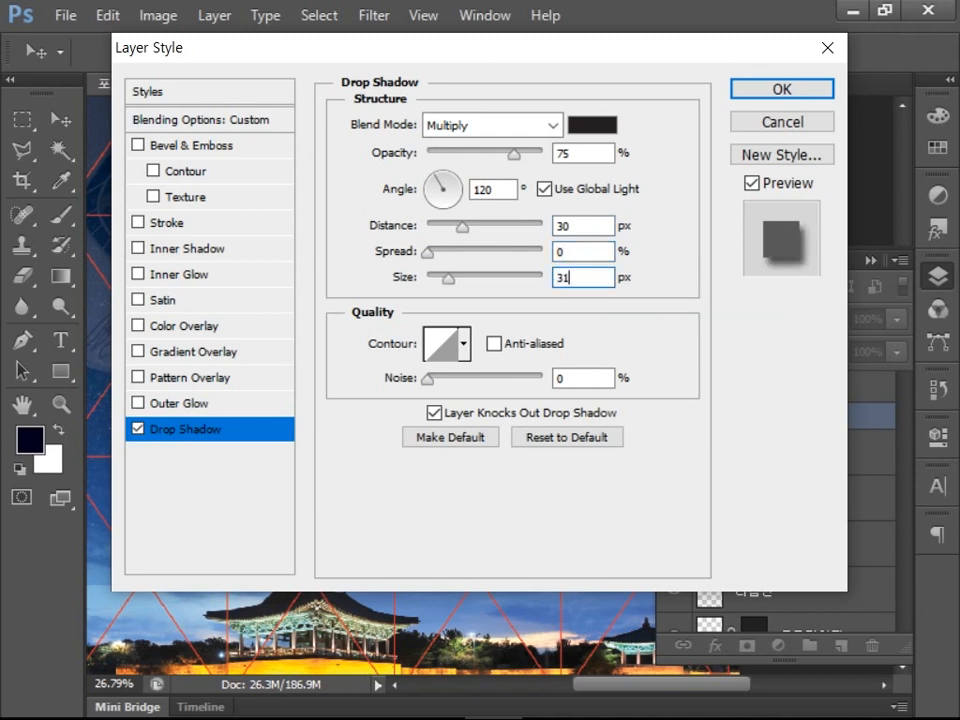
click(754, 96)
Scale down the 박스 cube and move it to the right side of the poster, below the slogan.
scroll(564, 242, down, 2)
key(ctrl+t)
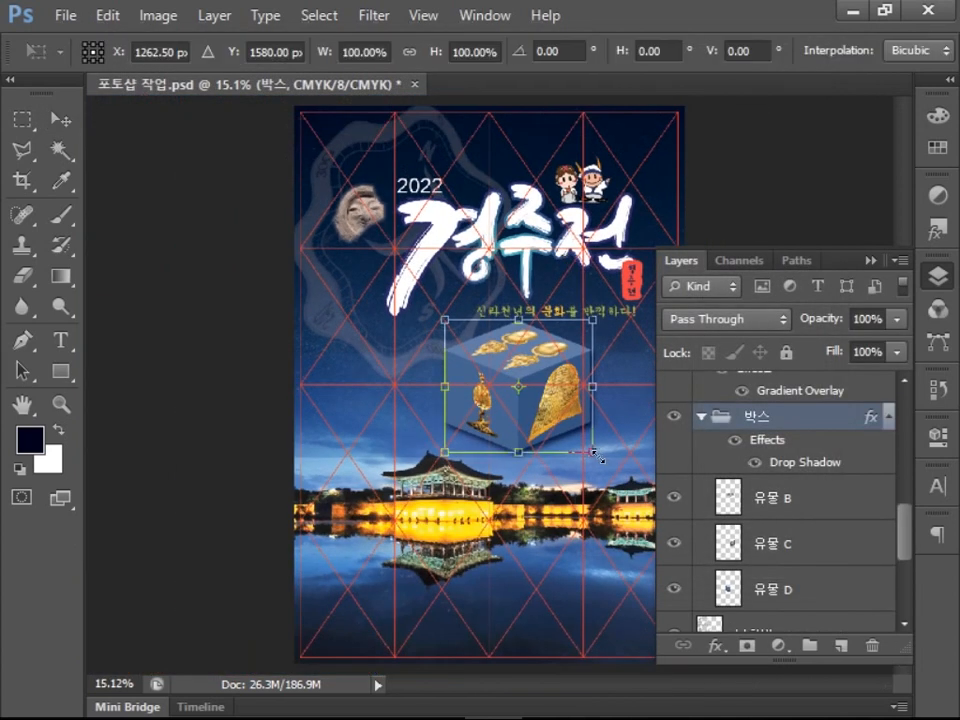
drag(592, 458, 540, 418)
drag(506, 372, 584, 425)
key(Return)
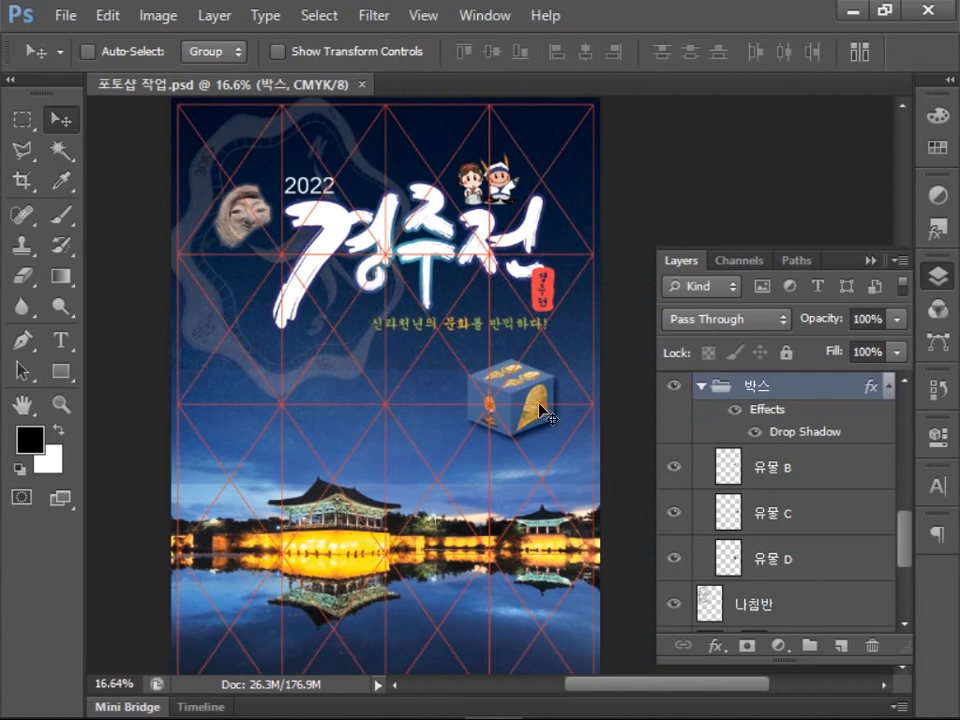
Draw a rounded rectangle about 229 × 74 px below the compass, with no fill, a white 3 pt stroke and a 50 px radius.
drag(70, 375, 90, 388)
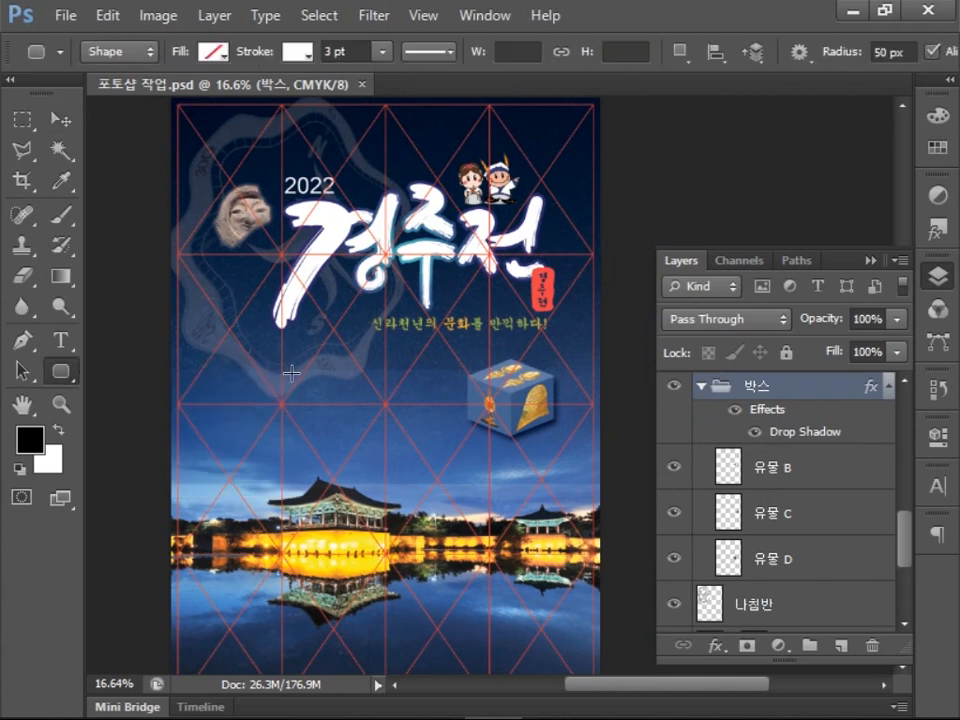
click(214, 52)
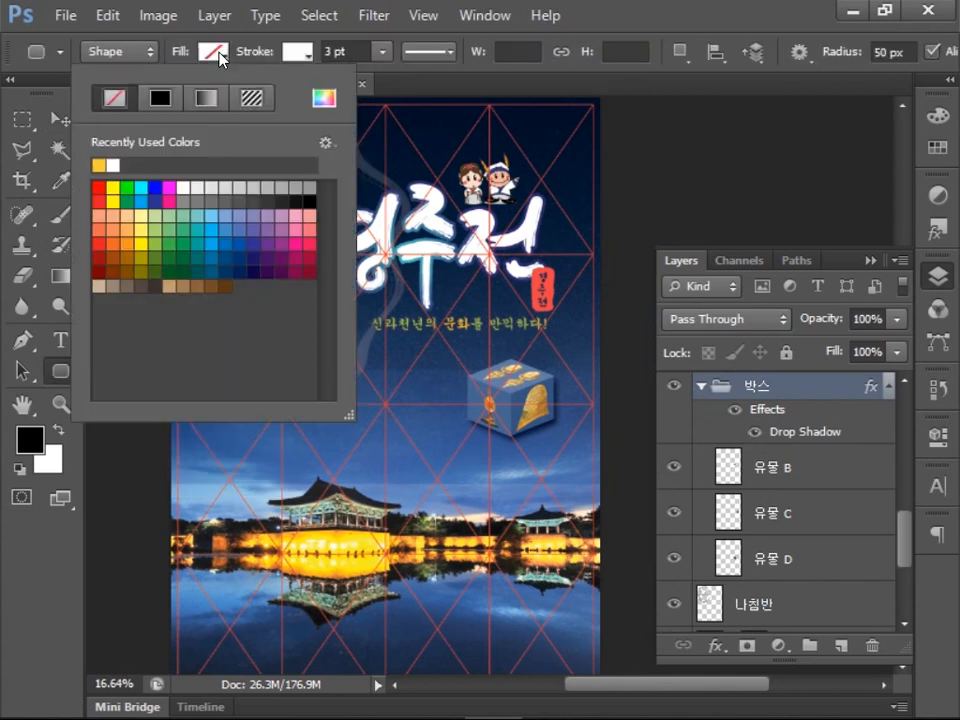
click(220, 53)
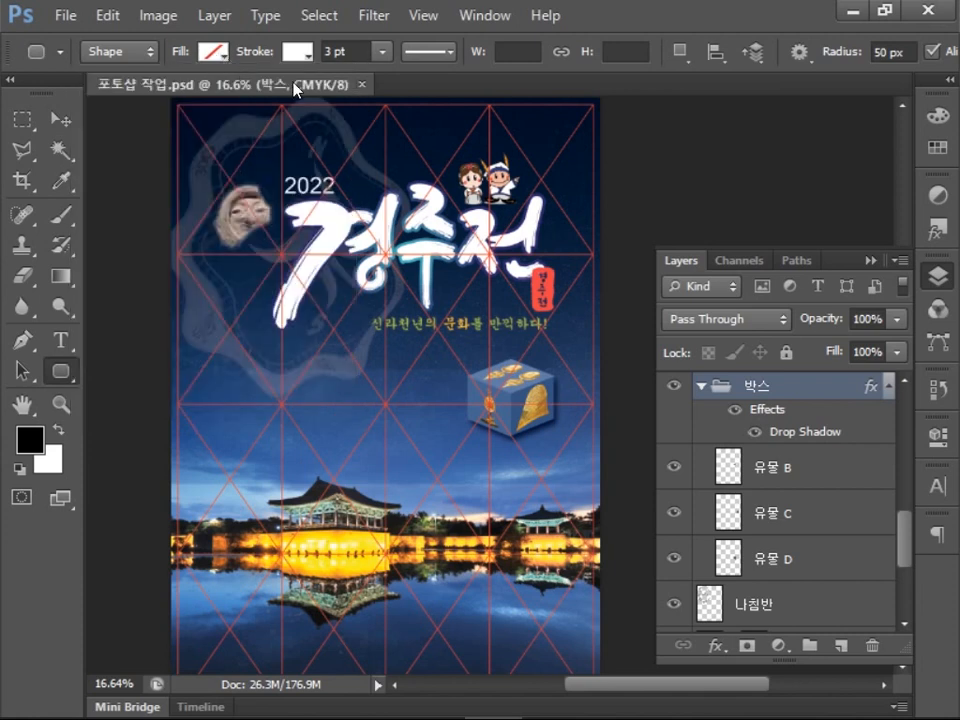
click(296, 51)
click(405, 95)
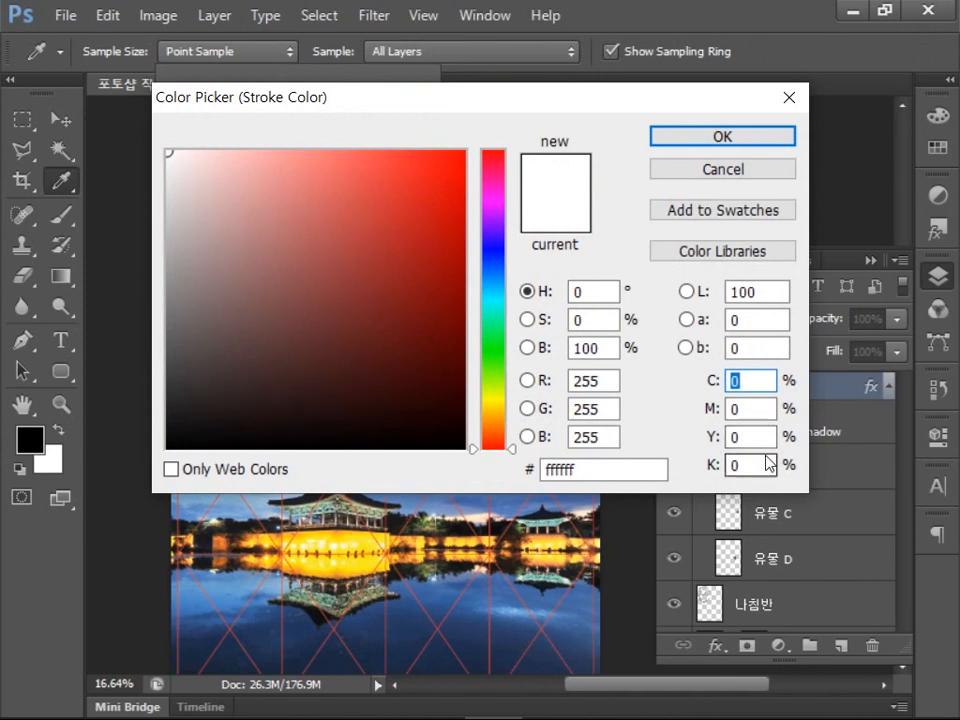
click(719, 139)
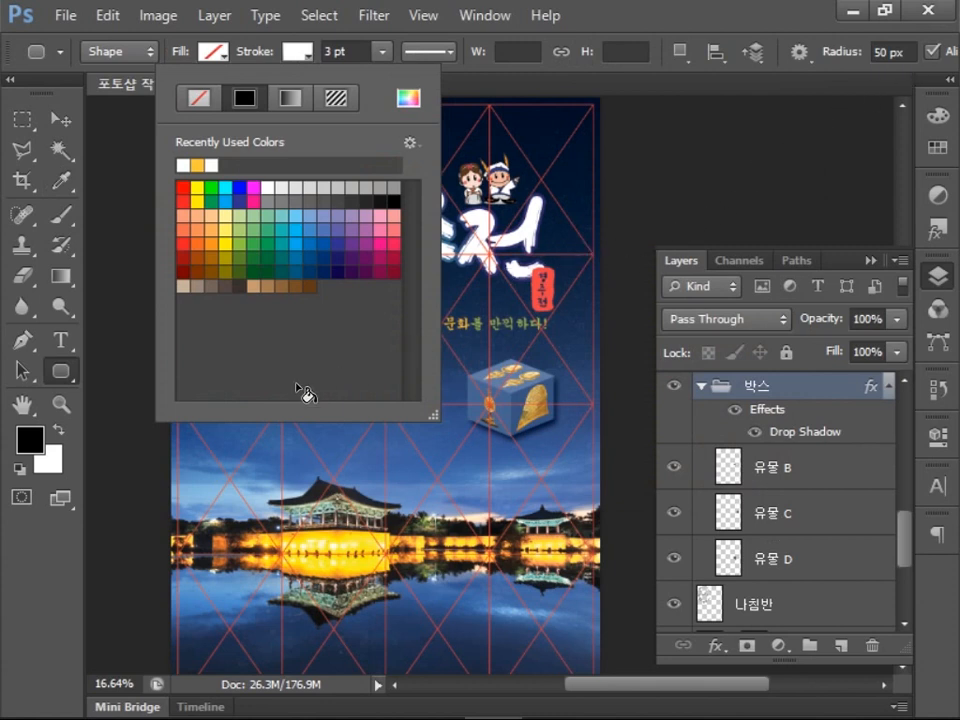
click(301, 53)
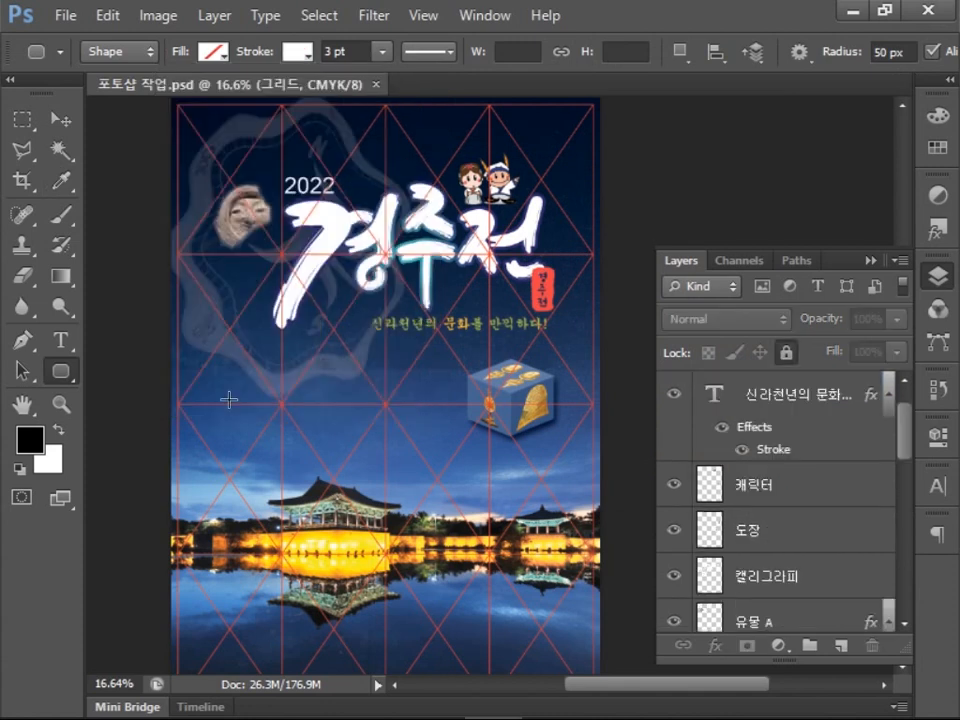
drag(229, 400, 271, 413)
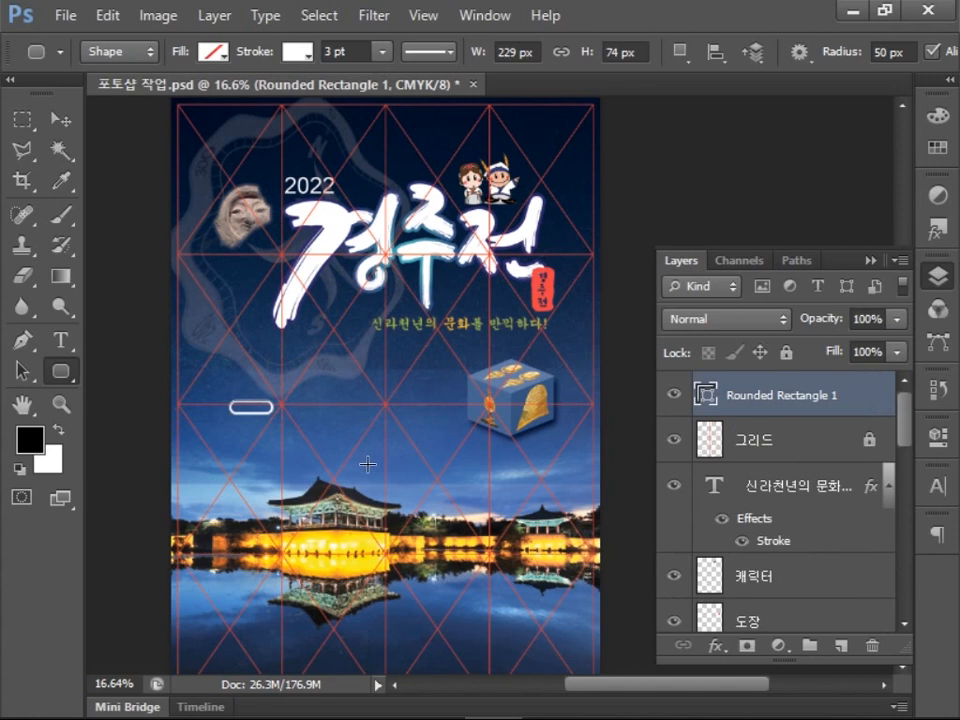
Rename the new rounded rectangle layer as 글자박스 1.
double_click(800, 394)
text(ㄱ)
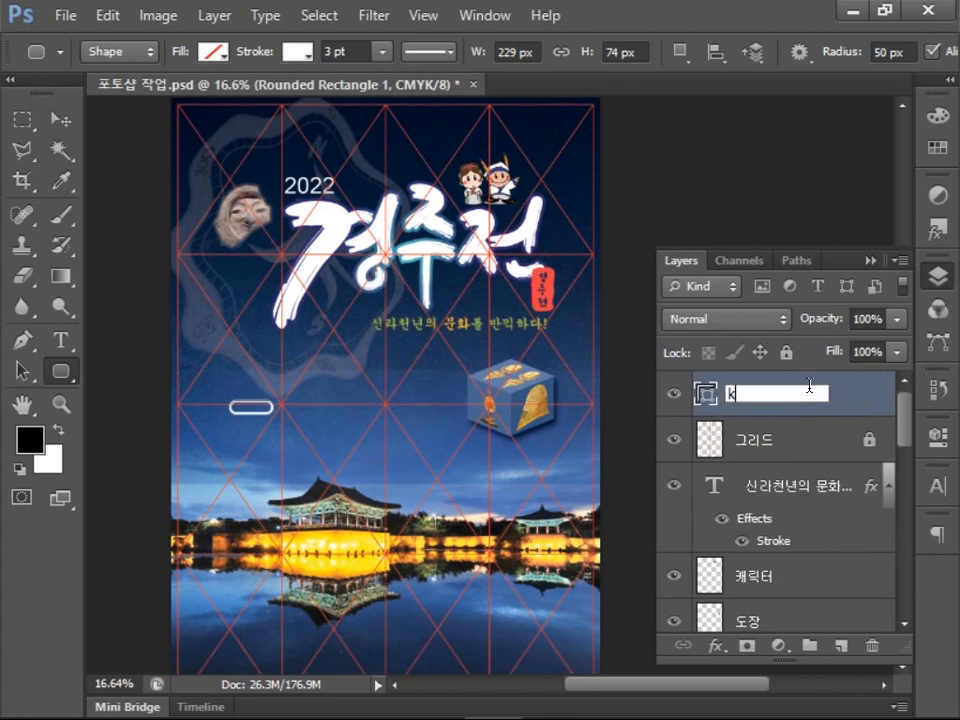
text(ㅡㄹ자박스 1)
key(Return)
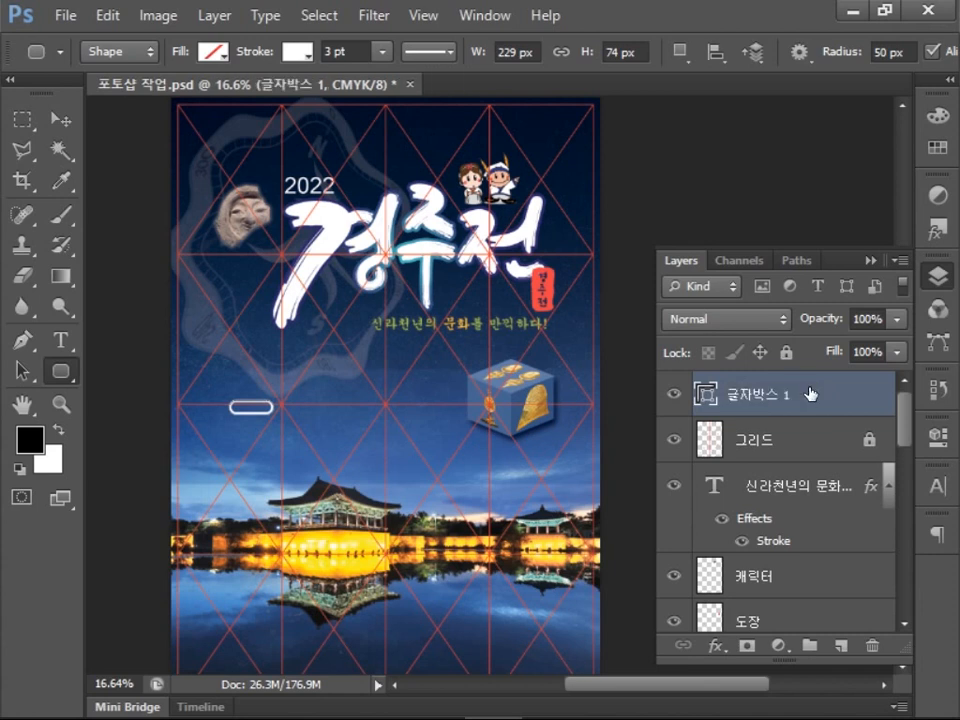
Add the horizontal text 문화의 밤 just below the rounded rectangle.
click(57, 352)
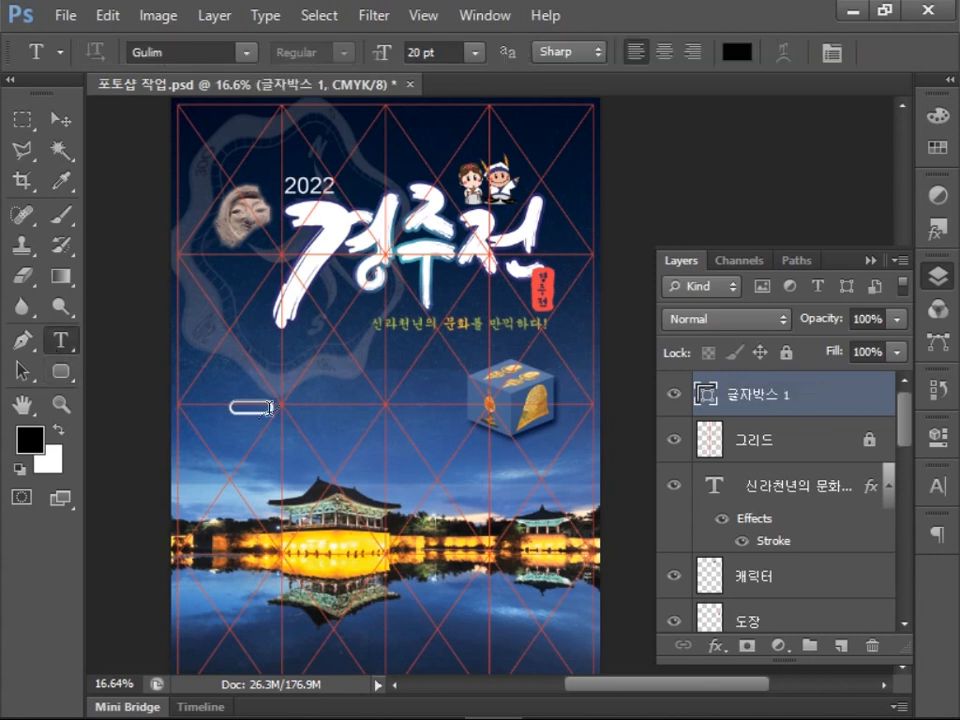
scroll(205, 425, up, 1)
scroll(205, 425, up, 5)
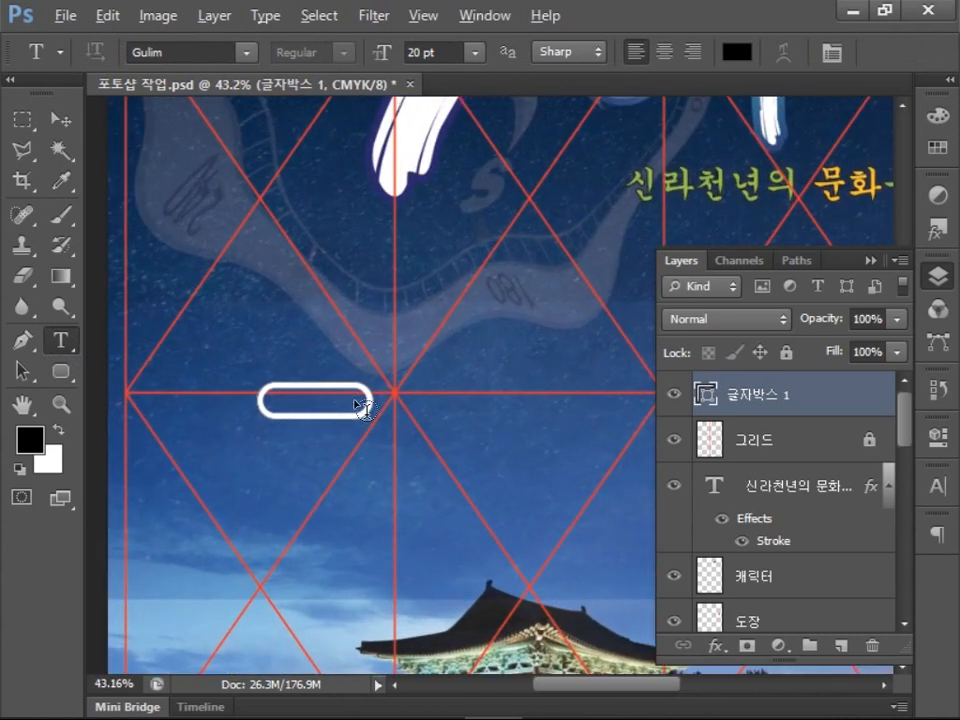
click(259, 474)
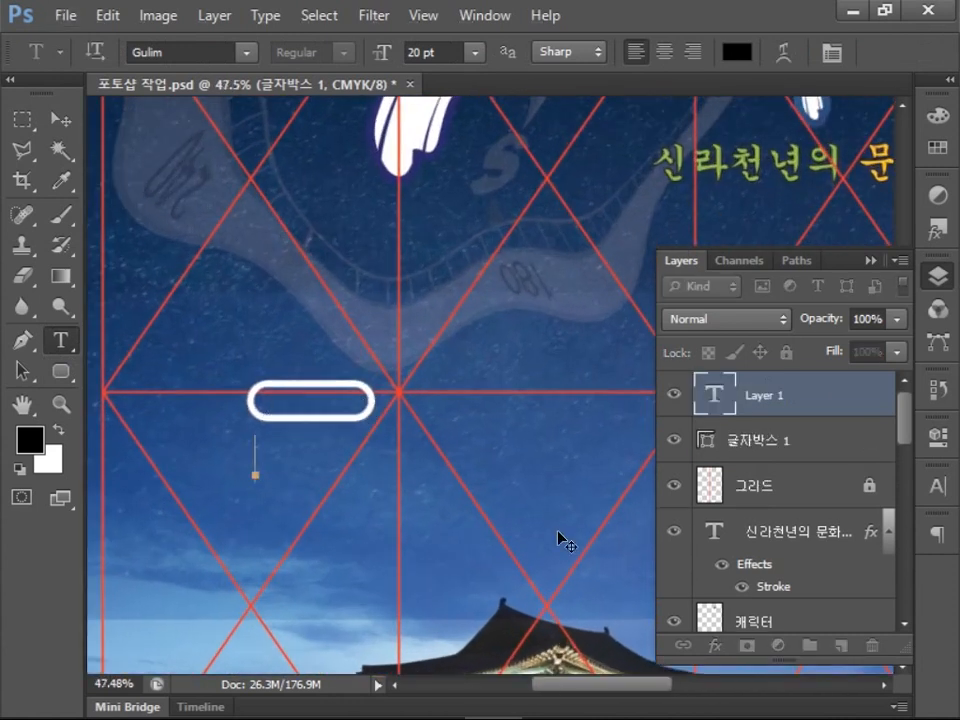
text(문화의 밤)
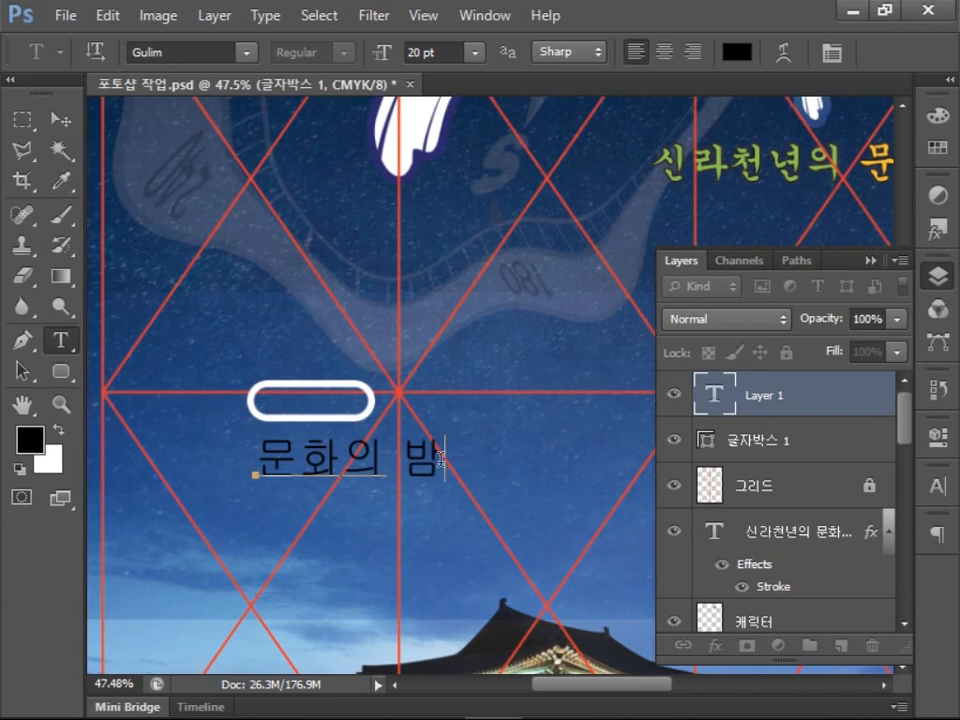
Color the entire 문화의 밤 text white with C 0, M 0, Y 0 and K 0.
key(ctrl+a)
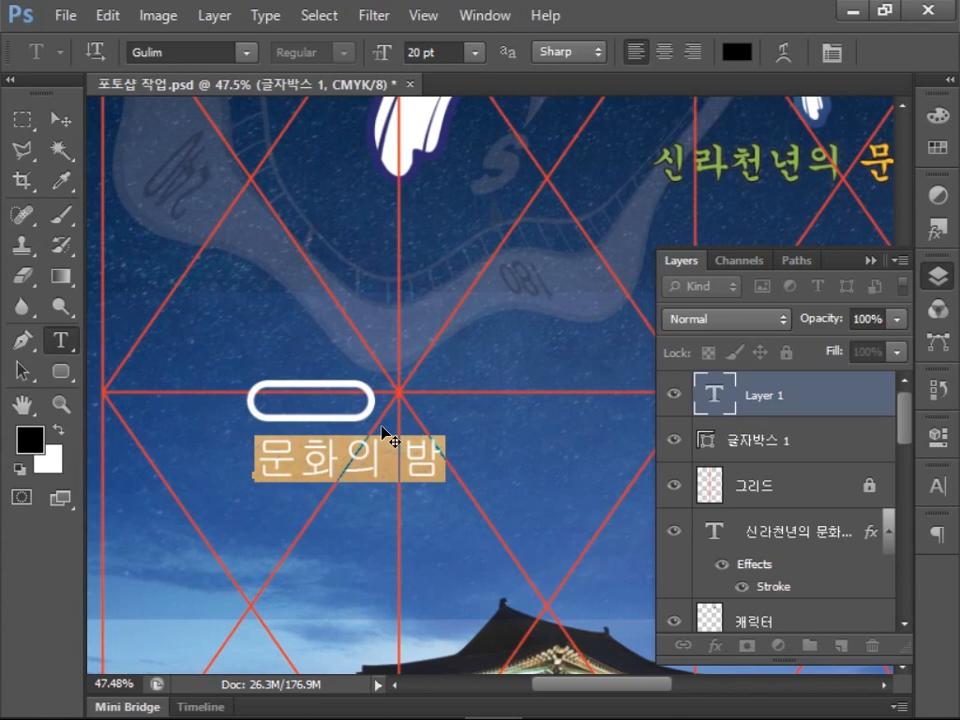
click(30, 438)
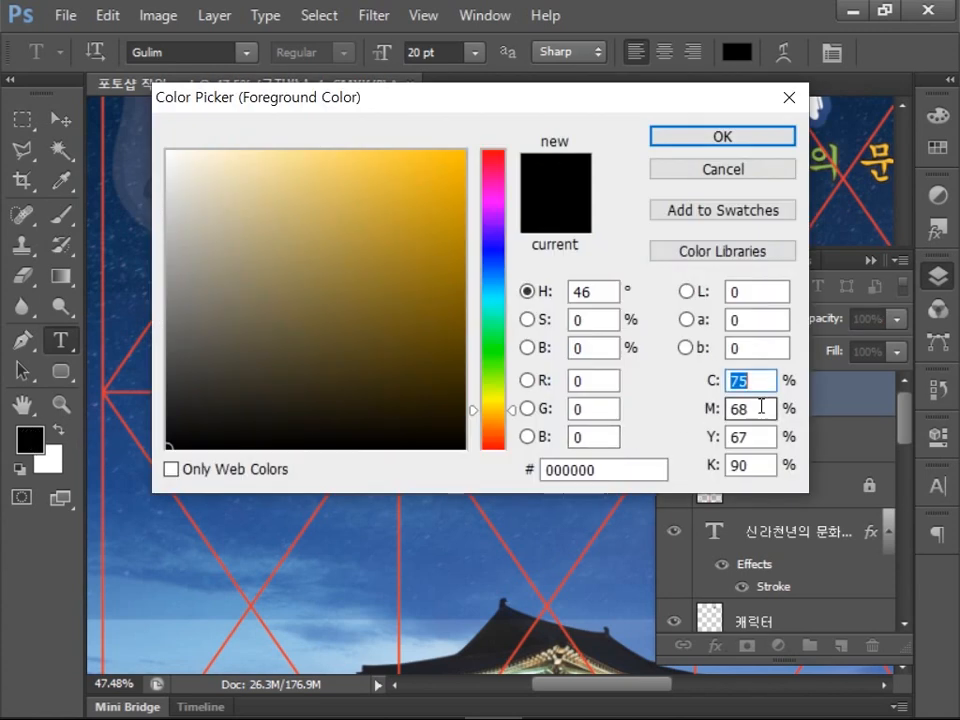
text(0)
key(Tab)
text(0)
key(Tab)
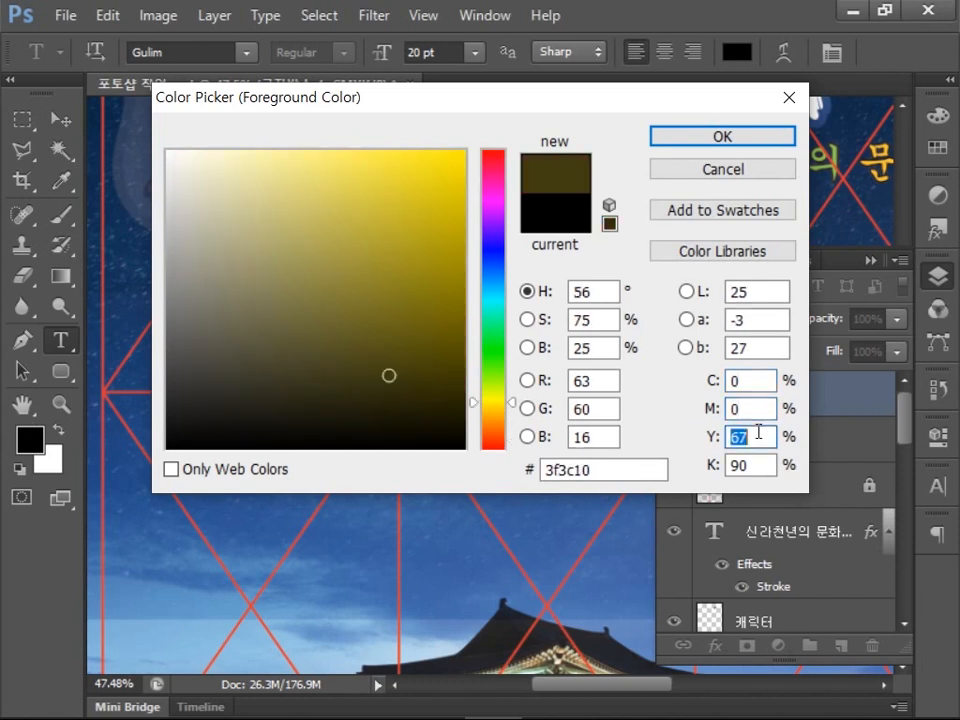
text(0)
click(757, 466)
double_click(757, 468)
text(0)
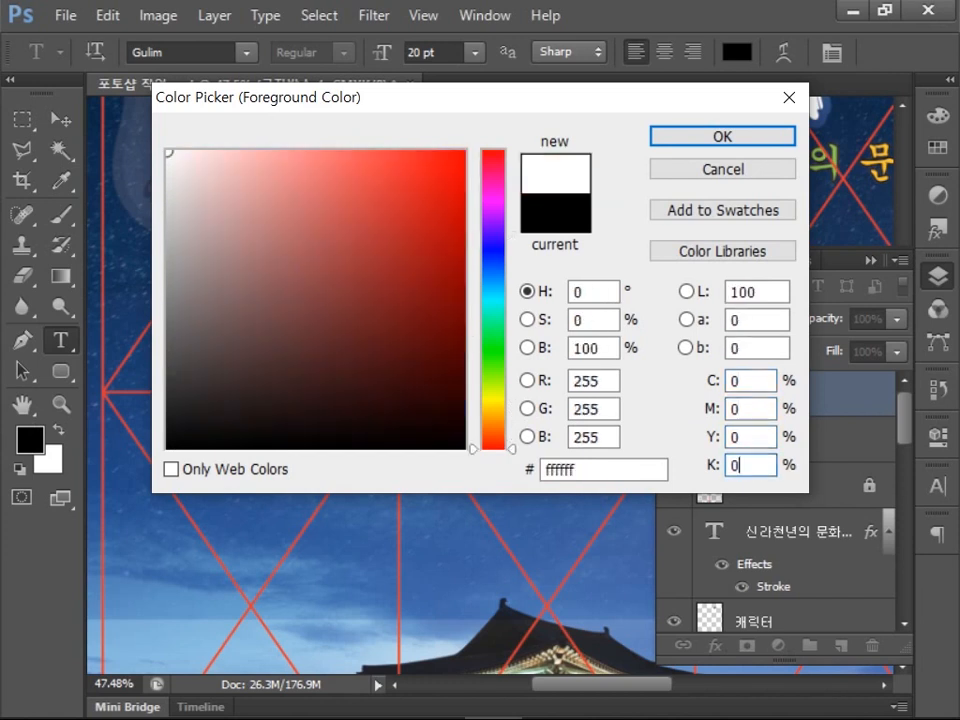
click(755, 143)
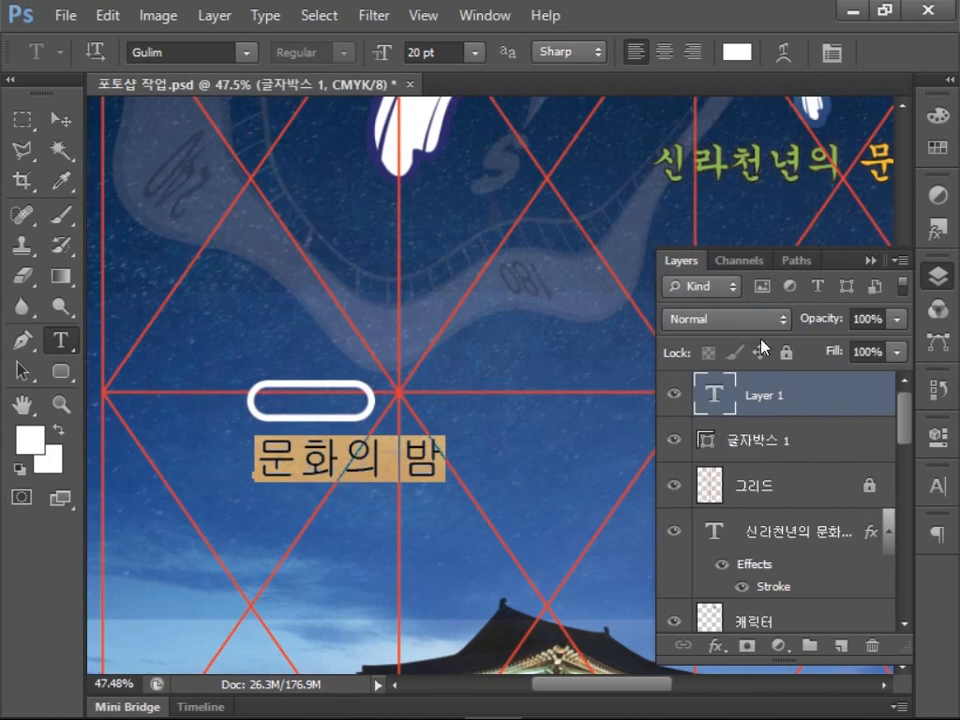
Reduce the 문화의 밤 text to 12 pt and move it inside the rounded rectangle.
click(937, 485)
click(768, 498)
click(771, 298)
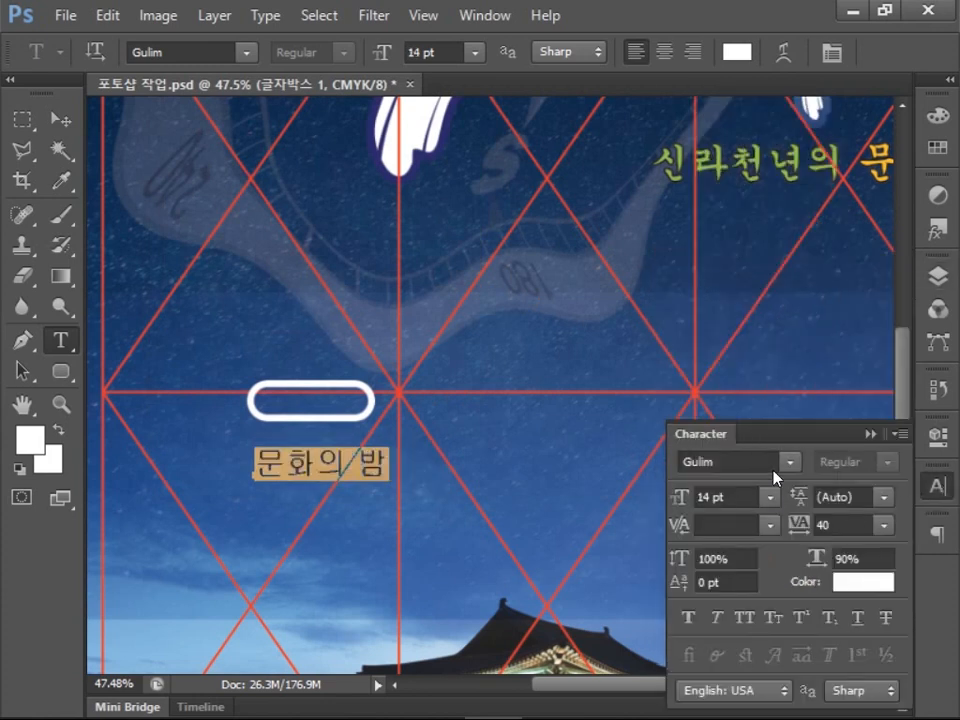
click(768, 498)
click(771, 272)
click(61, 119)
drag(317, 476, 317, 414)
Set the 문화의 밤 text size to 11 pt and nudge the text toward the center of its box.
key(t)
drag(257, 401, 368, 401)
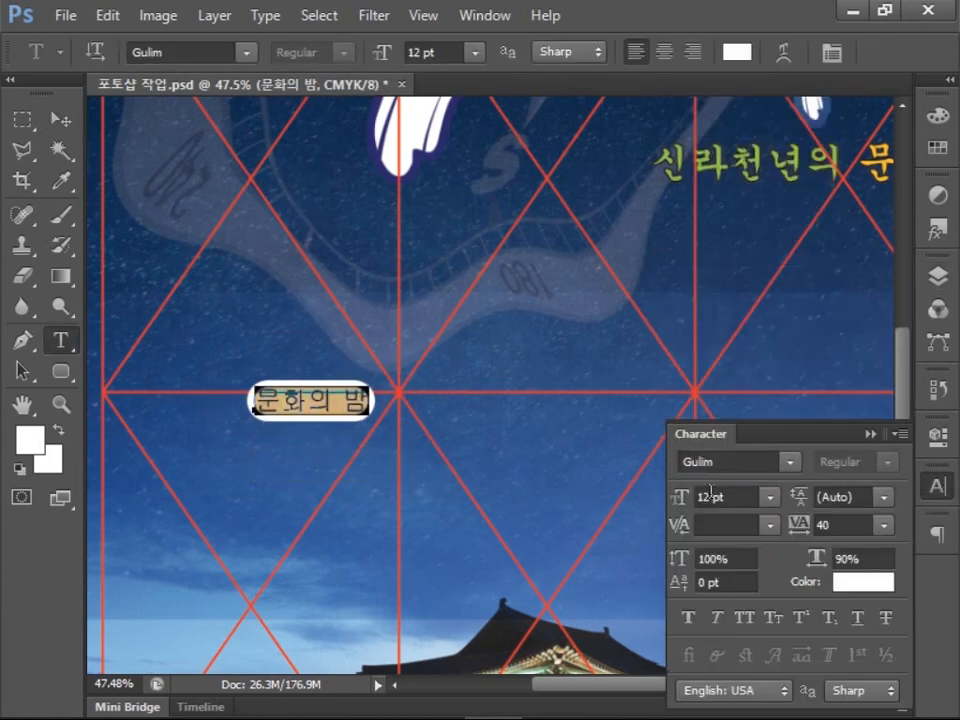
click(709, 497)
key(Down)
key(Return)
click(61, 119)
drag(304, 392, 307, 393)
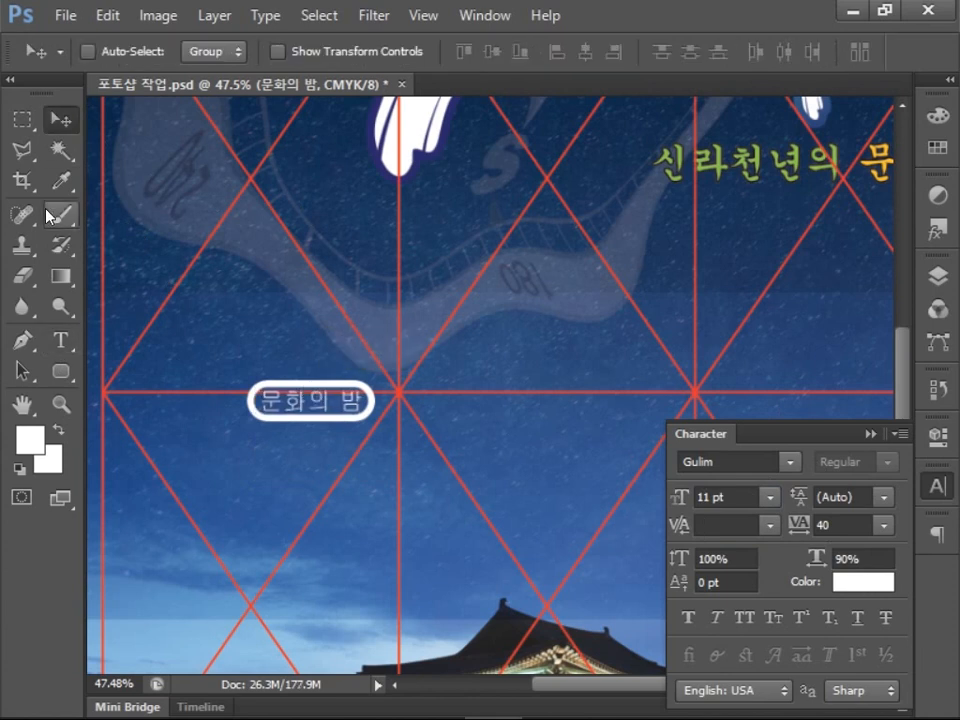
Apply faux bold to the 문화의 밤 text and set its size to 10 pt.
click(61, 340)
drag(364, 401, 258, 401)
key(ctrl+shift+b)
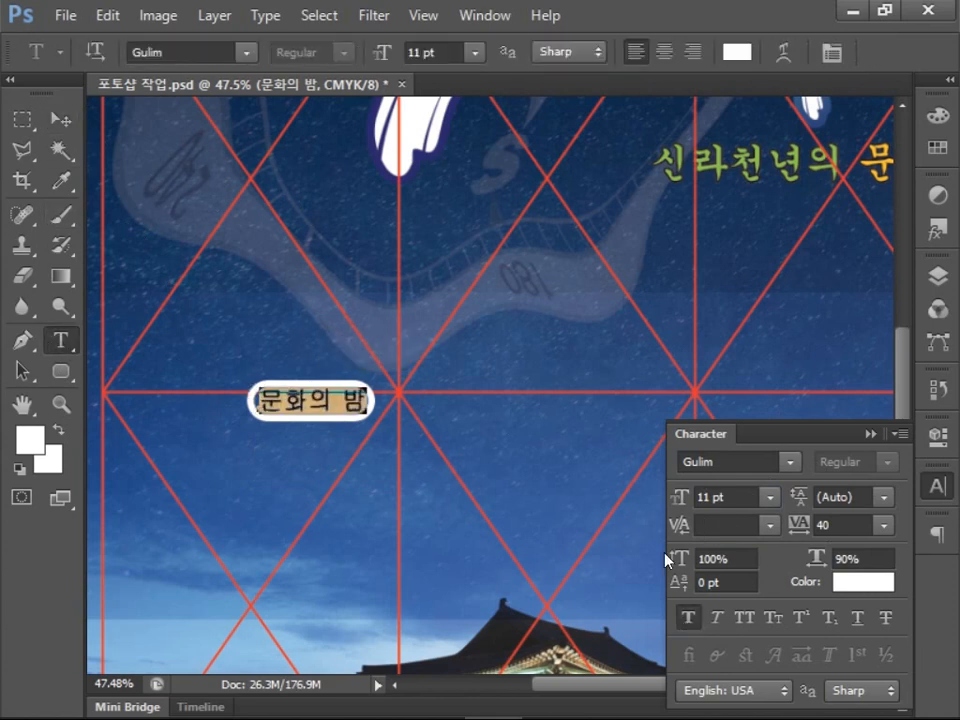
click(707, 496)
key(Down)
key(ctrl+Return)
key(v)
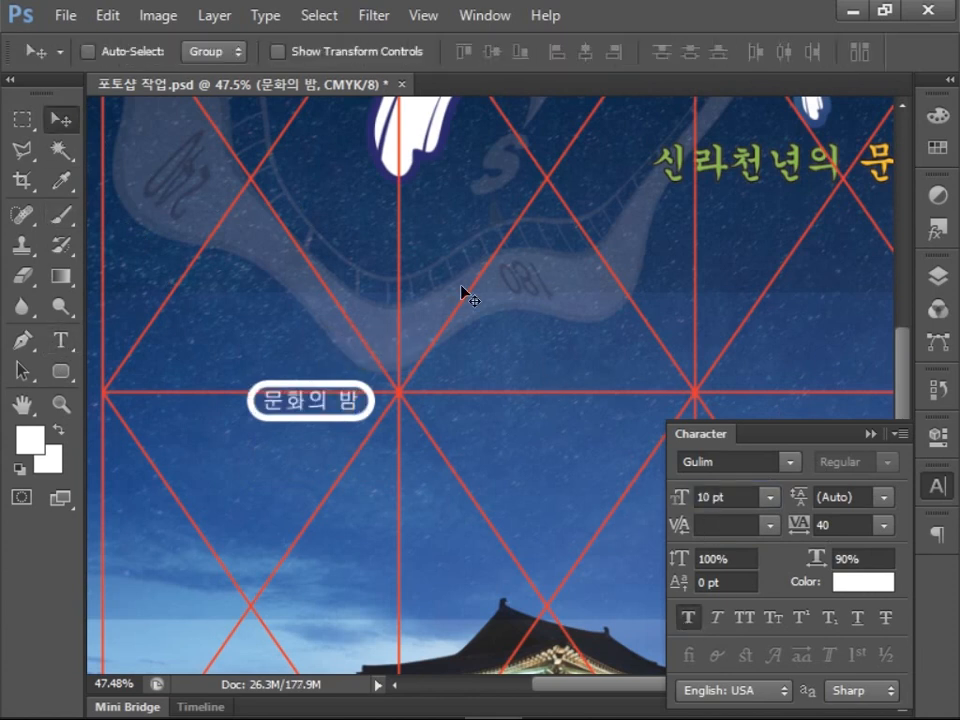
Add the text "2022. 9.10(토) - 9.11(일)" to the right of the 문화의 밤 box.
click(67, 344)
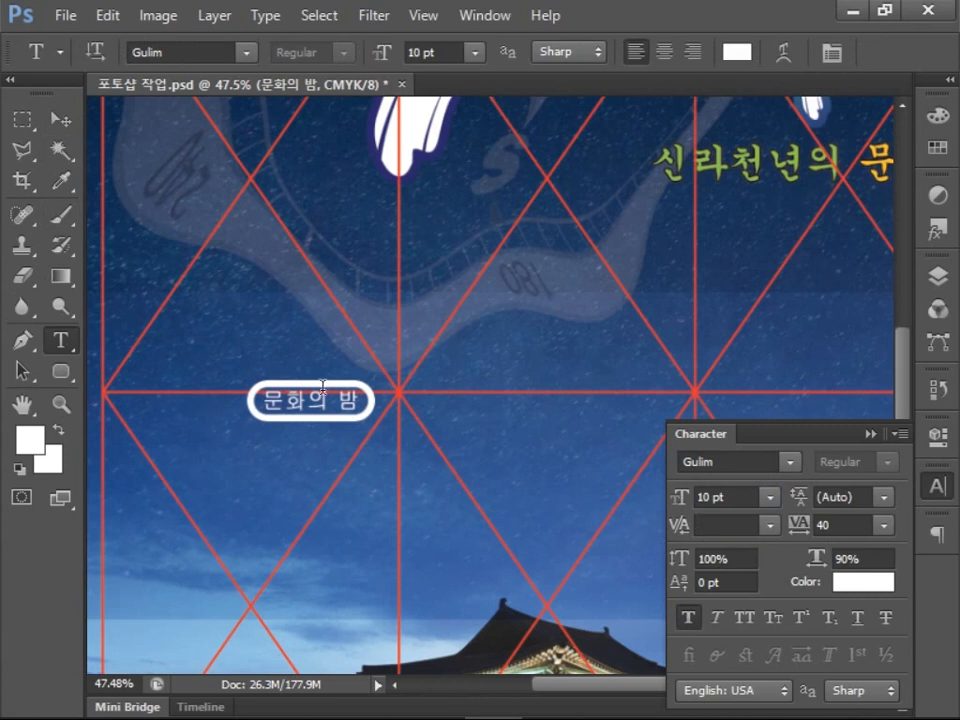
click(405, 414)
text(2022. 9.10()
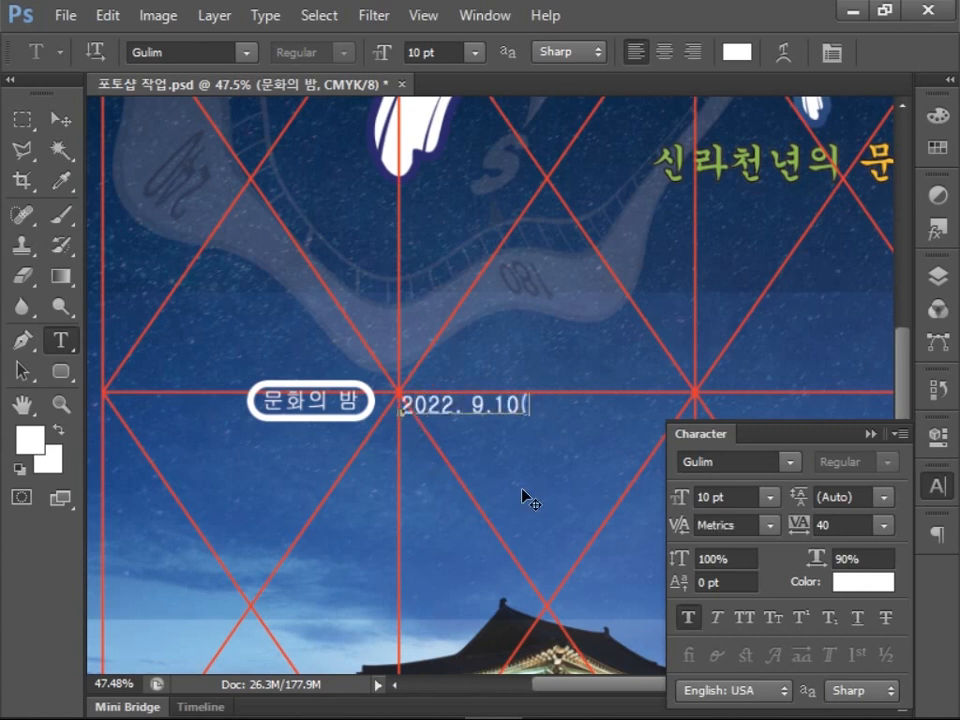
text(토) - 9.)
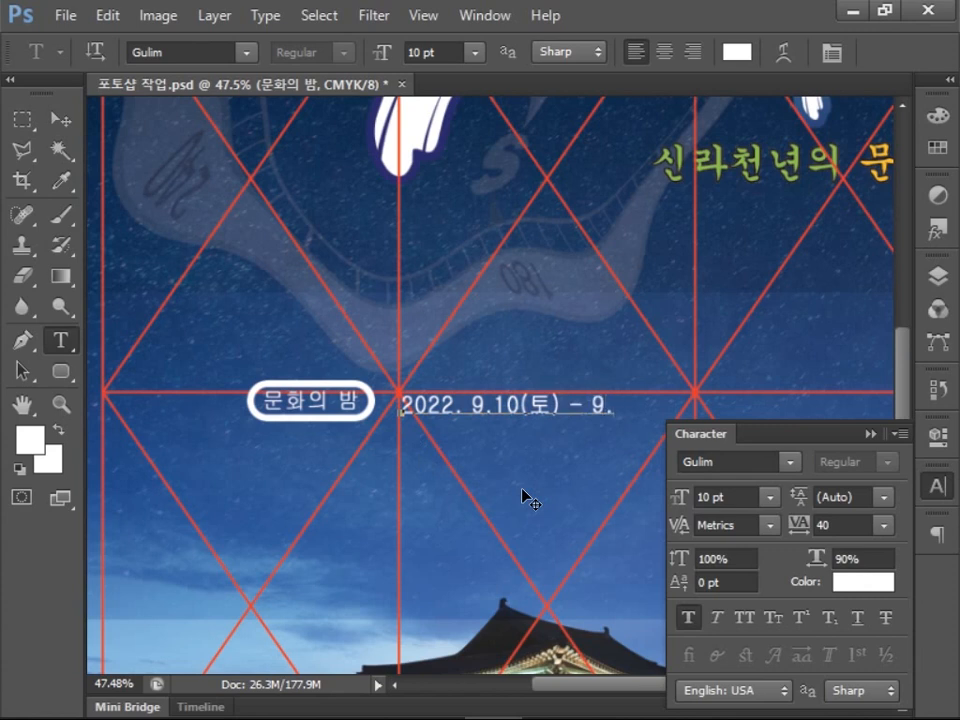
text(11(일))
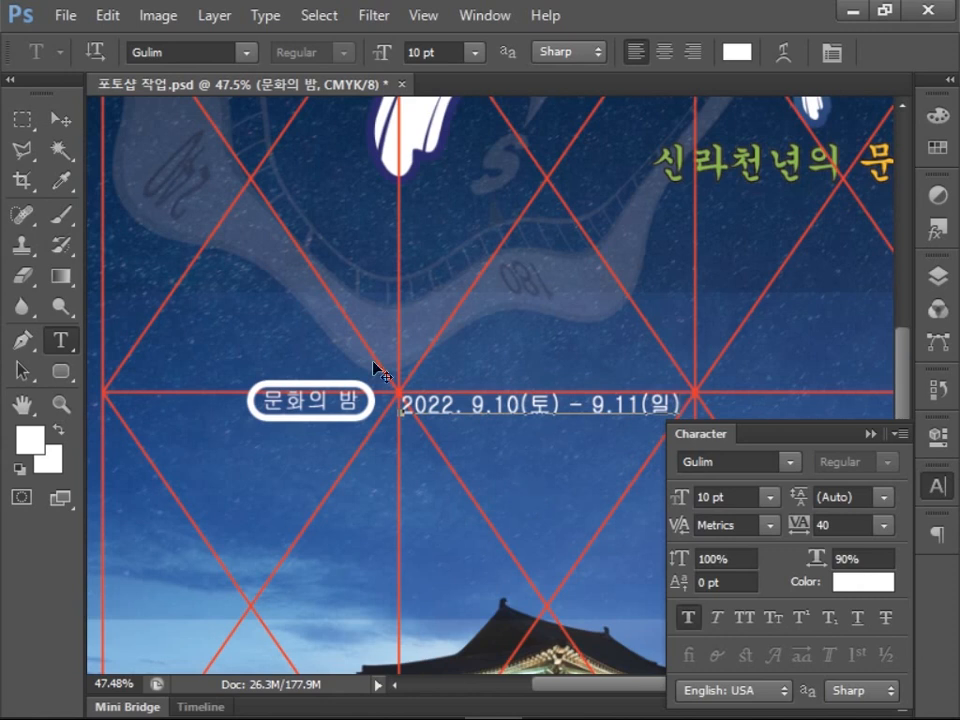
Format the whole date line as 16 pt faux bold text.
drag(401, 405, 682, 410)
click(688, 623)
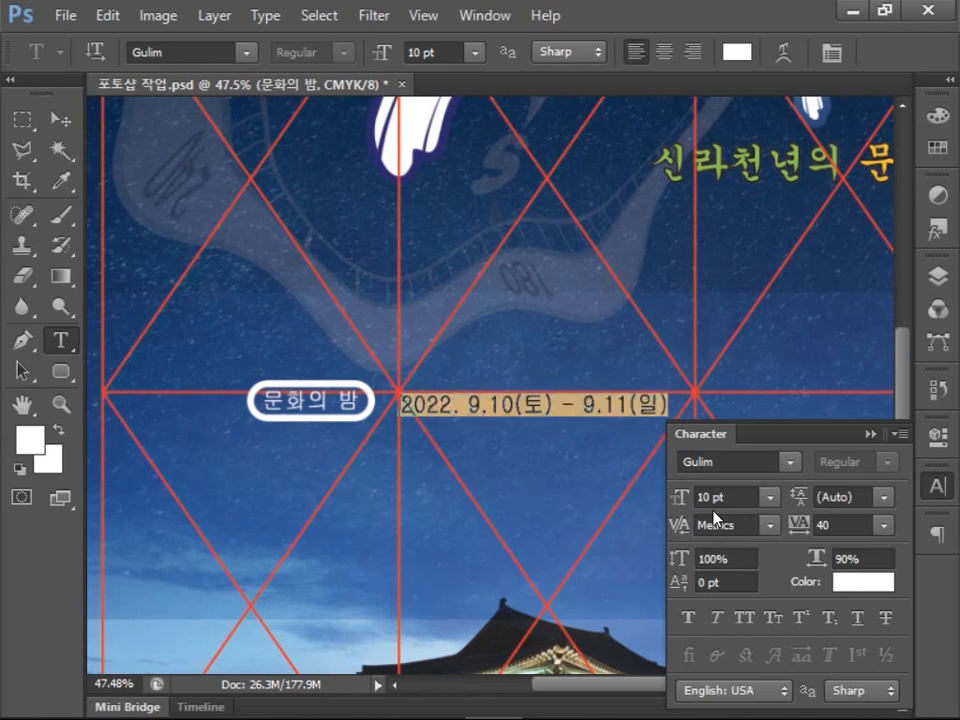
click(769, 497)
click(779, 298)
scroll(436, 434, down, 6)
double_click(706, 492)
text(16)
key(Return)
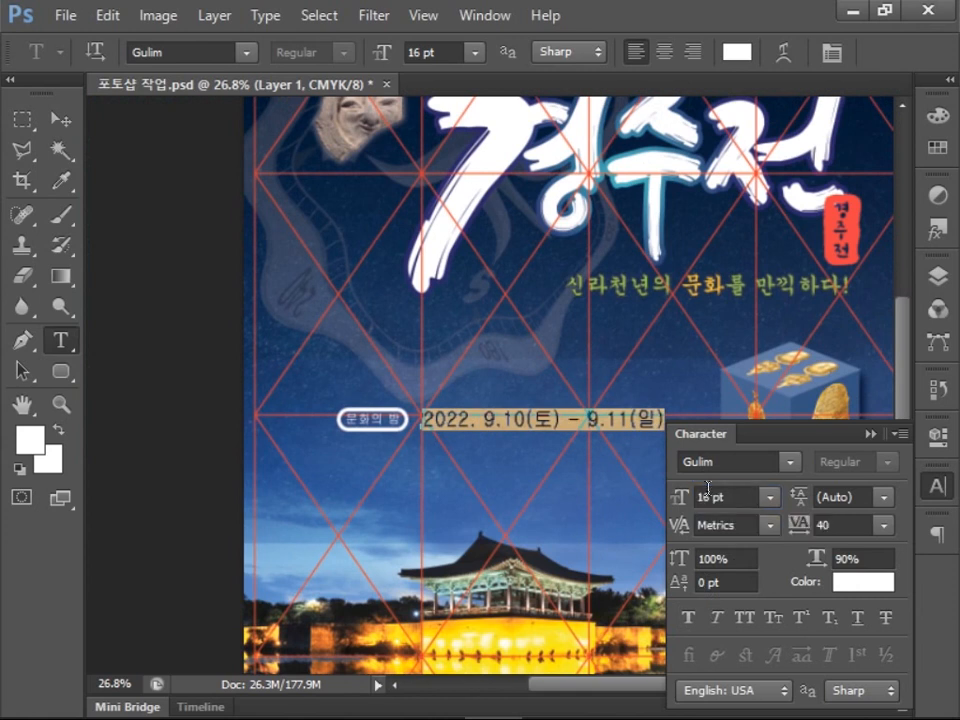
key(ctrl+Return)
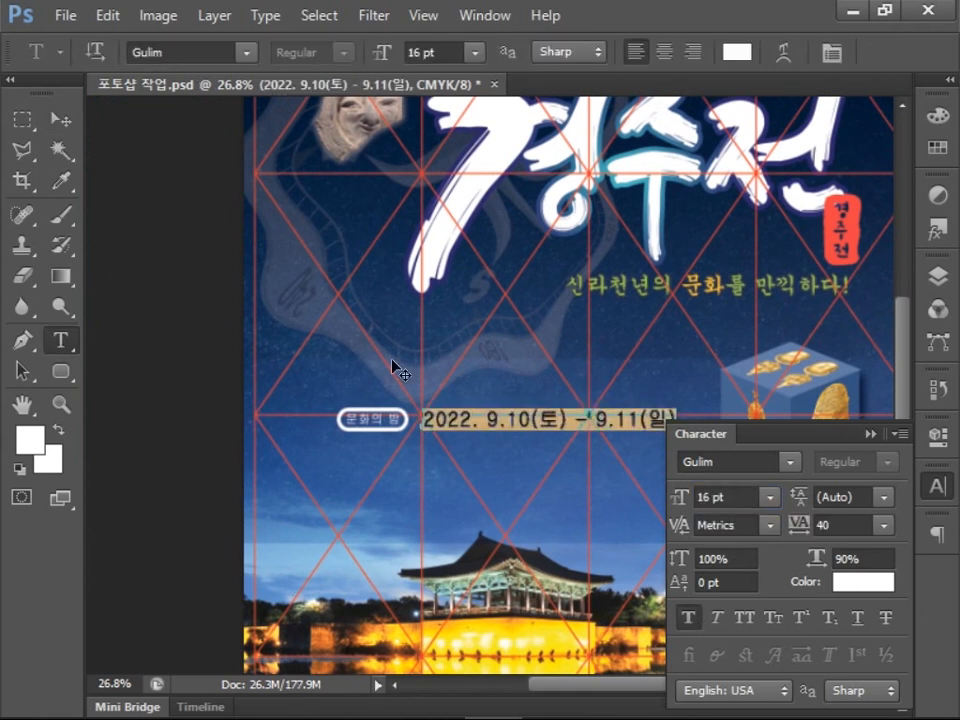
Color the 9.10 in the date line yellow with C 0, M 20, Y 93 and K 0.
drag(487, 418, 532, 418)
click(28, 438)
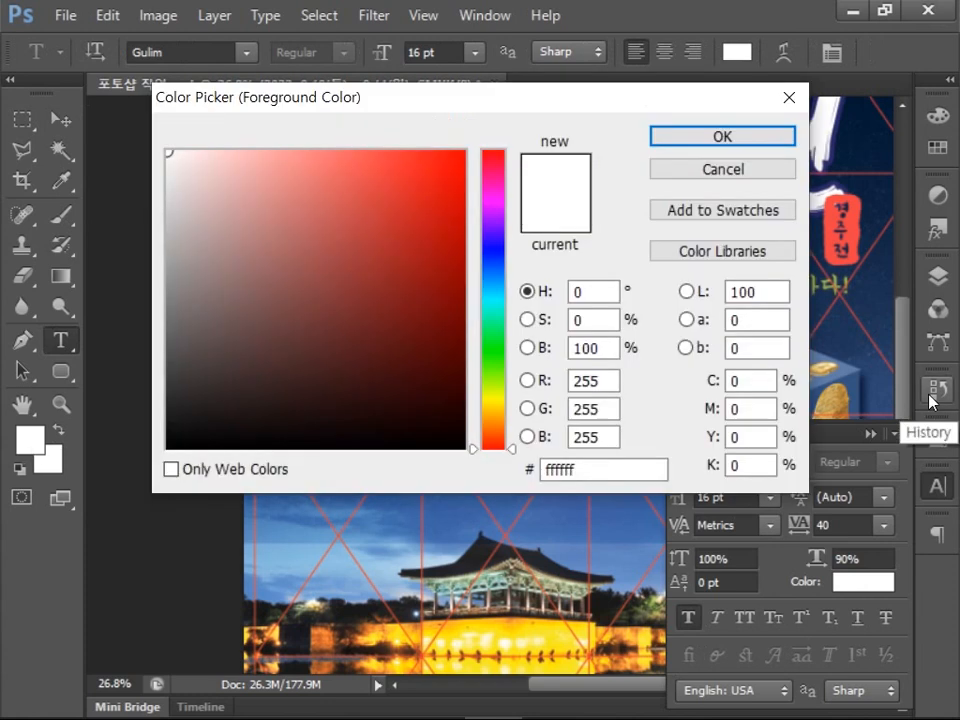
double_click(769, 408)
text(20)
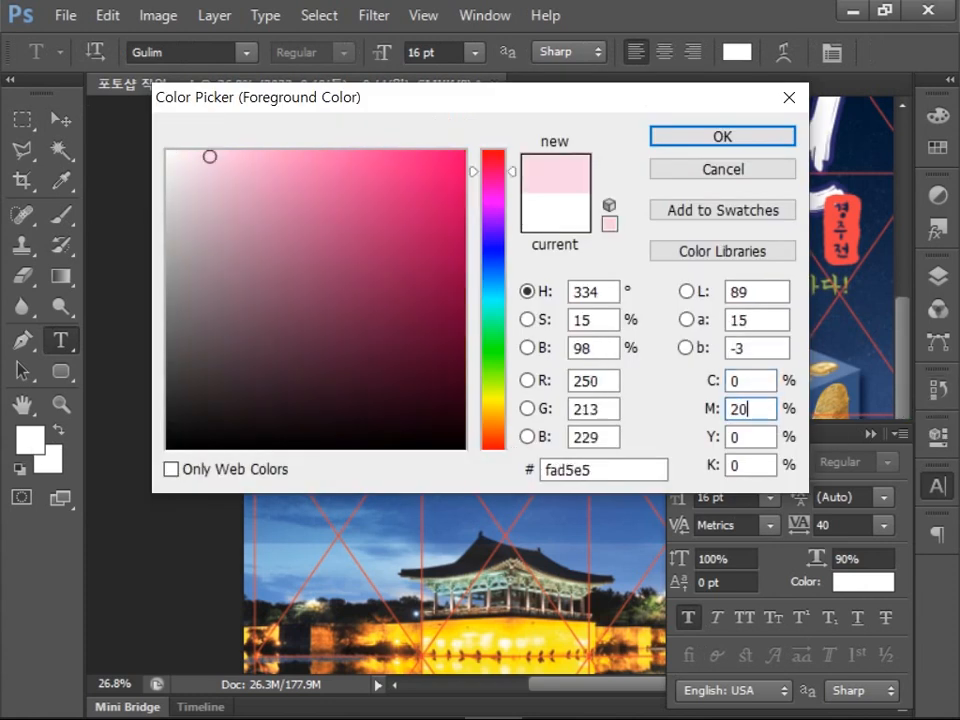
double_click(753, 437)
text(93)
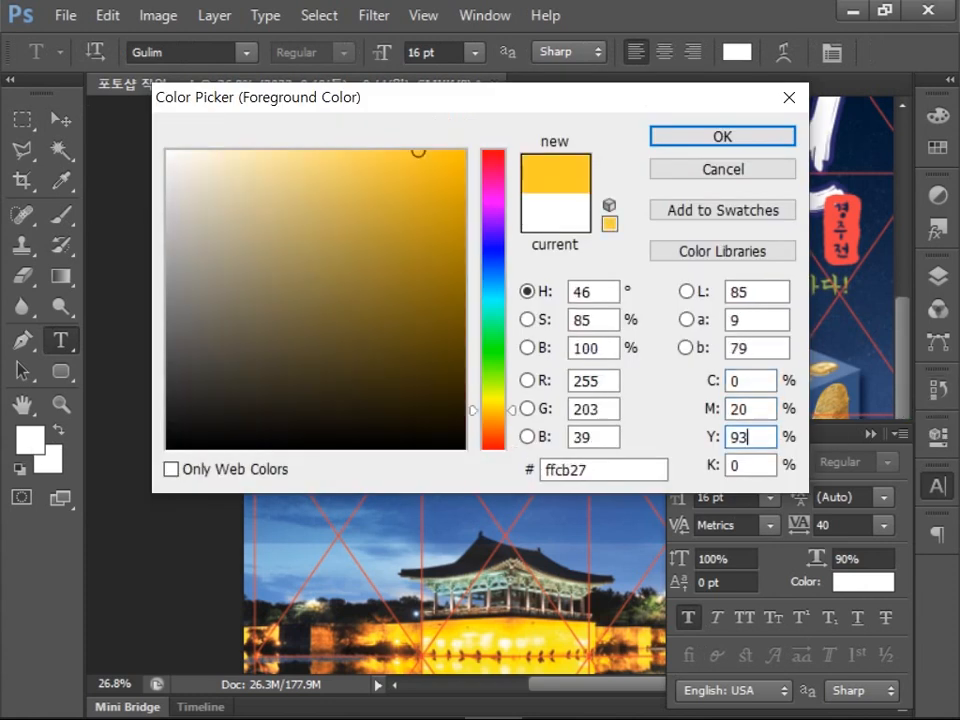
click(730, 140)
Apply the same yellow to the 9.11 in the date line and commit the text.
double_click(602, 421)
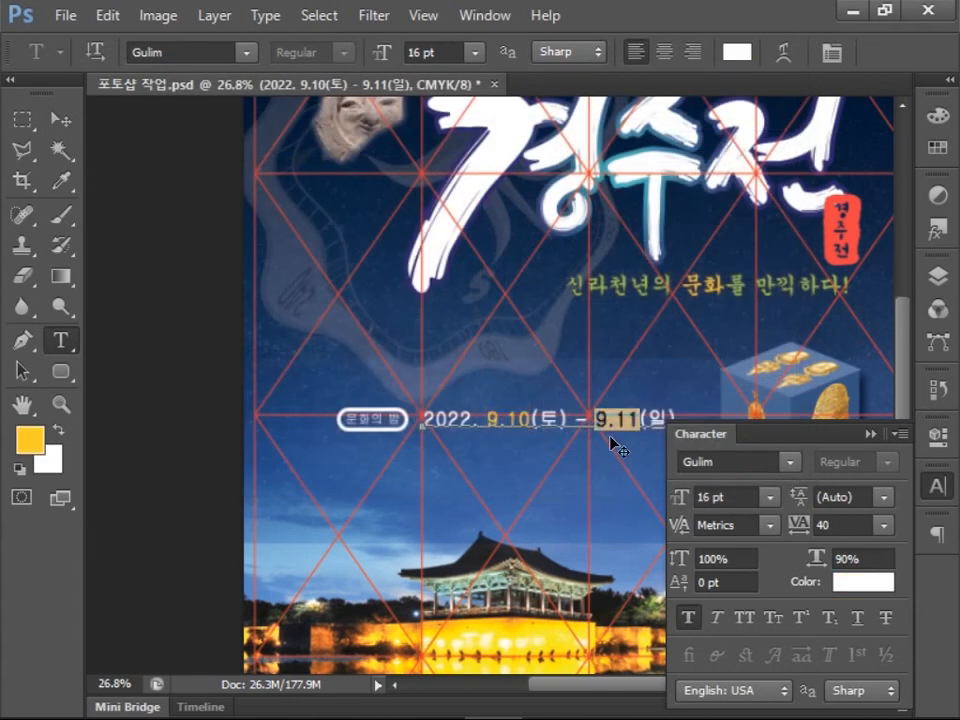
click(30, 437)
click(722, 136)
key(ctrl+Return)
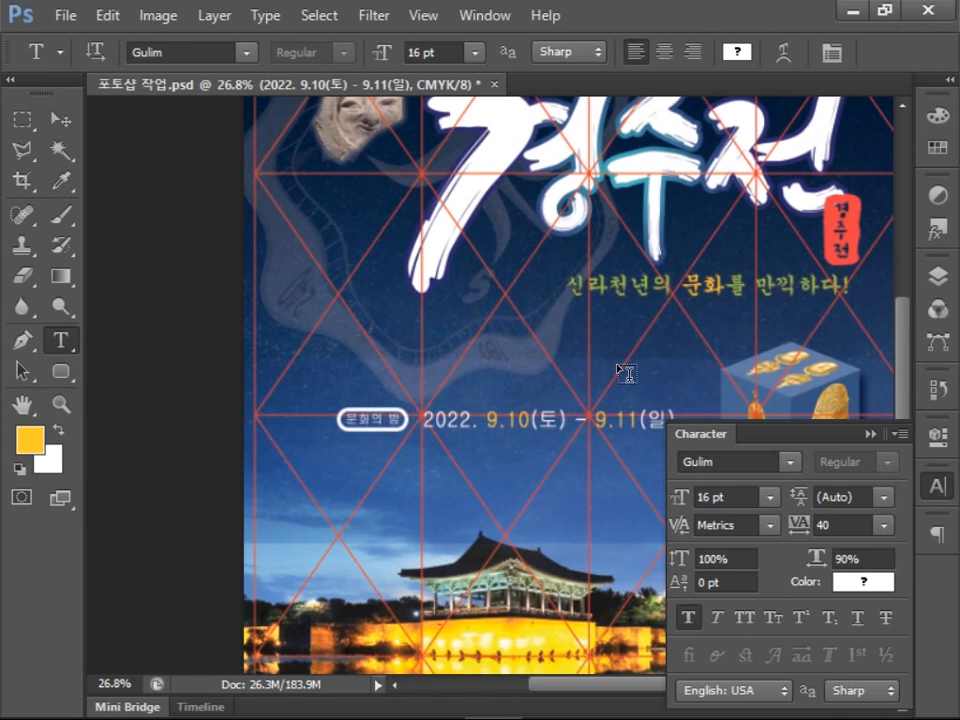
Add the text "17:00~21:00" over the relic cube, level with the date line.
drag(628, 369, 405, 256)
click(497, 309)
text(17:00~)
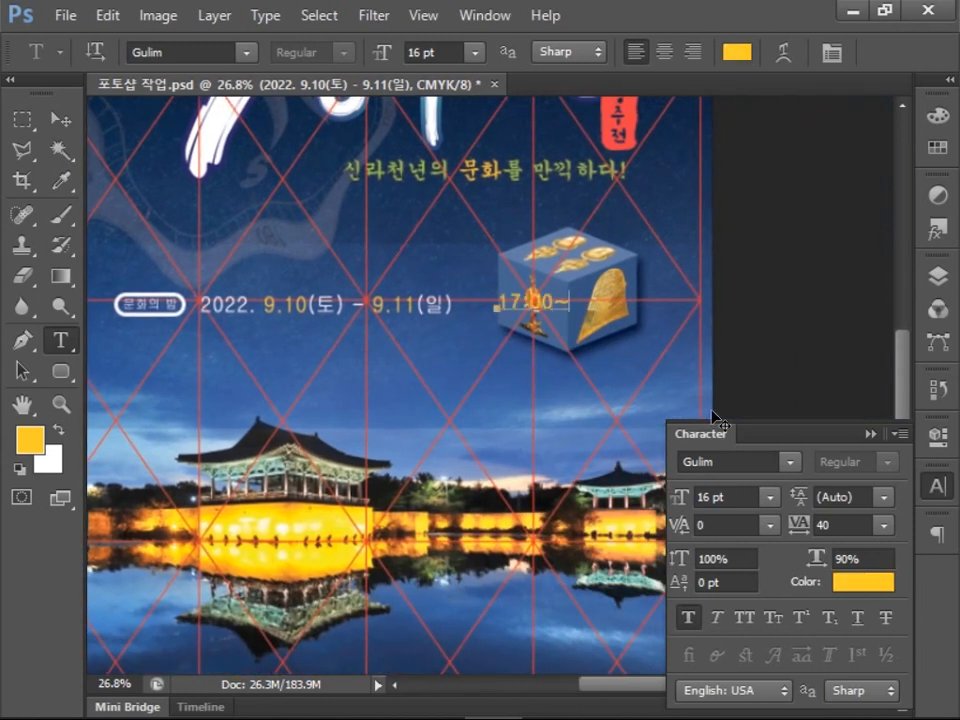
text(21:00)
Color the 17:00~21:00 text white with C 0, M 0, Y 0 and K 0, and move it close behind the date line.
key(ctrl+a)
click(862, 581)
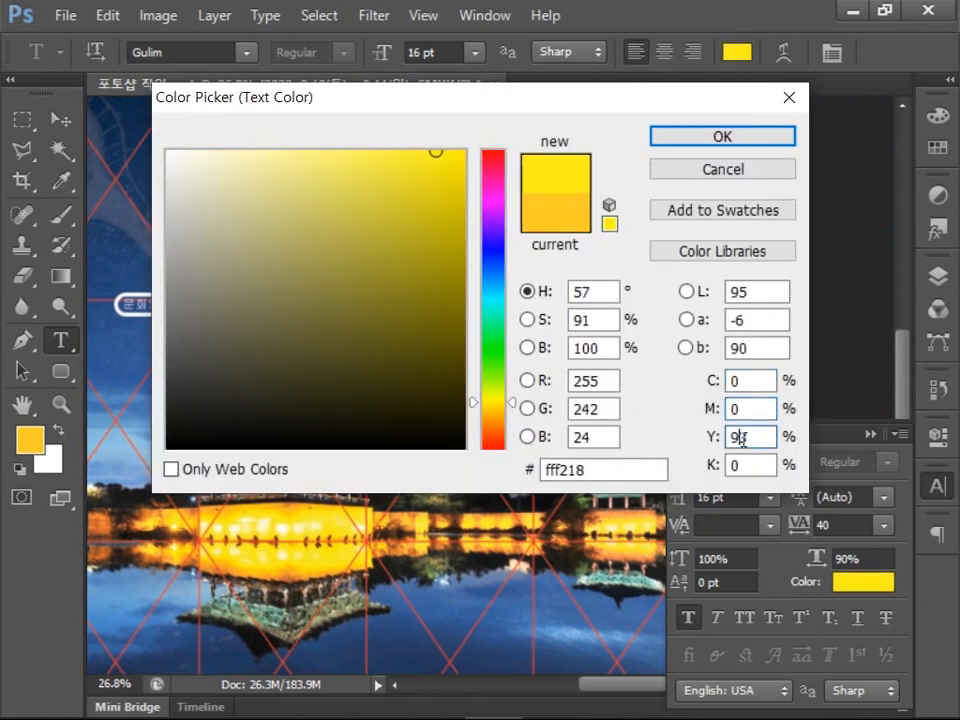
double_click(741, 438)
text(0)
click(738, 137)
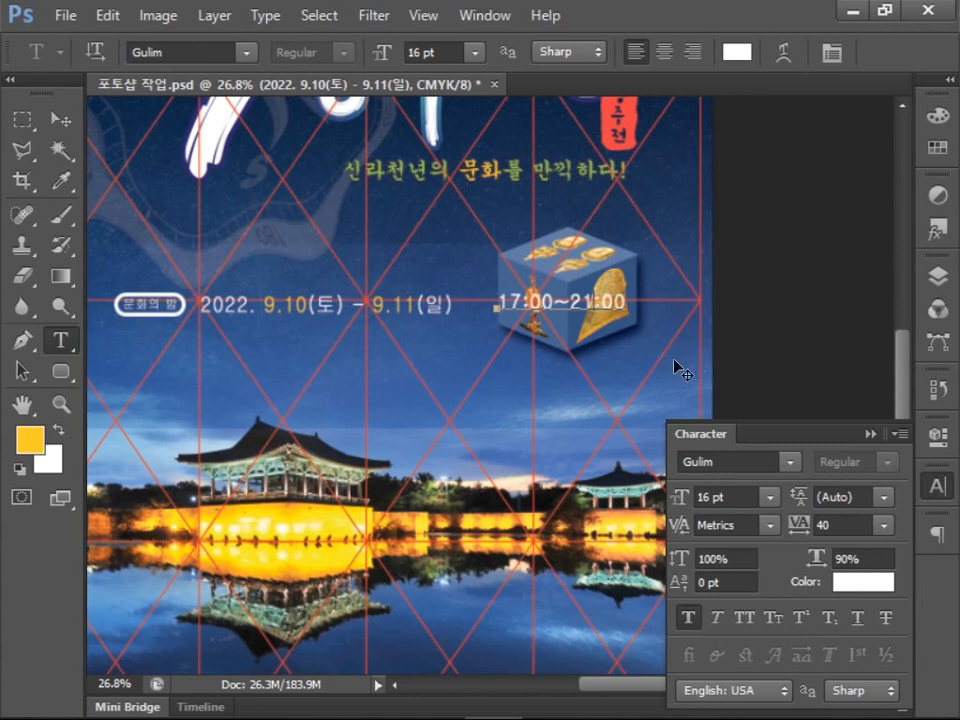
click(61, 121)
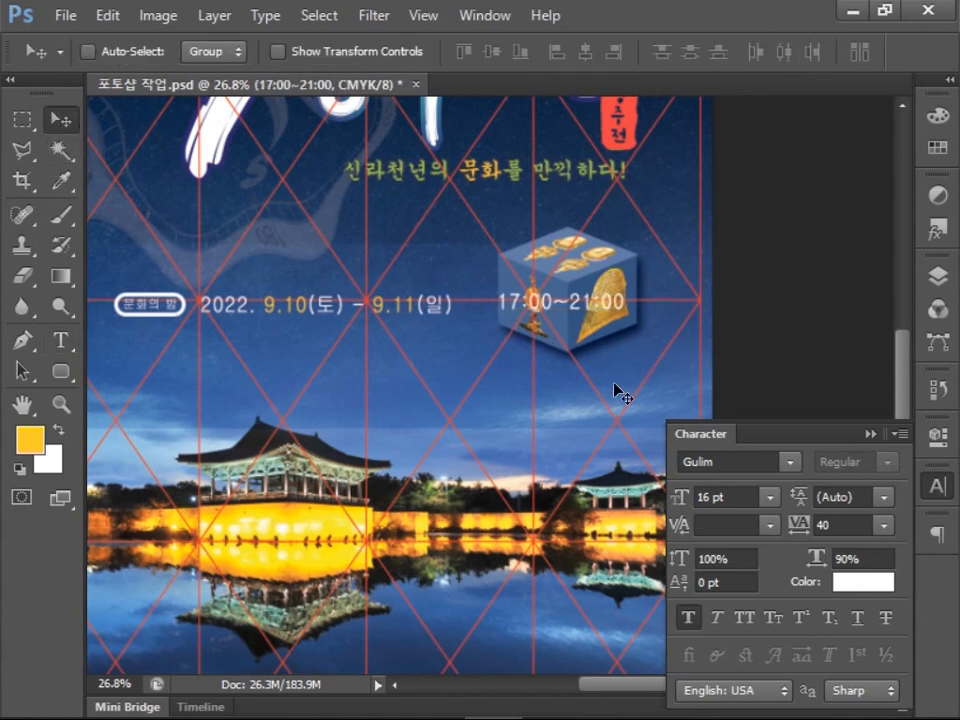
drag(629, 318, 601, 318)
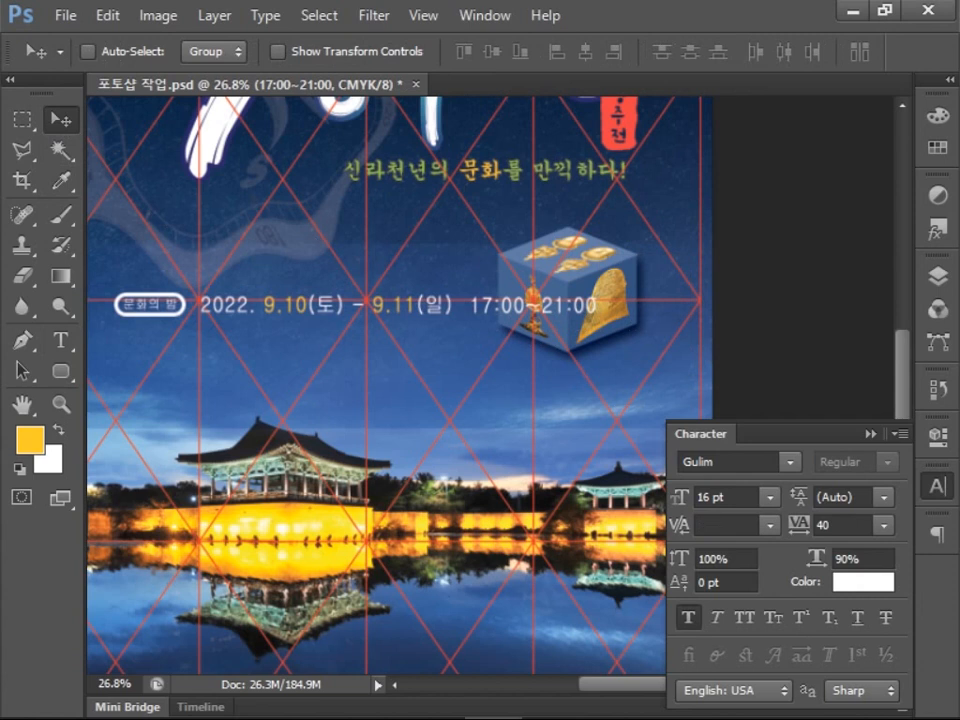
Duplicate the 글자박스 1 rounded box and place the copy directly below the 문화의 밤 box.
key(F7)
scroll(790, 480, down, 1)
click(769, 488)
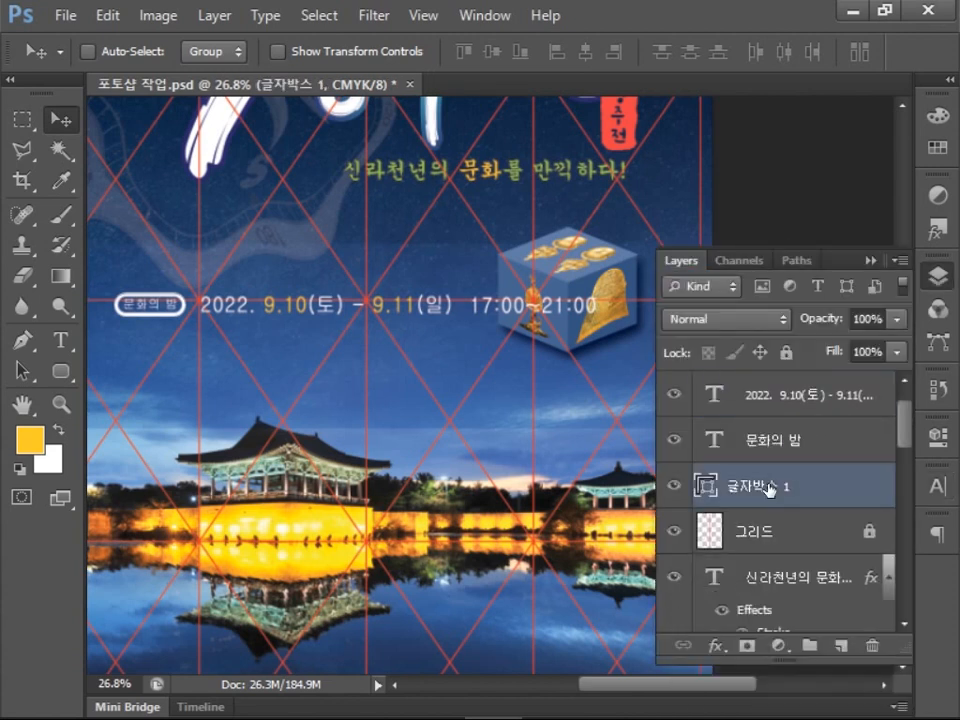
key(ctrl+j)
drag(190, 305, 190, 349)
key(shift+Down)
key(shift+Down)
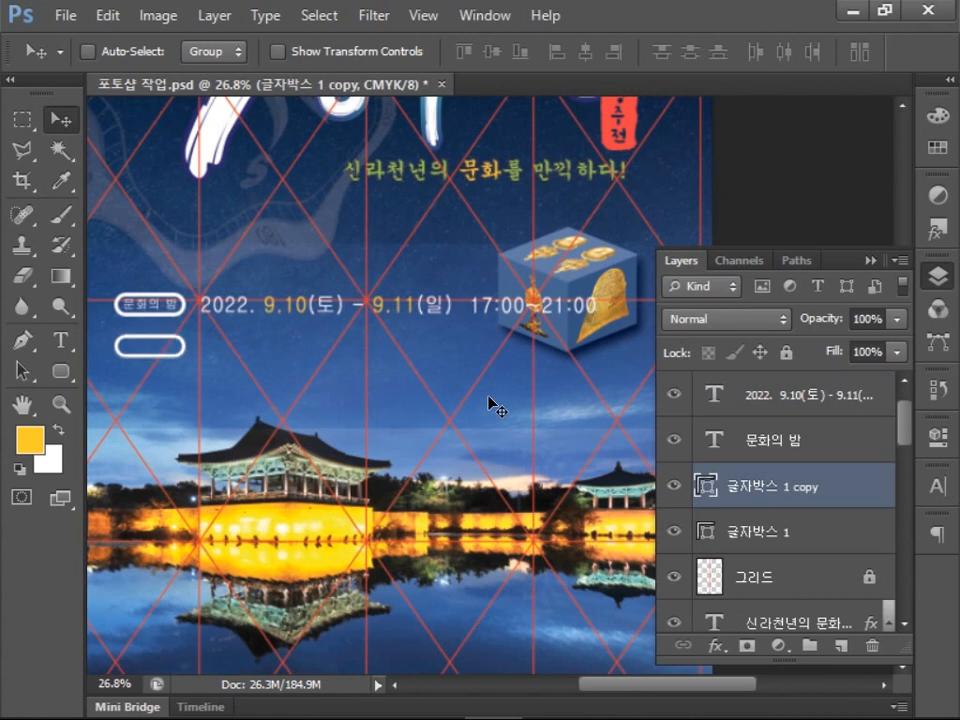
Add the text "음악회" below the empty rounded box.
scroll(35, 390, up, 10)
click(60, 340)
click(293, 555)
text(음)
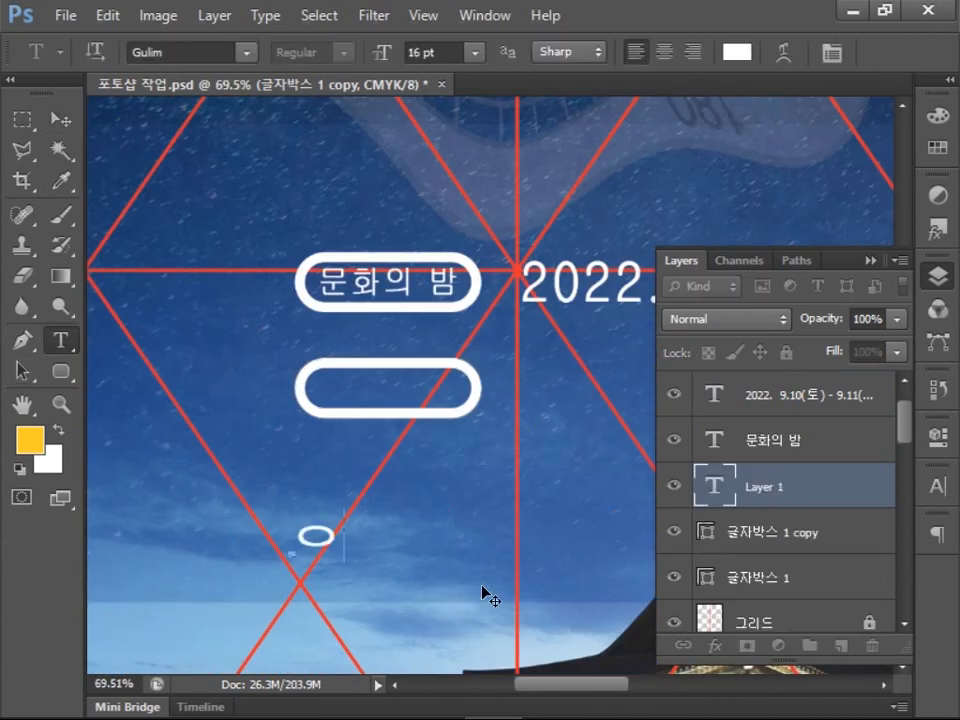
text(악회)
Set the 음악회 text to 10 pt without faux bold and move it inside the empty rounded box.
drag(446, 560, 249, 527)
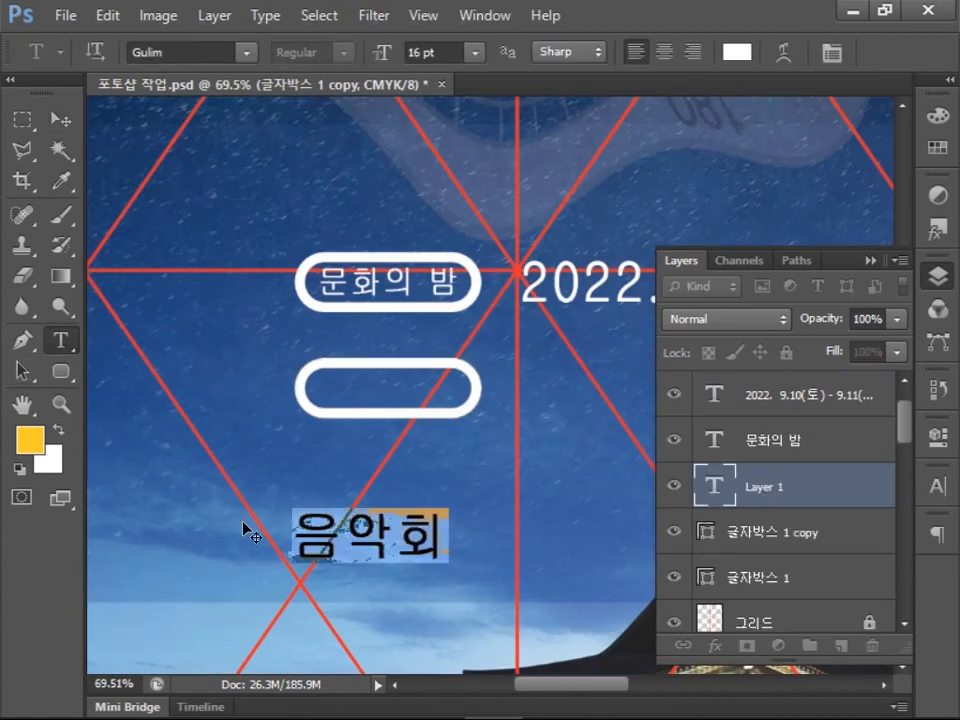
click(937, 486)
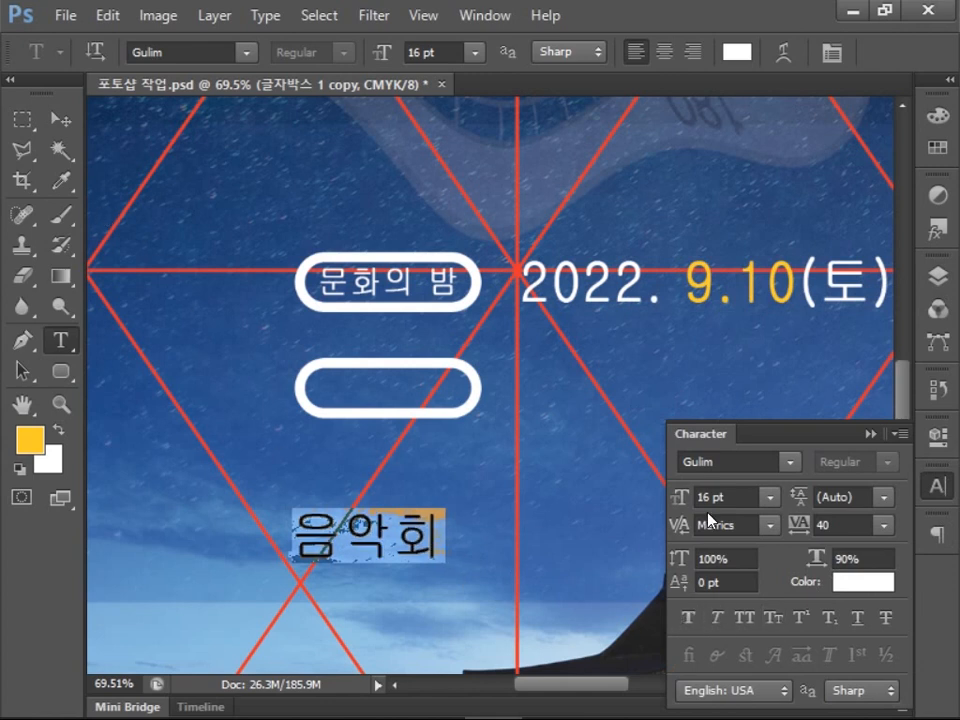
drag(716, 497, 696, 497)
text(10)
key(ctrl+Return)
key(v)
drag(349, 546, 419, 319)
key(t)
click(688, 618)
key(ctrl+Return)
key(v)
Duplicate the date line and place the copy below it, beside the 음악회 box.
scroll(454, 409, down, 5)
scroll(454, 408, down, 2)
click(937, 276)
click(793, 393)
key(ctrl+j)
drag(409, 263, 432, 333)
text(t)
text(7(토) - 9.11(일)
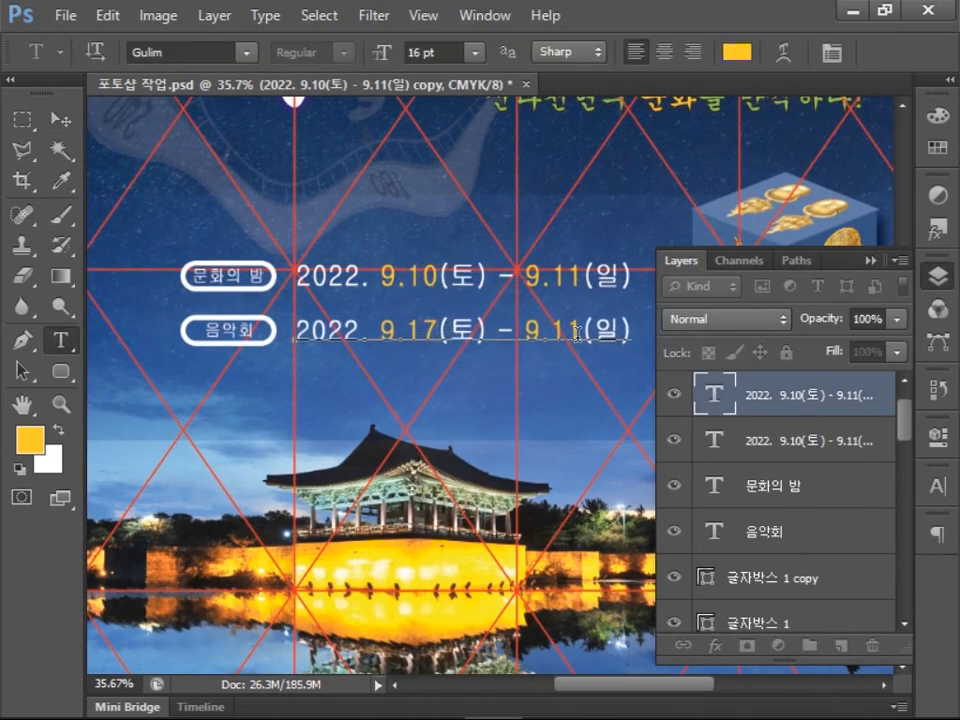
key(ctrl+z)
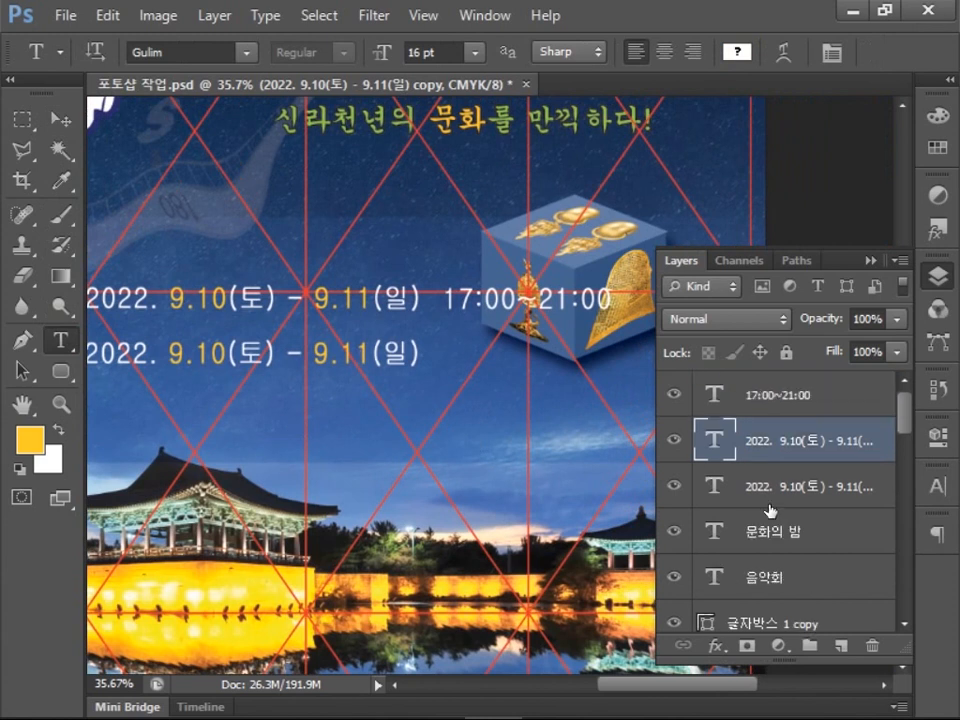
Duplicate the 17:00~21:00 text and move the copy down to follow the lower date line.
click(720, 395)
key(ctrl+j)
key(v)
drag(530, 313, 533, 370)
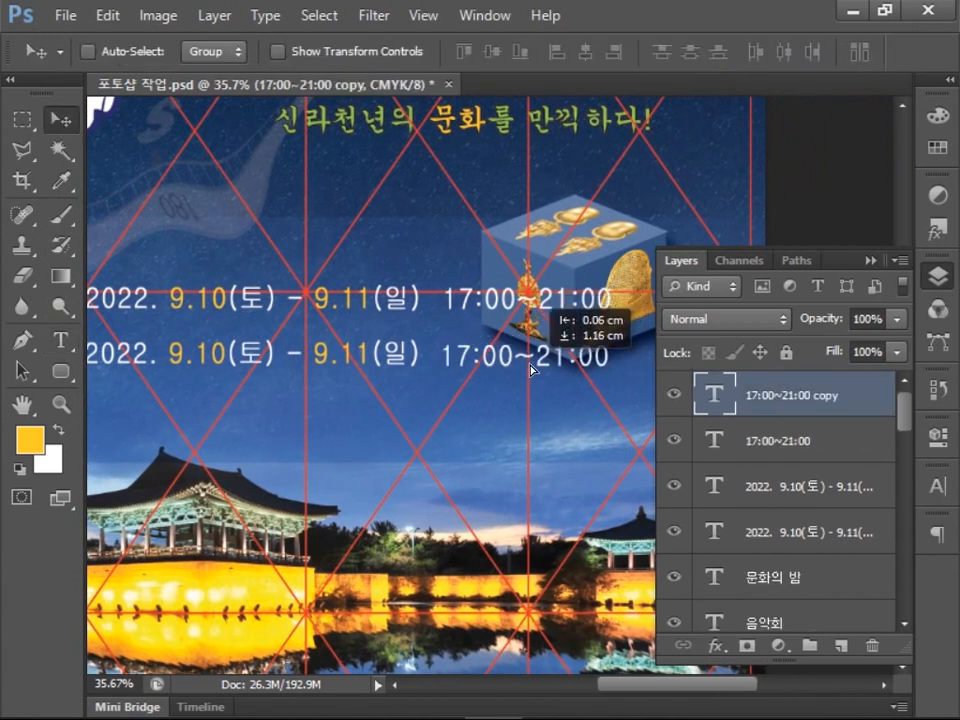
Replace the copied time text with "경주 예술의전당" and commit it.
key(t)
drag(443, 356, 572, 452)
text(경주 예)
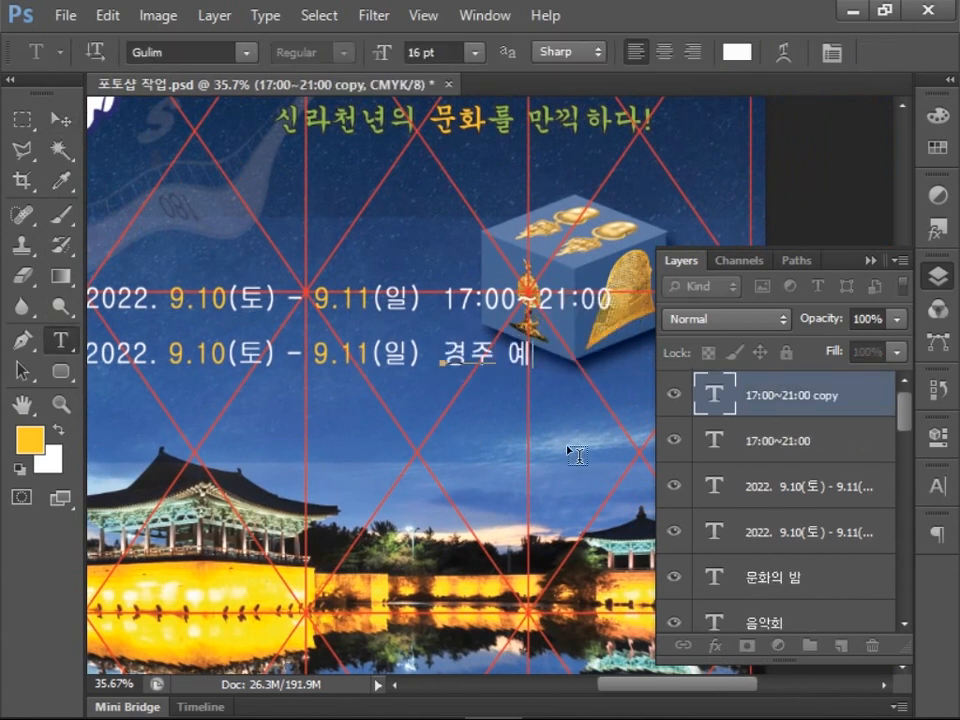
text(술의전당)
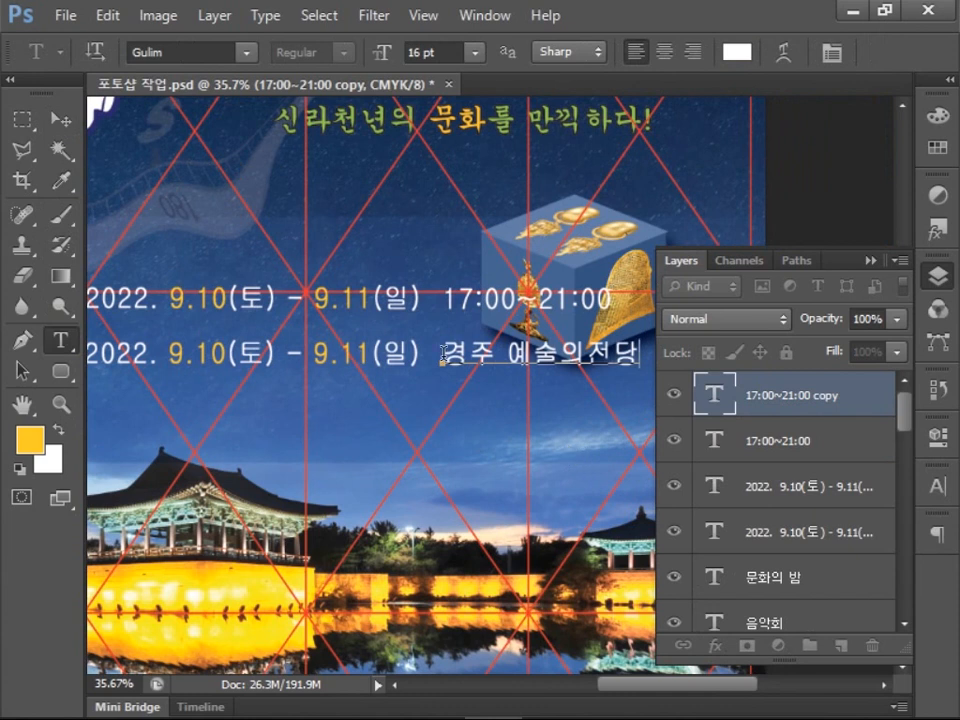
key(ctrl+Return)
key(v)
Set the Pen tool to draw shapes with no fill and a white 3 pt stroke.
scroll(423, 548, down, 4)
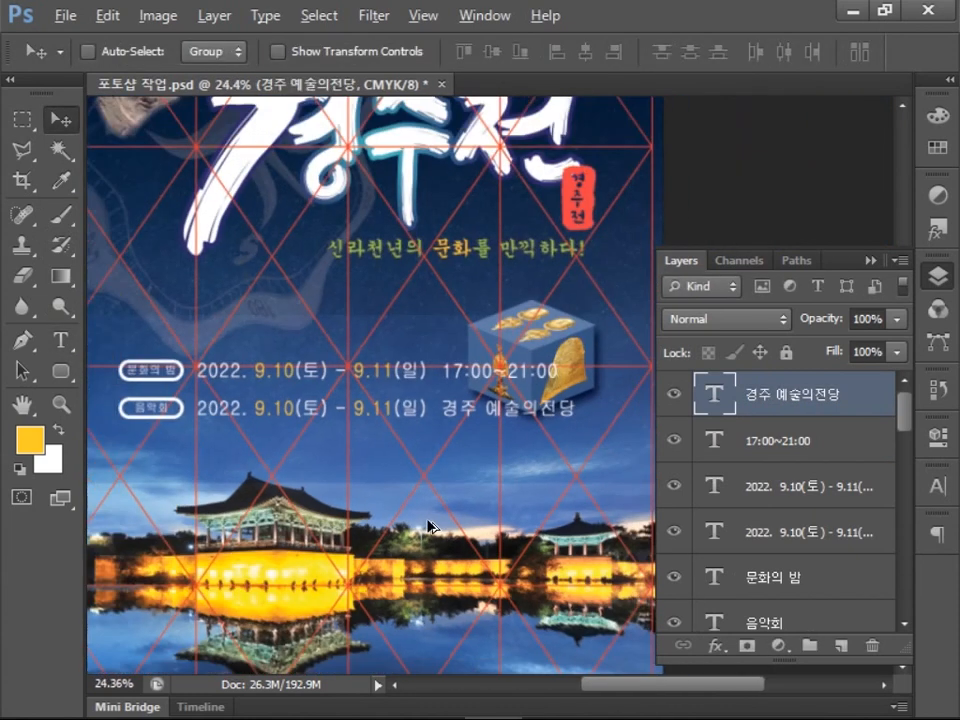
key(t)
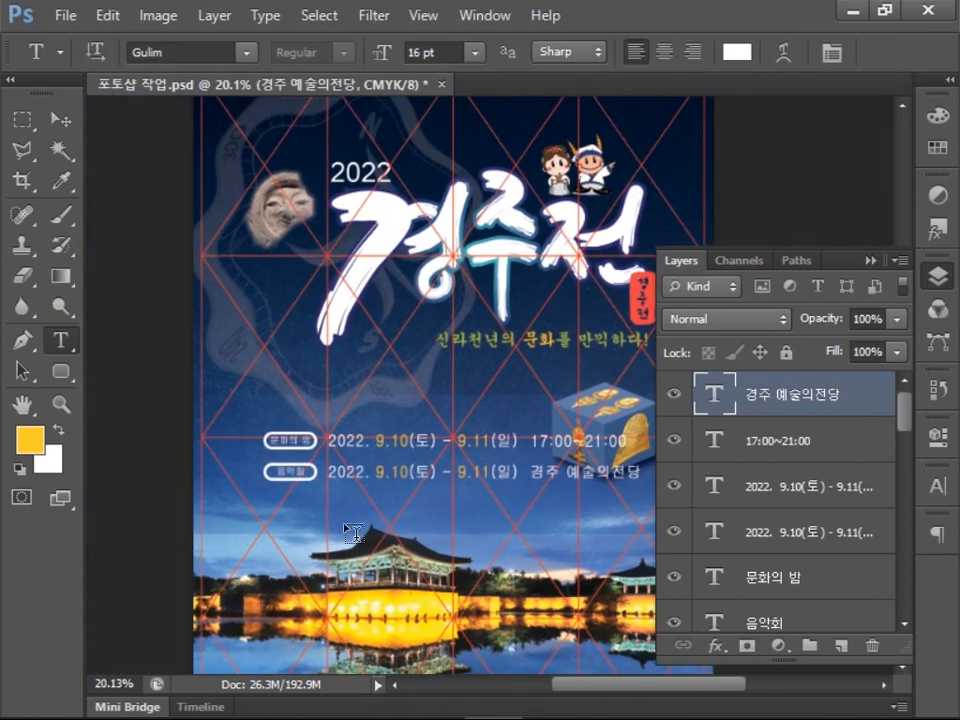
click(22, 340)
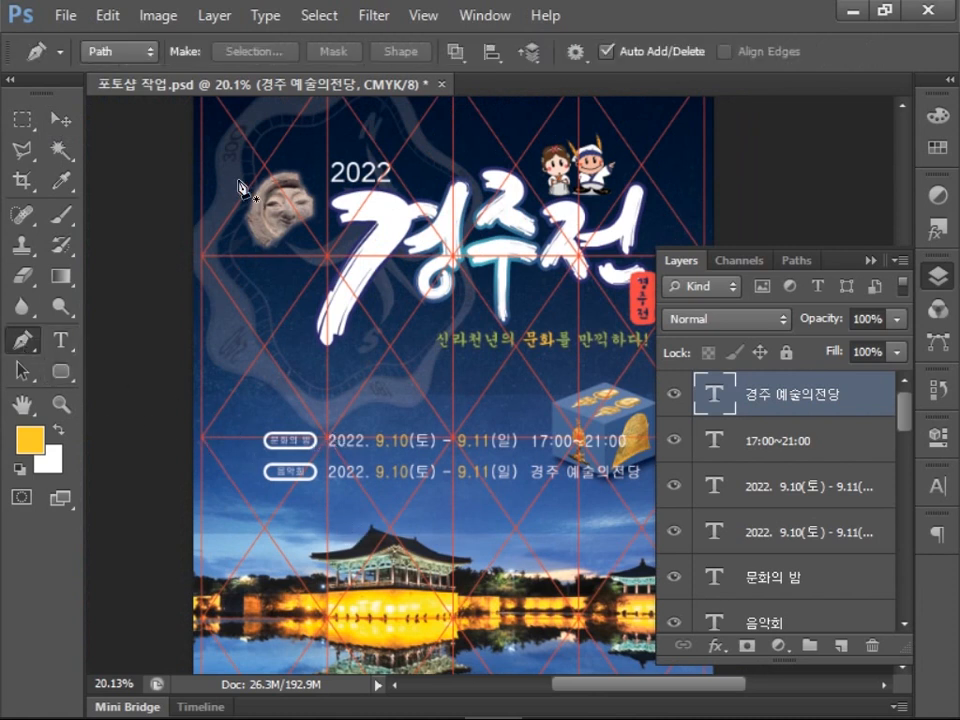
click(119, 58)
click(130, 75)
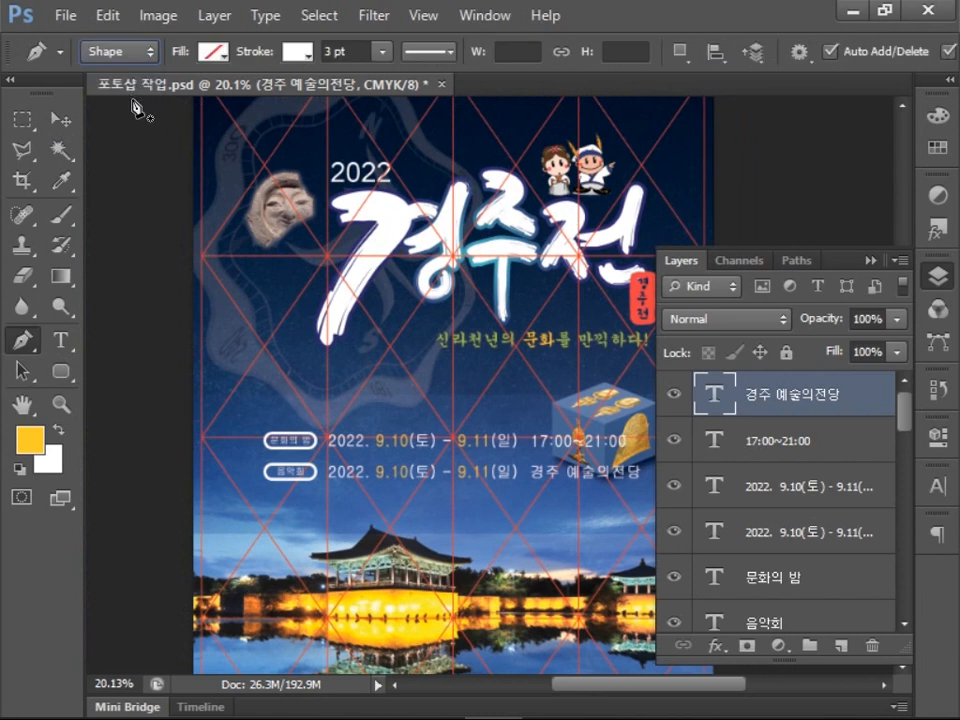
click(213, 52)
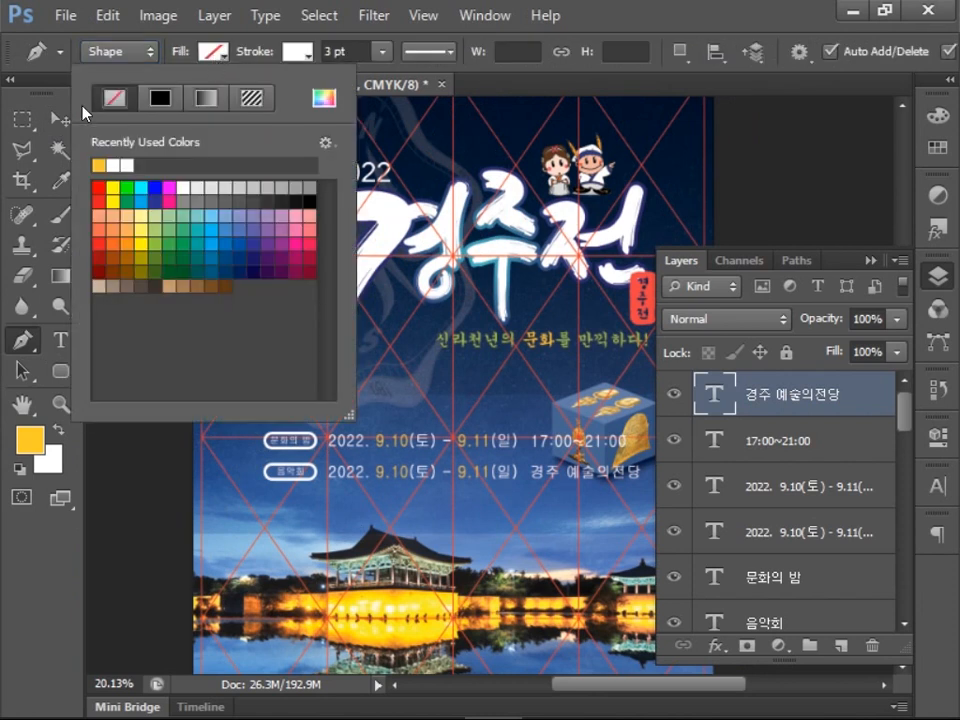
click(212, 53)
click(297, 51)
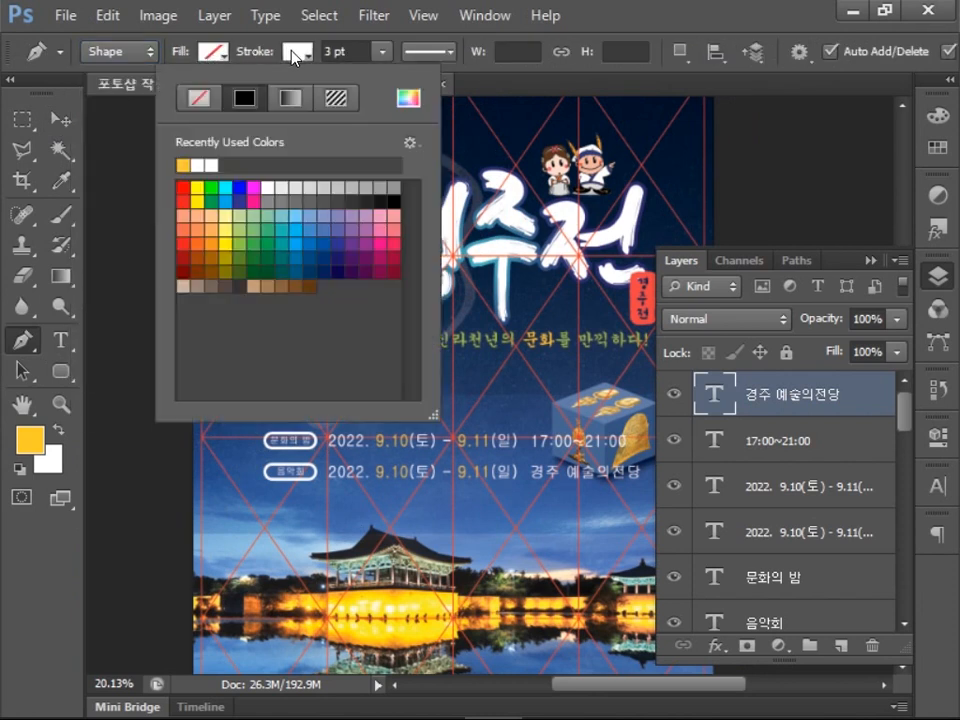
click(415, 95)
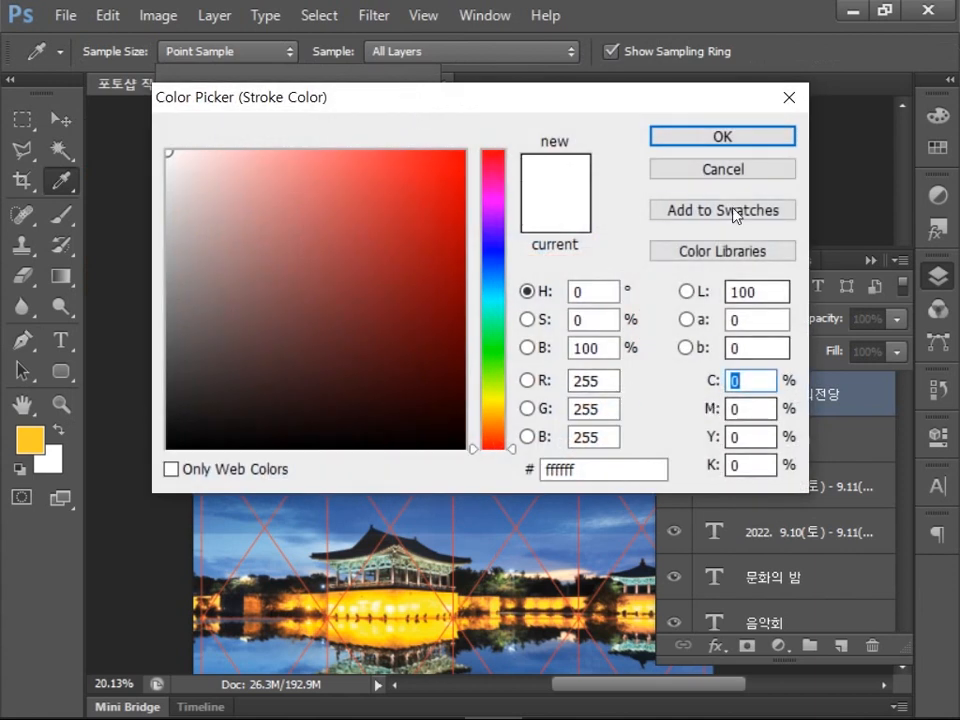
click(680, 140)
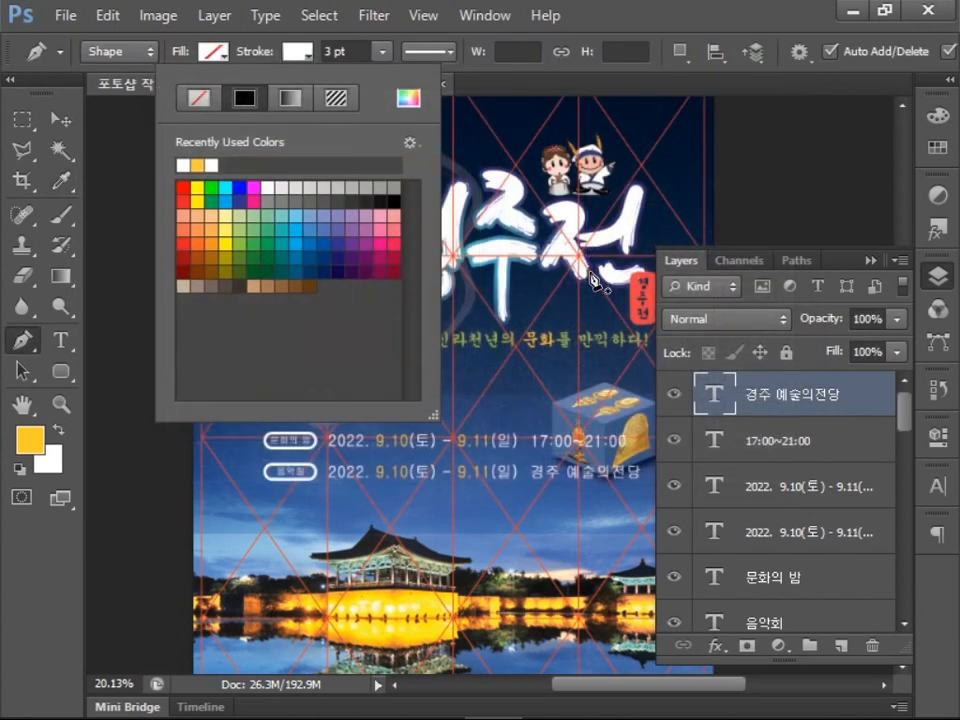
Draw a small downward-pointing white-stroked triangle between the two text lines, just after the upper 9.11(일).
click(332, 279)
scroll(497, 394, up, 3)
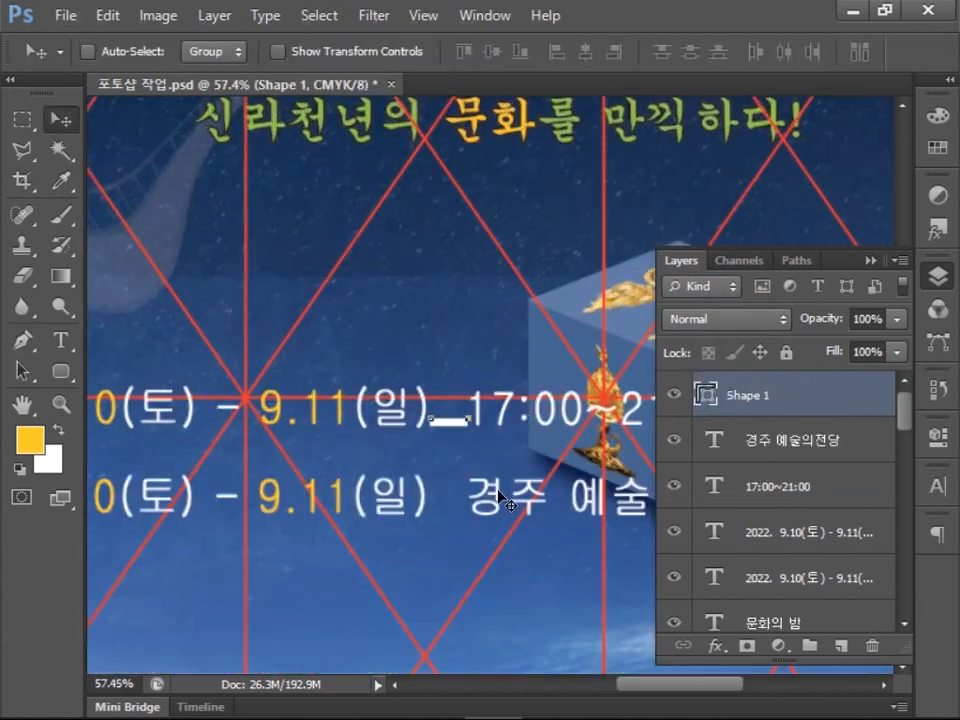
scroll(397, 523, up, 3)
key(p)
drag(433, 391, 458, 420)
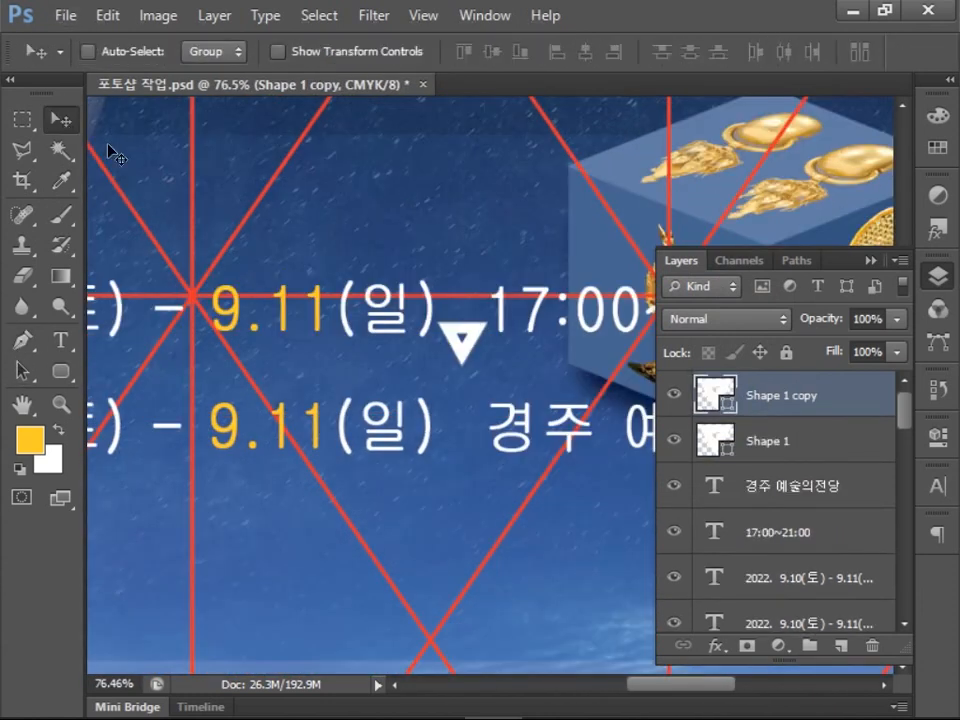
Place the triangle's copy directly below the original and flip it vertically.
drag(462, 340, 468, 382)
key(ctrl+t)
right_click(470, 398)
click(589, 386)
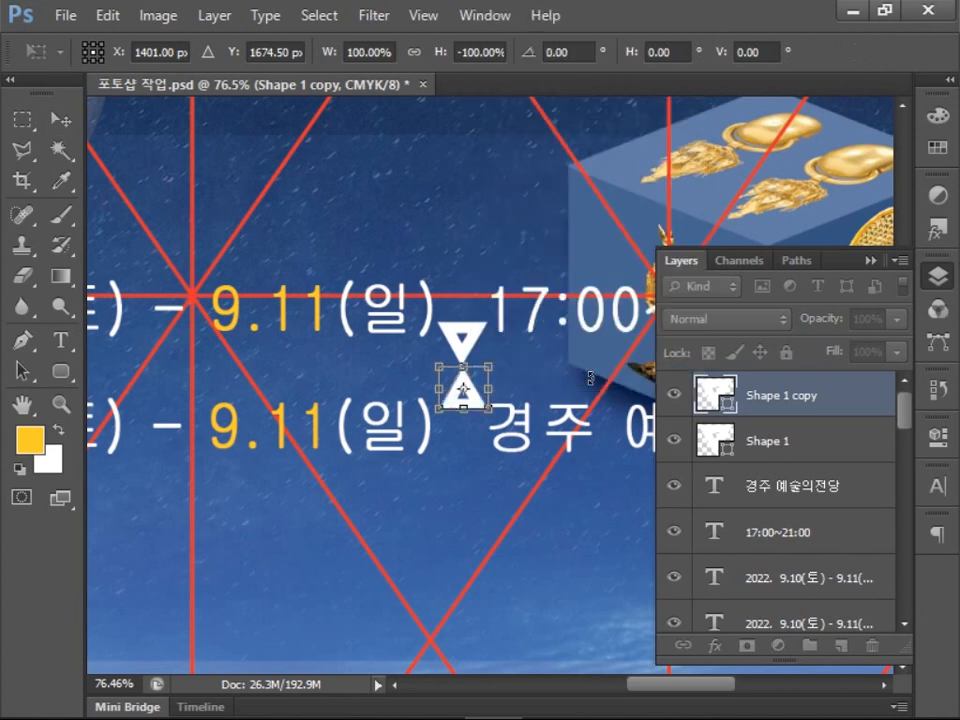
key(Return)
Merge the two triangle shape layers and rename the merged layer 연결선.
shift+click(812, 445)
key(ctrl+e)
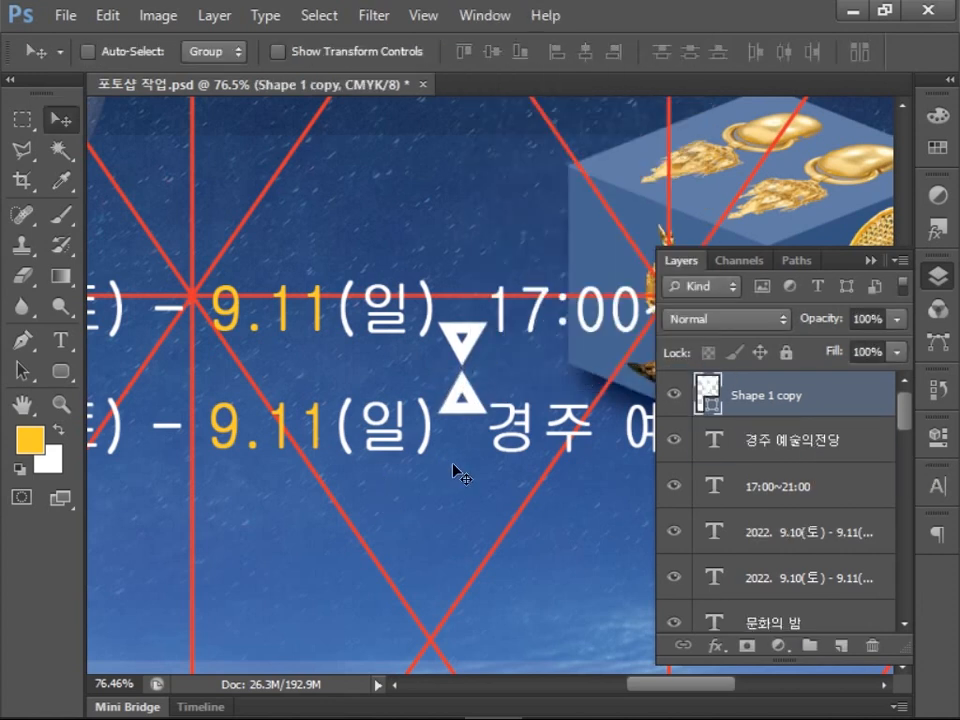
double_click(763, 396)
text(연결선)
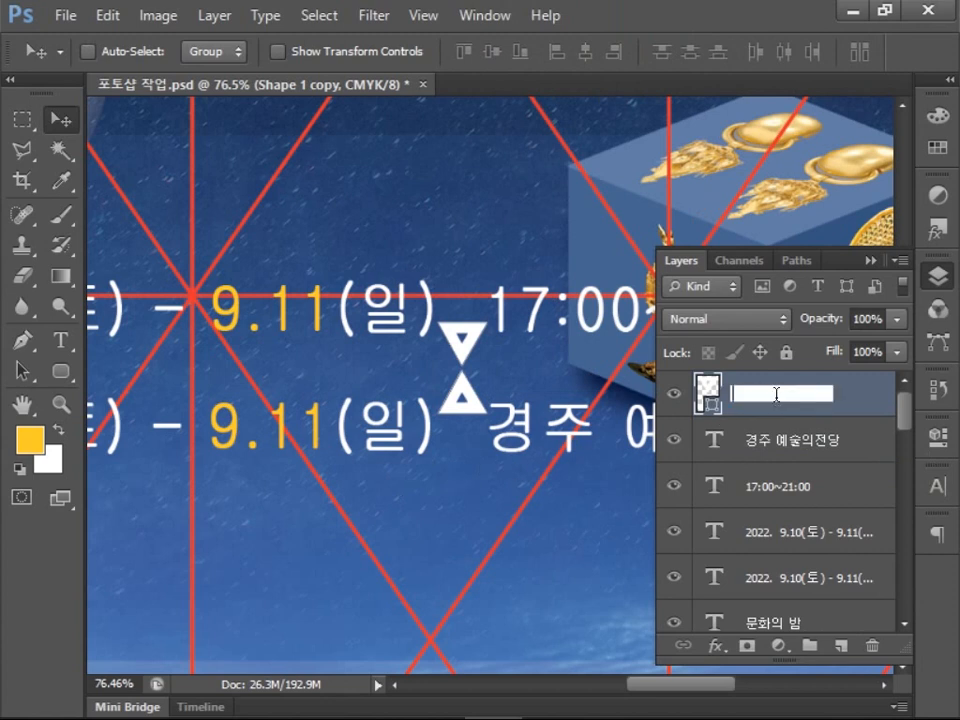
key(Return)
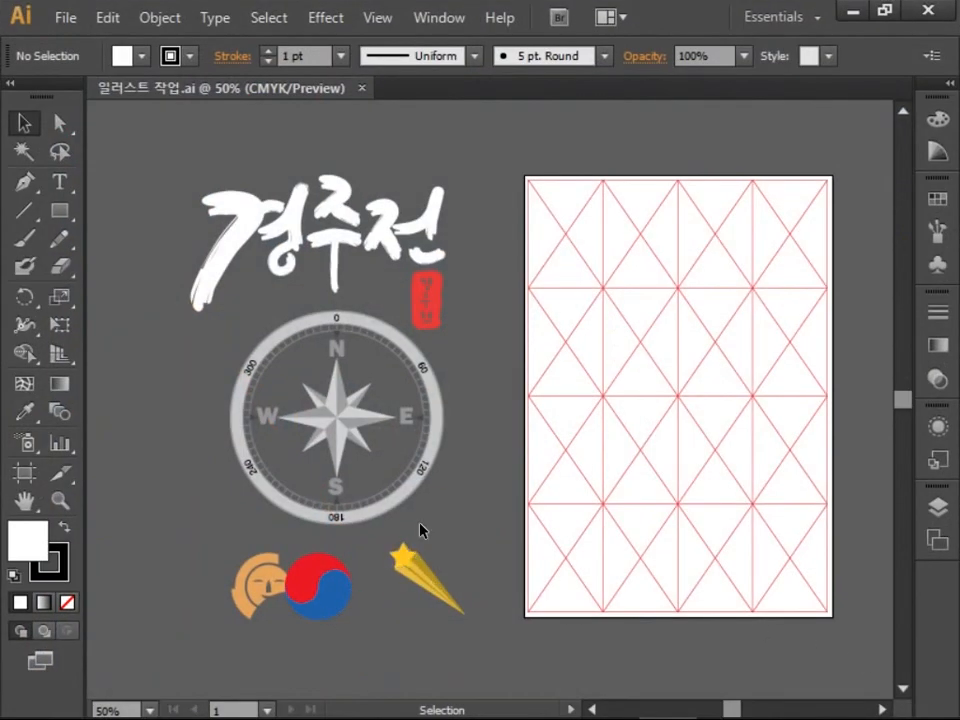
In Illustrator, select and copy the yellow star with the extruded tail.
click(428, 608)
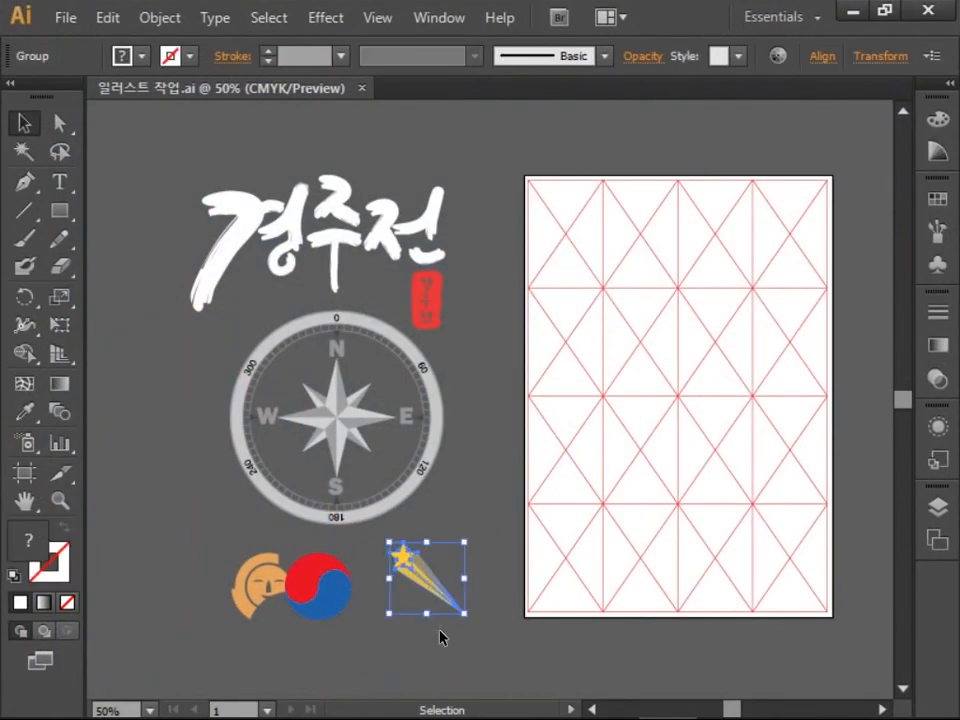
key(a)
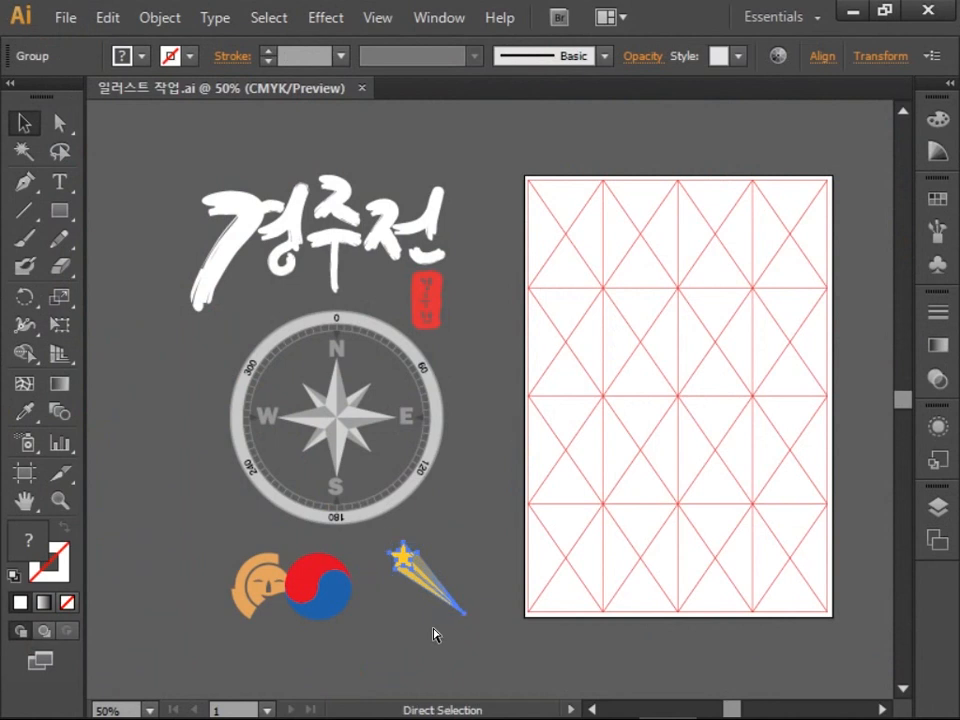
key(v)
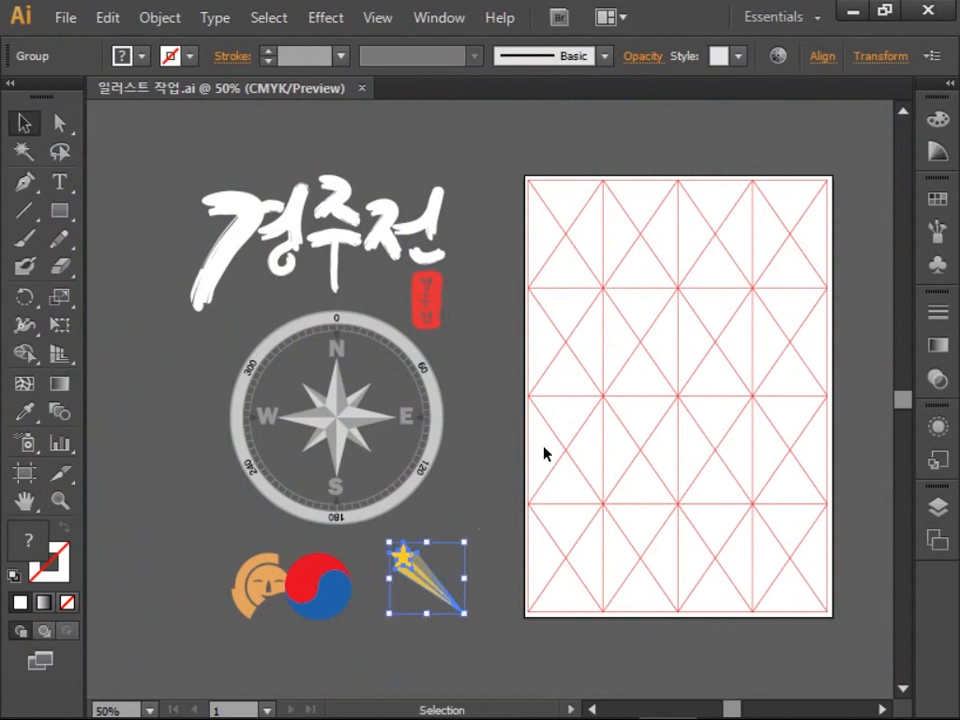
Switch back to Photoshop and paste the copied star into the poster as pixels.
key(alt+Tab)
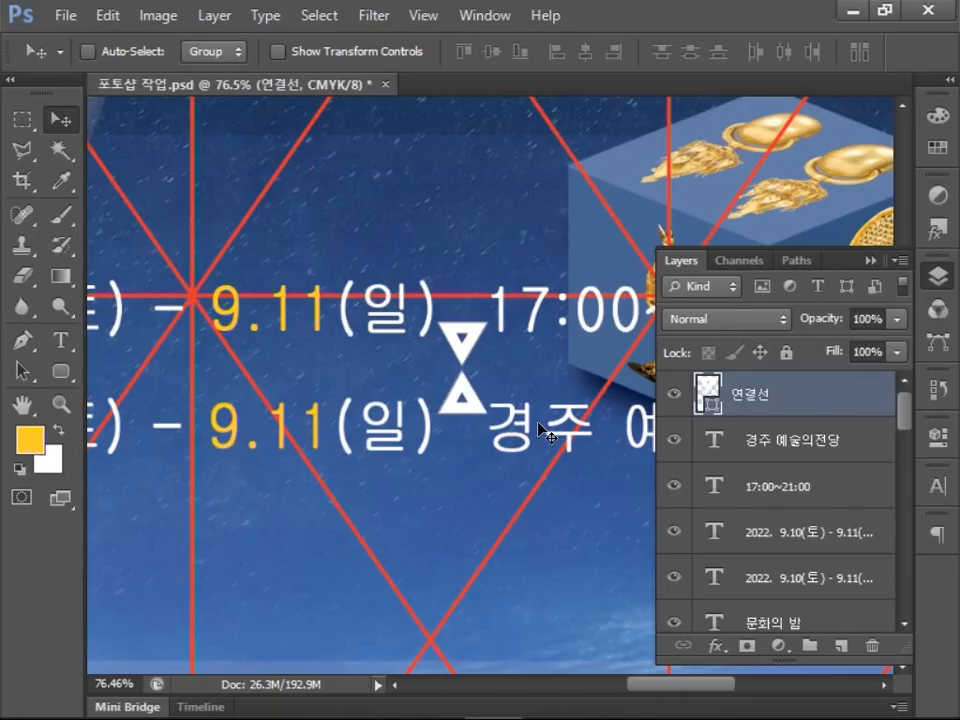
key(ctrl+v)
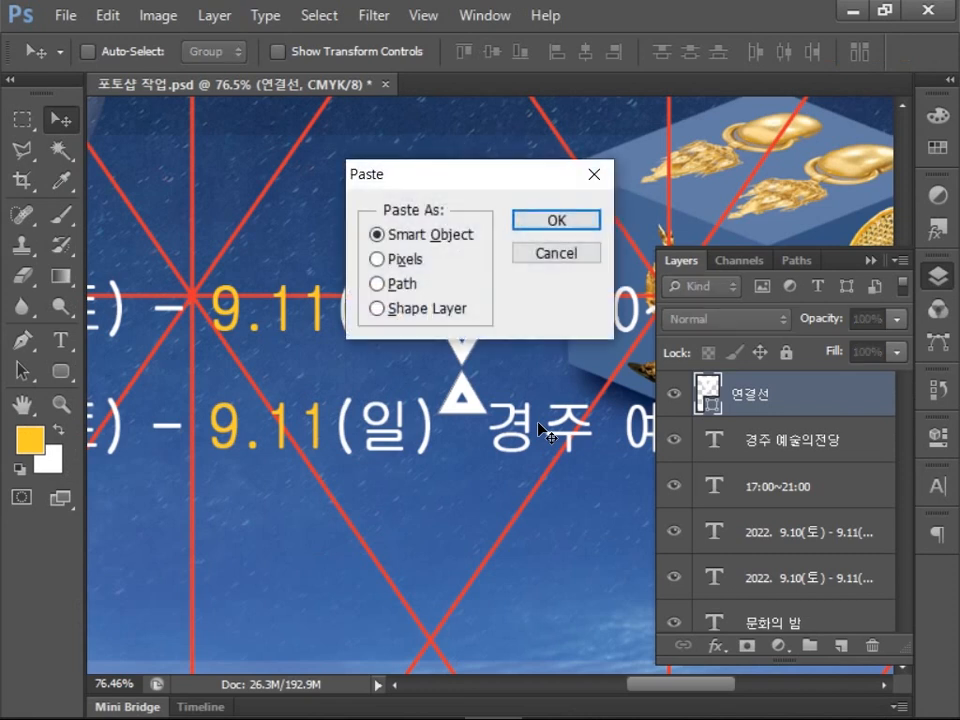
click(380, 261)
click(533, 226)
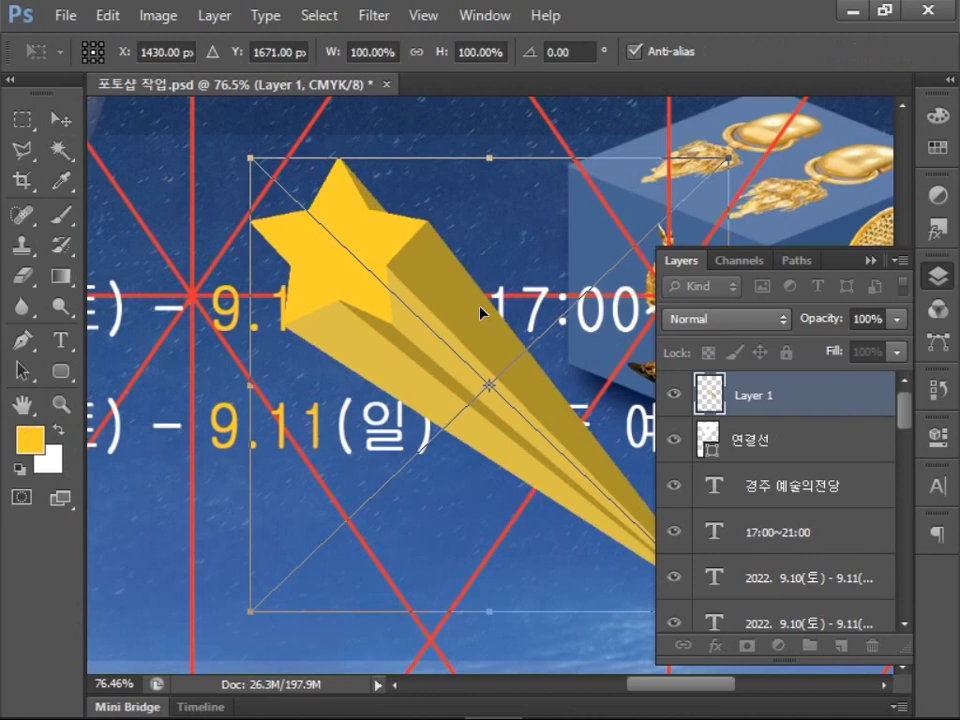
Scale the pasted star to about 53% and place it just above the 문화의 밤 box.
scroll(493, 343, down, 4)
scroll(519, 380, down, 3)
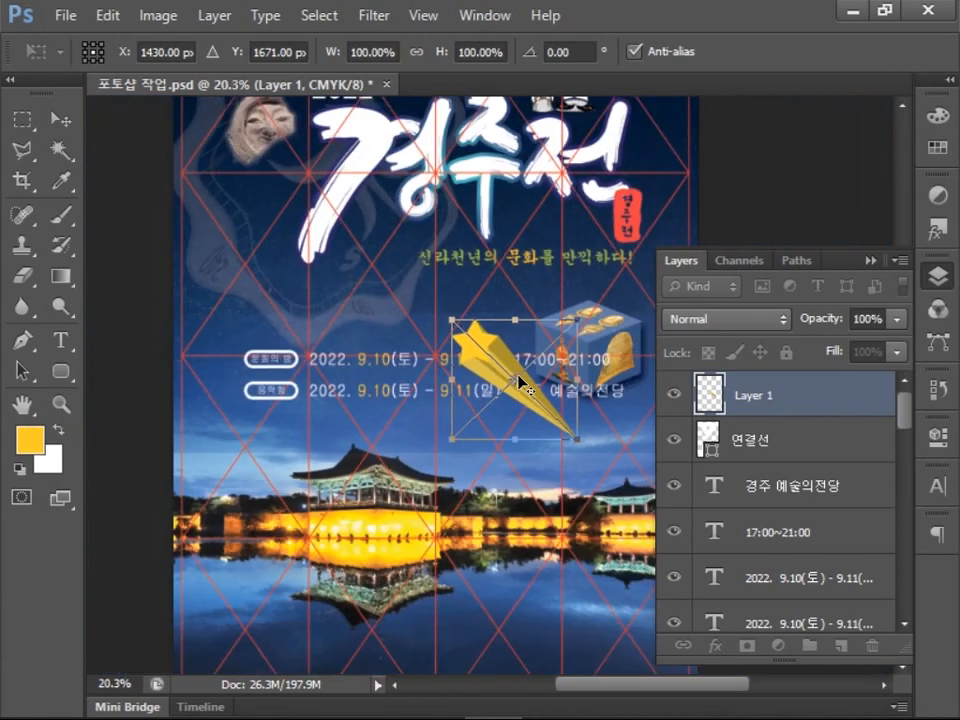
drag(600, 338, 441, 281)
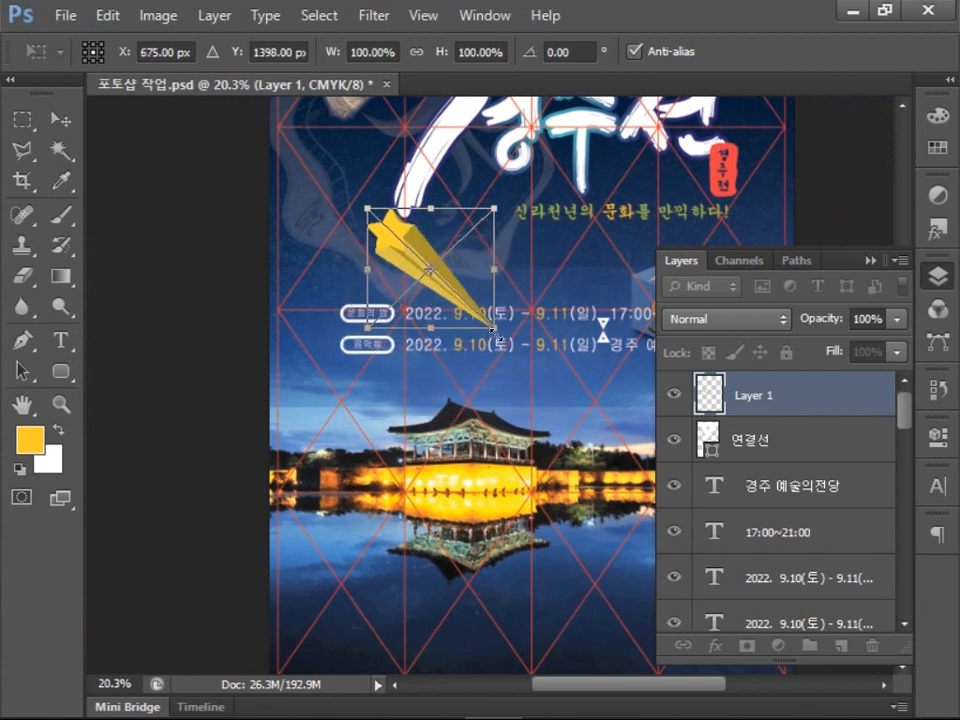
drag(494, 328, 446, 281)
scroll(338, 215, up, 5)
drag(504, 393, 476, 420)
drag(430, 307, 381, 340)
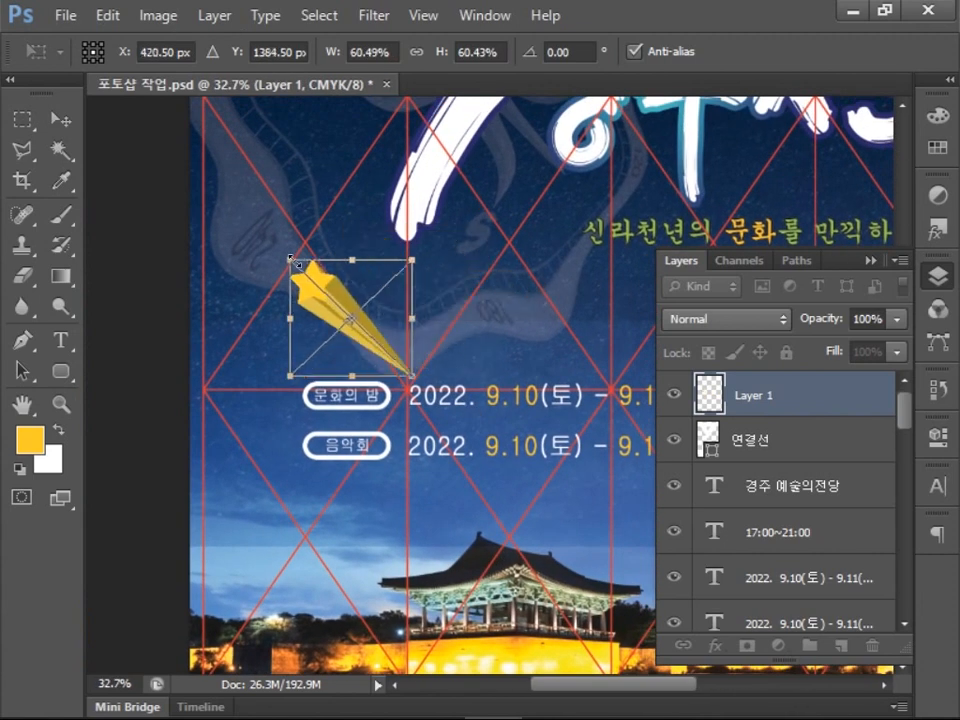
drag(290, 260, 306, 272)
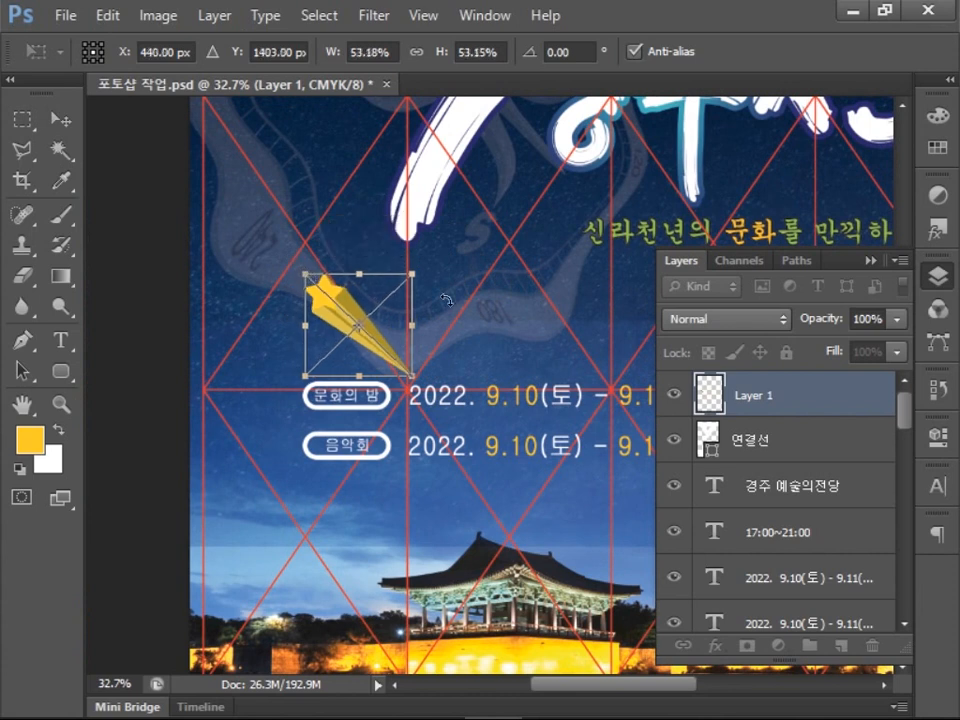
key(Return)
Duplicate the star, scale the copy to about 57%, rotate it about -21° and place it below and left of the original's tail.
key(ctrl+j)
drag(372, 302, 318, 330)
key(ctrl+t)
drag(349, 396, 308, 371)
drag(328, 371, 349, 357)
drag(297, 337, 338, 365)
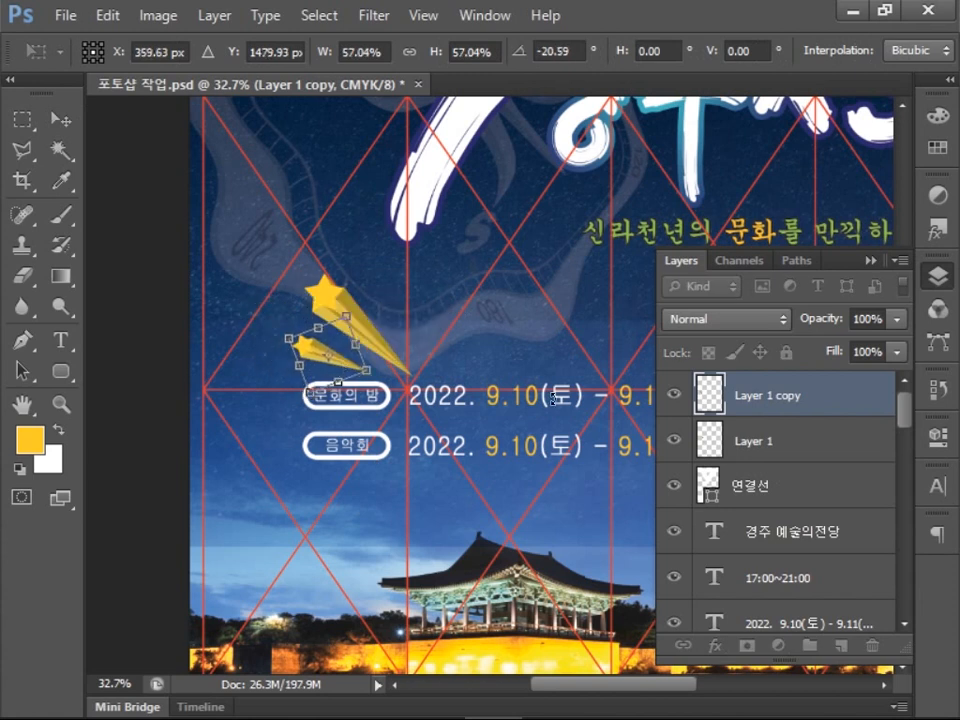
key(Return)
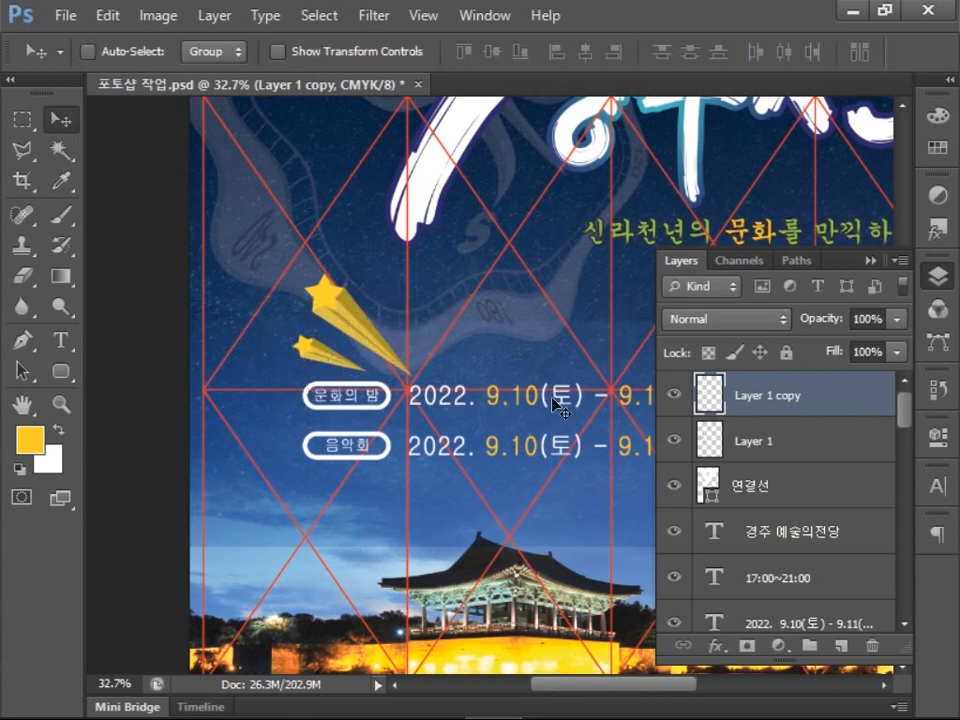
Rename the large star's layer 별 문양1 and the small star's layer 별 문양2.
double_click(762, 445)
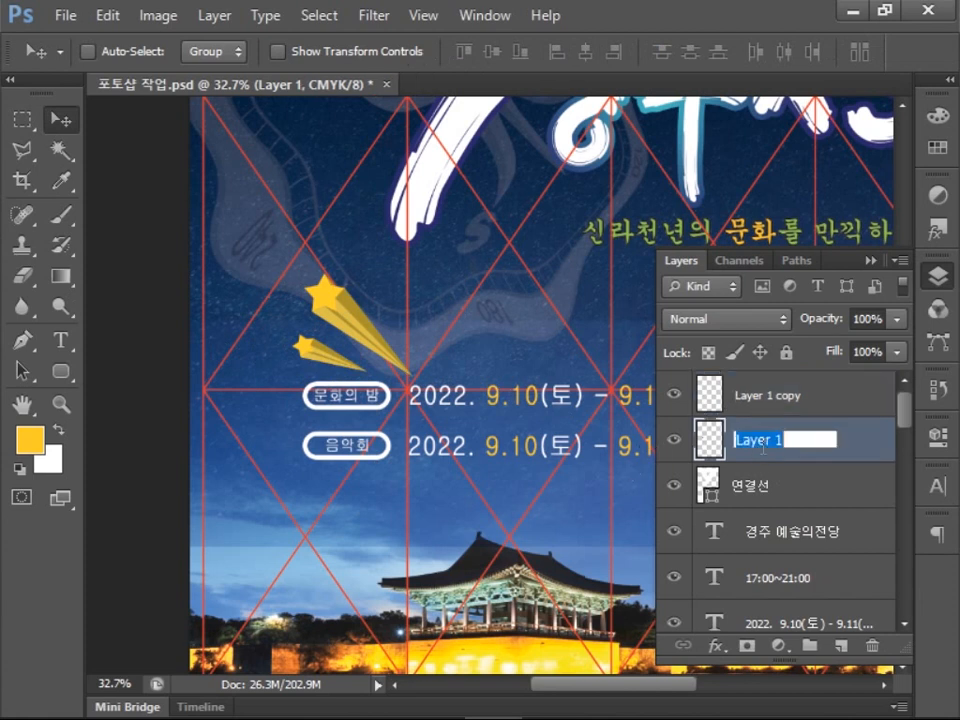
text(별 음악1)
key(Return)
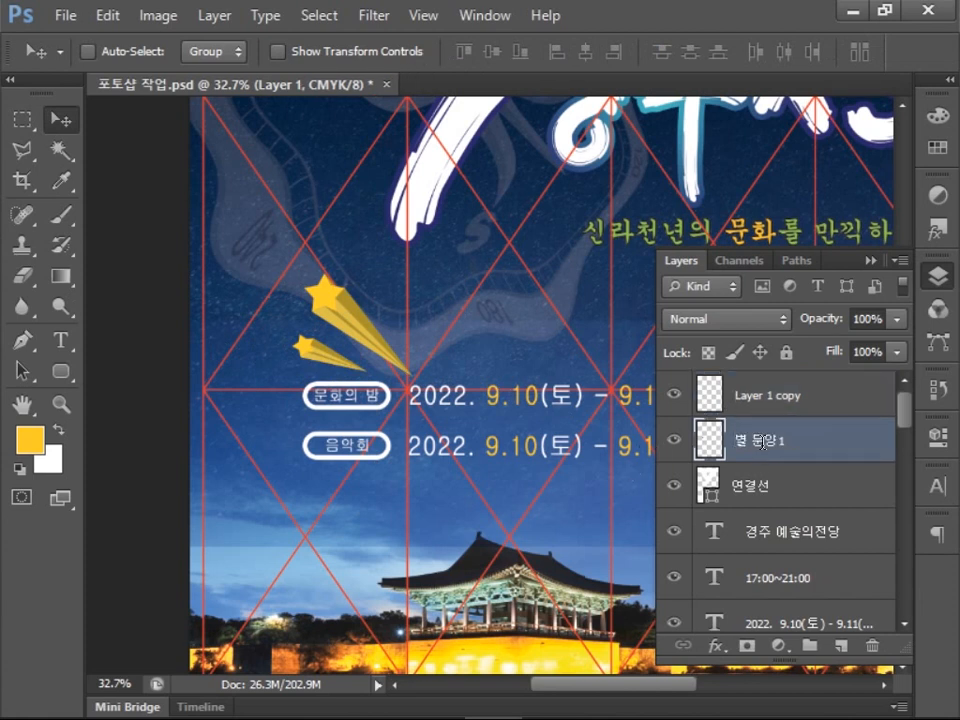
double_click(765, 396)
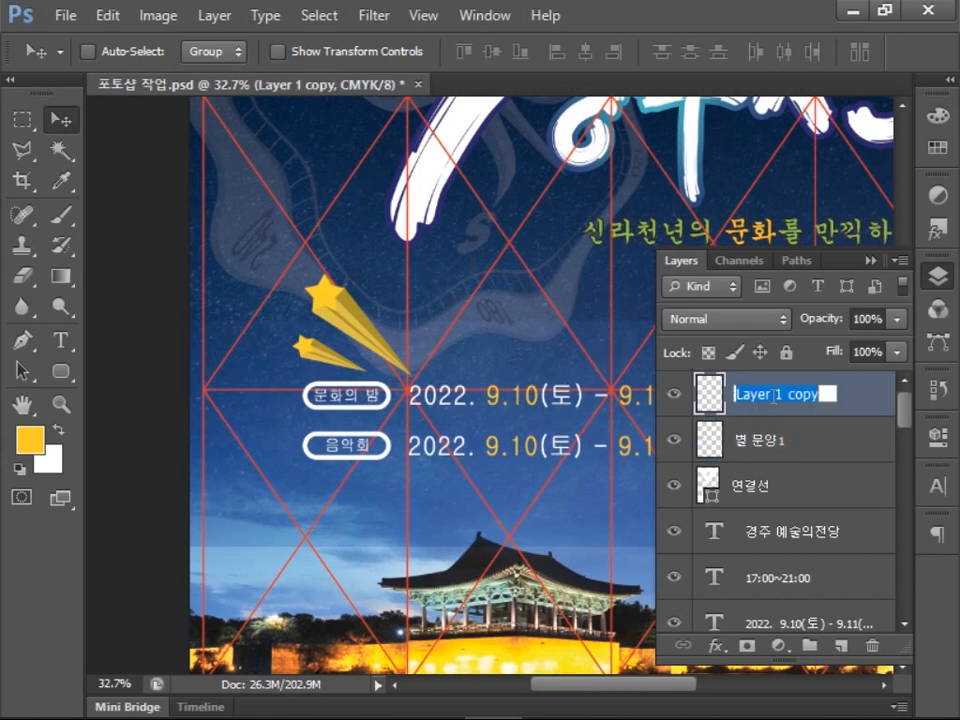
text(별 문ㅇ)
text(양2)
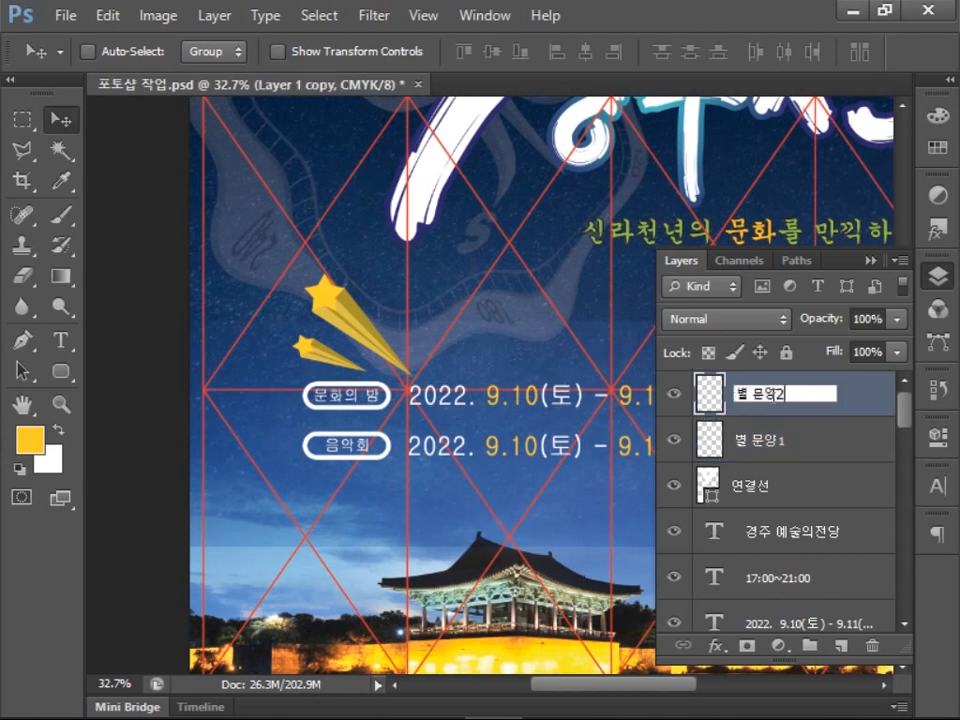
key(Return)
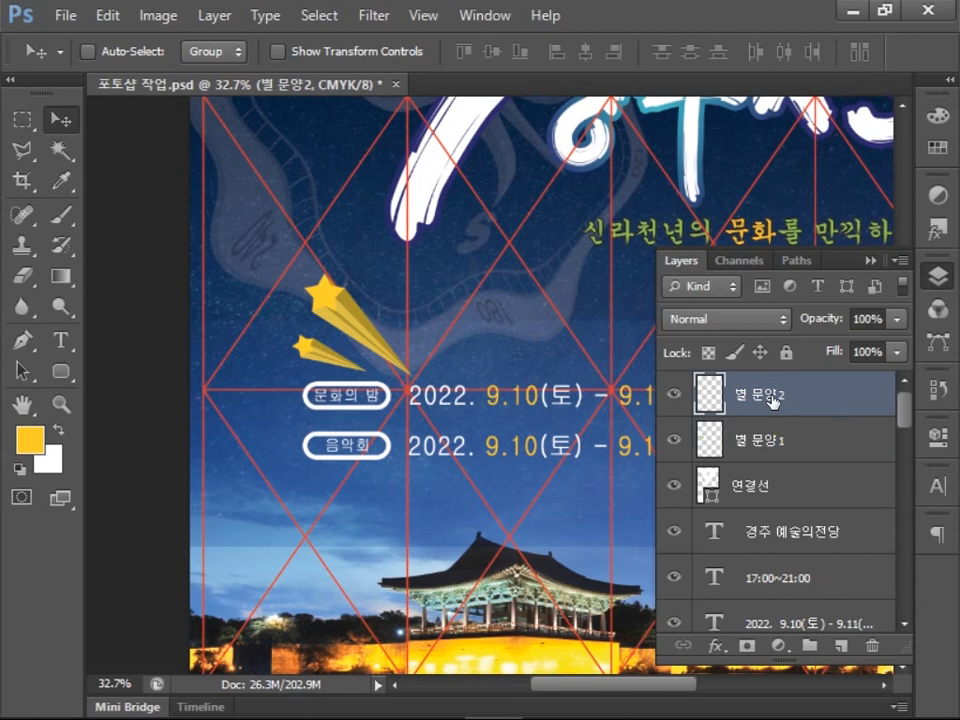
Set the small star layer's opacity to 65%.
click(866, 318)
text(65)
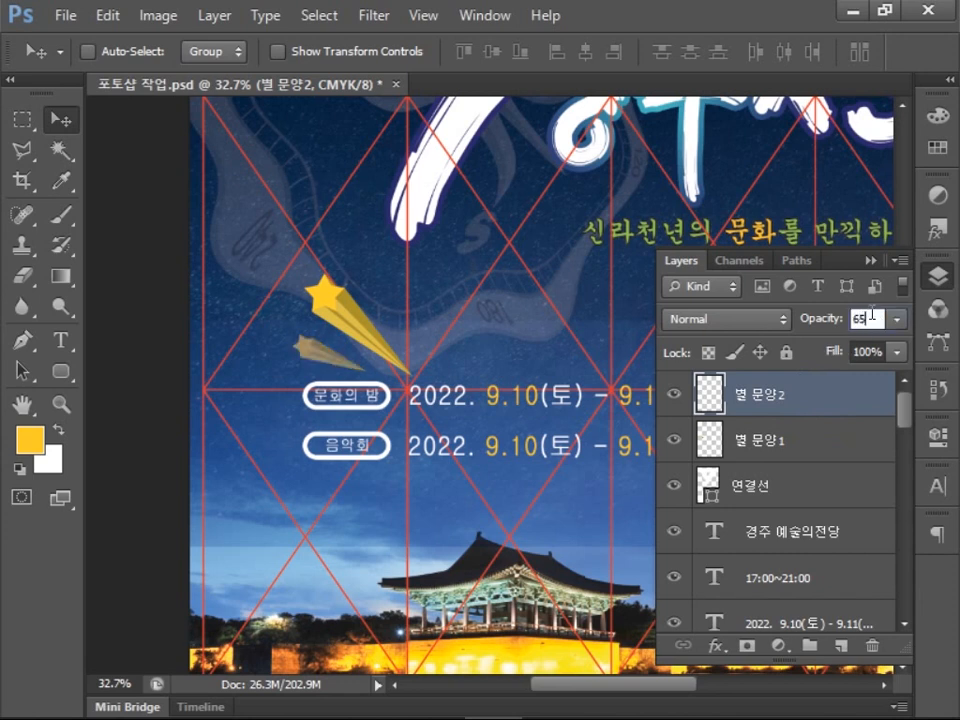
key(Return)
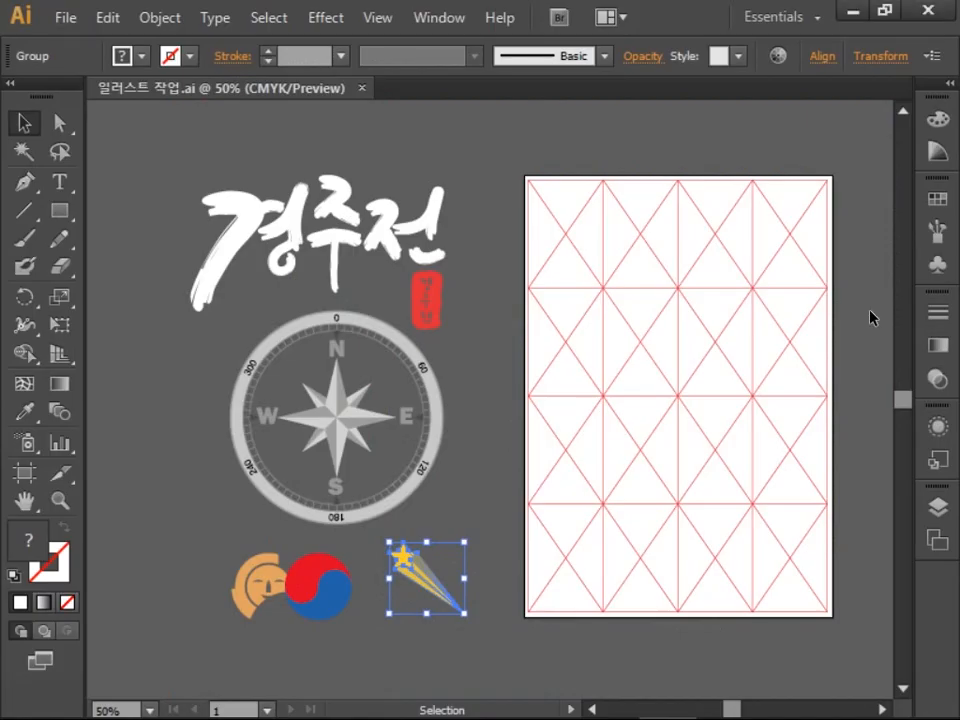
In Illustrator, select and copy the symbol made of the orange face and the red-and-blue taegeuk.
drag(229, 553, 342, 628)
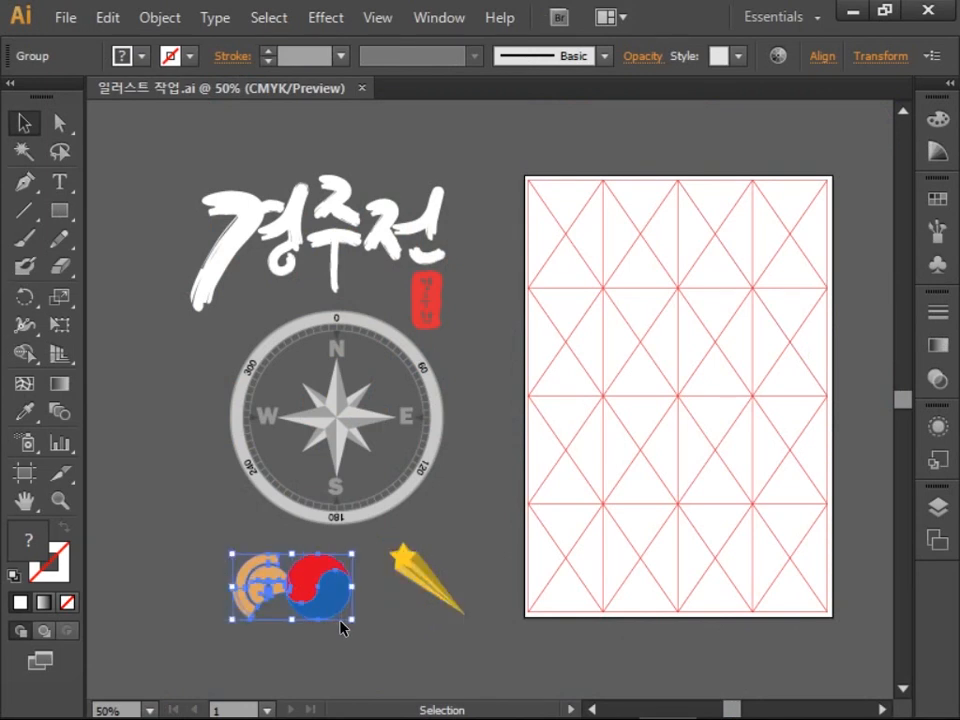
key(a)
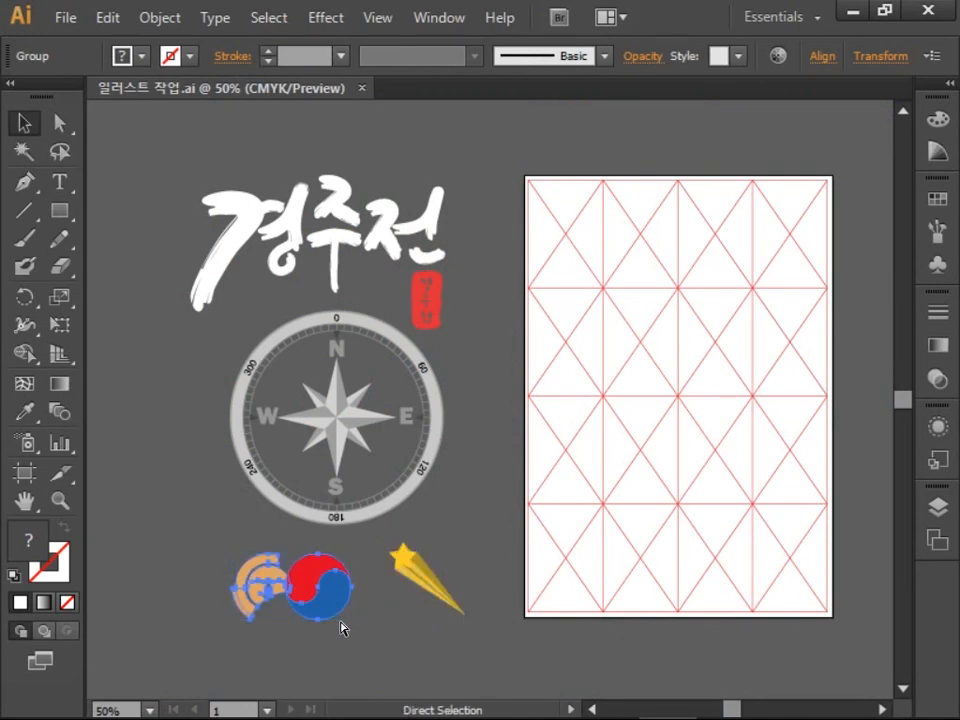
key(v)
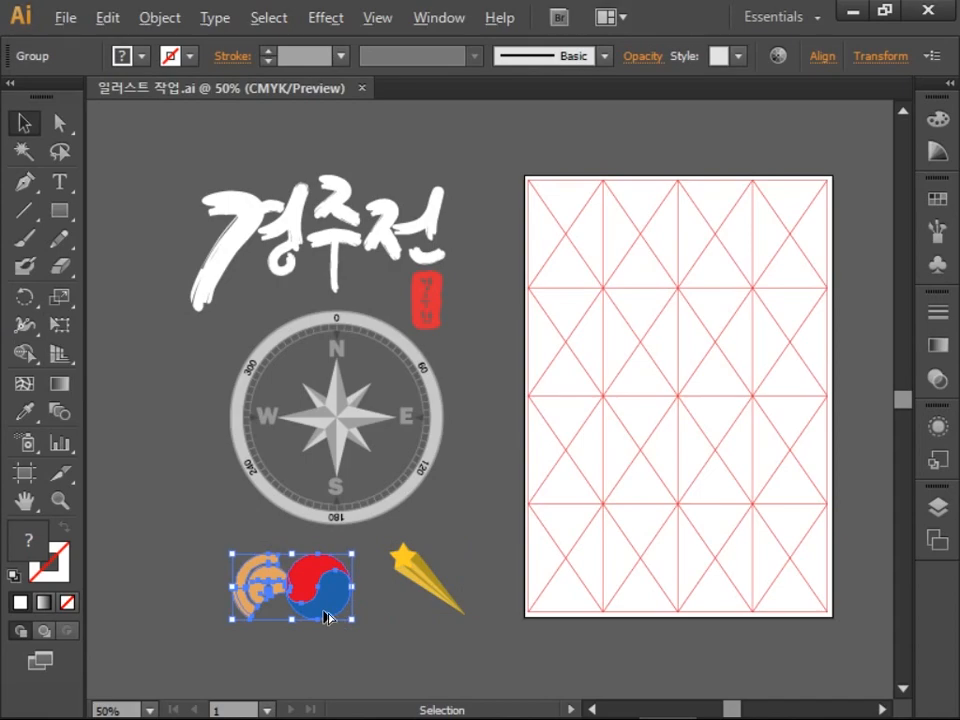
Switch back to Photoshop and paste the copied symbol into the poster as pixels.
key(alt+Tab)
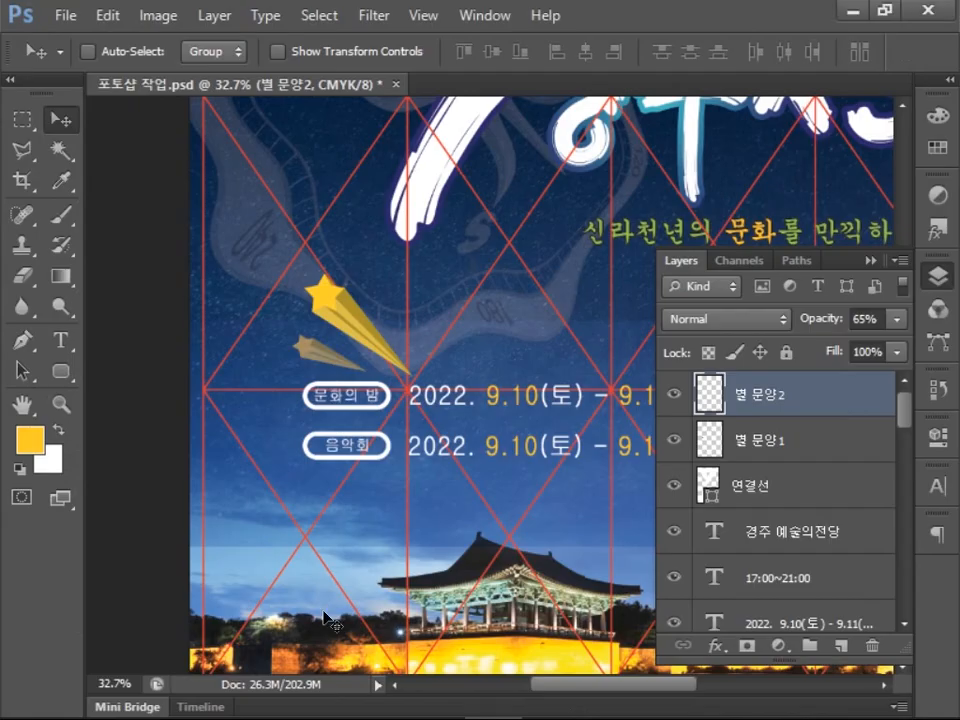
key(ctrl+v)
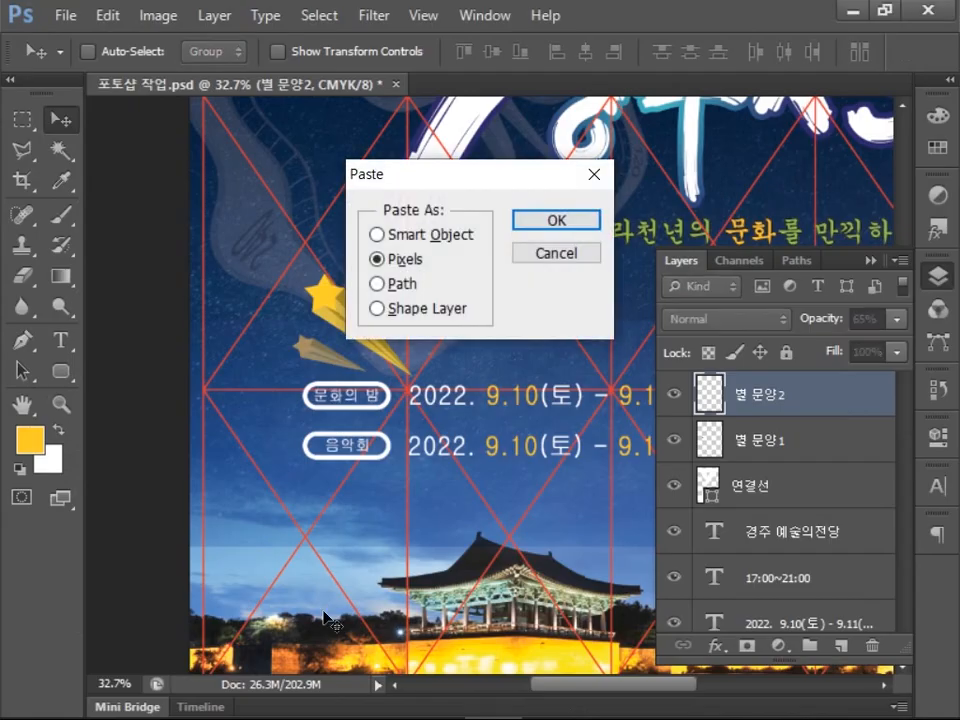
click(548, 220)
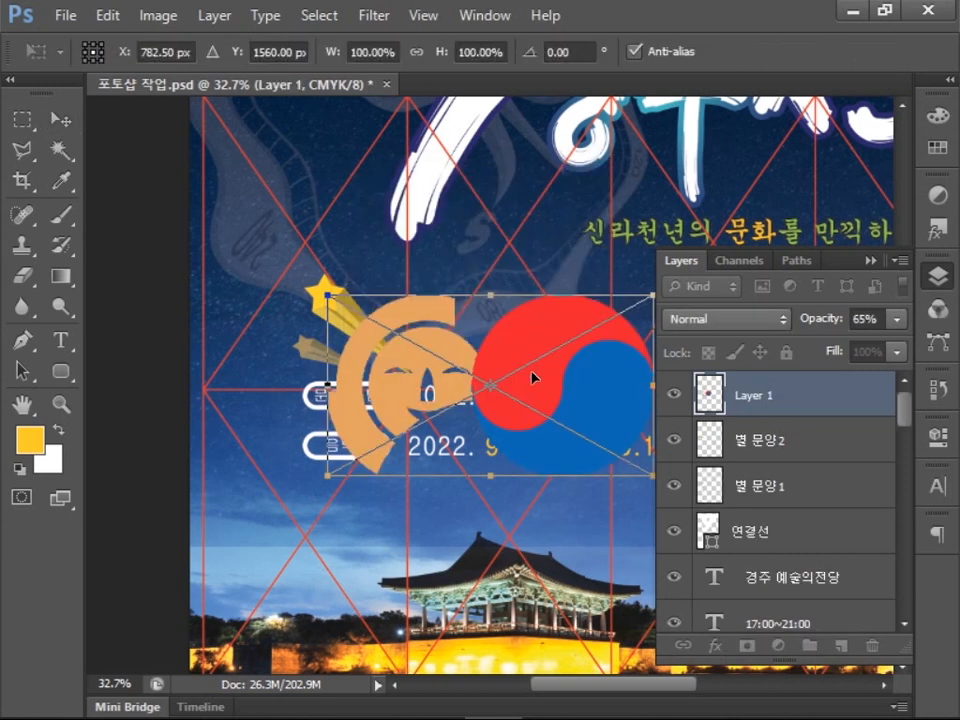
Shrink the pasted symbol and place it on the water near the poster's lower edge, left of centre.
drag(496, 456, 468, 500)
drag(516, 498, 461, 275)
drag(500, 245, 581, 405)
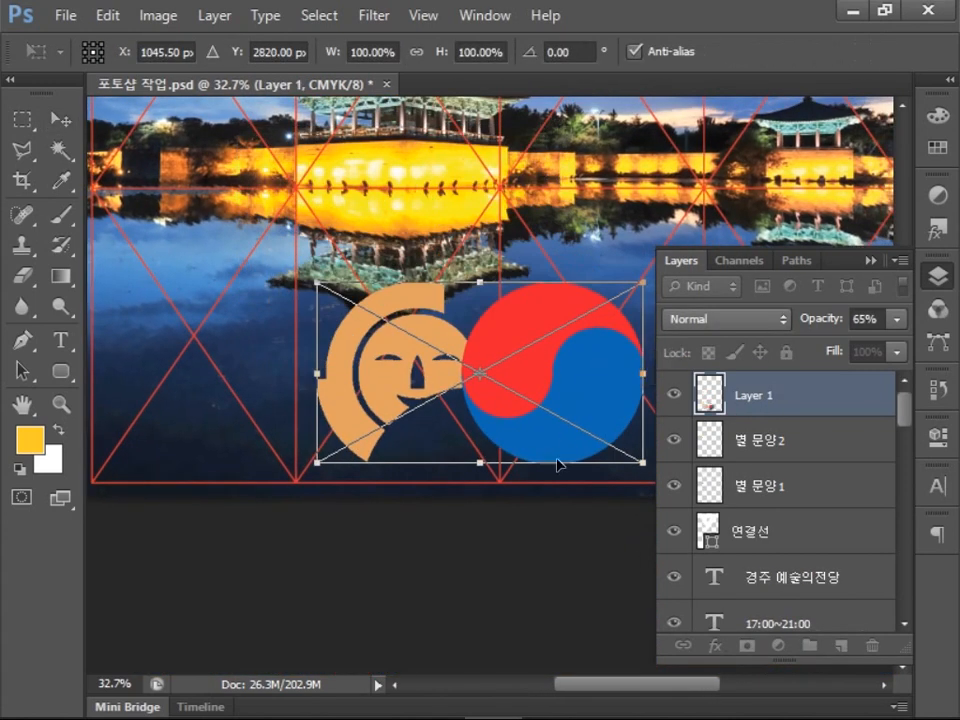
drag(318, 462, 508, 360)
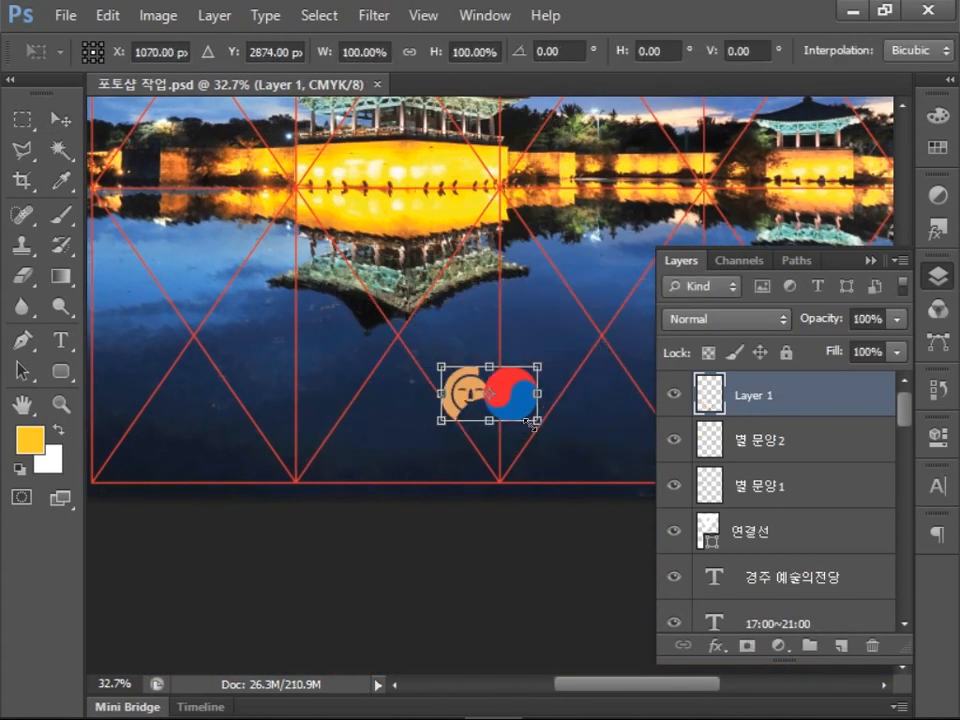
drag(536, 422, 599, 452)
drag(553, 422, 454, 408)
drag(499, 441, 489, 435)
mouse_move(457, 401)
mouse_down()
mouse_move(446, 411)
mouse_move(466, 401)
mouse_up()
key(Return)
Scale the symbol down slightly more, keeping it below the pavilion's reflection.
scroll(444, 443, down, 3)
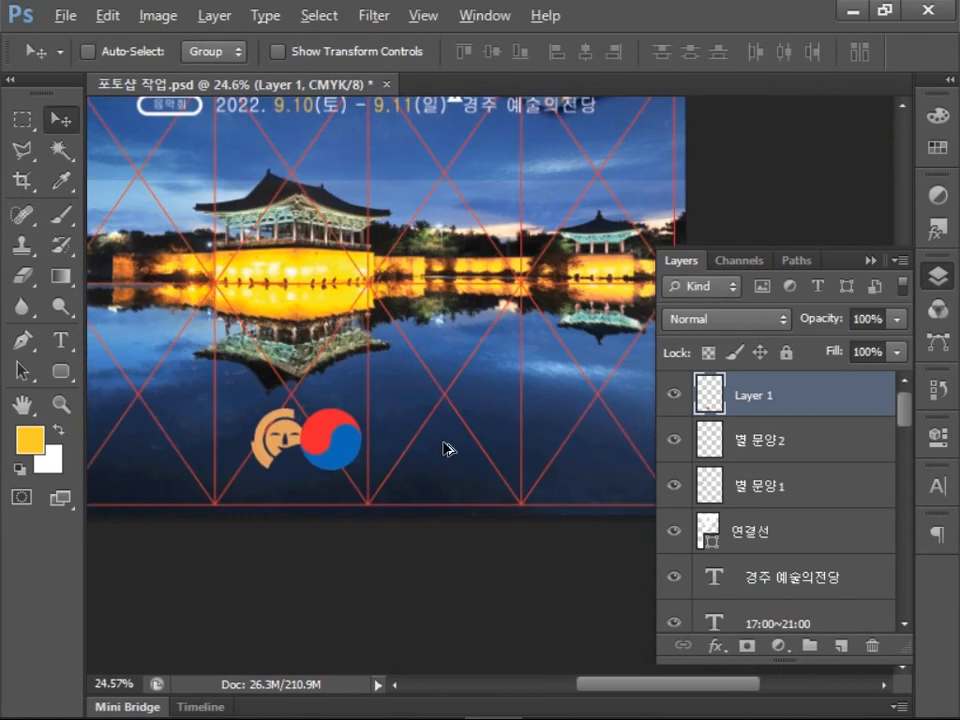
scroll(443, 442, down, 3)
drag(461, 505, 414, 355)
key(ctrl+t)
drag(448, 481, 431, 491)
key(Return)
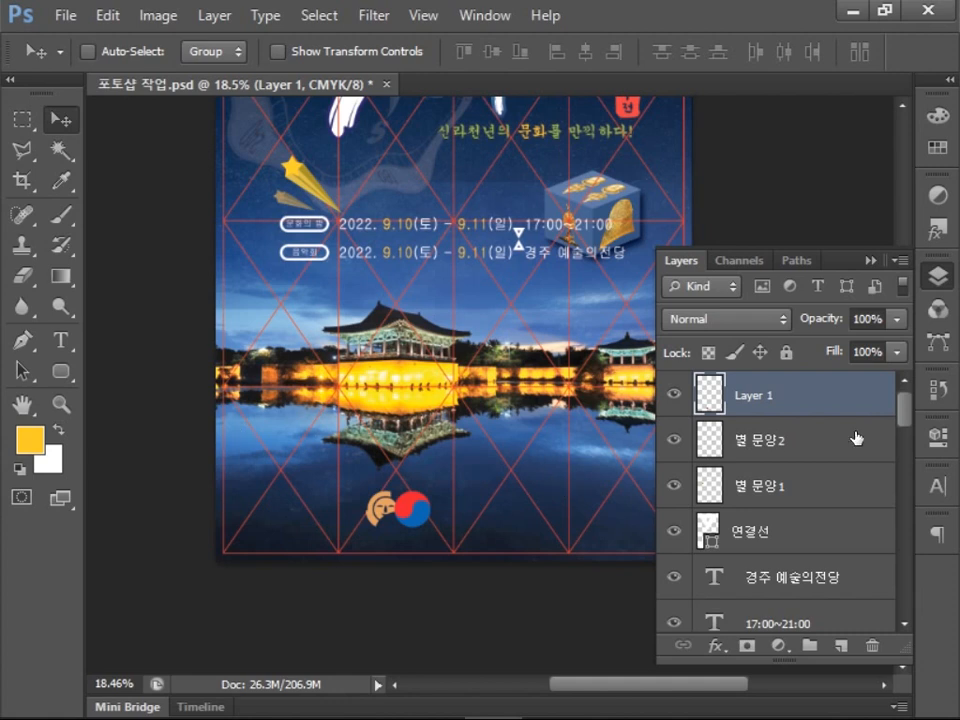
Rename the symbol's layer 심볼.
double_click(752, 395)
text(심볼)
key(Return)
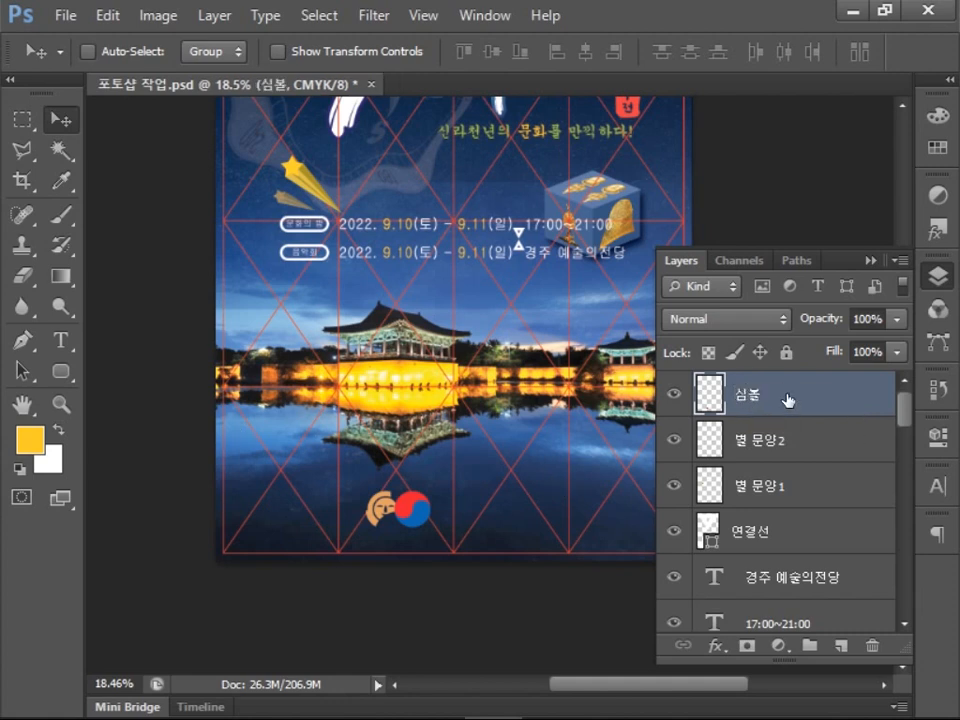
Add a 3 px outside stroke in white (C0 M0 Y0 K0) to the 심볼 layer.
double_click(869, 400)
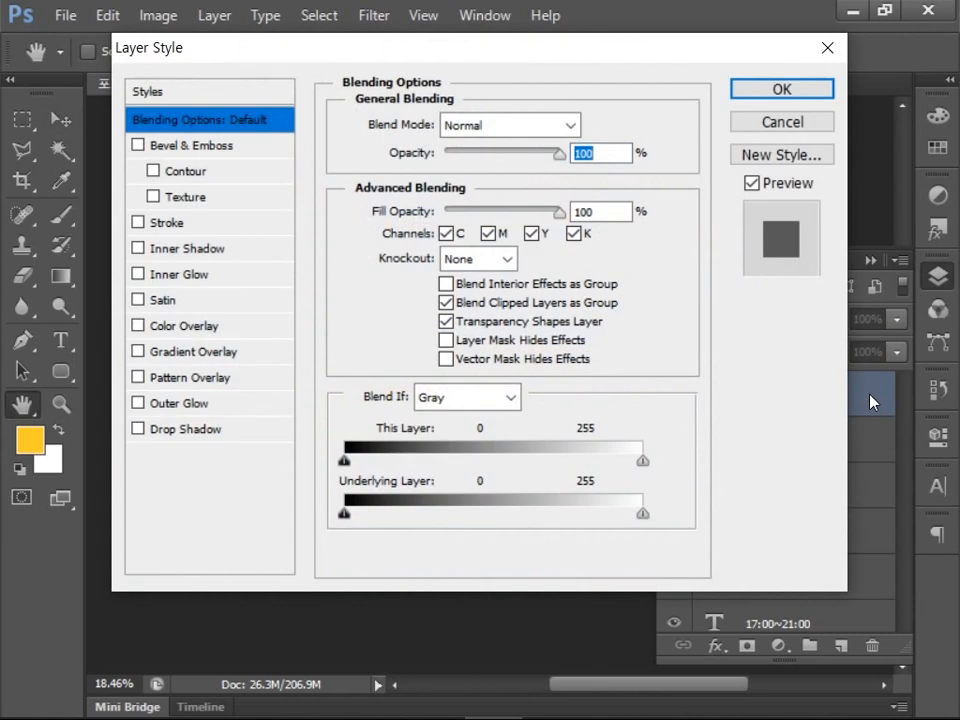
click(178, 223)
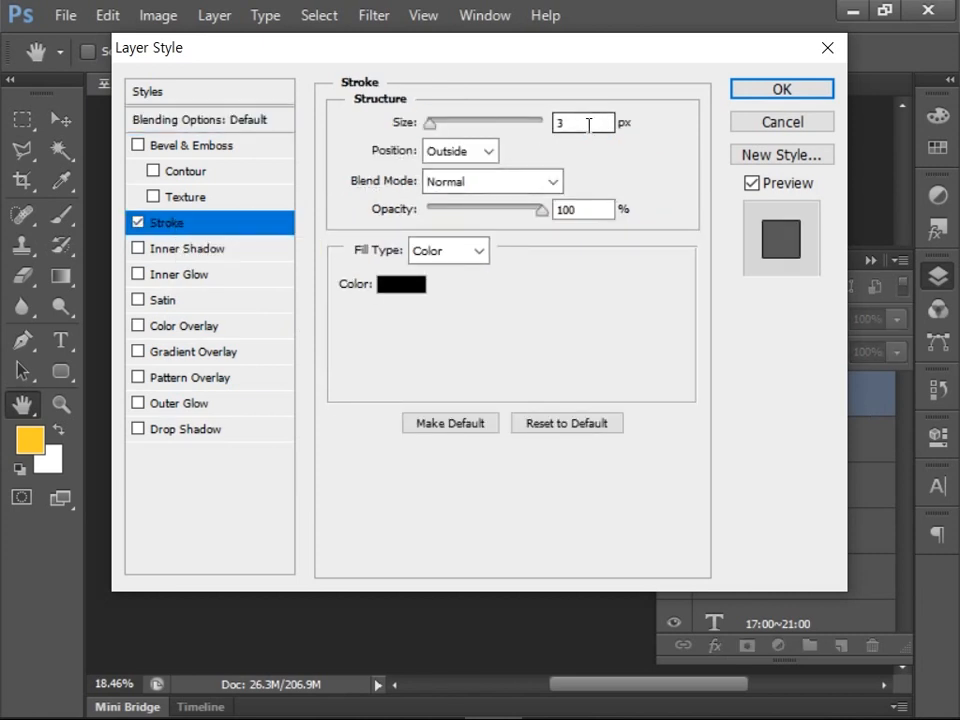
click(405, 283)
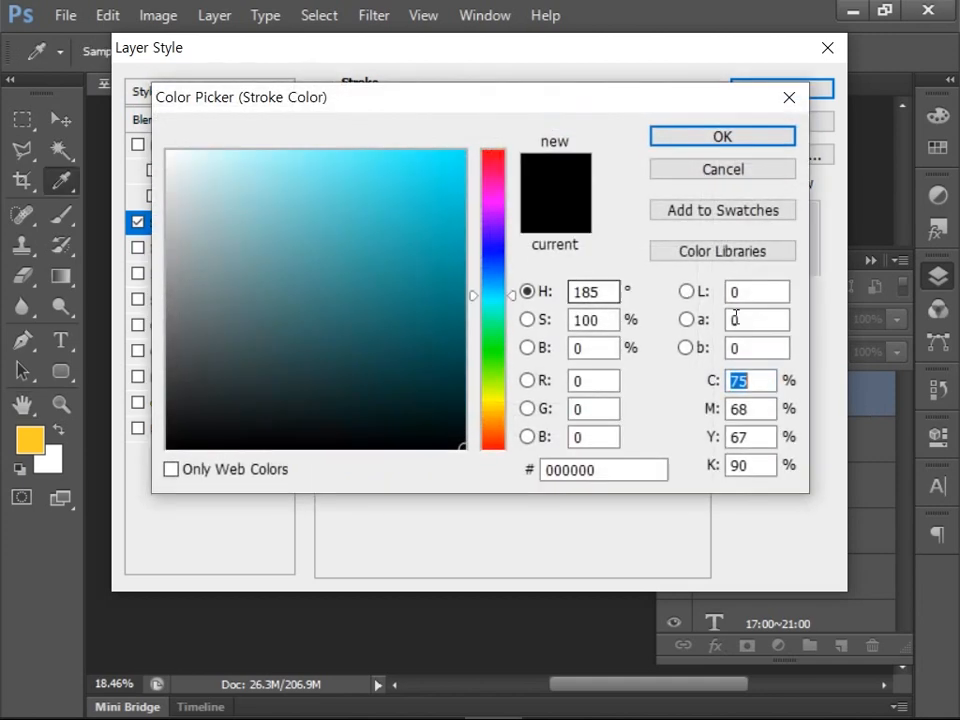
text(0)
key(Tab)
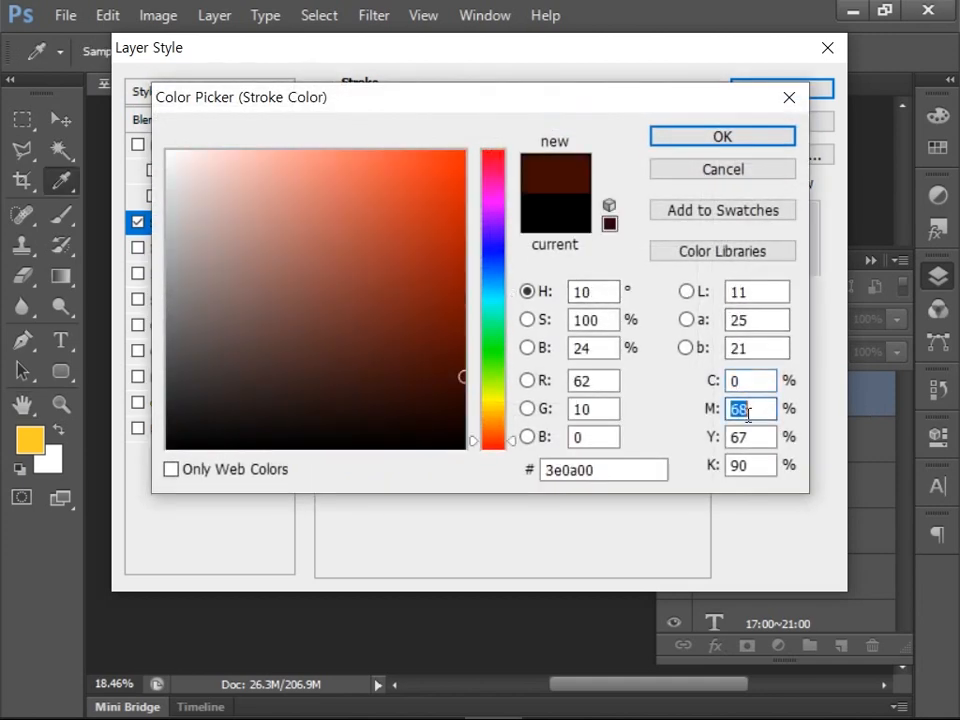
text(0)
key(Tab)
text(0)
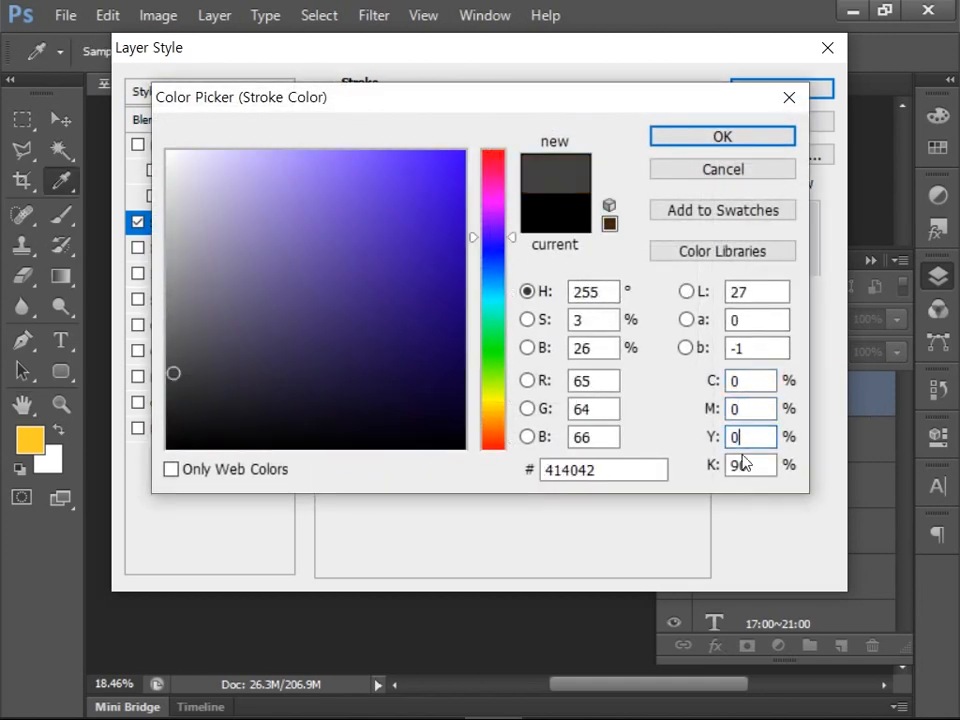
key(Tab)
text(0)
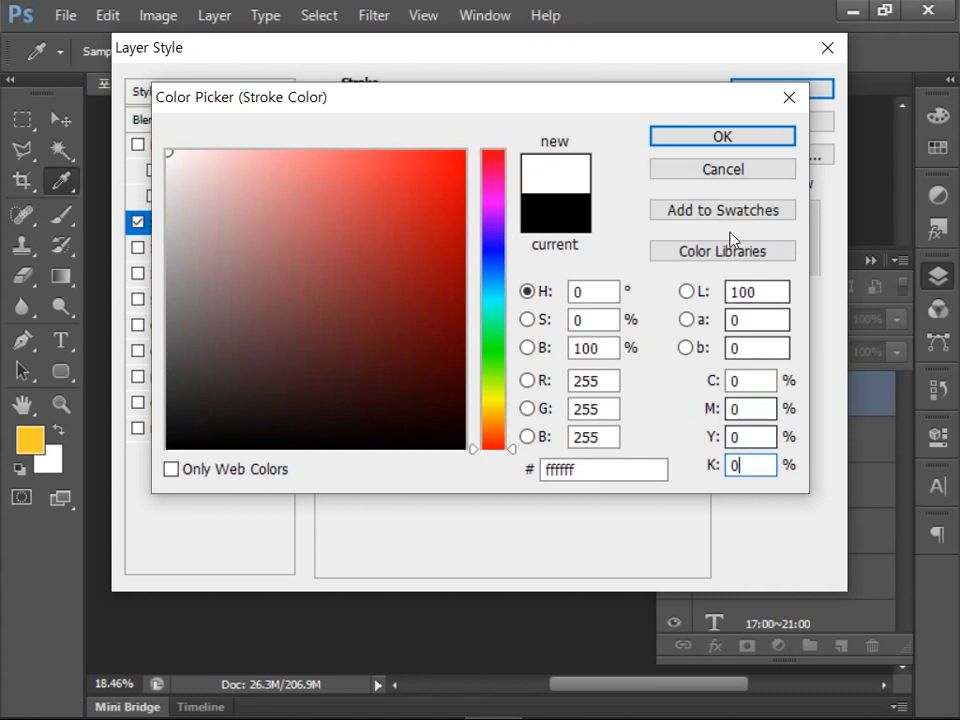
click(702, 140)
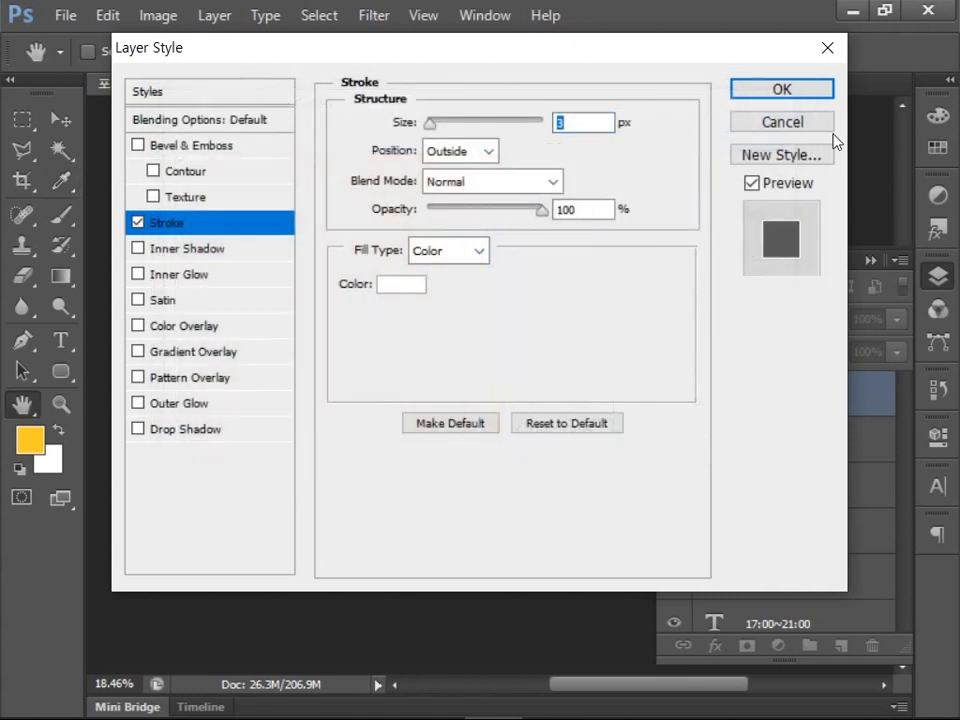
click(765, 97)
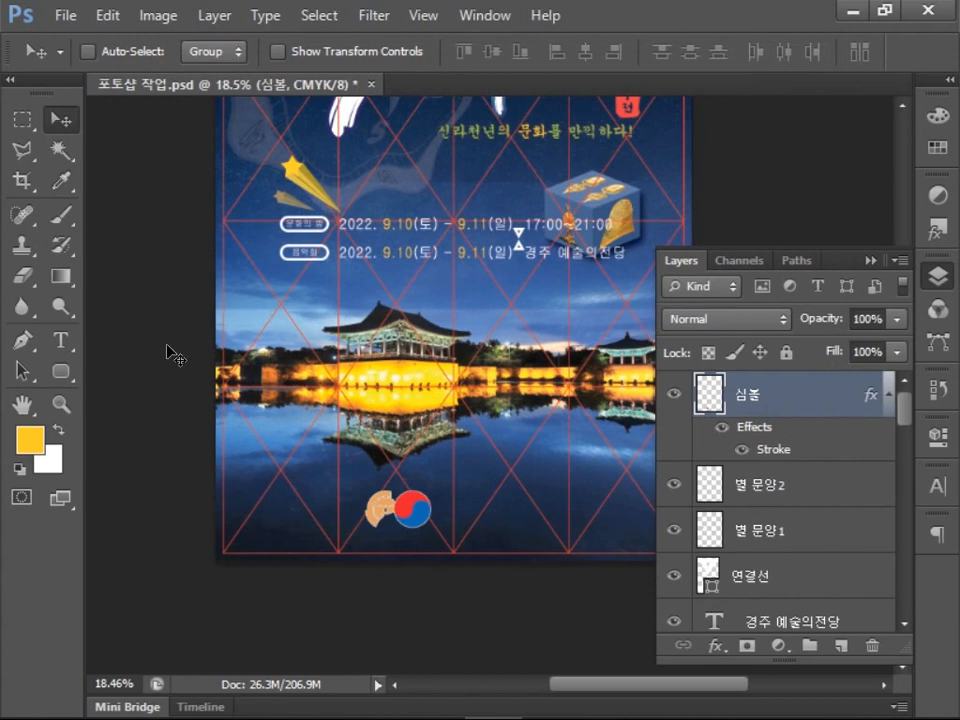
Add the text GYEONGJU WORLD CULTURE EXPO beside the symbol and a separate line 경주세계문화엑스포 beneath it.
click(60, 340)
click(450, 505)
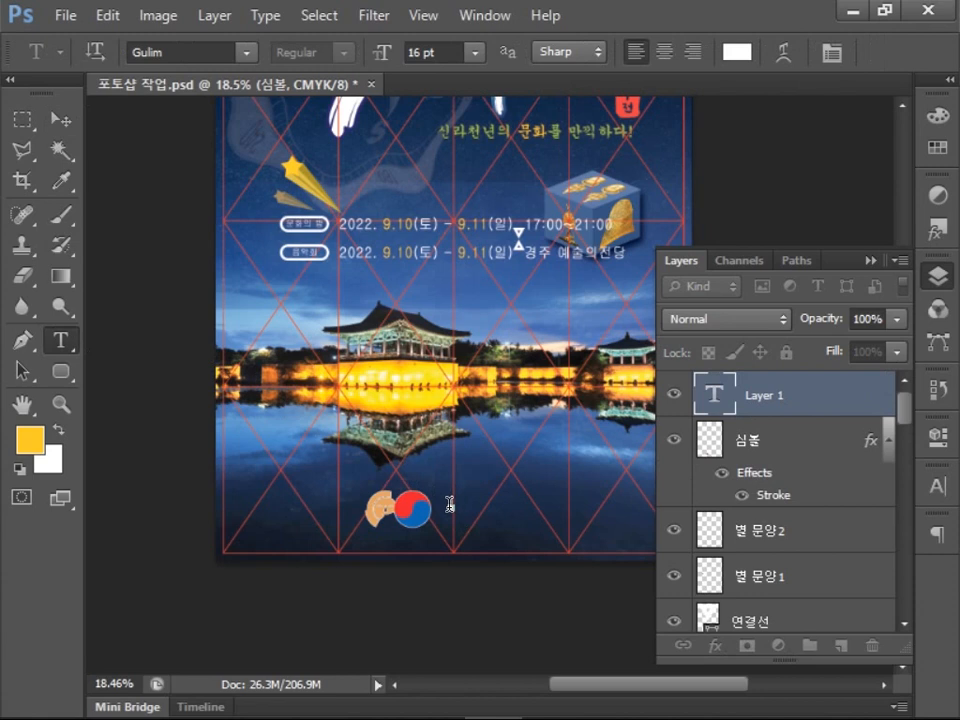
text(GYEONGJ)
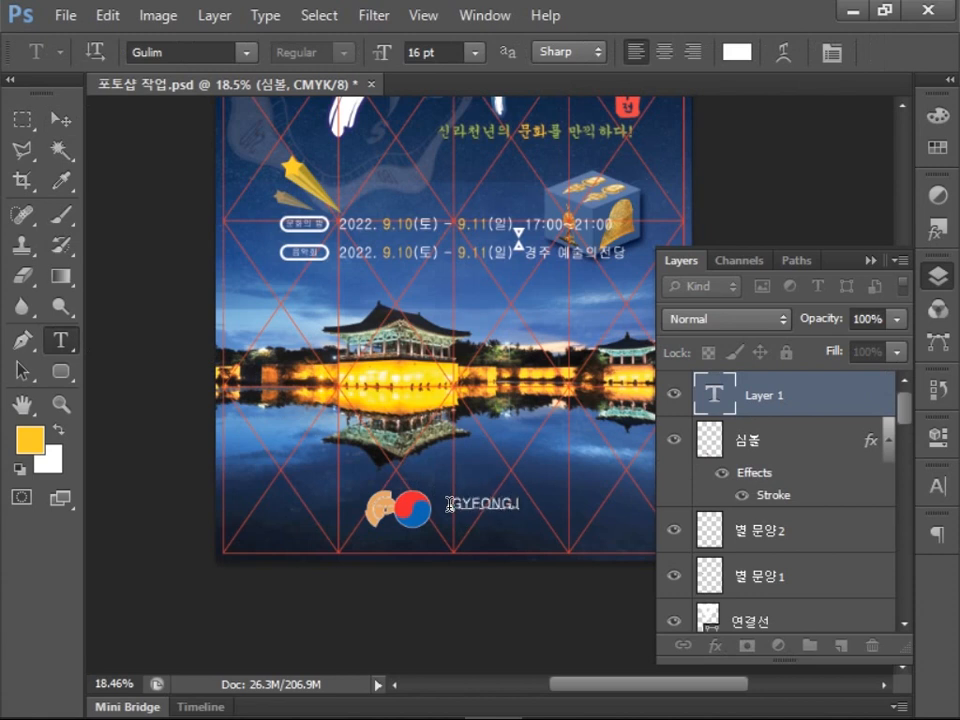
text(U WORLD CULTURE)
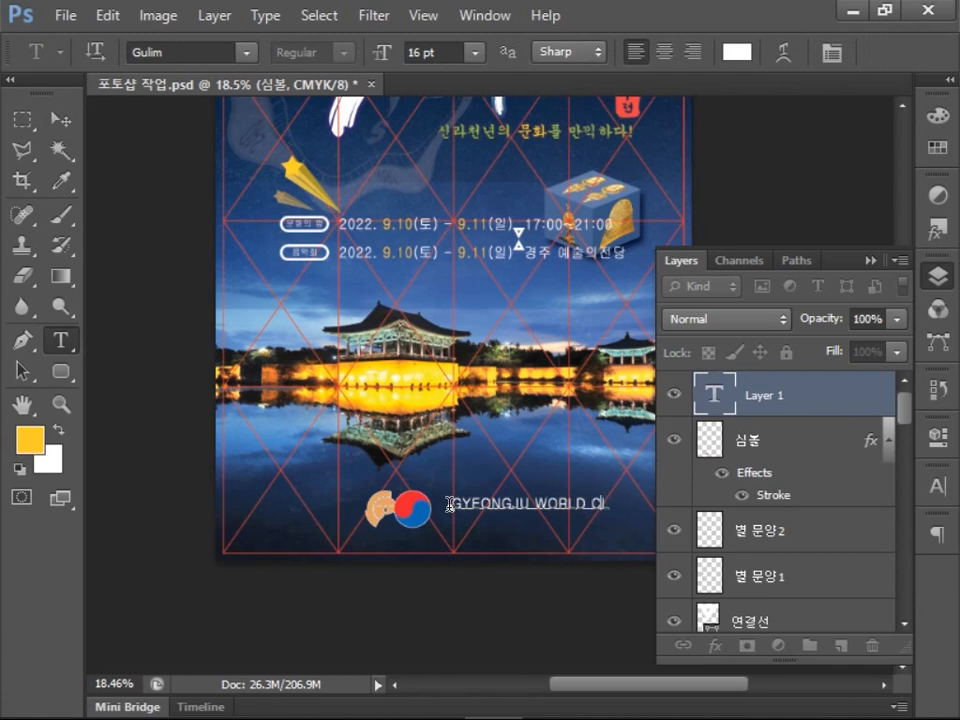
text( EXPO)
key(ctrl+Return)
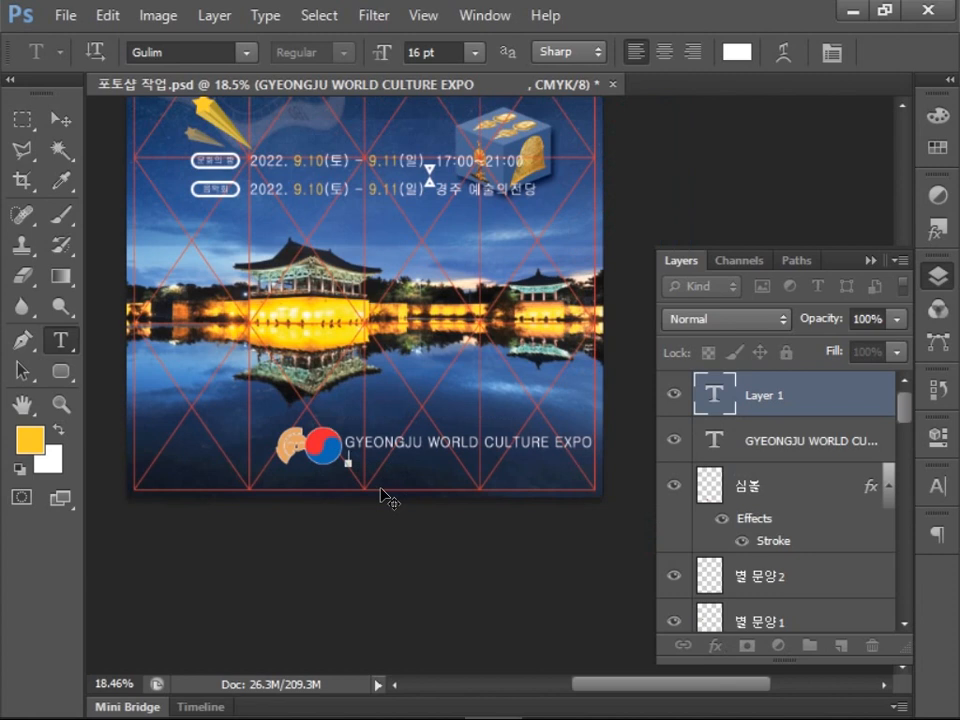
text(경주세계문화엑스포)
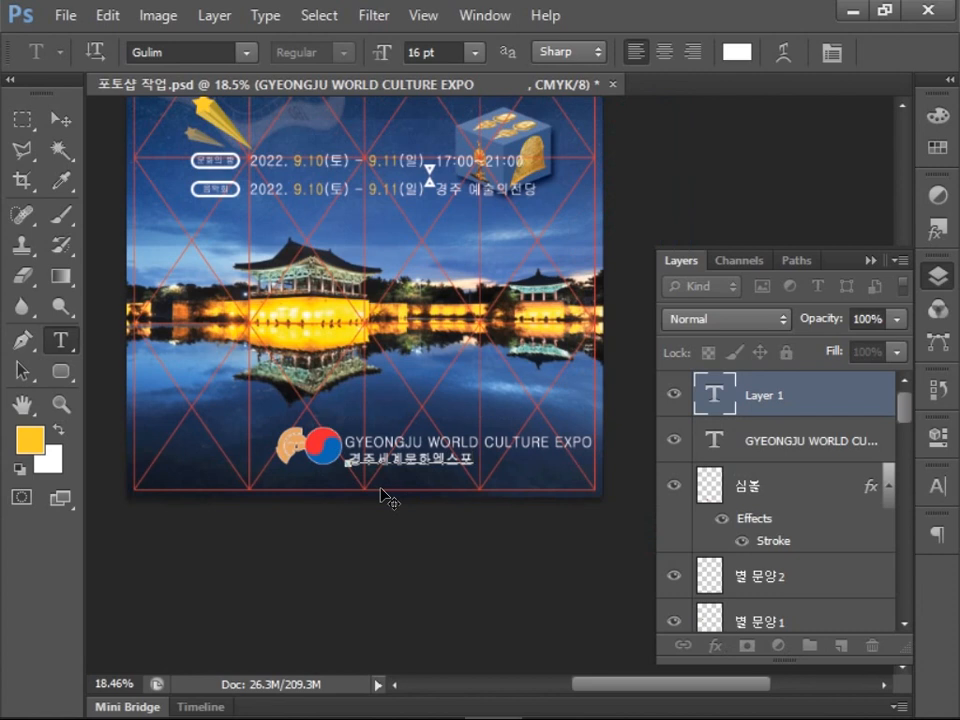
key(ctrl+Return)
Change the GYEONGJU WORLD CULTURE EXPO text to the HYShortSamul font and move it slightly up.
drag(592, 441, 345, 441)
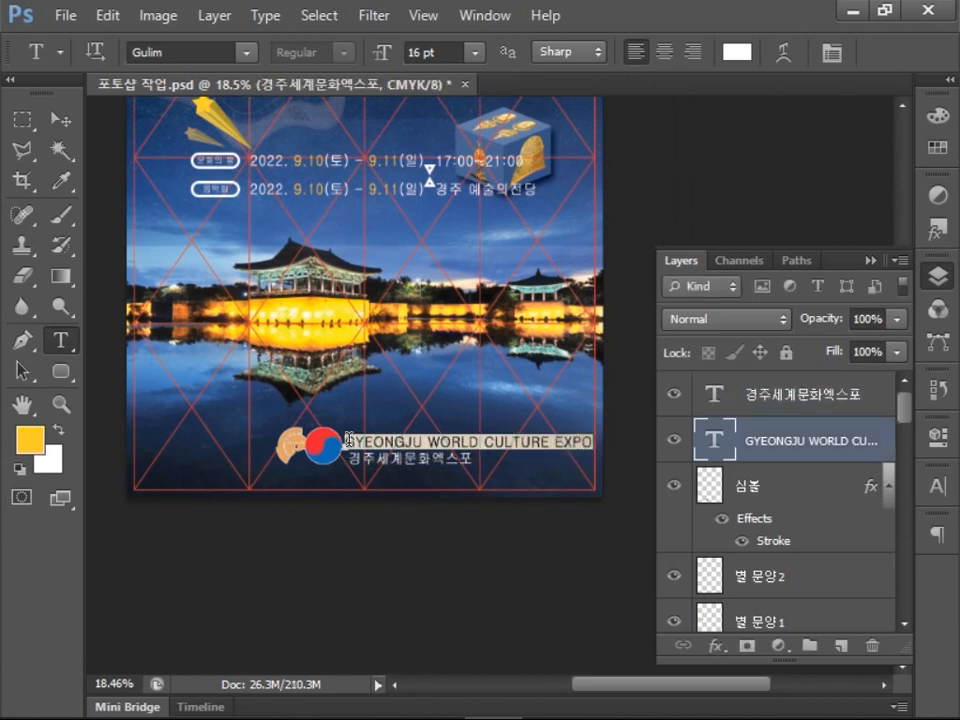
click(932, 486)
click(791, 463)
scroll(812, 335, down, 1)
click(801, 397)
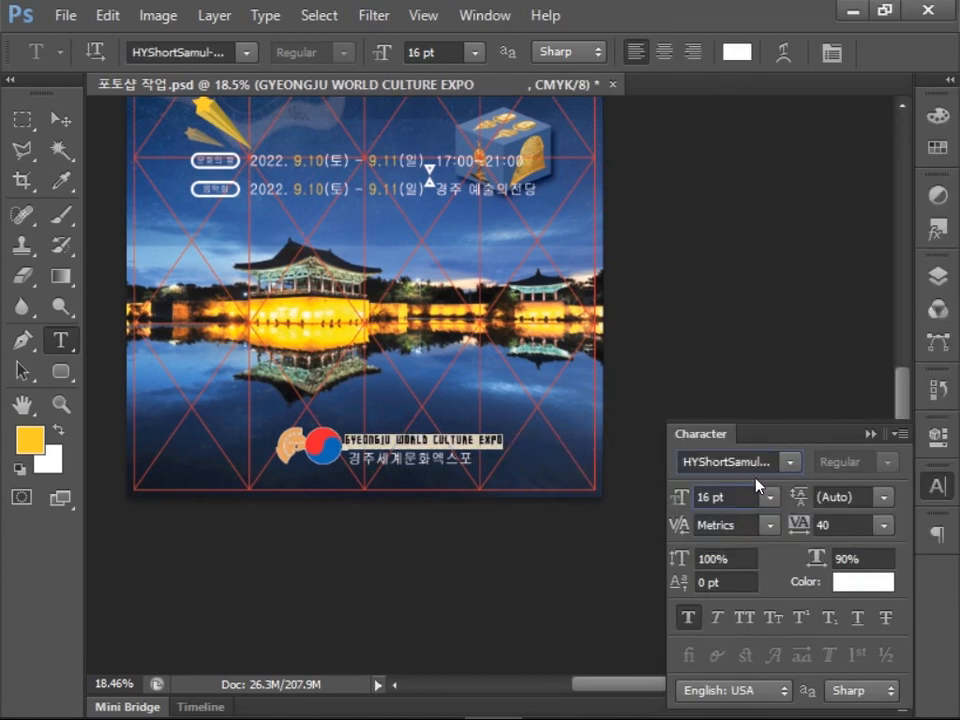
click(200, 301)
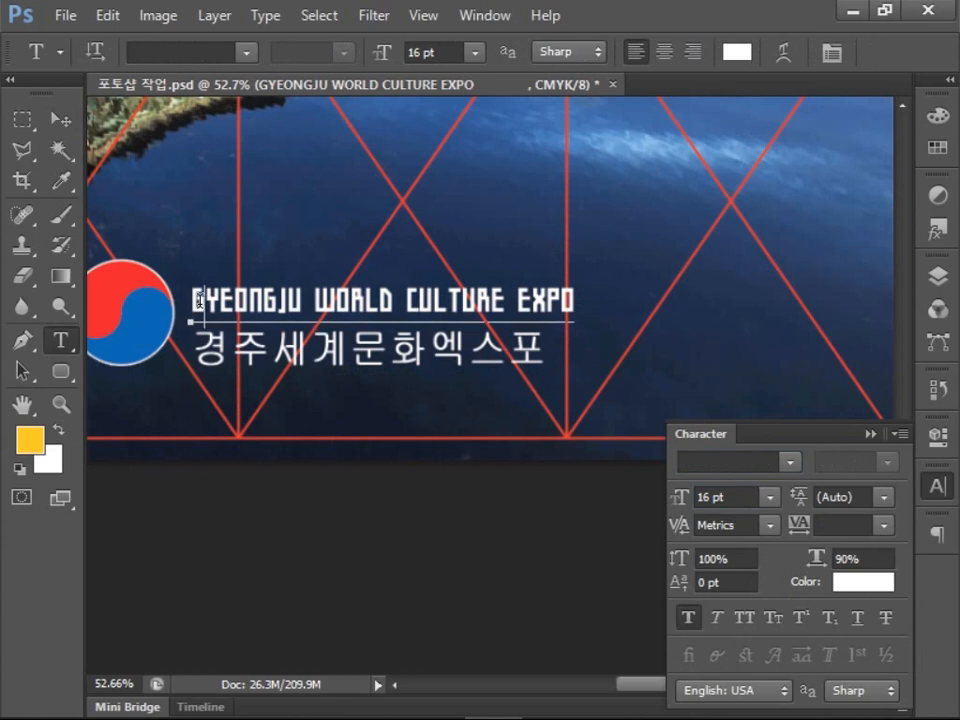
drag(200, 301, 658, 306)
click(50, 119)
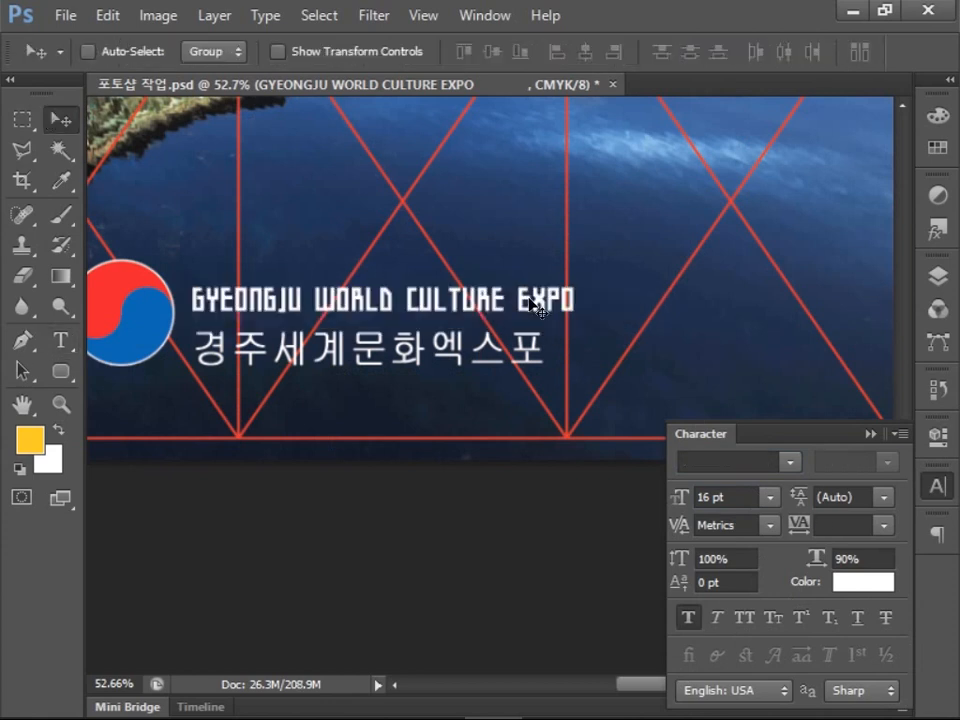
drag(525, 298, 516, 288)
Format the 경주세계문화엑스포 line in the HYShortSamul font at 30 pt with a tracking of 50.
click(60, 340)
drag(193, 347, 548, 347)
click(791, 462)
click(775, 454)
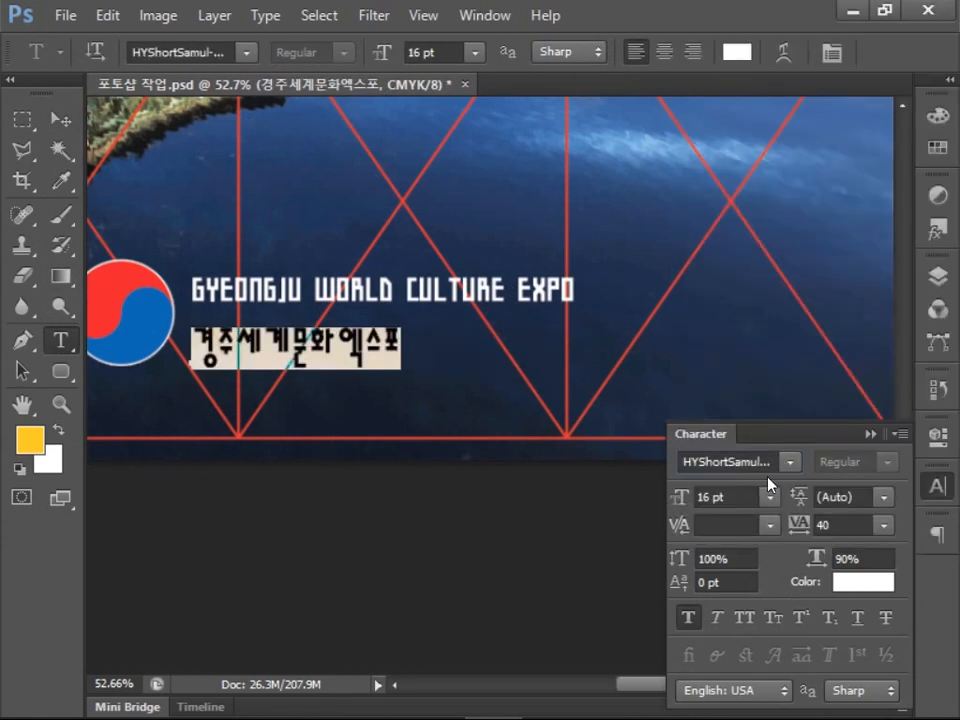
click(884, 526)
click(859, 315)
double_click(702, 497)
text(30)
key(Return)
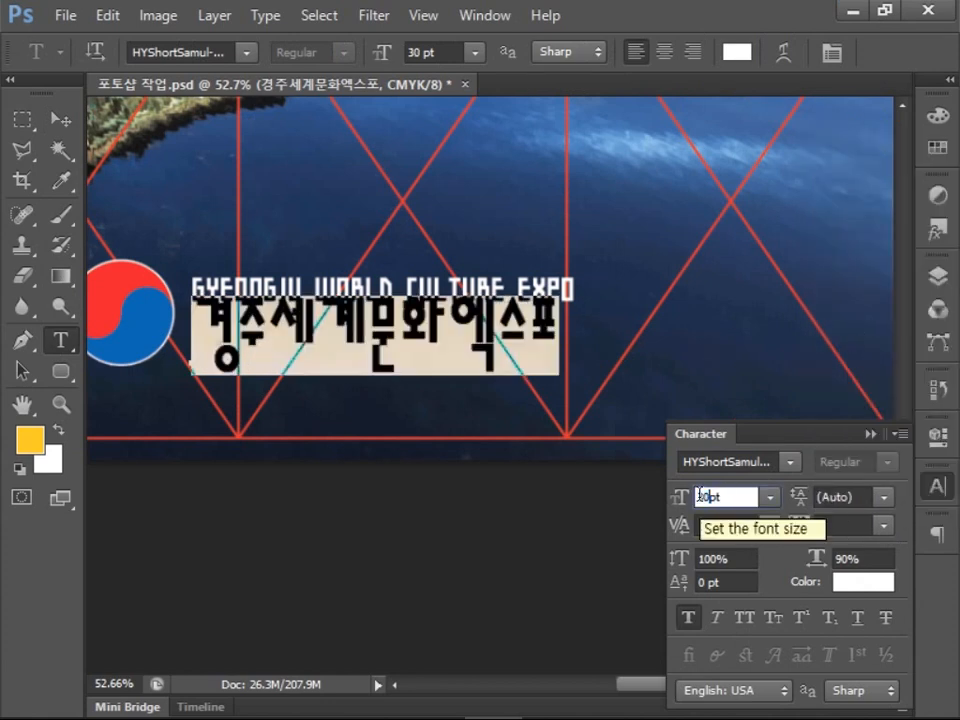
click(884, 526)
click(879, 426)
Reduce the 경주세계문화엑스포 text to 25 pt and centre it directly under the English line.
click(60, 119)
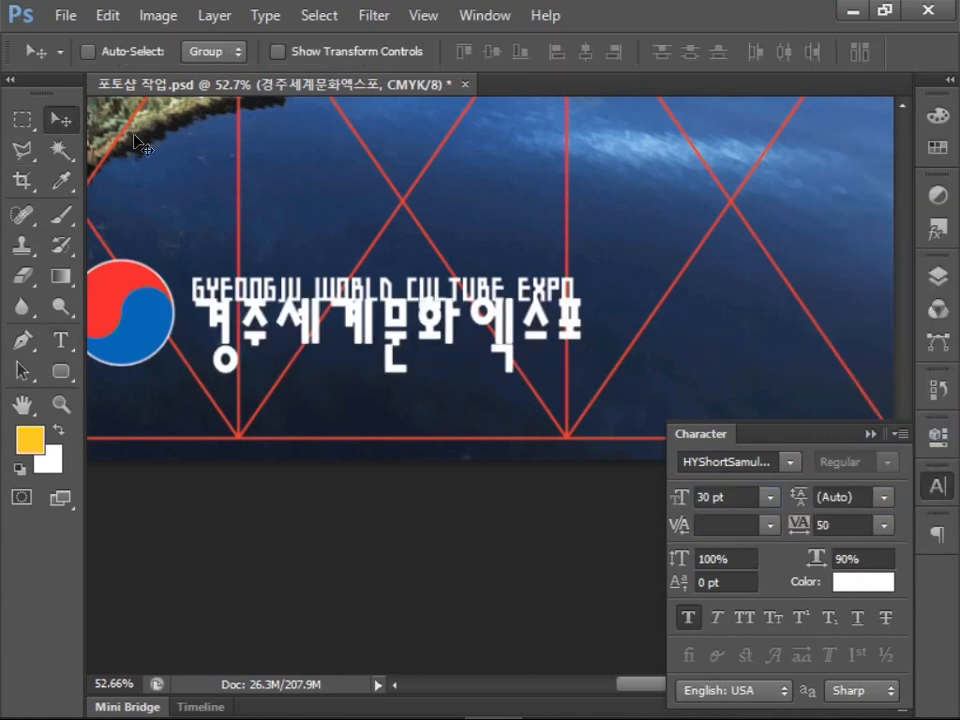
drag(484, 377, 482, 366)
click(60, 340)
drag(575, 349, 172, 356)
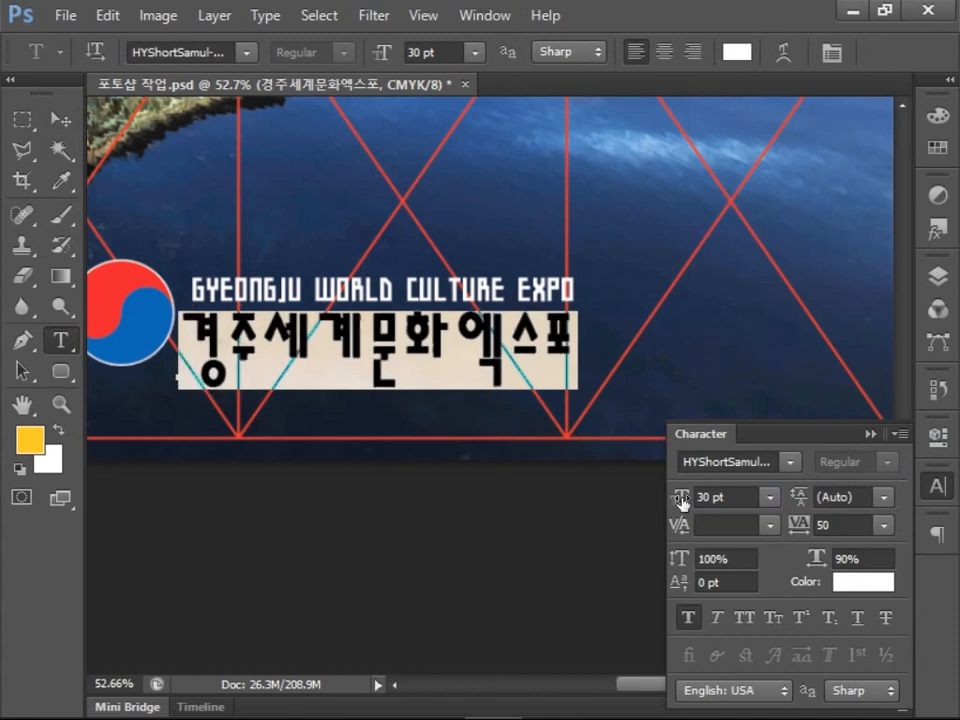
double_click(701, 497)
text(25)
click(60, 119)
drag(450, 360, 491, 349)
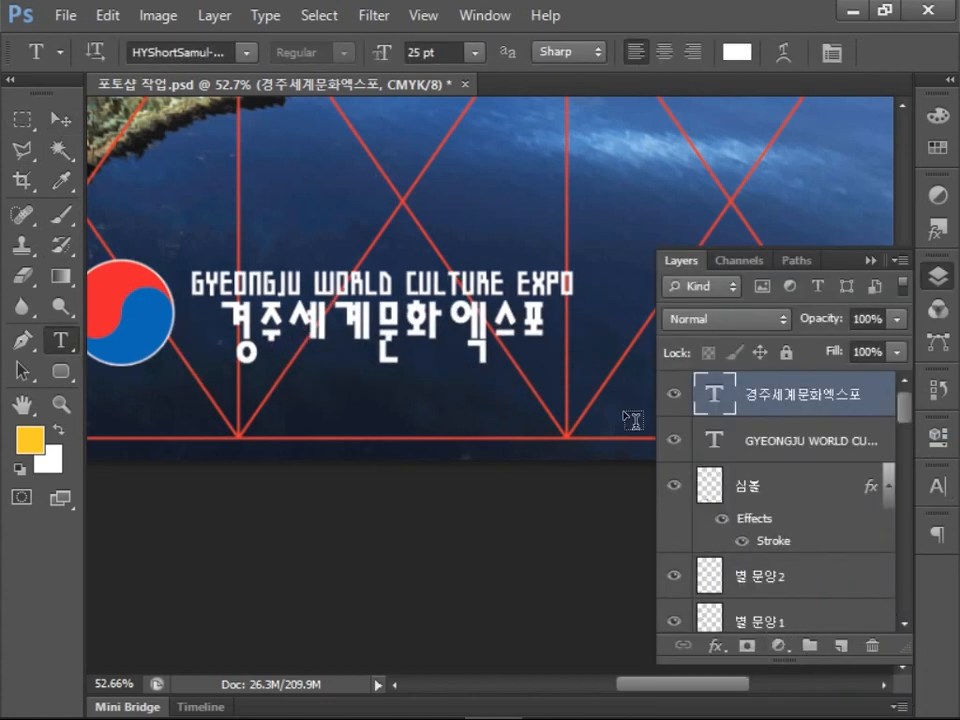
Colour the 경주세계문화엑스포 text black with C0 M0 Y0 K100.
drag(550, 330, 215, 328)
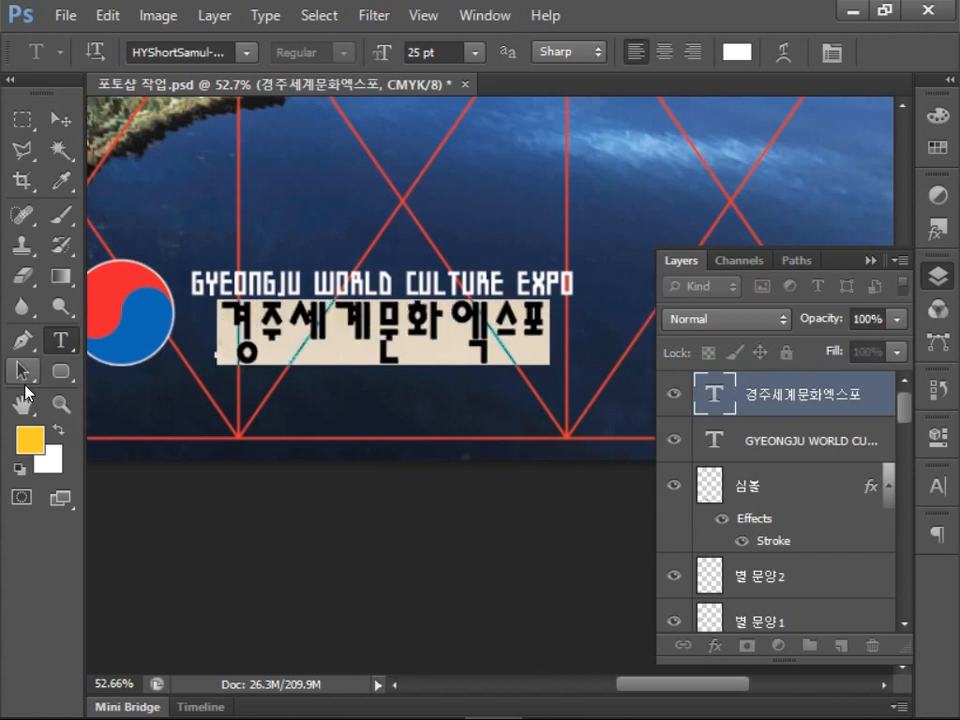
click(30, 438)
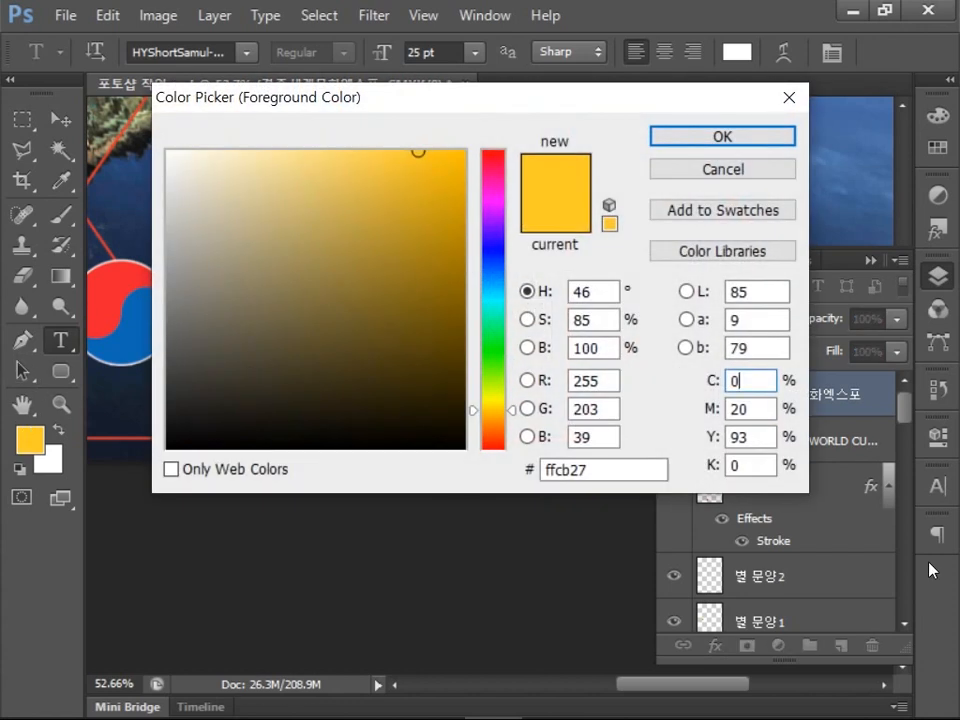
double_click(754, 408)
text(0)
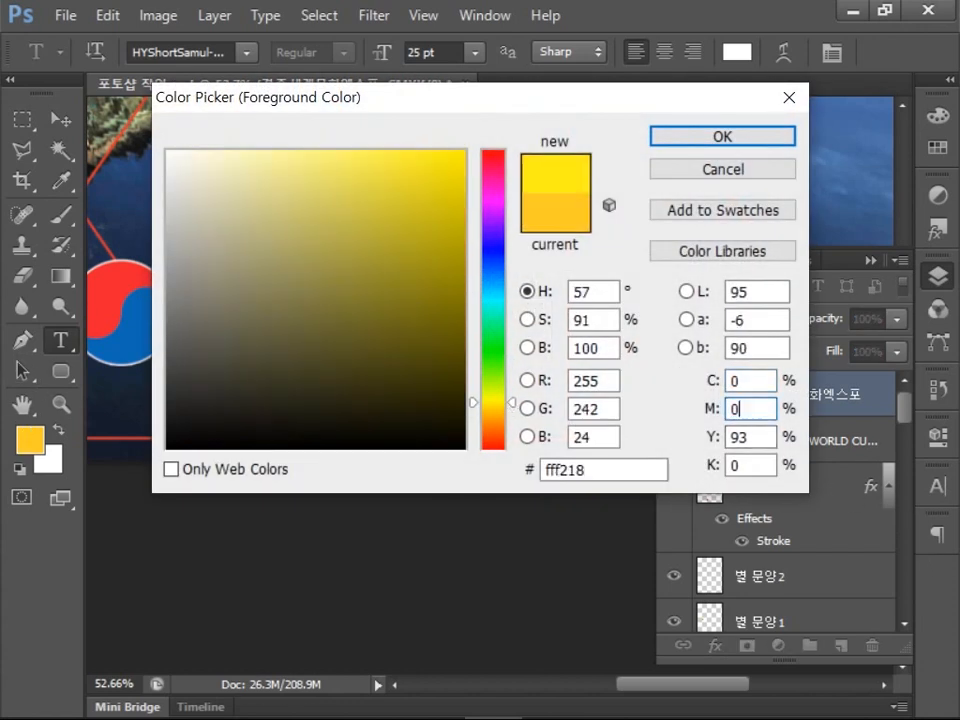
double_click(762, 436)
text(0)
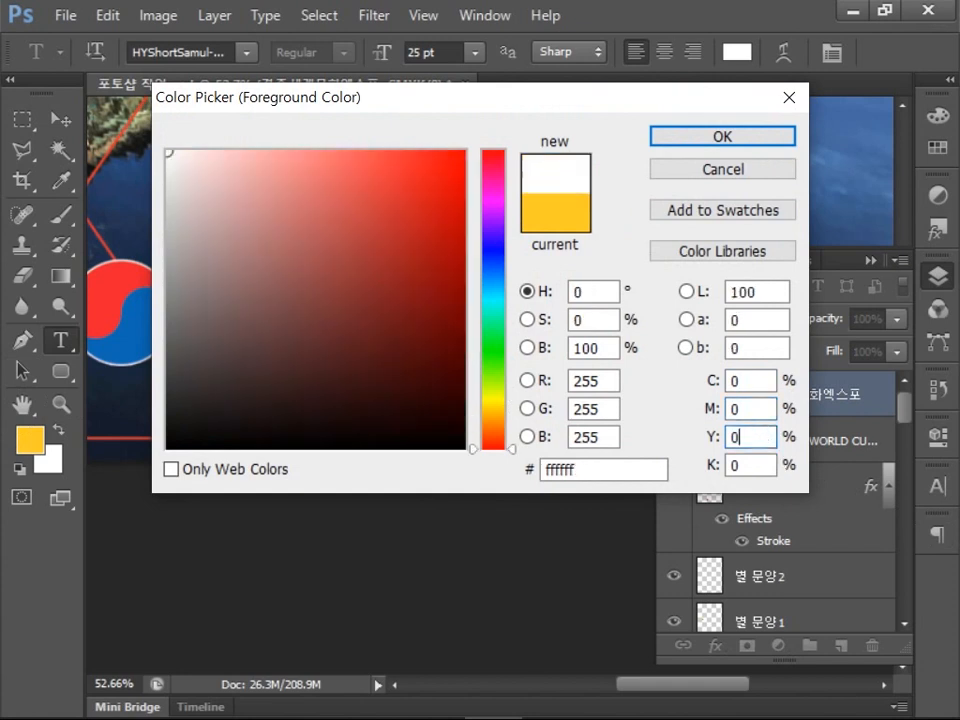
double_click(757, 463)
text(100)
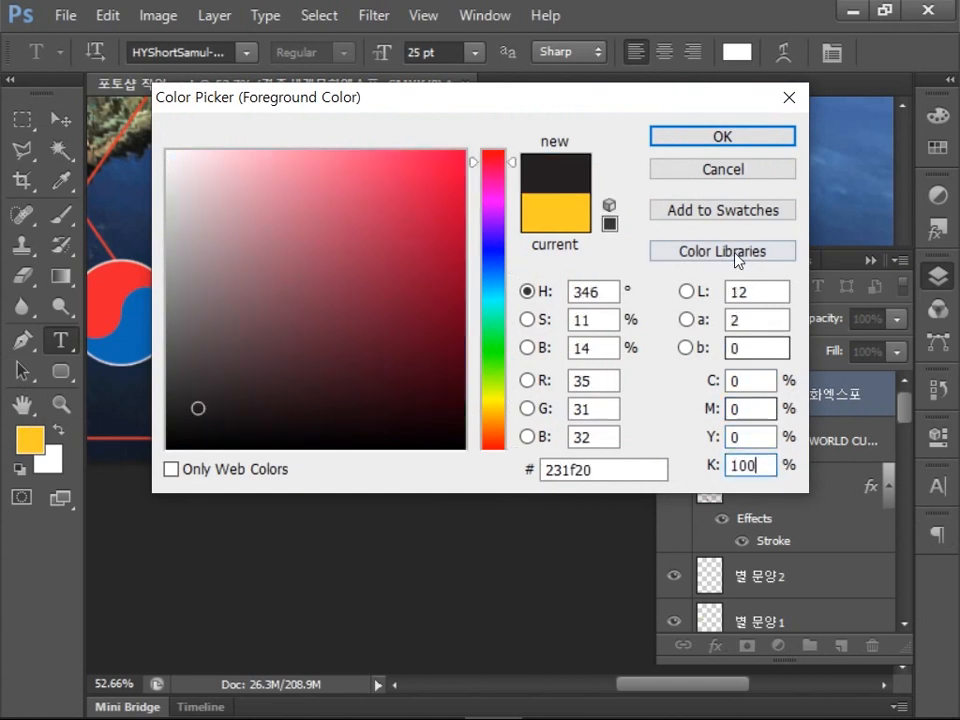
click(681, 137)
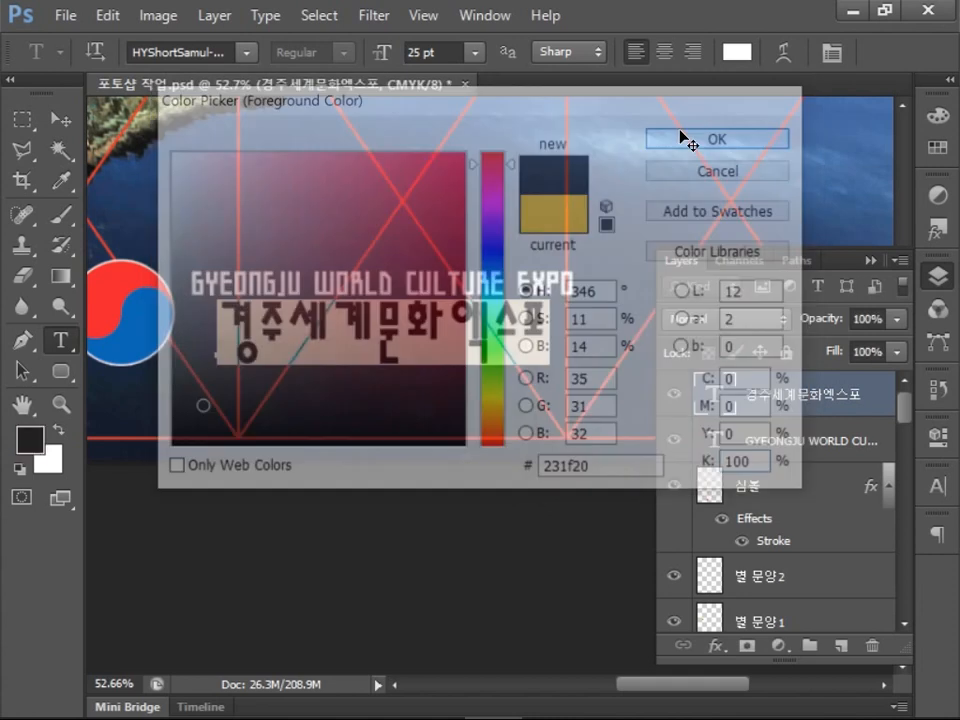
Apply the same K100 black to the whole GYEONGJU WORLD CULTURE EXPO line.
click(194, 285)
key(ctrl+a)
click(29, 438)
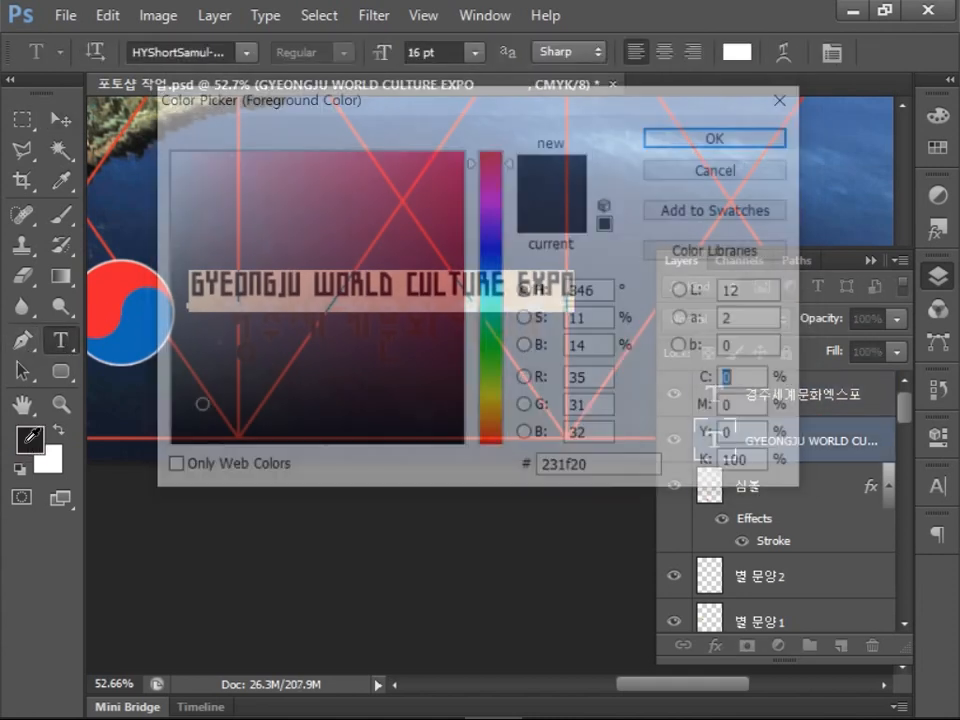
click(679, 138)
key(ctrl+Return)
key(v)
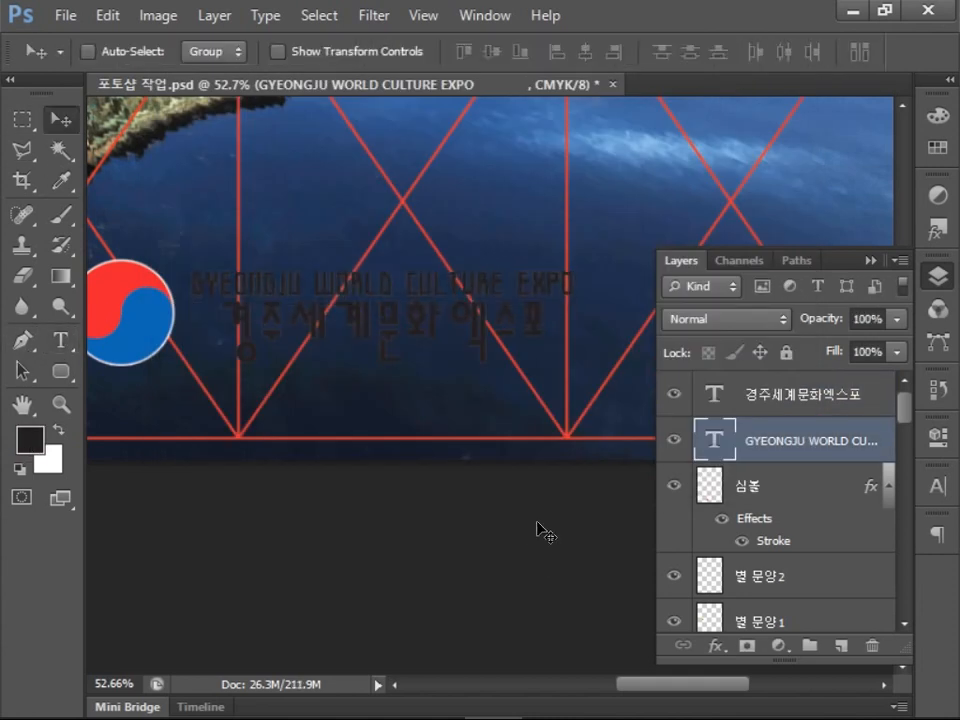
Add a 3 px outside stroke in white (C0 M0 Y0 K0) to the GYEONGJU WORLD CULTURE EXPO layer.
double_click(888, 448)
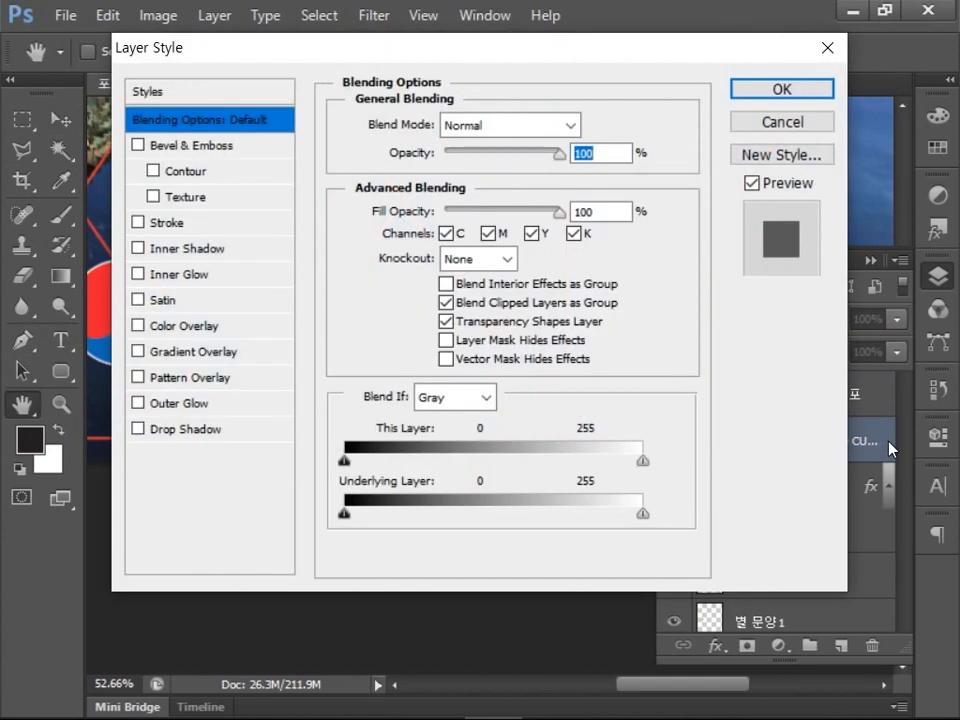
click(215, 230)
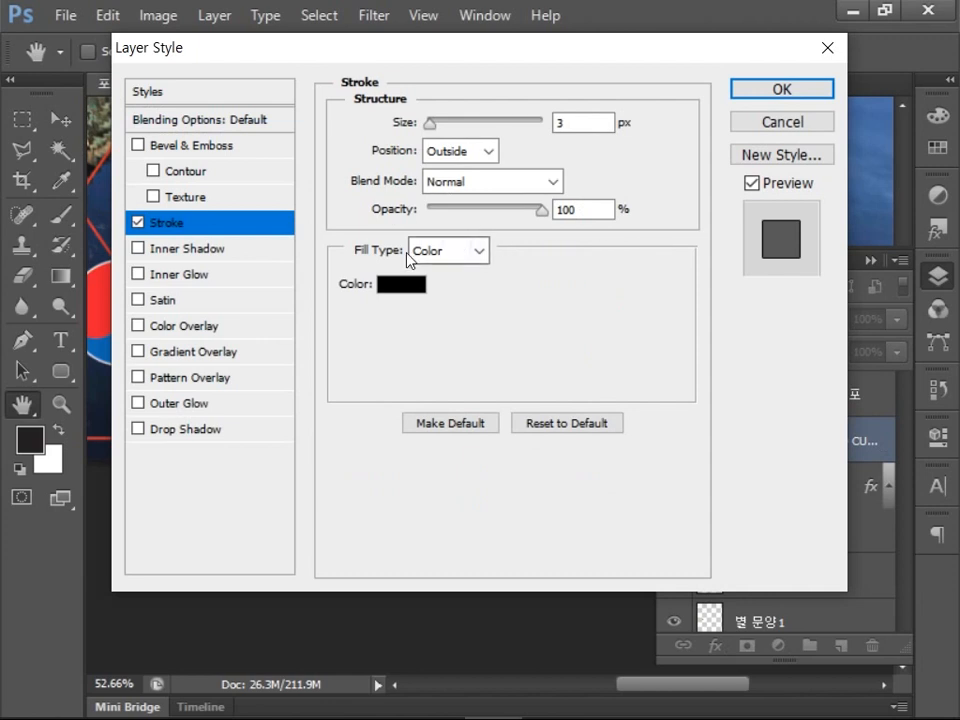
click(401, 284)
text(0)
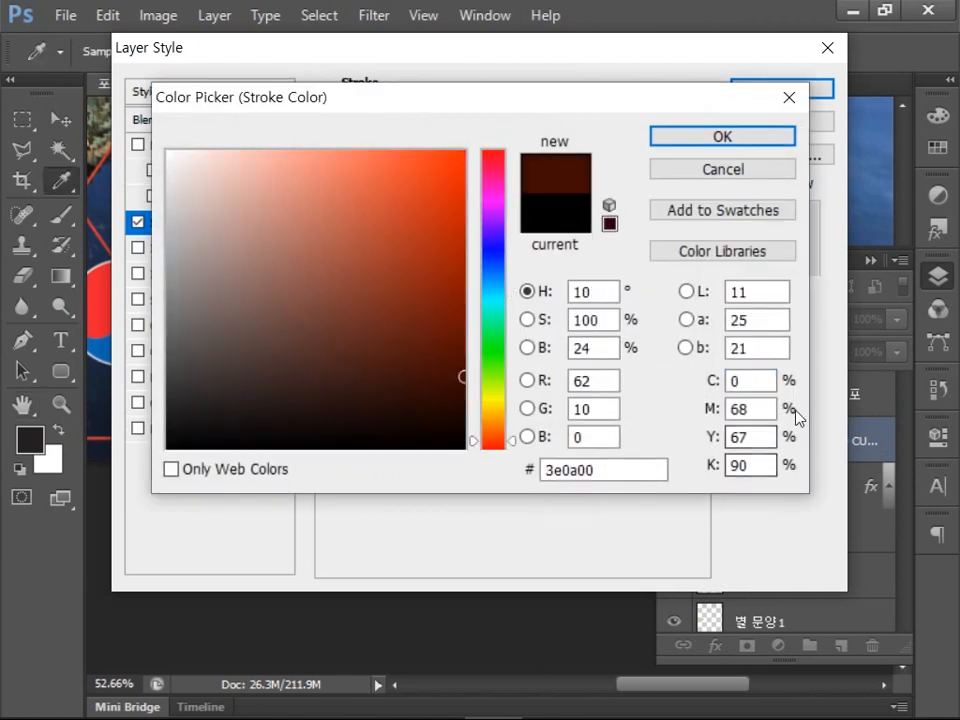
double_click(748, 408)
text(0)
double_click(741, 436)
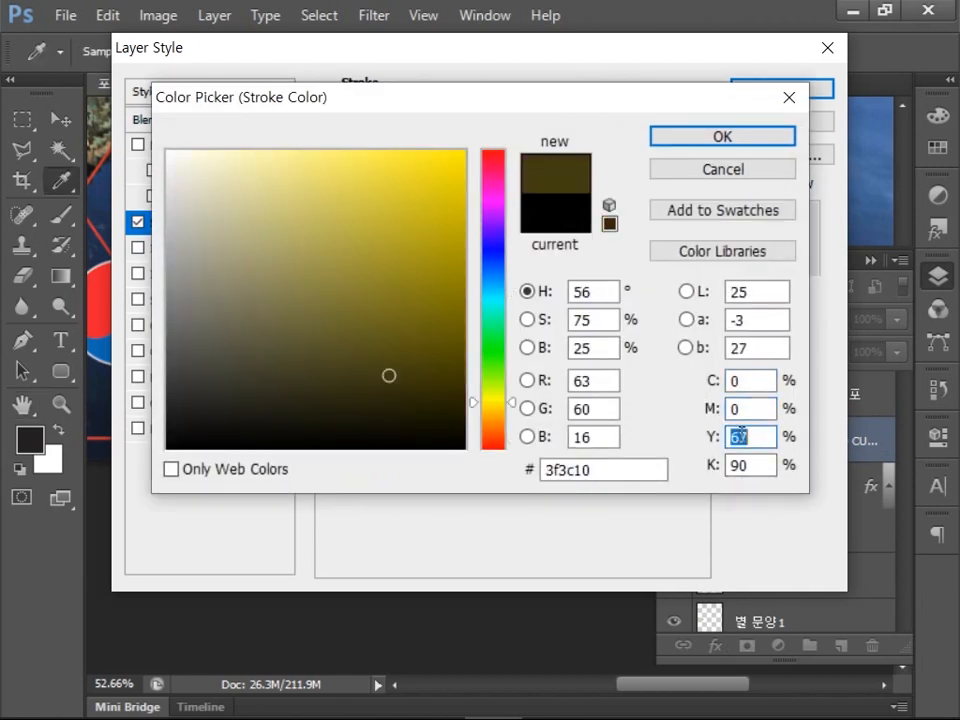
text(0)
double_click(752, 461)
text(0)
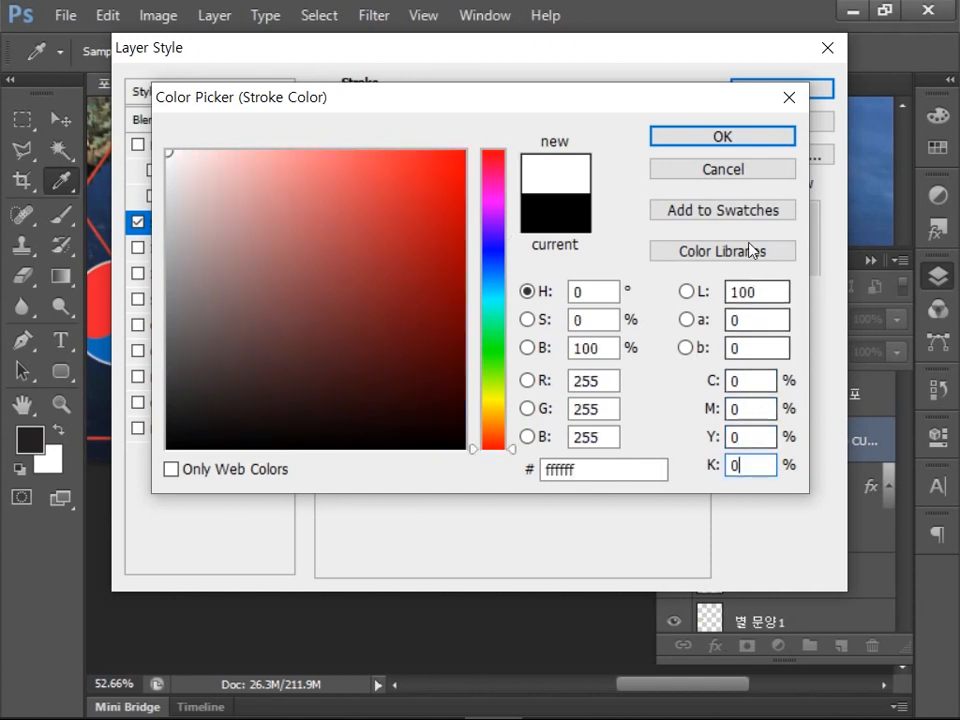
click(691, 144)
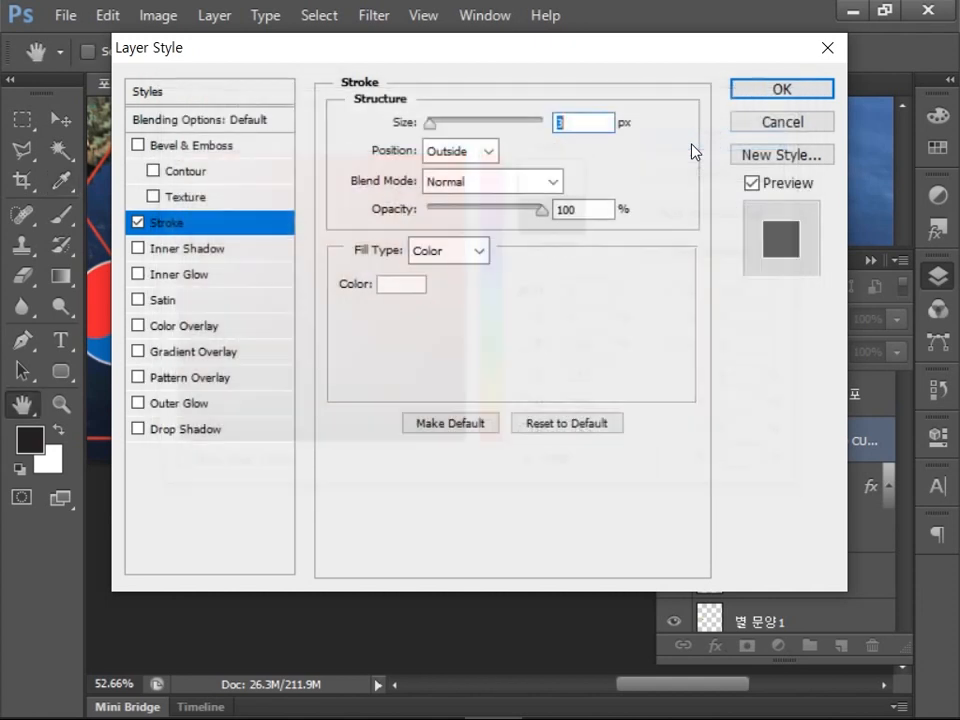
click(778, 92)
Copy the English text's layer style and paste it onto the 경주세계문화엑스포 layer.
right_click(815, 437)
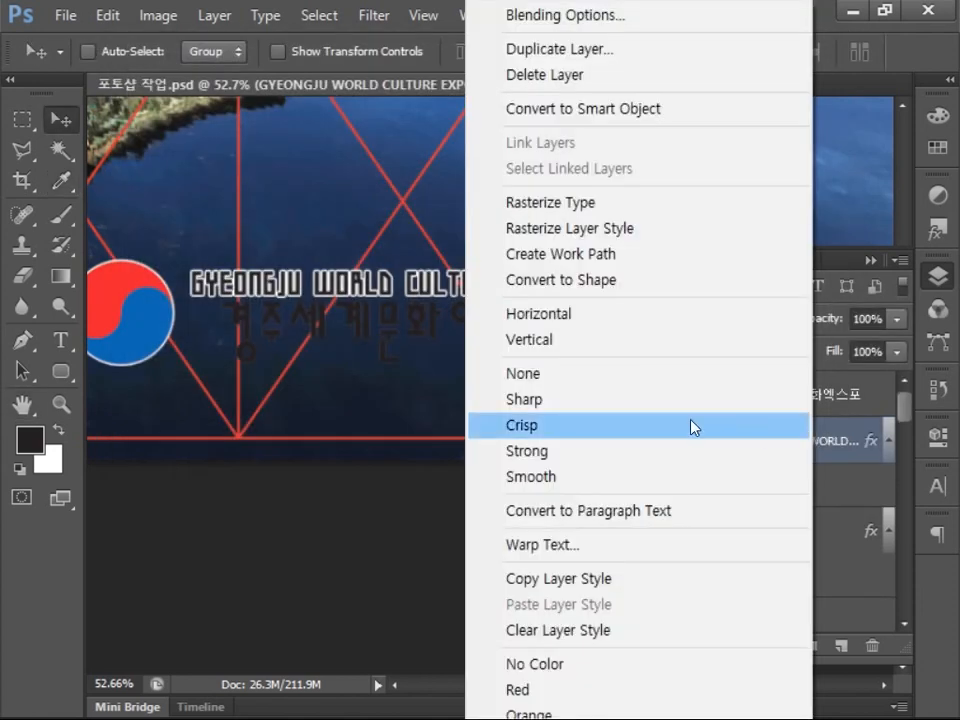
click(643, 575)
right_click(811, 395)
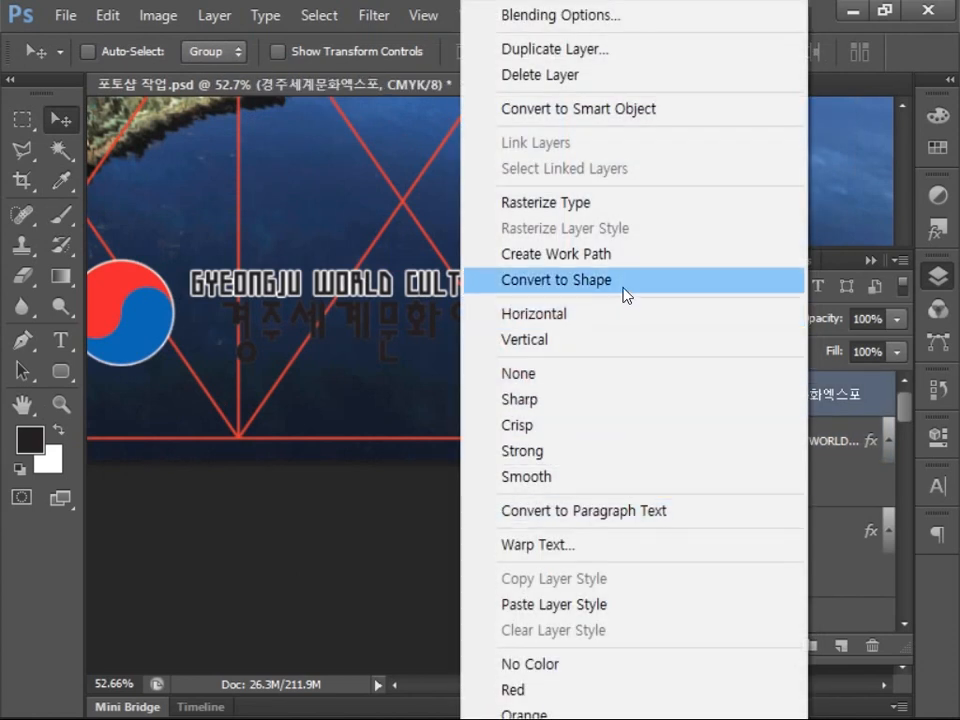
click(640, 608)
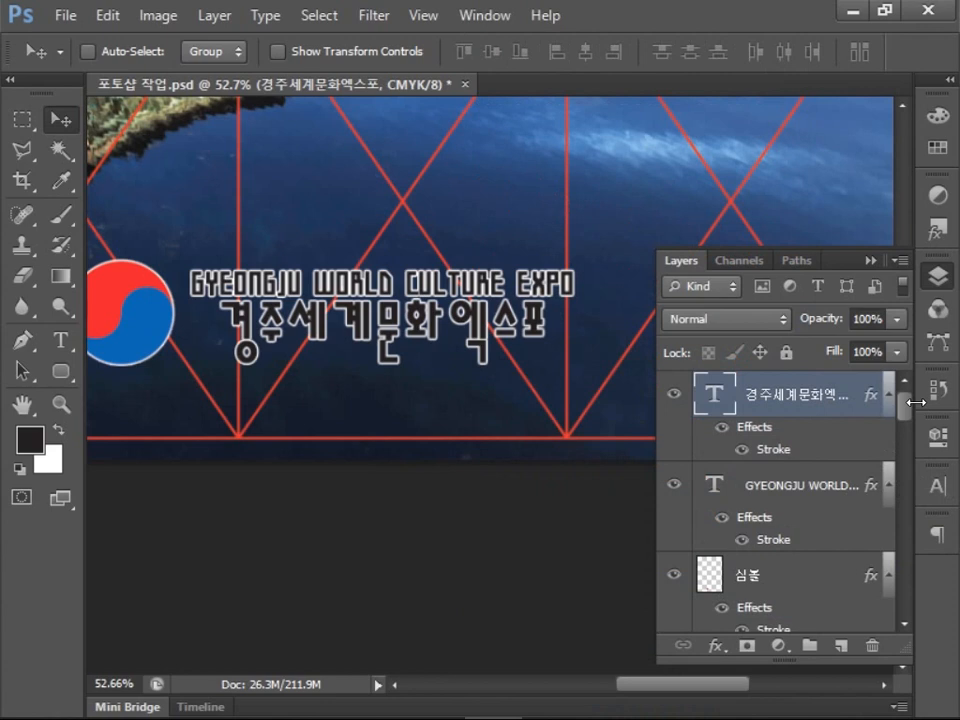
Hide the 그리드 layer and save the poster document.
scroll(475, 335, down, 6)
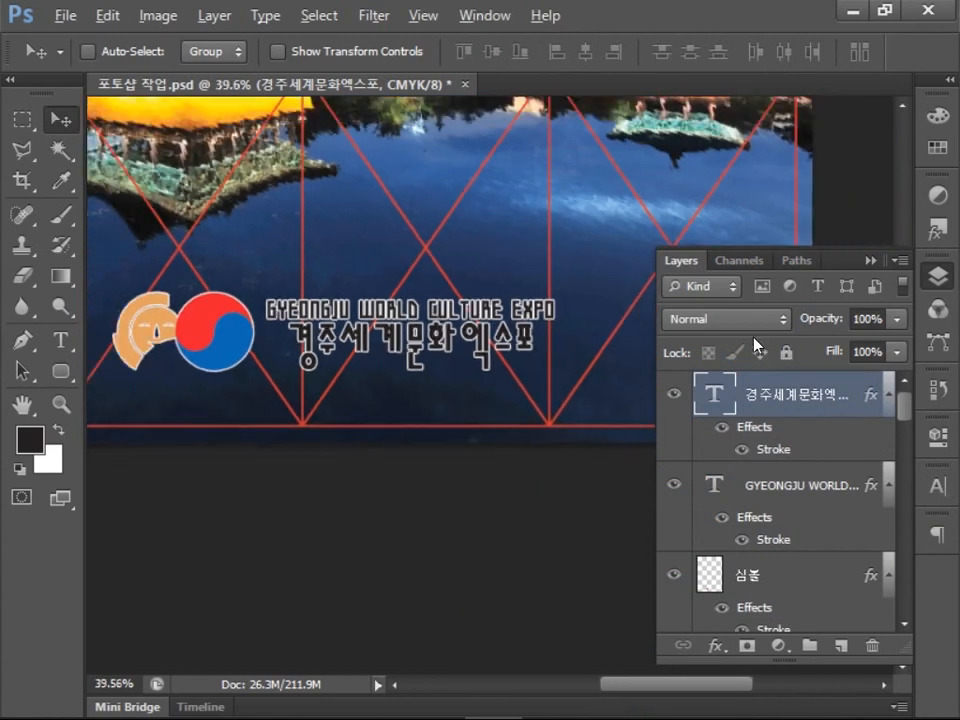
drag(474, 332, 506, 630)
key(ctrl+0)
ctrl+click(465, 478)
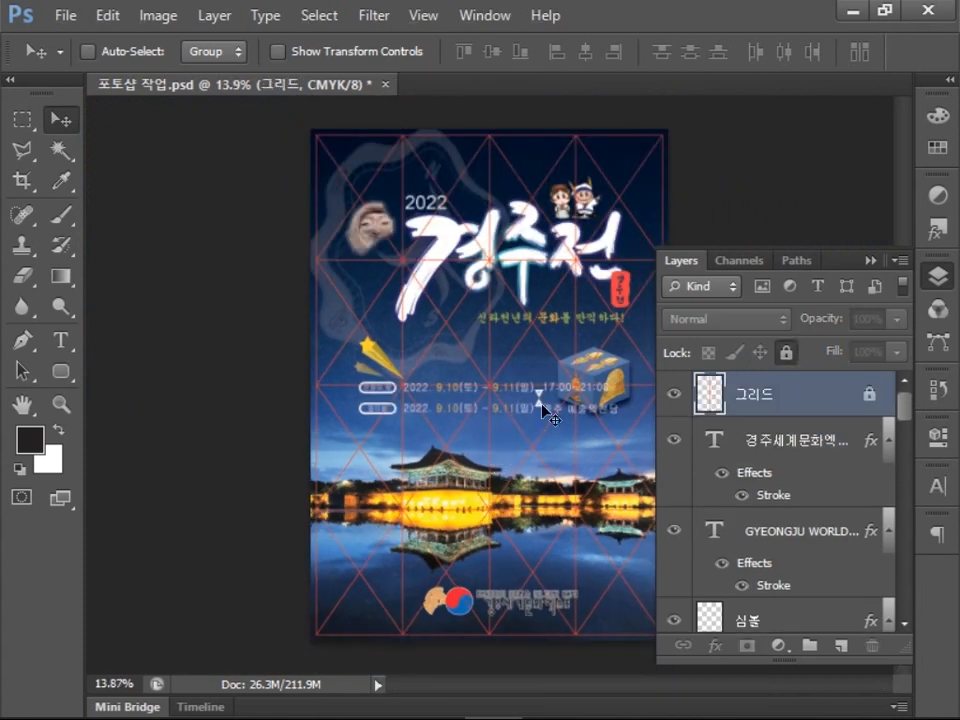
click(673, 394)
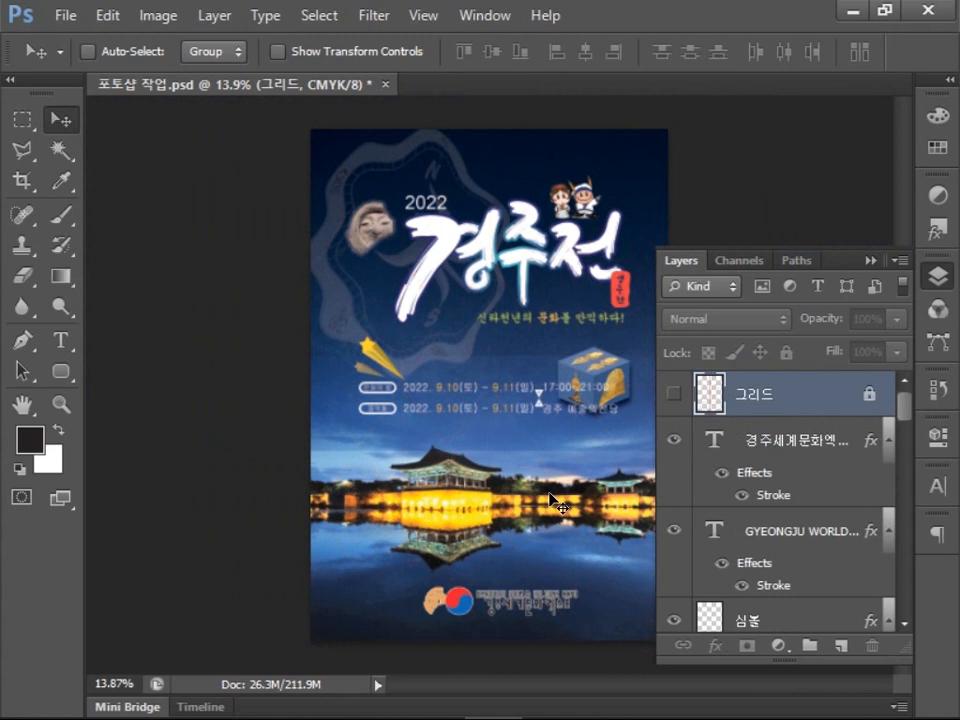
key(ctrl+s)
Stamp all visible layers into a new layer above the 경주세계문화엑스포 layer and convert the document to RGB Color without flattening.
click(804, 442)
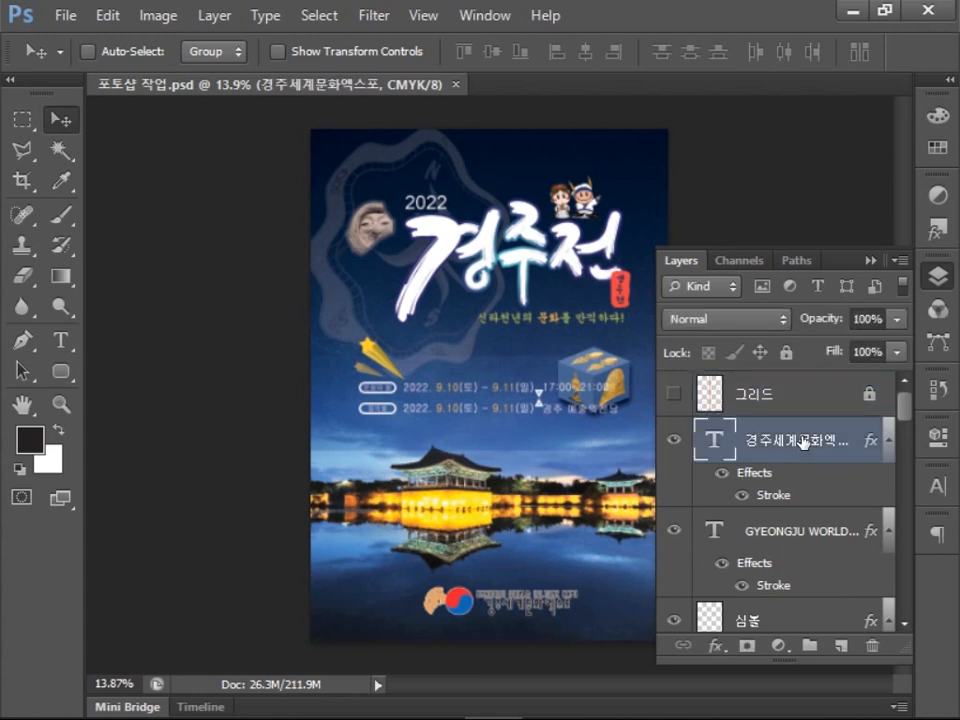
key(ctrl+shift+alt+e)
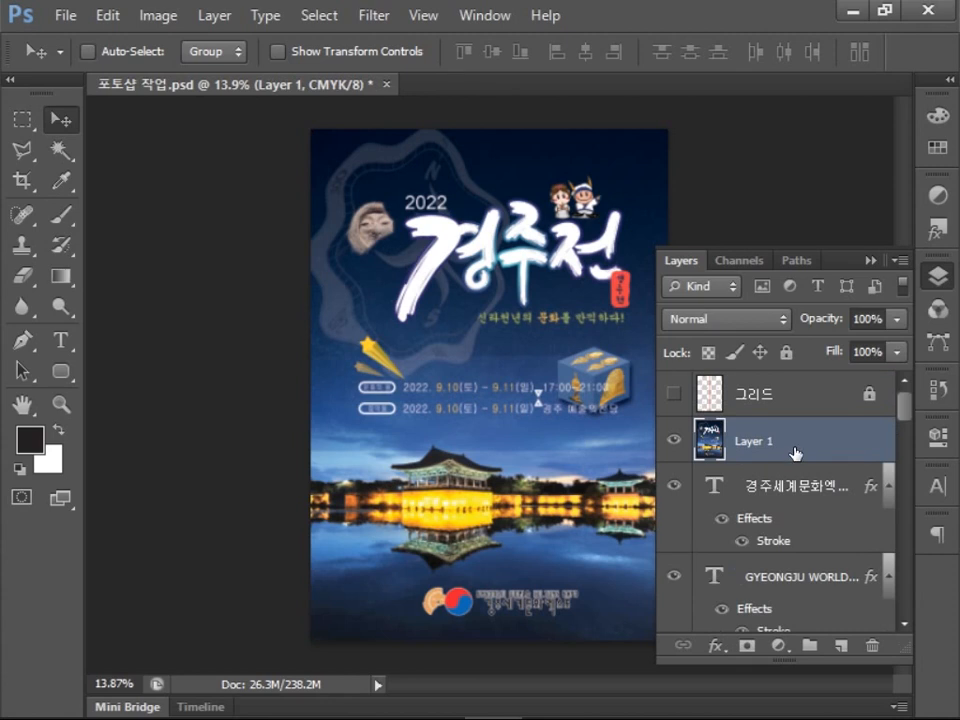
click(148, 26)
mouse_move(326, 41)
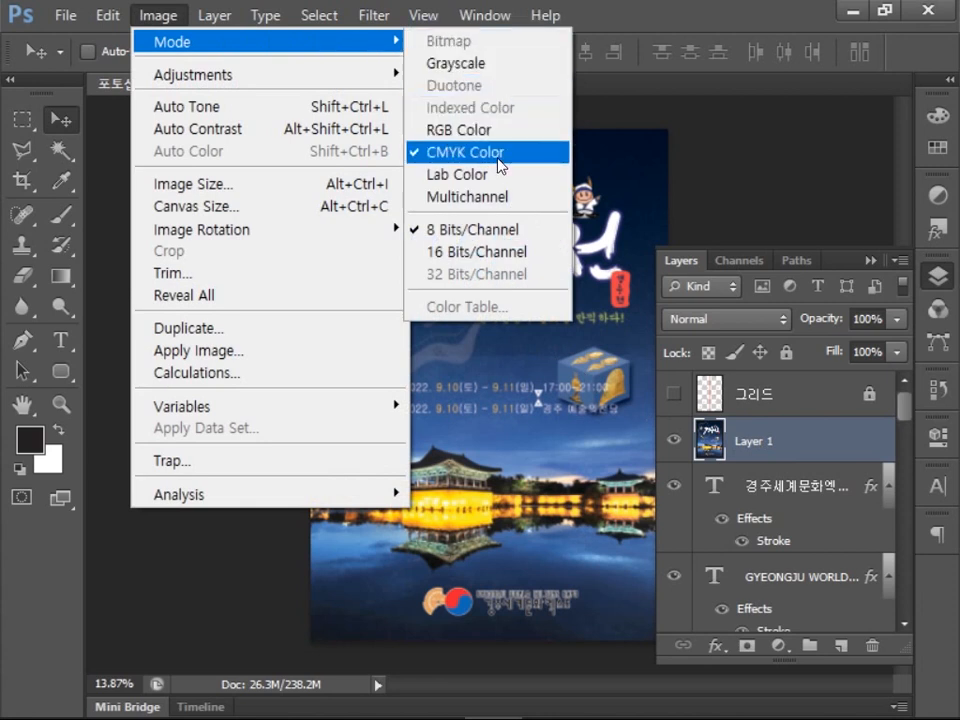
click(482, 132)
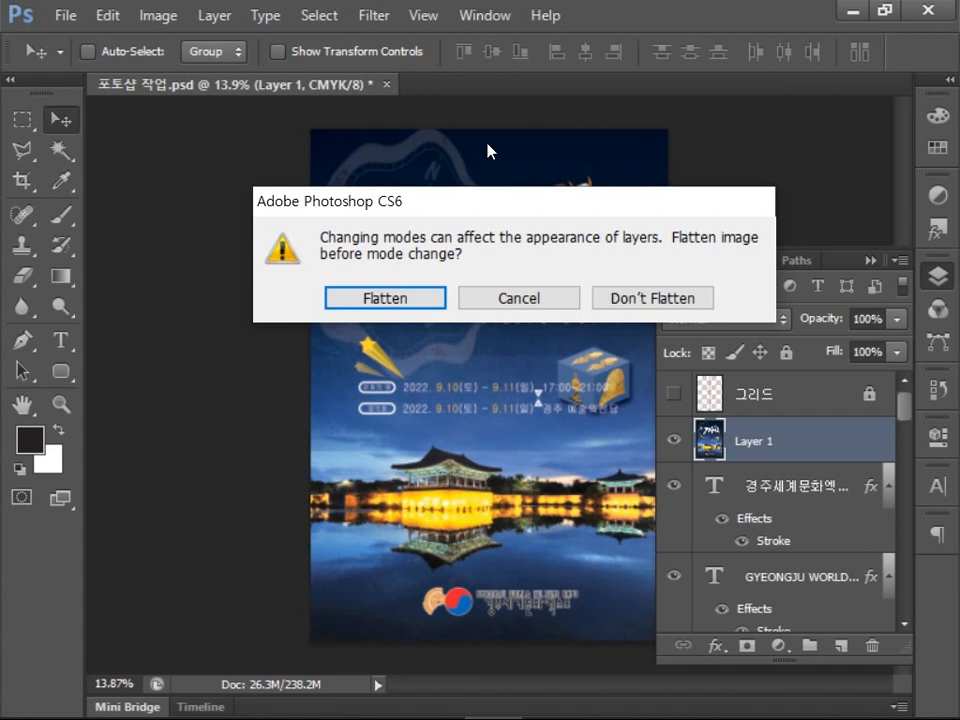
click(630, 300)
Save a JPEG copy of the poster as 포토샵 작업.jpg in the ★경주전 folder at Maximum quality 12, Baseline (Standard).
click(48, 18)
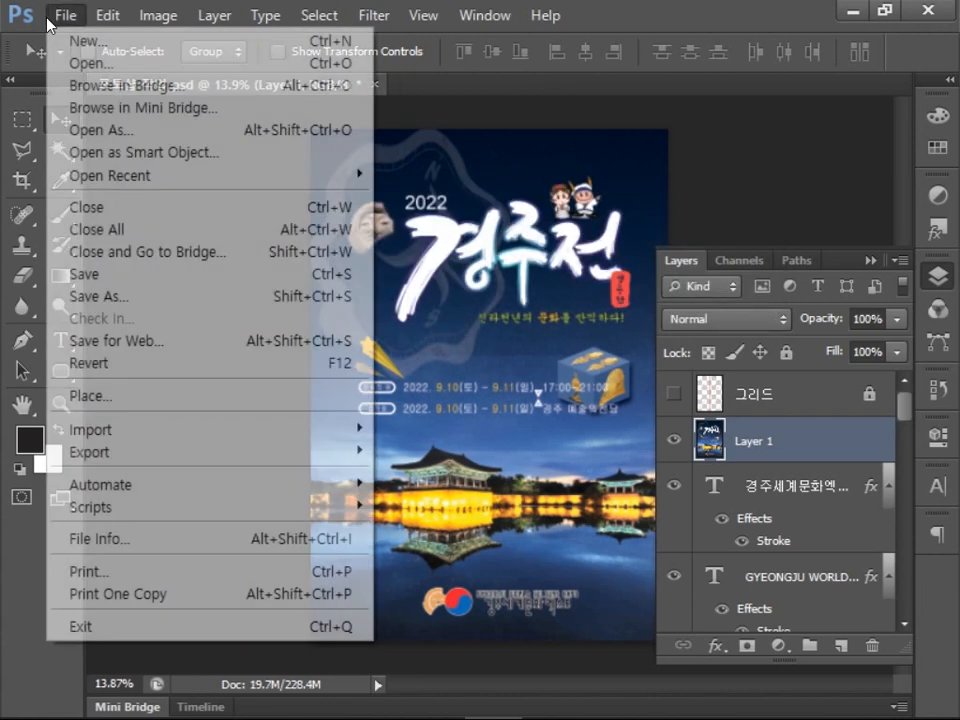
click(173, 305)
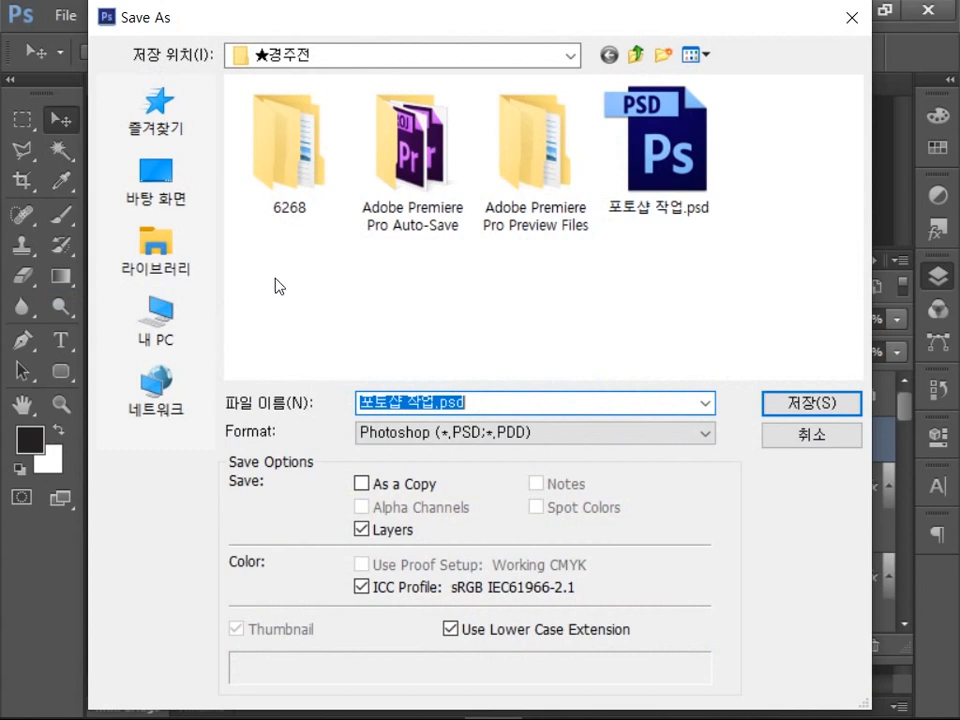
click(650, 344)
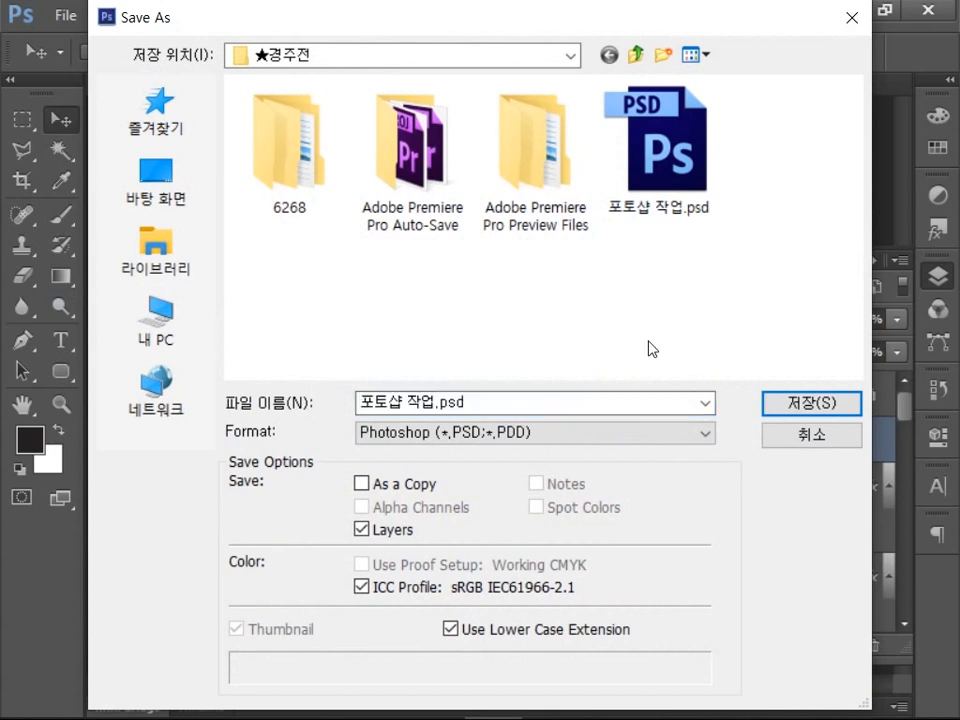
click(624, 437)
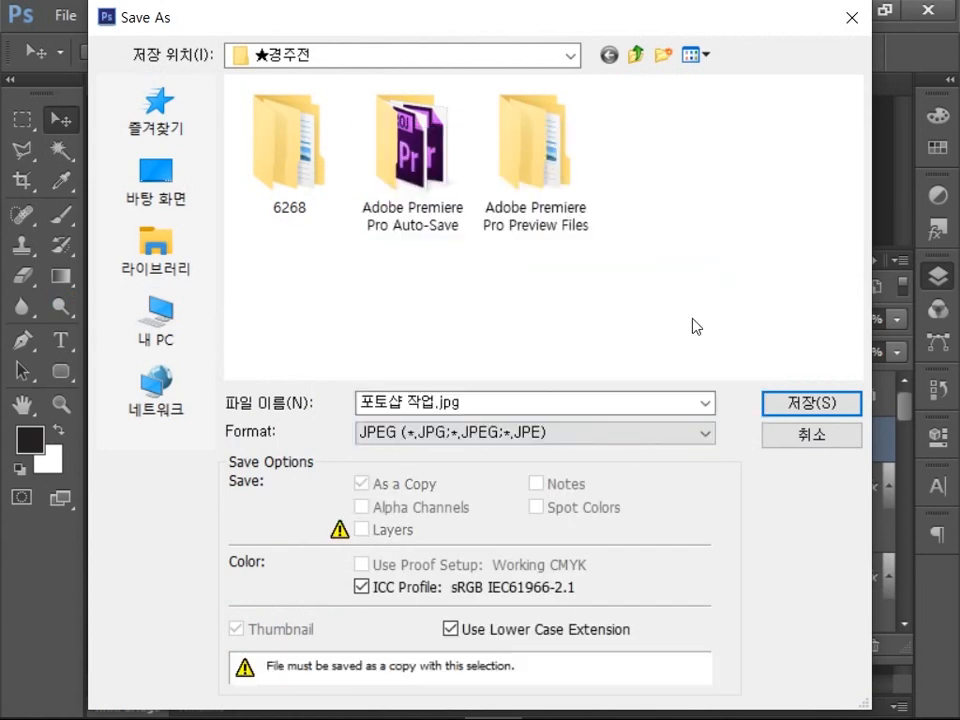
click(811, 402)
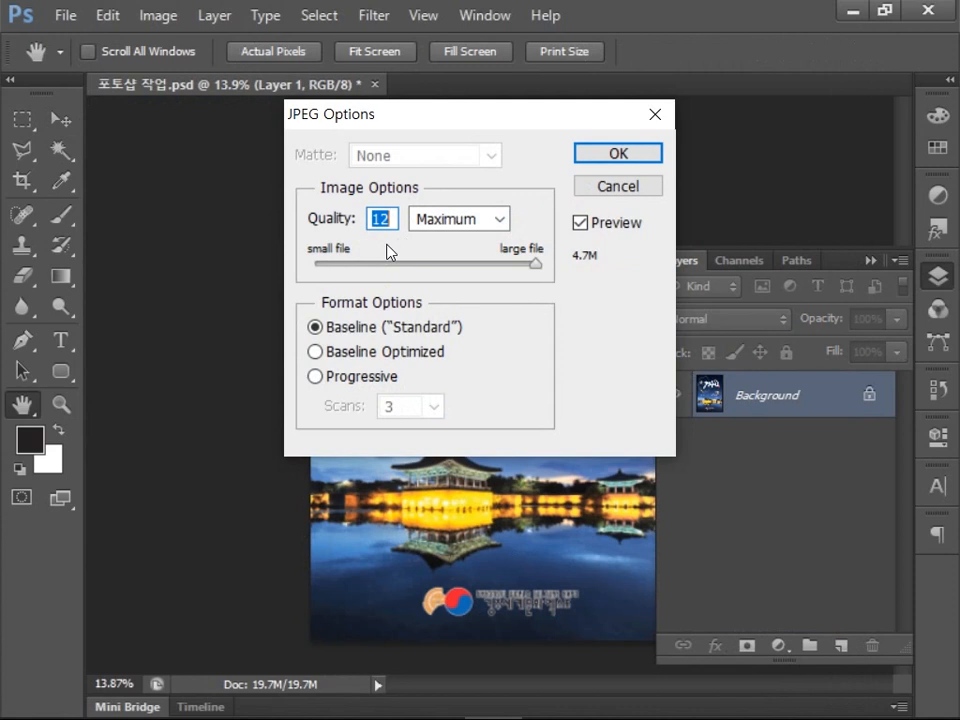
click(619, 157)
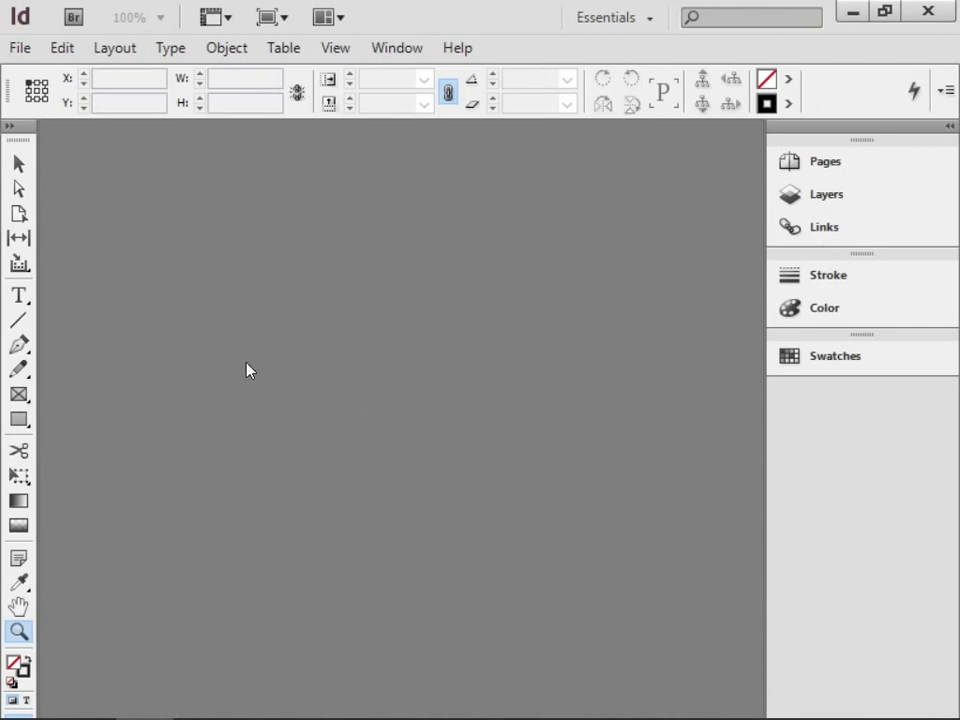
Switch to InDesign and set up a new document with 1 page, no facing pages and A4 page size.
click(20, 48)
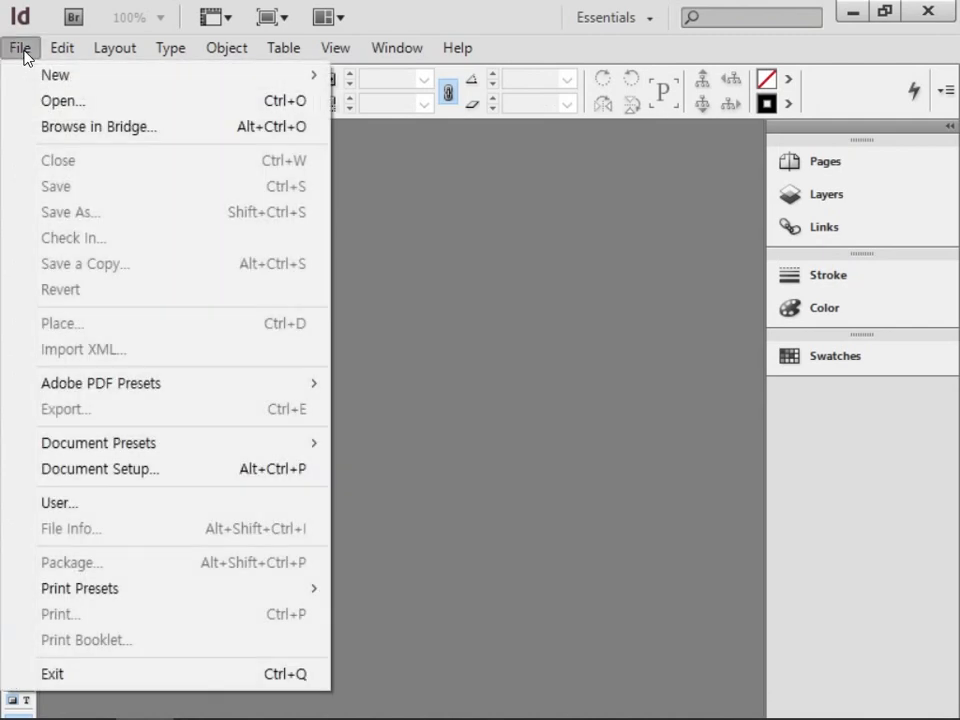
mouse_move(249, 83)
click(367, 80)
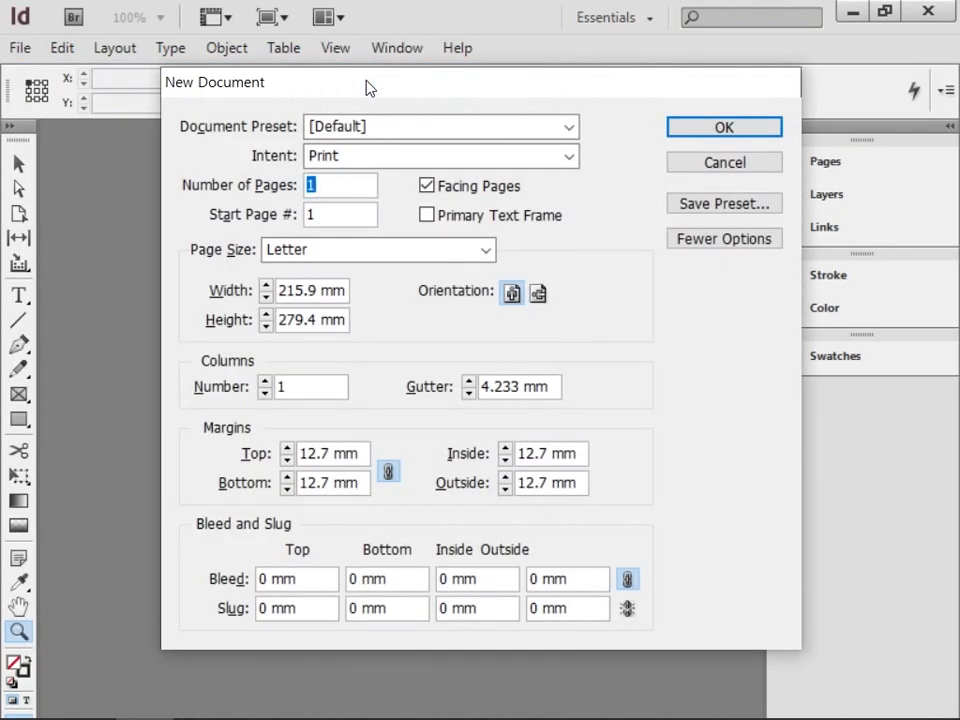
text(1)
click(433, 190)
click(377, 252)
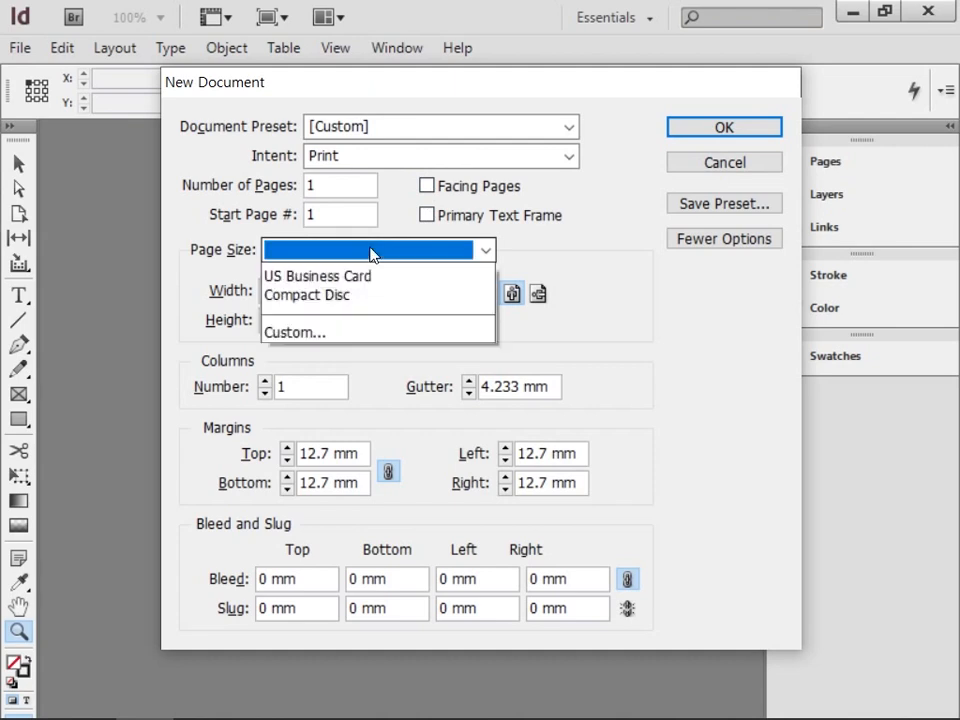
click(338, 405)
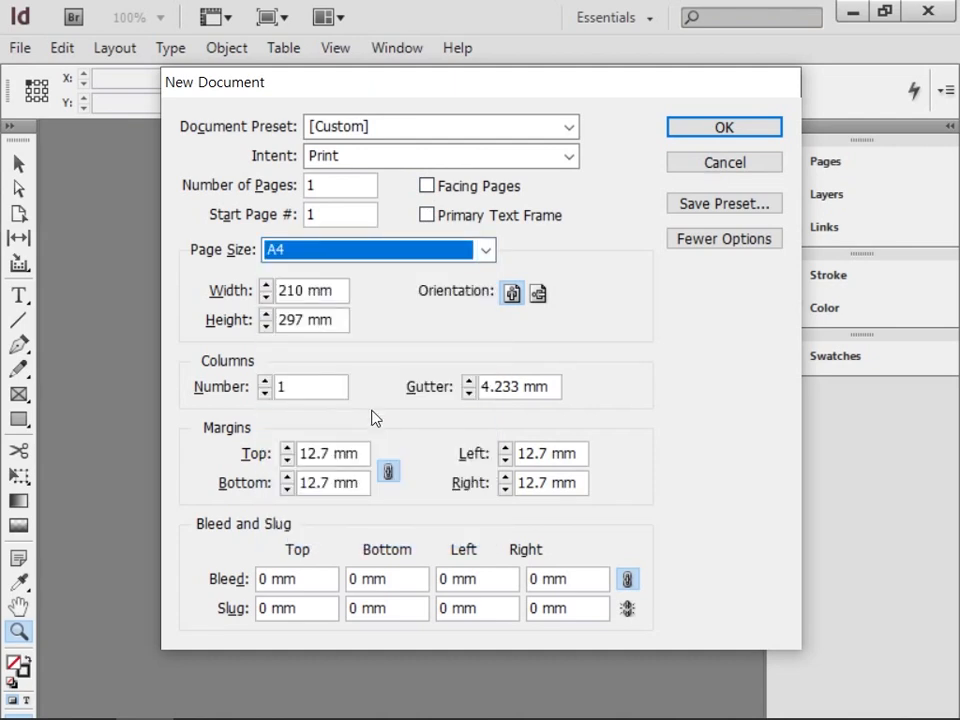
Unlink the margins, set top and bottom to 15.5 mm and left and right to 12 mm, and create the document.
click(389, 473)
click(328, 455)
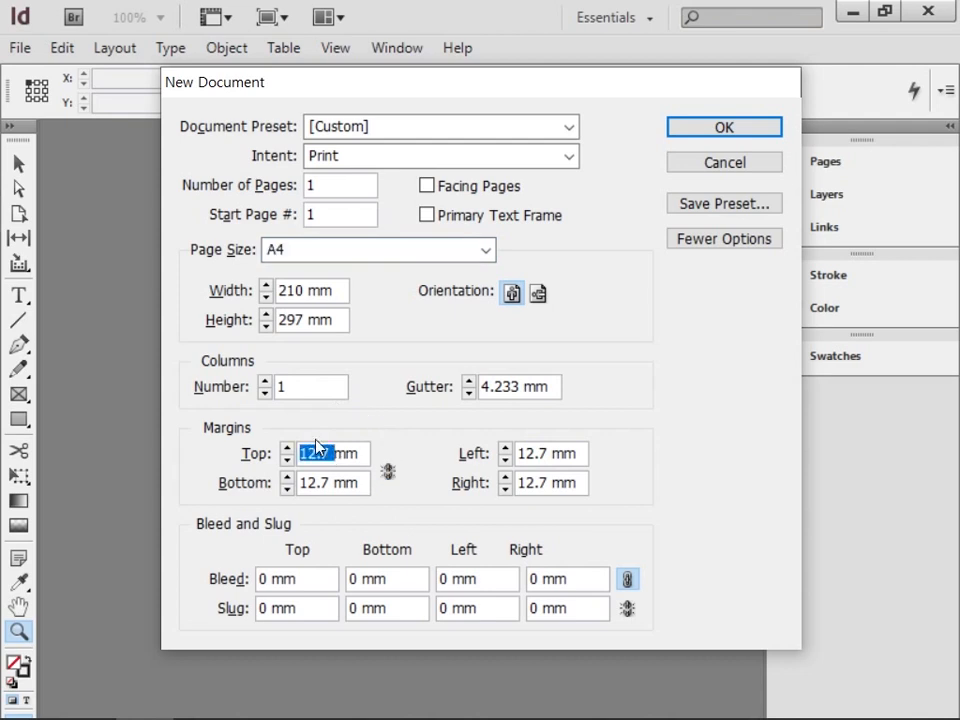
text(15.5)
click(330, 484)
text(15.5)
double_click(540, 455)
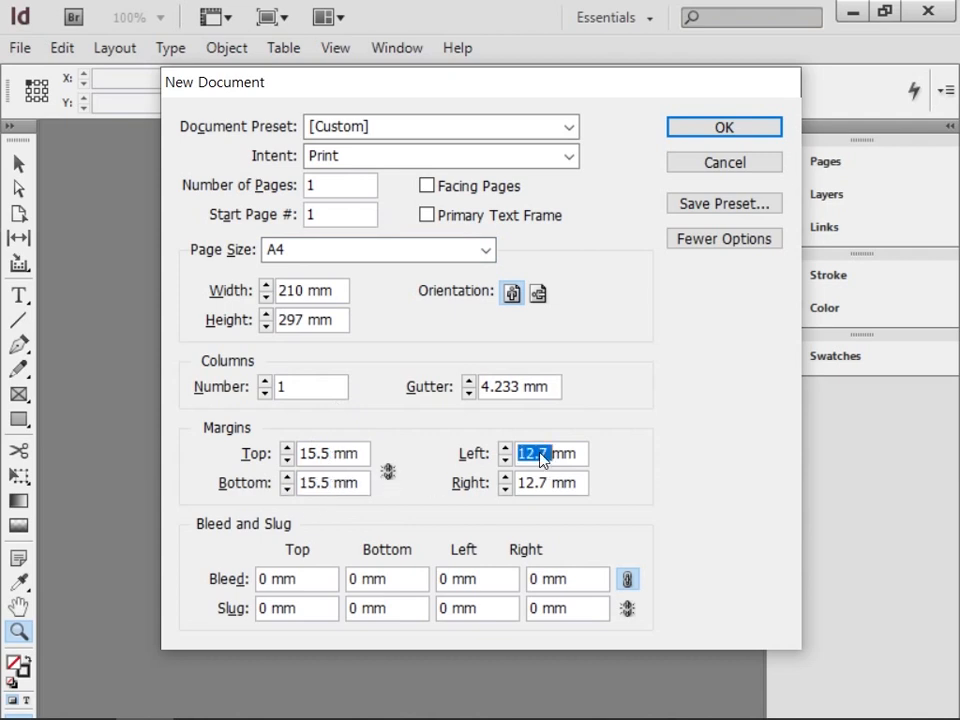
text(12)
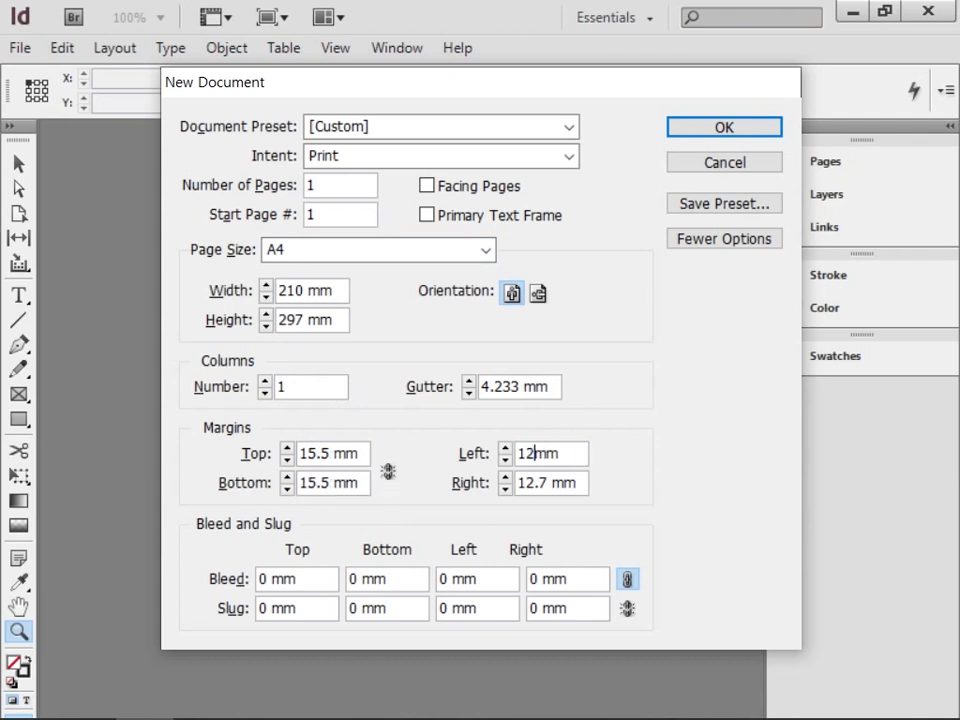
double_click(531, 484)
key(BackSpace)
text(12)
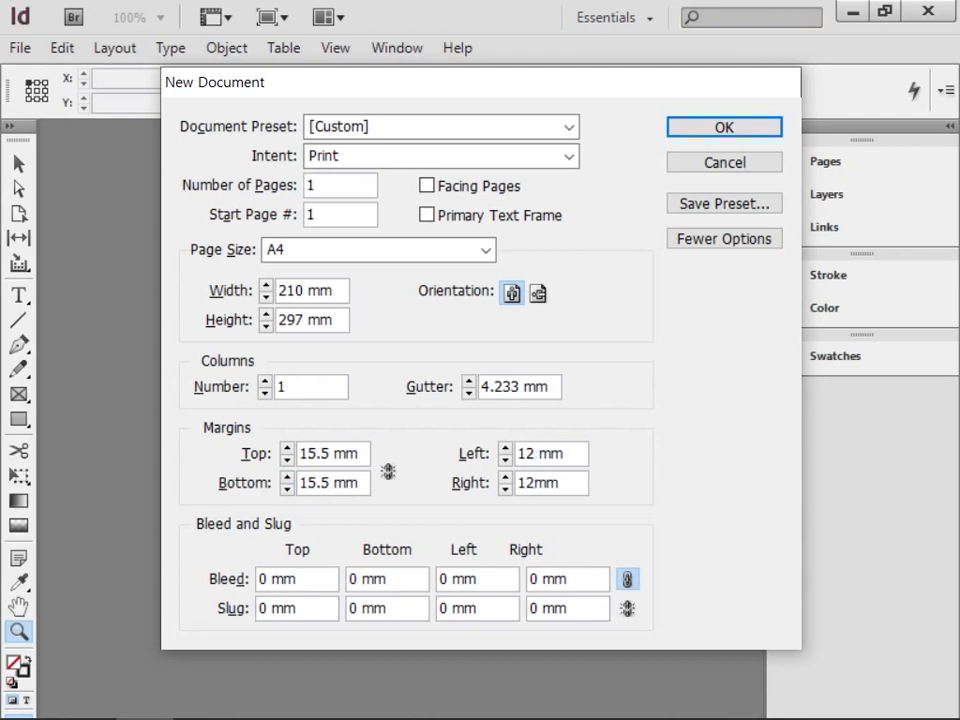
click(708, 131)
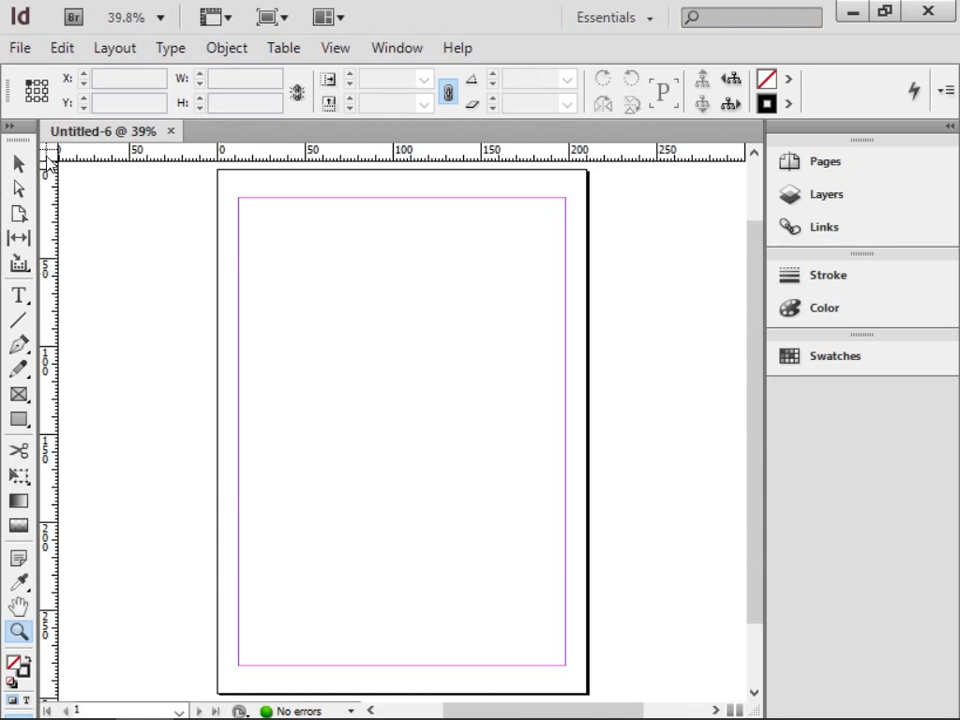
Set the ruler zero point at the upper-left corner of the page margins.
drag(47, 160, 236, 204)
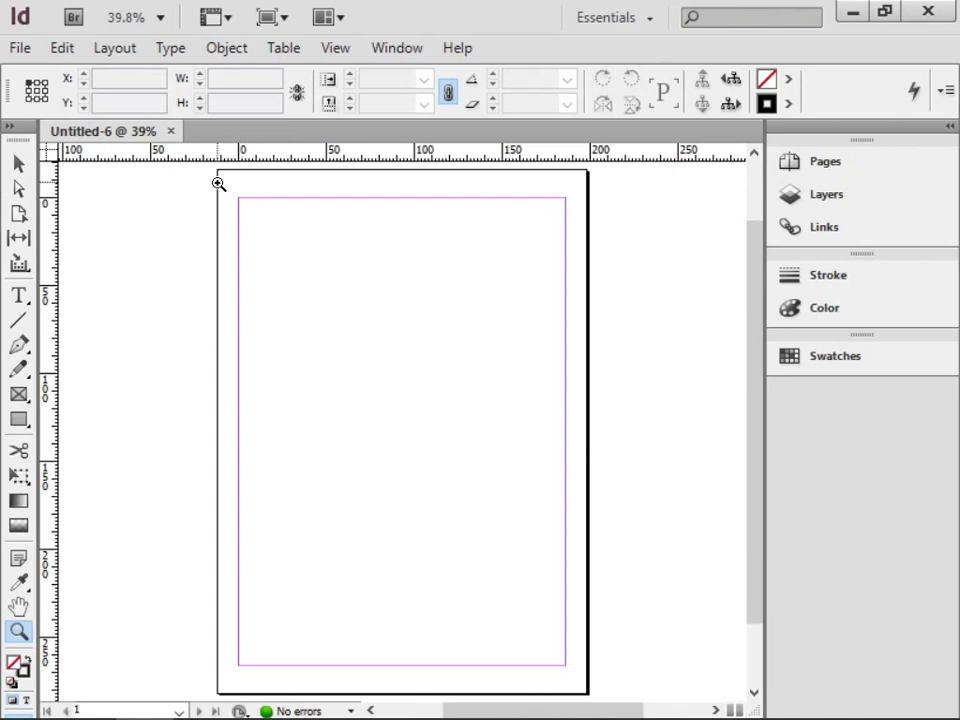
drag(218, 182, 319, 228)
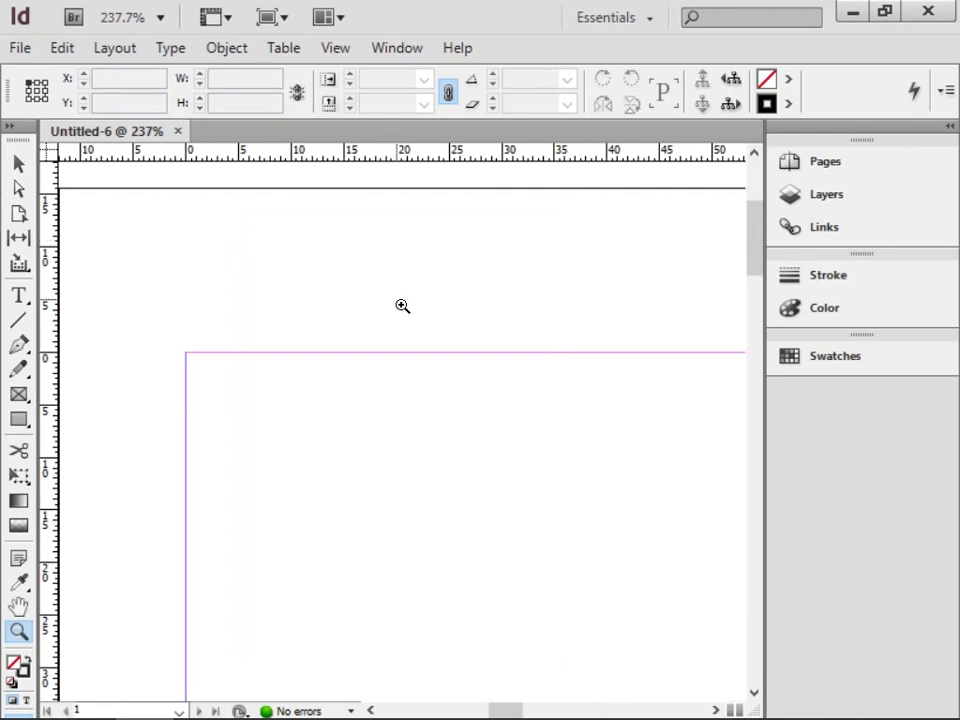
drag(431, 360, 603, 403)
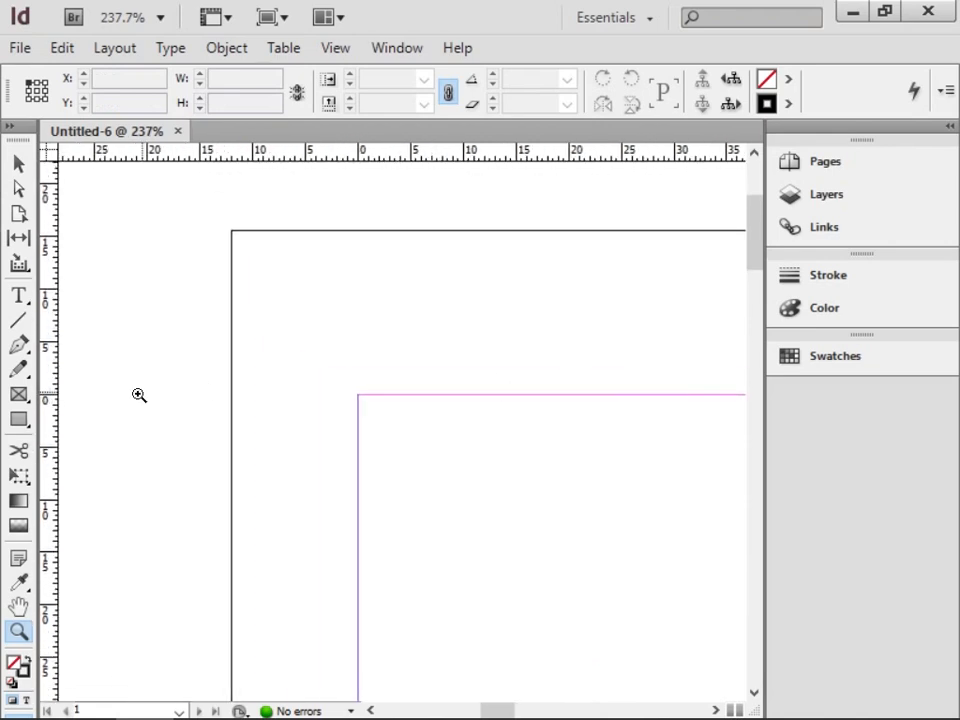
Add a vertical guide at X 3 mm and a horizontal guide at Y 3 mm, inside the upper-left margin corner.
drag(50, 421, 397, 392)
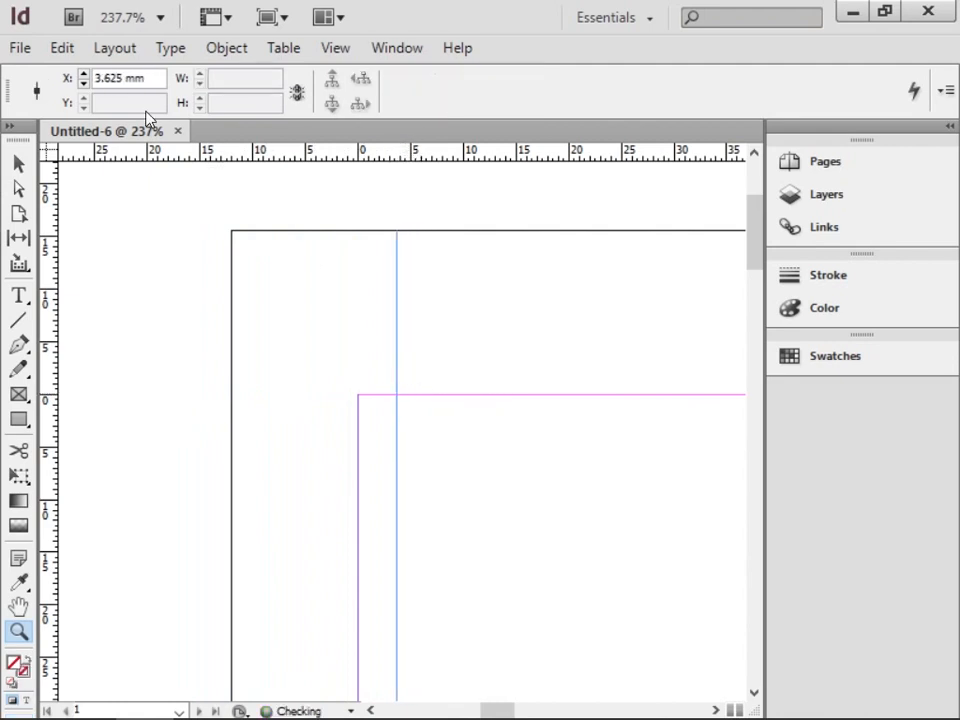
double_click(105, 80)
text(3)
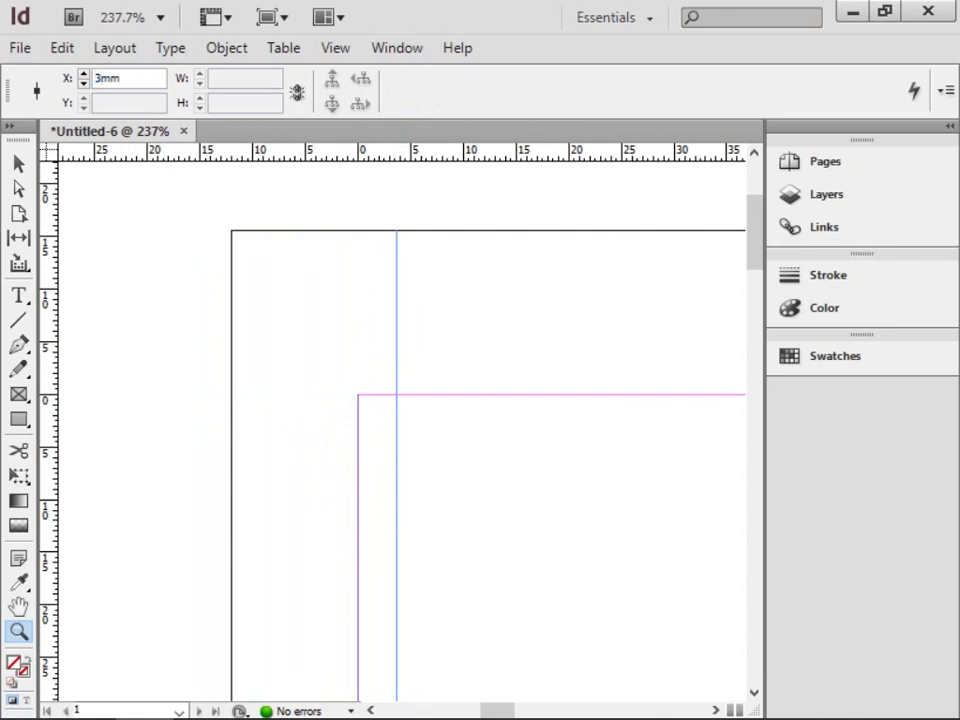
key(Return)
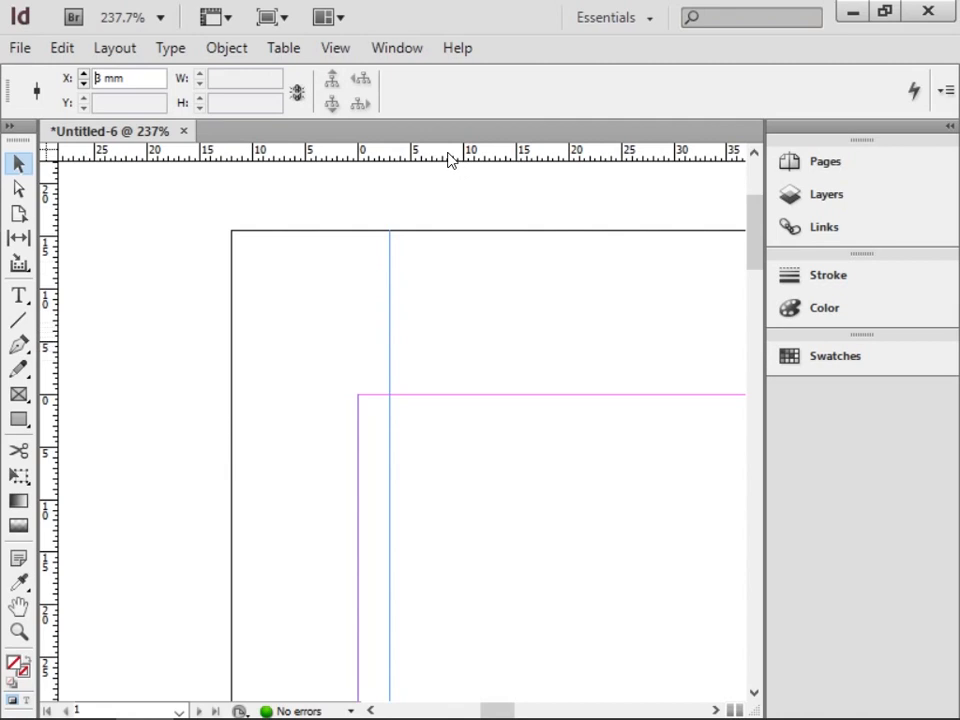
drag(450, 161, 429, 430)
double_click(102, 104)
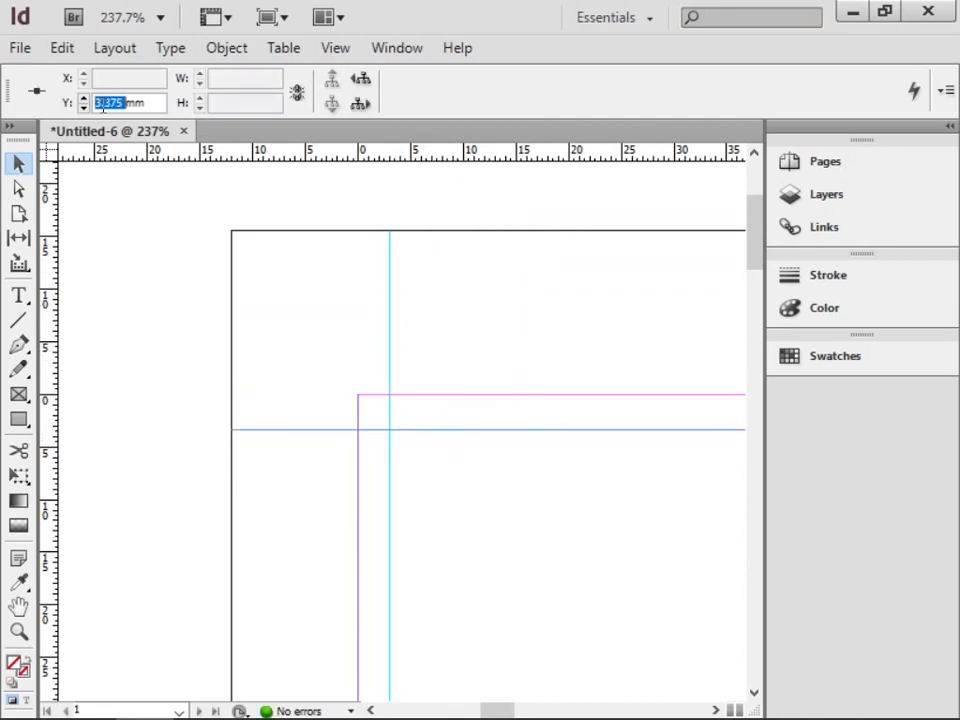
text(3)
key(Return)
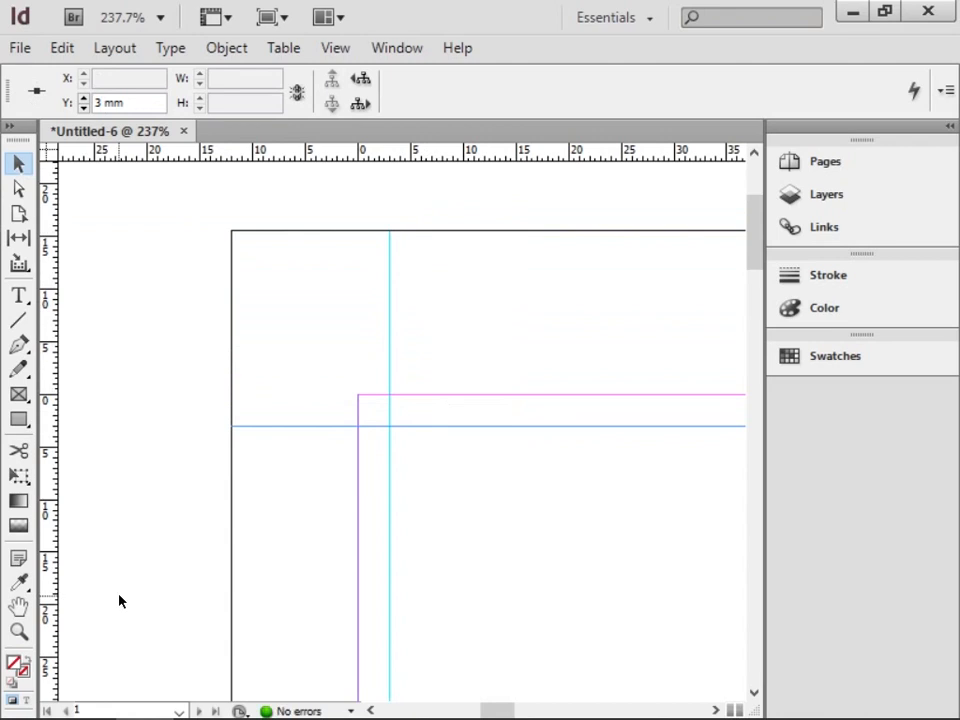
Add a vertical guide at X 183 mm, just inside the right margin.
double_click(19, 606)
click(20, 632)
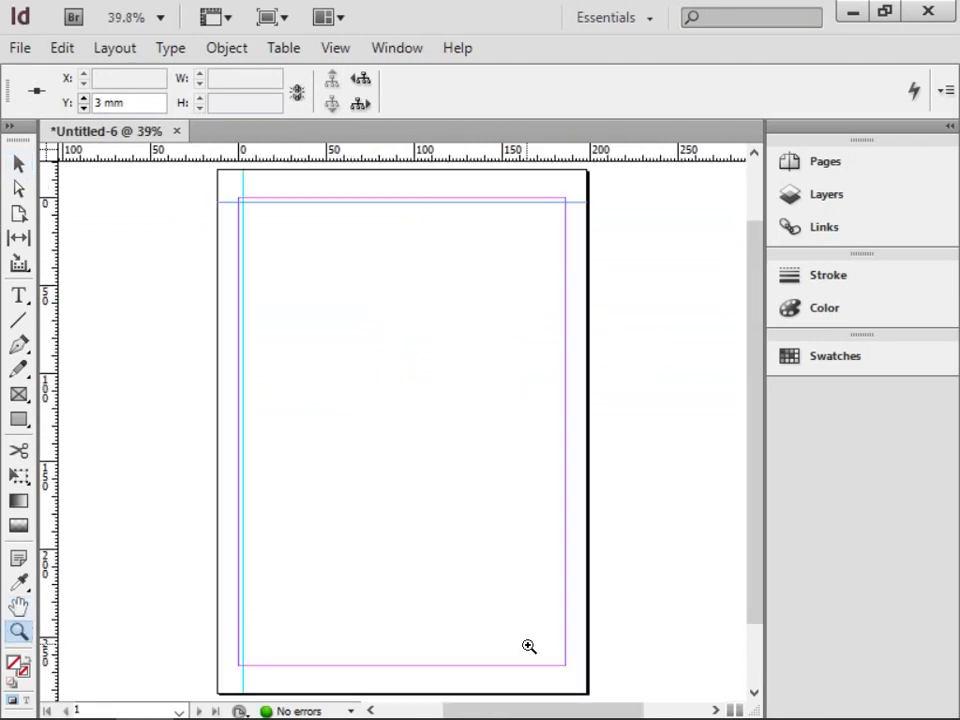
drag(527, 636, 613, 690)
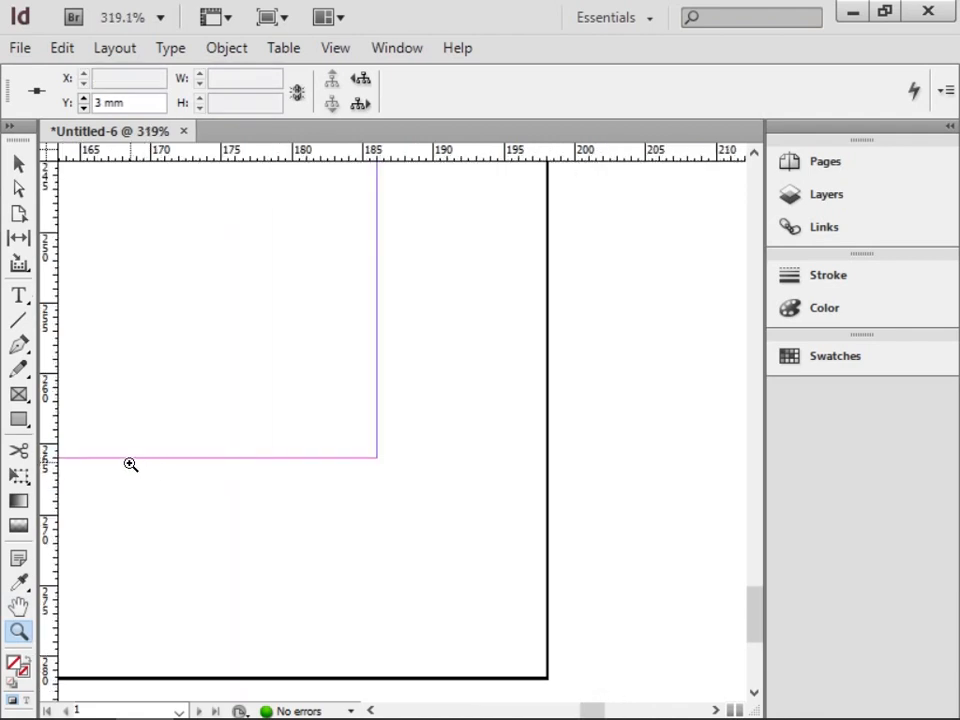
drag(47, 447, 323, 492)
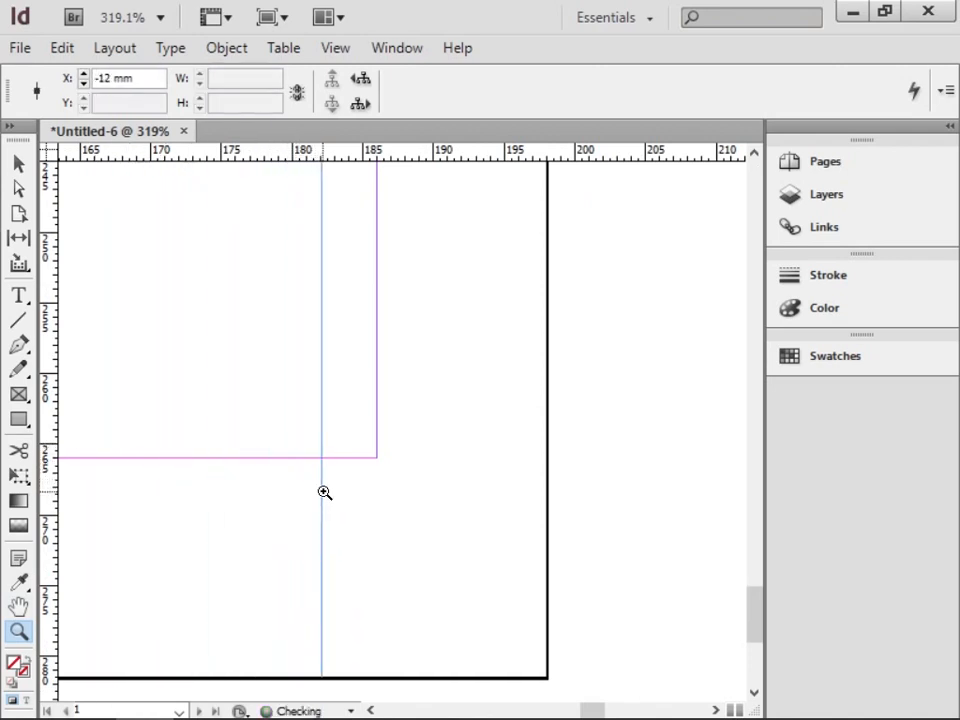
double_click(108, 77)
text(183)
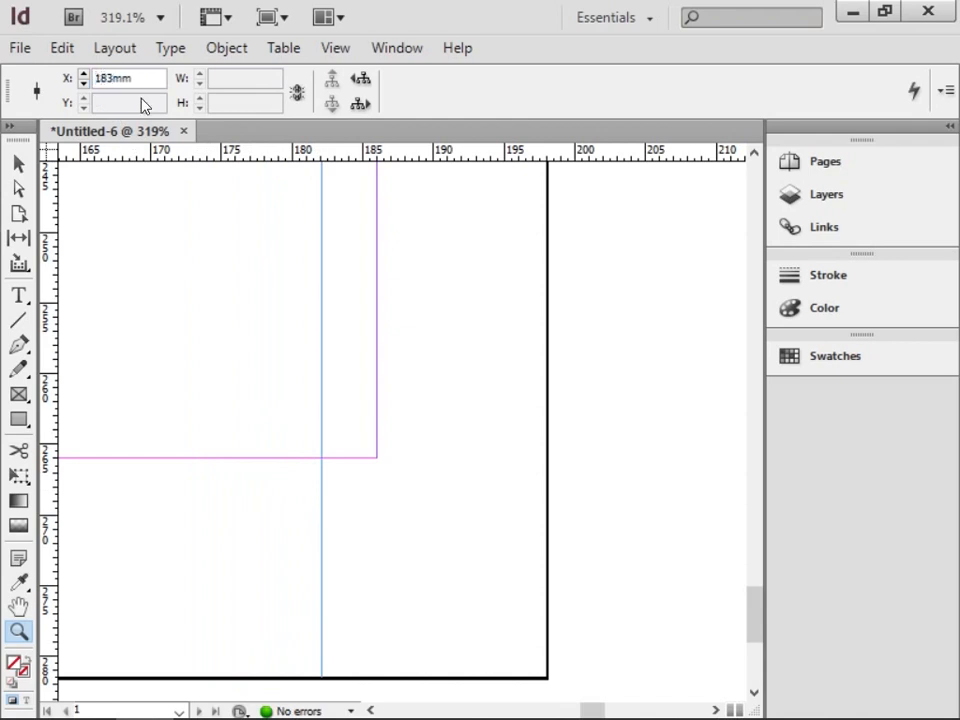
key(Return)
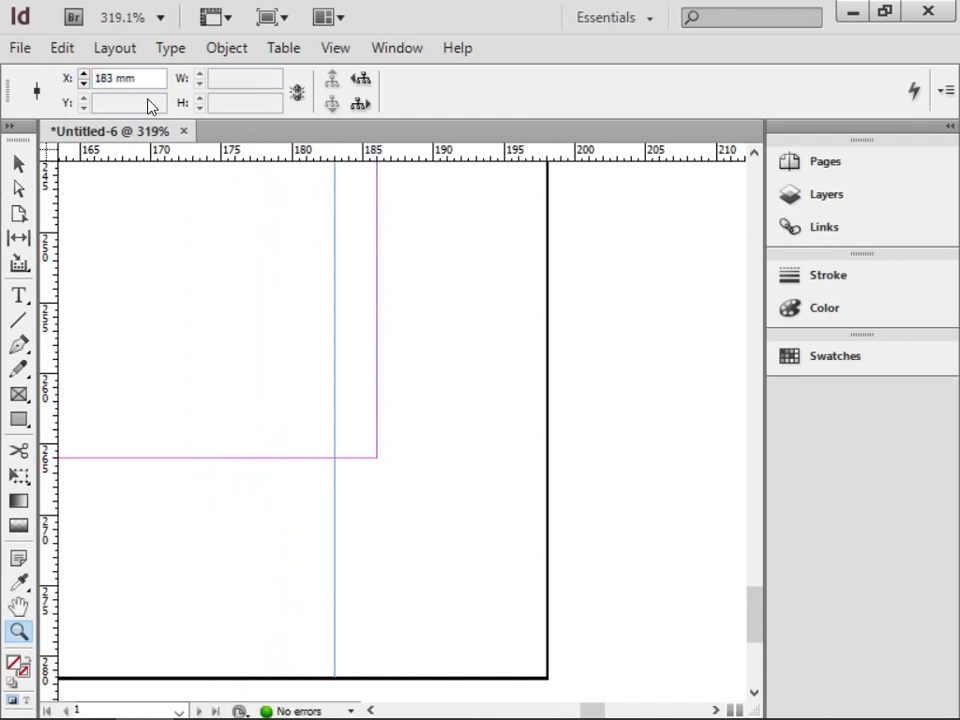
Add a horizontal guide at Y 263 mm, just above the bottom margin.
drag(279, 147, 229, 422)
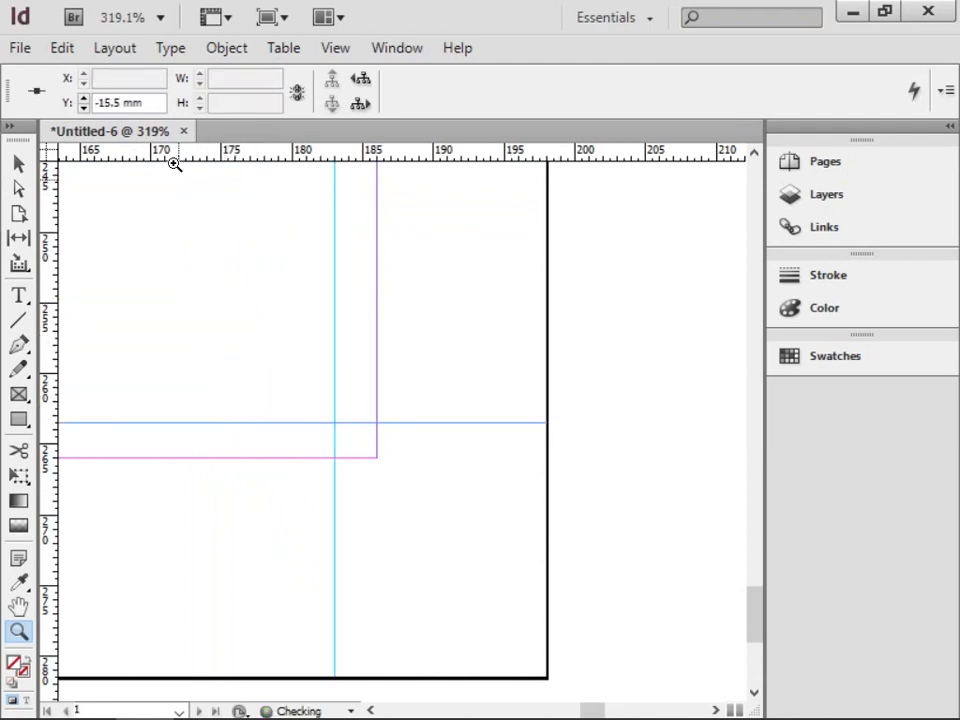
click(105, 102)
double_click(105, 102)
text(263)
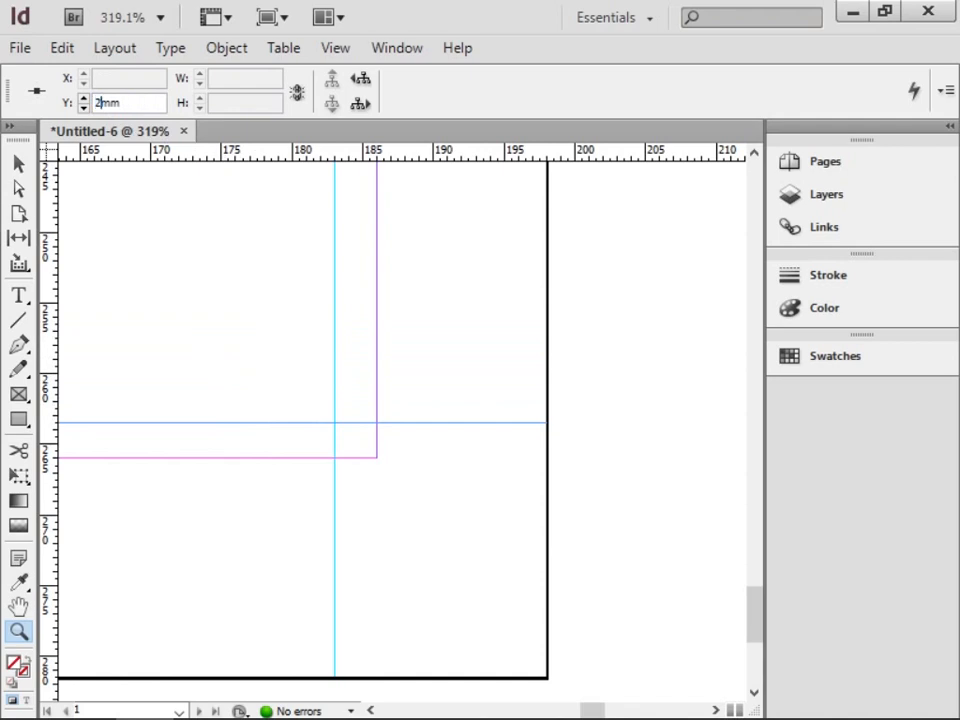
key(Return)
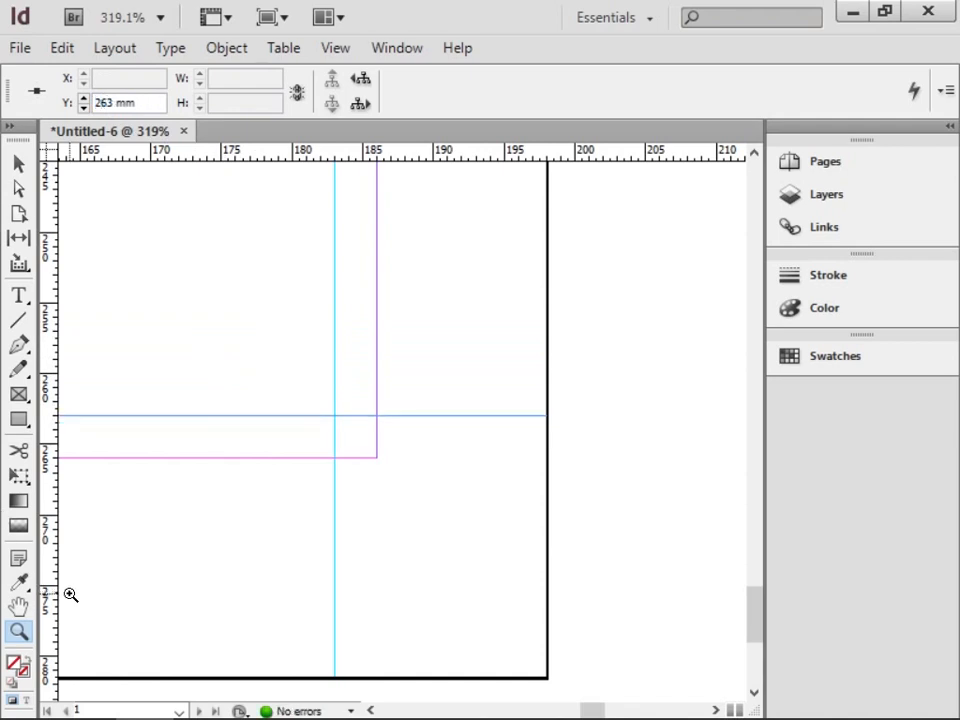
Draw a short vertical line near the upper-left margin corner and set its length to 5 mm.
double_click(18, 606)
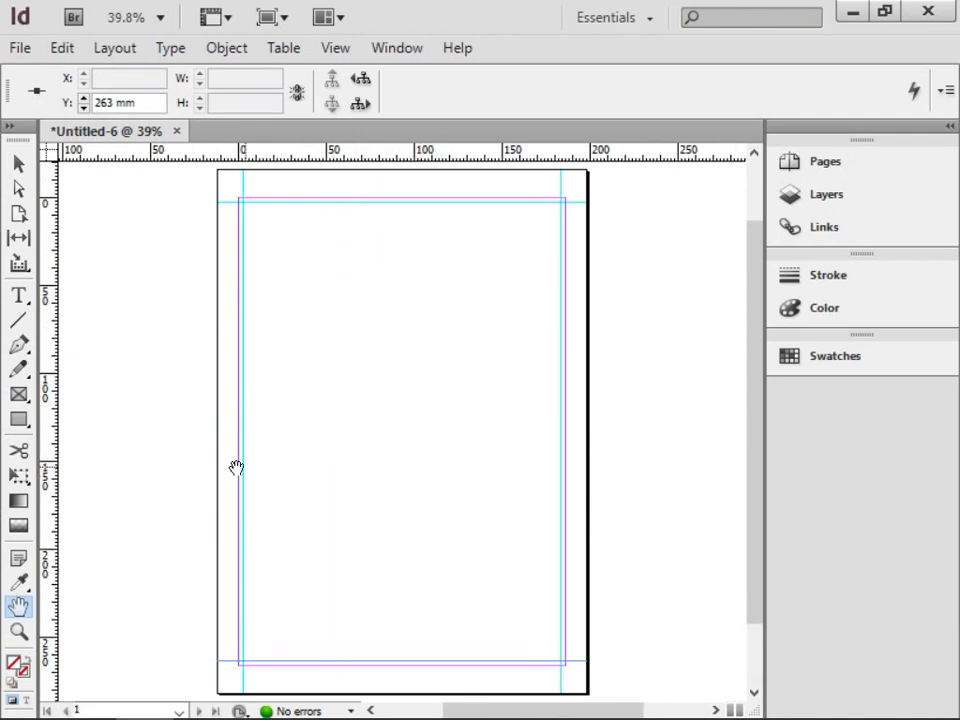
click(18, 631)
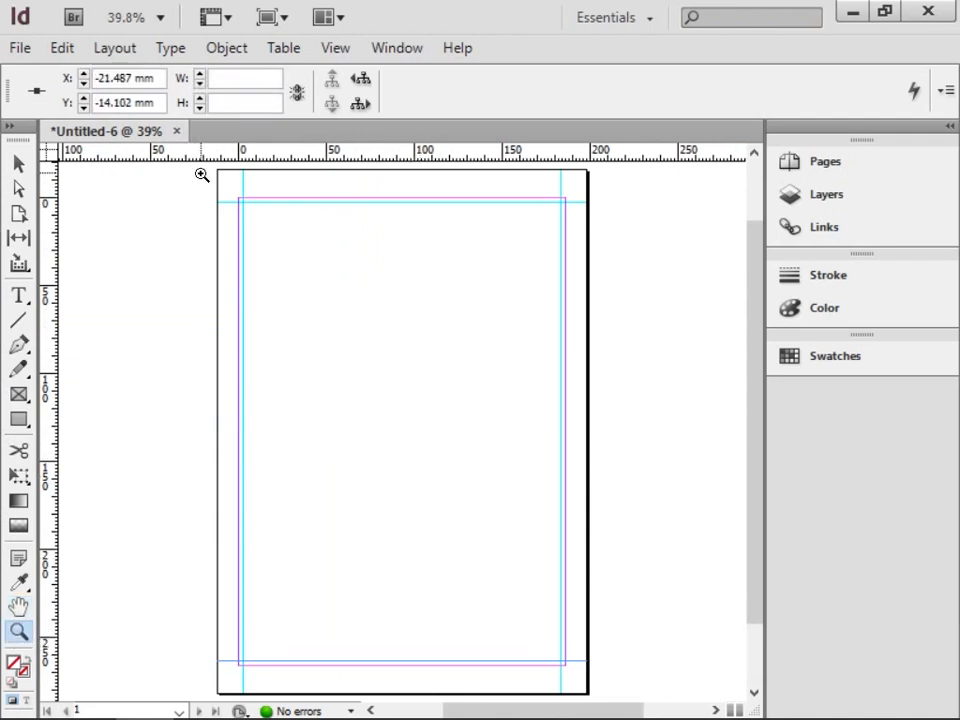
drag(204, 171, 291, 226)
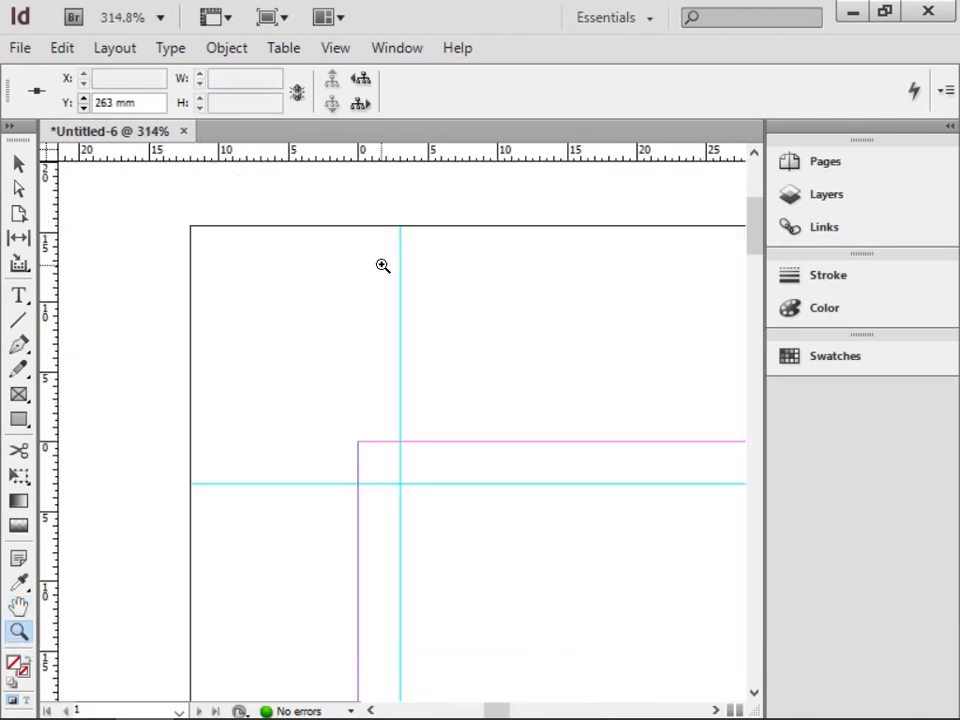
click(19, 319)
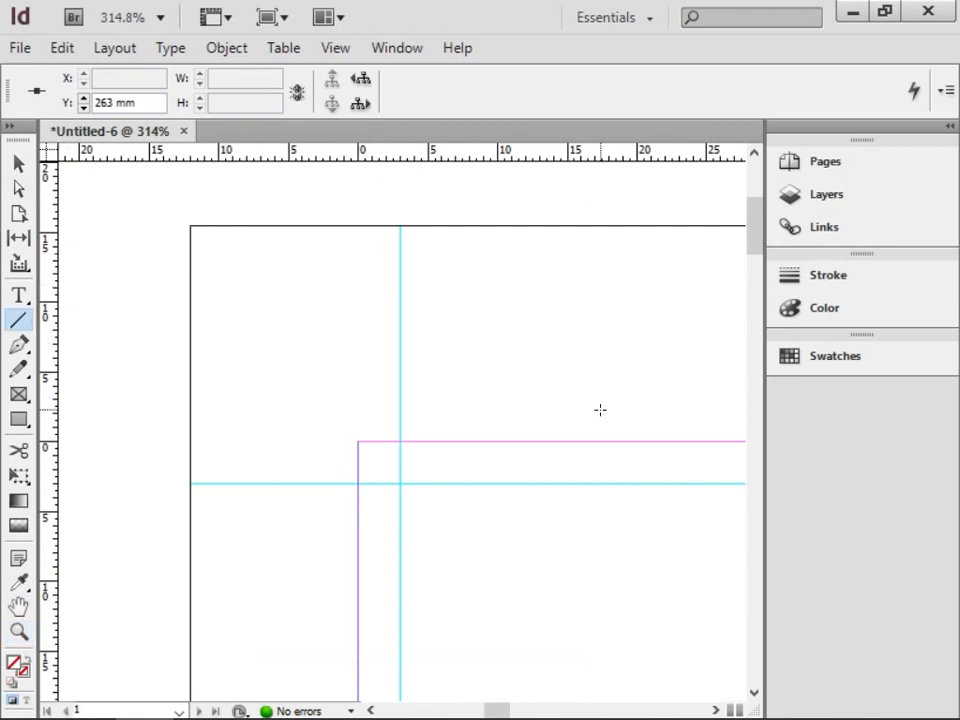
drag(462, 306, 495, 408)
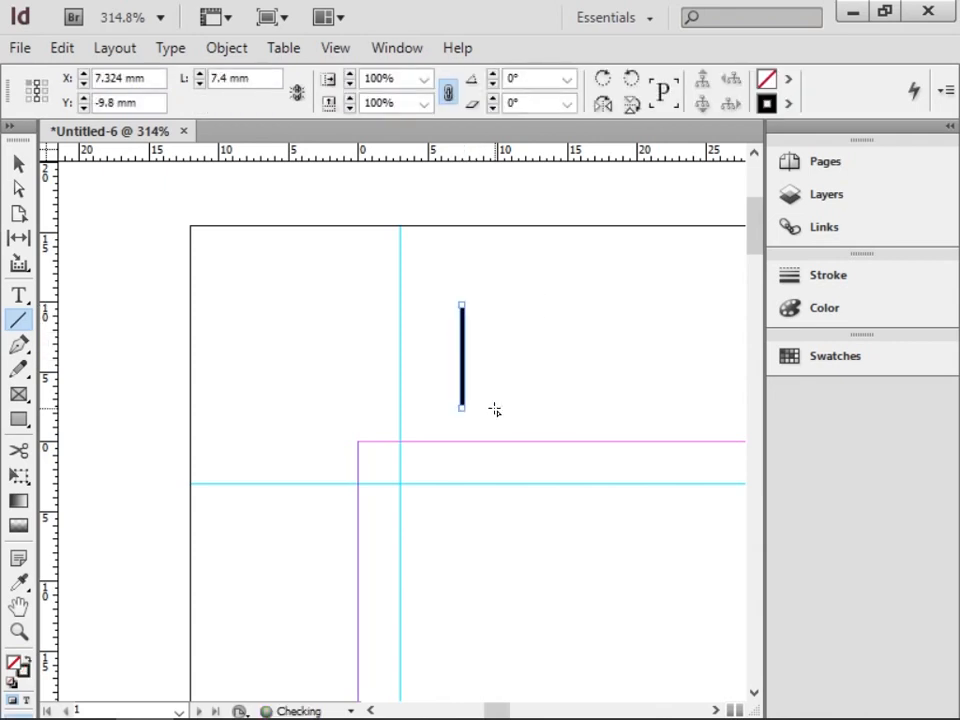
double_click(216, 78)
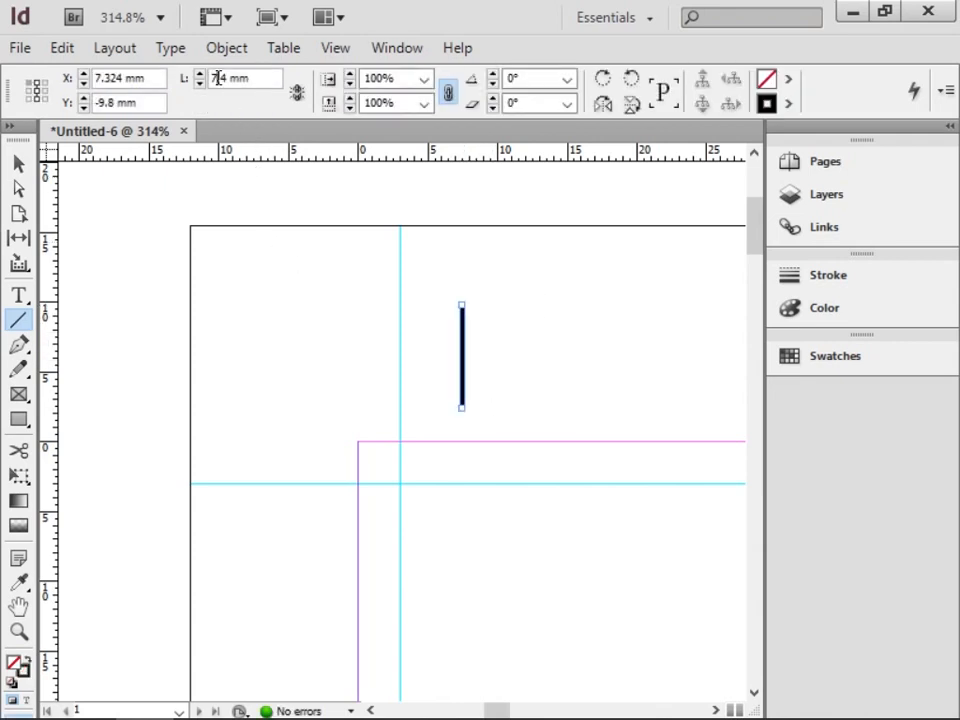
text(5)
key(Return)
Move the vertical line onto the left vertical guide so that its lower end meets the top margin.
click(19, 163)
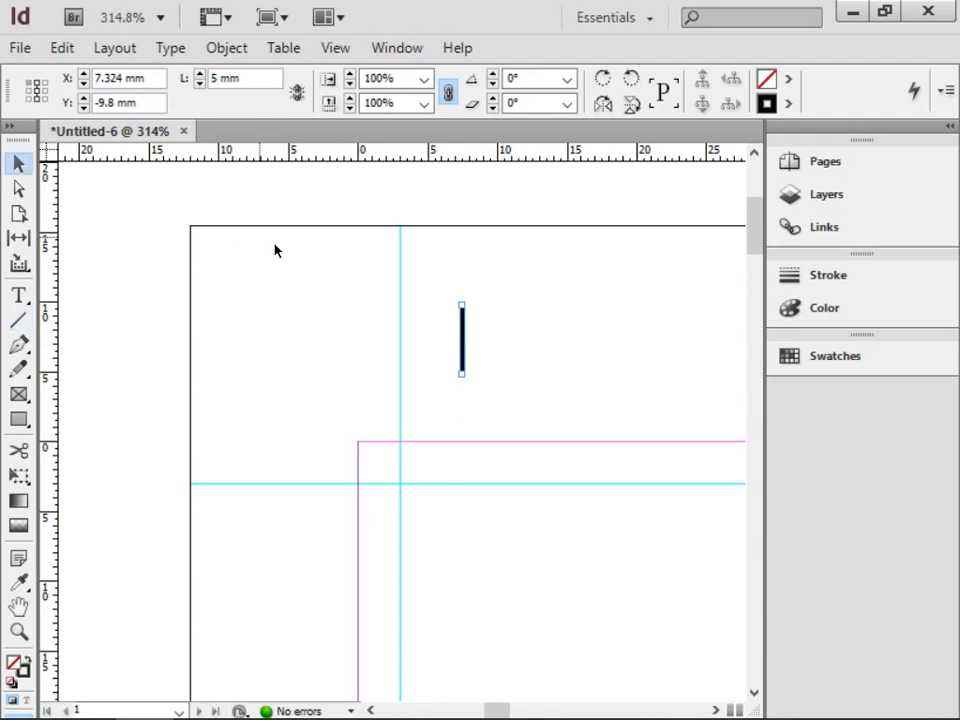
drag(465, 355, 397, 428)
click(456, 537)
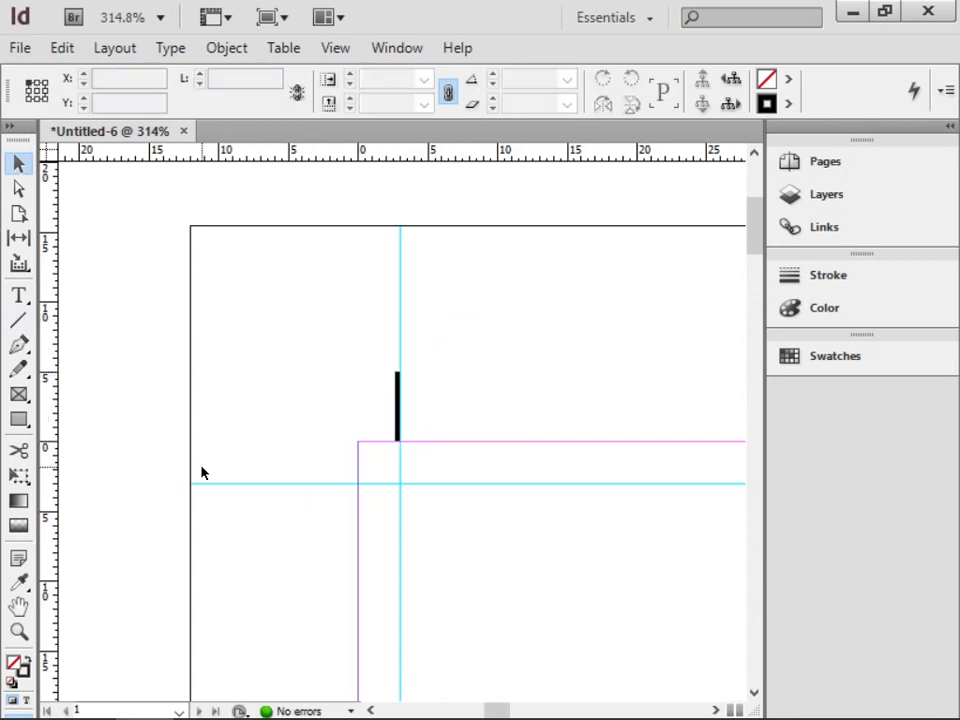
Draw a horizontal crop mark about 5.6 mm long on the upper horizontal guide, ending at the left margin.
click(18, 319)
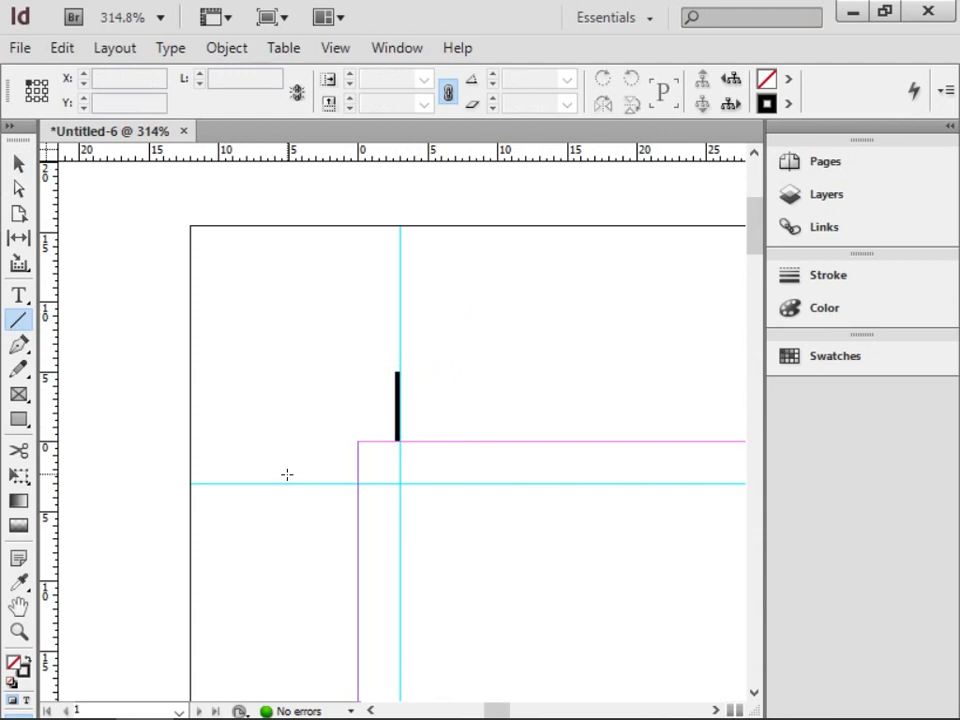
drag(286, 473, 319, 488)
double_click(104, 79)
text(-5.1)
key(Return)
click(18, 163)
click(467, 508)
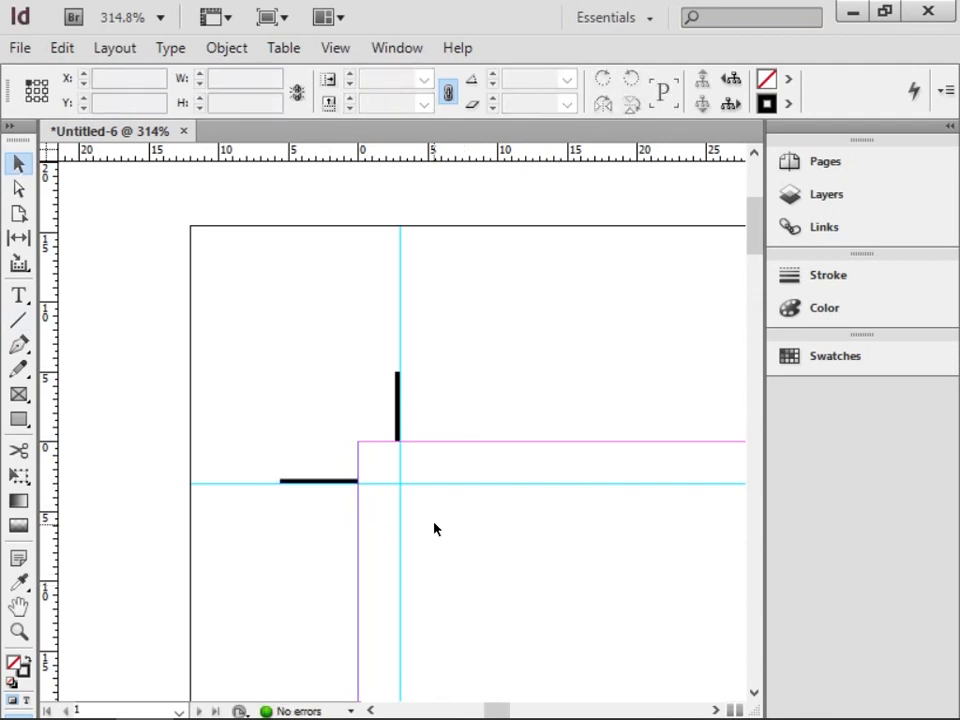
Copy both upper-left crop marks to the upper-right corner, rotated 90° clockwise and placed at X 183 mm, Y -5.6 mm.
drag(246, 344, 488, 528)
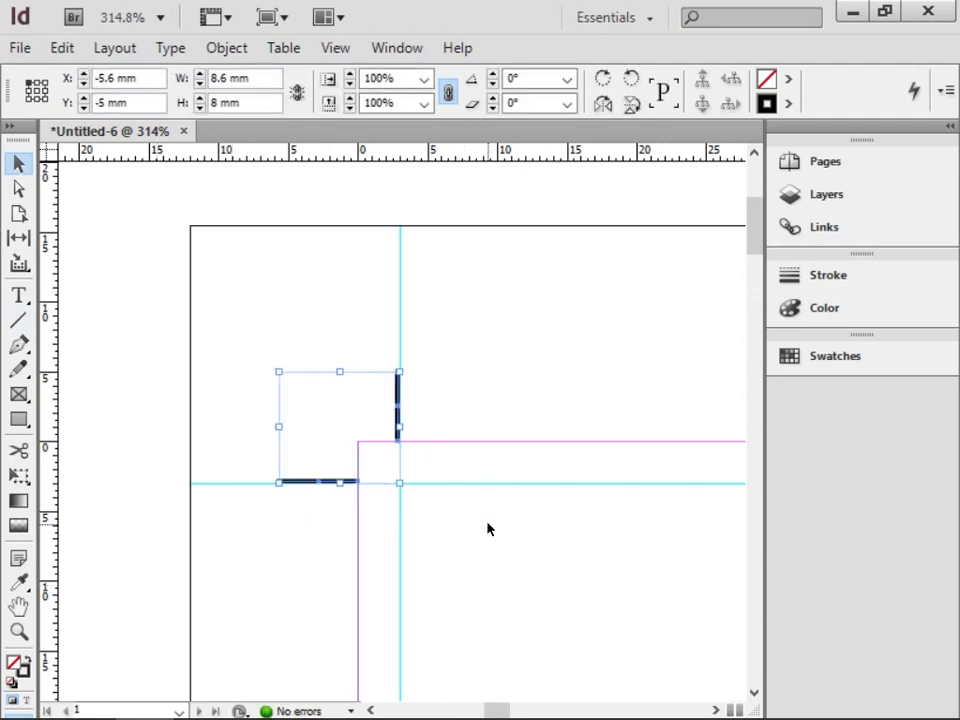
double_click(18, 607)
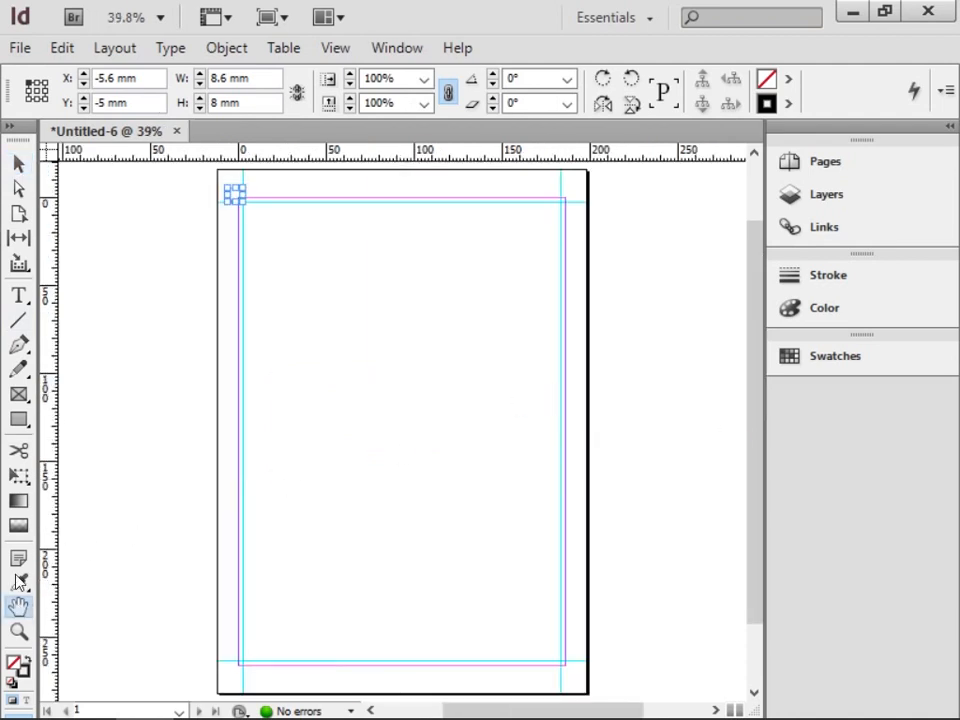
click(18, 631)
drag(530, 178, 645, 244)
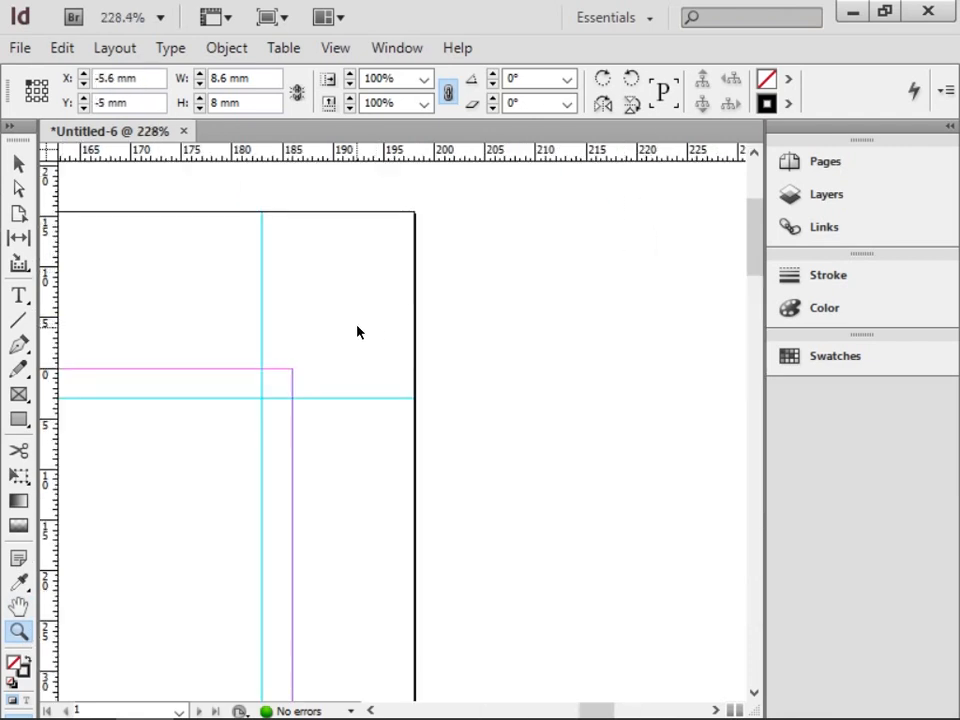
key(ctrl+v)
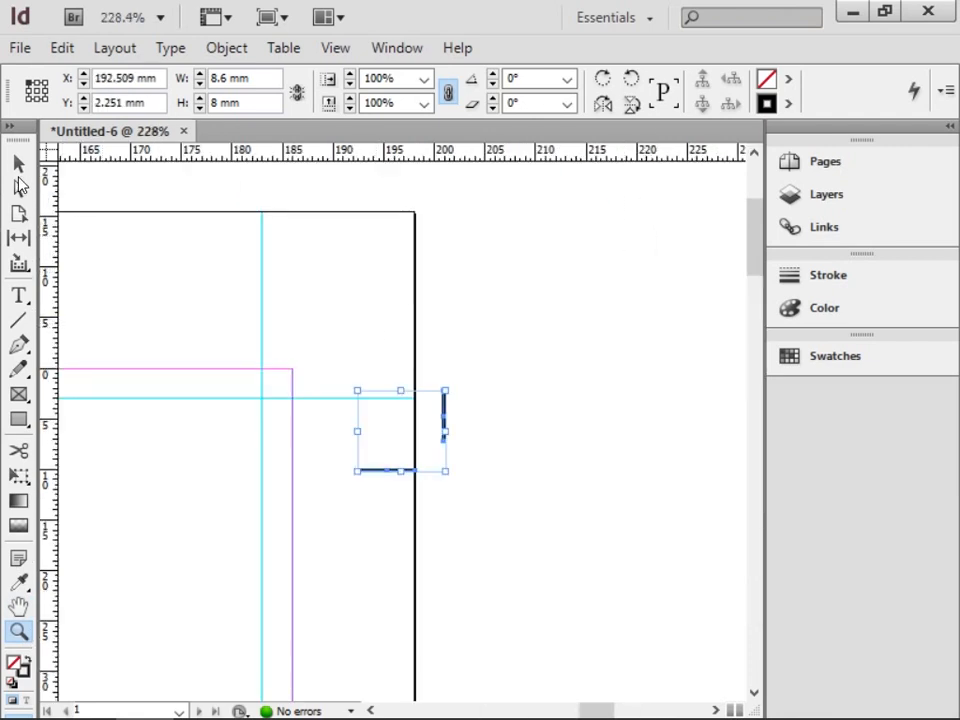
key(v)
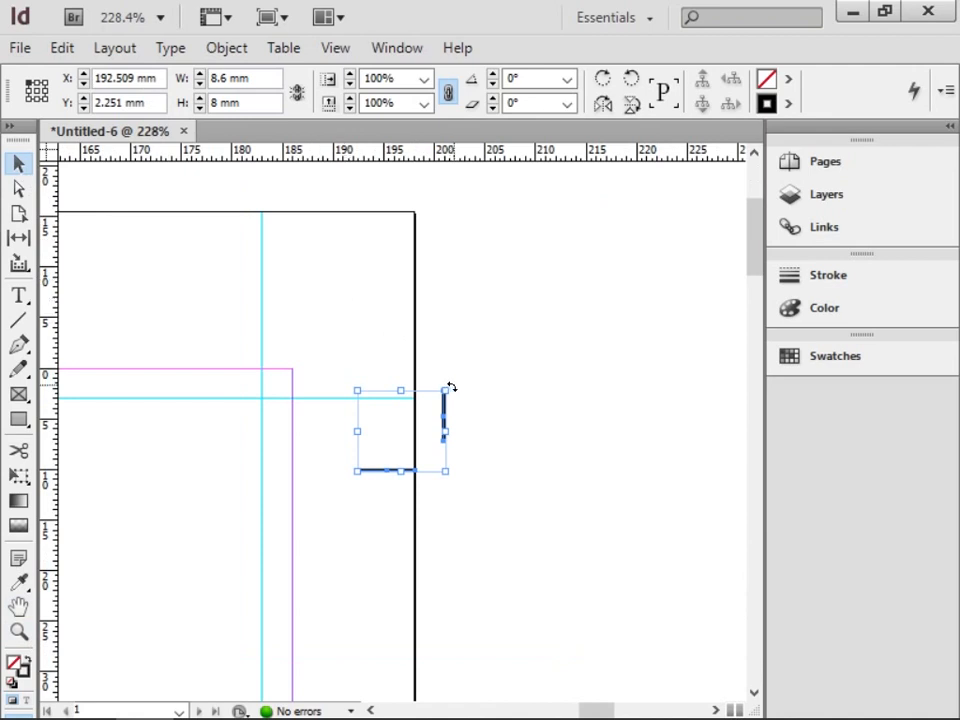
drag(450, 387, 467, 512)
click(508, 474)
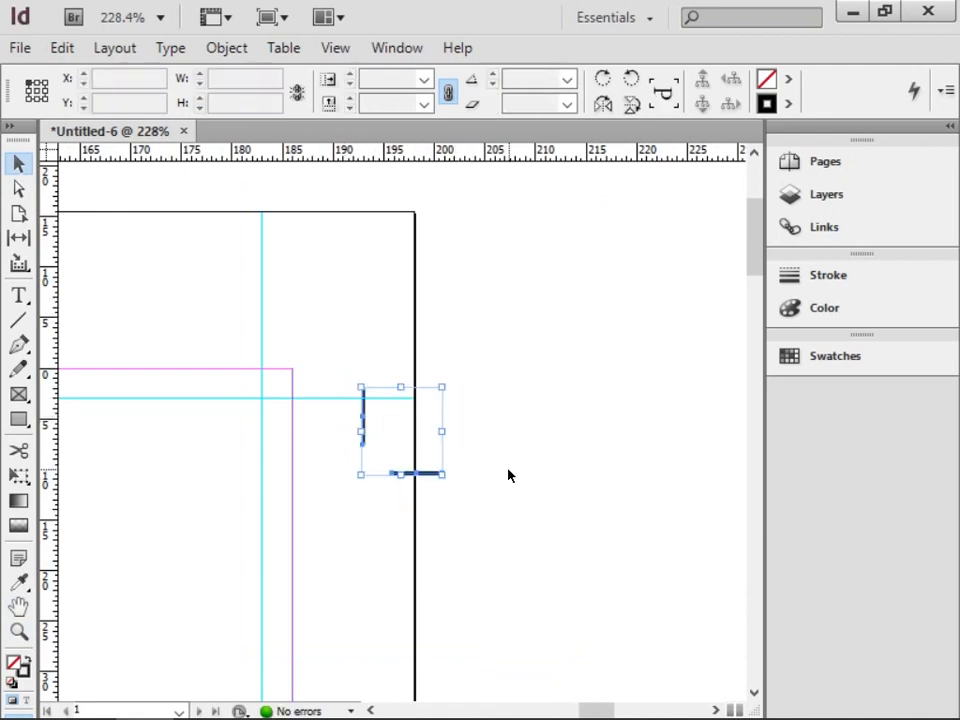
mouse_move(325, 387)
mouse_down()
mouse_move(379, 426)
mouse_move(433, 489)
mouse_move(349, 392)
mouse_move(323, 401)
mouse_up()
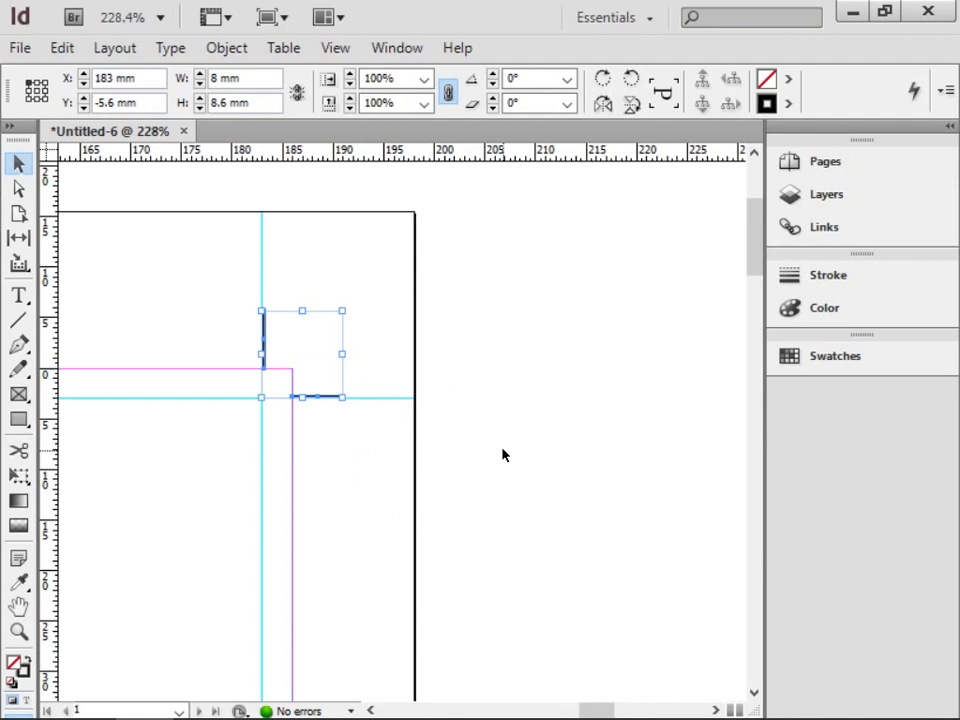
Paste a copy of the upper-right crop marks at the lower-left corner, rotated 180° and aligned to the guides and margins.
drag(208, 285, 397, 484)
double_click(18, 606)
click(18, 631)
click(203, 687)
key(ctrl+v)
key(v)
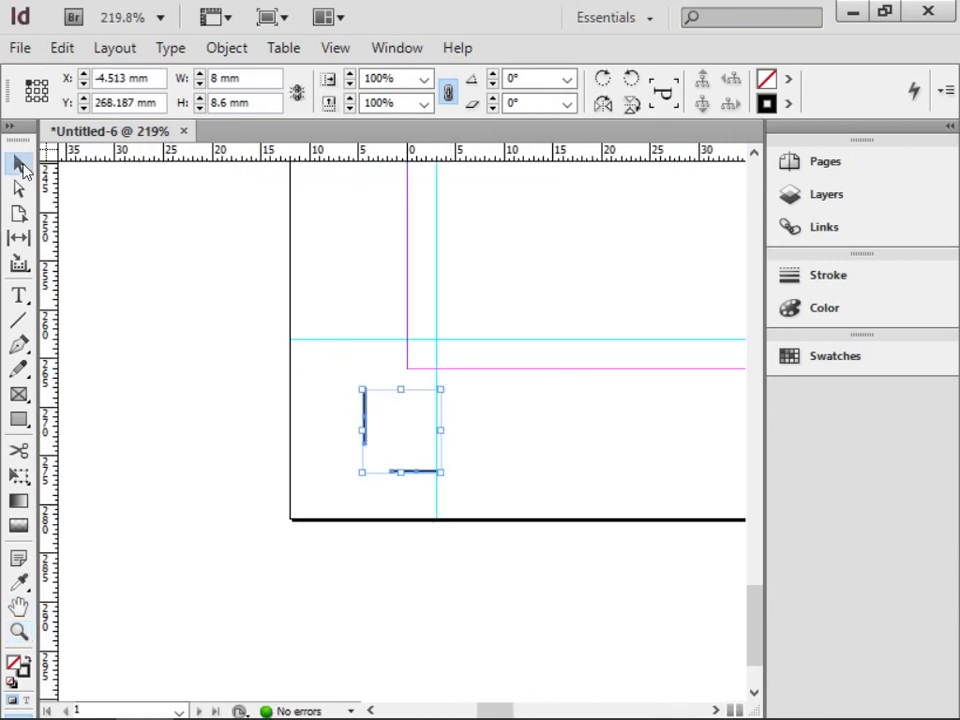
drag(447, 479, 488, 490)
drag(439, 461, 435, 411)
click(590, 461)
Paste another copy of the crop marks at the lower-right corner, rotated 90° clockwise and aligned to the guides and margins.
drag(590, 461, 343, 484)
key(ctrl+v)
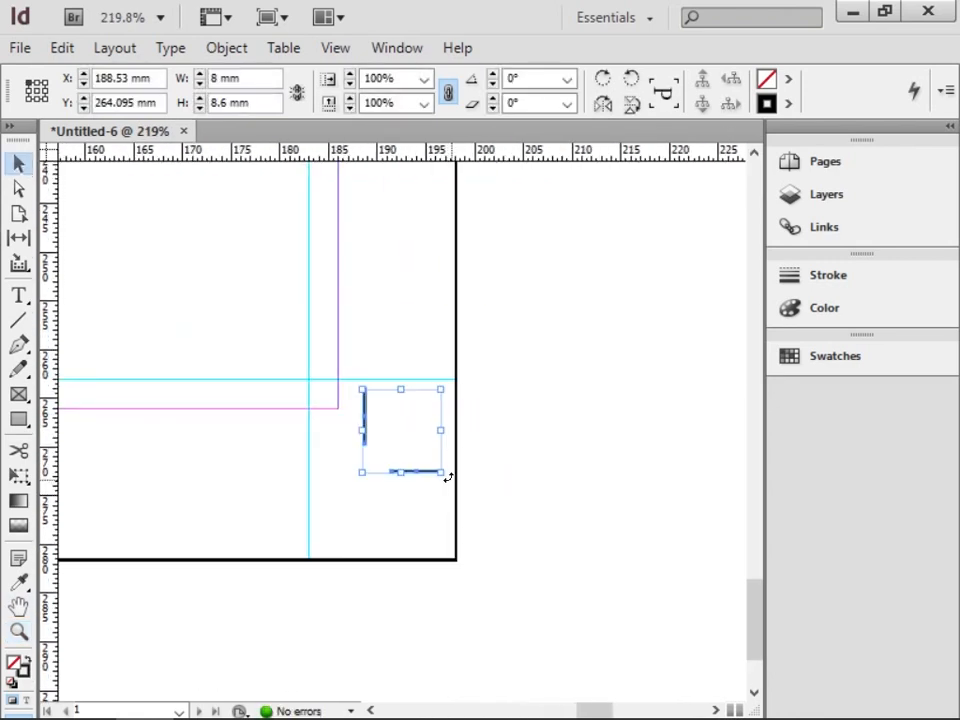
drag(448, 476, 353, 480)
drag(425, 412, 375, 400)
click(551, 463)
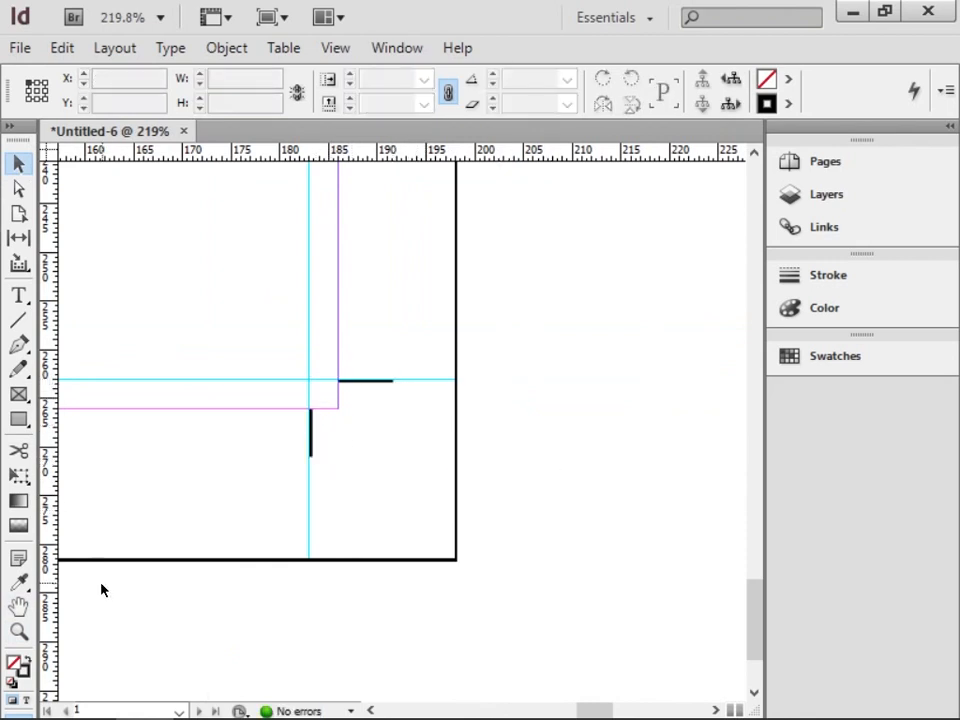
Place the image 01.jpg from the 작업 folder on the page at its original size.
double_click(18, 607)
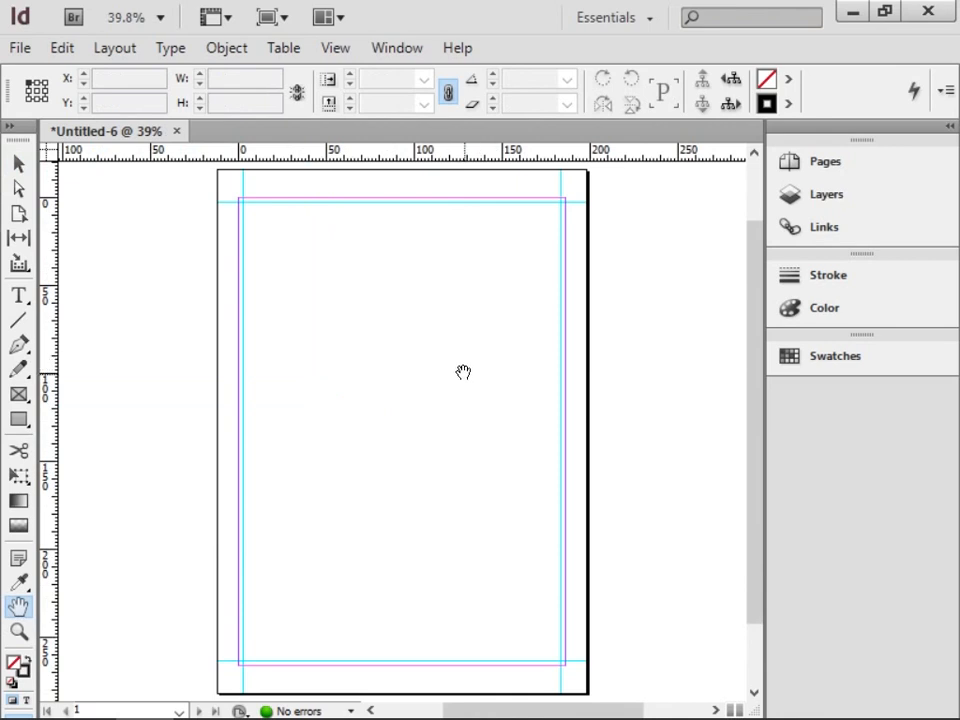
click(20, 47)
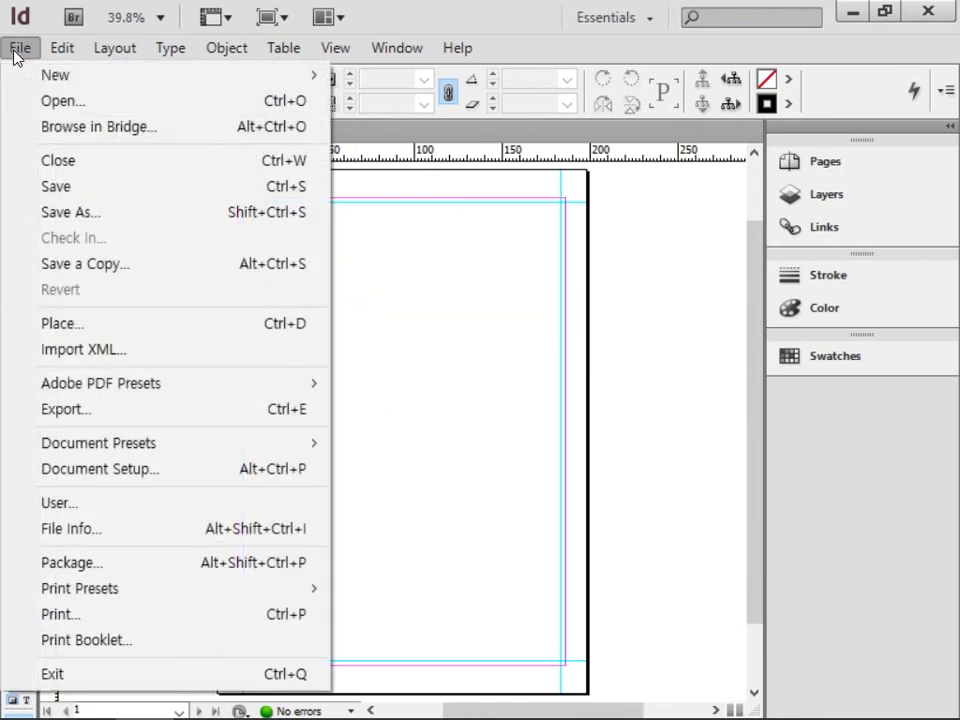
click(112, 323)
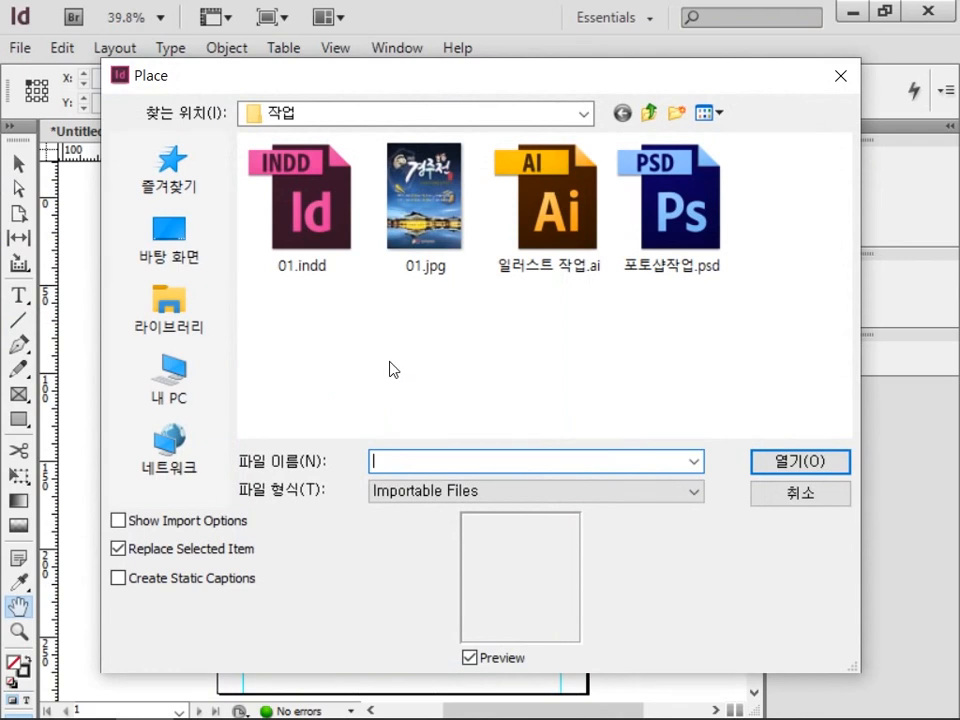
click(424, 200)
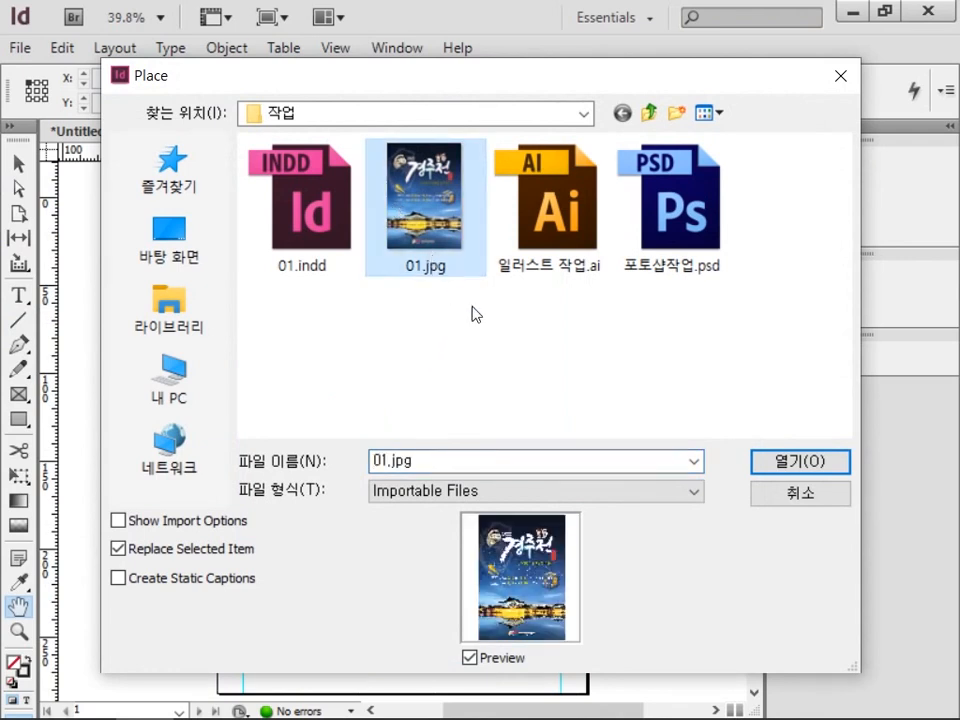
click(770, 464)
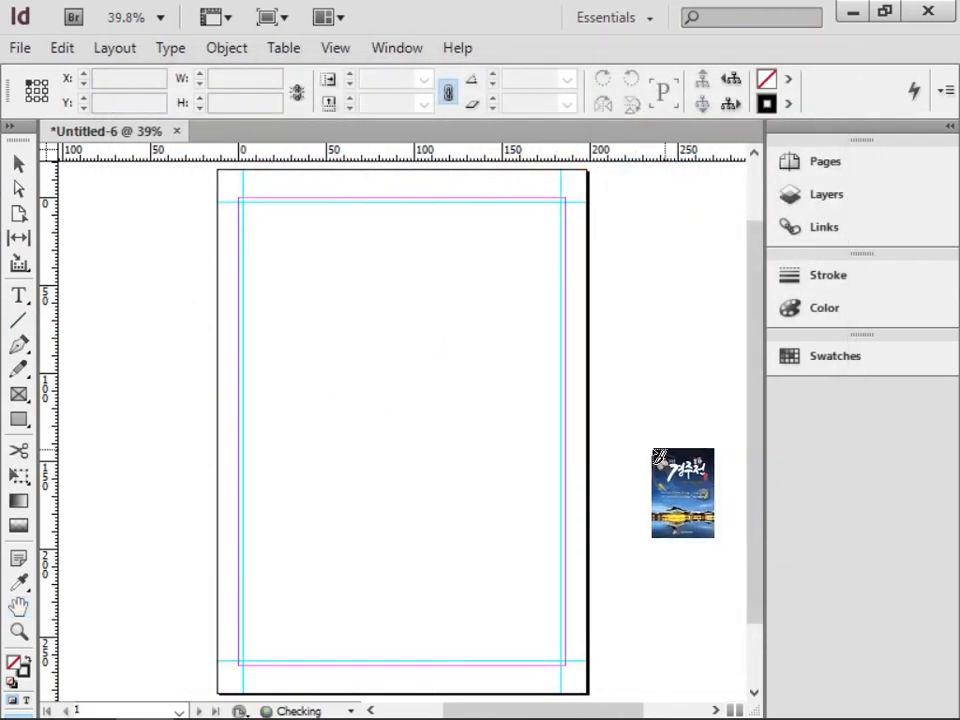
click(278, 221)
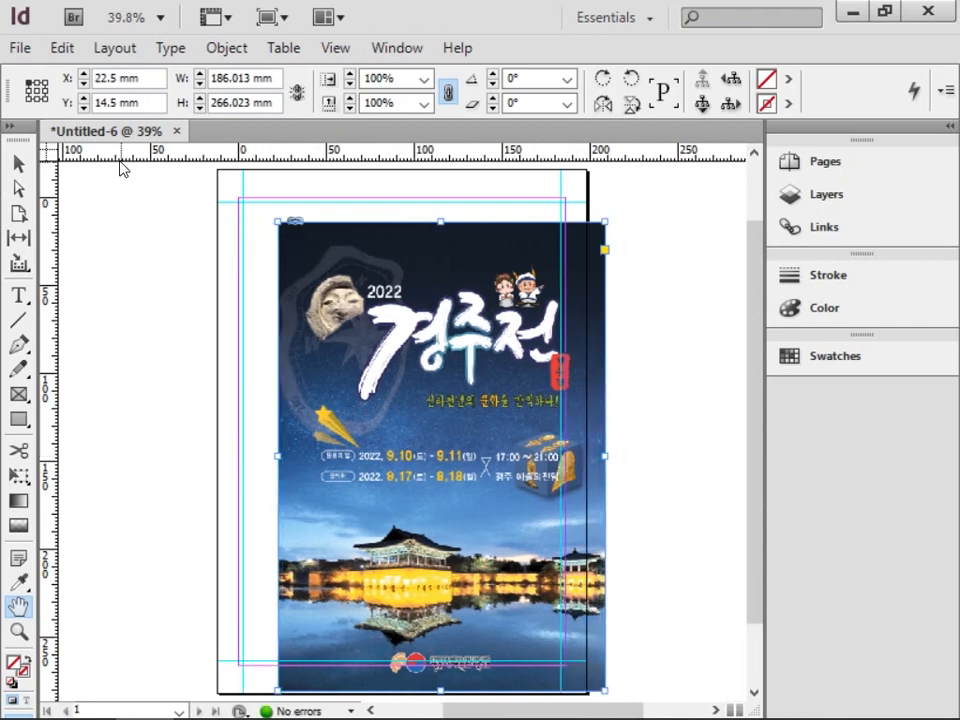
Position the placed poster image at X 0 mm, Y 0 mm.
double_click(103, 78)
text(0)
double_click(103, 103)
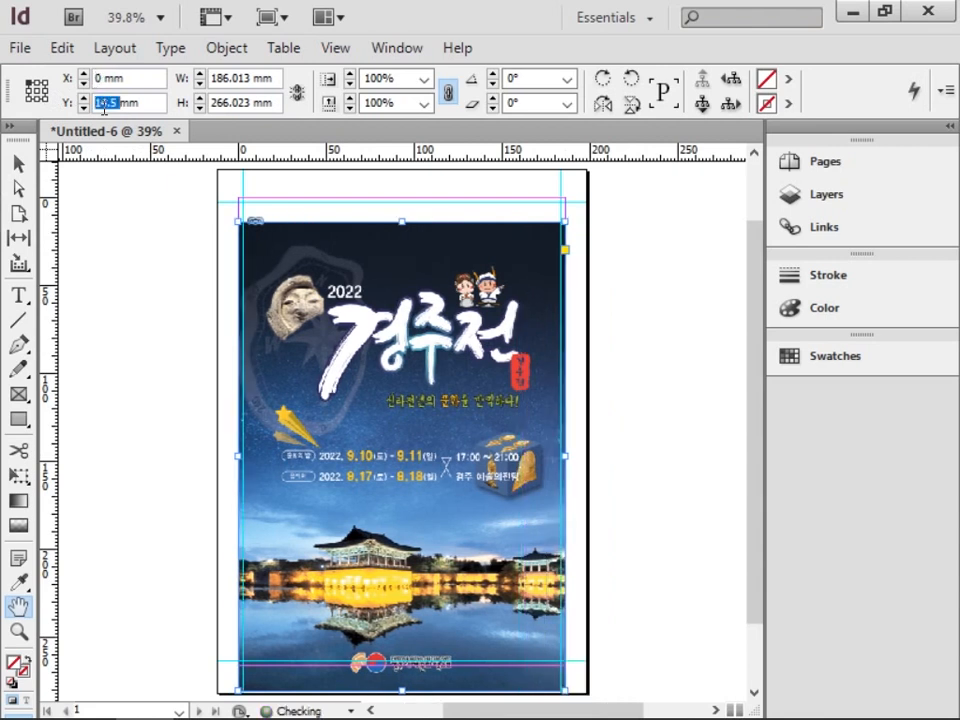
text(0)
key(Return)
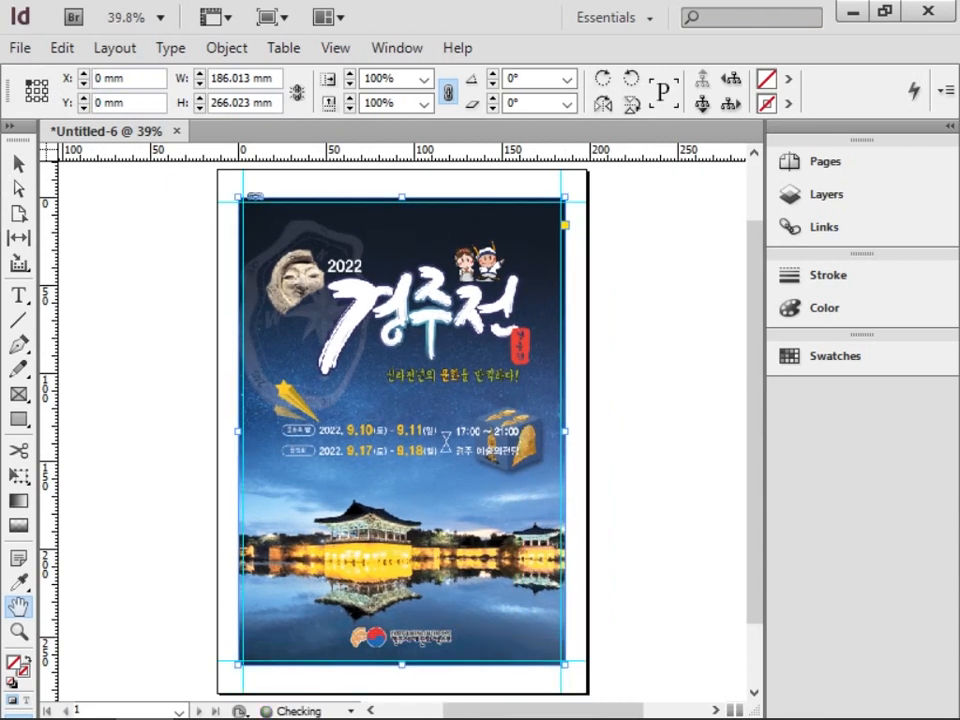
Deselect the poster image and set the display performance to High Quality Display.
key(v)
key(ctrl+shift+a)
right_click(422, 430)
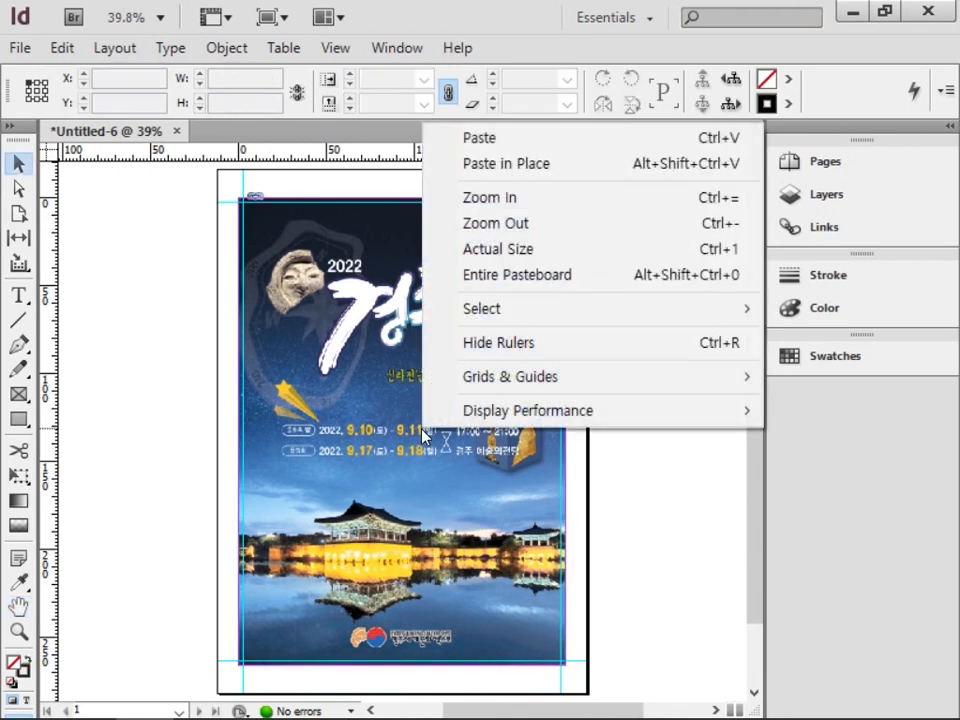
mouse_move(660, 424)
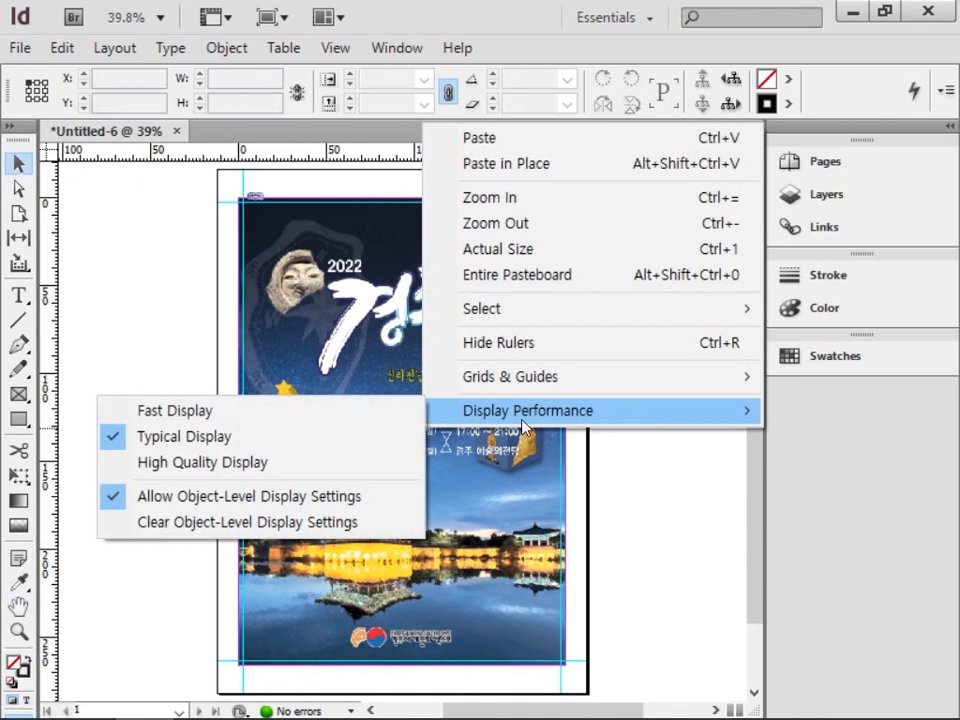
click(342, 468)
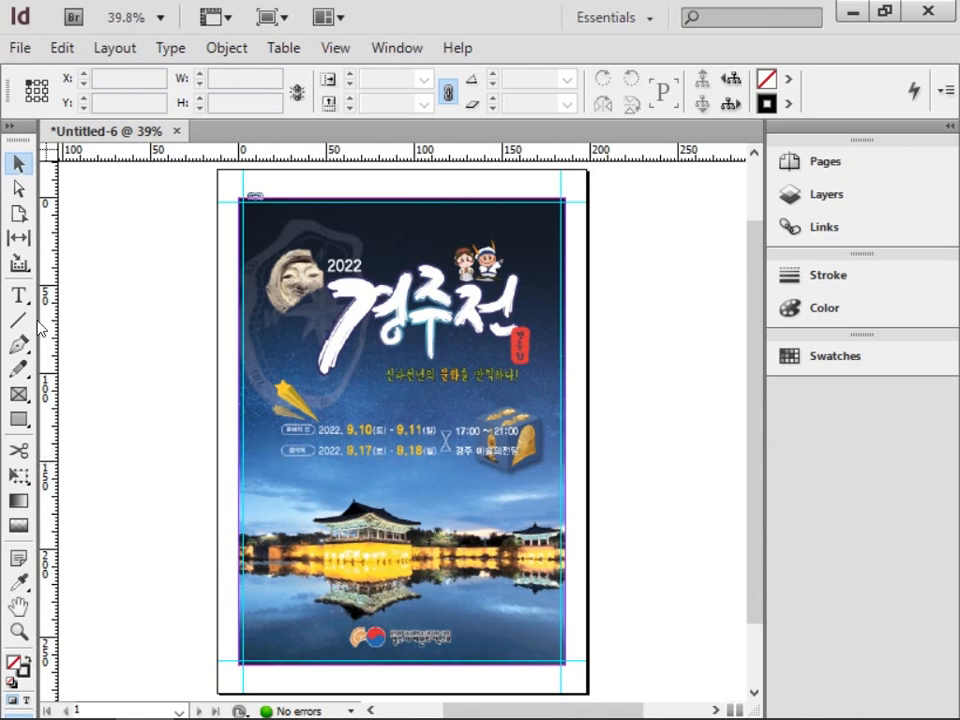
Create a wide, shallow text frame above the poster's title and enter a line of text in it.
click(18, 295)
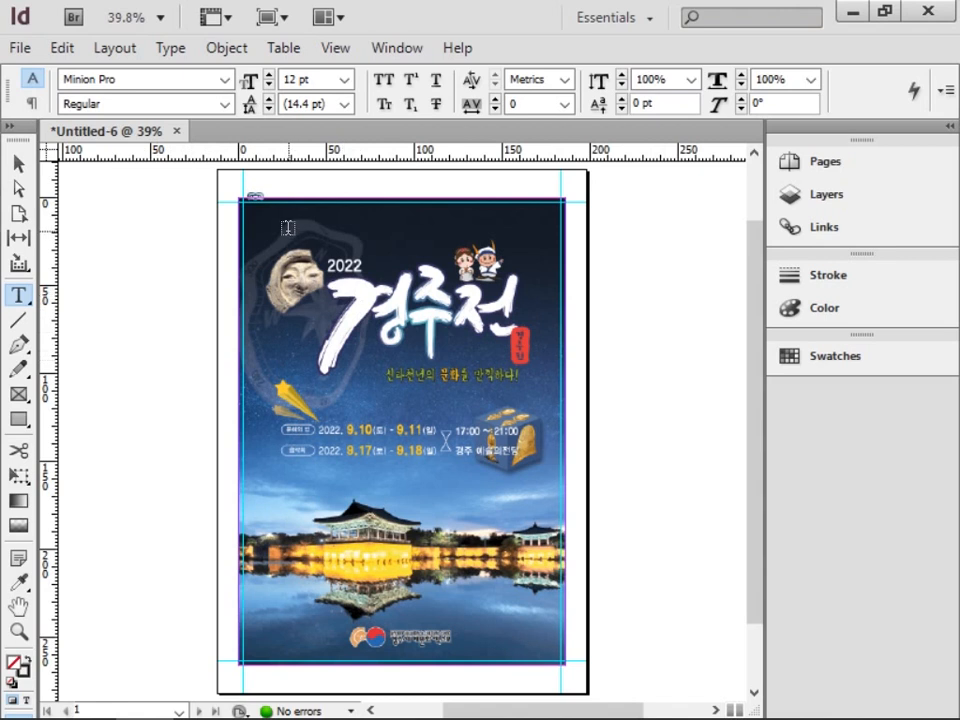
drag(277, 217, 463, 233)
alt+scroll(296, 230, up, 5)
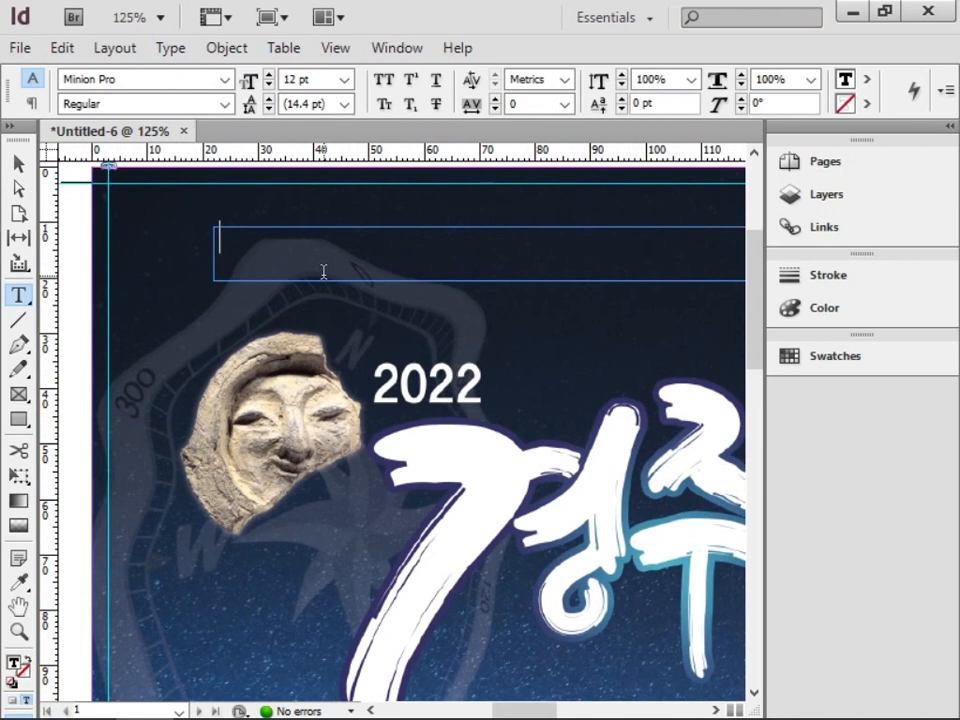
text(□□□)
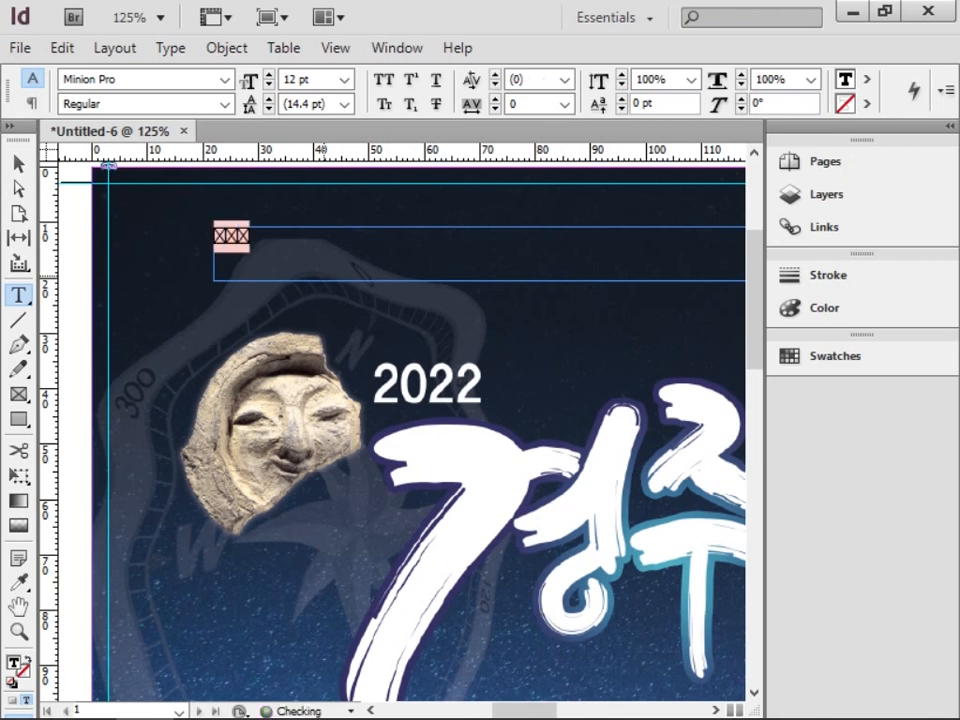
text( □□ □□□□□ □□□ □□□)
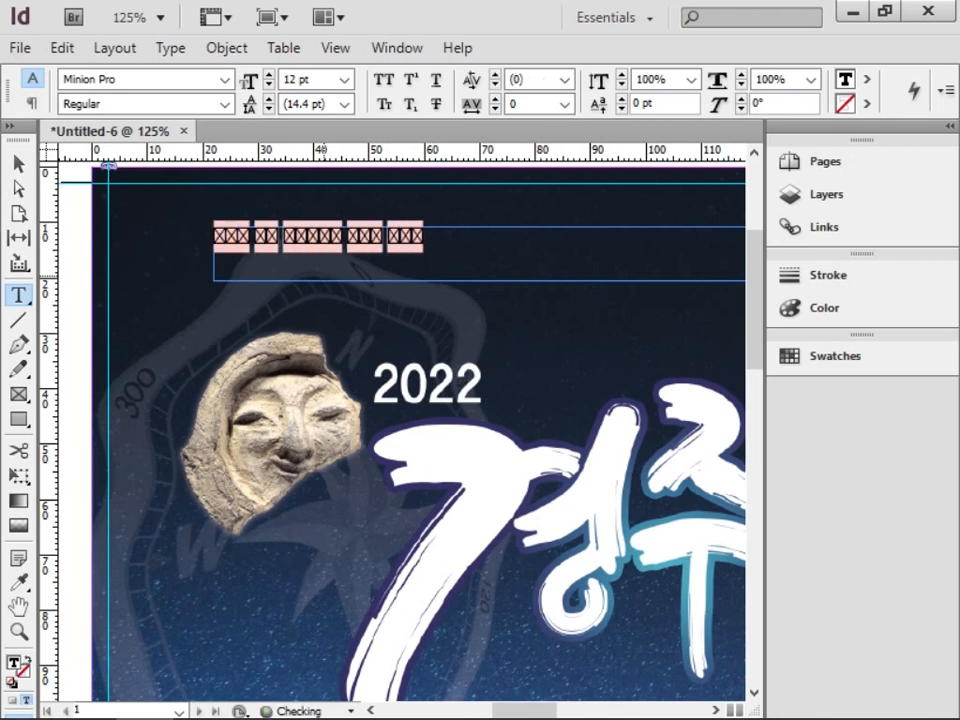
Complete the sentence as "경주전 문화 페스티벌은 경주시 문화재청과 함께하고 있습니다." and move its frame to about X 19.5 mm, Y 13.5 mm.
text(□□ □□□□ □□□□)
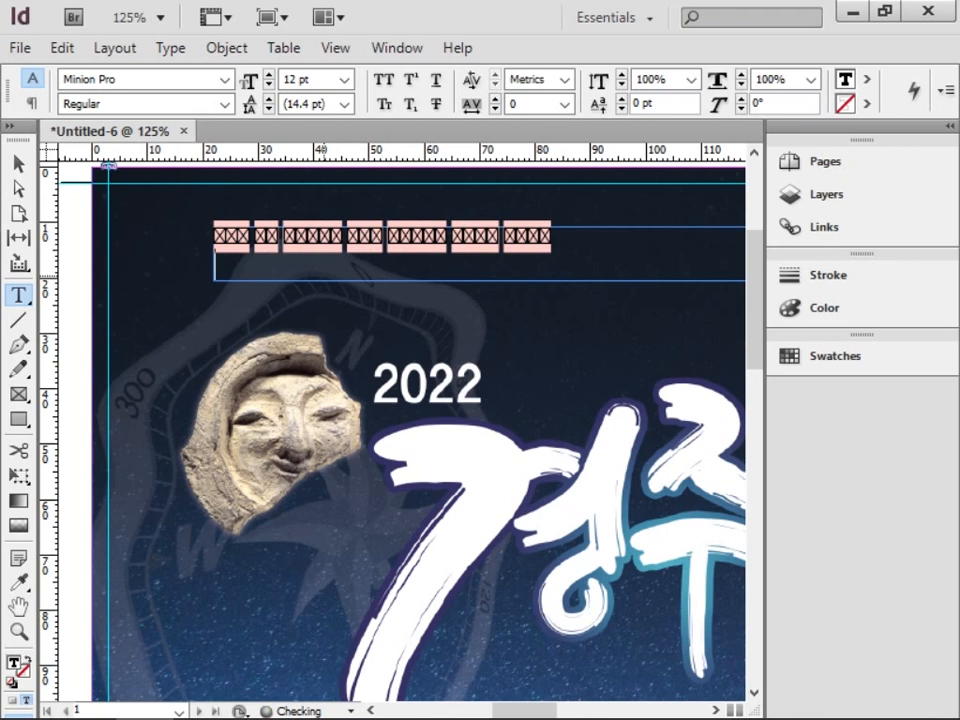
click(19, 164)
drag(493, 262, 479, 276)
click(18, 295)
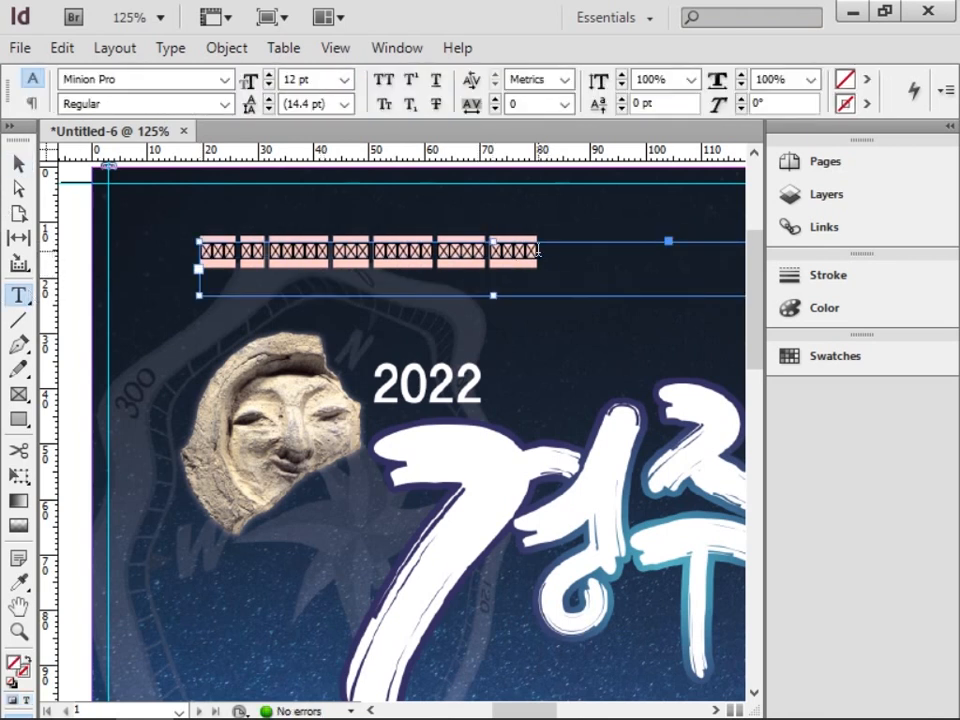
Change the font of the whole sentence above the title to a Korean gothic typeface.
key(ctrl+a)
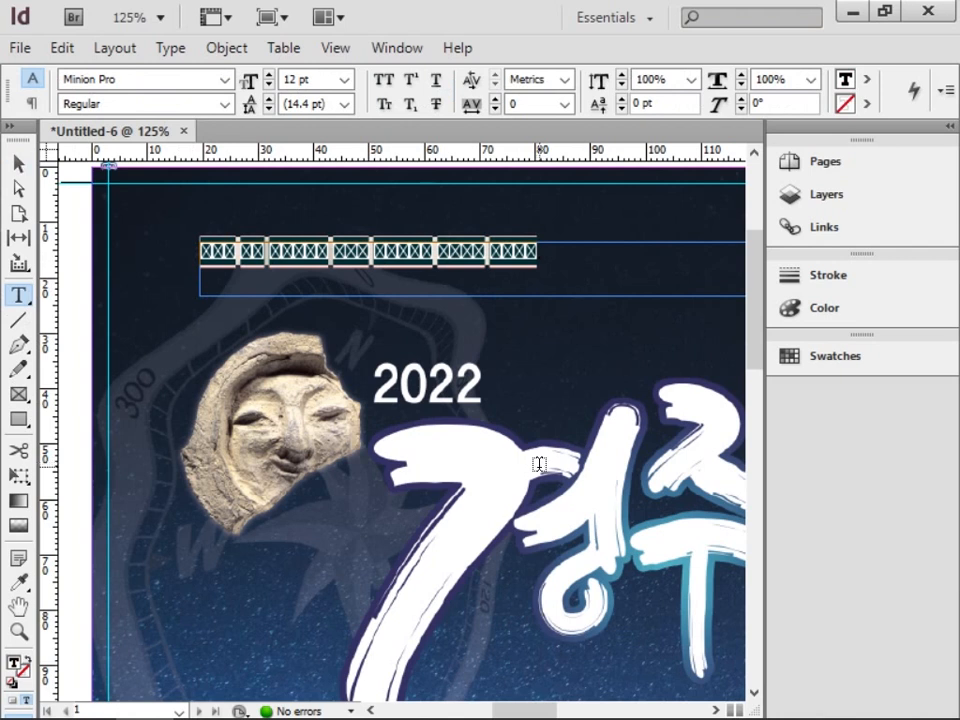
click(225, 79)
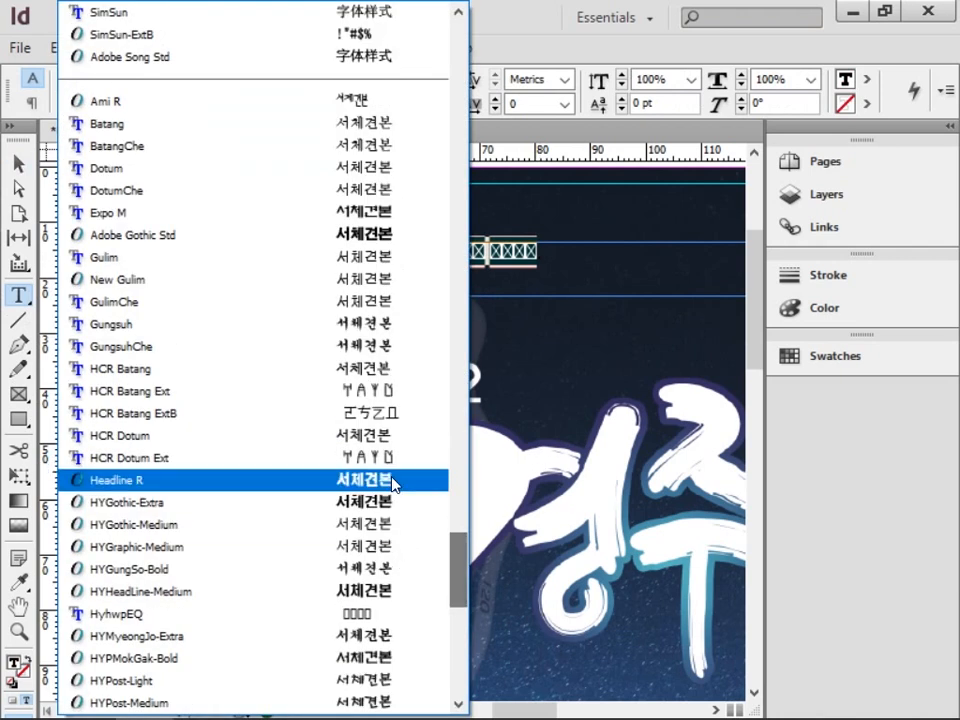
click(401, 312)
key(ctrl+minus)
key(ctrl+minus)
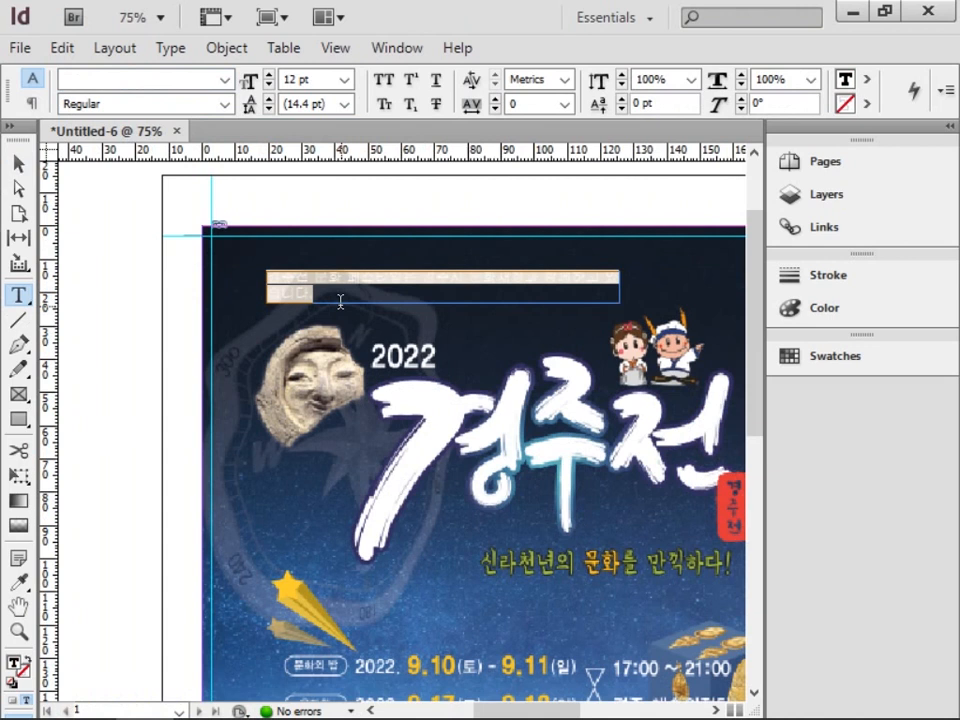
Set the sentence's fill to white with K 0% and reduce its font size so it fits on one line.
double_click(13, 672)
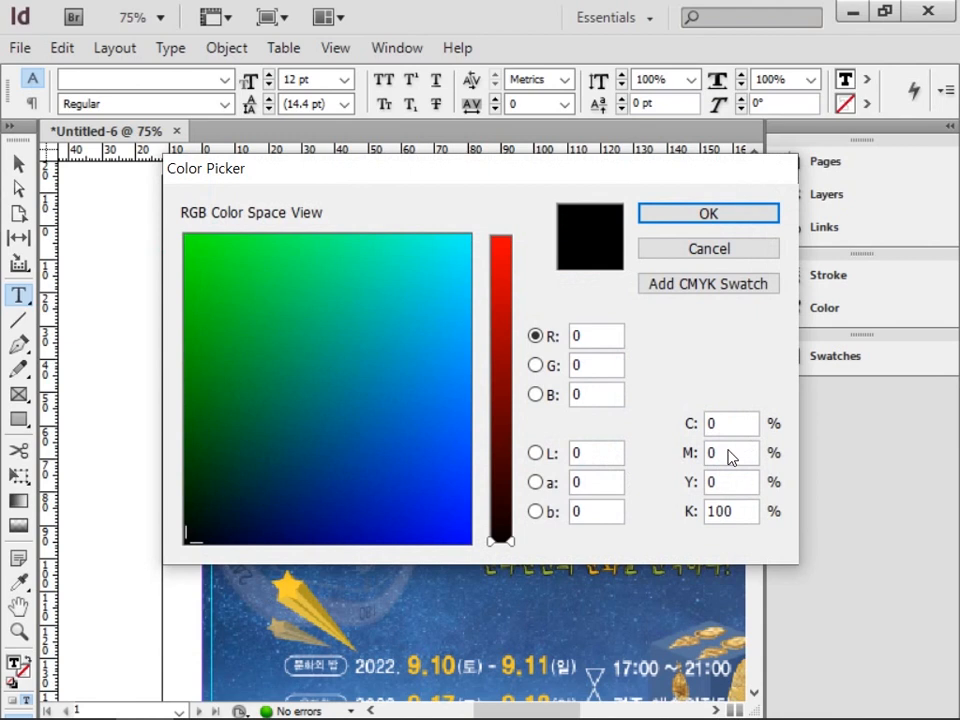
double_click(729, 512)
text(0)
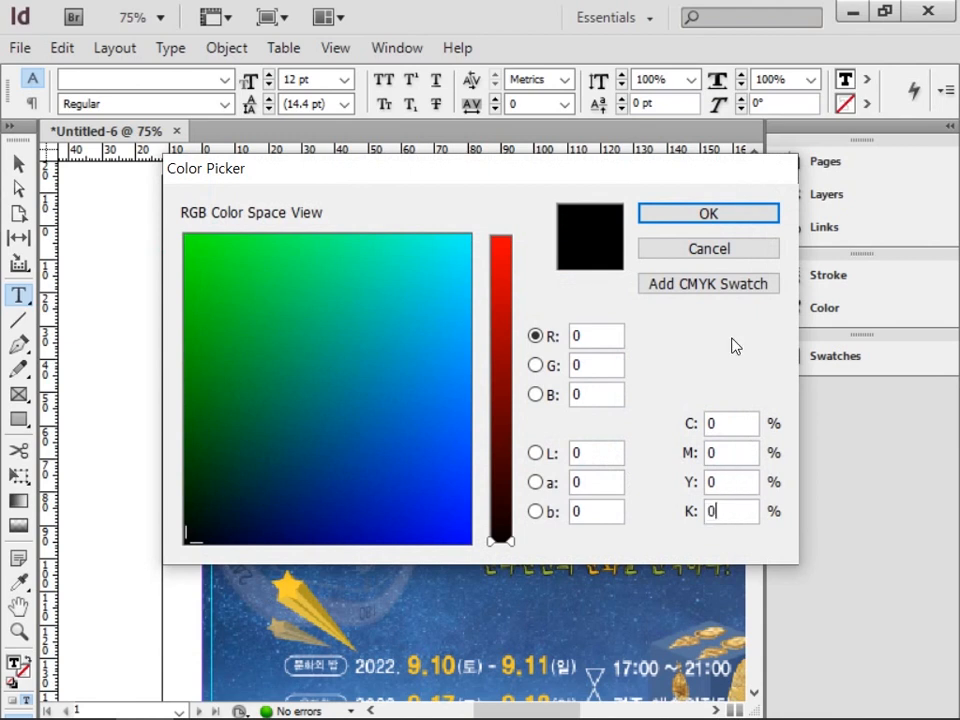
click(722, 218)
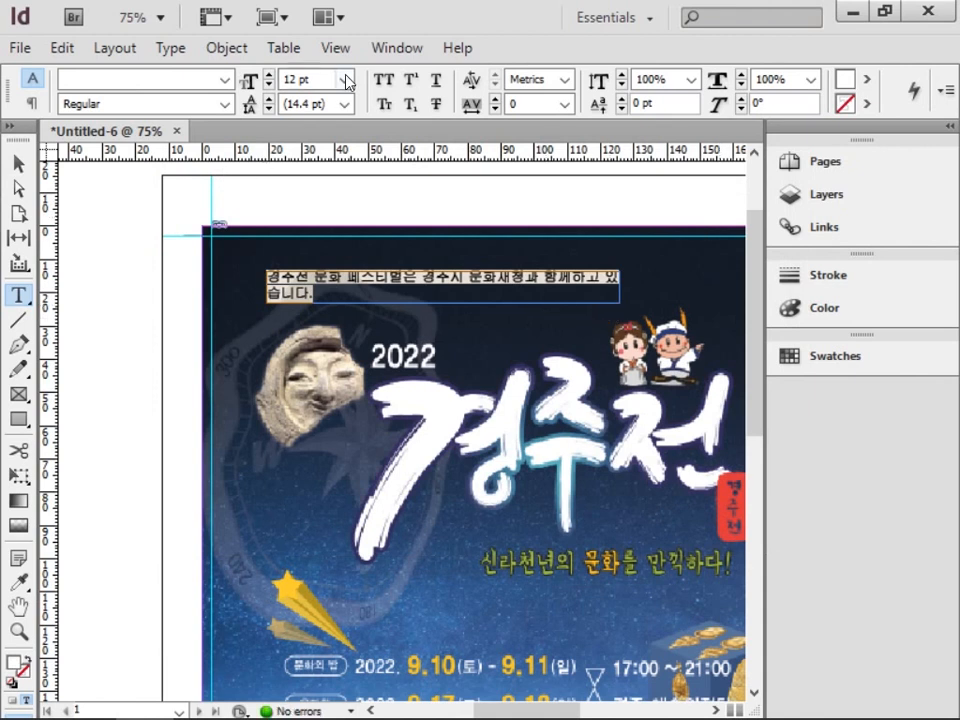
click(345, 80)
click(309, 168)
key(ctrl+shift+comma)
click(19, 163)
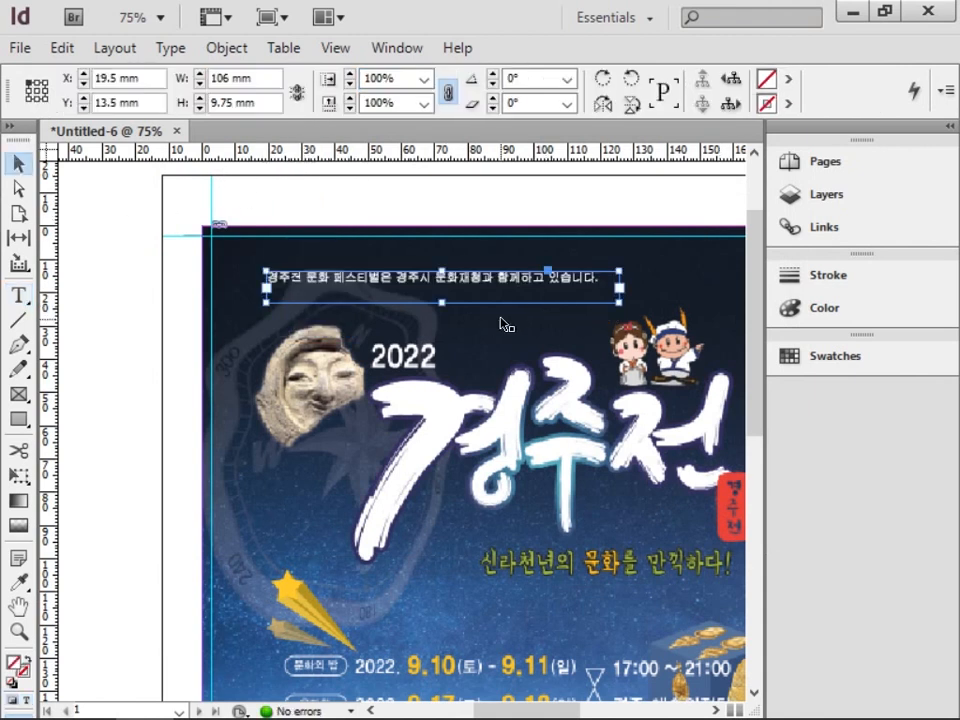
Draw a vertical divider line about 7 mm long after the end of the sentence and set its stroke to white with K 0%.
key(z)
click(495, 325)
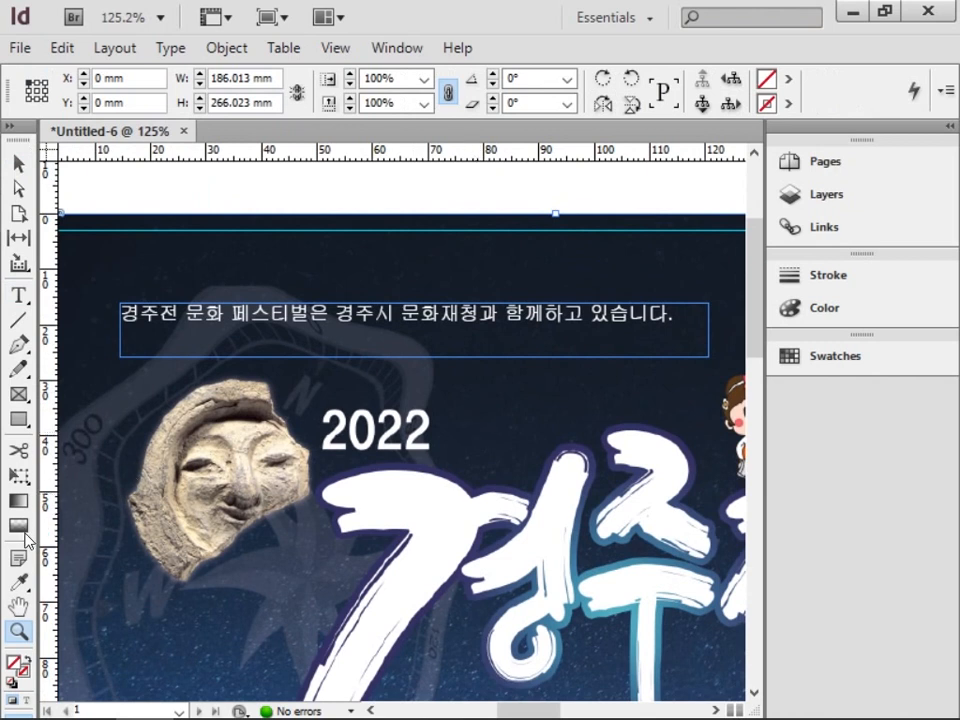
click(19, 318)
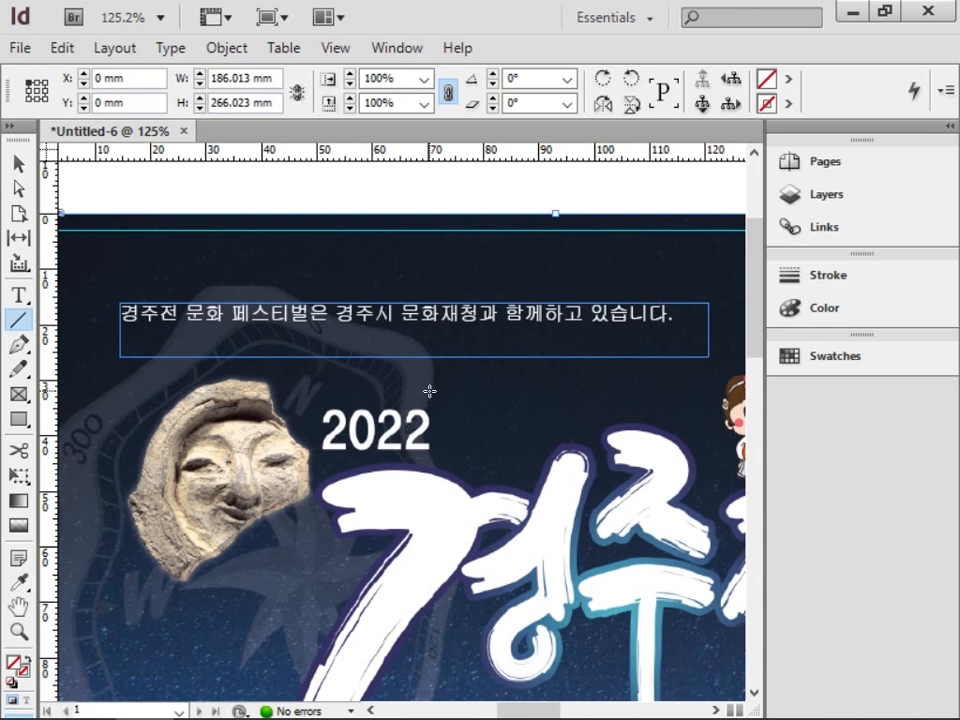
drag(687, 288, 687, 329)
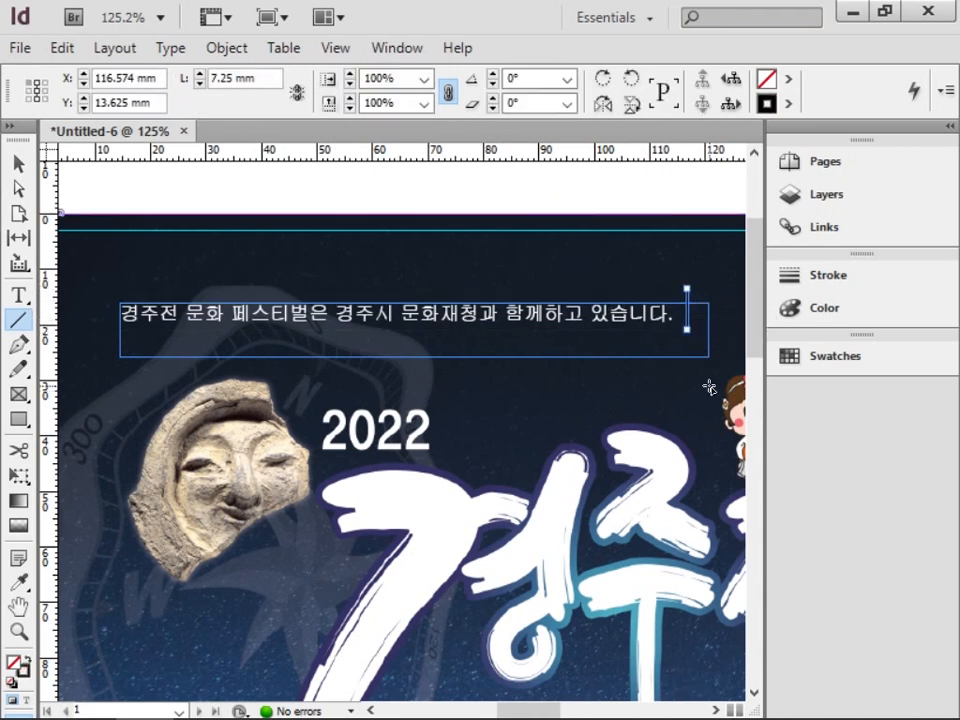
double_click(24, 671)
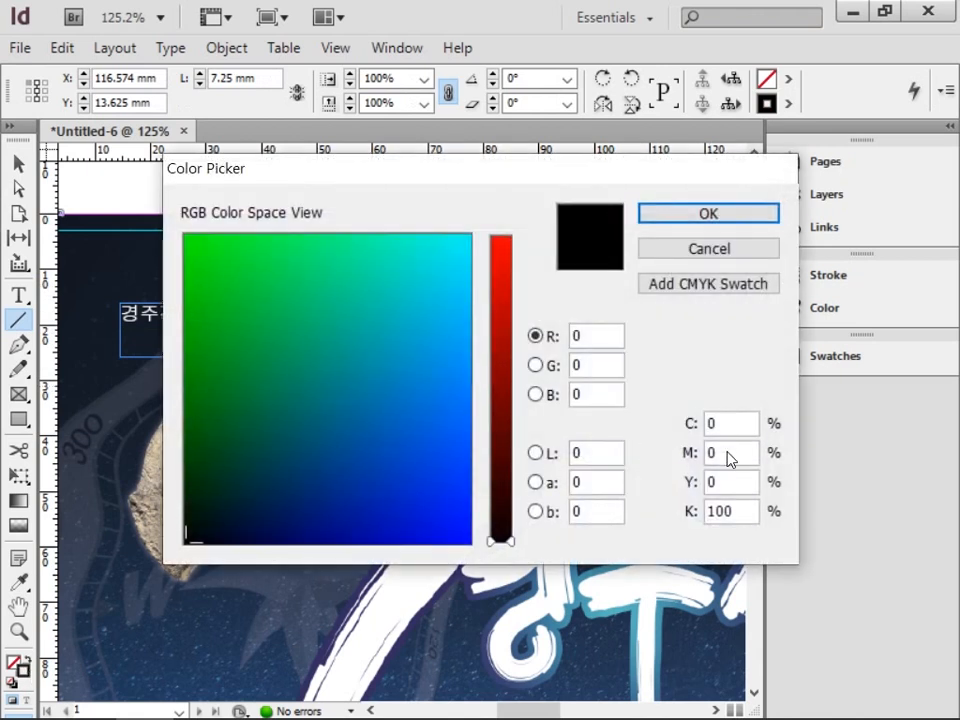
double_click(731, 516)
text(0)
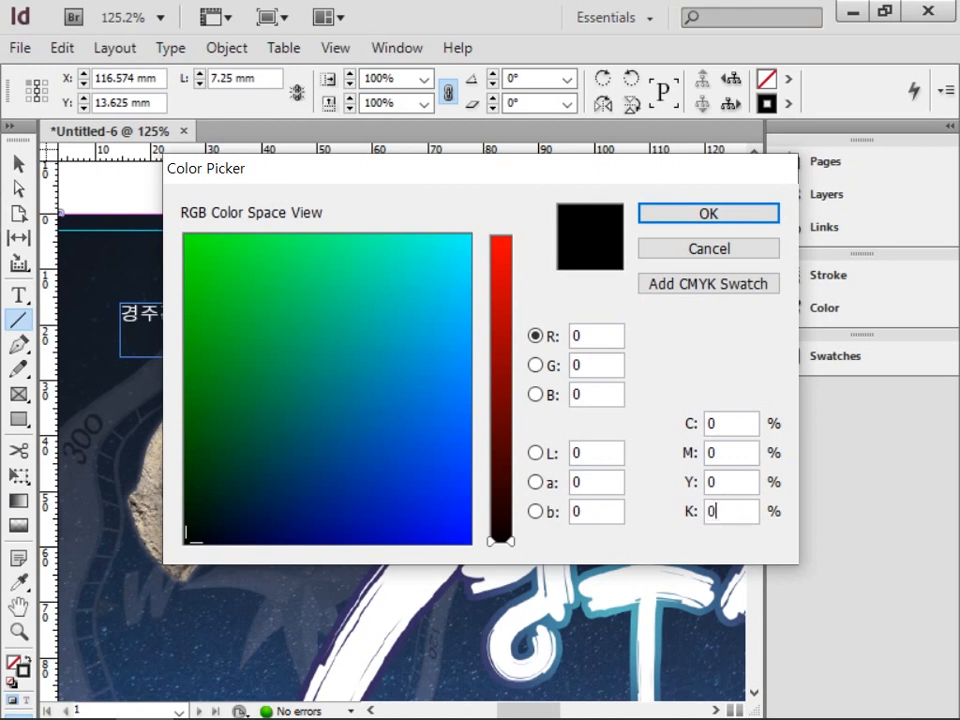
click(712, 216)
drag(641, 420, 229, 500)
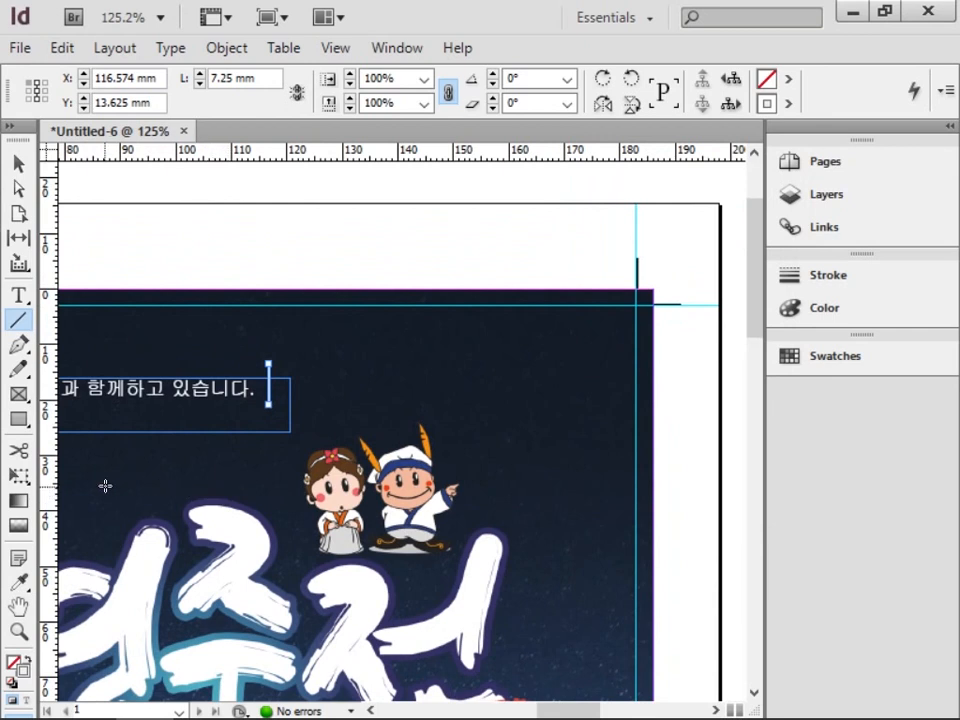
click(12, 298)
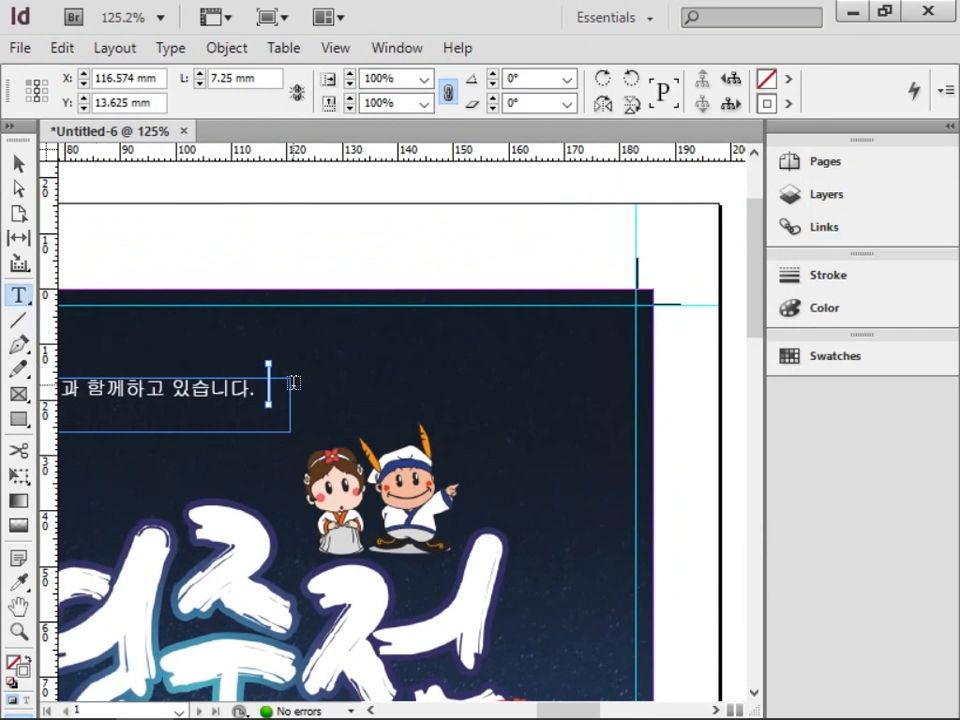
drag(290, 385, 623, 425)
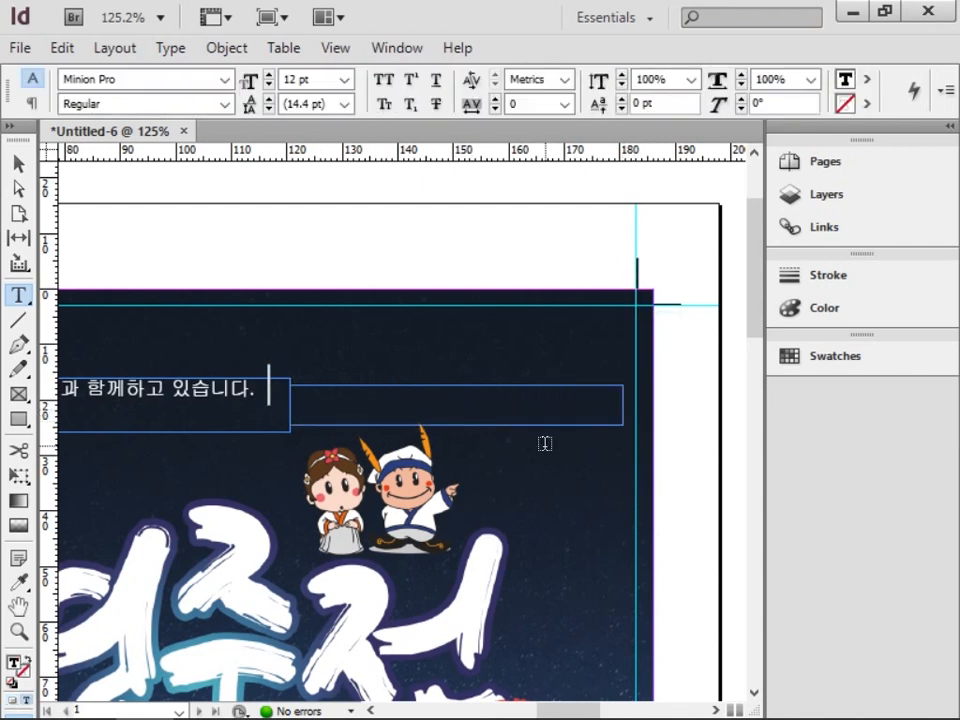
text(□□□□□)
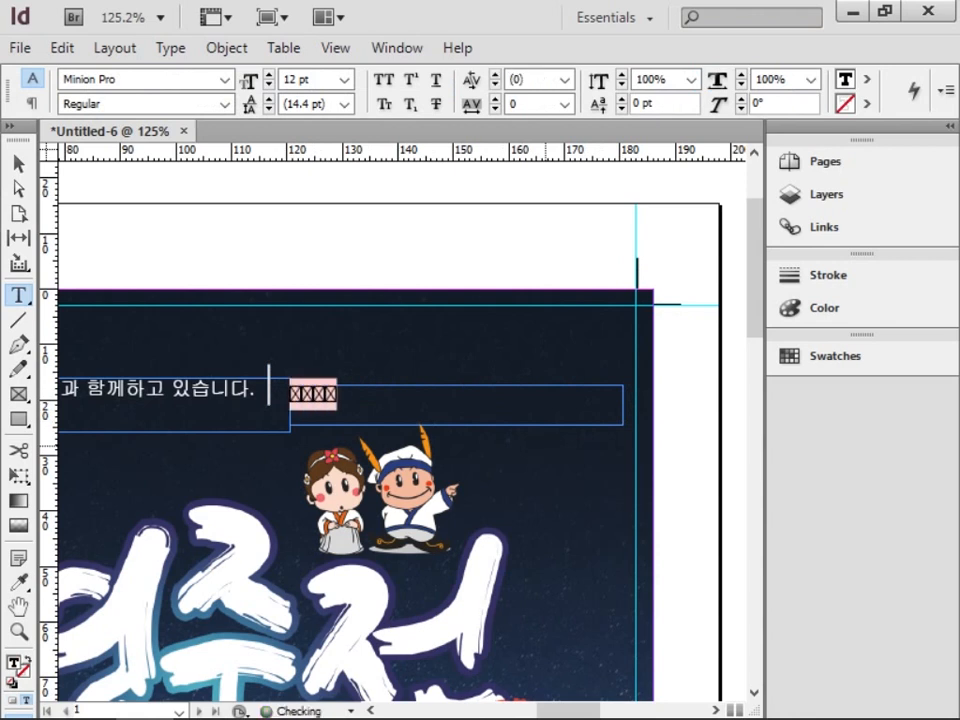
text( www.gin)
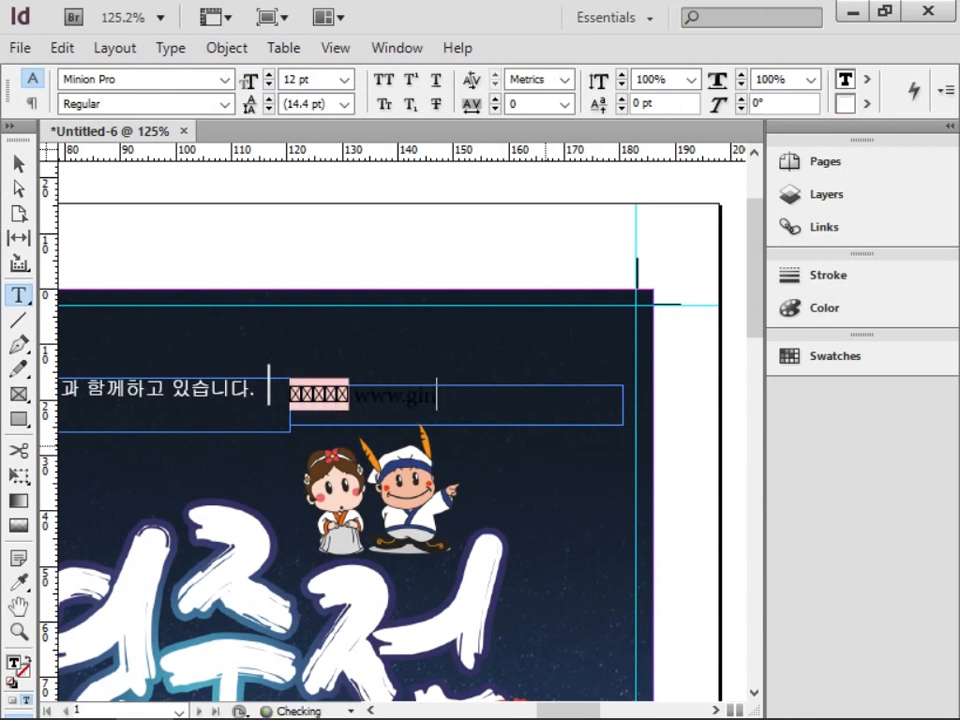
text(ighttrip)
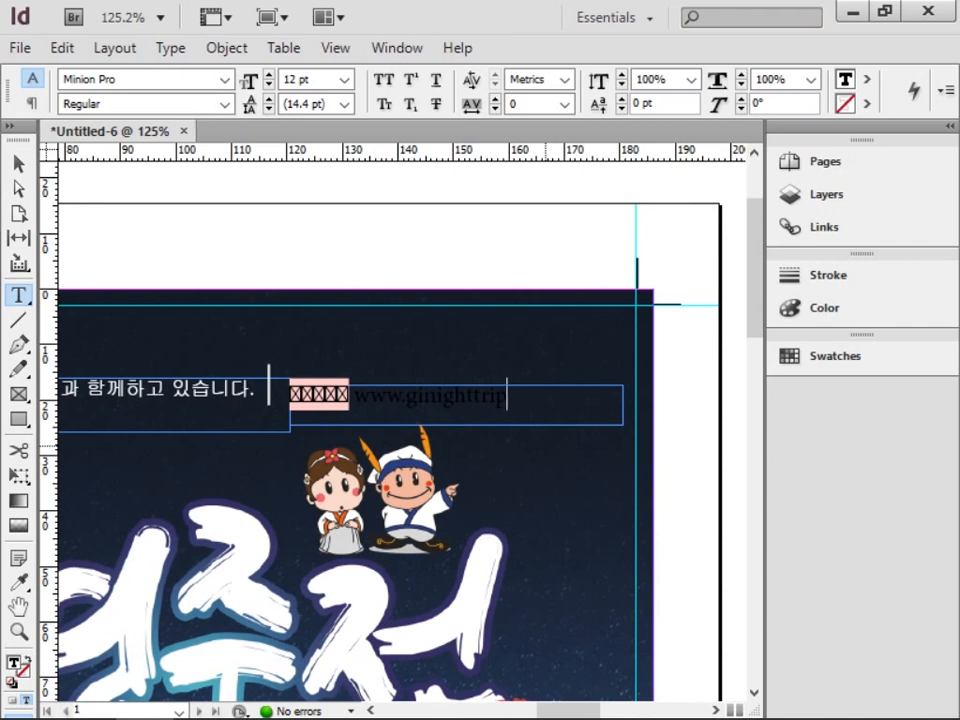
text(.or.kr)
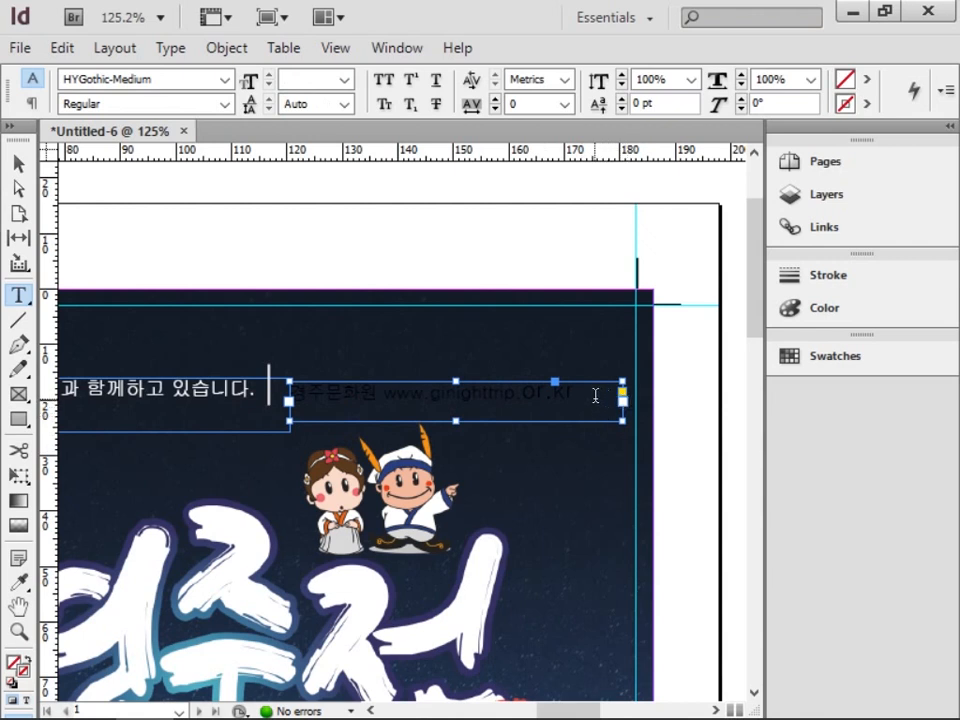
Set the fill of the 경주문화원 web address text to white with K 0%.
drag(594, 393, 300, 395)
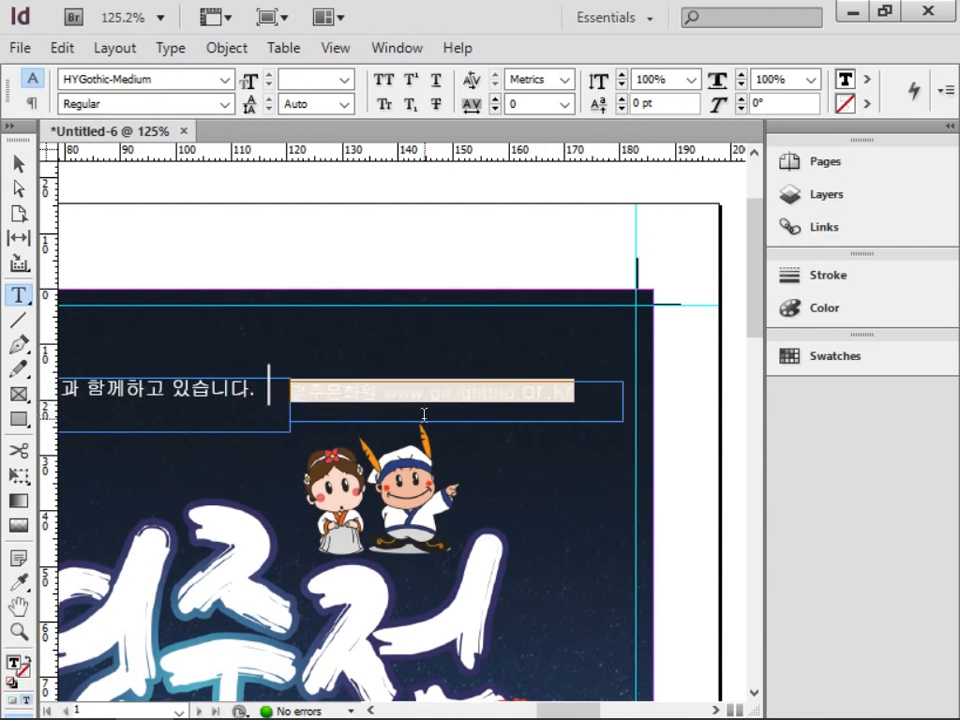
double_click(13, 666)
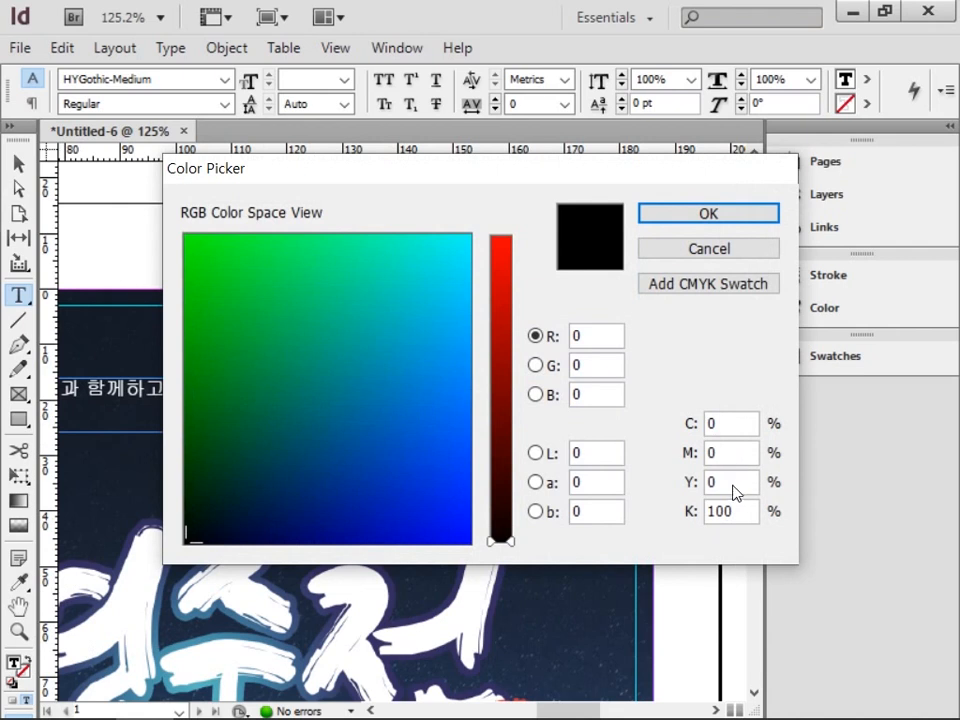
text(0)
click(722, 223)
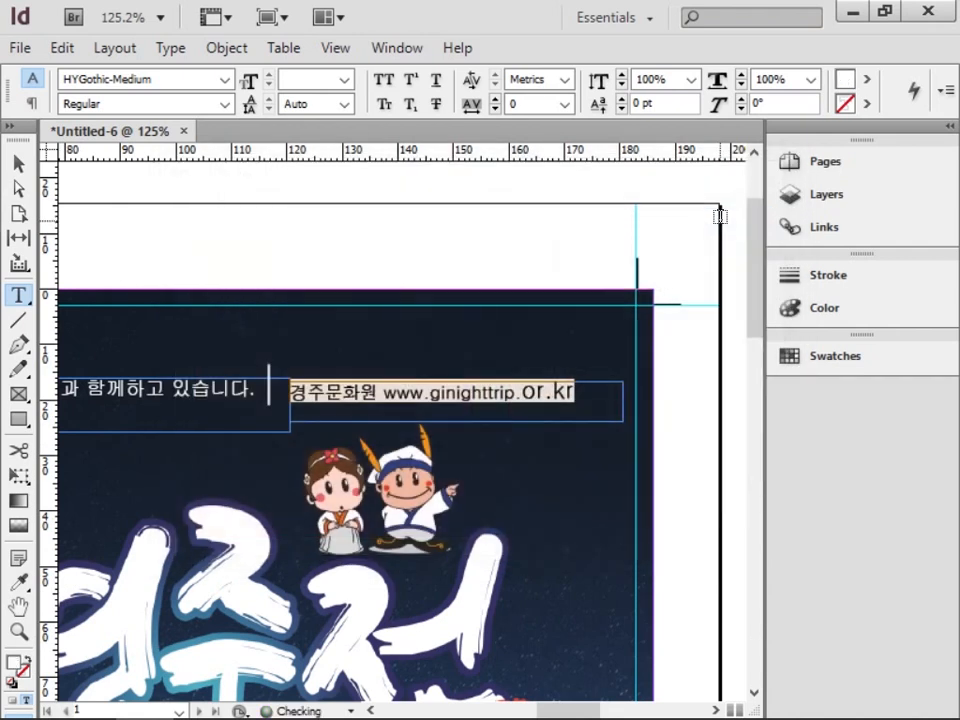
Set the font size of "or.kr" at the end of the web address to 9 pt and finish editing the text.
click(591, 412)
drag(584, 395, 522, 393)
click(343, 81)
click(310, 131)
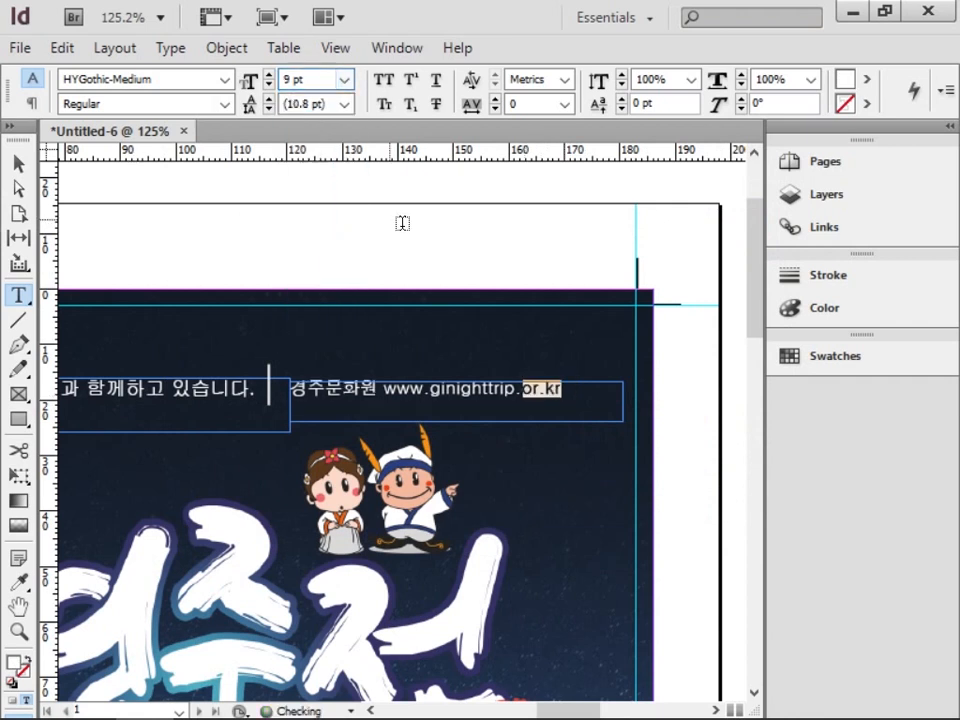
ctrl+click(281, 350)
Create a wide text frame beneath the 음악회 schedule row and enter a note starting "* 세부 일정과 프로그램은 경주문화원 홈페이지와 안내책".
double_click(18, 607)
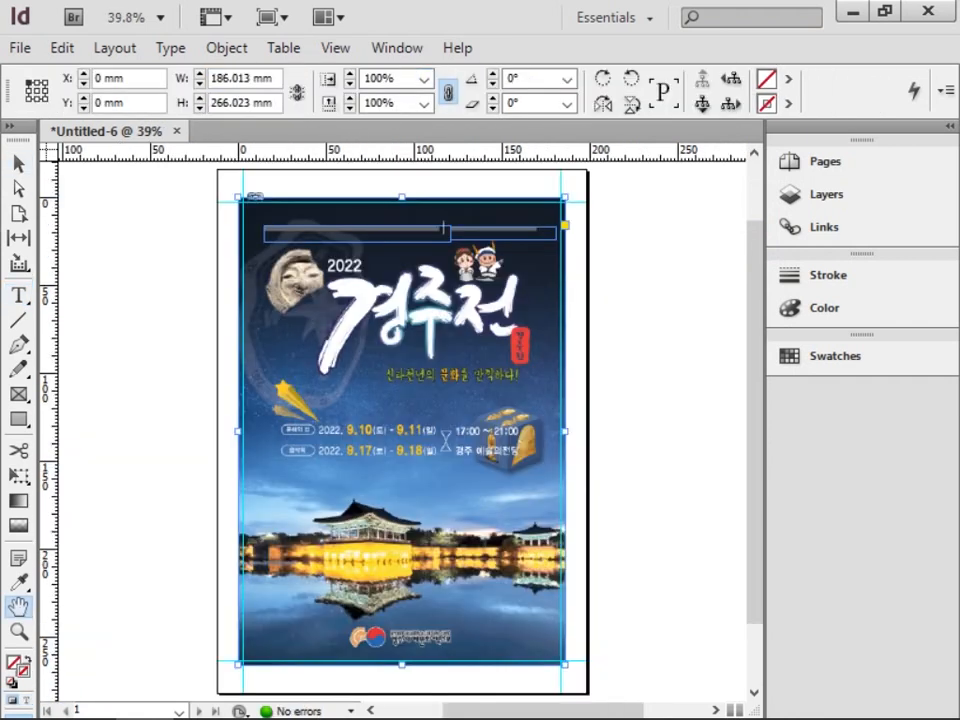
key(t)
scroll(430, 496, up, 3)
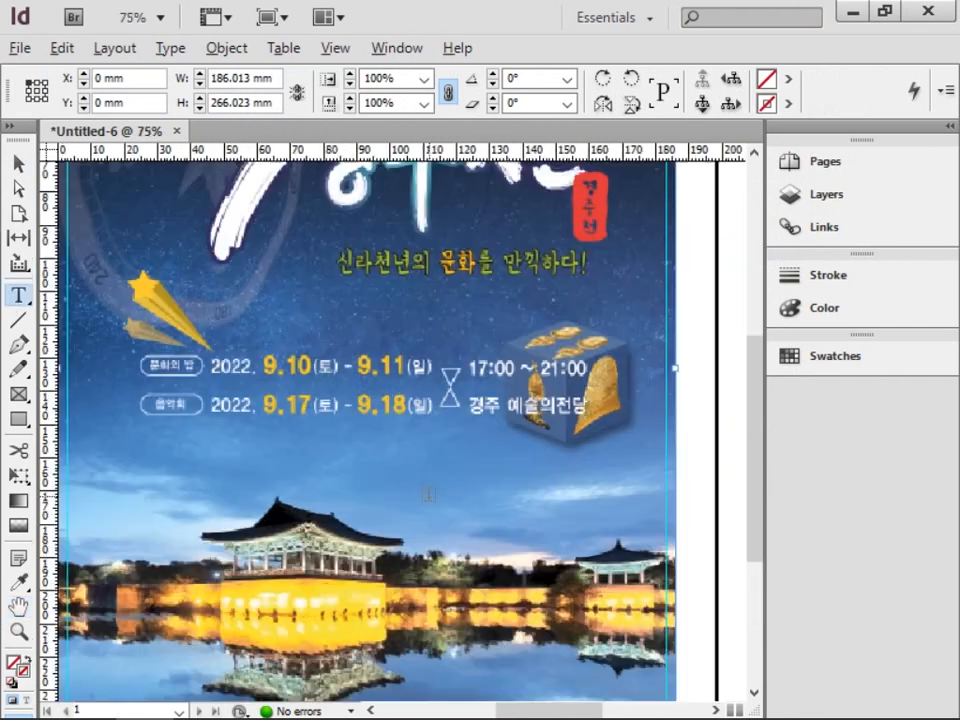
mouse_move(157, 413)
mouse_down()
mouse_move(596, 426)
mouse_move(646, 442)
mouse_up()
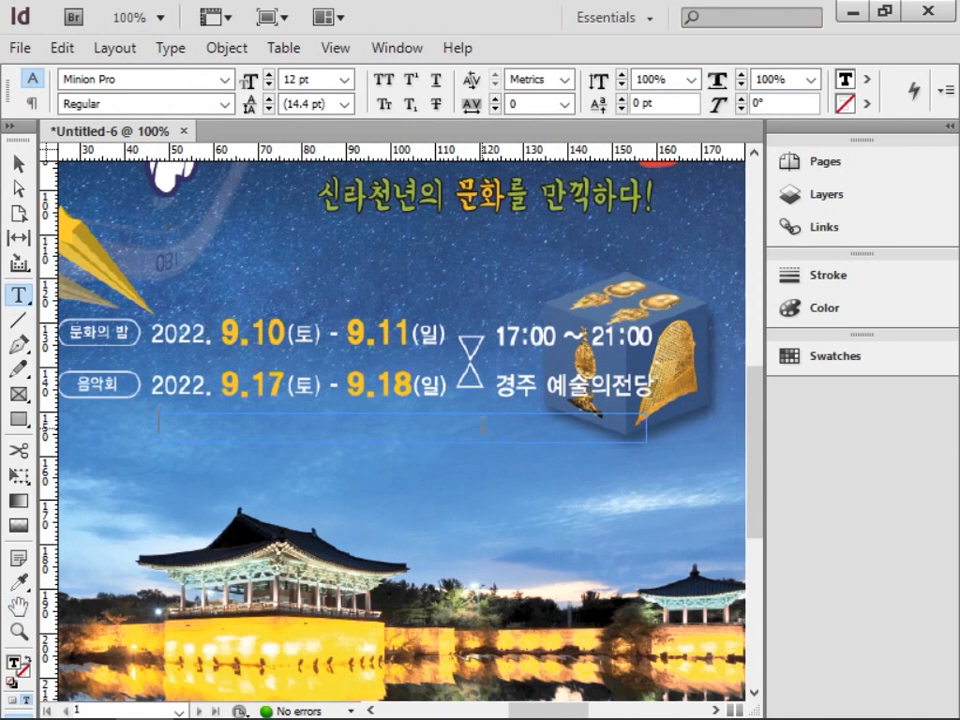
text(* 우천 시)
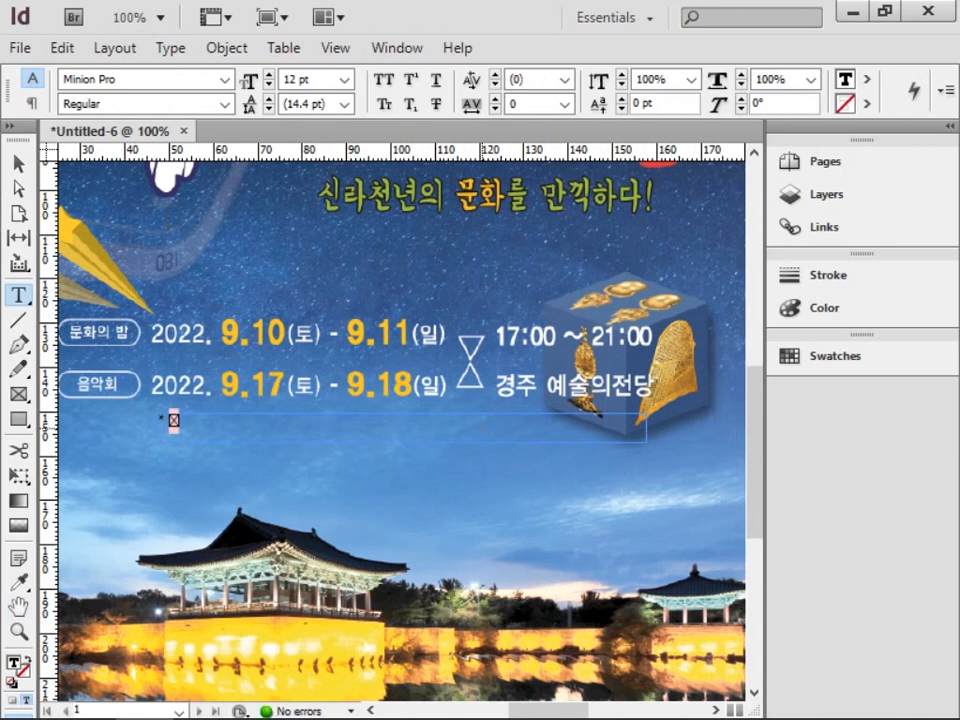
text(정은 기상상황에 따라 변경)
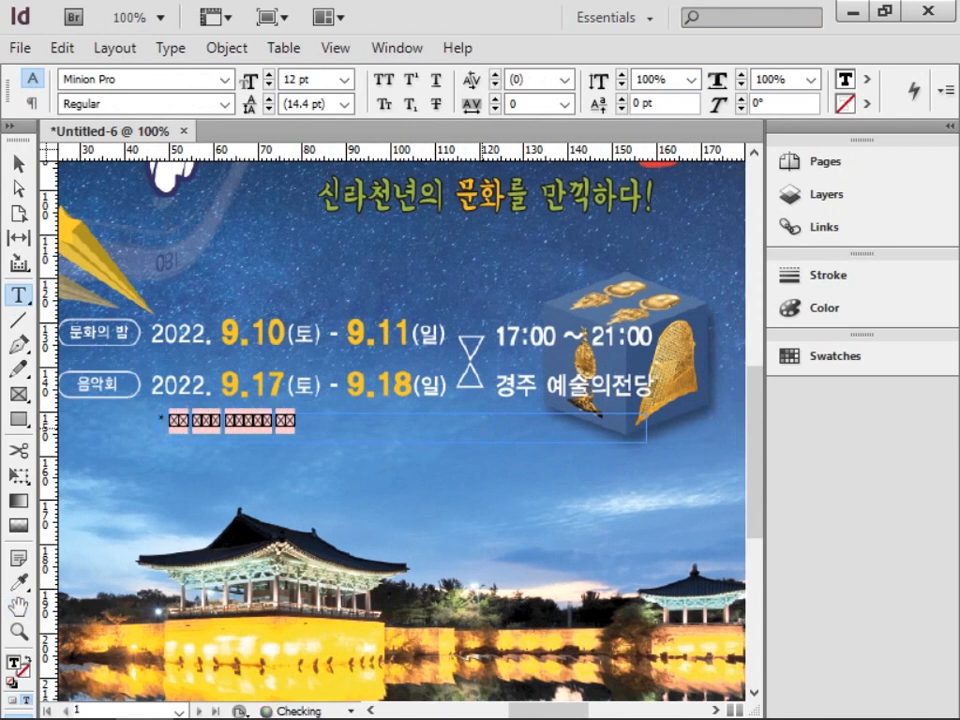
key(BackSpace)
key(BackSpace)
key(BackSpace)
text(에따라 변경될수도 있음)
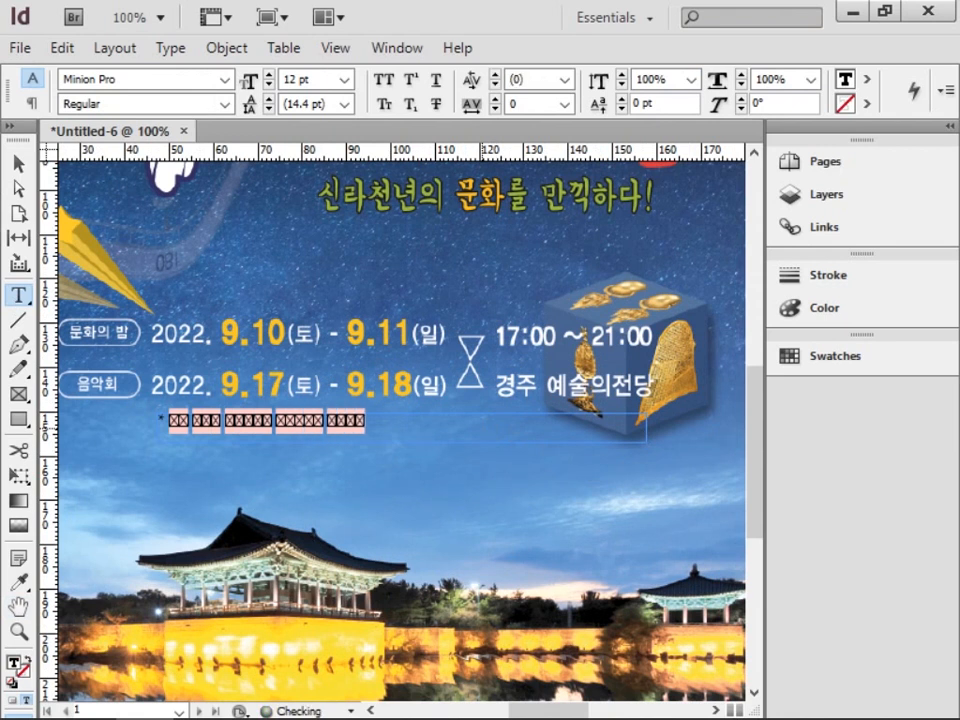
text(되거나 취소될수도 있습니다.)
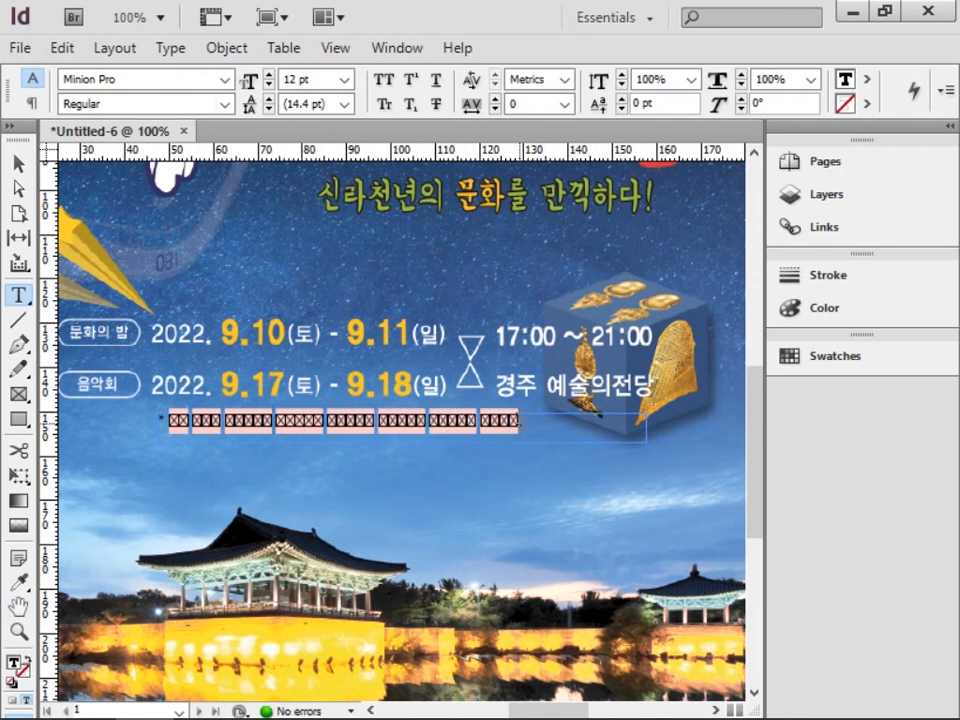
Set the whole schedule note's fill to white with K 0% and its font to HYGraphic-Medium.
key(ctrl+a)
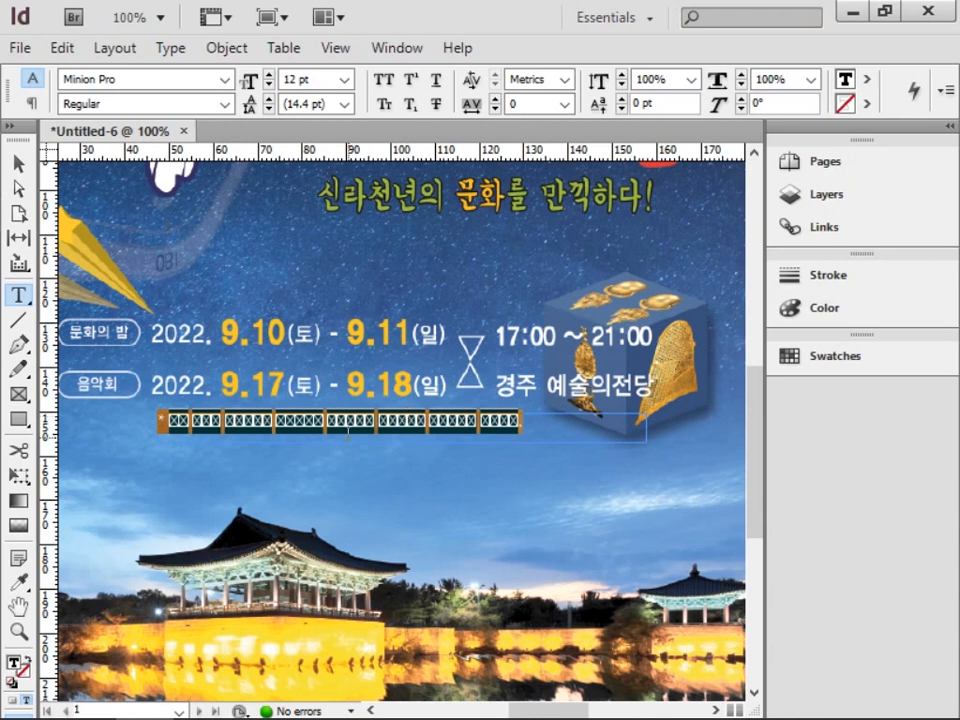
double_click(13, 662)
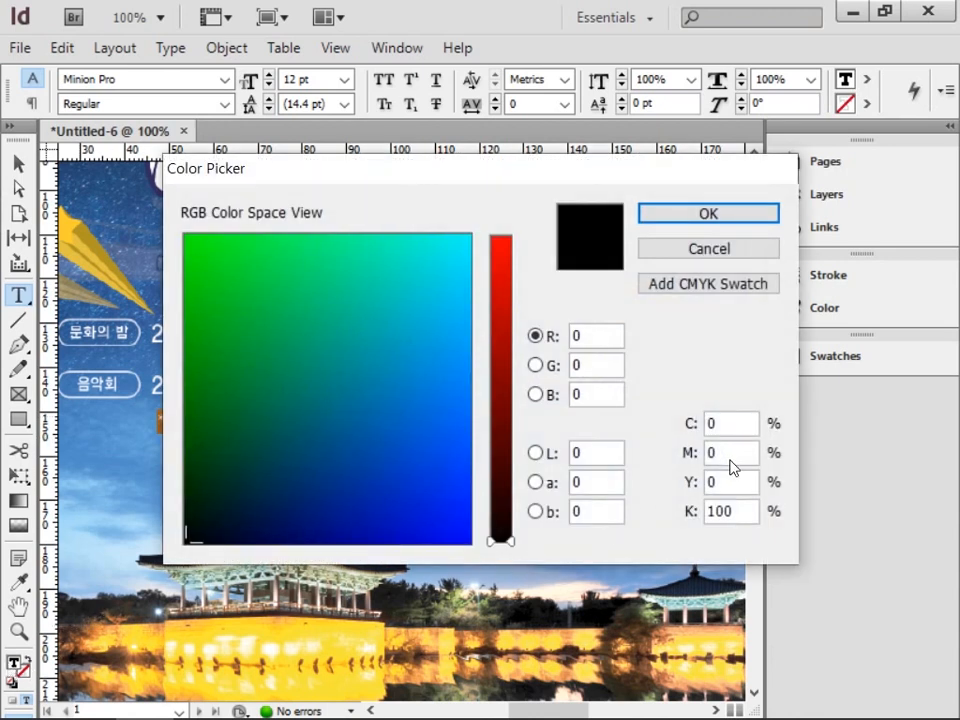
double_click(727, 512)
text(0)
click(708, 213)
click(224, 79)
drag(458, 345, 449, 557)
click(200, 547)
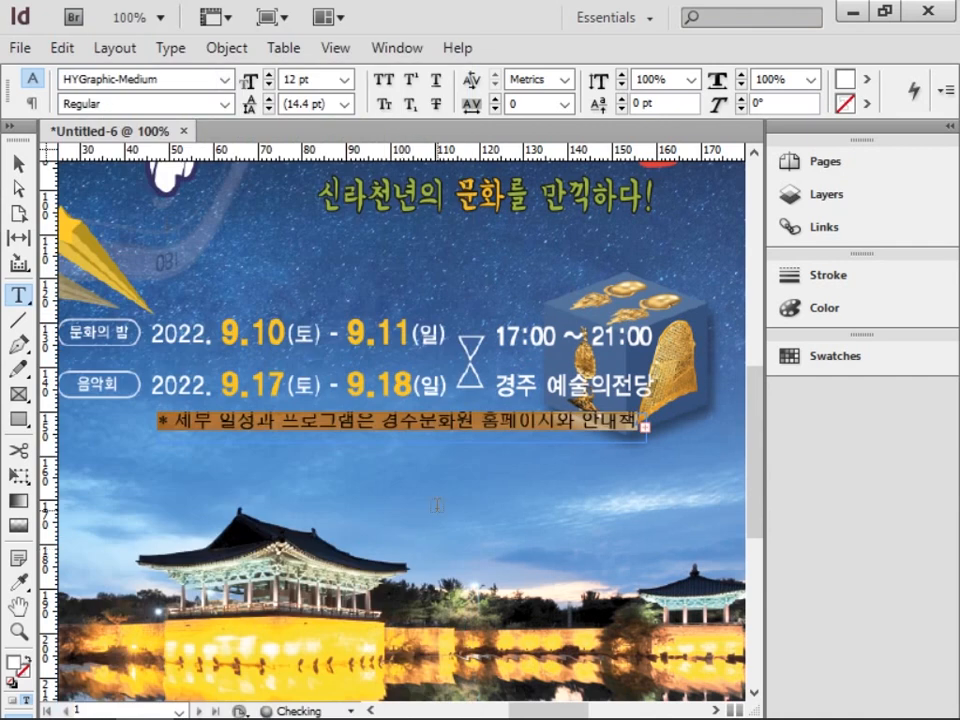
Set the font size of the whole schedule note to 8 pt and finish editing the text.
click(344, 79)
click(301, 131)
click(344, 79)
click(293, 175)
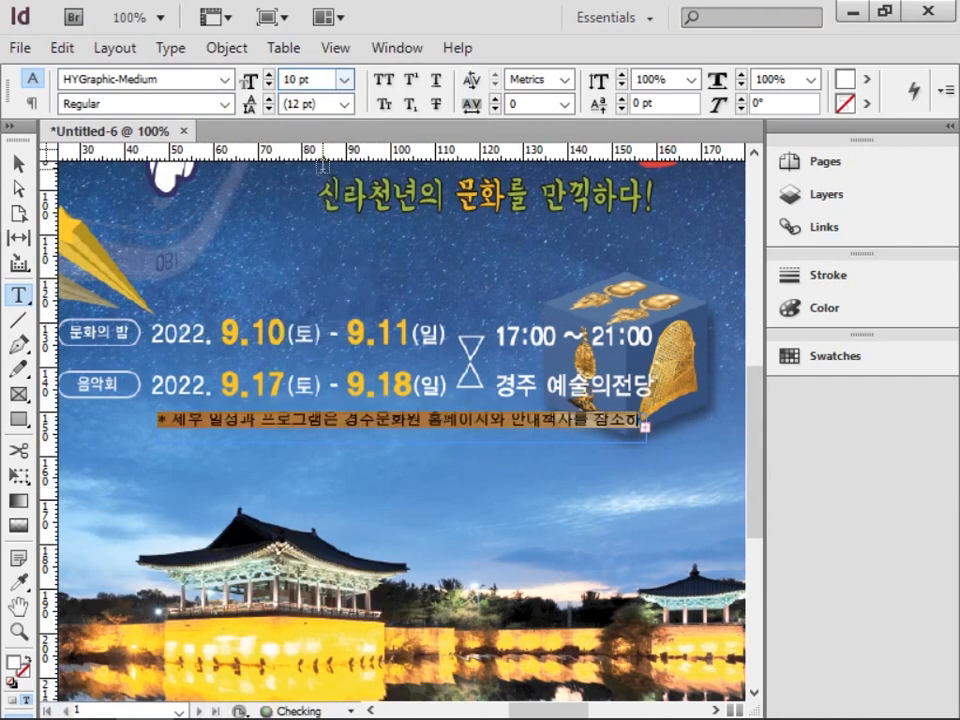
click(344, 79)
click(290, 159)
click(344, 79)
click(319, 146)
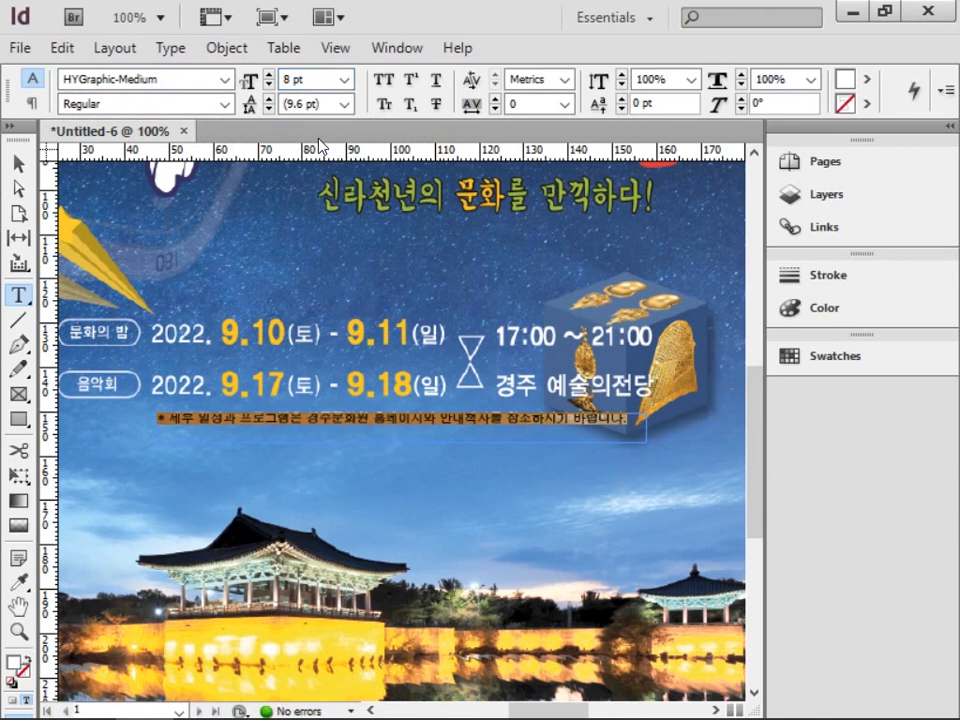
click(319, 432)
click(18, 163)
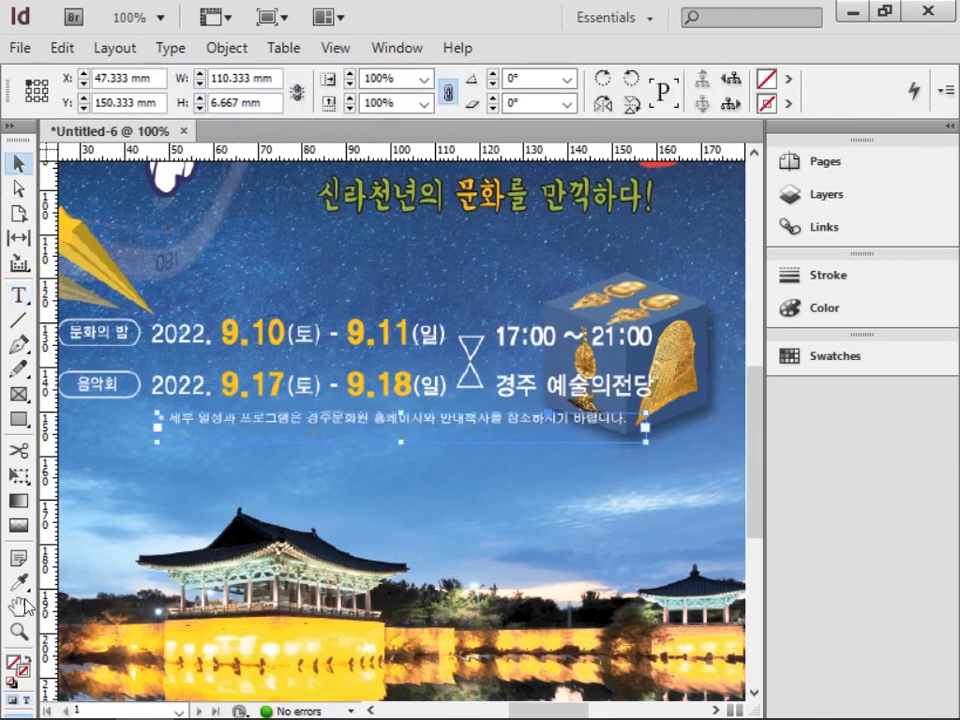
Create a small text frame beside the lower-left vertical crop mark, below the poster image, and enter 01.
double_click(18, 606)
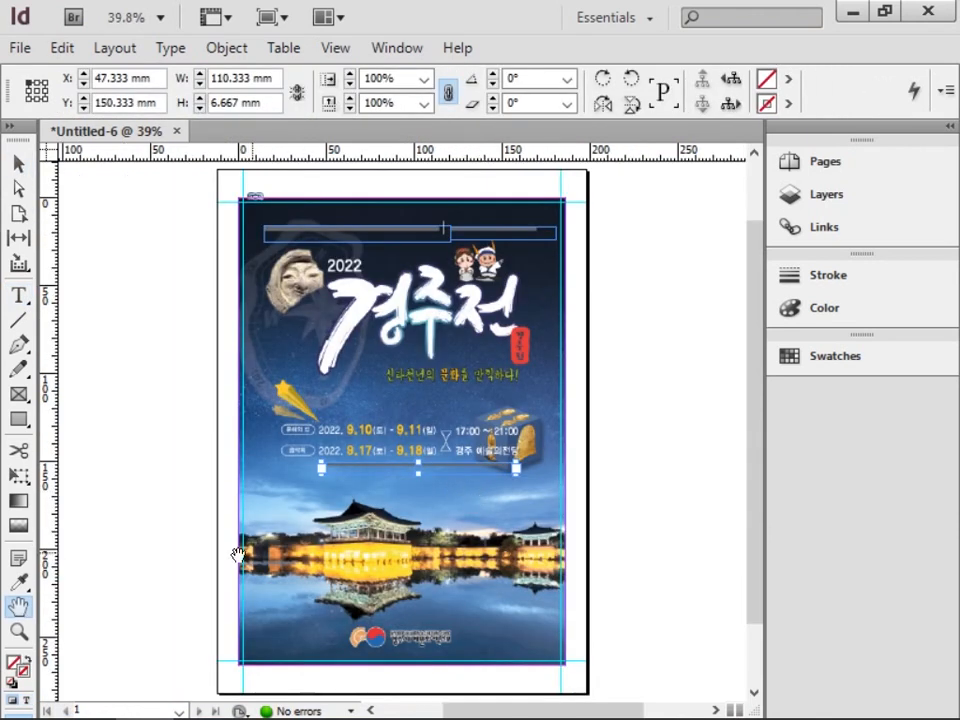
click(16, 635)
drag(197, 648, 259, 673)
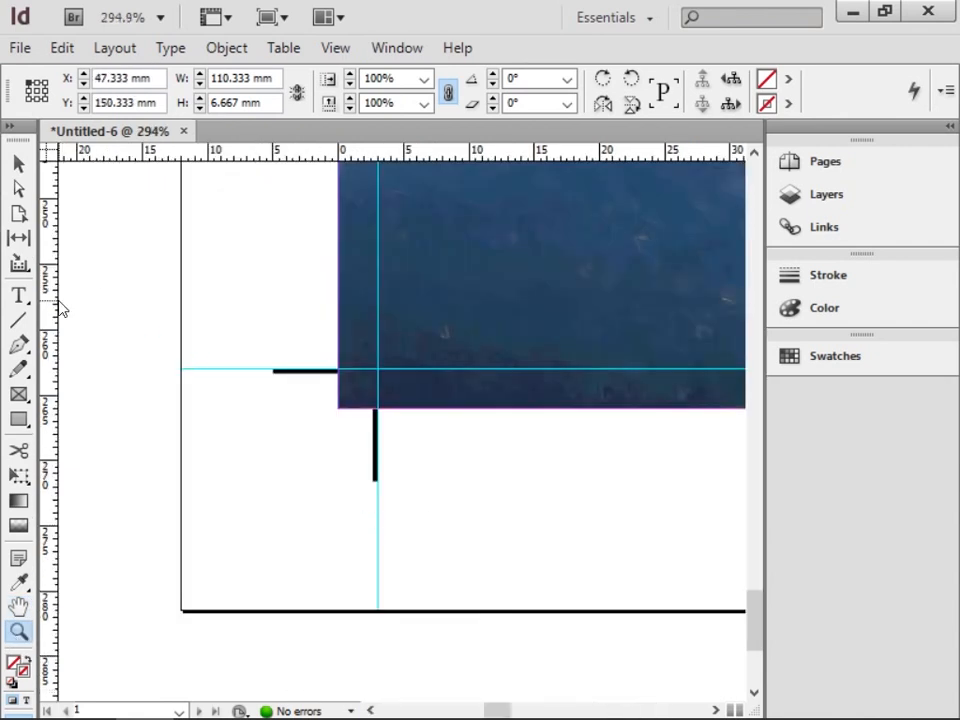
click(18, 294)
drag(404, 429, 542, 533)
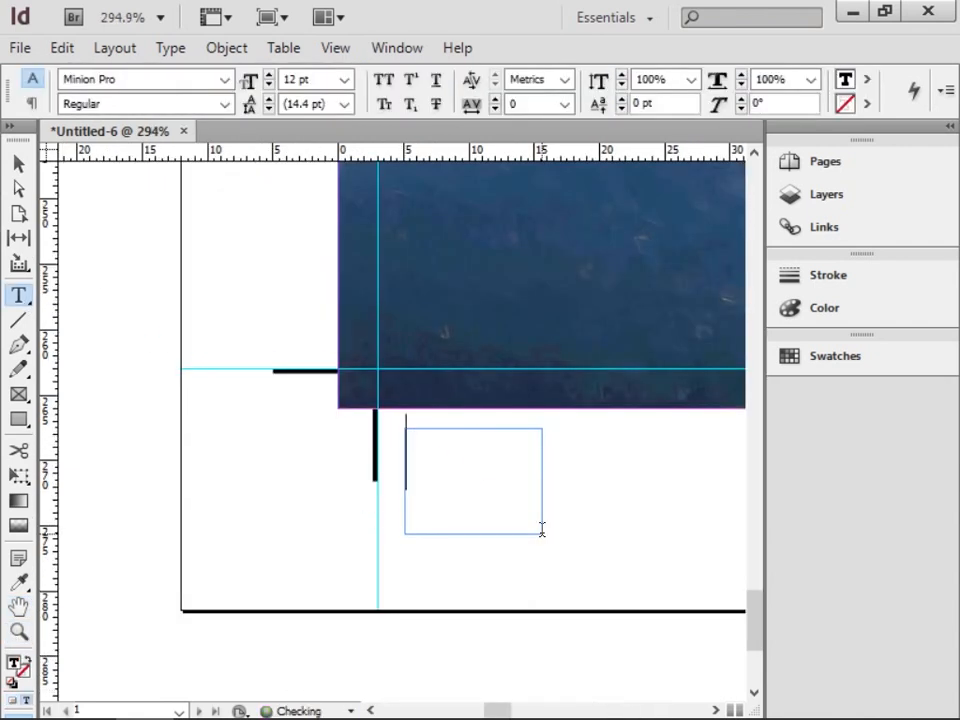
text(01)
Set the 01 label to Dotum at 10 pt and shift its frame slightly down beside the crop mark.
drag(458, 455, 403, 460)
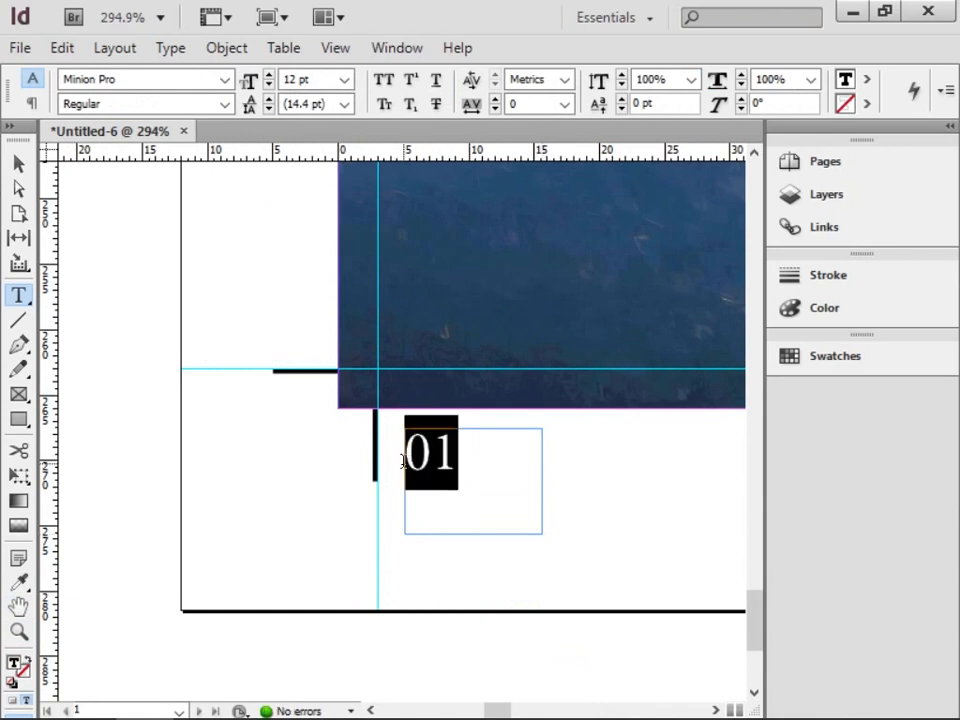
click(224, 80)
drag(452, 345, 452, 569)
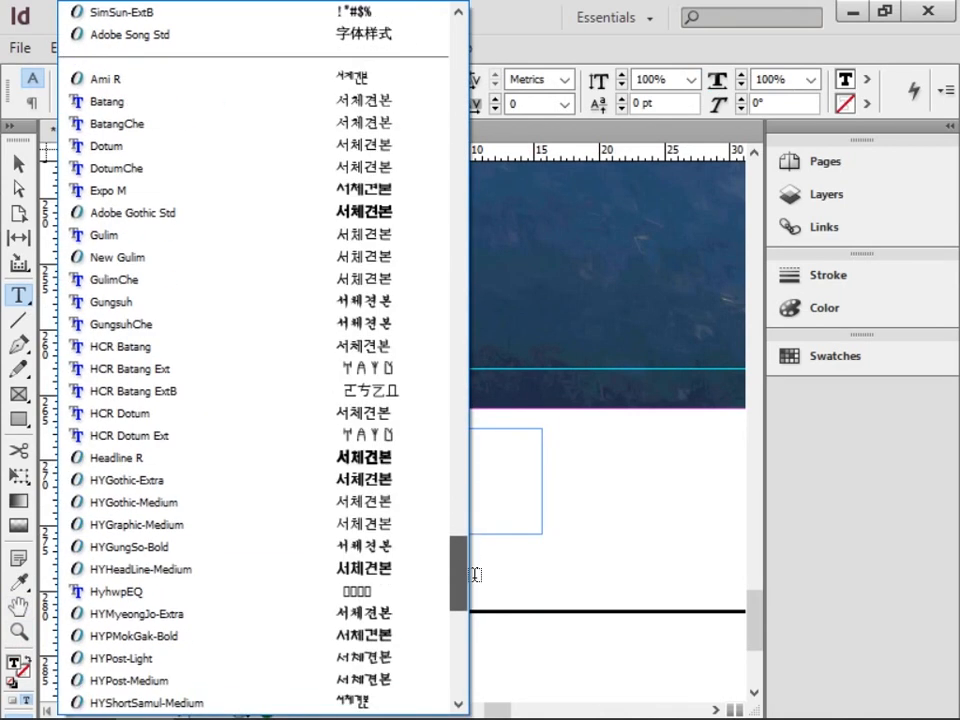
click(120, 101)
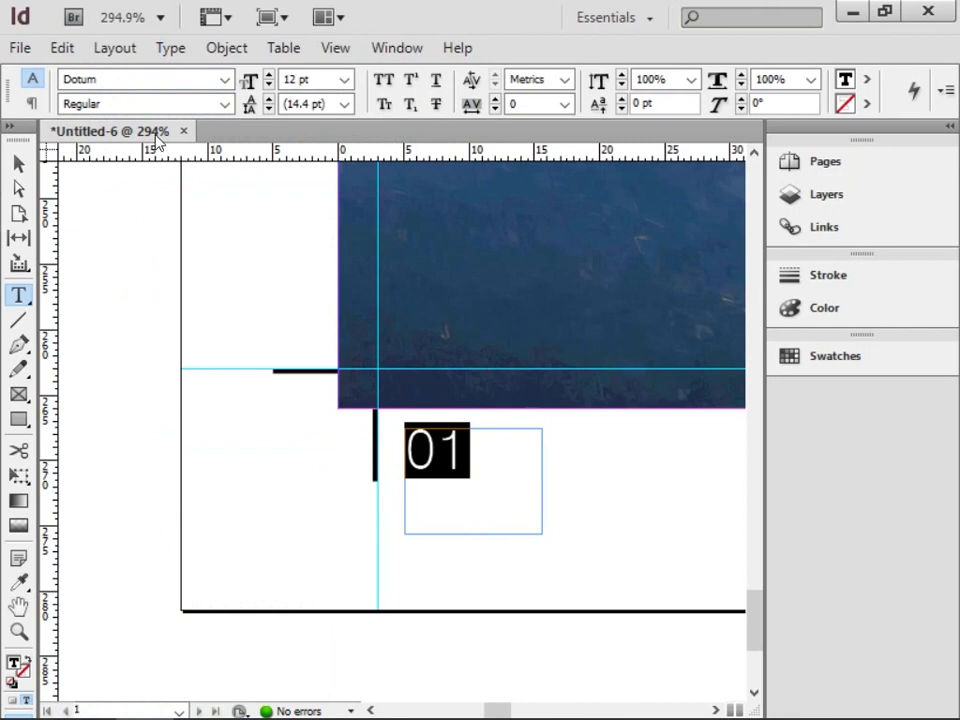
double_click(291, 79)
text(10)
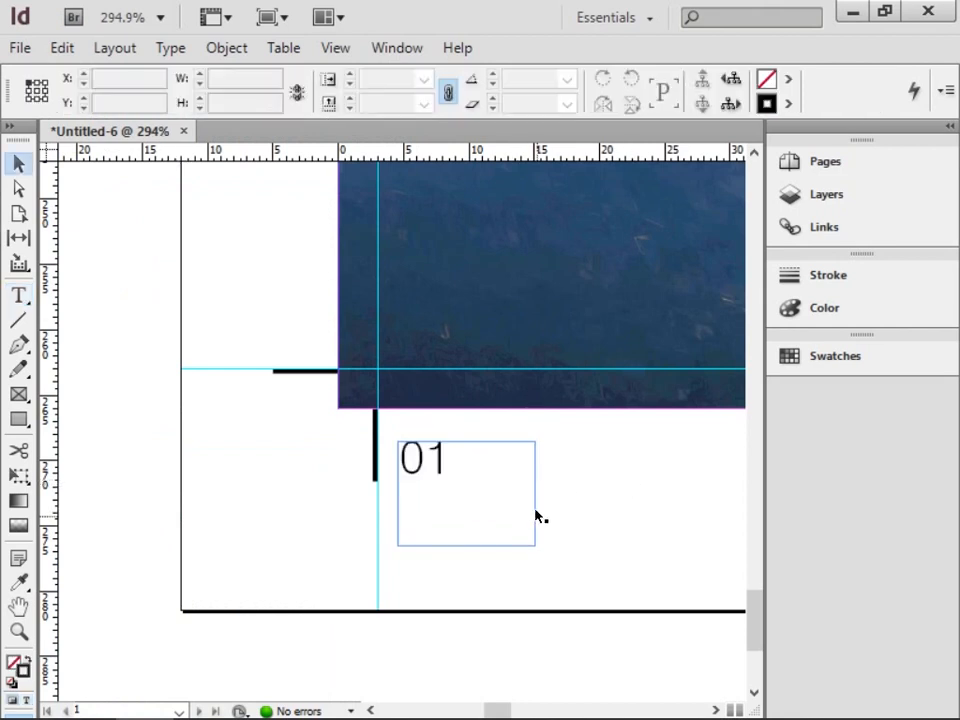
Save the document as 01.indd and fit the whole page in view.
click(22, 47)
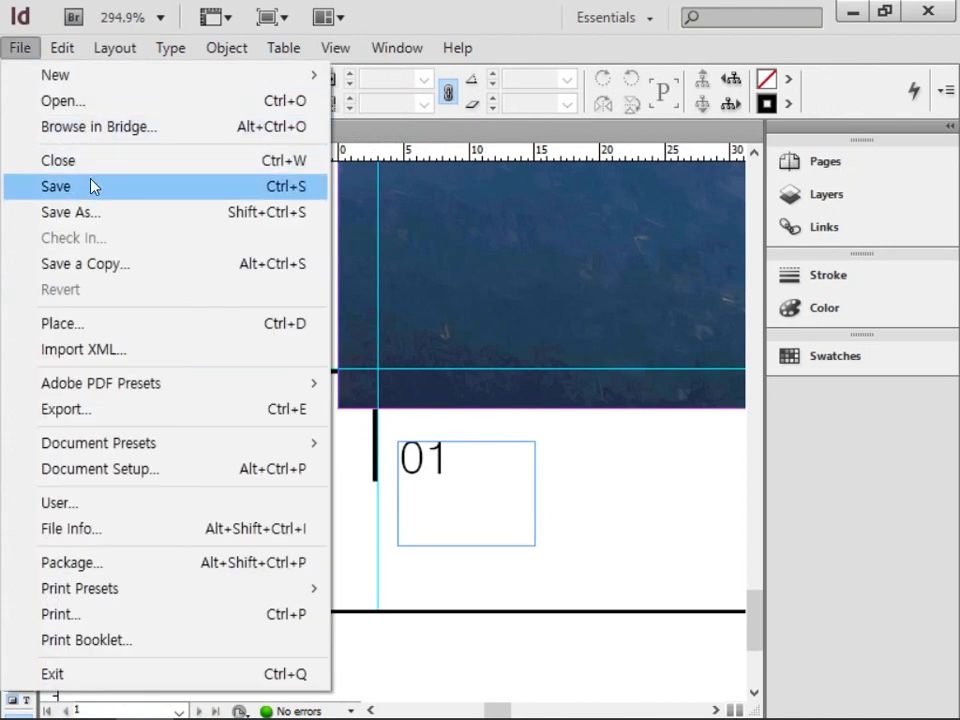
click(90, 186)
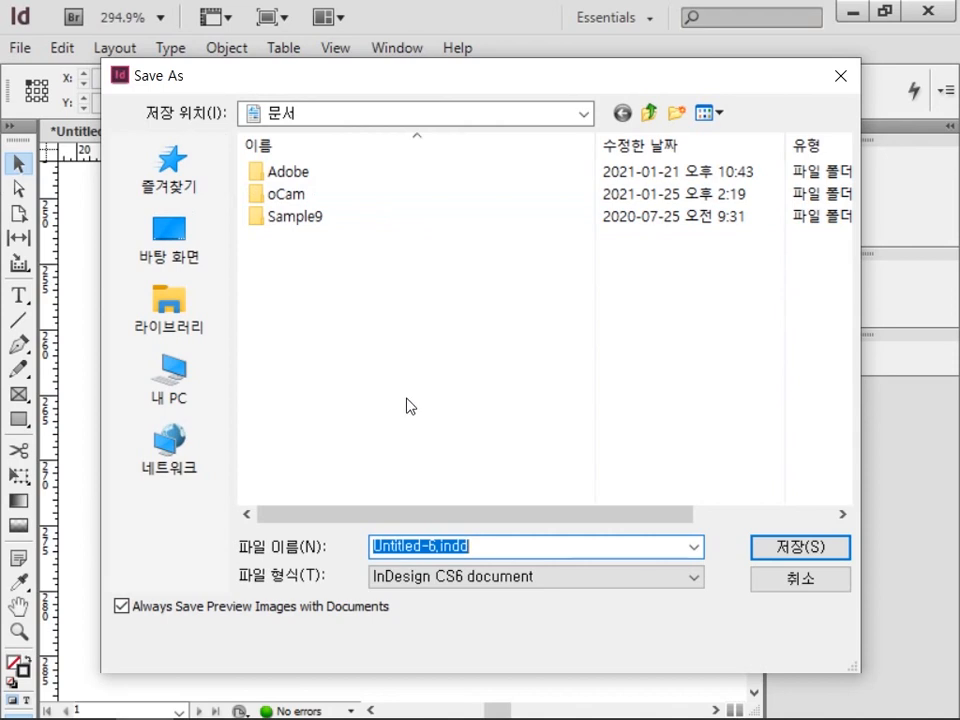
text(이)
click(808, 556)
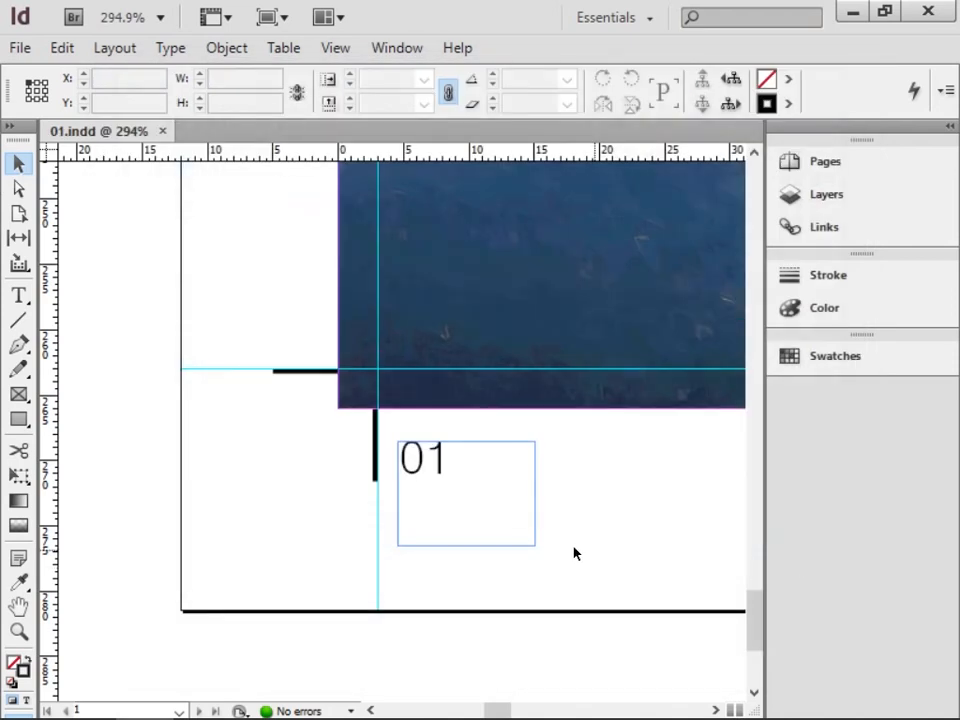
double_click(18, 606)
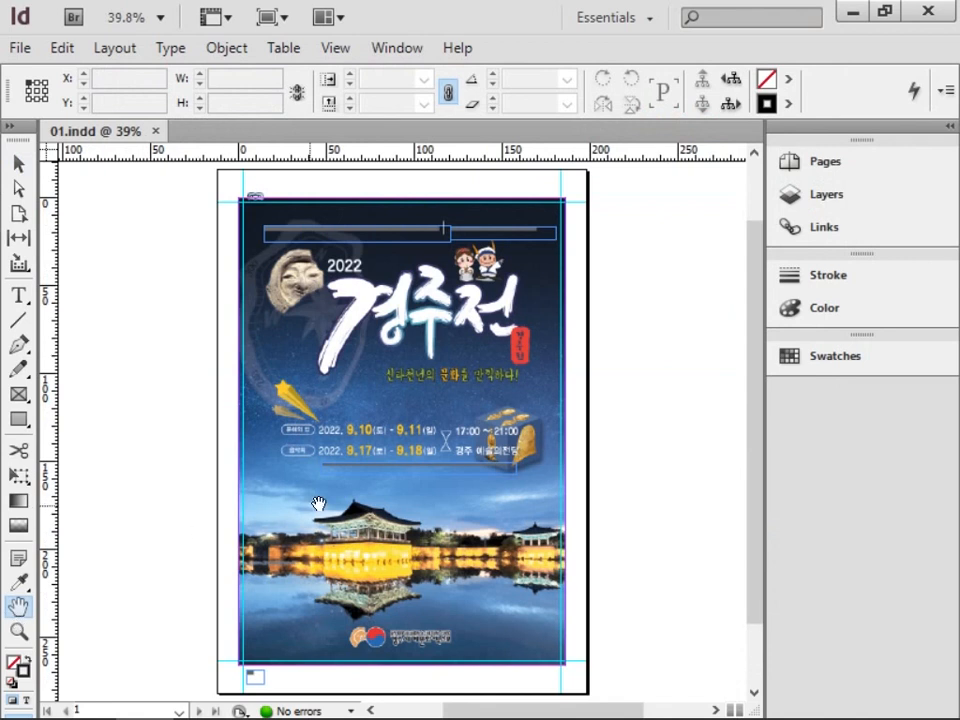